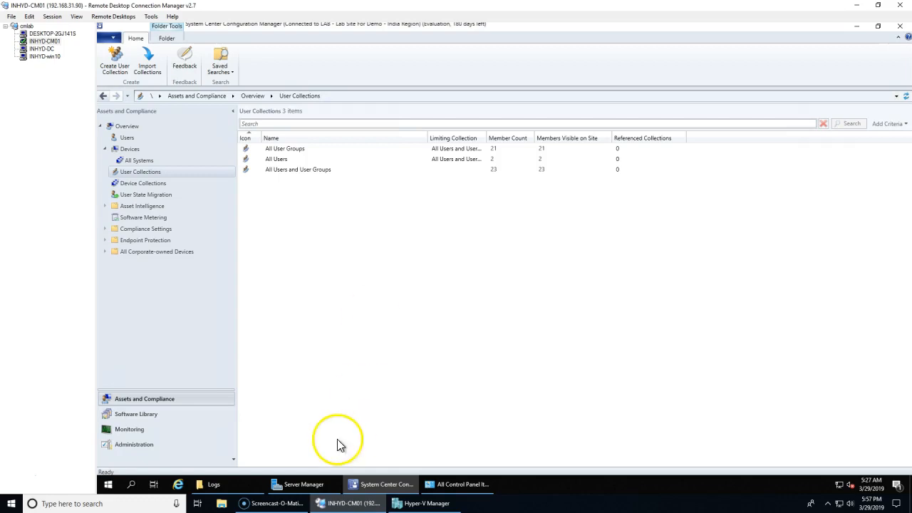
Open the Active Directory System Discovery properties under Hierarchy Configuration and examine its LDAP container.
{"action": "left_click", "coordinate": [134, 442]}
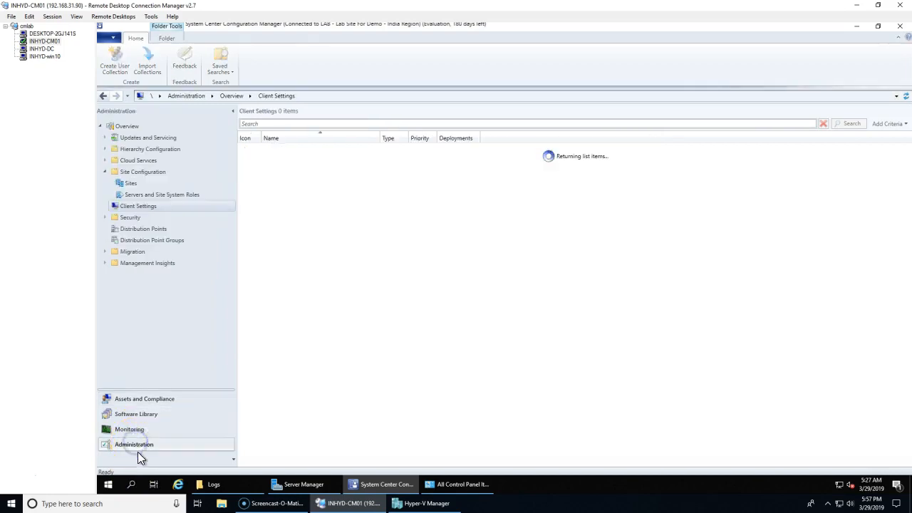
{"action": "left_click", "coordinate": [105, 149]}
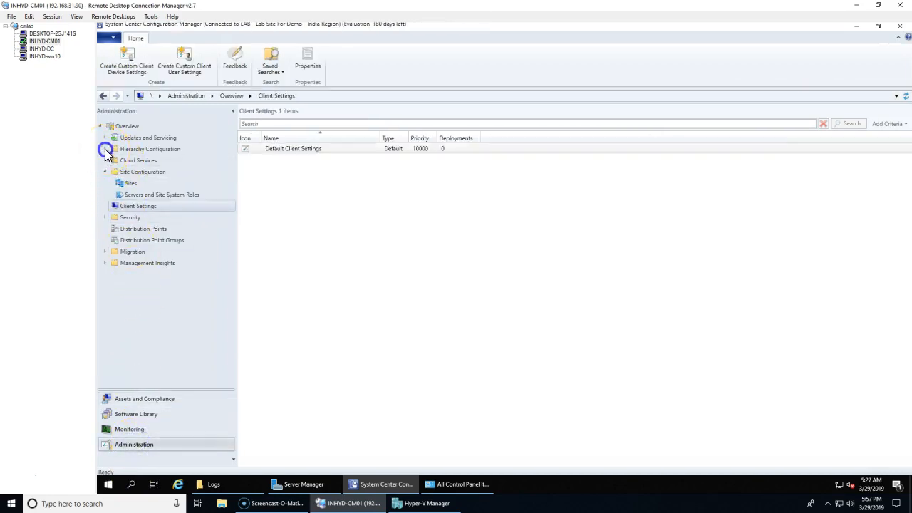
{"action": "left_click", "coordinate": [133, 163]}
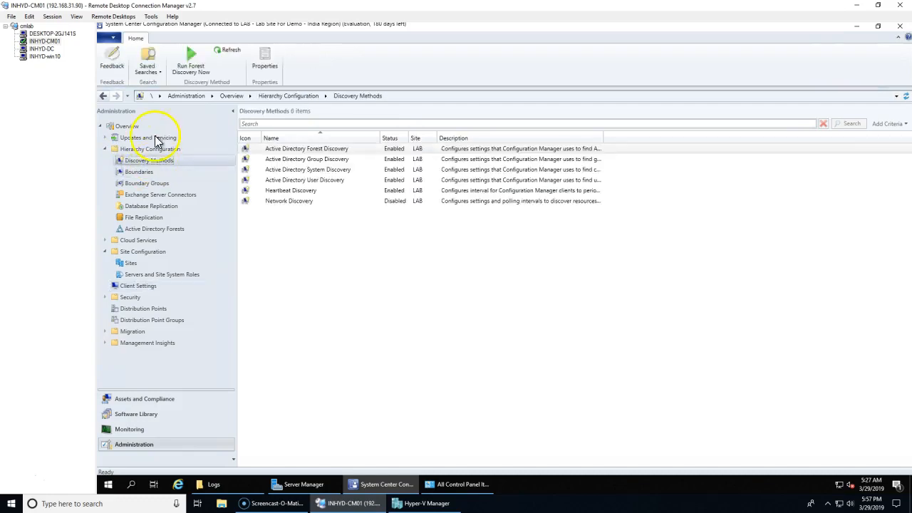
{"action": "left_click", "coordinate": [303, 180]}
{"action": "left_click", "coordinate": [317, 171]}
{"action": "double_click", "coordinate": [317, 171]}
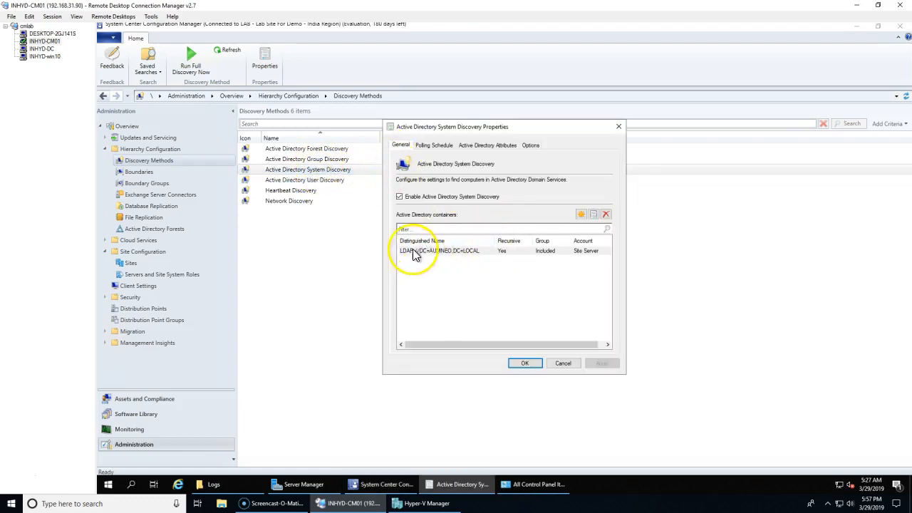
{"action": "left_click", "coordinate": [448, 255]}
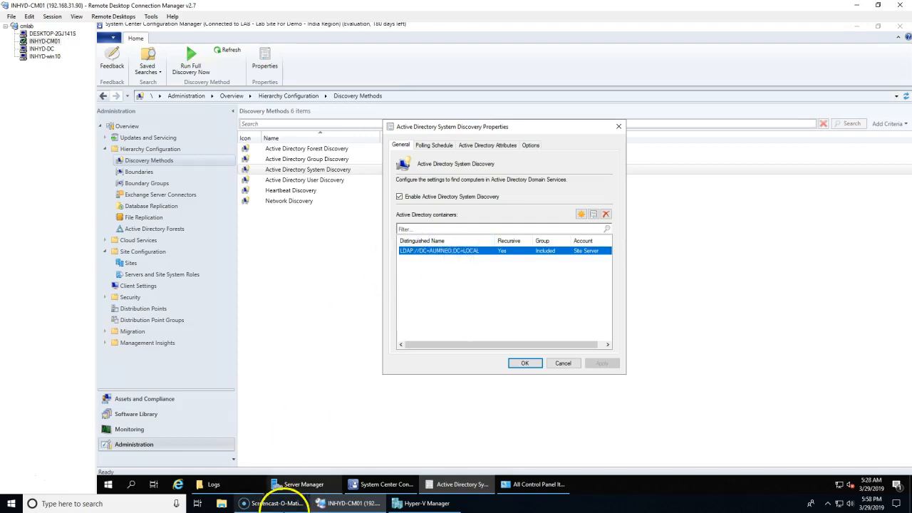
Switch to the INHYD-DC session, search the AUMNEO.LOCAL domain for all computers, and select every result.
{"action": "left_click", "coordinate": [41, 49]}
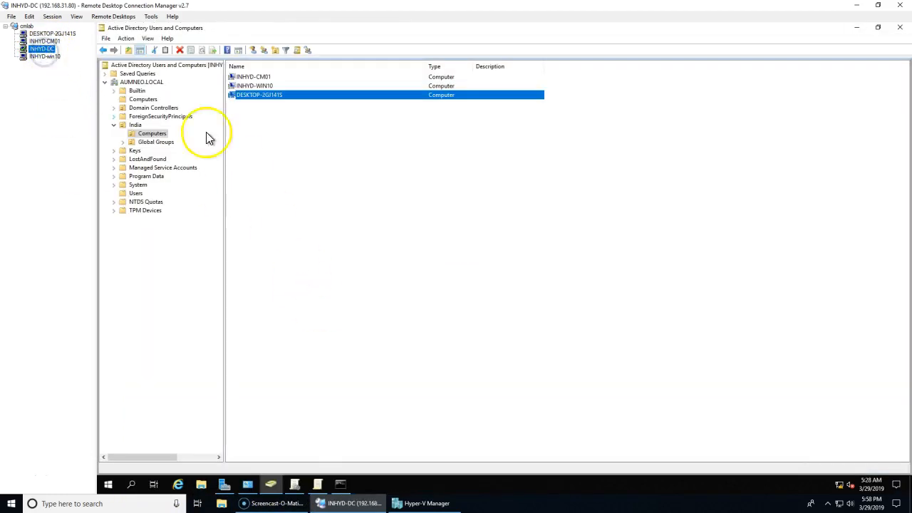
{"action": "left_click", "coordinate": [142, 83]}
{"action": "right_click", "coordinate": [141, 84]}
{"action": "left_click", "coordinate": [135, 84]}
{"action": "right_click", "coordinate": [136, 84]}
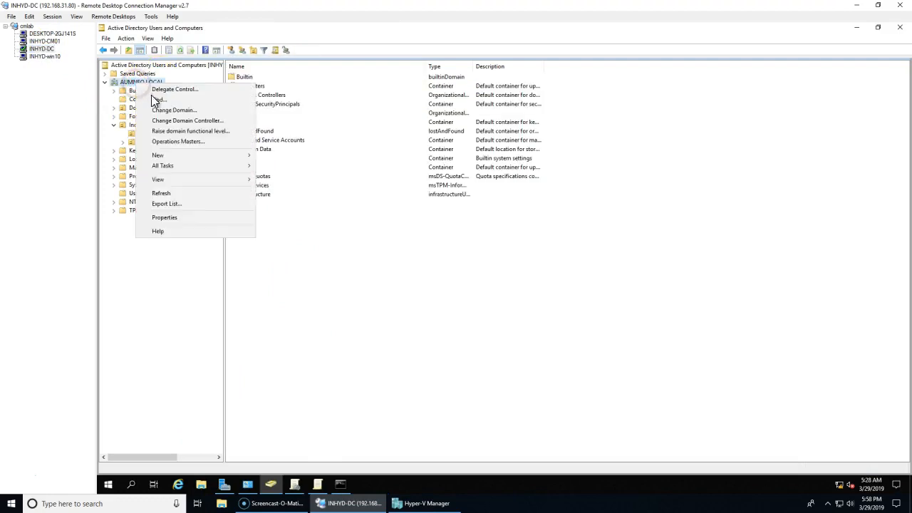
{"action": "left_click", "coordinate": [171, 100]}
{"action": "left_click", "coordinate": [203, 87]}
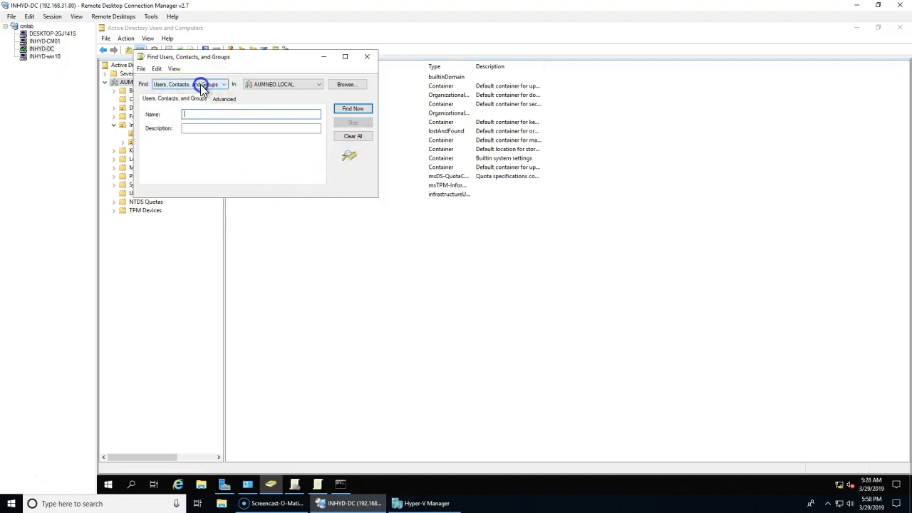
{"action": "left_click", "coordinate": [183, 103]}
{"action": "left_click", "coordinate": [352, 108]}
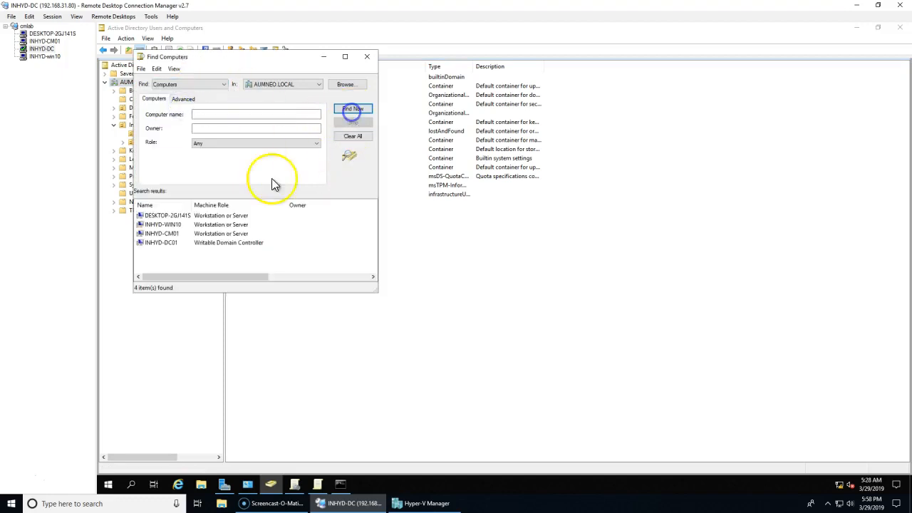
{"action": "left_click_drag", "start_coordinate": [218, 264], "coordinate": [125, 181]}
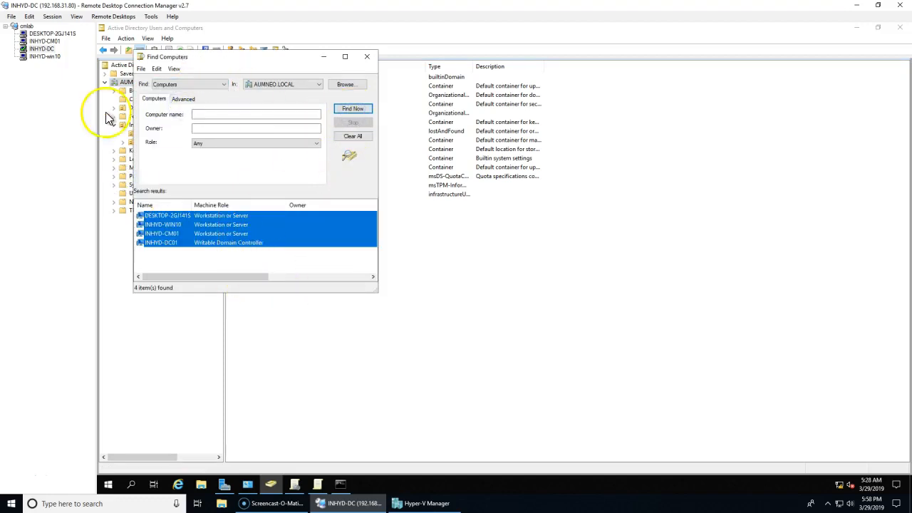
Return to the INHYD-CM01 session and close the Active Directory System Discovery properties without changes.
{"action": "left_click", "coordinate": [53, 48]}
{"action": "left_click", "coordinate": [46, 41]}
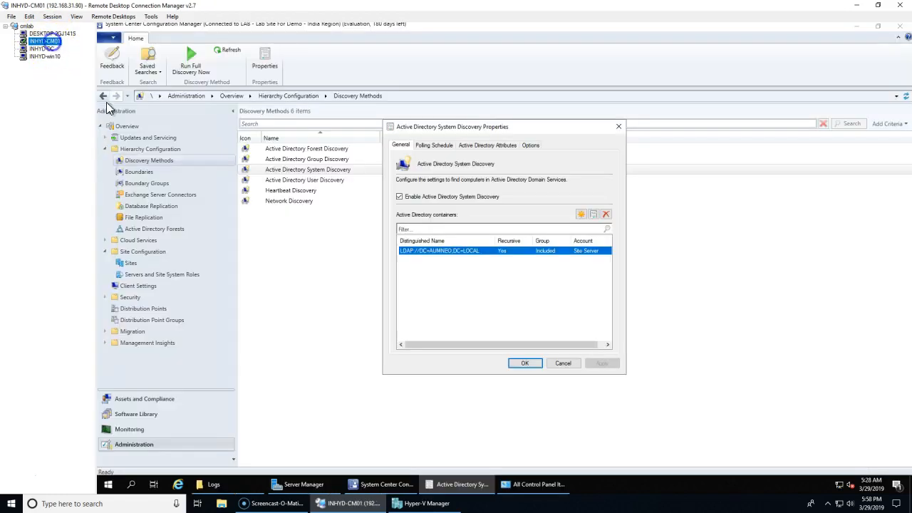
{"action": "left_click", "coordinate": [565, 364]}
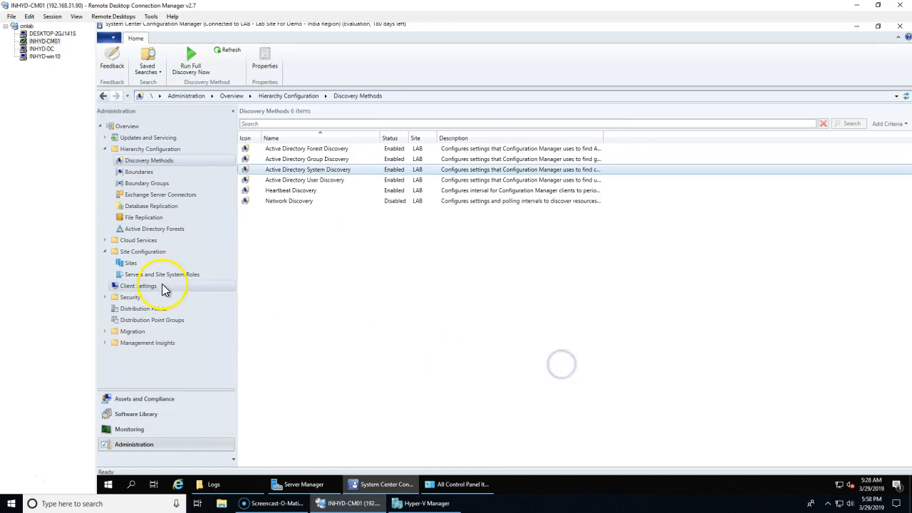
Show the Devices list in Assets and Compliance to review the discovered computers.
{"action": "left_click", "coordinate": [158, 403]}
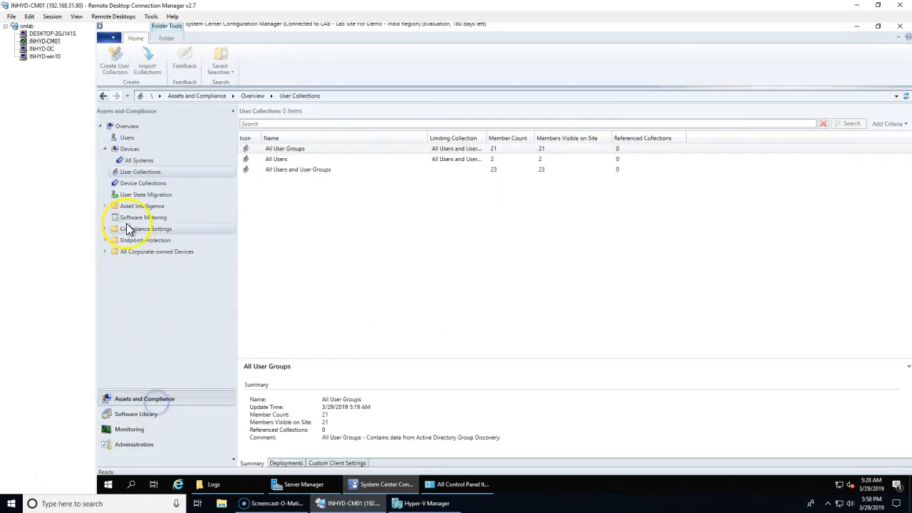
{"action": "left_click", "coordinate": [105, 149]}
{"action": "left_click", "coordinate": [127, 151]}
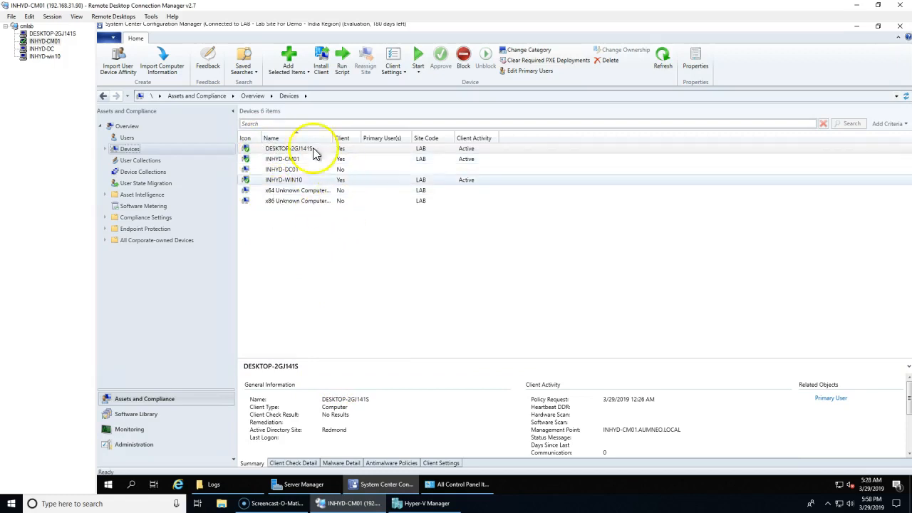
Show the members of the All Systems device collection and compare them with the computer search results on INHYD-DC.
{"action": "left_click", "coordinate": [166, 175]}
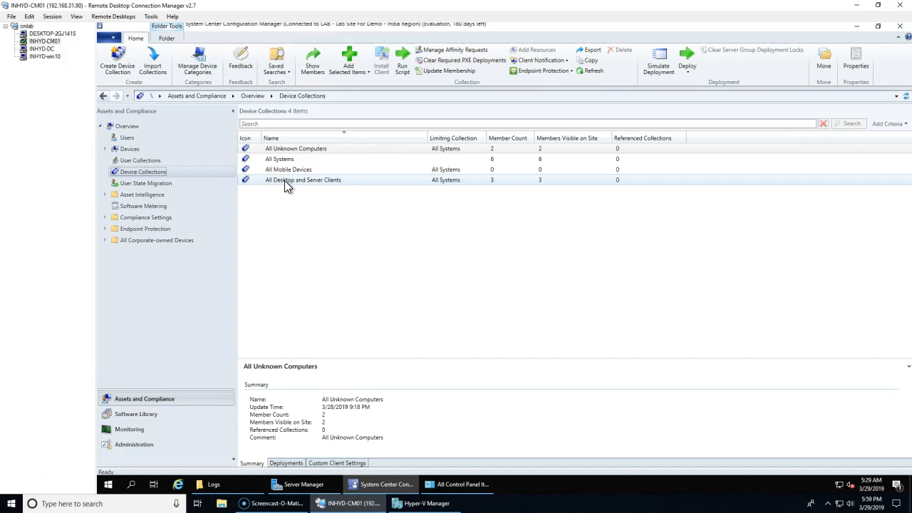
{"action": "left_click", "coordinate": [279, 160]}
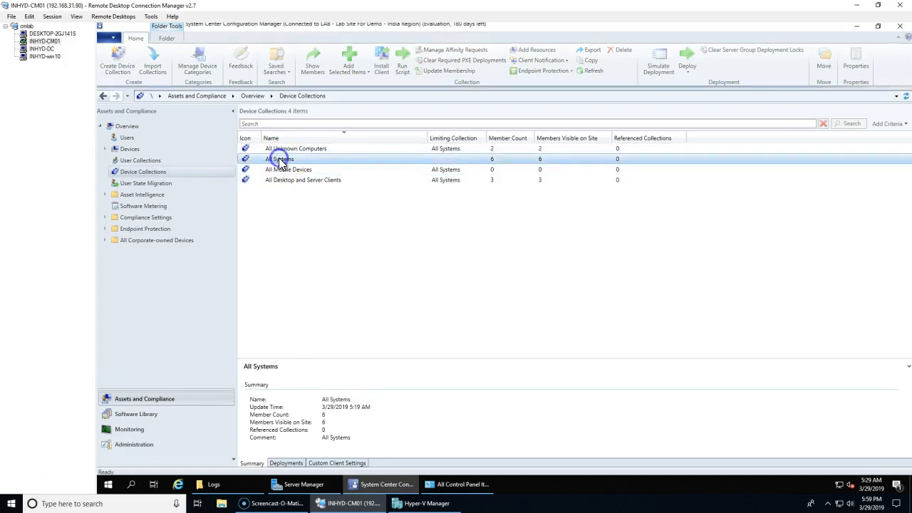
{"action": "double_click", "coordinate": [325, 161]}
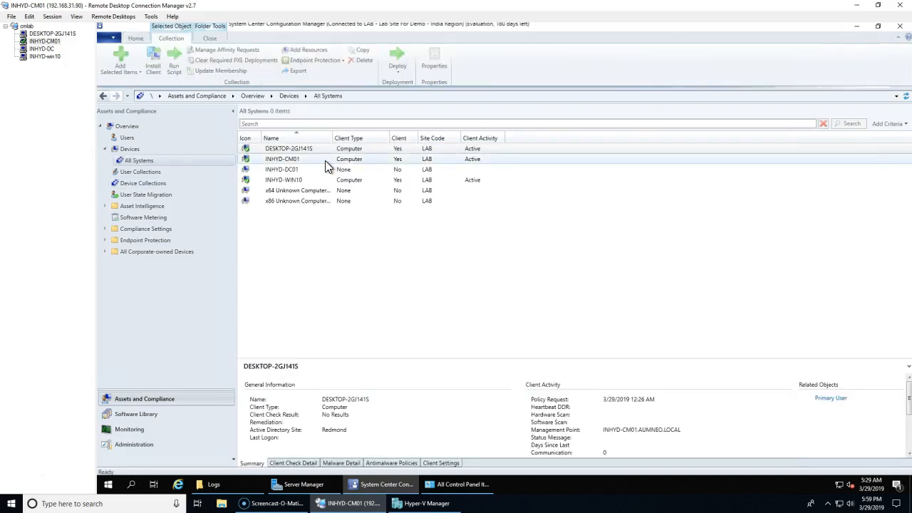
{"action": "left_click", "coordinate": [288, 151]}
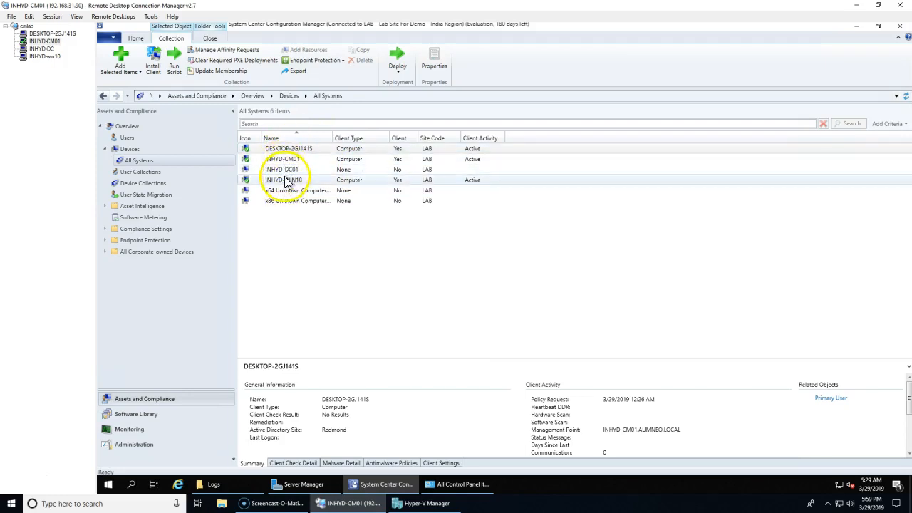
{"action": "left_click", "coordinate": [50, 48]}
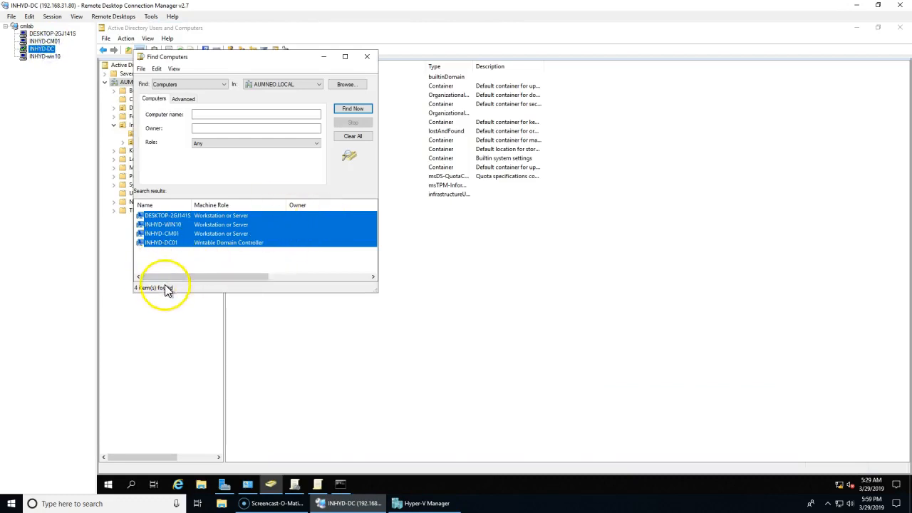
{"action": "left_click", "coordinate": [44, 40]}
Inspect the x64 and x86 Unknown Computer entries in All Systems and widen the Name column.
{"action": "left_click", "coordinate": [296, 190]}
{"action": "left_click", "coordinate": [293, 202]}
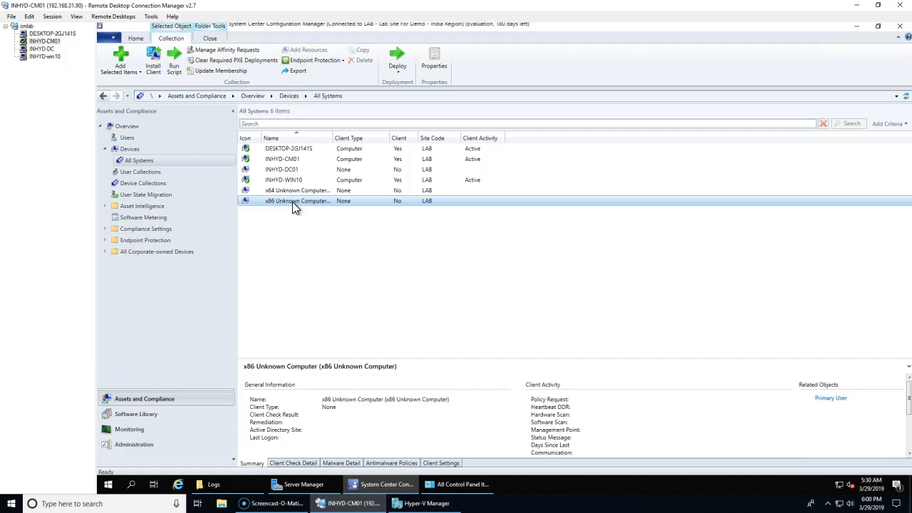
{"action": "left_click", "coordinate": [282, 191]}
{"action": "left_click", "coordinate": [281, 202]}
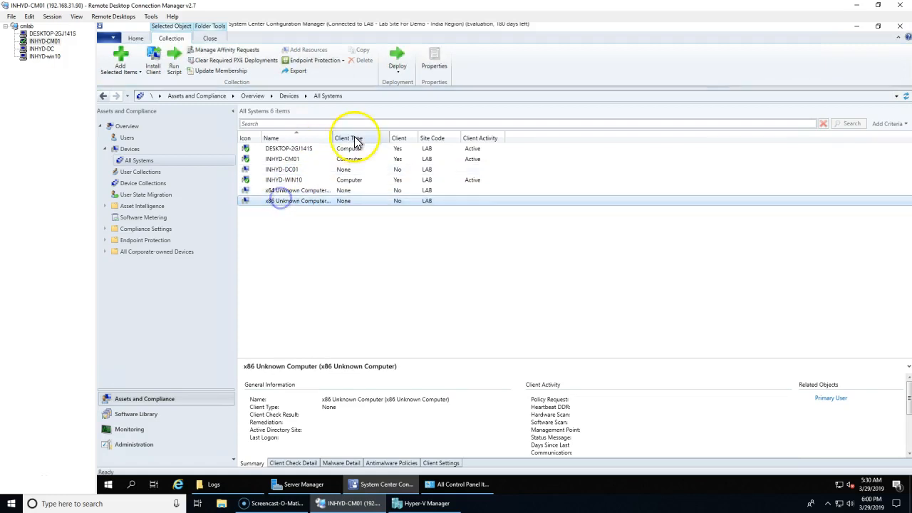
{"action": "left_click_drag", "start_coordinate": [333, 138], "coordinate": [372, 137]}
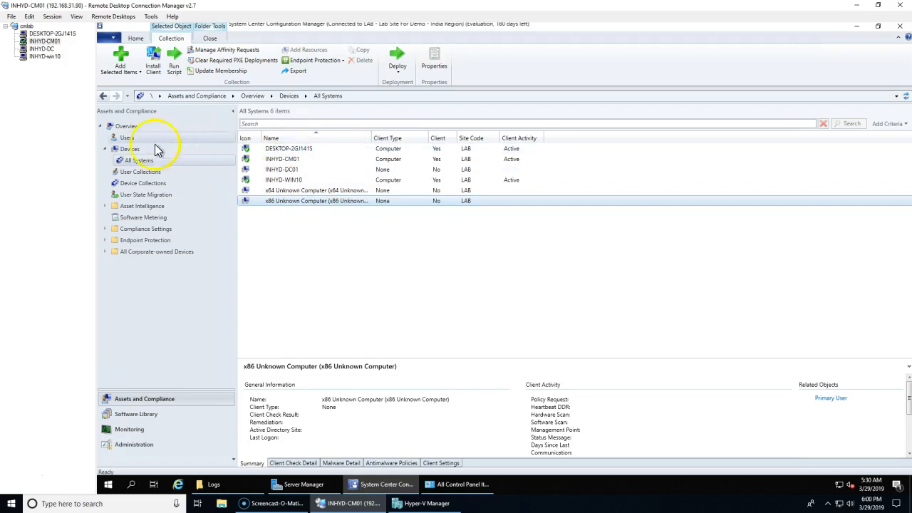
Compare the full Devices list with the members of All Systems.
{"action": "left_click", "coordinate": [128, 148]}
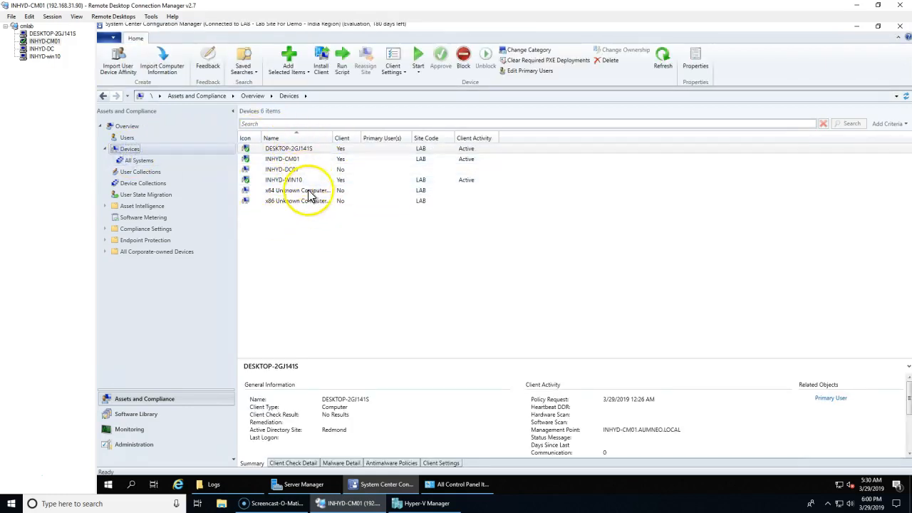
{"action": "left_click", "coordinate": [164, 160]}
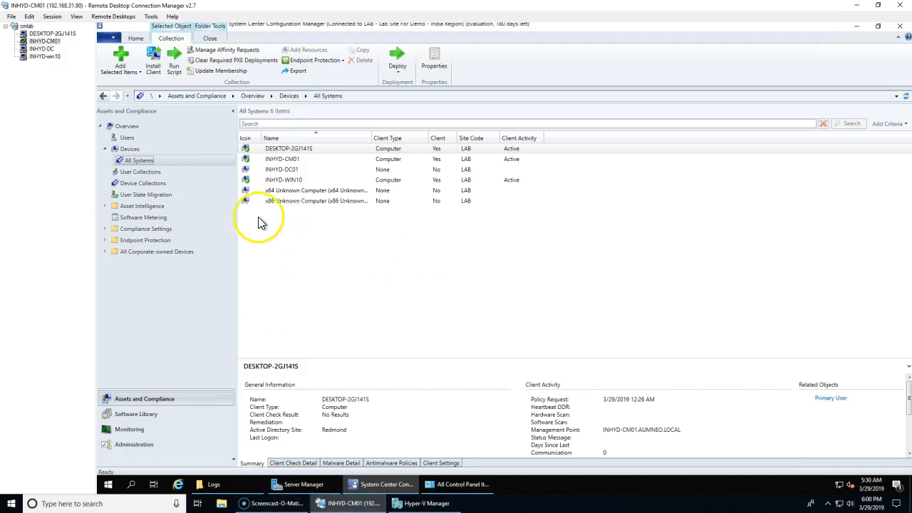
Show the members of the All Mobile Devices collection from Device Collections.
{"action": "left_click", "coordinate": [154, 185]}
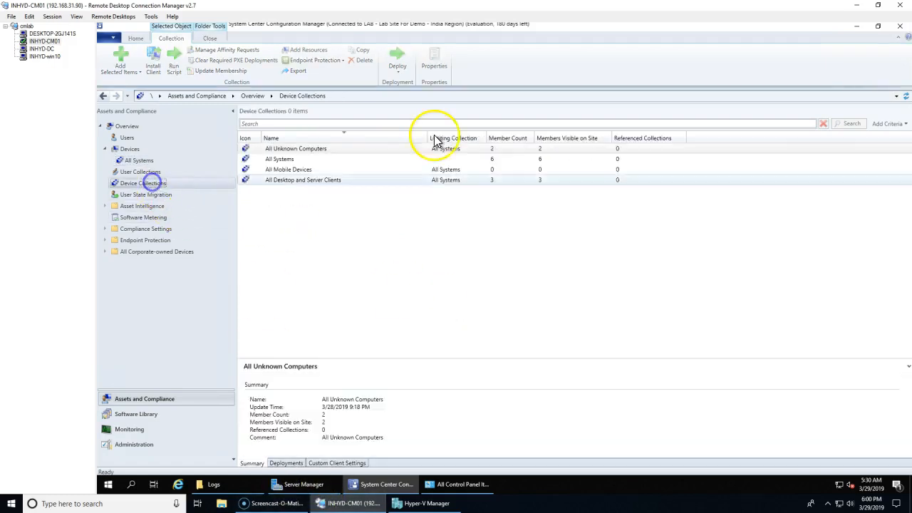
{"action": "left_click", "coordinate": [302, 172]}
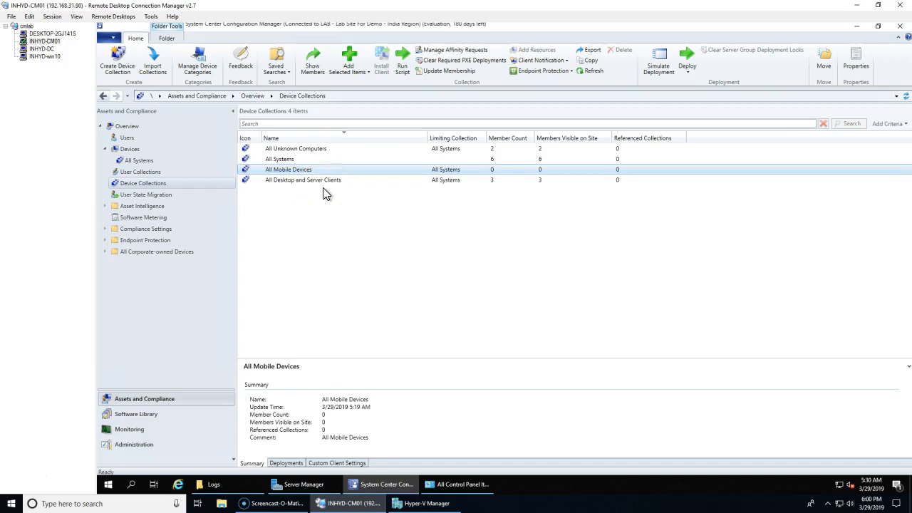
{"action": "right_click", "coordinate": [490, 171]}
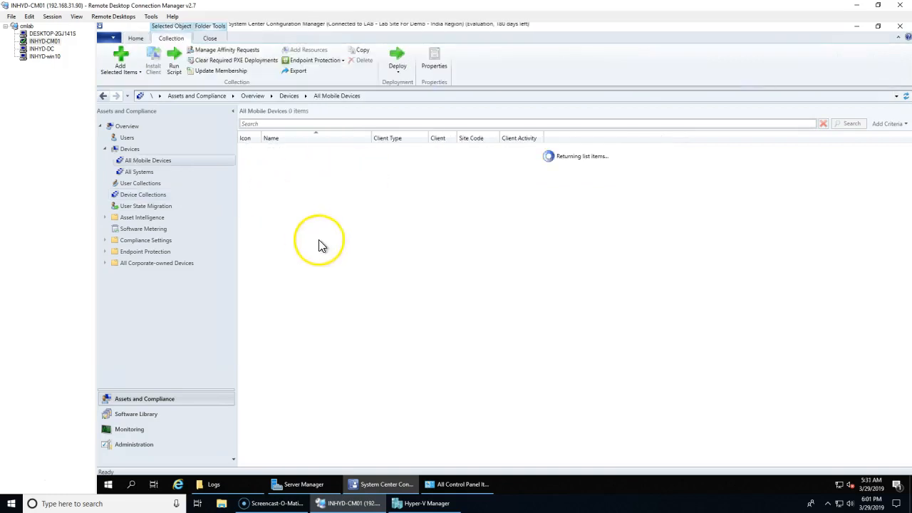
Show the members of the All Desktop and Server Clients collection and inspect each listed computer.
{"action": "left_click", "coordinate": [139, 196]}
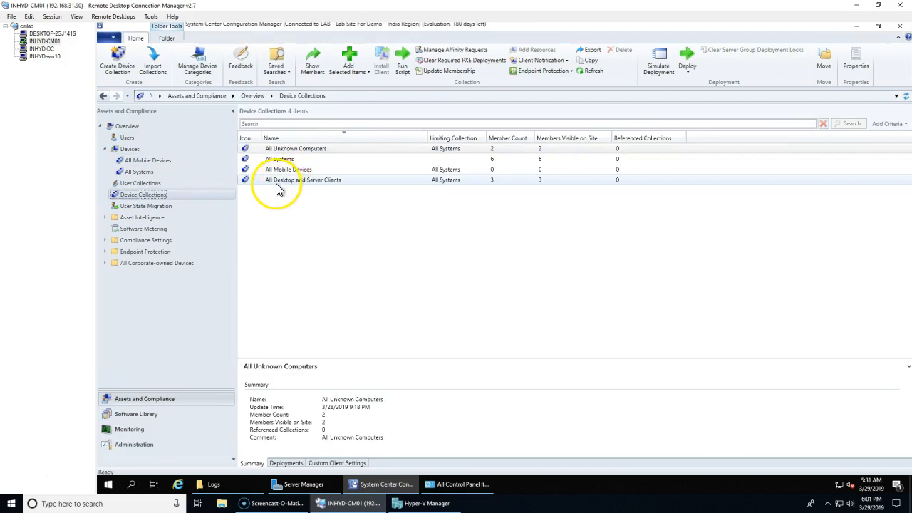
{"action": "left_click", "coordinate": [358, 181]}
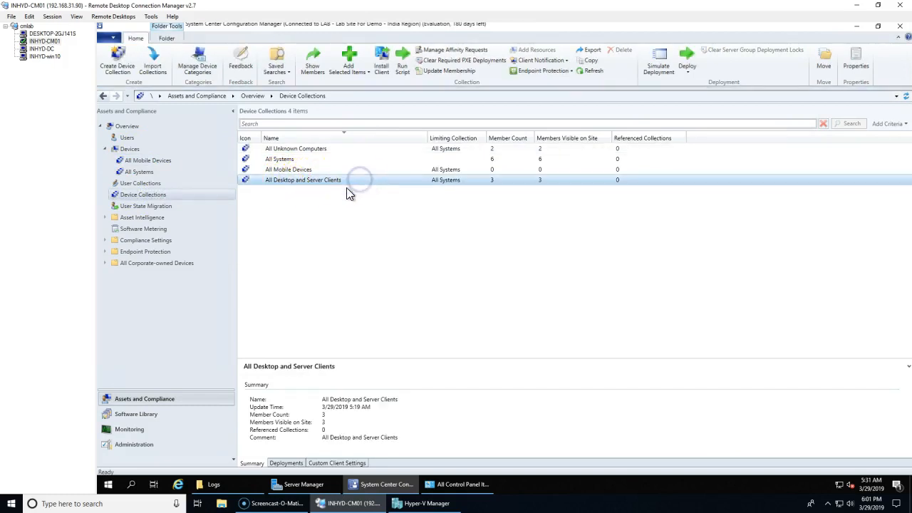
{"action": "double_click", "coordinate": [344, 180]}
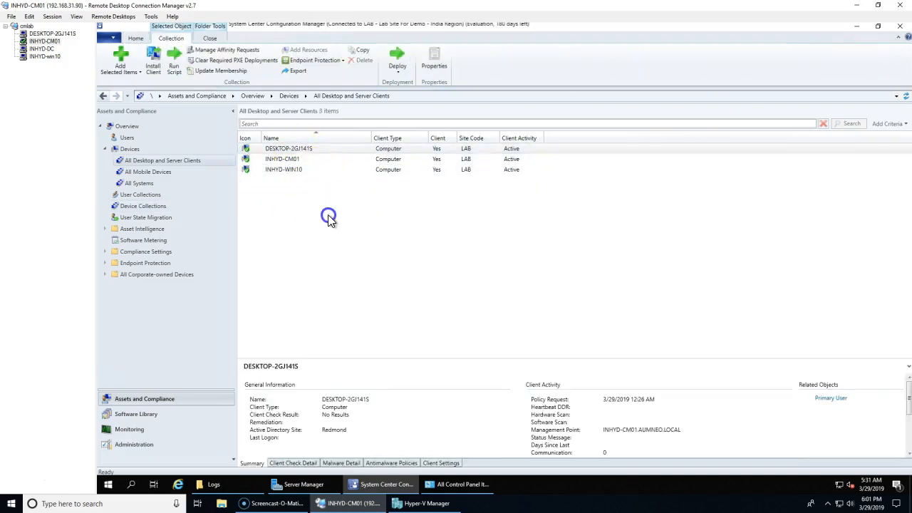
{"action": "left_click", "coordinate": [296, 160]}
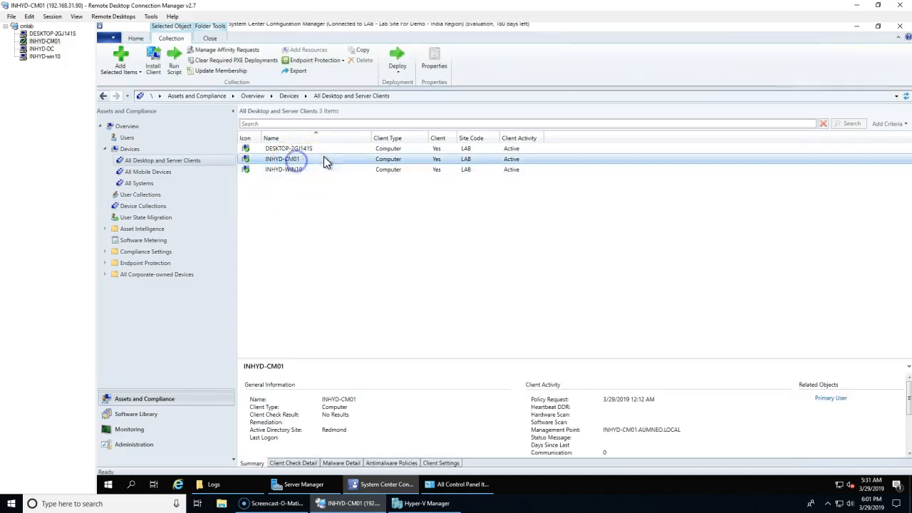
{"action": "left_click", "coordinate": [302, 169]}
{"action": "left_click", "coordinate": [305, 151]}
{"action": "left_click", "coordinate": [295, 170]}
{"action": "left_click", "coordinate": [304, 149]}
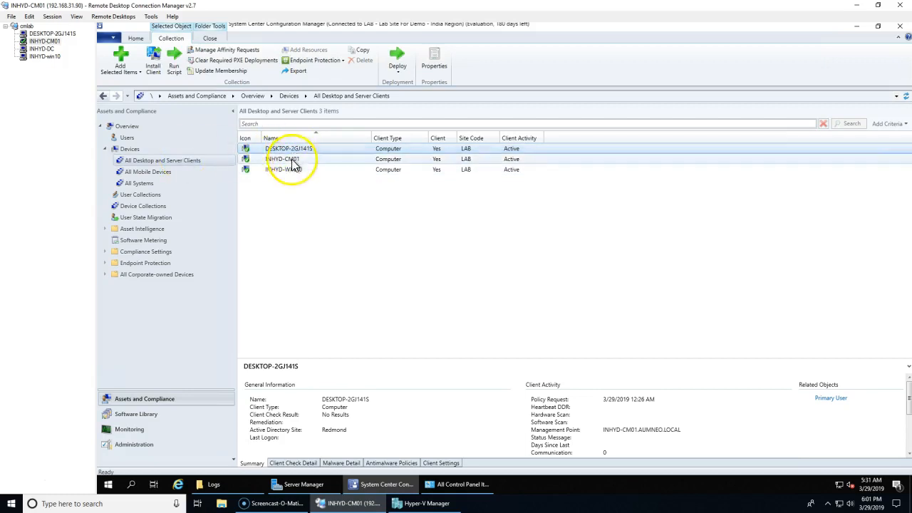
Review the All Systems members again and select All Desktop and Server Clients in Device Collections.
{"action": "left_click", "coordinate": [139, 183]}
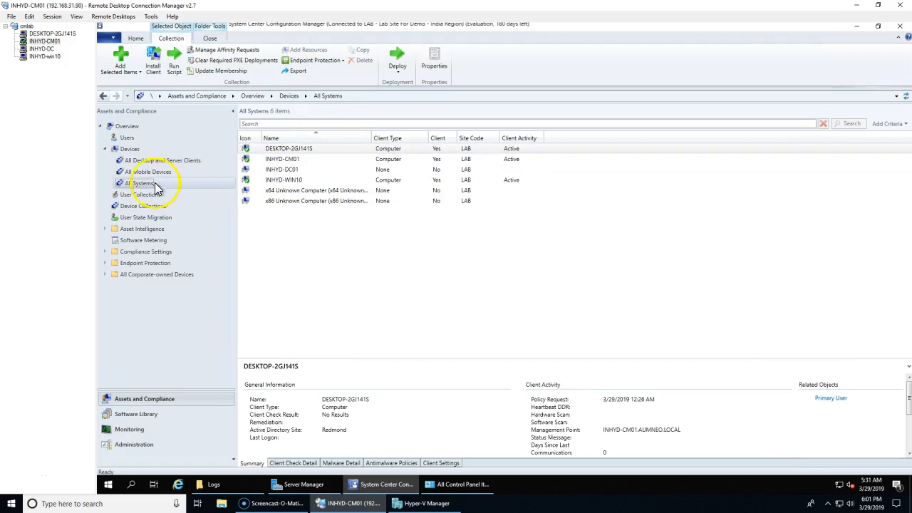
{"action": "left_click", "coordinate": [144, 206]}
{"action": "left_click", "coordinate": [288, 181]}
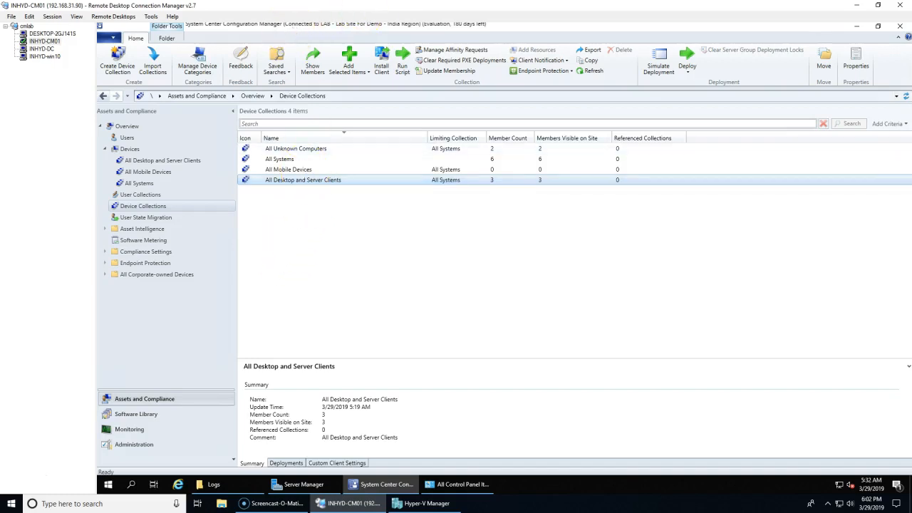
Start a new device collection named Test and set All Systems as its limiting collection.
{"action": "right_click", "coordinate": [139, 206]}
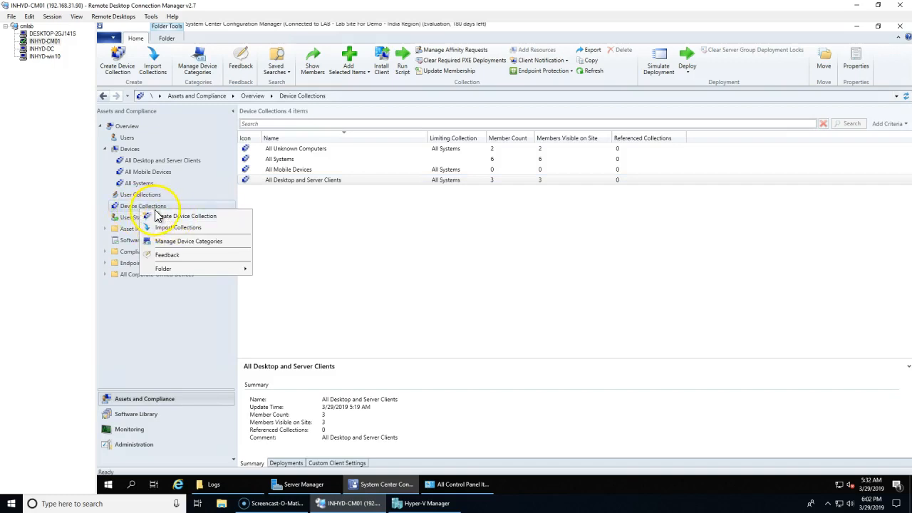
{"action": "left_click", "coordinate": [176, 217]}
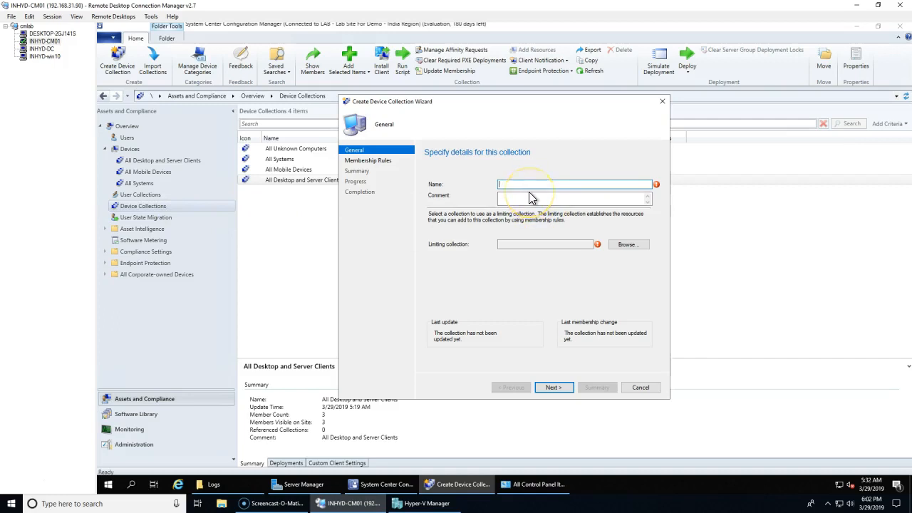
{"action": "type", "text": "Test"}
{"action": "left_click", "coordinate": [623, 246]}
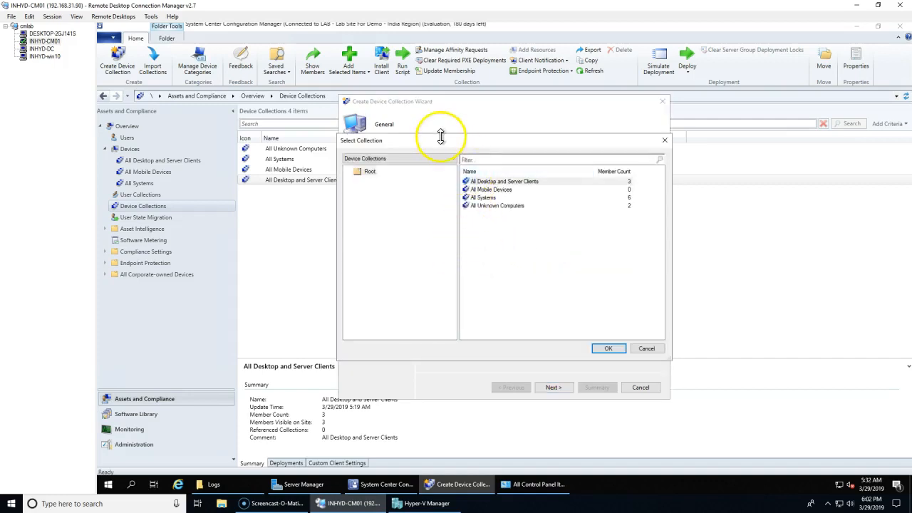
{"action": "left_click_drag", "start_coordinate": [444, 139], "coordinate": [596, 186]}
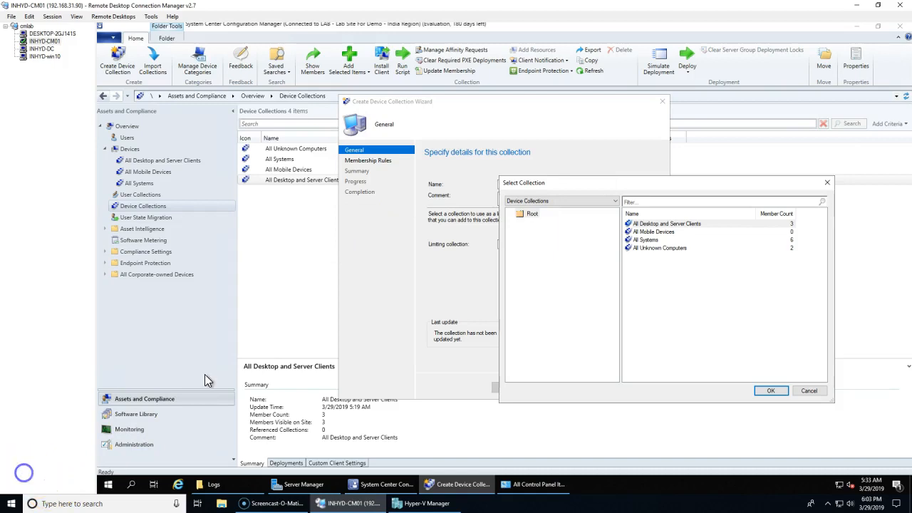
{"action": "left_click_drag", "start_coordinate": [579, 188], "coordinate": [538, 191]}
{"action": "left_click", "coordinate": [401, 123]}
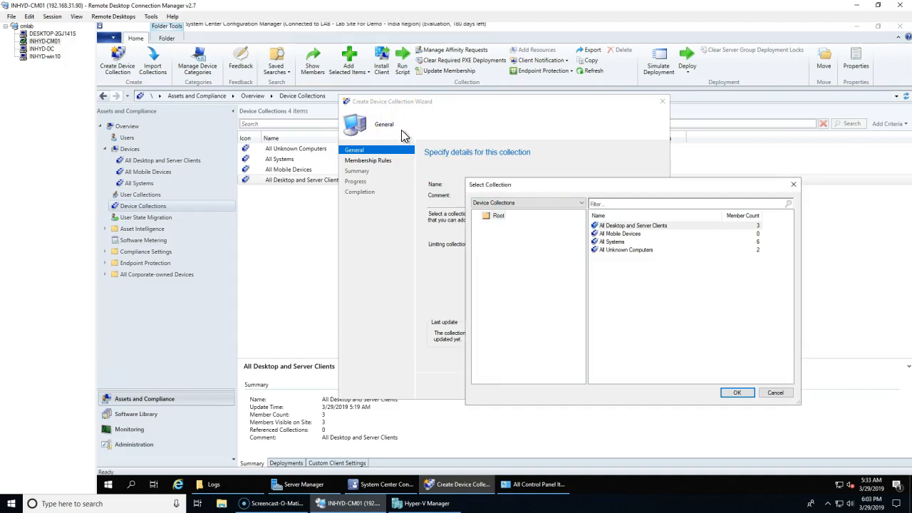
{"action": "left_click", "coordinate": [615, 242]}
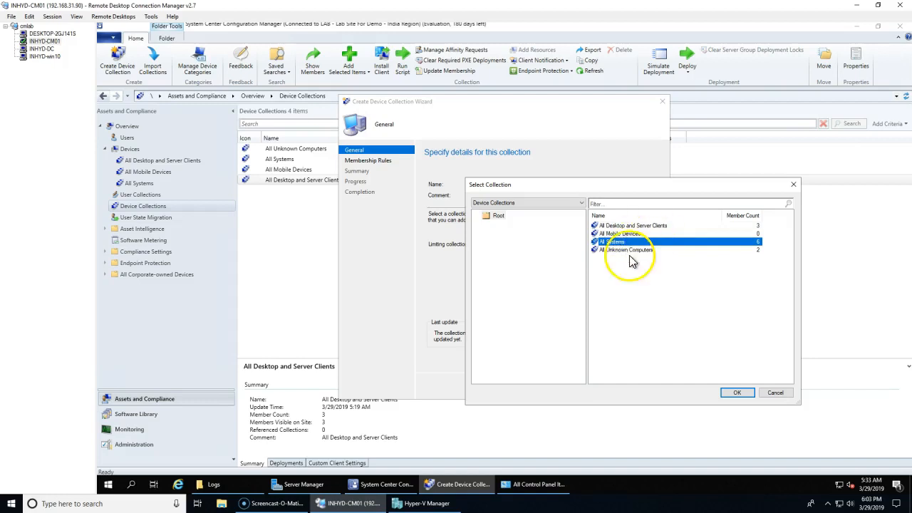
{"action": "left_click", "coordinate": [737, 393]}
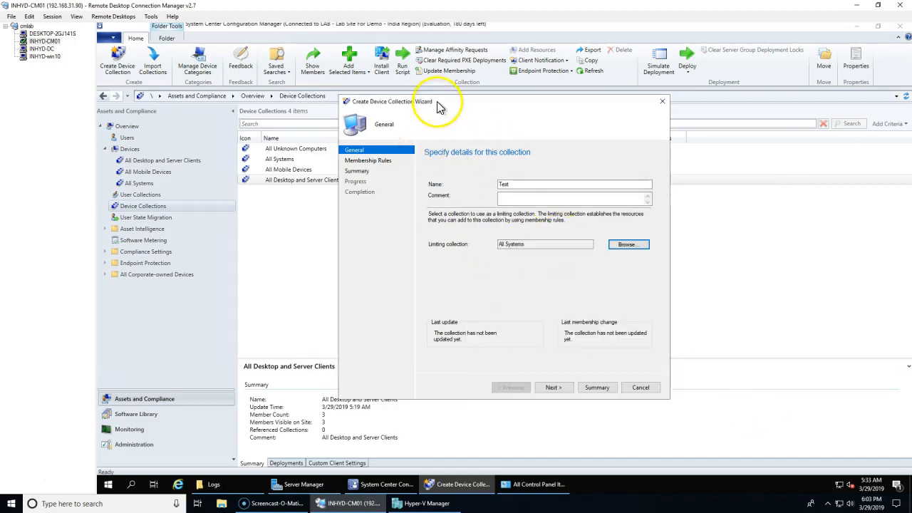
Rename the new collection as "Test - Ending with win10" and proceed to its membership rules.
{"action": "left_click_drag", "start_coordinate": [436, 106], "coordinate": [496, 124]}
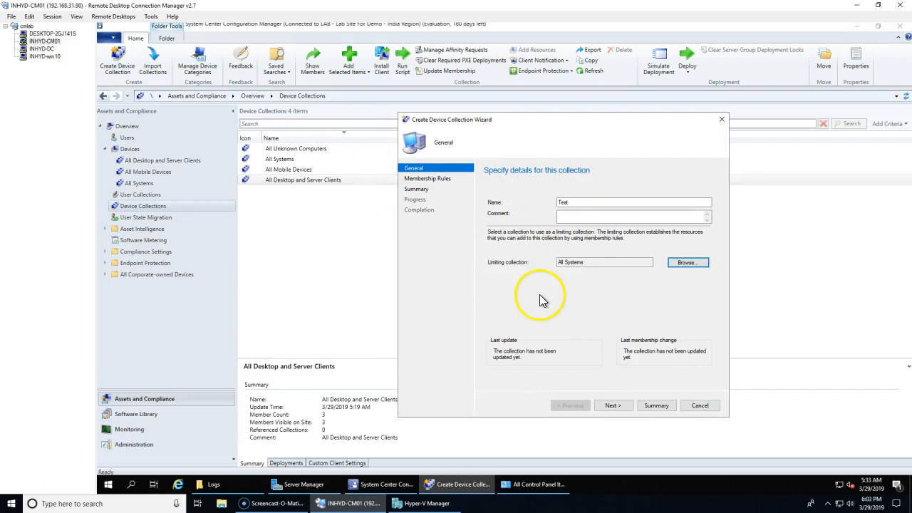
{"action": "left_click_drag", "start_coordinate": [574, 202], "coordinate": [531, 204]}
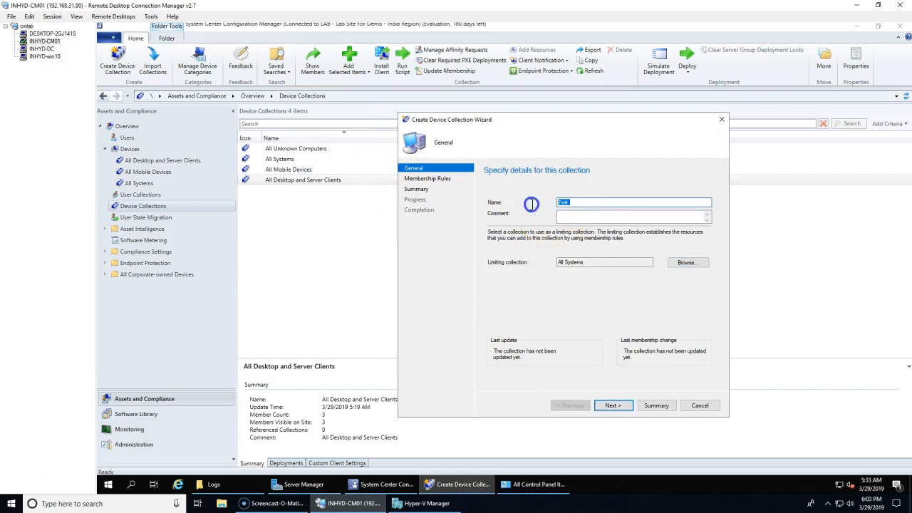
{"action": "left_click", "coordinate": [605, 203]}
{"action": "type", "text": "-"}
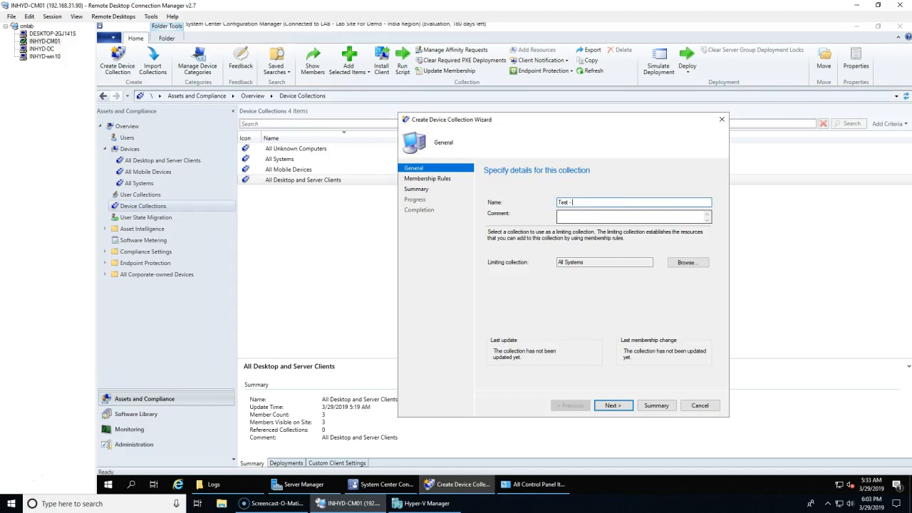
{"action": "type", "text": " Ending with 10"}
{"action": "left_click", "coordinate": [600, 209]}
{"action": "left_click", "coordinate": [633, 203]}
{"action": "left_click", "coordinate": [617, 406]}
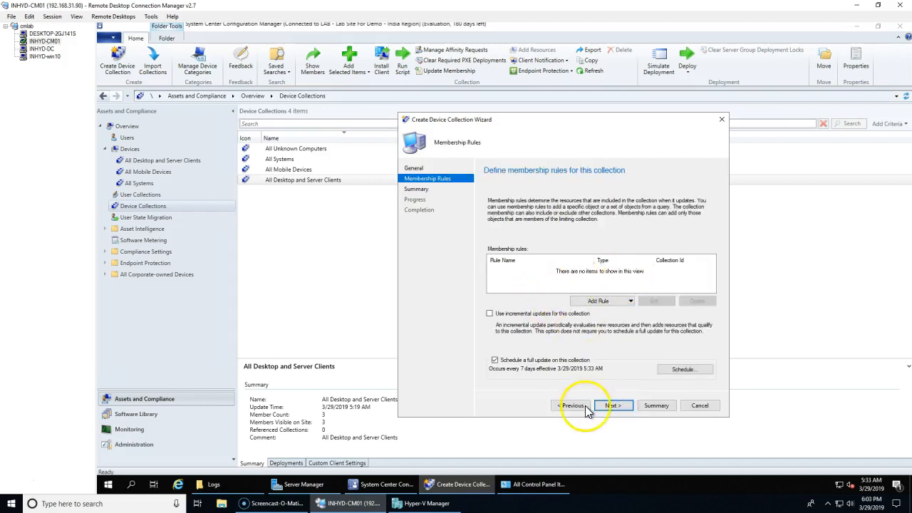
Recheck the collection's limiting collection in the general details and return to the membership rules.
{"action": "left_click", "coordinate": [584, 406]}
{"action": "left_click_drag", "start_coordinate": [586, 262], "coordinate": [533, 264]}
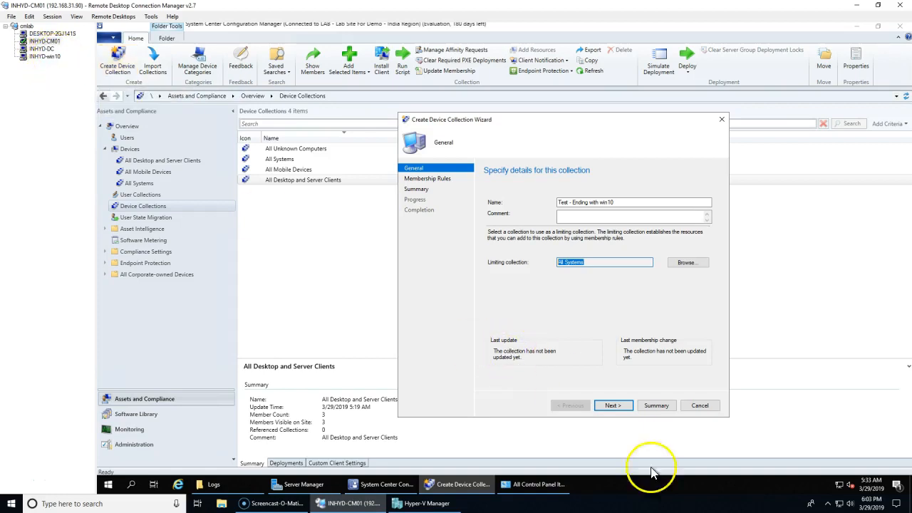
{"action": "left_click", "coordinate": [615, 408]}
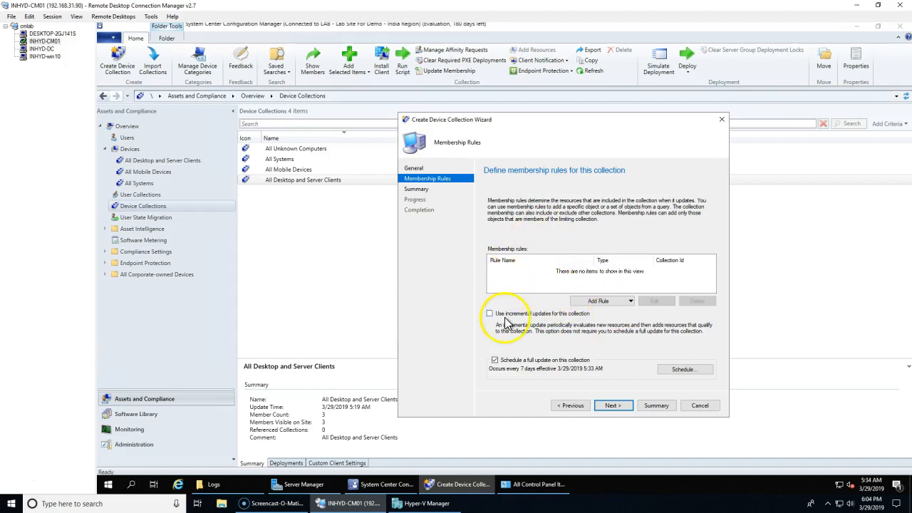
Add a direct membership rule to the collection and proceed to its resource search criteria.
{"action": "left_click", "coordinate": [630, 302]}
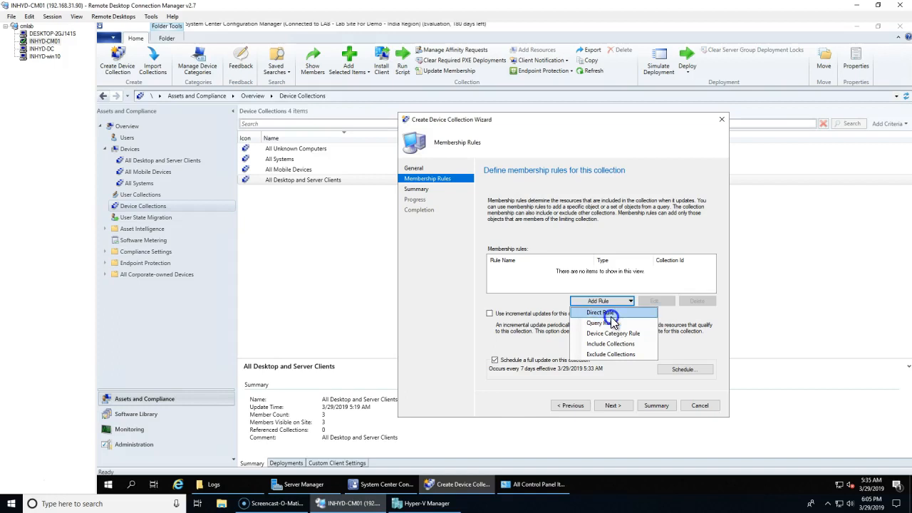
{"action": "left_click", "coordinate": [602, 313]}
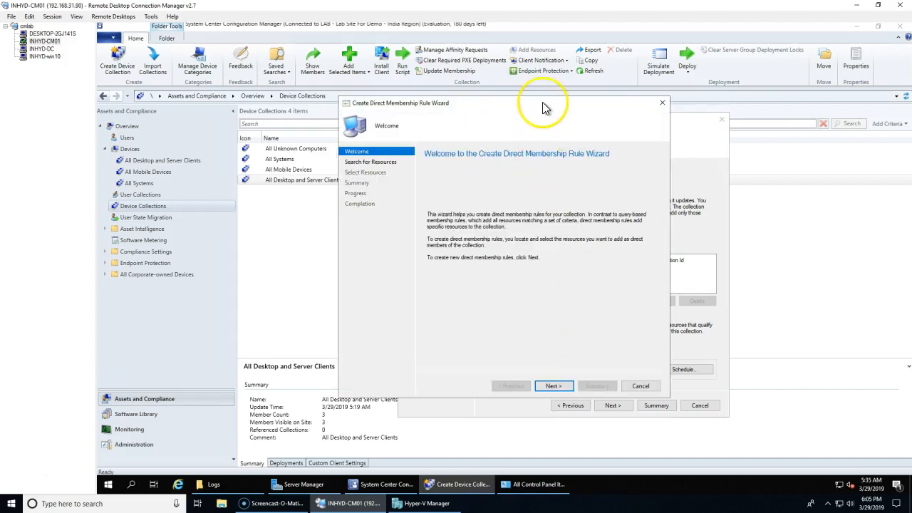
{"action": "left_click_drag", "start_coordinate": [549, 106], "coordinate": [576, 101]}
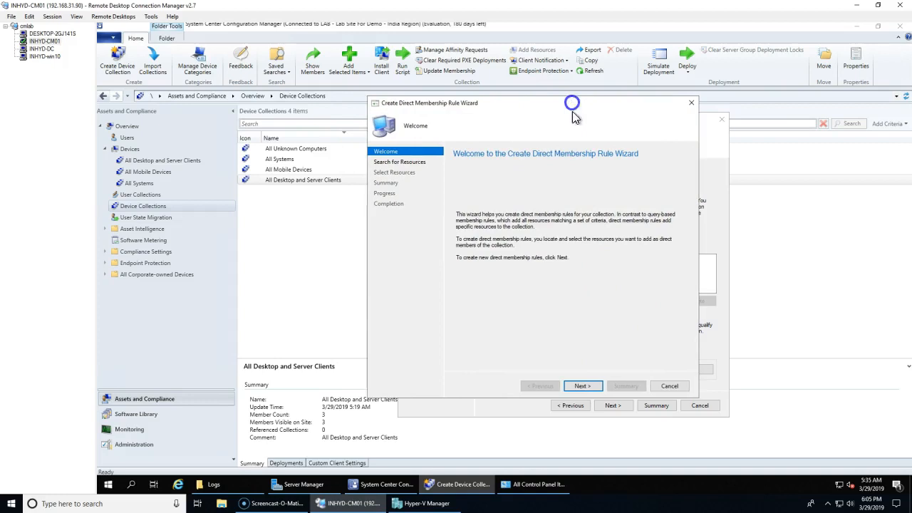
{"action": "left_click", "coordinate": [582, 385]}
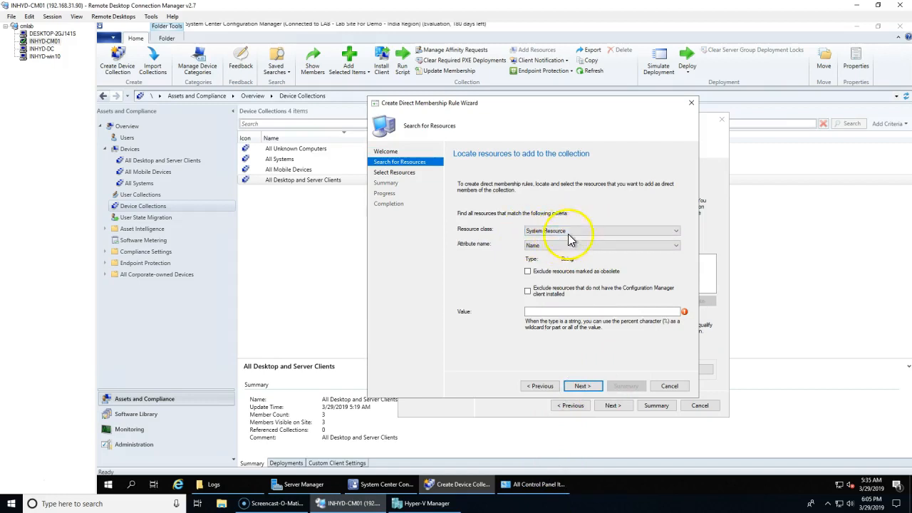
Browse the System Resource attributes and try System OU Name as the search attribute.
{"action": "left_click", "coordinate": [547, 249]}
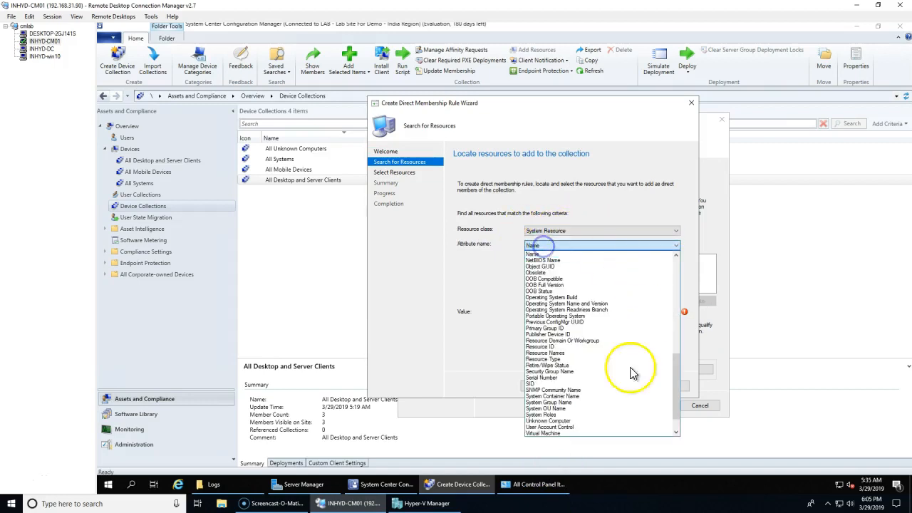
{"action": "left_click_drag", "start_coordinate": [675, 406], "coordinate": [676, 425]}
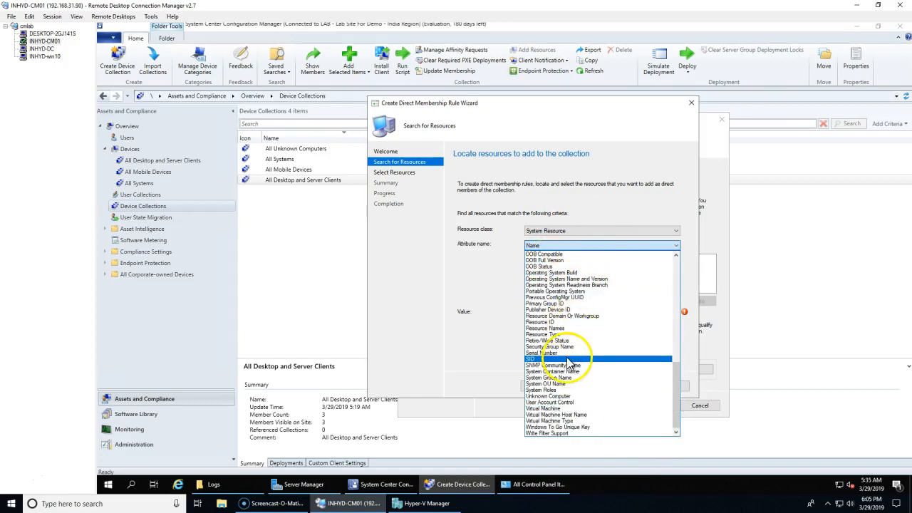
{"action": "scroll", "coordinate": [591, 352], "scroll_direction": "up", "scroll_amount": 1}
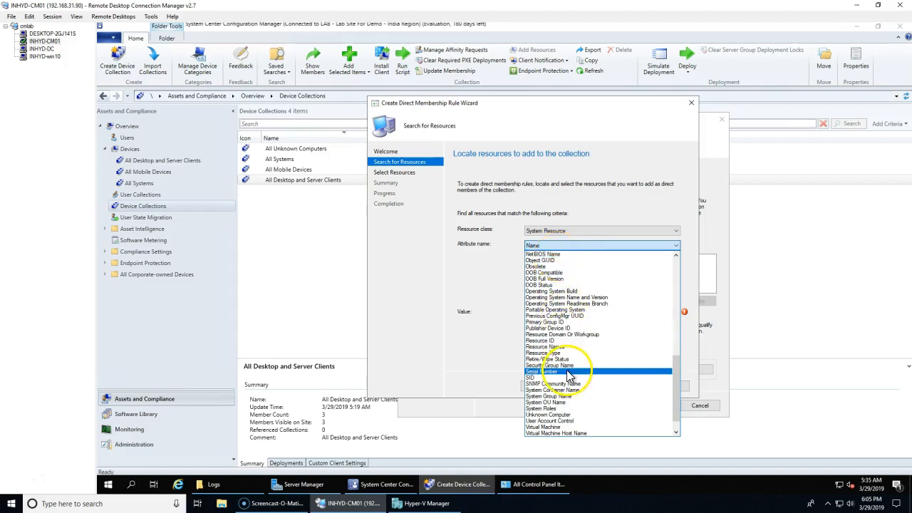
{"action": "scroll", "coordinate": [578, 360], "scroll_direction": "down", "scroll_amount": 1}
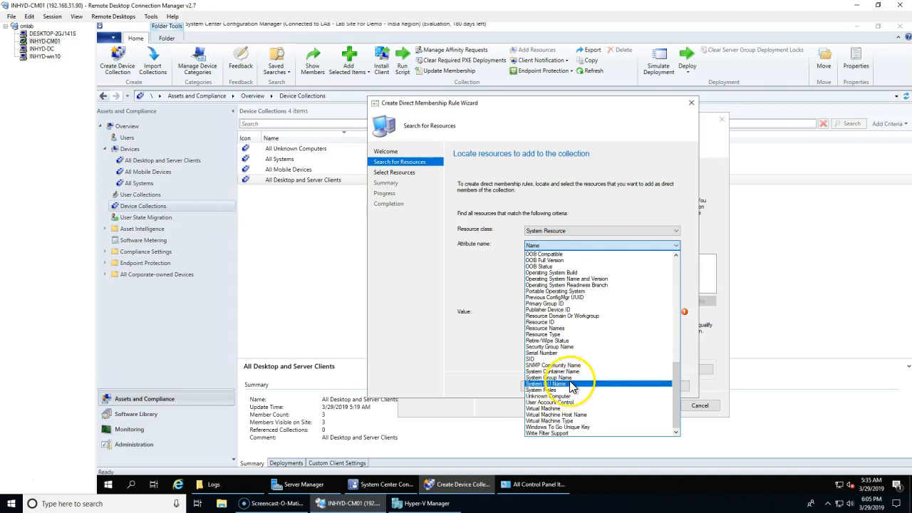
{"action": "left_click", "coordinate": [570, 384]}
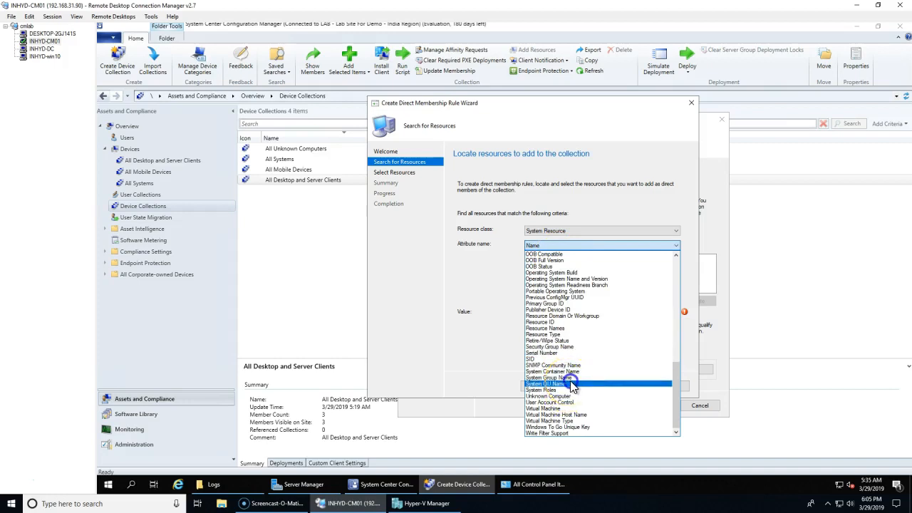
{"action": "left_click", "coordinate": [580, 311]}
Look through the available attributes and set the resource search attribute to NetBIOS Name.
{"action": "left_click", "coordinate": [574, 245]}
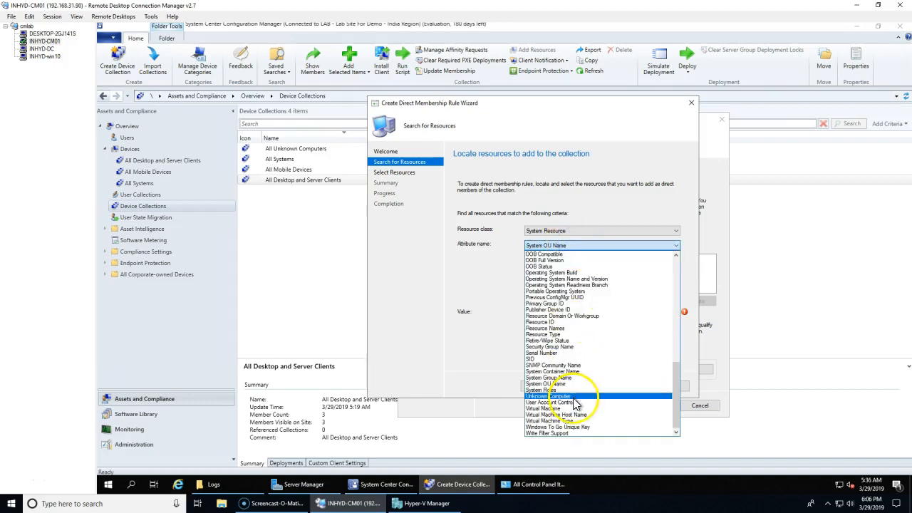
{"action": "scroll", "coordinate": [570, 399], "scroll_direction": "up", "scroll_amount": 6}
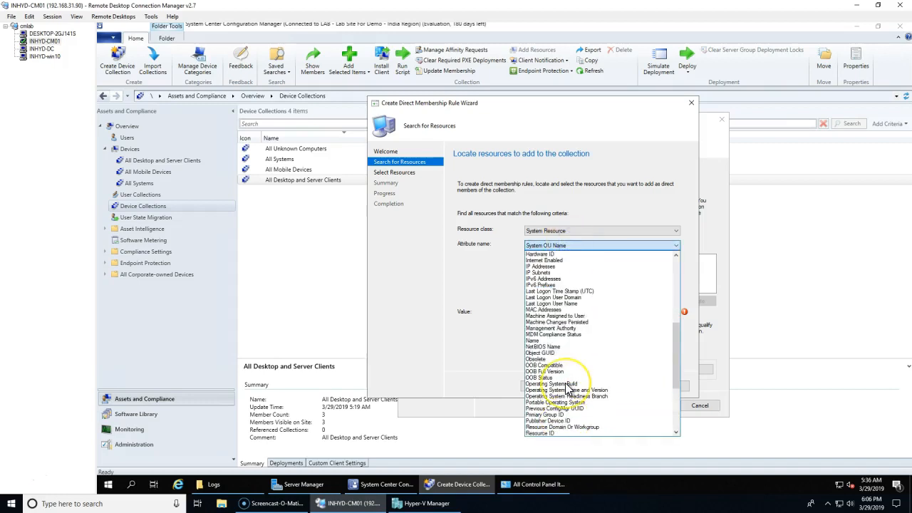
{"action": "scroll", "coordinate": [568, 388], "scroll_direction": "up", "scroll_amount": 6}
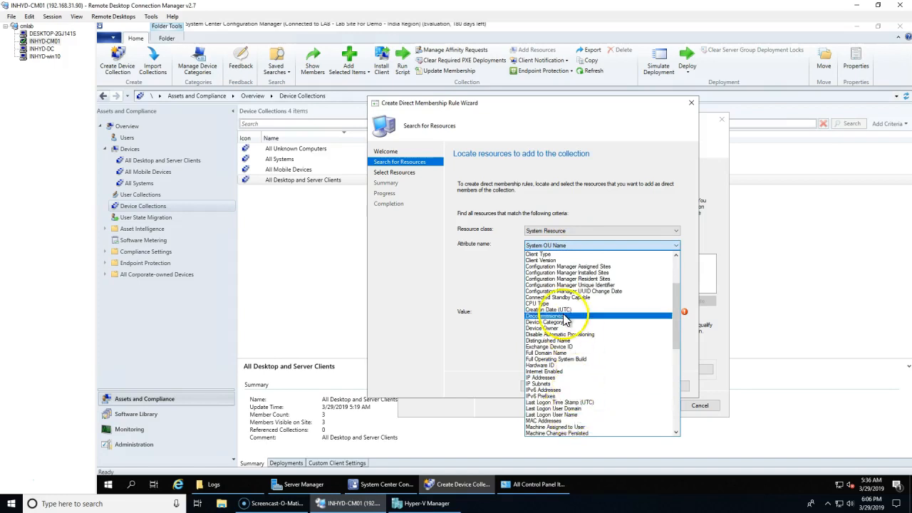
{"action": "scroll", "coordinate": [567, 383], "scroll_direction": "up", "scroll_amount": 4}
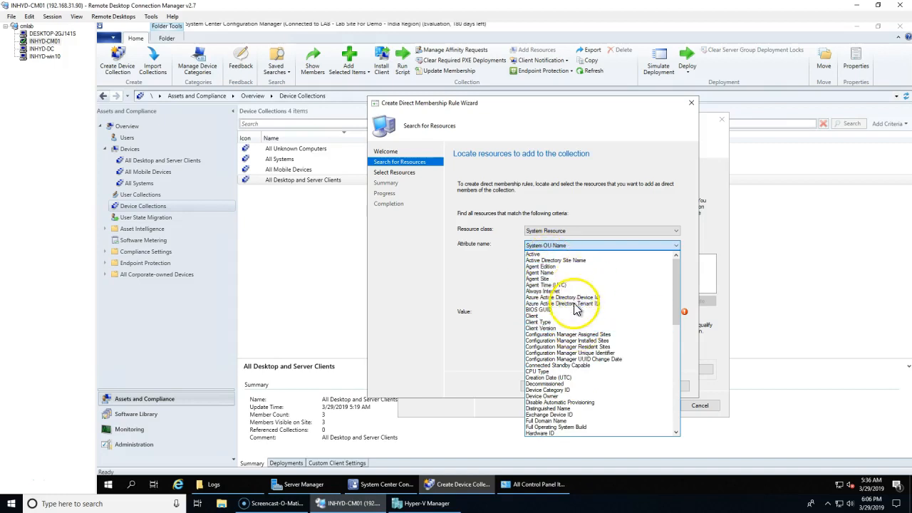
{"action": "scroll", "coordinate": [589, 385], "scroll_direction": "down", "scroll_amount": 3}
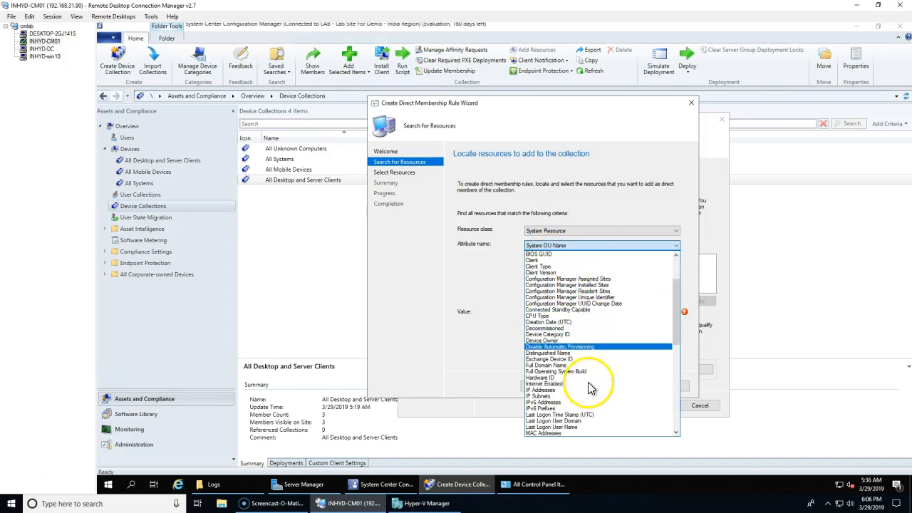
{"action": "scroll", "coordinate": [573, 379], "scroll_direction": "down", "scroll_amount": 1}
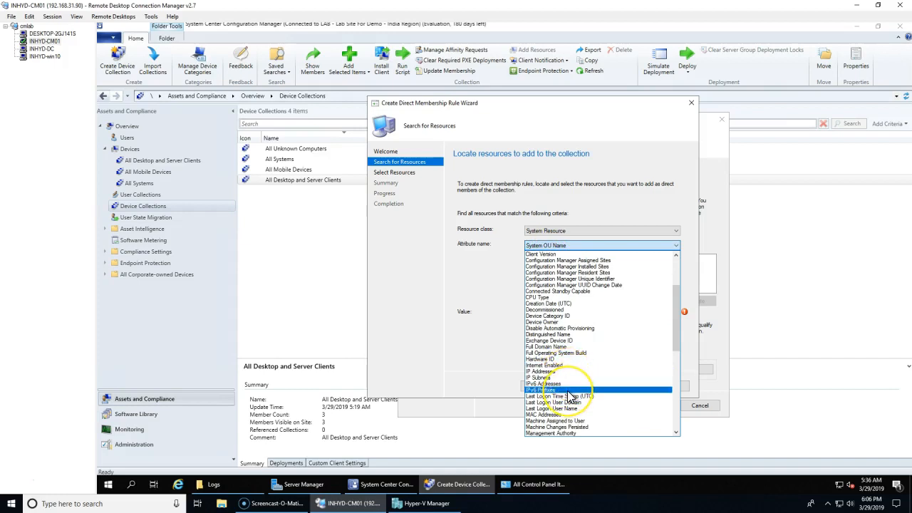
{"action": "scroll", "coordinate": [571, 394], "scroll_direction": "down", "scroll_amount": 1}
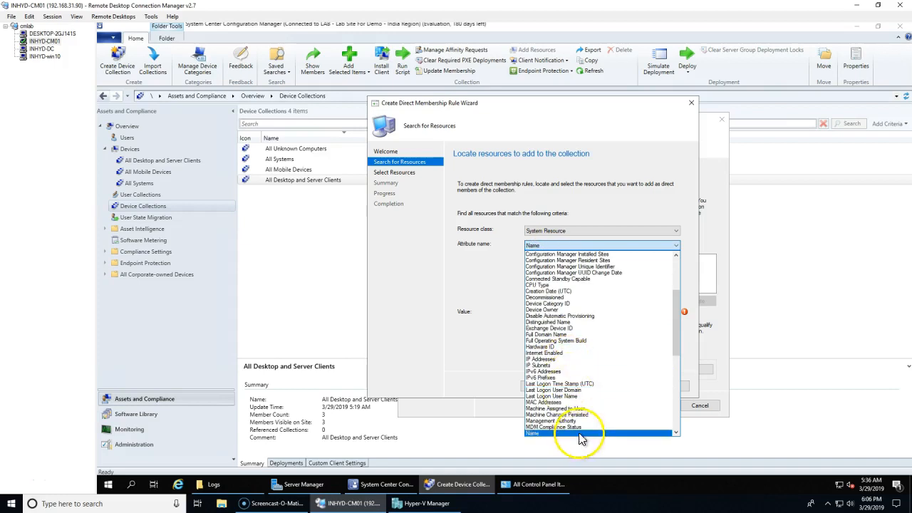
{"action": "scroll", "coordinate": [569, 426], "scroll_direction": "down", "scroll_amount": 1}
{"action": "left_click", "coordinate": [567, 422]}
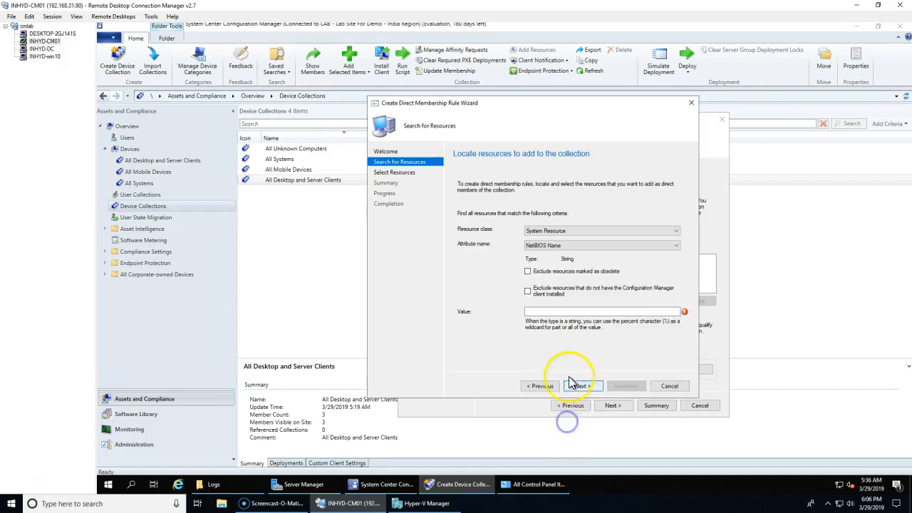
Set the search value to the wildcard % and list the matching resources.
{"action": "left_click", "coordinate": [541, 311]}
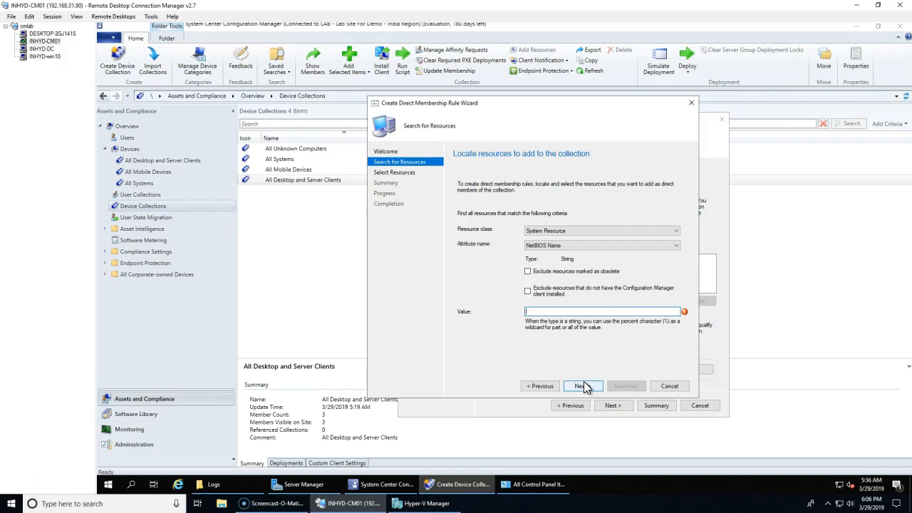
{"action": "type", "text": "%"}
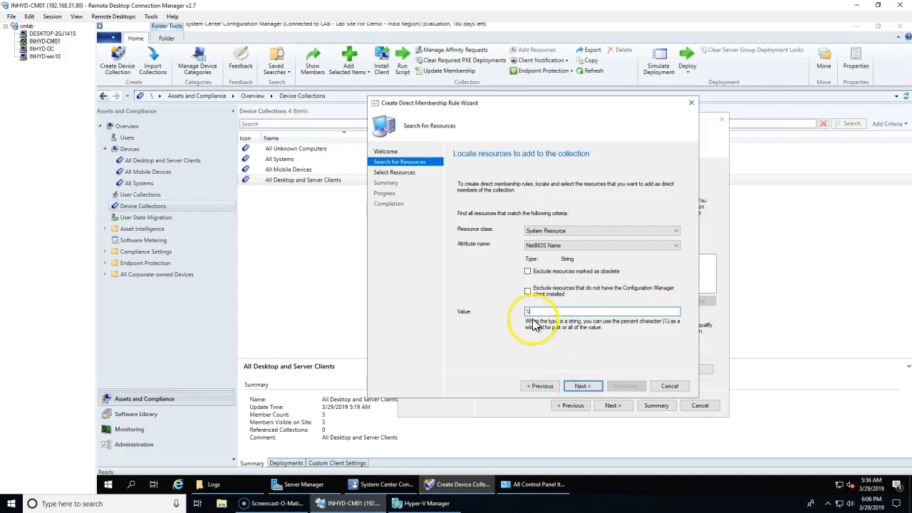
{"action": "left_click", "coordinate": [583, 386]}
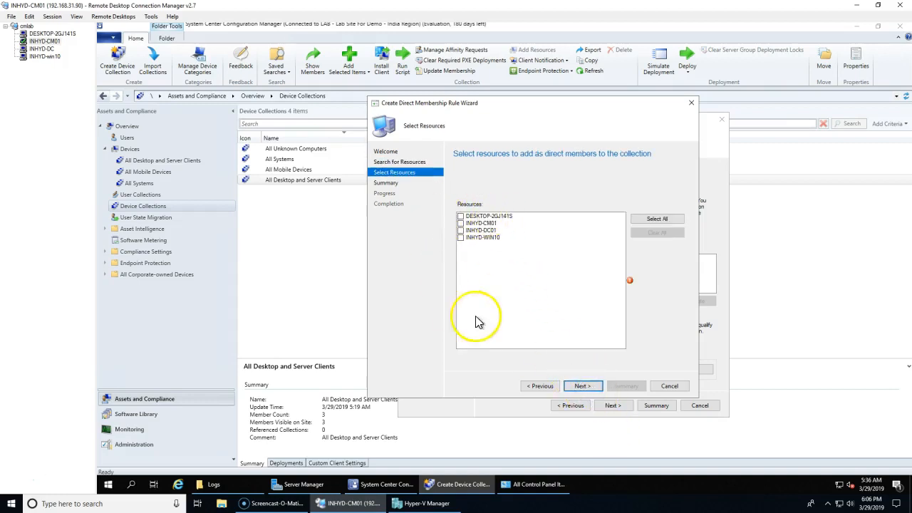
Try marking INHYD-WIN10, INHYD-DC01 and INHYD-CM01 as direct members, clear those selections, and return to the search criteria.
{"action": "left_click", "coordinate": [461, 239]}
{"action": "left_click", "coordinate": [461, 231]}
{"action": "left_click", "coordinate": [461, 223]}
{"action": "left_click", "coordinate": [461, 231]}
{"action": "left_click", "coordinate": [461, 225]}
{"action": "left_click", "coordinate": [461, 238]}
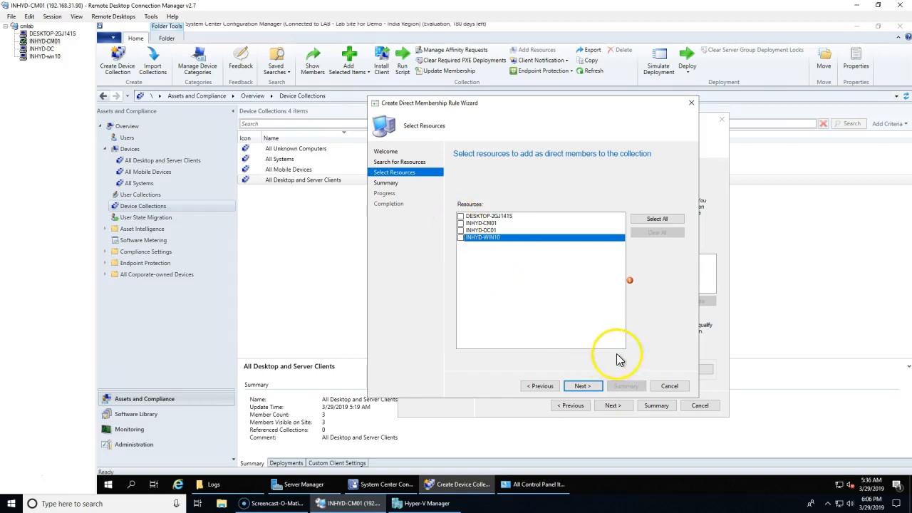
{"action": "left_click", "coordinate": [541, 386]}
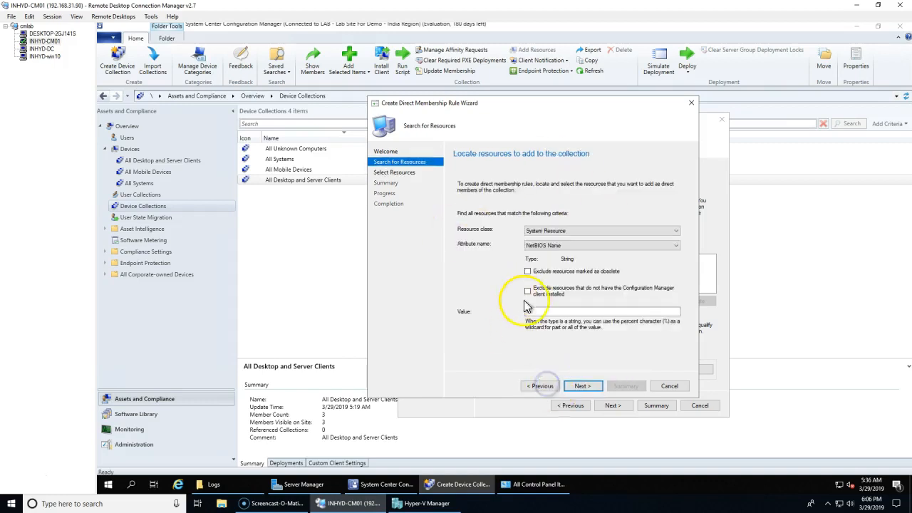
Set the NetBIOS Name search value to %win% and list the matching resources.
{"action": "type", "text": "win"}
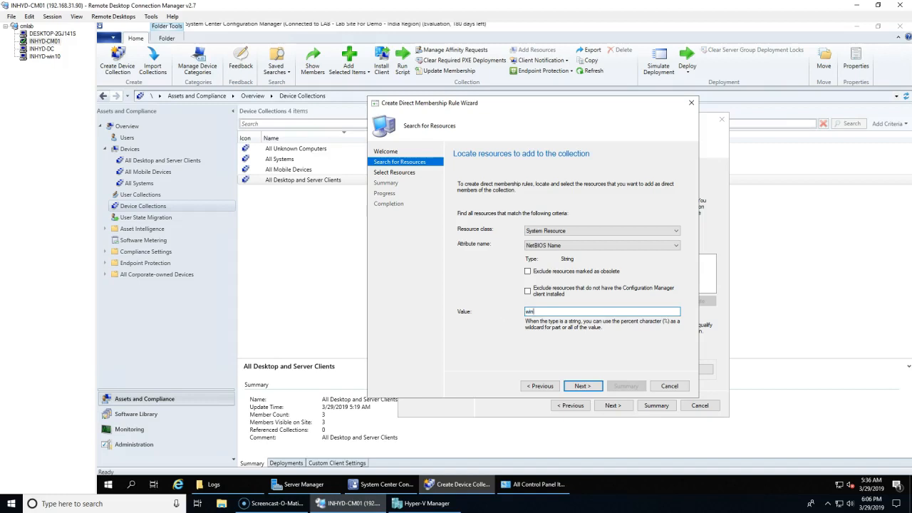
{"action": "type", "text": "%"}
{"action": "left_click", "coordinate": [528, 311]}
{"action": "key", "text": "Home"}
{"action": "type", "text": "%"}
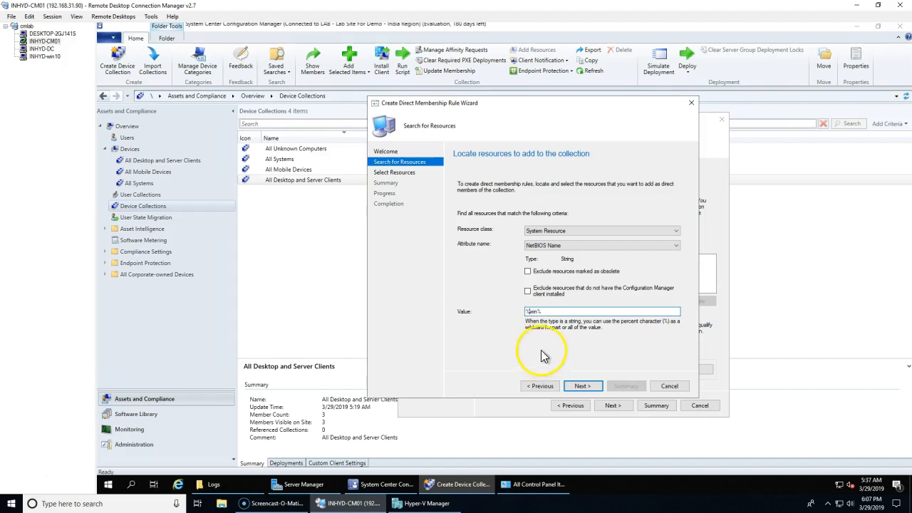
{"action": "left_click", "coordinate": [518, 311]}
{"action": "mouse_move", "coordinate": [518, 312]}
{"action": "left_mouse_down"}
{"action": "mouse_move", "coordinate": [546, 312]}
{"action": "mouse_move", "coordinate": [523, 310]}
{"action": "mouse_move", "coordinate": [533, 311]}
{"action": "left_mouse_up"}
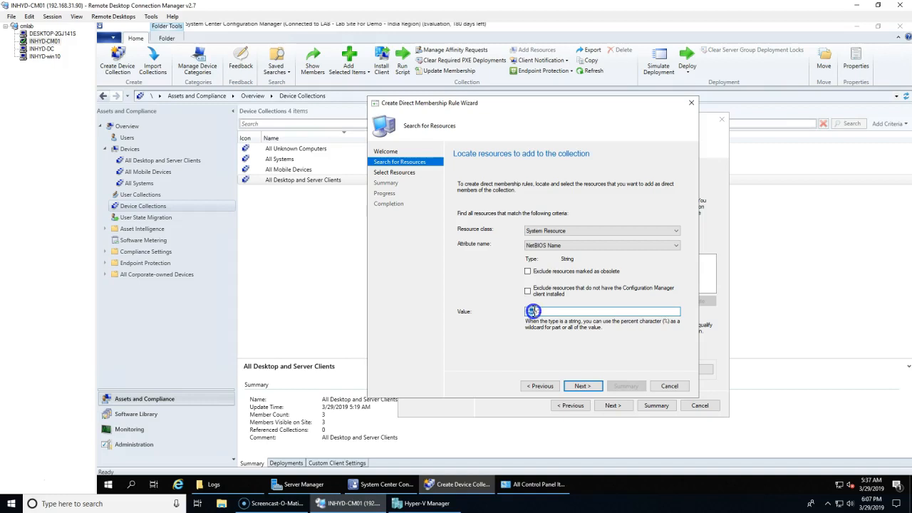
{"action": "left_click", "coordinate": [581, 385]}
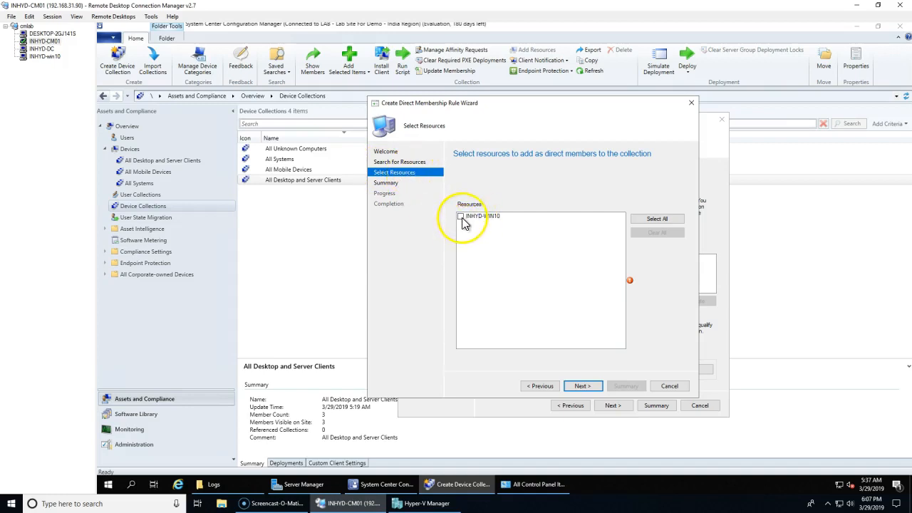
Select INHYD-WIN10 as a direct member and complete the direct membership rule.
{"action": "left_click", "coordinate": [461, 216]}
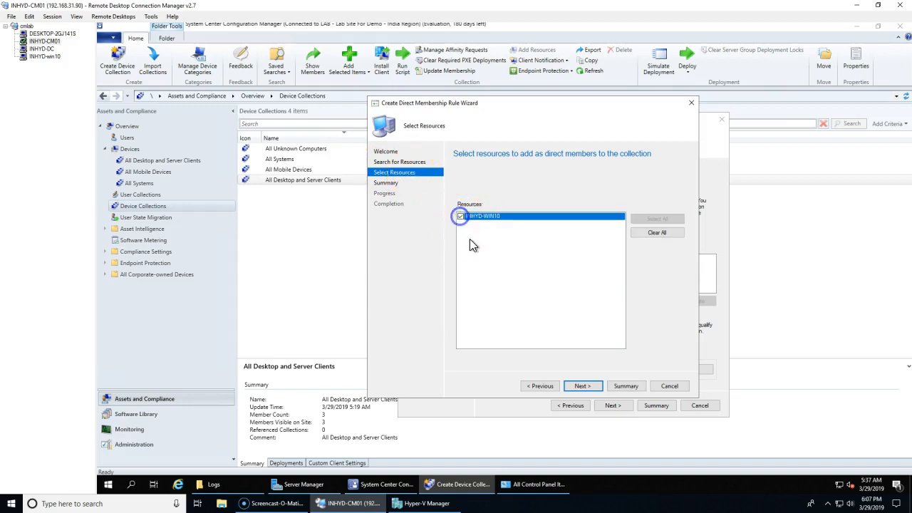
{"action": "left_click", "coordinate": [582, 386]}
{"action": "left_click", "coordinate": [583, 386]}
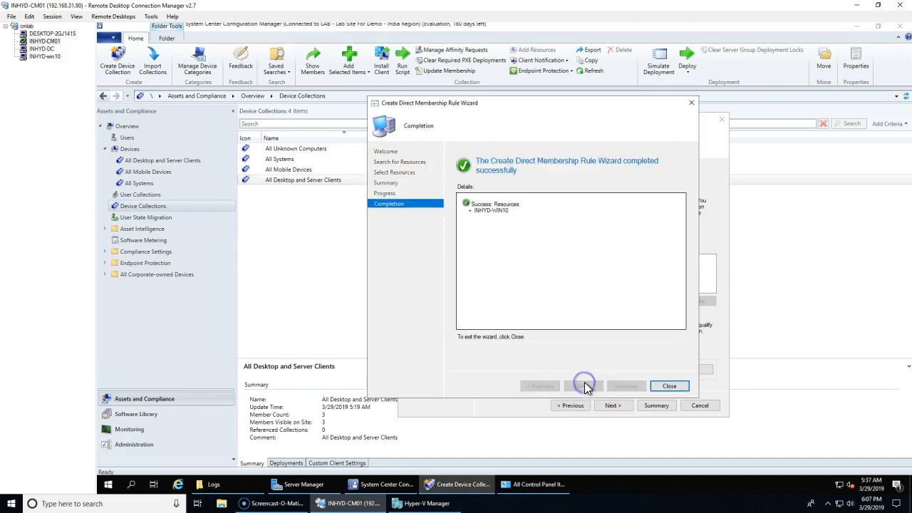
{"action": "left_click", "coordinate": [676, 389]}
{"action": "left_click", "coordinate": [516, 271]}
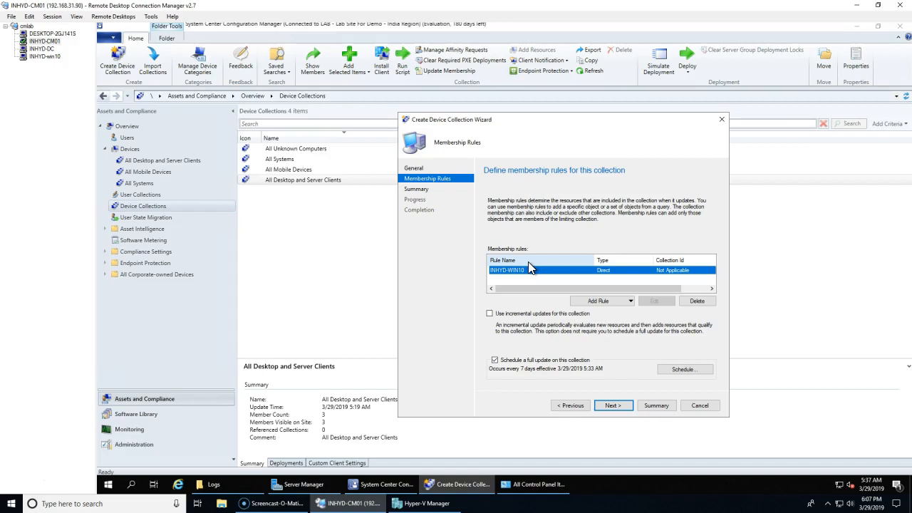
{"action": "left_click", "coordinate": [623, 300]}
{"action": "left_click", "coordinate": [619, 304]}
{"action": "left_click", "coordinate": [620, 304]}
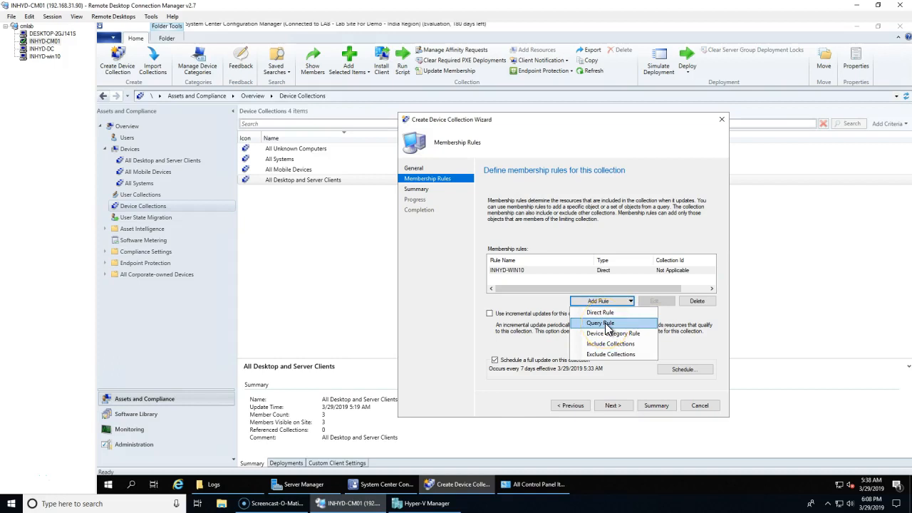
{"action": "left_click", "coordinate": [602, 323]}
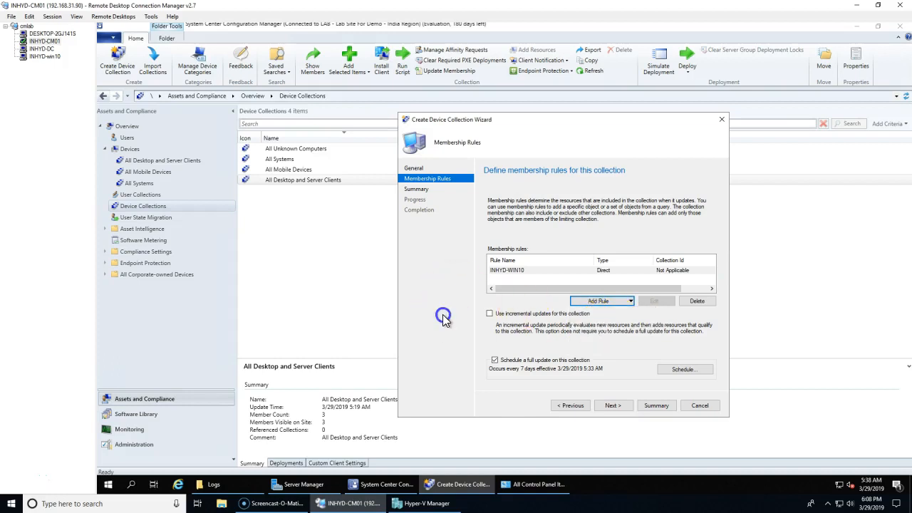
Confirm the collection settings, create the device collection and close the wizard.
{"action": "left_click", "coordinate": [612, 411]}
{"action": "left_click", "coordinate": [613, 406]}
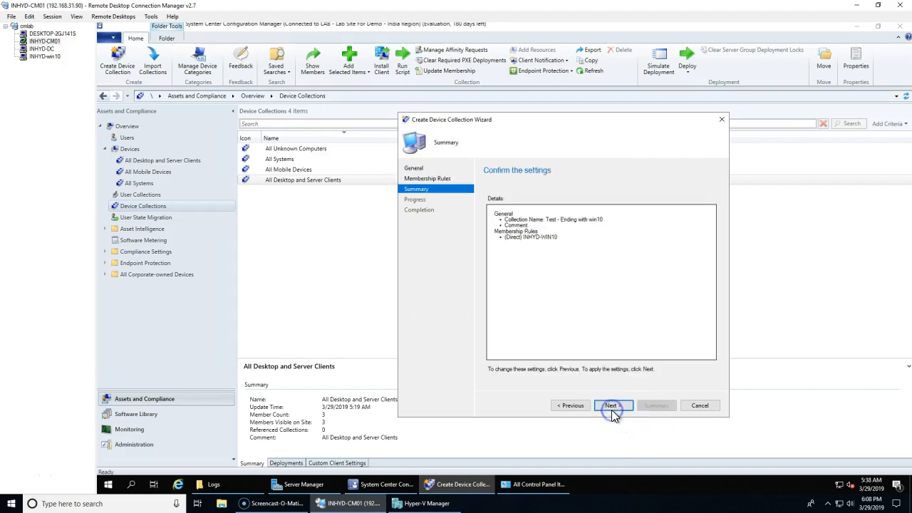
{"action": "left_click", "coordinate": [613, 406]}
{"action": "left_click", "coordinate": [698, 406]}
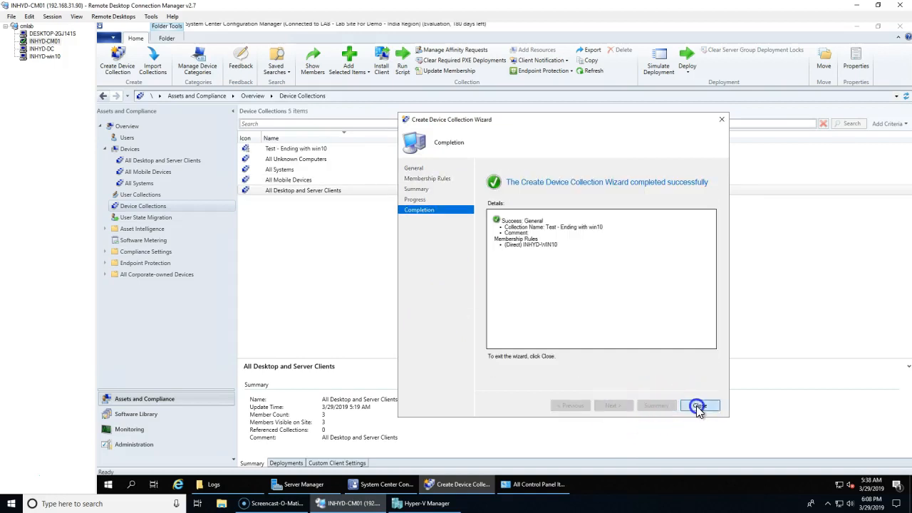
Refresh the "Test - Ending with win10" collection and show its members.
{"action": "left_click", "coordinate": [288, 150]}
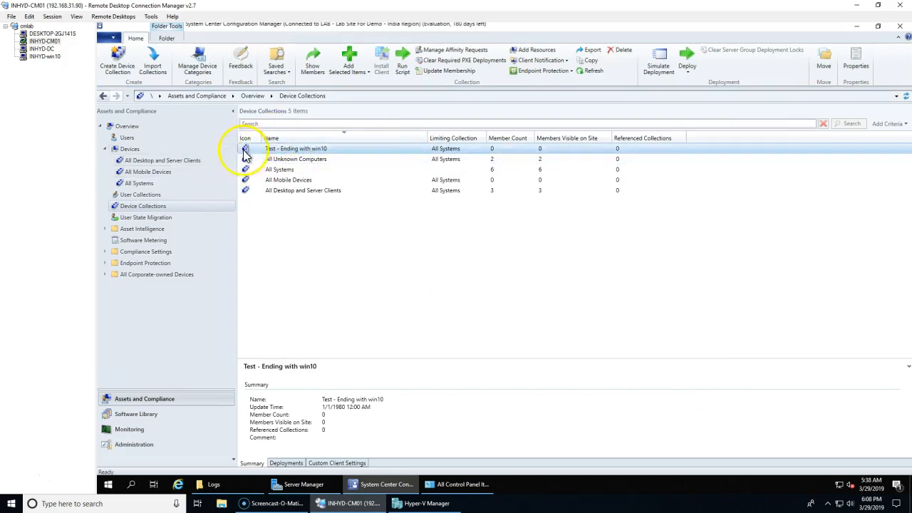
{"action": "right_click", "coordinate": [283, 148]}
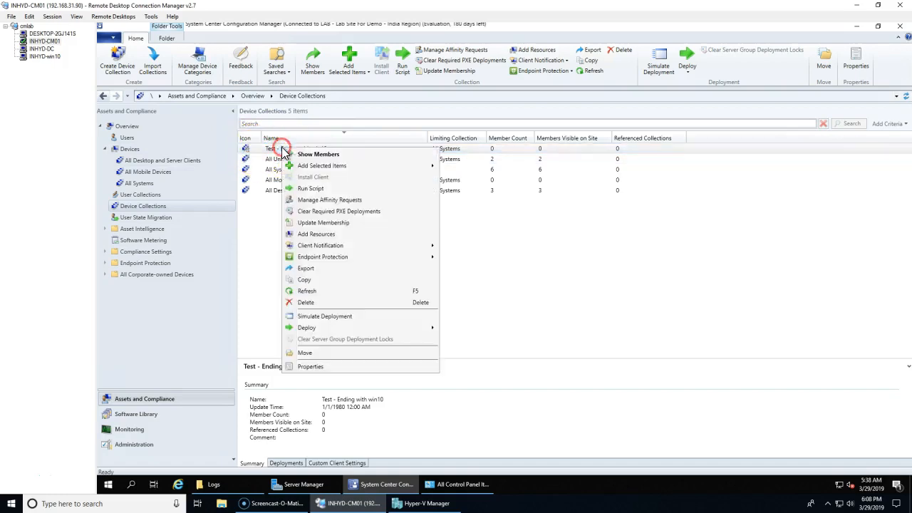
{"action": "left_click", "coordinate": [334, 296]}
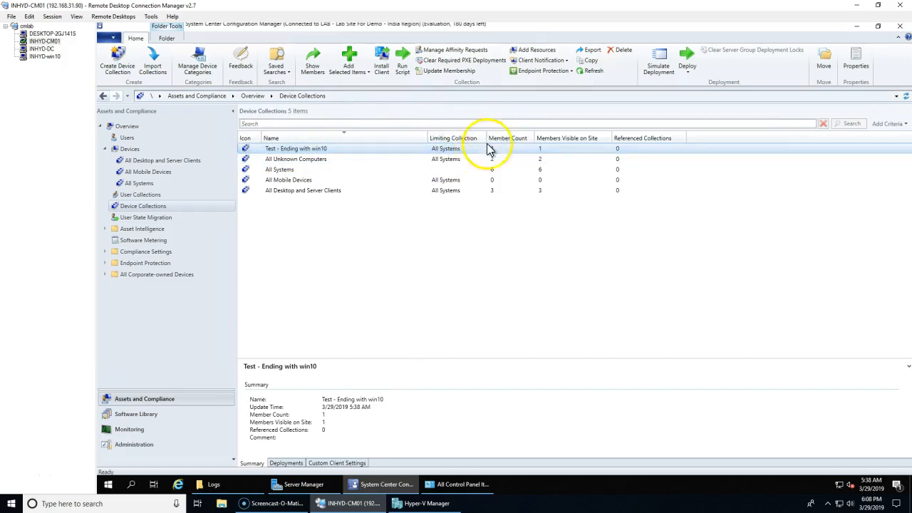
{"action": "left_click", "coordinate": [382, 151]}
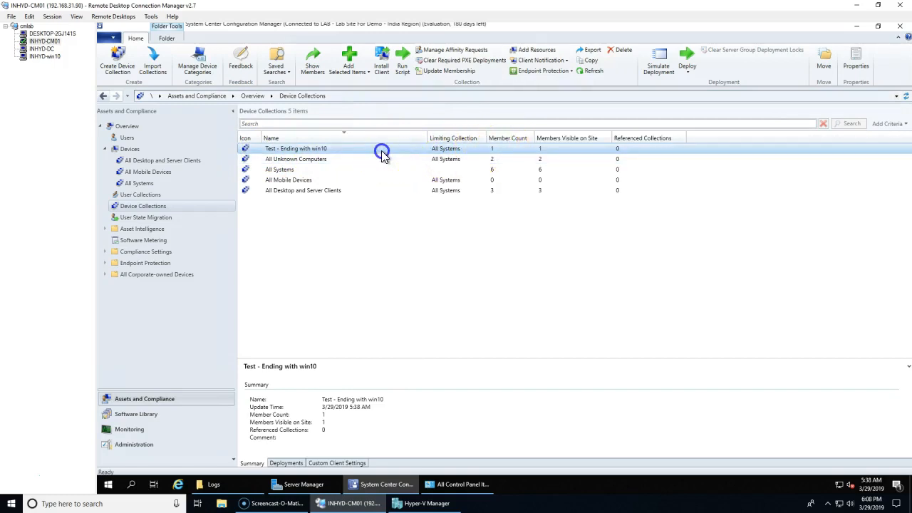
{"action": "double_click", "coordinate": [381, 150]}
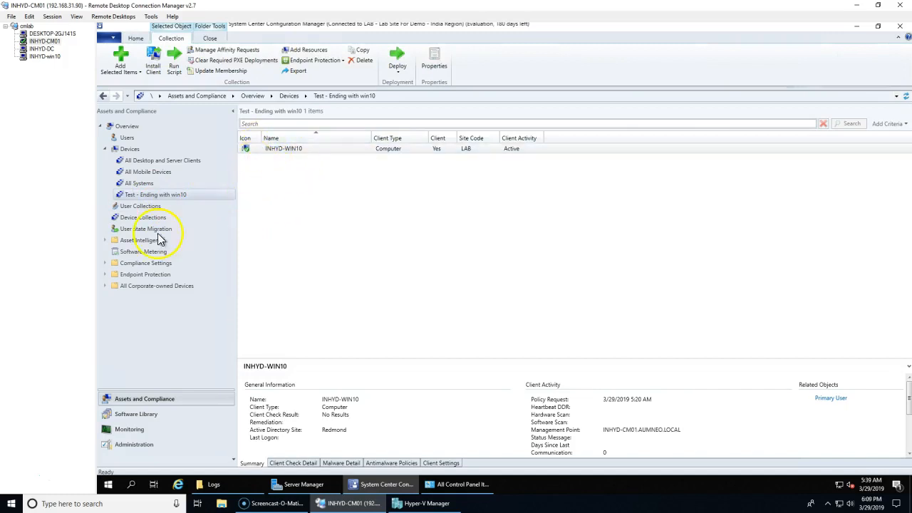
Close all the open collection nodes under Devices.
{"action": "right_click", "coordinate": [133, 197]}
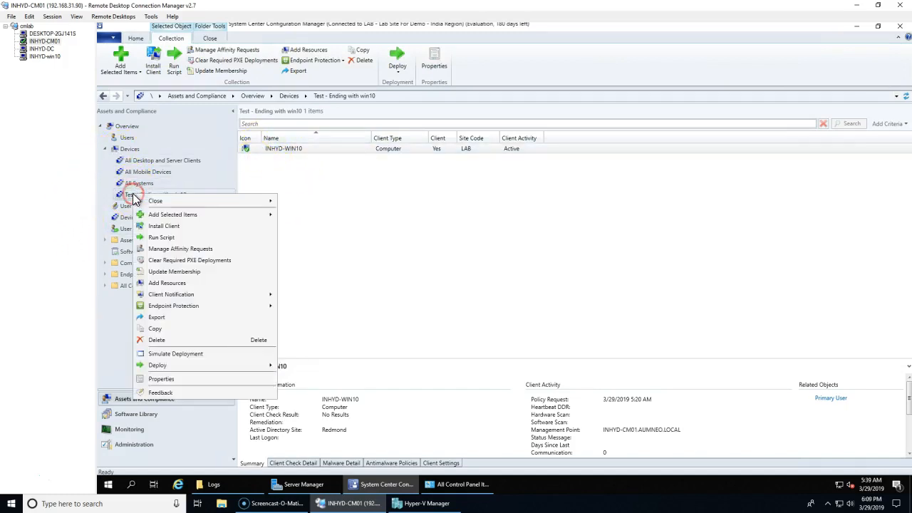
{"action": "mouse_move", "coordinate": [235, 201]}
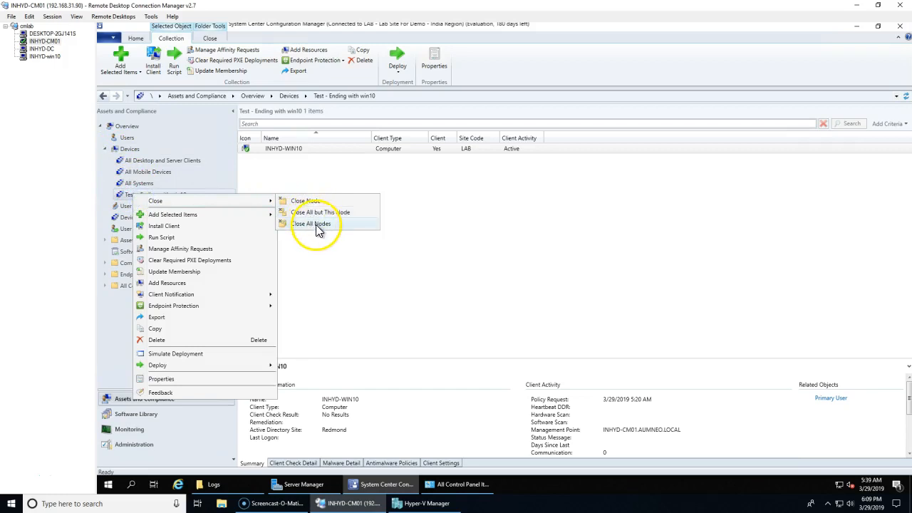
{"action": "left_click", "coordinate": [315, 225]}
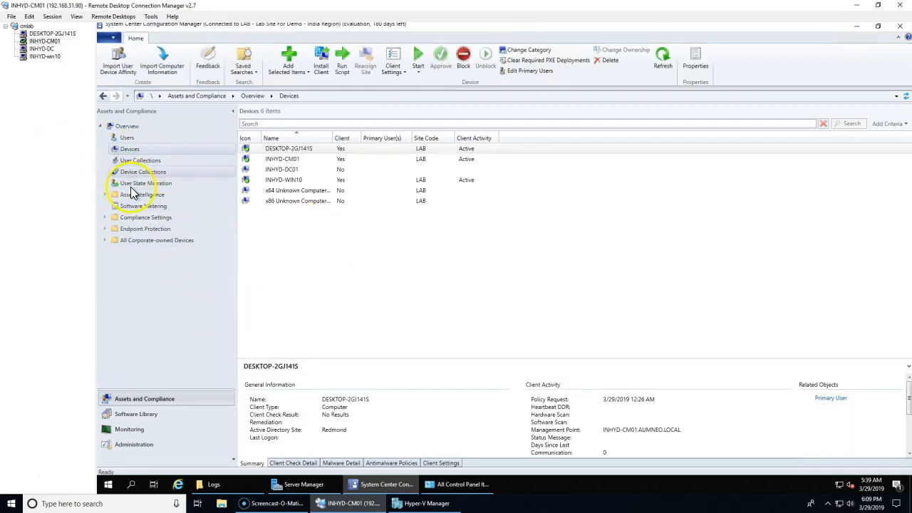
Show the members of "Test - Ending with win10" from Device Collections and open the membership rules in its properties.
{"action": "left_click", "coordinate": [129, 175]}
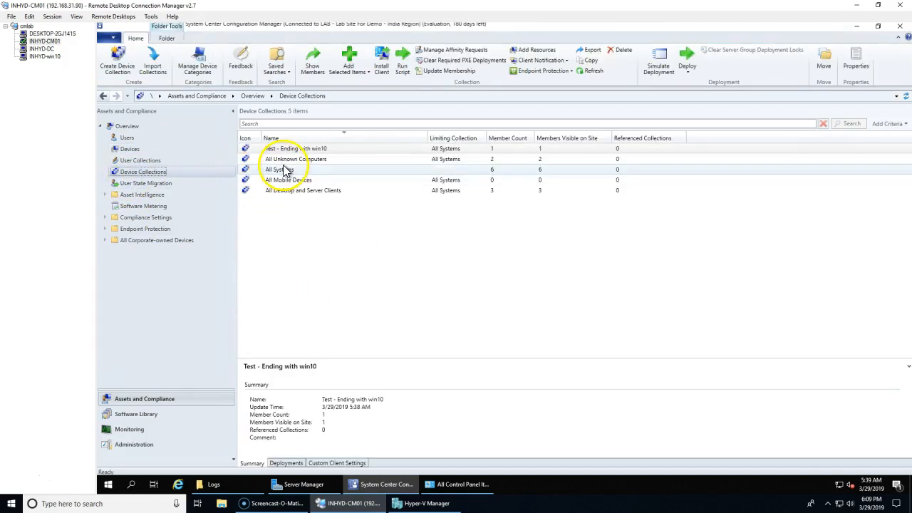
{"action": "left_click", "coordinate": [297, 151]}
{"action": "double_click", "coordinate": [294, 151]}
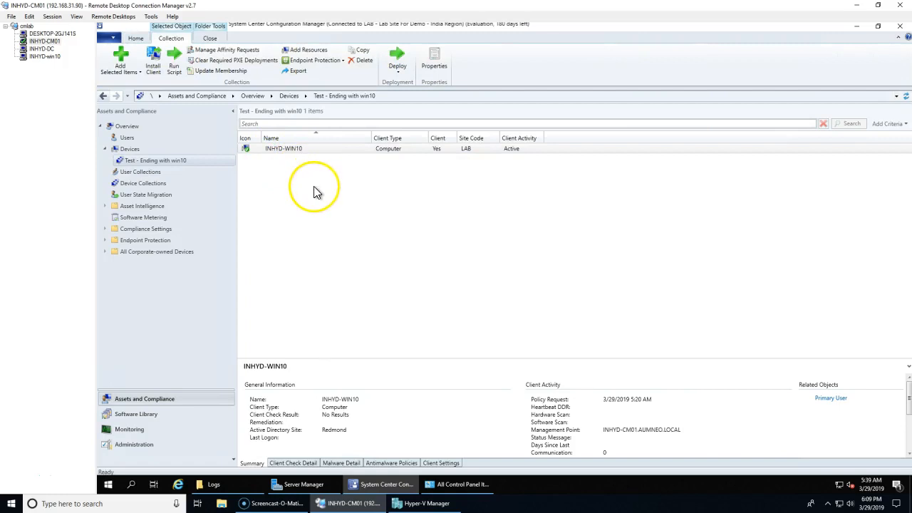
{"action": "right_click", "coordinate": [171, 161]}
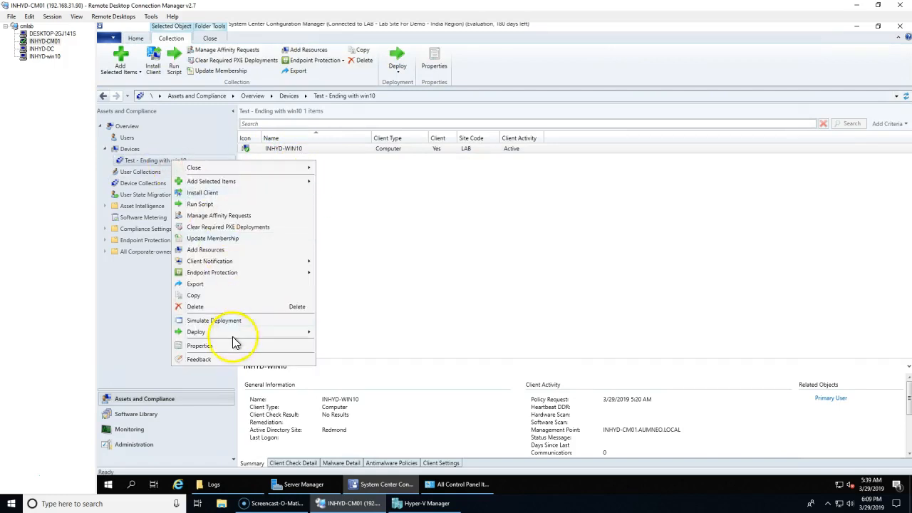
{"action": "left_click", "coordinate": [221, 346]}
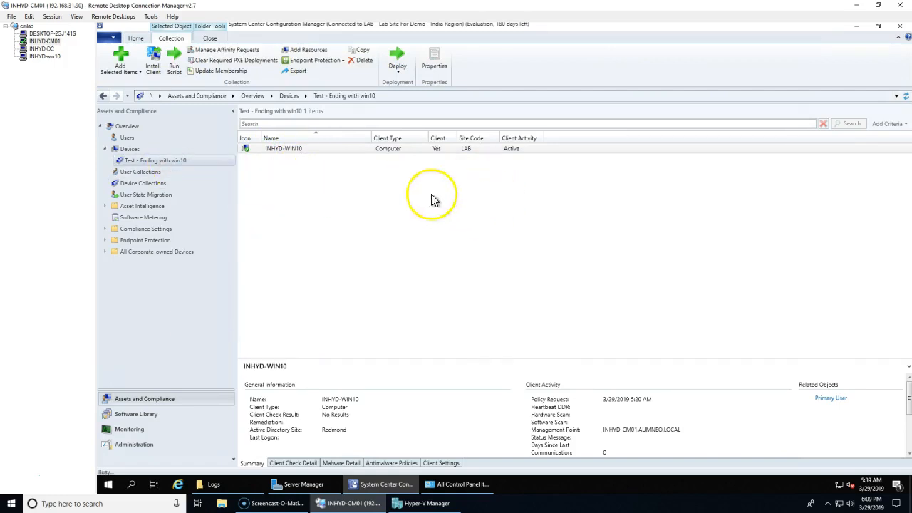
{"action": "left_click", "coordinate": [420, 155]}
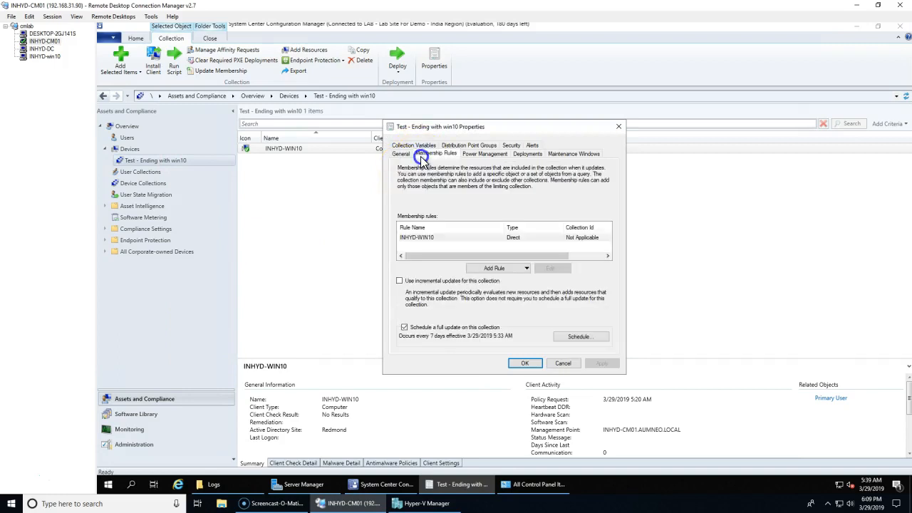
Delete the INHYD-WIN10 direct rule from the collection and save the properties without any membership rule.
{"action": "left_click", "coordinate": [434, 237]}
{"action": "left_click", "coordinate": [594, 268]}
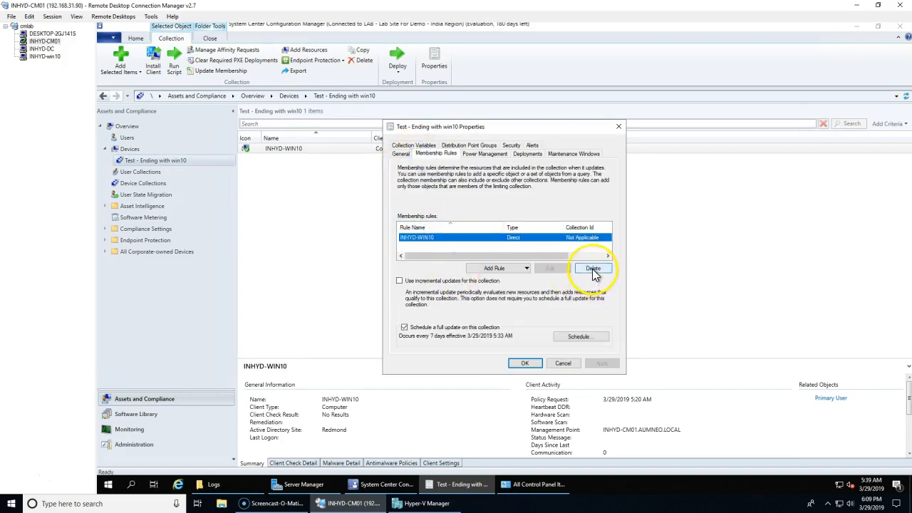
{"action": "left_click", "coordinate": [604, 364]}
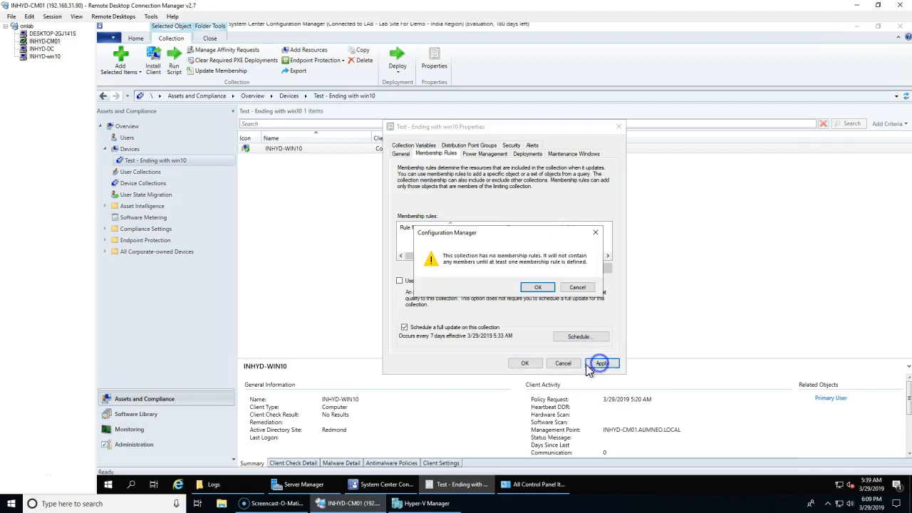
{"action": "left_click", "coordinate": [525, 289]}
{"action": "left_click", "coordinate": [528, 364]}
Return to Device Collections and update the membership of "Test - Ending with win10".
{"action": "left_click", "coordinate": [151, 182]}
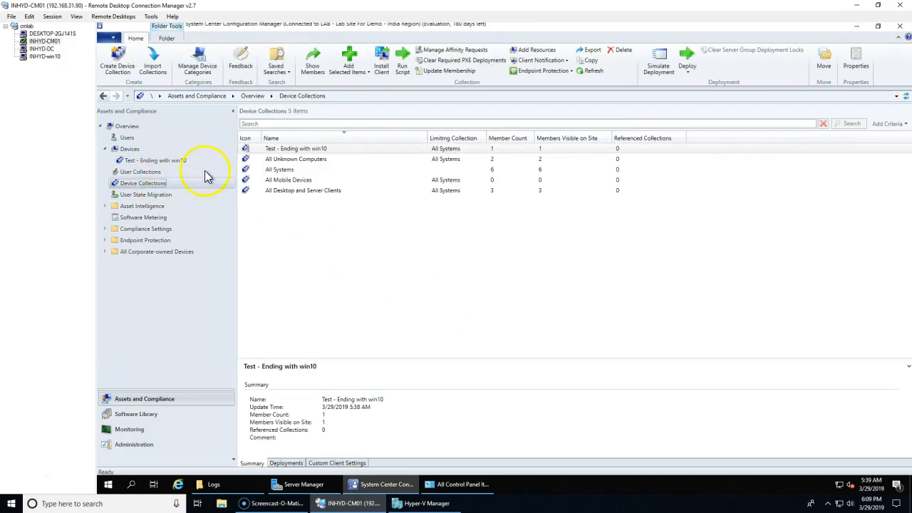
{"action": "left_click", "coordinate": [283, 149]}
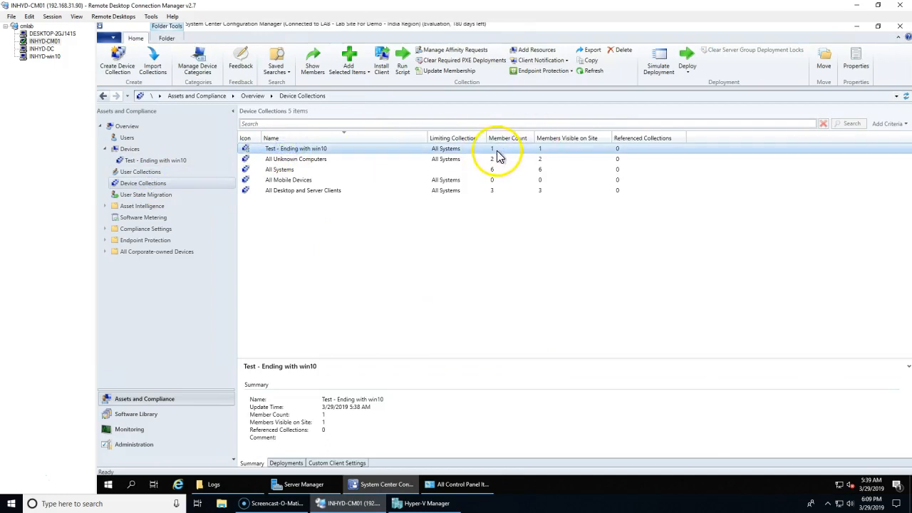
{"action": "left_click", "coordinate": [332, 153]}
{"action": "right_click", "coordinate": [332, 152]}
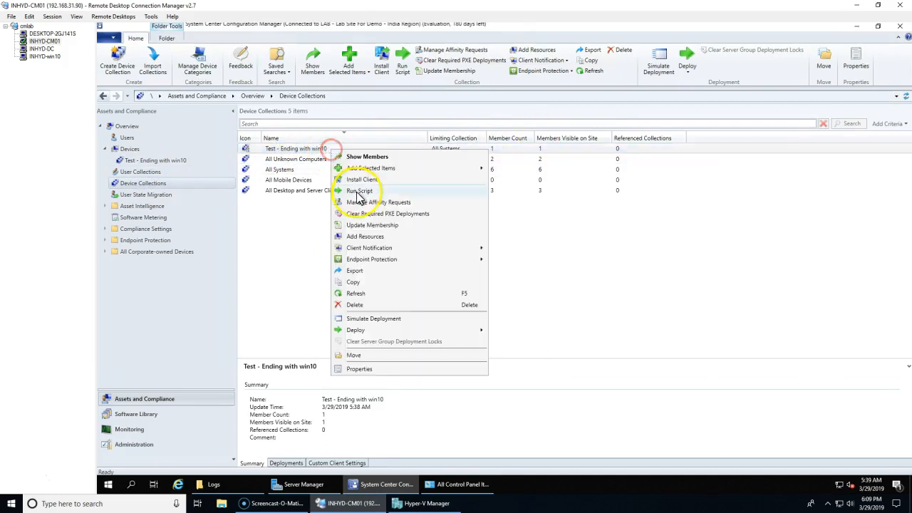
{"action": "left_click", "coordinate": [375, 227]}
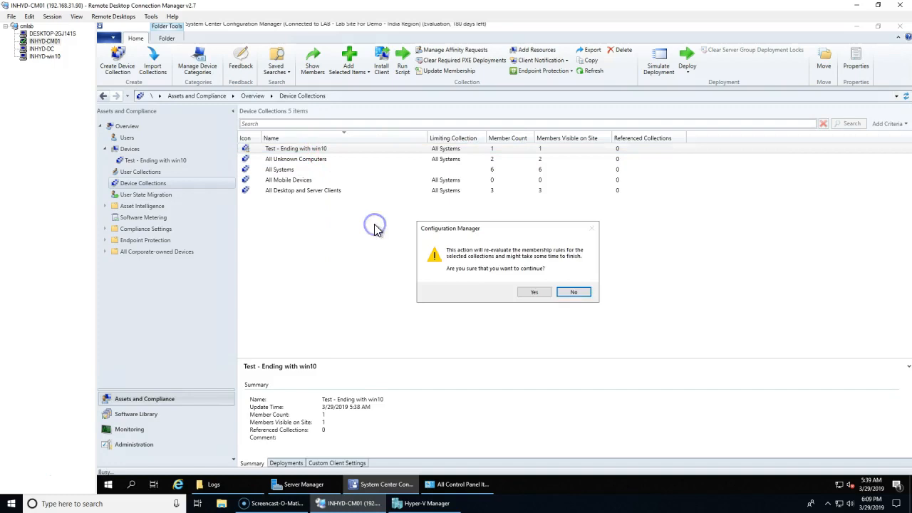
{"action": "left_click", "coordinate": [524, 292]}
Open the membership rules of "Test - Ending with win10" and examine the full update interval and the available rule types.
{"action": "right_click", "coordinate": [330, 156]}
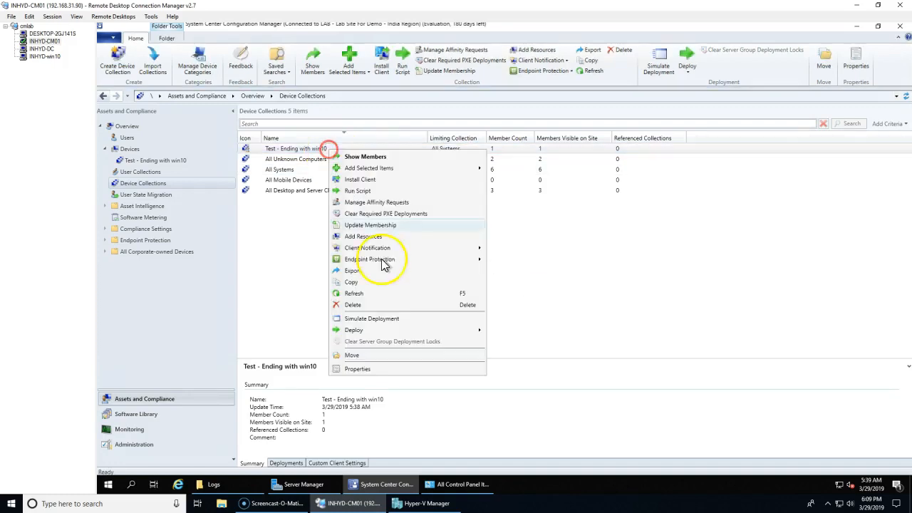
{"action": "left_click", "coordinate": [414, 370]}
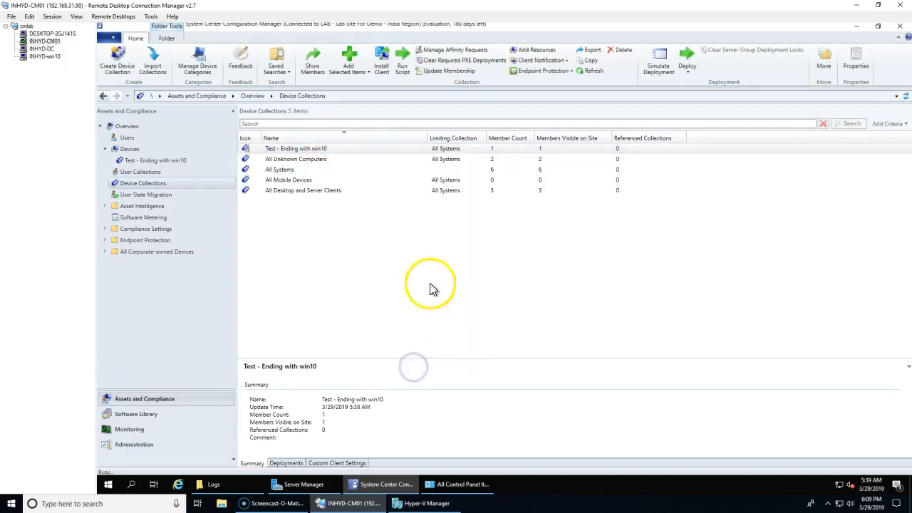
{"action": "left_click", "coordinate": [433, 152]}
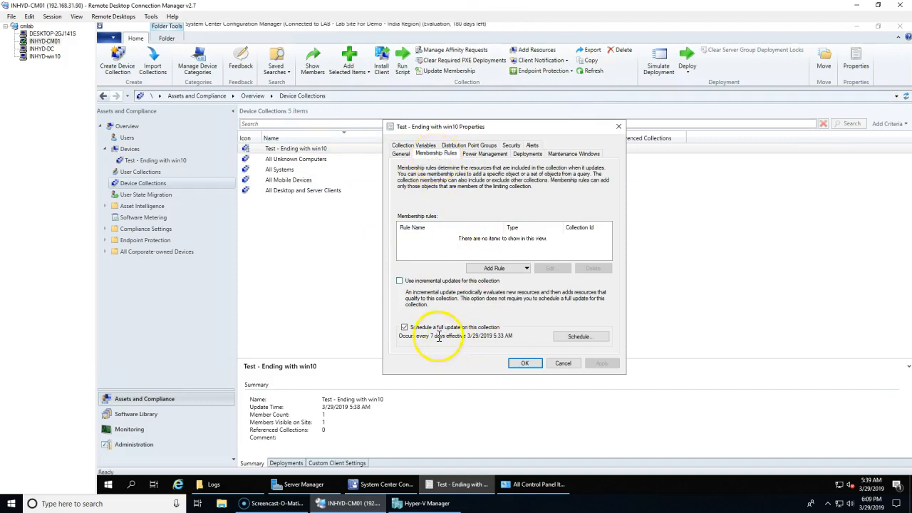
{"action": "left_click_drag", "start_coordinate": [404, 339], "coordinate": [415, 339]}
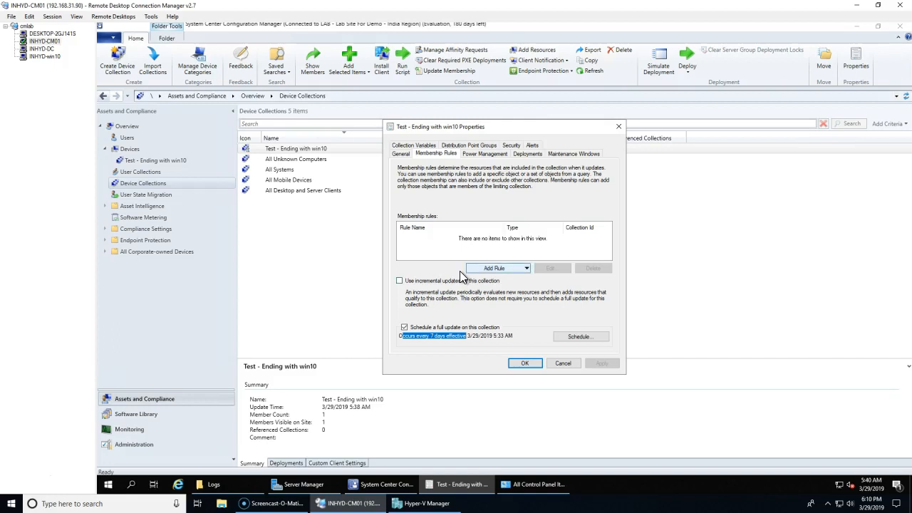
{"action": "left_click", "coordinate": [486, 269]}
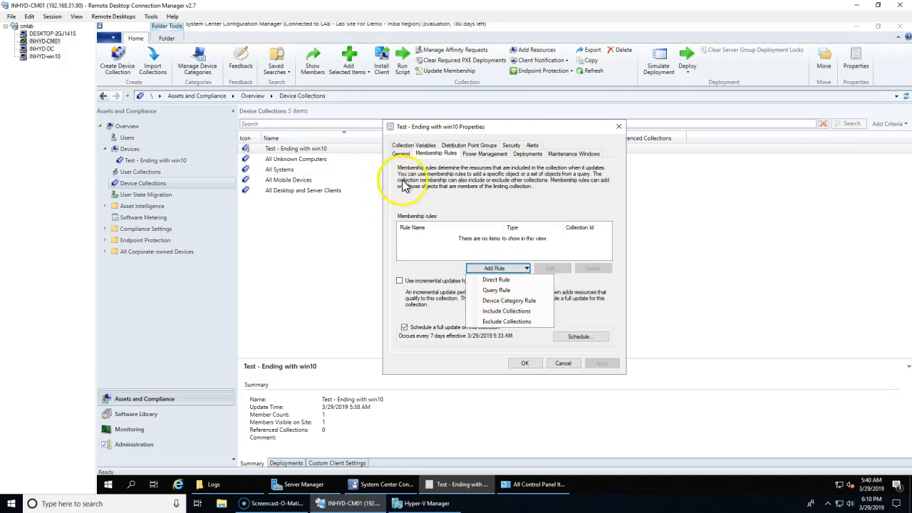
{"action": "left_click", "coordinate": [436, 356]}
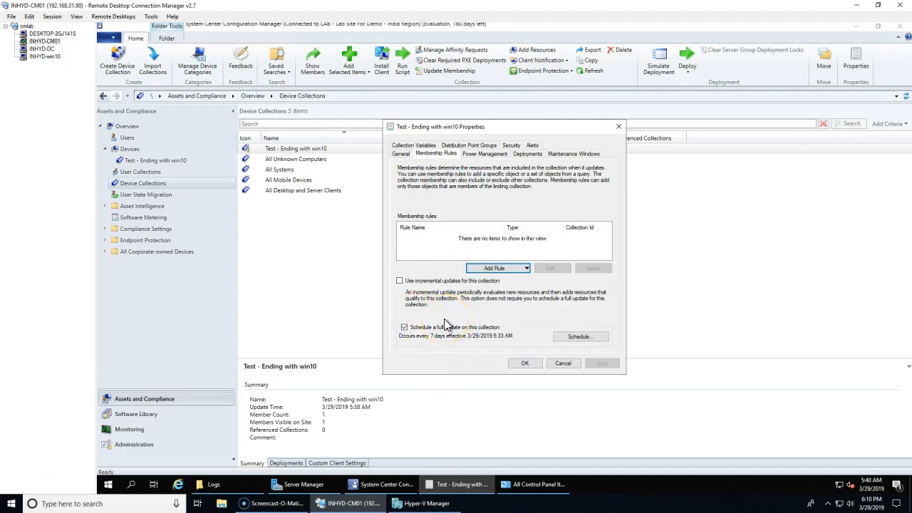
Examine the full update schedule's recurrence units and the incremental updates option, then close the collection properties without saving.
{"action": "left_click", "coordinate": [577, 338]}
{"action": "left_click", "coordinate": [531, 214]}
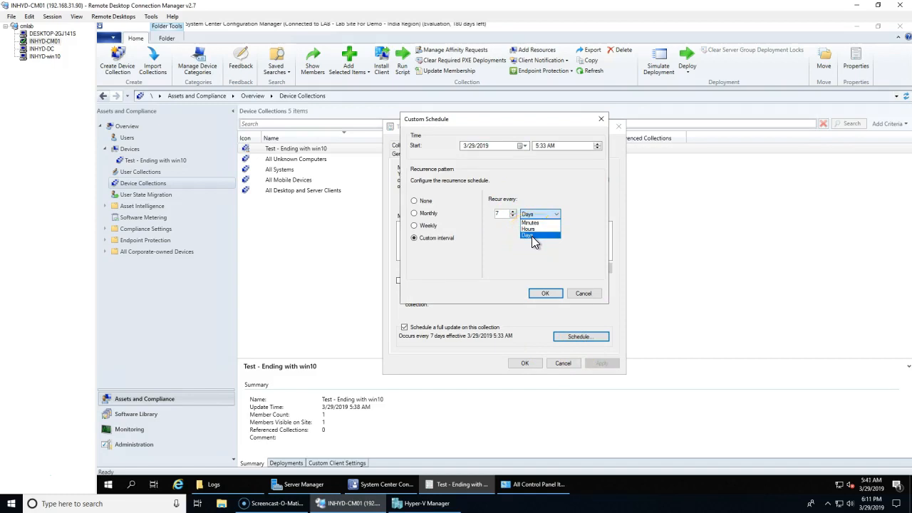
{"action": "left_click", "coordinate": [582, 296]}
{"action": "left_click", "coordinate": [585, 294]}
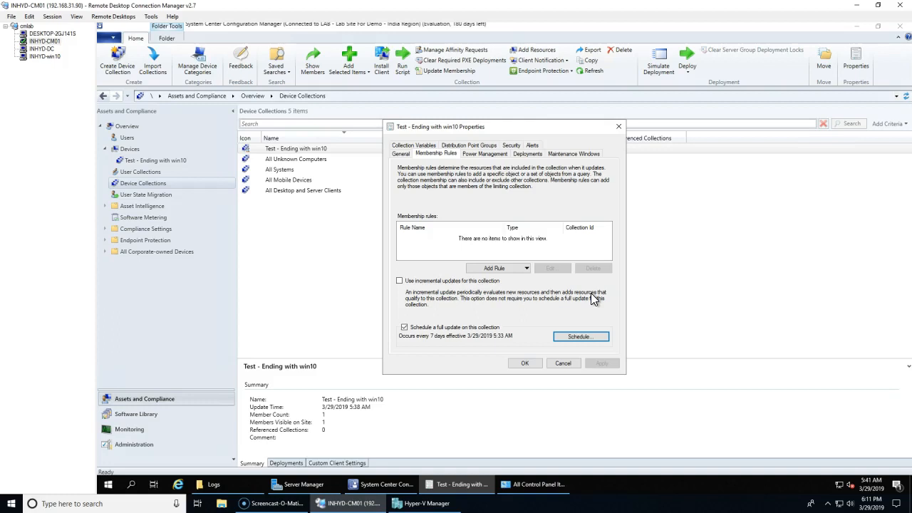
{"action": "left_click", "coordinate": [448, 281]}
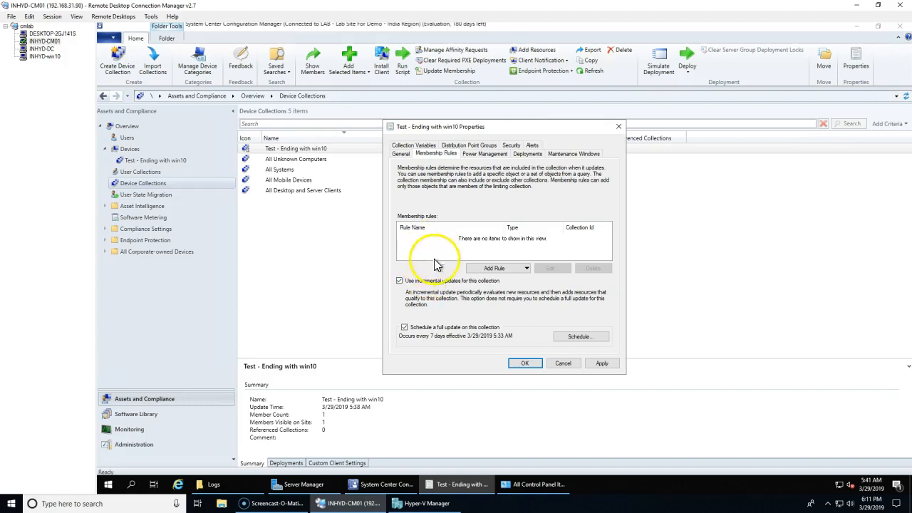
{"action": "left_click", "coordinate": [419, 280]}
{"action": "left_click", "coordinate": [574, 364]}
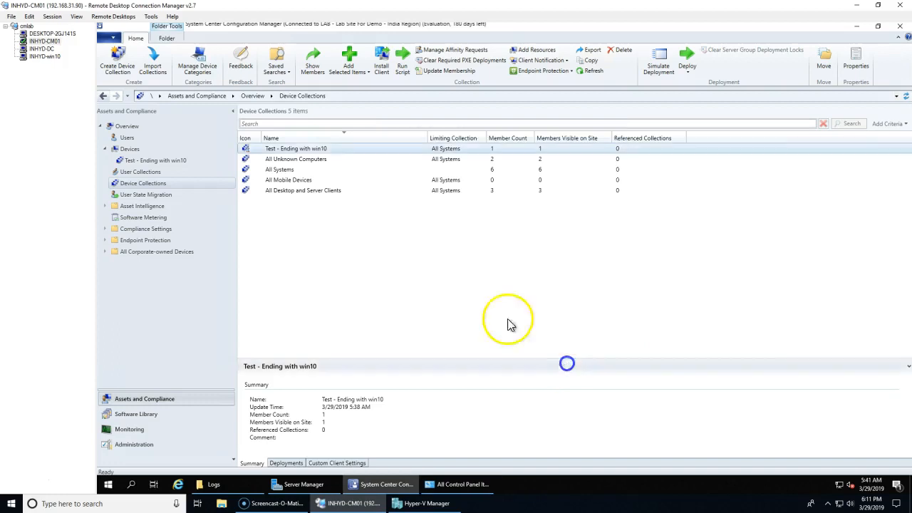
Reload the Device Collections list and refresh "Test - Ending with win10" to check its member count.
{"action": "right_click", "coordinate": [317, 149]}
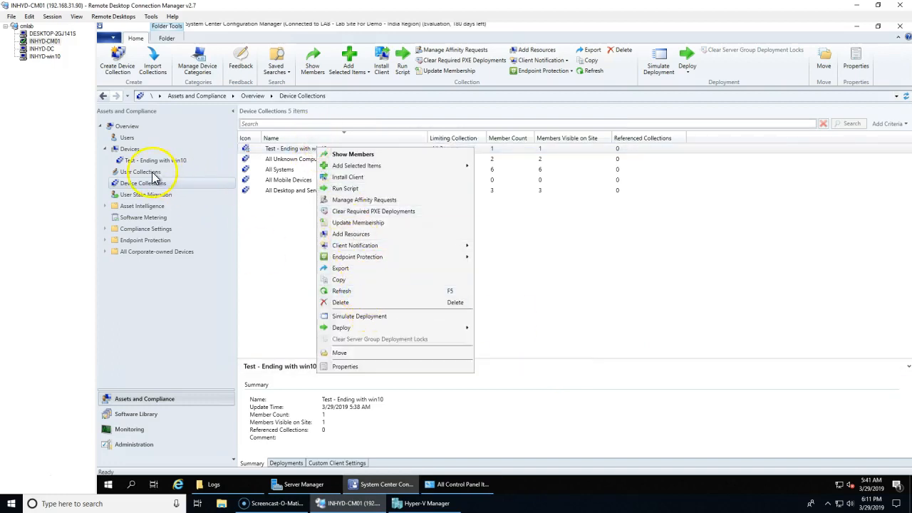
{"action": "left_click", "coordinate": [153, 176]}
{"action": "left_click", "coordinate": [122, 182]}
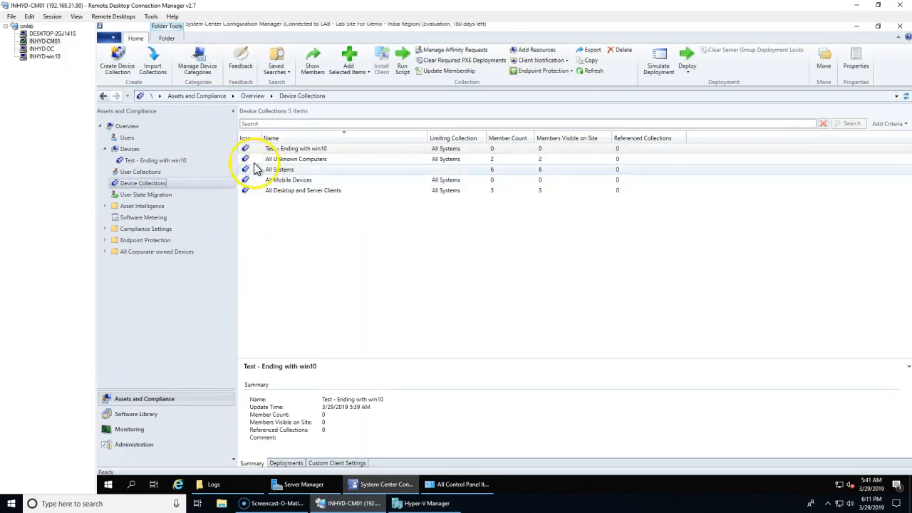
{"action": "left_click", "coordinate": [247, 151]}
{"action": "right_click", "coordinate": [249, 155]}
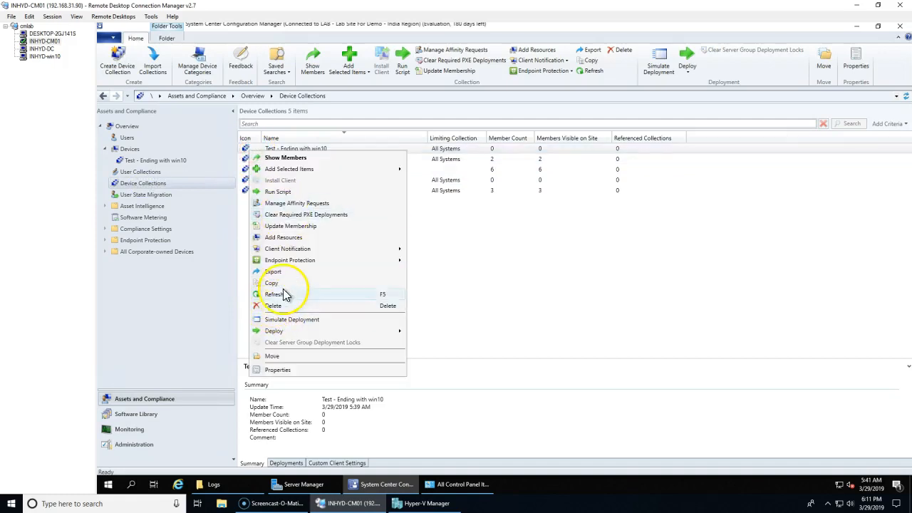
{"action": "left_click", "coordinate": [267, 291]}
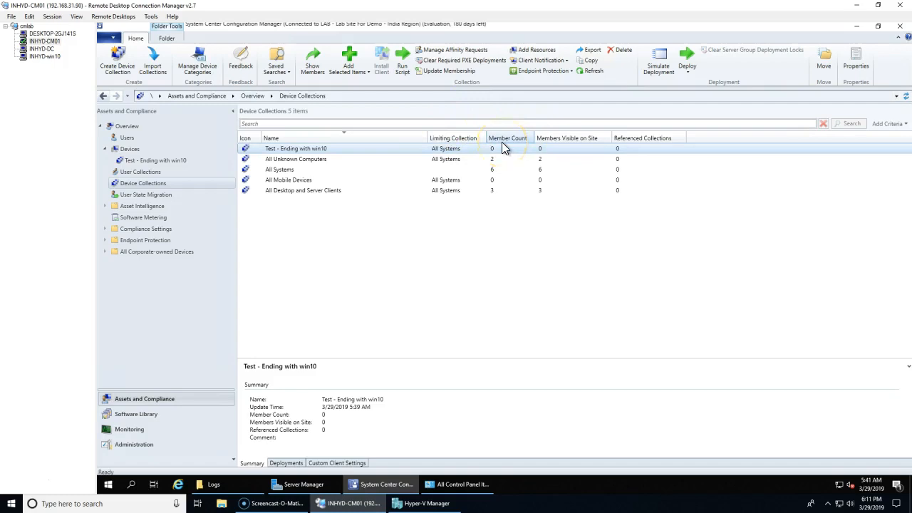
Start a new query rule in the membership rules of "Test - Ending with win10".
{"action": "right_click", "coordinate": [296, 150]}
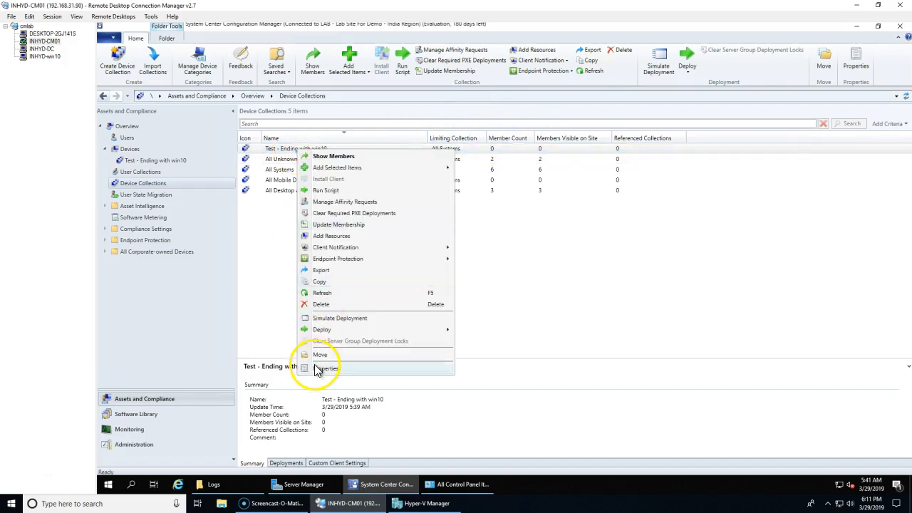
{"action": "left_click", "coordinate": [324, 369]}
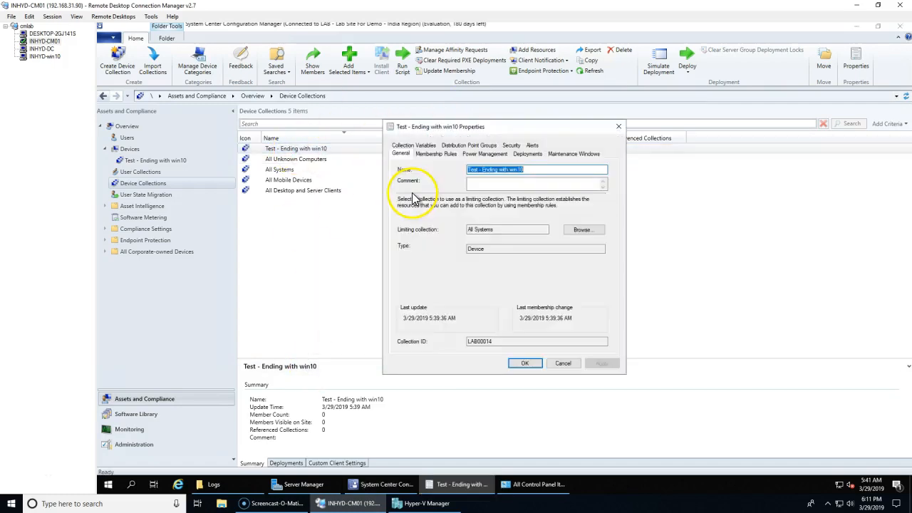
{"action": "left_click", "coordinate": [434, 154]}
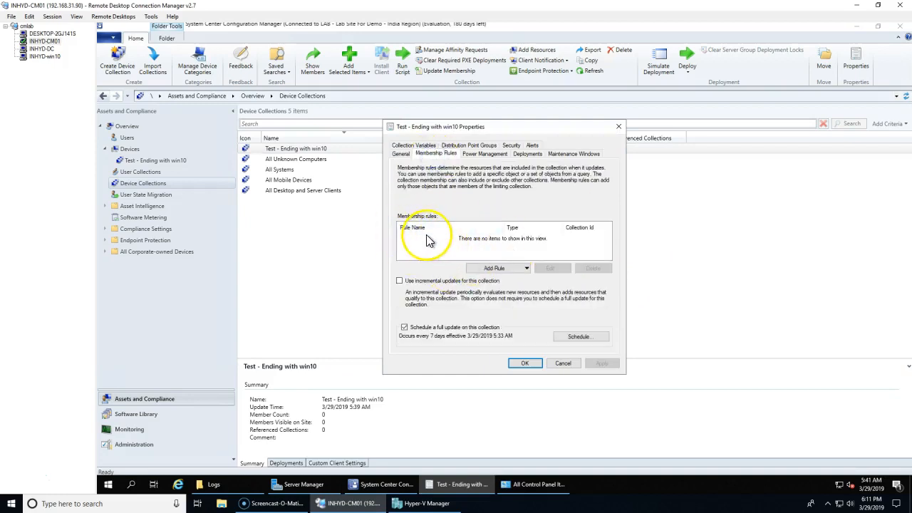
{"action": "left_click", "coordinate": [518, 270]}
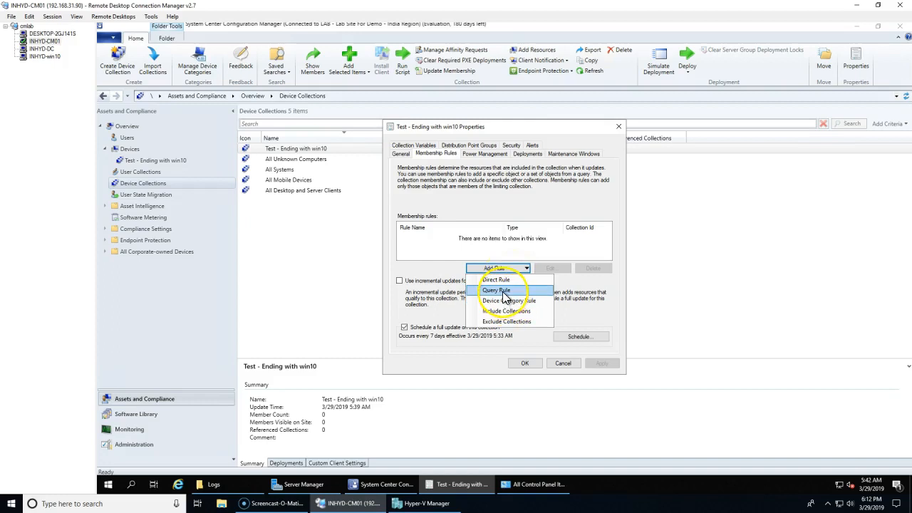
{"action": "left_click", "coordinate": [499, 291]}
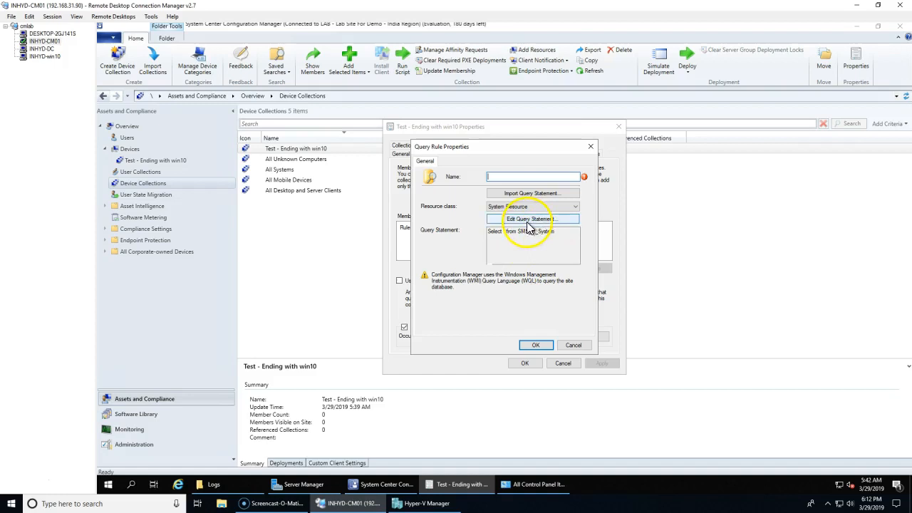
Name the query rule "all systems", keep the statement "Select * from SMS_R_System", and save the rule and collection properties.
{"action": "left_click", "coordinate": [499, 229]}
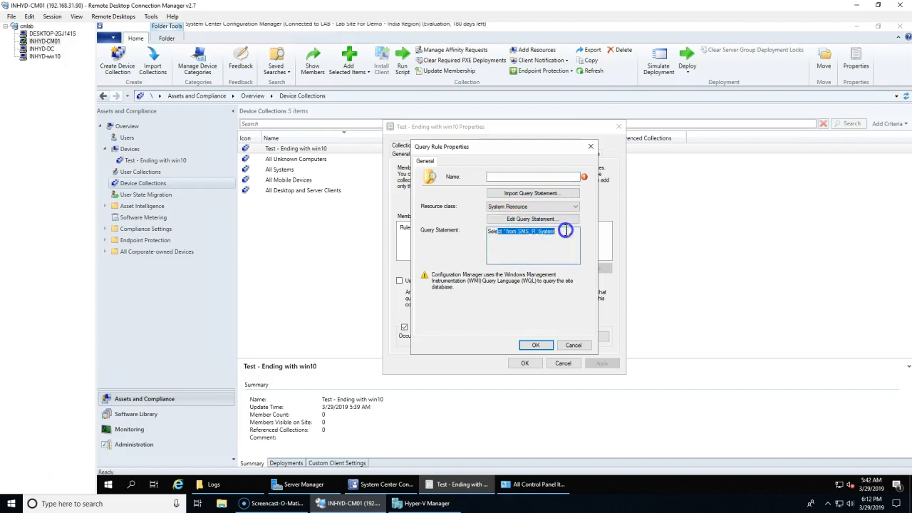
{"action": "left_click", "coordinate": [536, 177]}
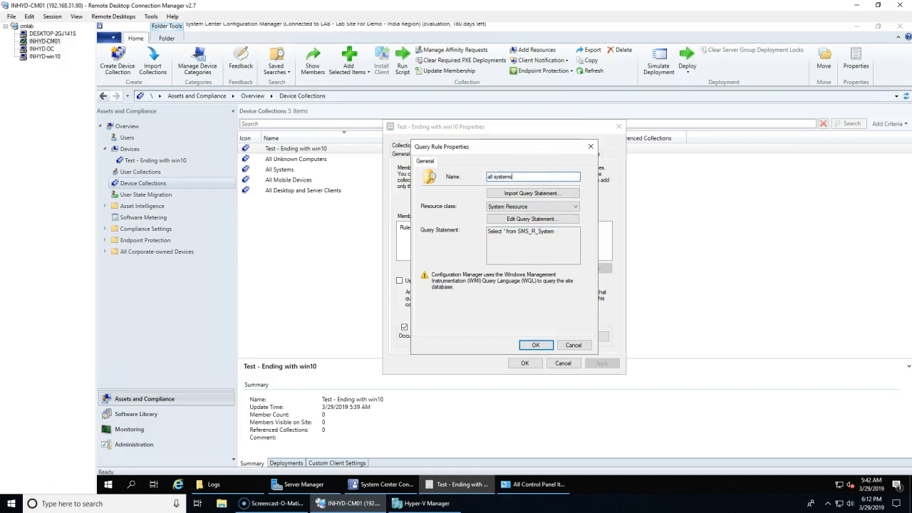
{"action": "left_click_drag", "start_coordinate": [566, 238], "coordinate": [502, 231]}
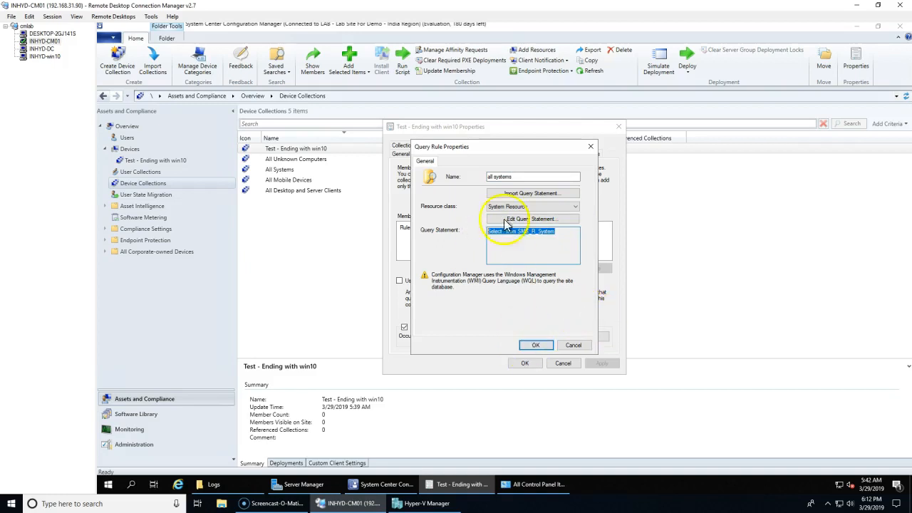
{"action": "left_click", "coordinate": [538, 345]}
{"action": "left_click", "coordinate": [551, 303]}
{"action": "left_click", "coordinate": [527, 364]}
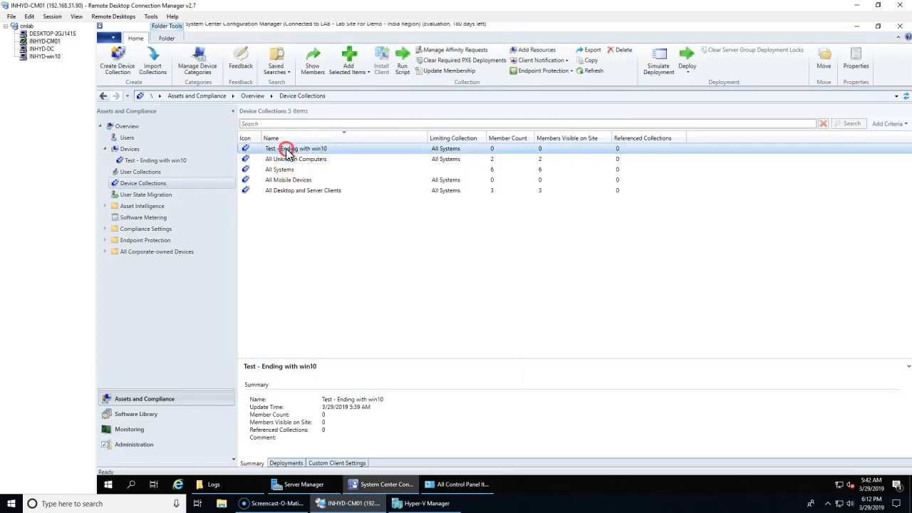
Refresh "Test - Ending with win10" to check its member count and show its members.
{"action": "right_click", "coordinate": [286, 149]}
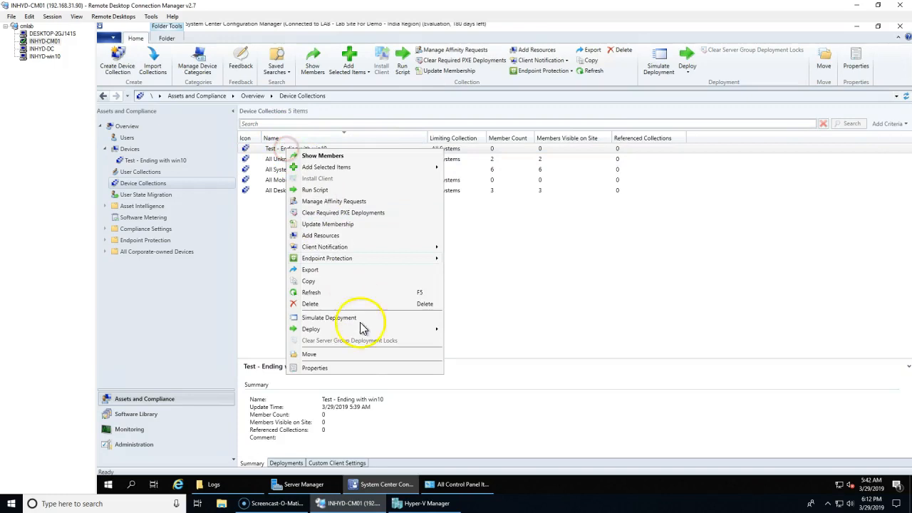
{"action": "left_click", "coordinate": [293, 294]}
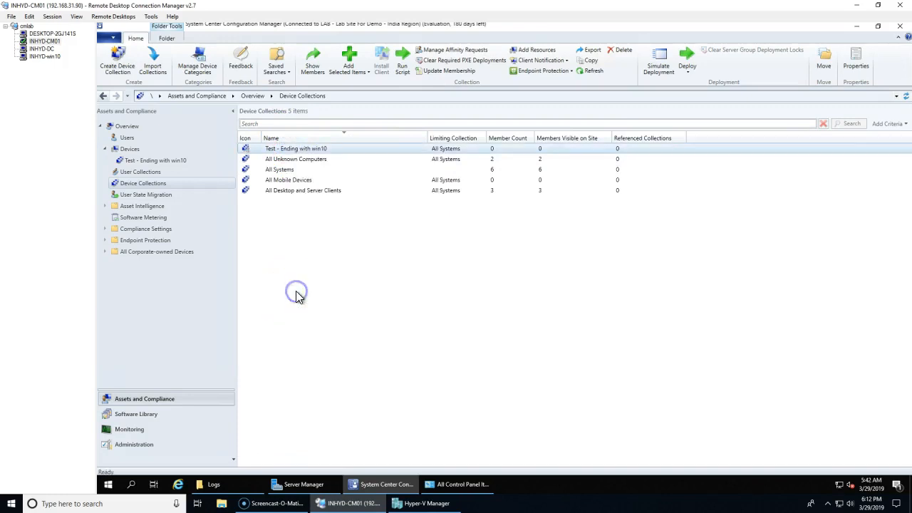
{"action": "right_click", "coordinate": [286, 154]}
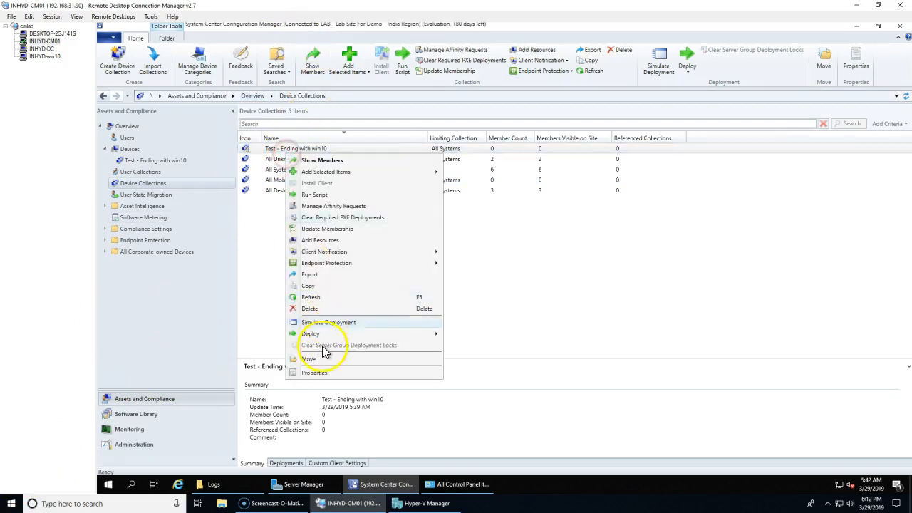
{"action": "left_click", "coordinate": [309, 302]}
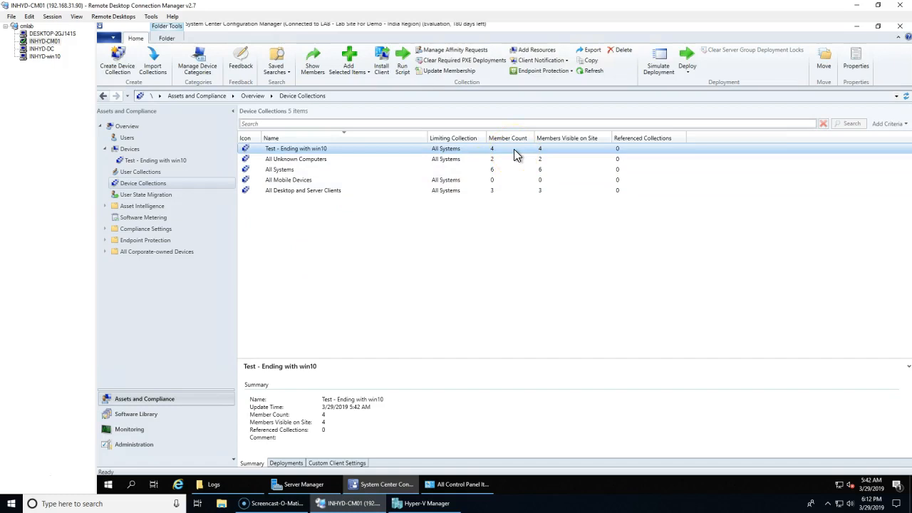
{"action": "left_click", "coordinate": [328, 149]}
{"action": "double_click", "coordinate": [329, 151]}
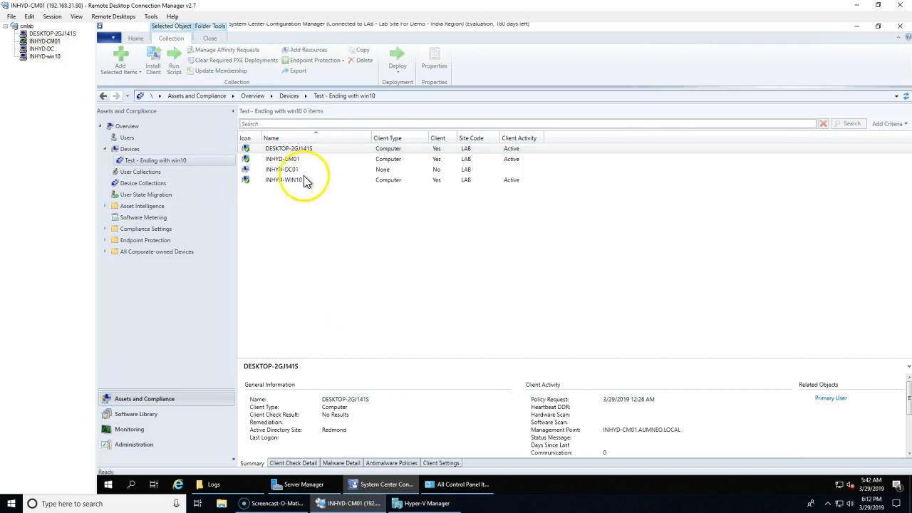
Return to Device Collections and open the All Systems query rule of "Test - Ending with win10" for editing.
{"action": "left_click", "coordinate": [142, 183]}
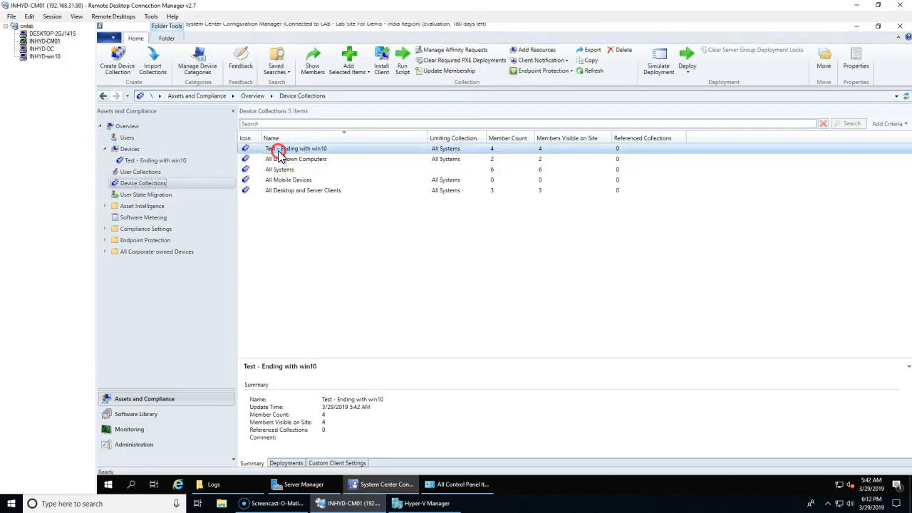
{"action": "right_click", "coordinate": [278, 151]}
{"action": "left_click", "coordinate": [321, 370]}
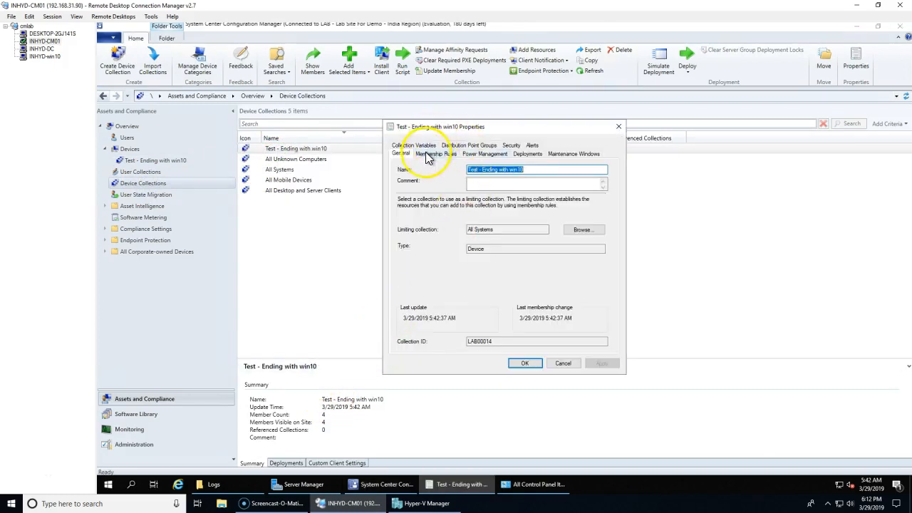
{"action": "left_click", "coordinate": [427, 155]}
{"action": "left_click", "coordinate": [444, 238]}
{"action": "left_click", "coordinate": [550, 268]}
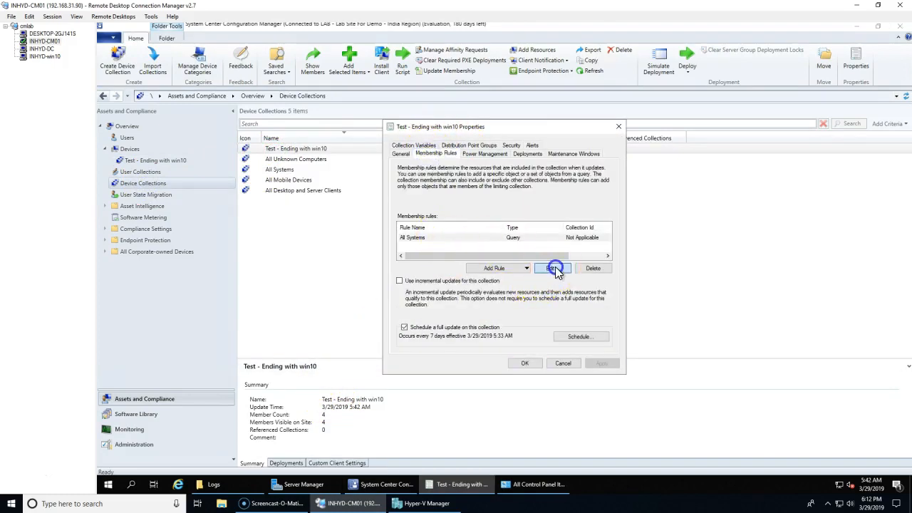
Review the rule's query text and open the criteria of its query statement.
{"action": "left_click", "coordinate": [503, 242]}
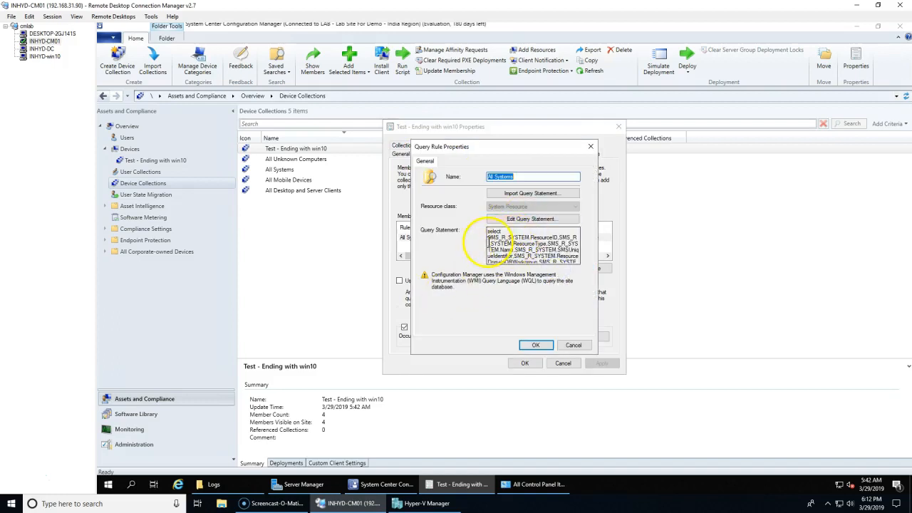
{"action": "key", "text": "ctrl+a"}
{"action": "left_click", "coordinate": [514, 219]}
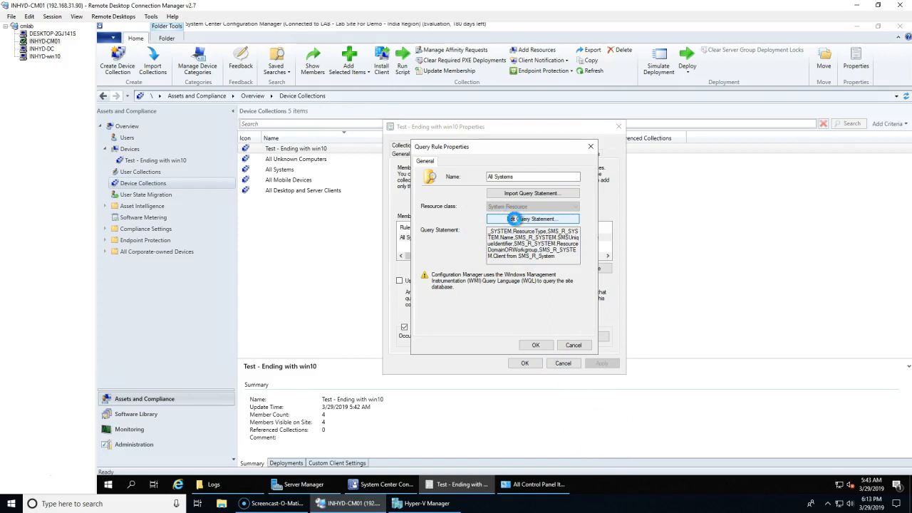
{"action": "left_click", "coordinate": [576, 345]}
{"action": "left_click", "coordinate": [549, 218]}
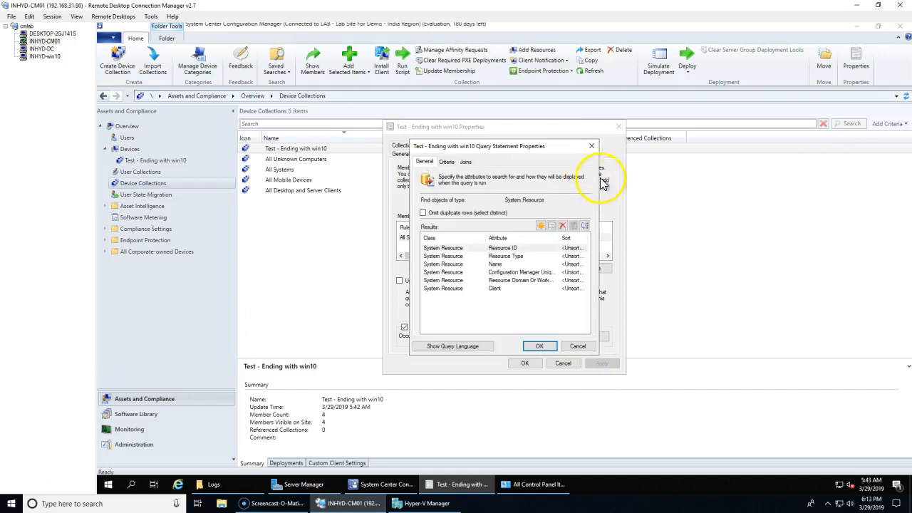
{"action": "left_click", "coordinate": [446, 162]}
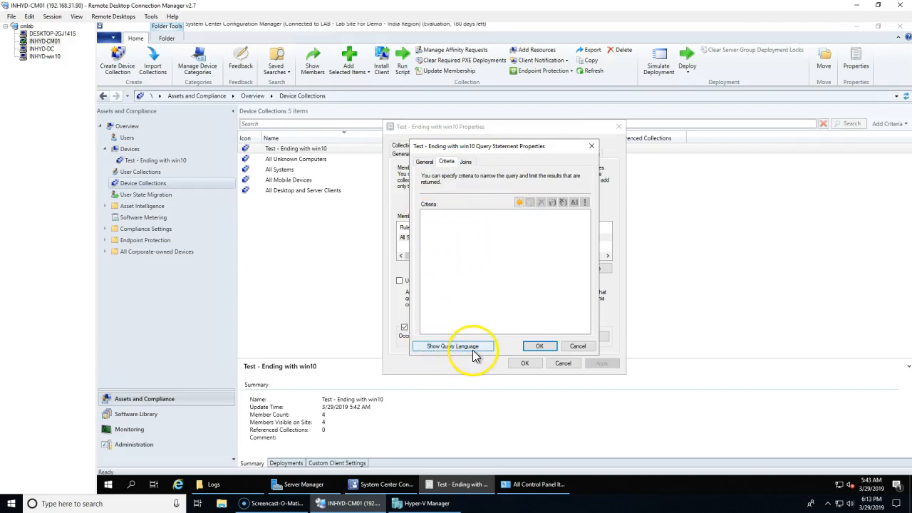
Examine the query statement's result attributes, its empty criteria list and its WQL text.
{"action": "left_click", "coordinate": [424, 162]}
{"action": "left_click", "coordinate": [446, 162]}
{"action": "left_click", "coordinate": [425, 163]}
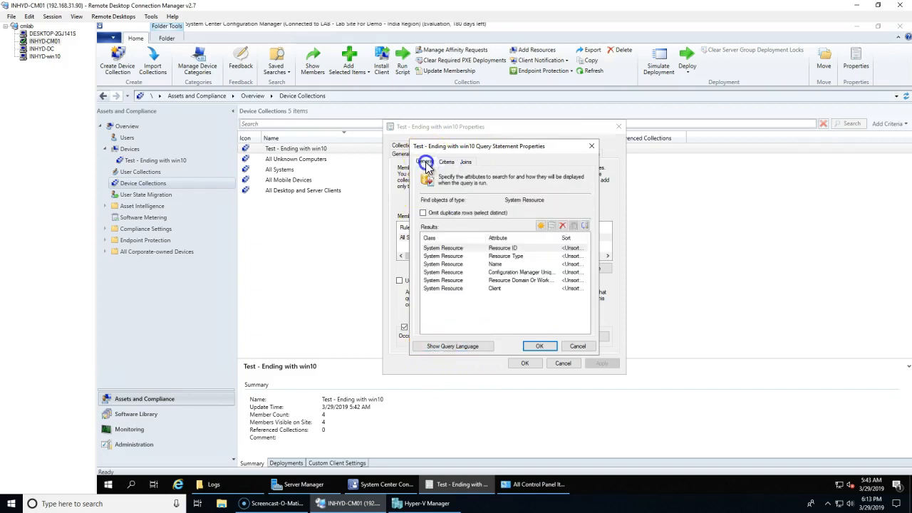
{"action": "left_click", "coordinate": [455, 349]}
{"action": "left_click_drag", "start_coordinate": [493, 252], "coordinate": [404, 213]}
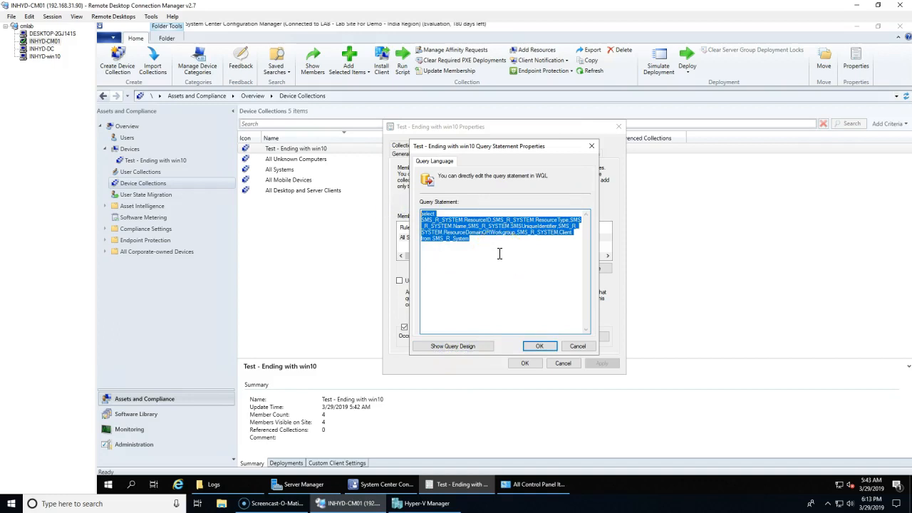
{"action": "left_click_drag", "start_coordinate": [499, 254], "coordinate": [417, 219]}
{"action": "left_click", "coordinate": [488, 277]}
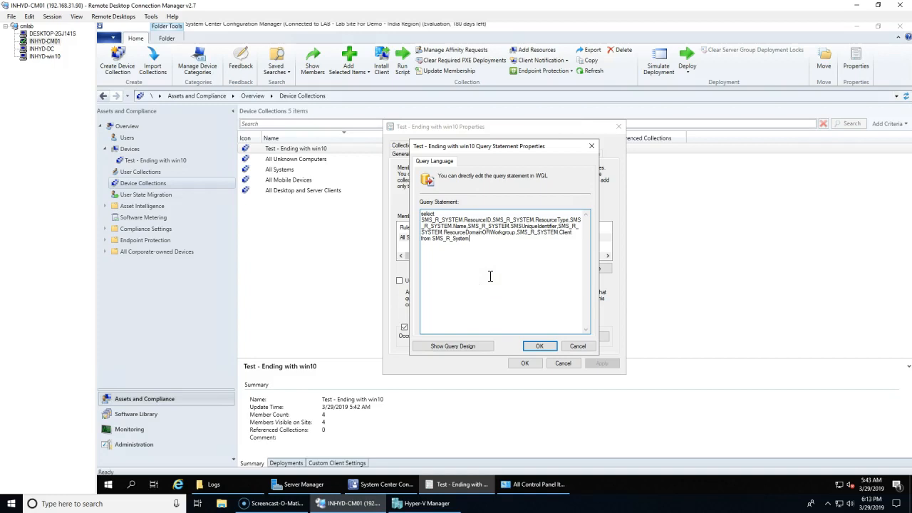
{"action": "left_click", "coordinate": [460, 345]}
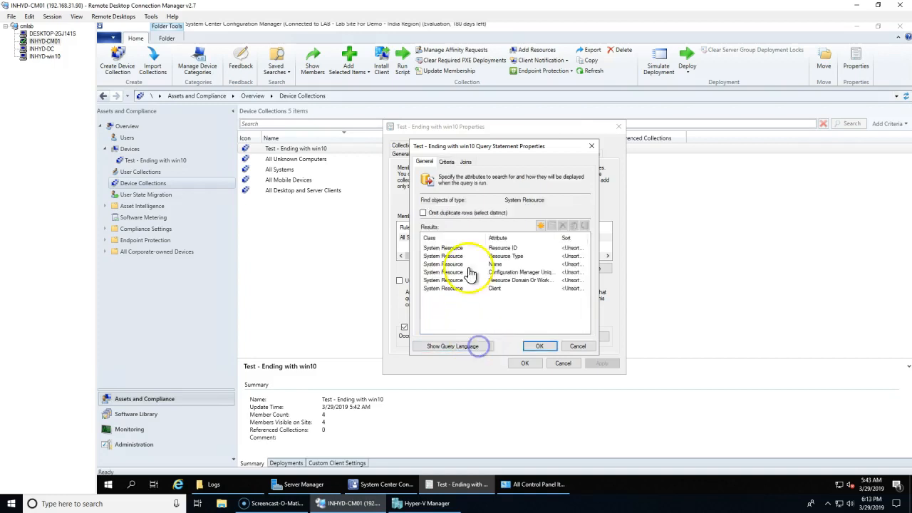
{"action": "left_click", "coordinate": [446, 162]}
{"action": "left_click", "coordinate": [472, 346]}
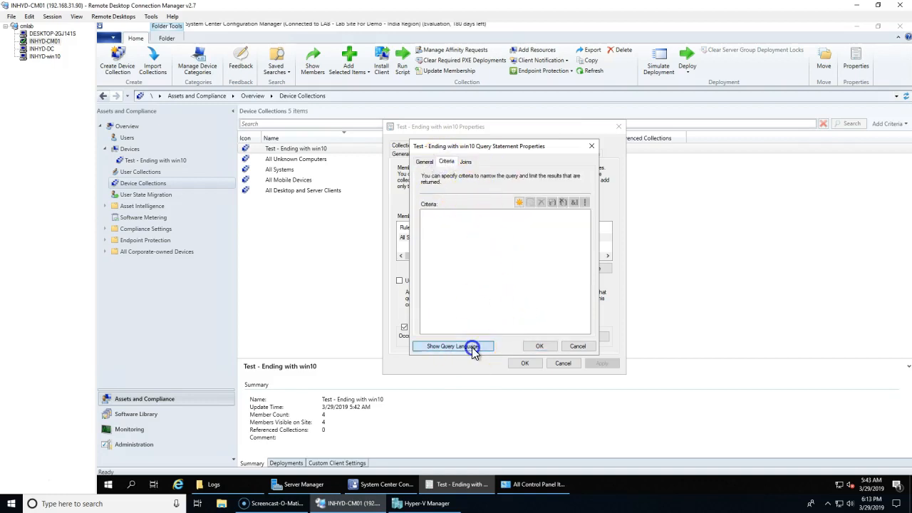
{"action": "left_click", "coordinate": [472, 346]}
Start a new criterion for the query statement, keeping its criterion type as Simple value.
{"action": "left_click", "coordinate": [447, 162]}
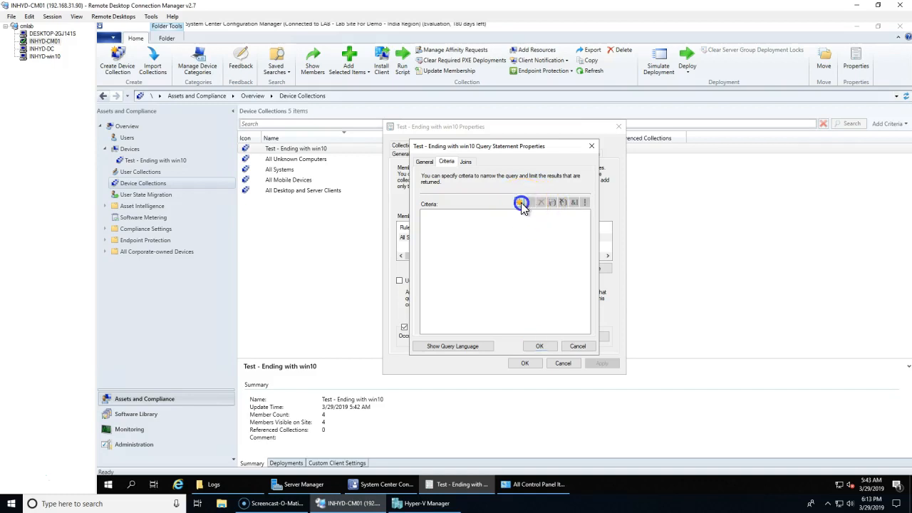
{"action": "left_click", "coordinate": [520, 203]}
{"action": "left_click", "coordinate": [502, 204]}
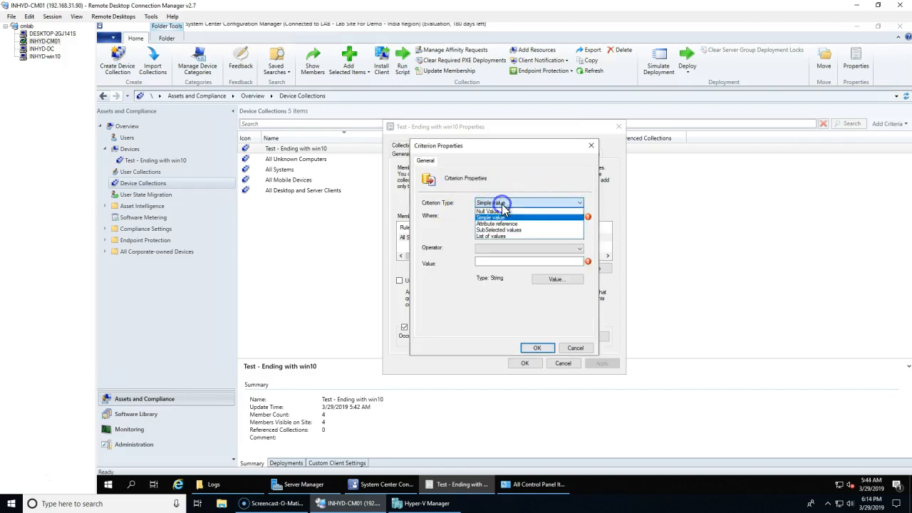
{"action": "left_click", "coordinate": [509, 237]}
{"action": "left_click", "coordinate": [494, 182]}
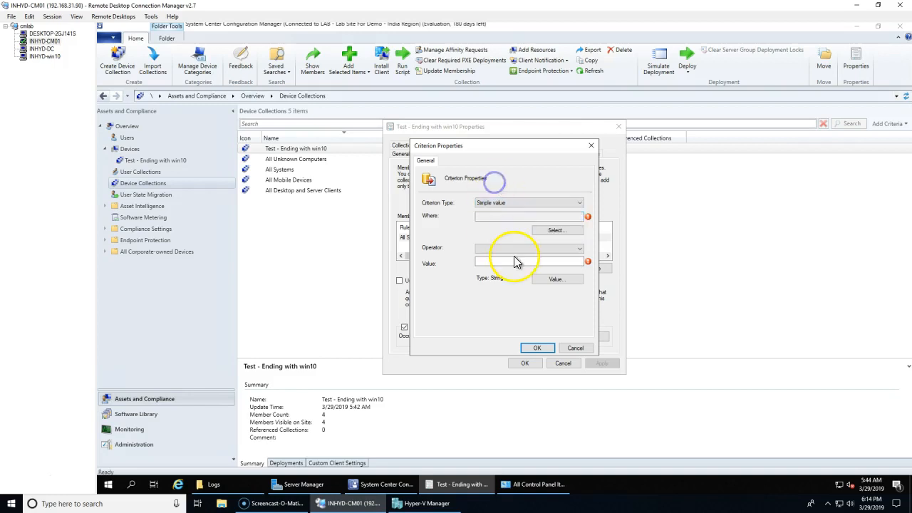
Try the Standard Day attribute of the Time Zone class for the criterion and look up its available values.
{"action": "left_click", "coordinate": [569, 230]}
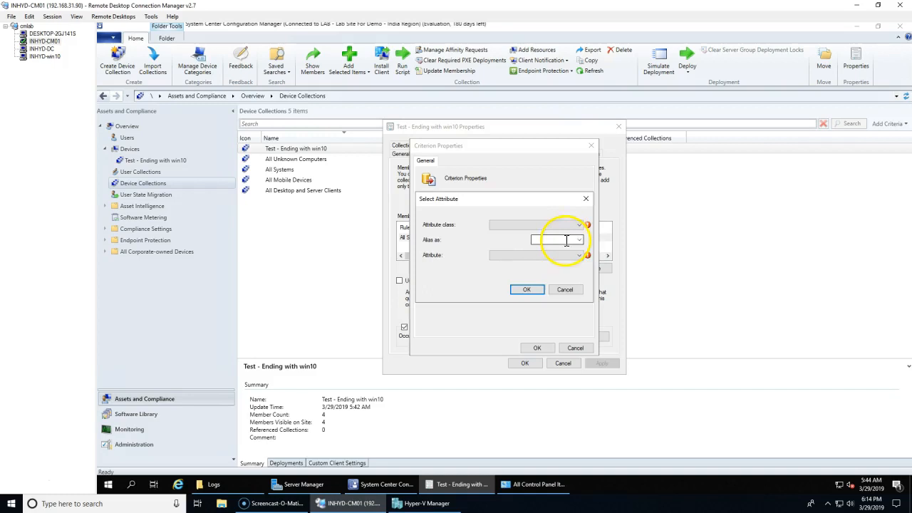
{"action": "left_click", "coordinate": [567, 224]}
{"action": "left_click_drag", "start_coordinate": [653, 238], "coordinate": [667, 386]}
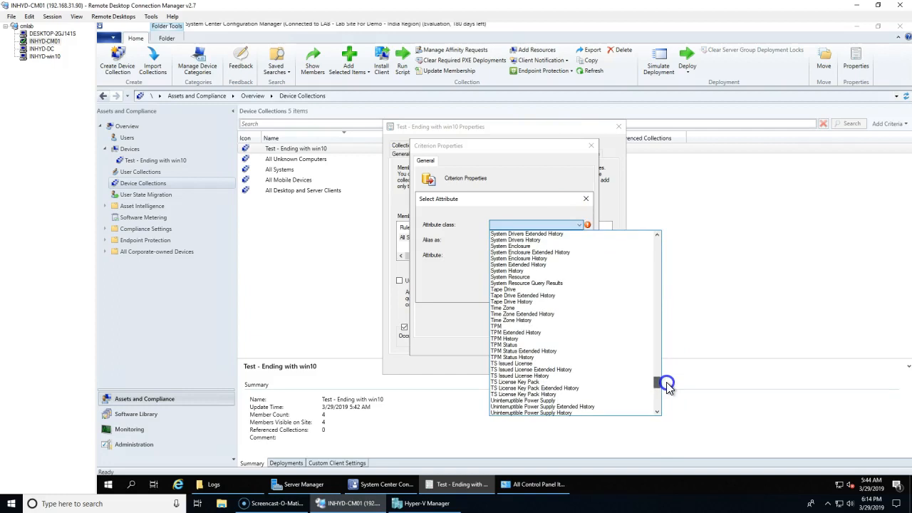
{"action": "left_click", "coordinate": [528, 308]}
{"action": "left_click", "coordinate": [539, 255]}
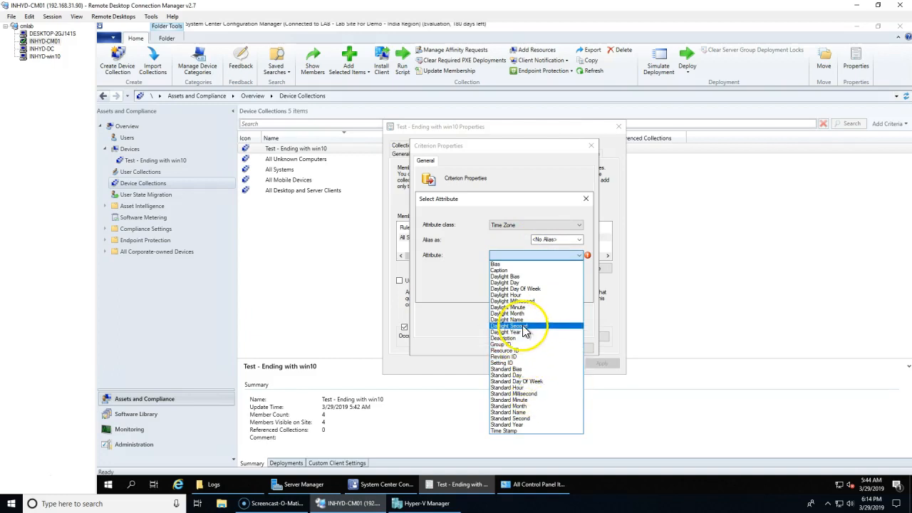
{"action": "left_click", "coordinate": [533, 376]}
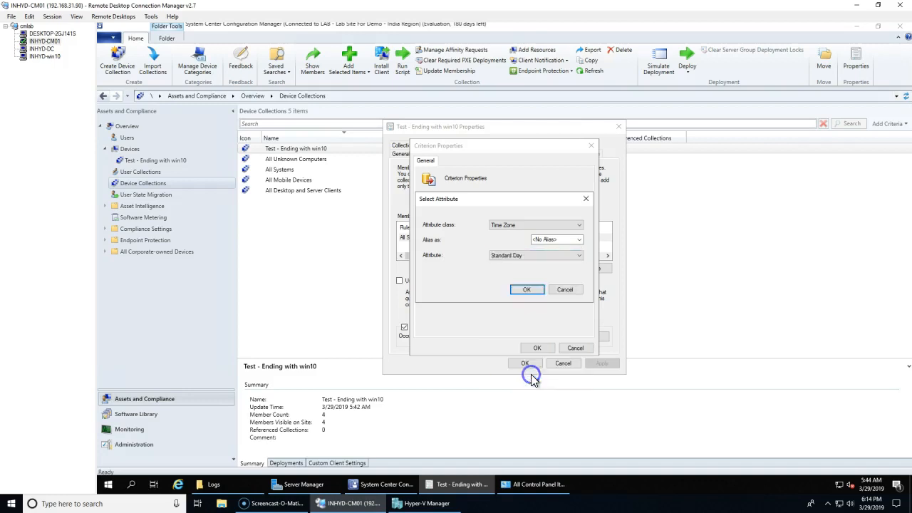
{"action": "left_click", "coordinate": [527, 295]}
{"action": "left_click", "coordinate": [545, 279]}
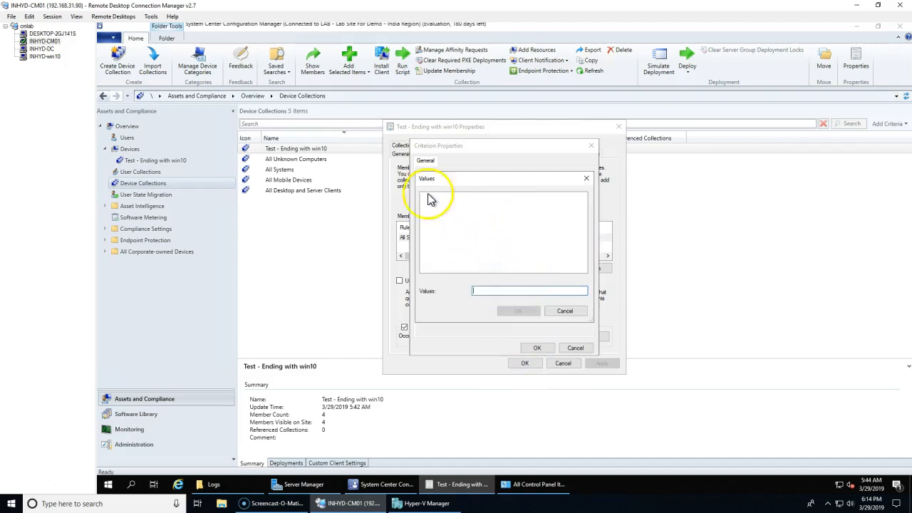
{"action": "left_click", "coordinate": [563, 311]}
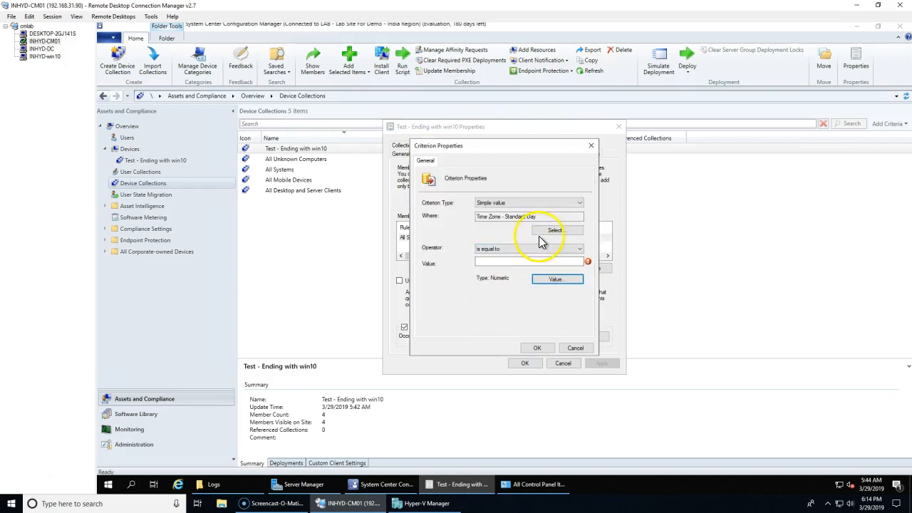
Reopen the criterion's attribute selection and change the attribute class to System Resource.
{"action": "left_click", "coordinate": [555, 230]}
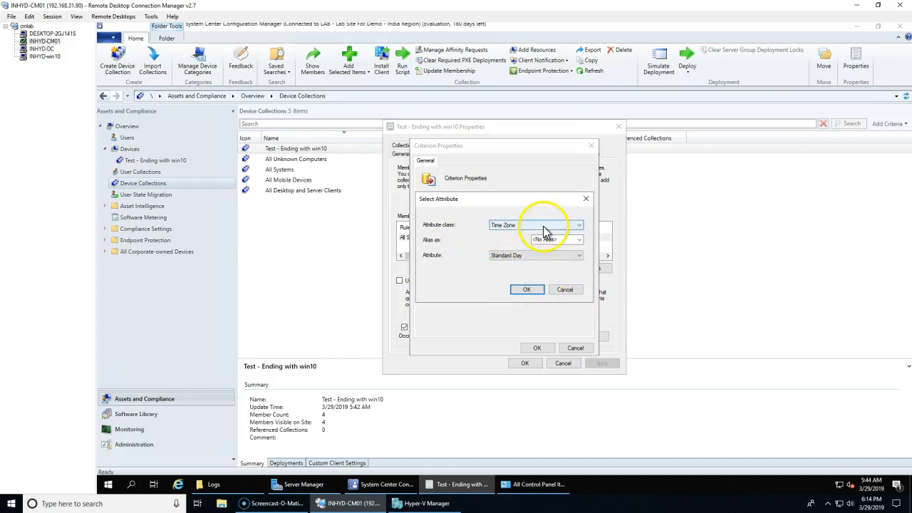
{"action": "left_click", "coordinate": [546, 255]}
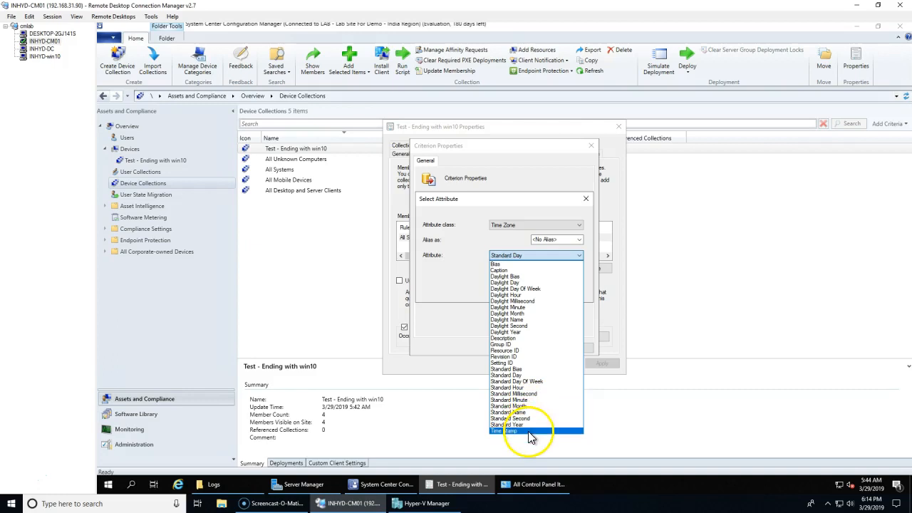
{"action": "left_click", "coordinate": [470, 255]}
{"action": "left_click", "coordinate": [520, 225]}
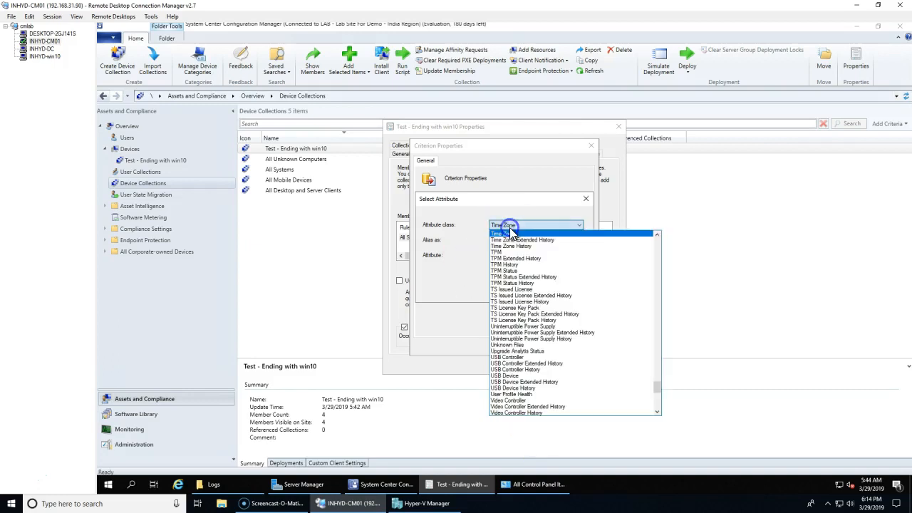
{"action": "scroll", "coordinate": [577, 350], "scroll_direction": "down", "scroll_amount": 10}
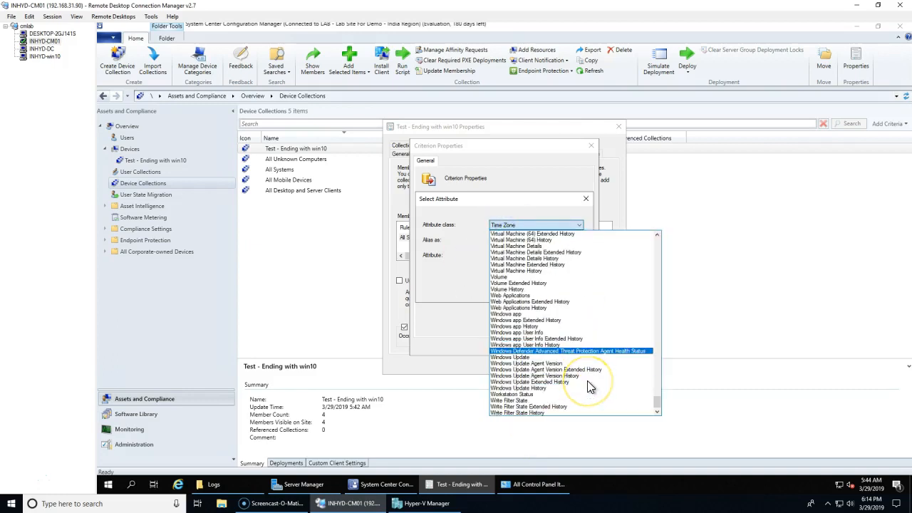
{"action": "scroll", "coordinate": [544, 384], "scroll_direction": "up", "scroll_amount": 10}
{"action": "scroll", "coordinate": [545, 381], "scroll_direction": "up", "scroll_amount": 15}
{"action": "scroll", "coordinate": [548, 376], "scroll_direction": "up", "scroll_amount": 3}
{"action": "scroll", "coordinate": [575, 376], "scroll_direction": "down", "scroll_amount": 12}
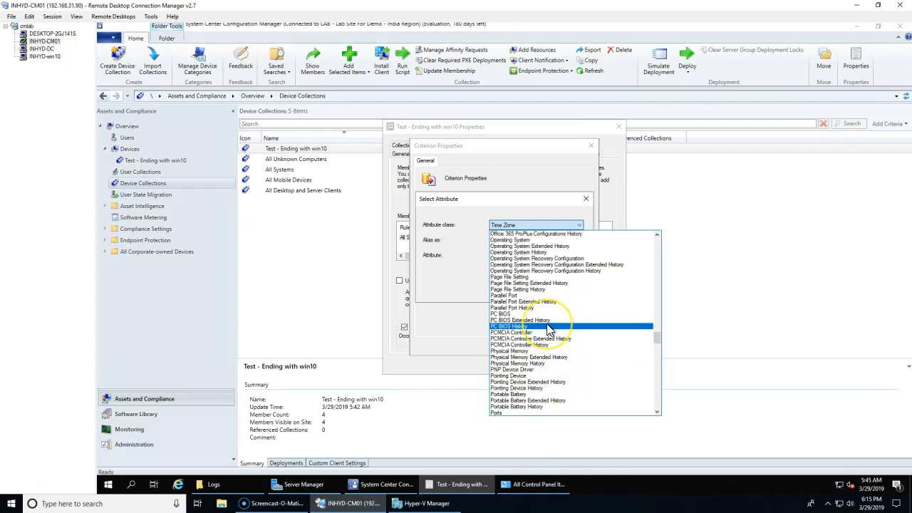
{"action": "scroll", "coordinate": [548, 329], "scroll_direction": "down", "scroll_amount": 20}
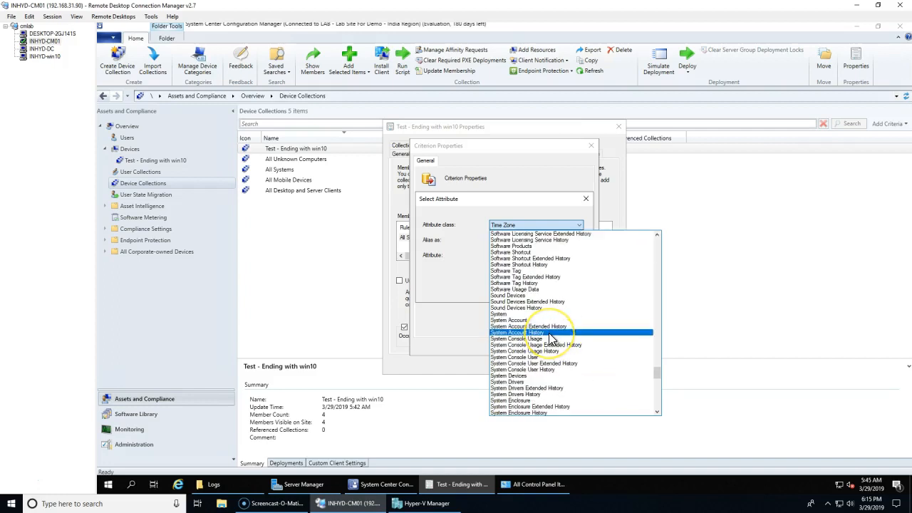
{"action": "scroll", "coordinate": [548, 341], "scroll_direction": "up", "scroll_amount": 1}
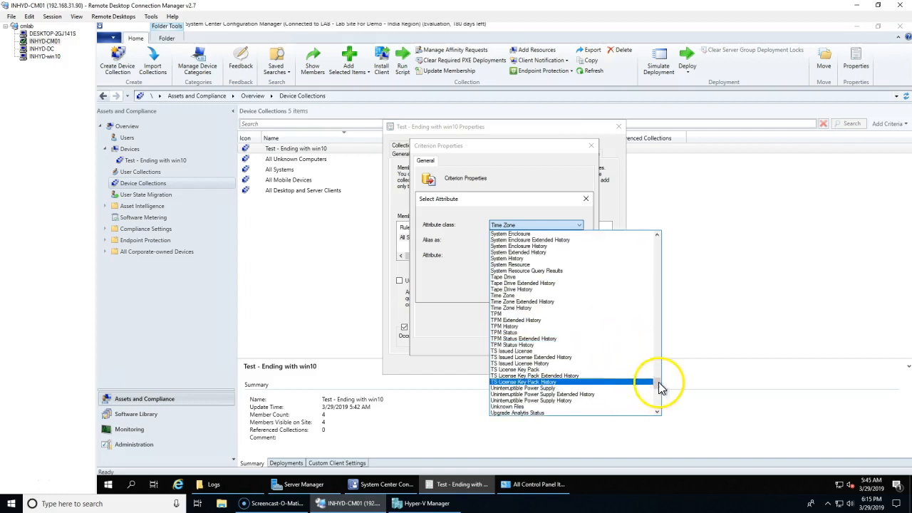
{"action": "left_click_drag", "start_coordinate": [654, 359], "coordinate": [651, 228]}
{"action": "left_click", "coordinate": [492, 196]}
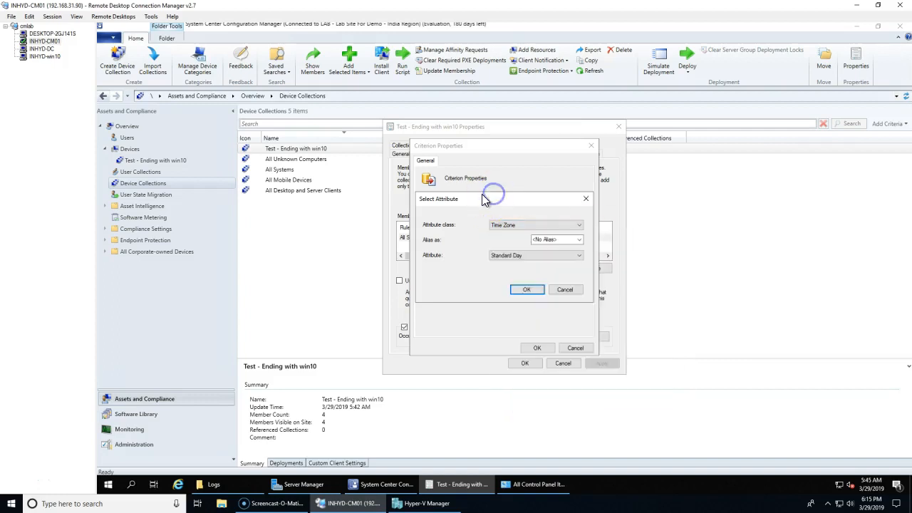
{"action": "type", "text": "sy r"}
Set the criterion's attribute to Operating System Name and Version and accept the selection.
{"action": "left_click", "coordinate": [574, 257]}
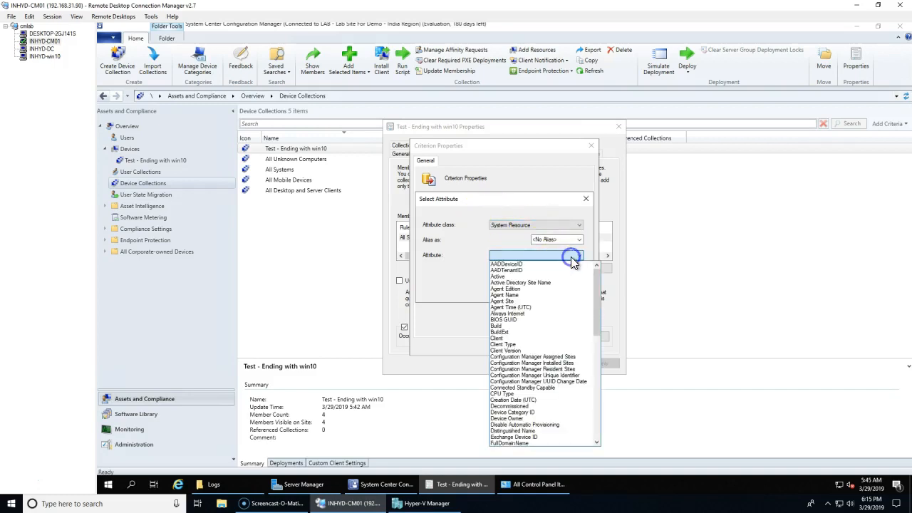
{"action": "left_click_drag", "start_coordinate": [598, 288], "coordinate": [612, 381]}
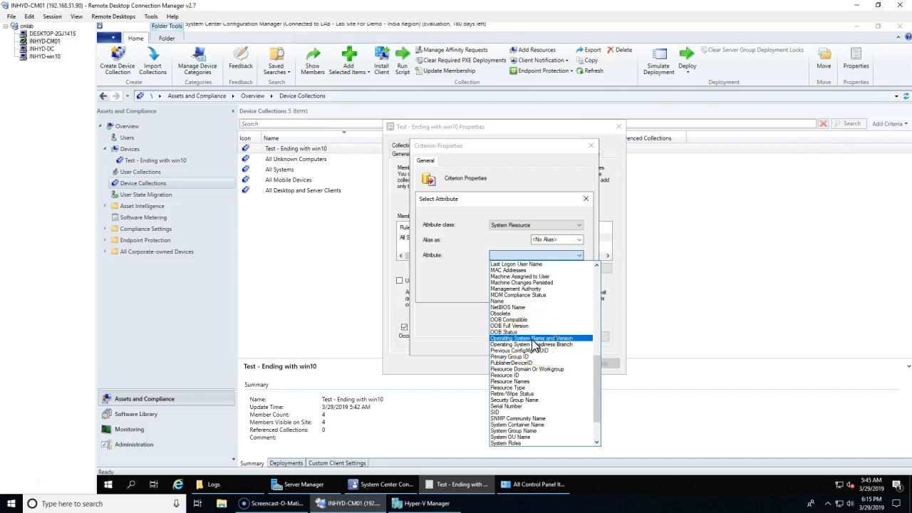
{"action": "left_click", "coordinate": [539, 341]}
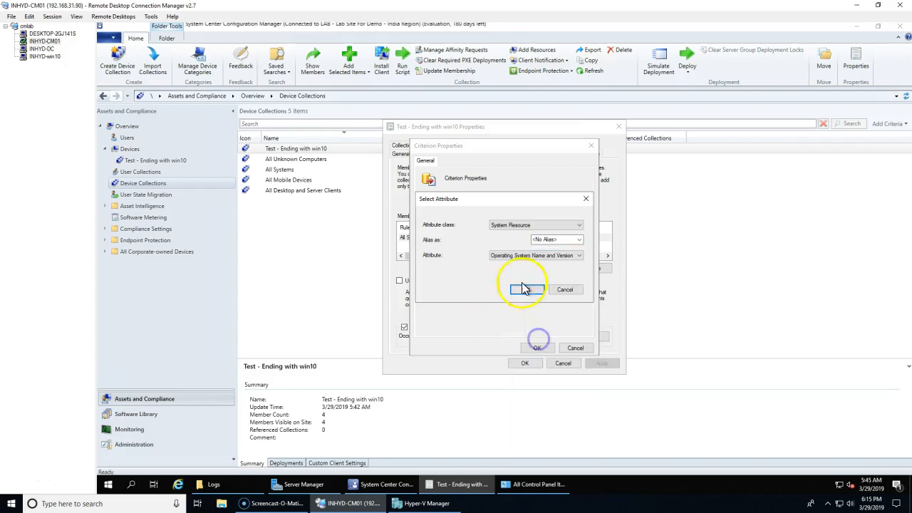
{"action": "left_click", "coordinate": [526, 290]}
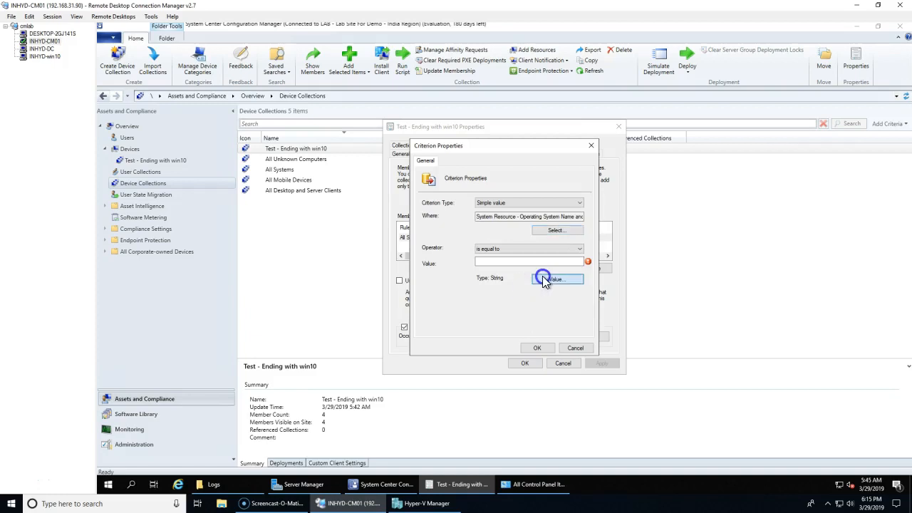
Choose "Microsoft Windows NT Workstation 10.0" as the criterion's value and save the criterion.
{"action": "left_click", "coordinate": [545, 279]}
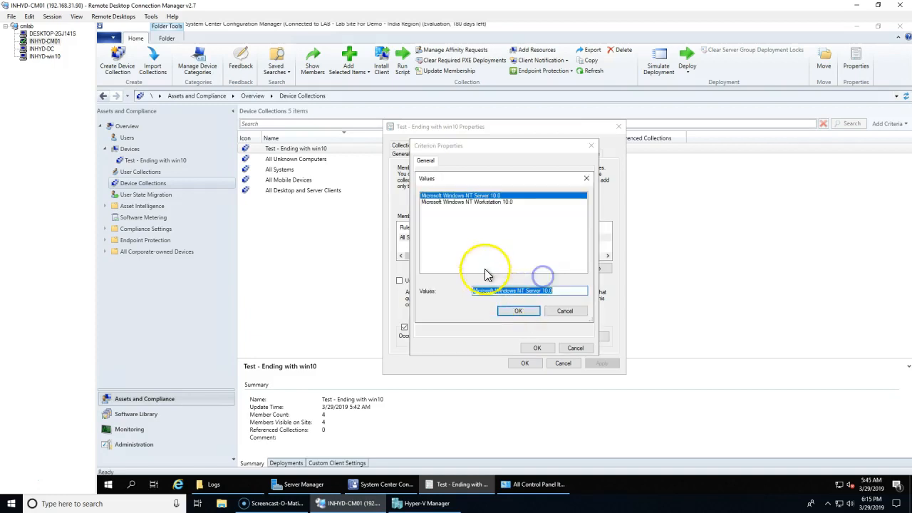
{"action": "left_click", "coordinate": [488, 202]}
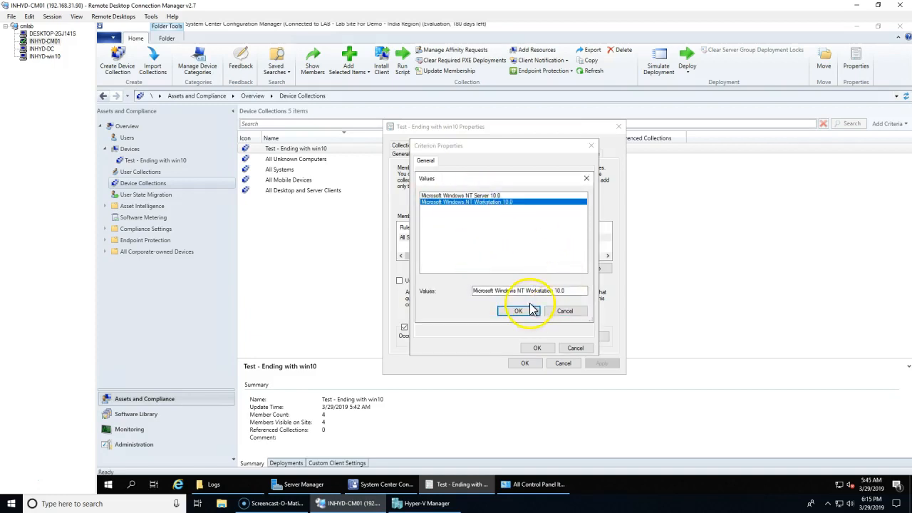
{"action": "left_click", "coordinate": [568, 287]}
{"action": "left_click_drag", "start_coordinate": [572, 290], "coordinate": [349, 298]}
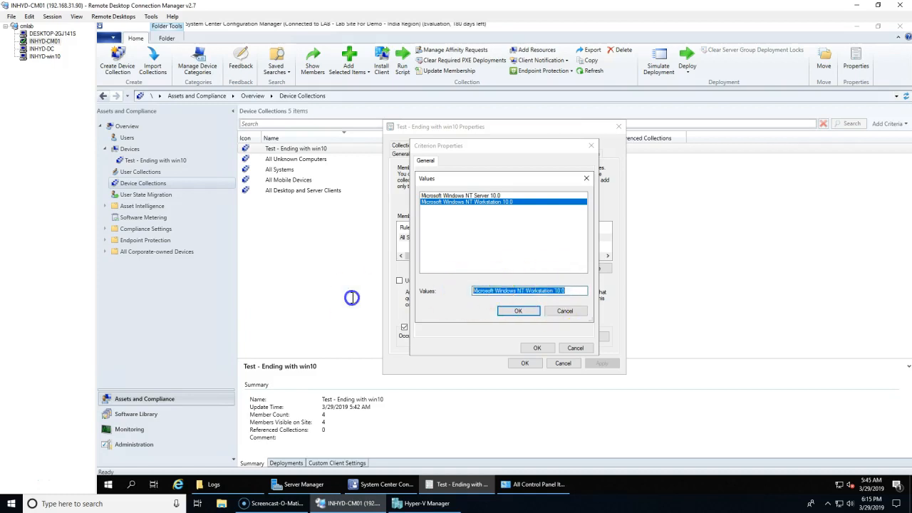
{"action": "left_click", "coordinate": [518, 311]}
{"action": "left_click", "coordinate": [537, 348]}
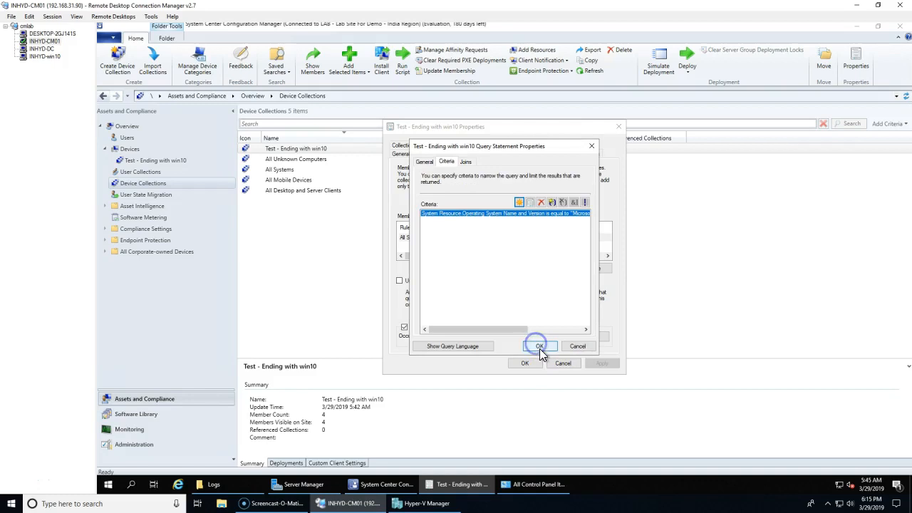
Review the WQL text generated for the operating system criterion, then return to the criteria list.
{"action": "left_click_drag", "start_coordinate": [507, 330], "coordinate": [416, 326]}
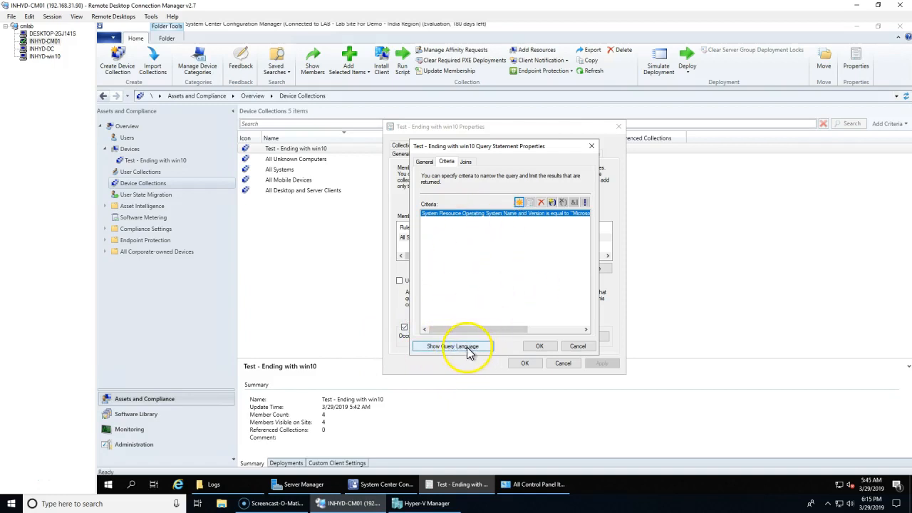
{"action": "left_click", "coordinate": [457, 347]}
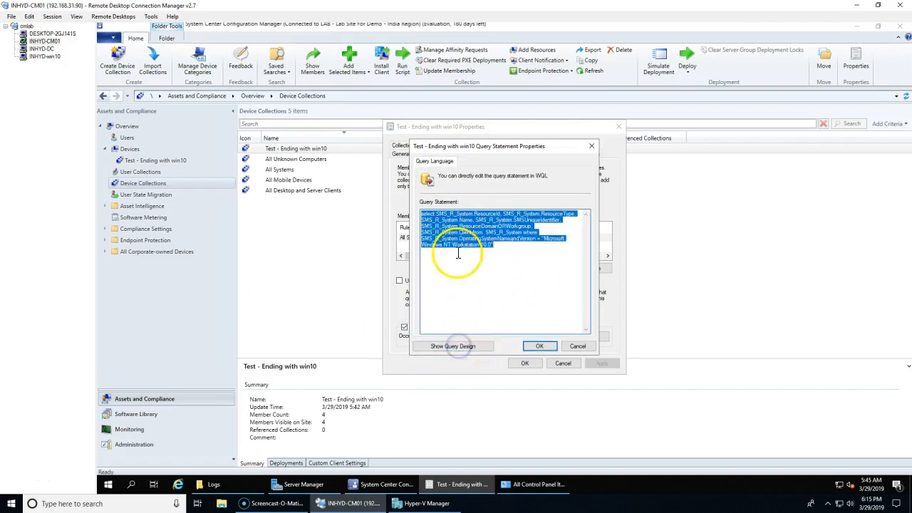
{"action": "left_click_drag", "start_coordinate": [534, 252], "coordinate": [426, 206]}
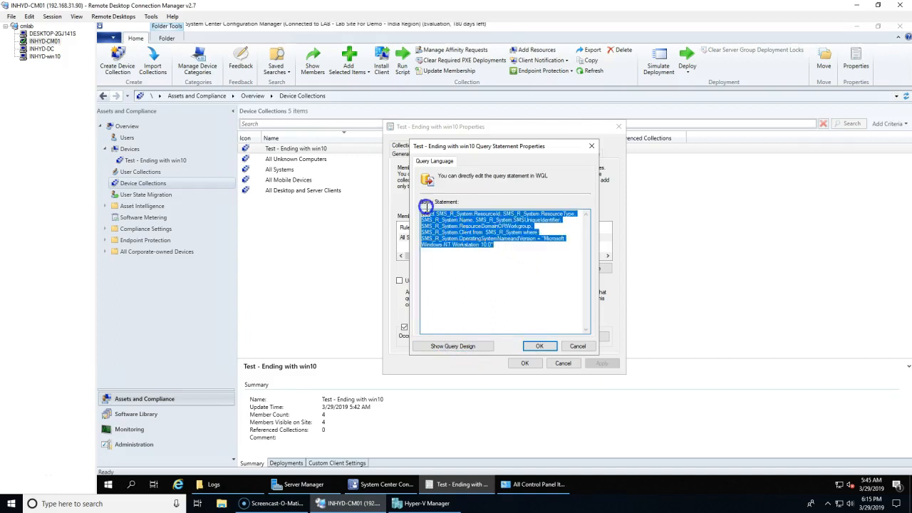
{"action": "left_click", "coordinate": [452, 346]}
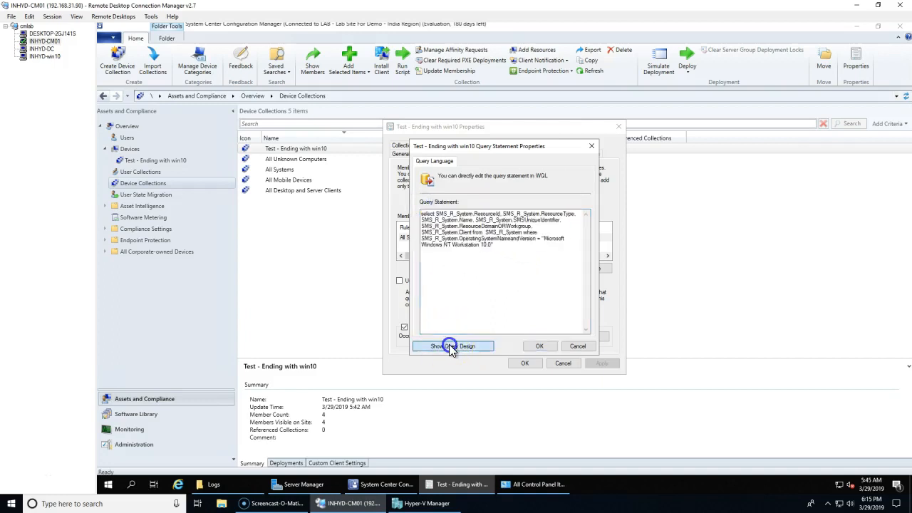
{"action": "left_click", "coordinate": [446, 162]}
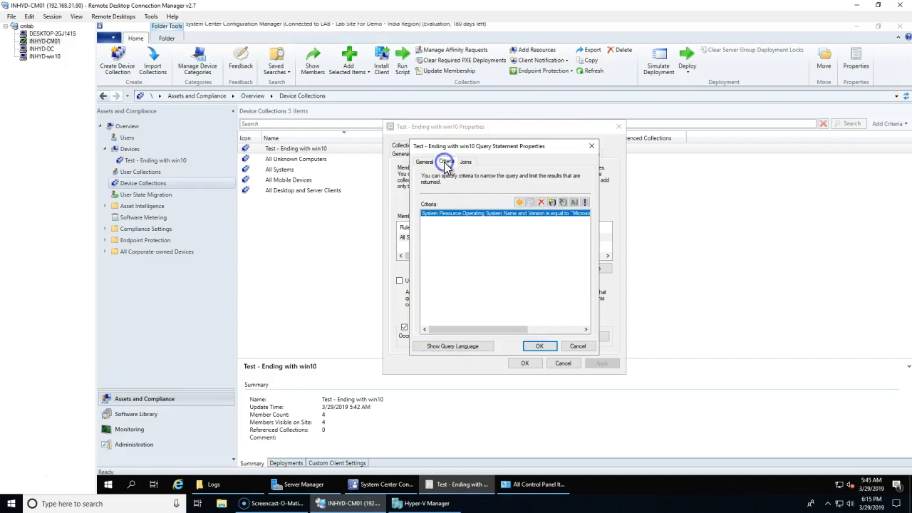
Reopen the operating system criterion and change its value to the wildcard text %Workstation%.
{"action": "double_click", "coordinate": [530, 213]}
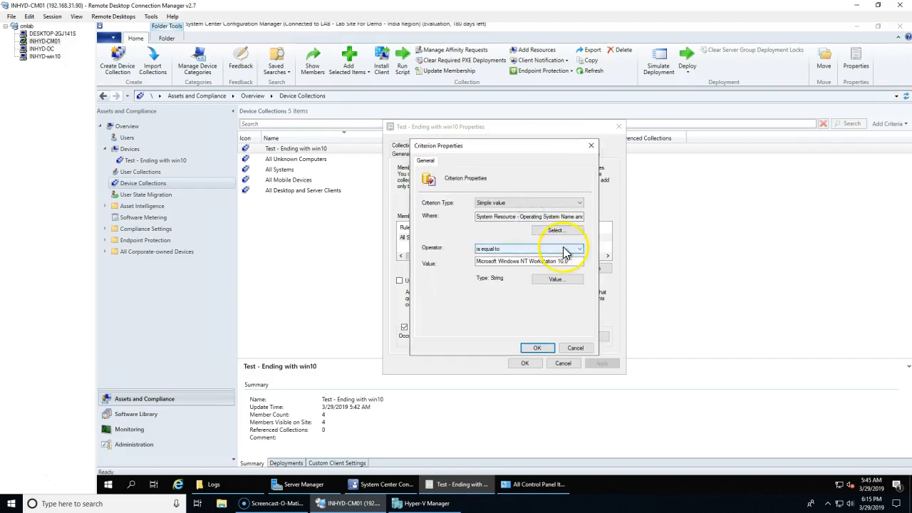
{"action": "left_click_drag", "start_coordinate": [477, 147], "coordinate": [515, 131]}
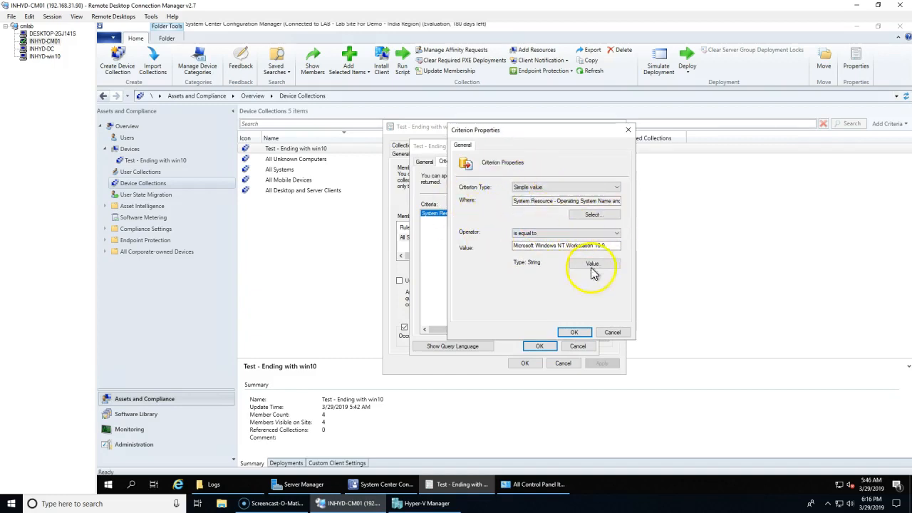
{"action": "left_click_drag", "start_coordinate": [566, 245], "coordinate": [380, 246]}
{"action": "left_click", "coordinate": [549, 247]}
{"action": "left_click_drag", "start_coordinate": [545, 245], "coordinate": [664, 246]}
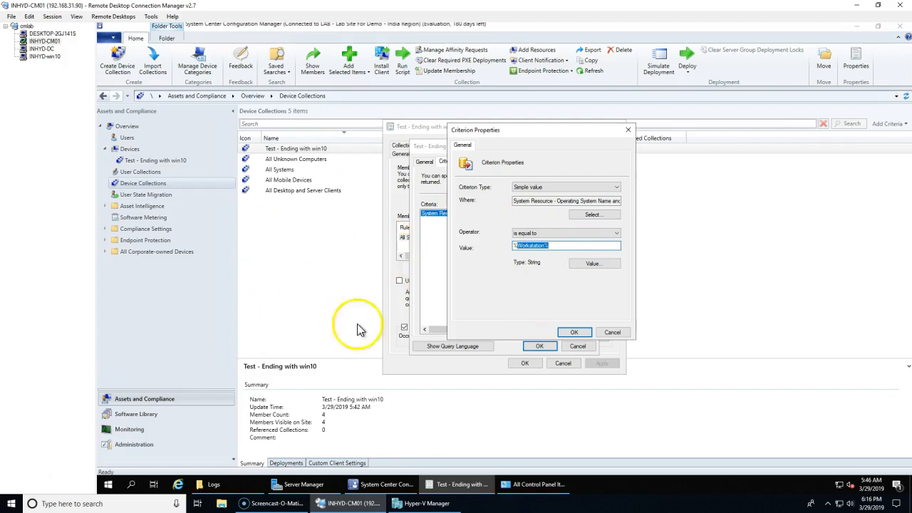
Set the operating system criterion's value to %Server% and save the criterion.
{"action": "left_click", "coordinate": [582, 264]}
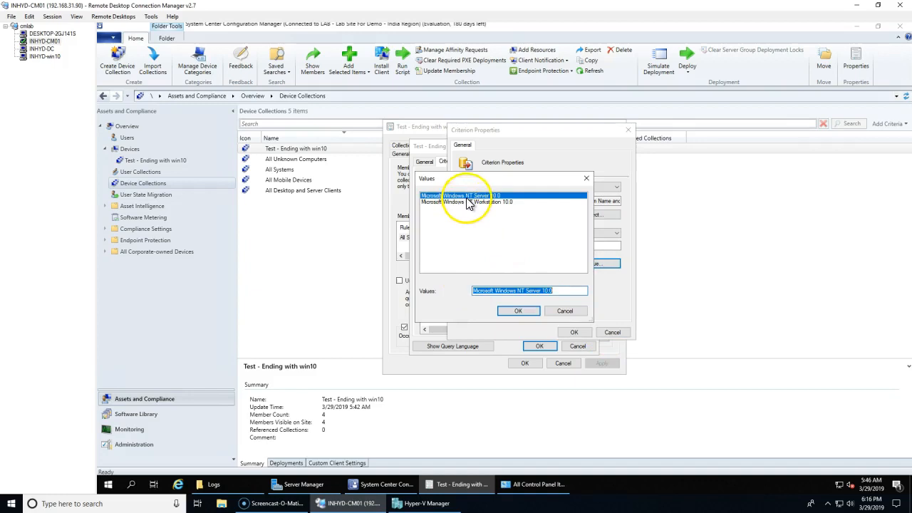
{"action": "left_click", "coordinate": [518, 310]}
{"action": "left_click_drag", "start_coordinate": [567, 246], "coordinate": [392, 249]}
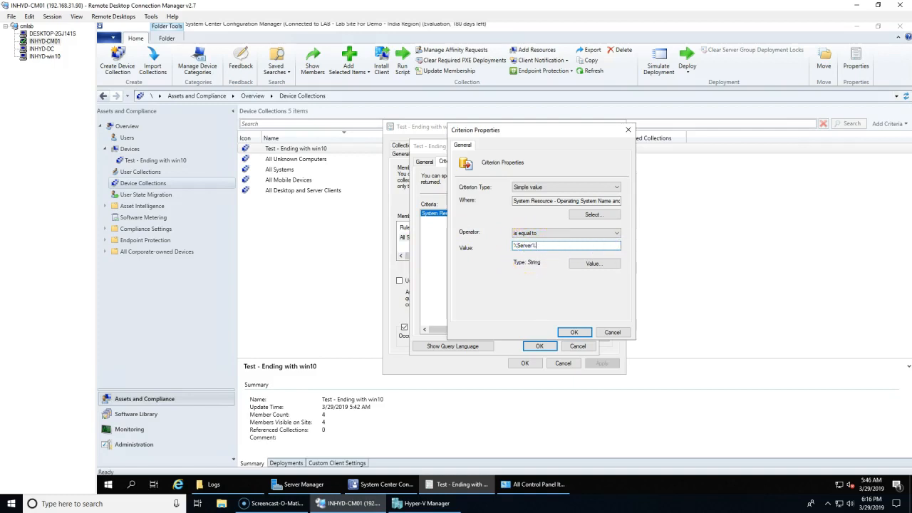
{"action": "left_click", "coordinate": [573, 332]}
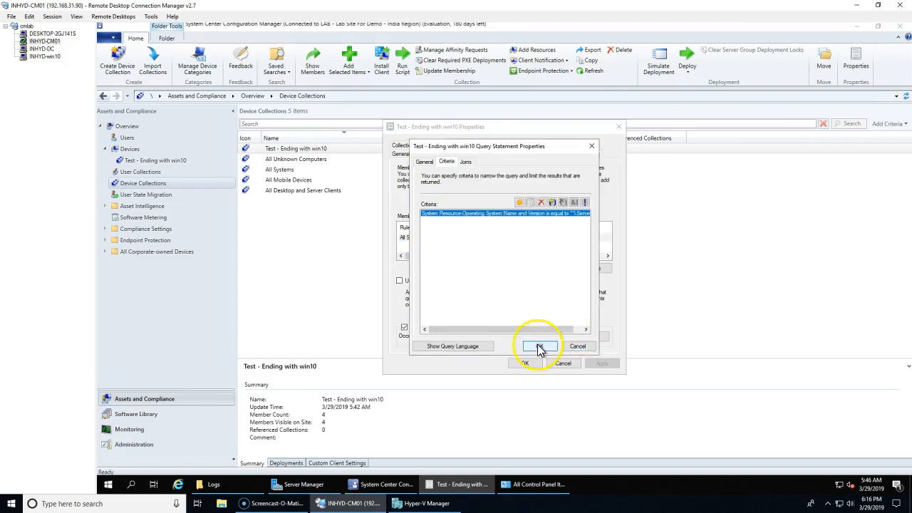
Accept the edited query statement, check its WQL text in the query rule, and save the collection's properties.
{"action": "left_click", "coordinate": [539, 348]}
{"action": "left_click_drag", "start_coordinate": [536, 346], "coordinate": [534, 287]}
{"action": "left_click_drag", "start_coordinate": [488, 232], "coordinate": [535, 310]}
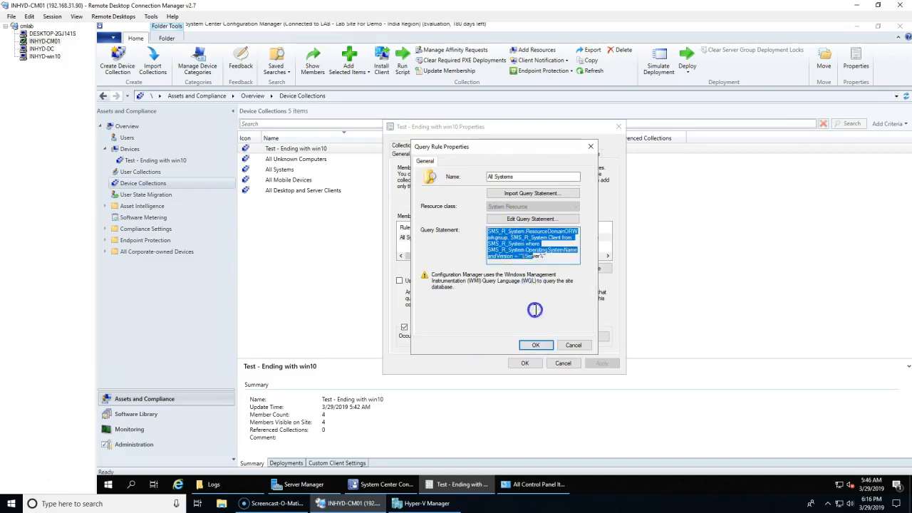
{"action": "left_click", "coordinate": [536, 345]}
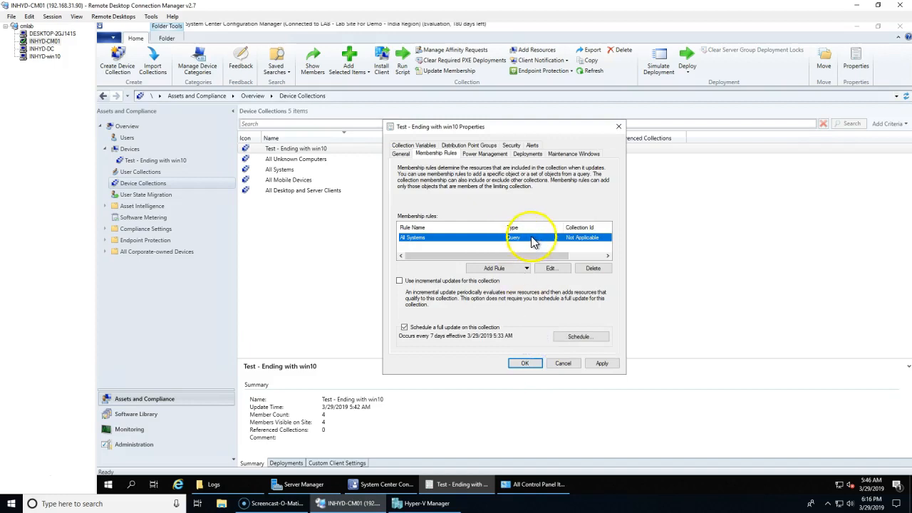
{"action": "left_click", "coordinate": [539, 365]}
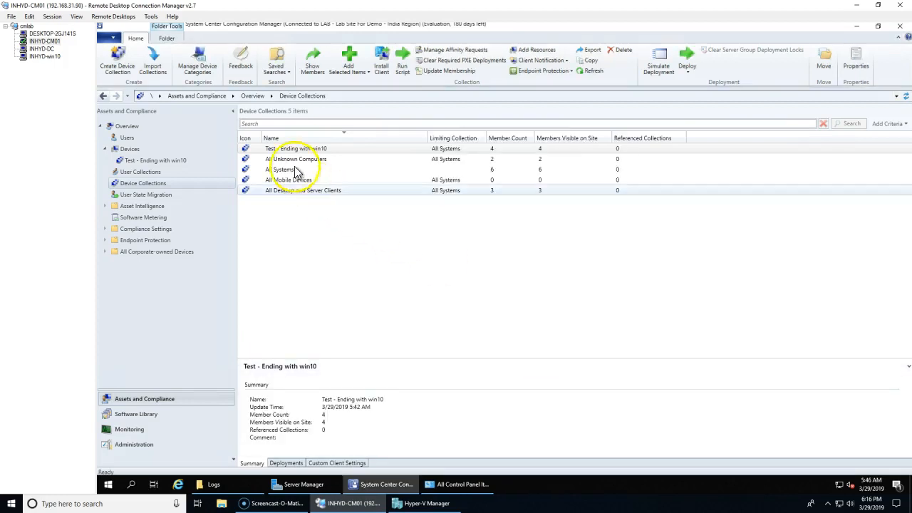
Check the members of "Test - Ending with win10", then update the collection's membership.
{"action": "double_click", "coordinate": [454, 151]}
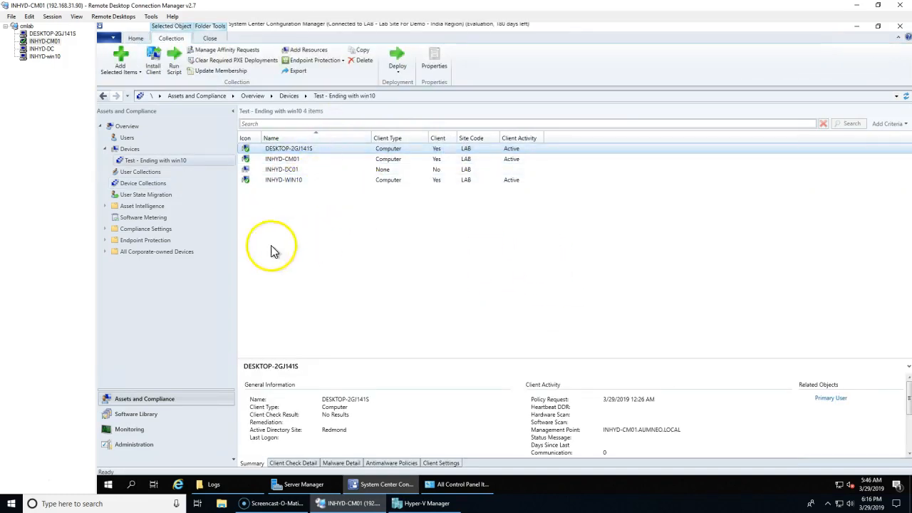
{"action": "left_click", "coordinate": [142, 185]}
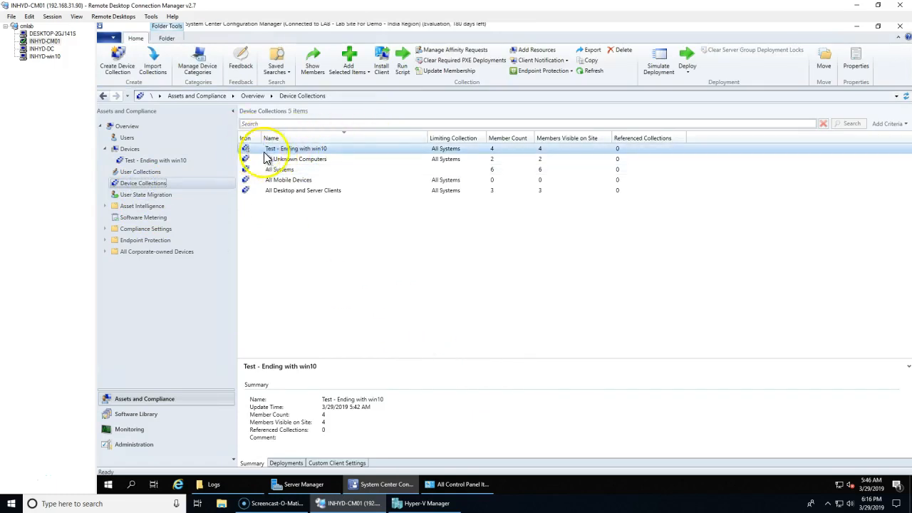
{"action": "left_click", "coordinate": [453, 77]}
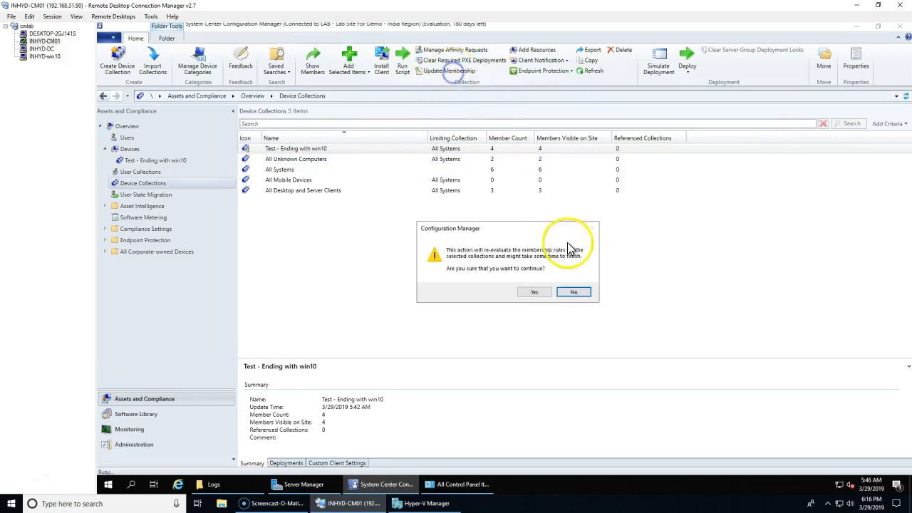
{"action": "left_click", "coordinate": [539, 290]}
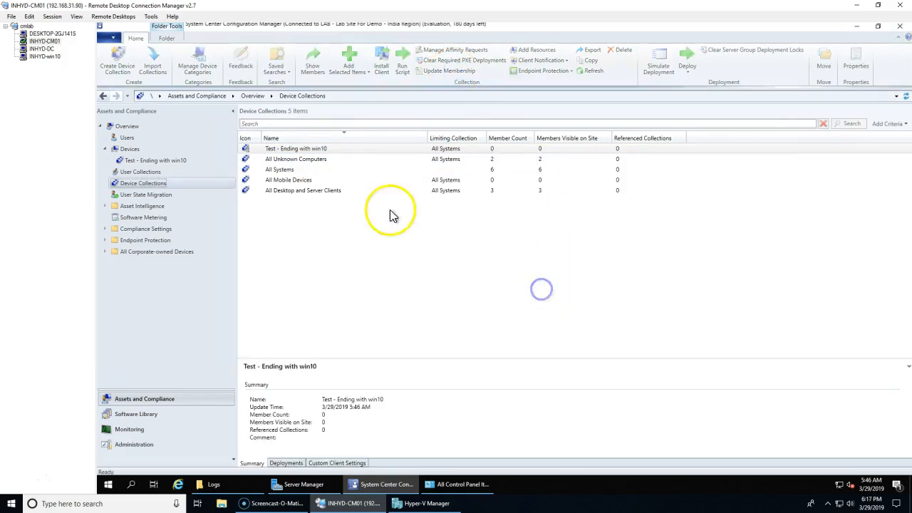
Refresh the "Test - Ending with win10" collection and view its member list.
{"action": "left_click", "coordinate": [296, 149]}
{"action": "right_click", "coordinate": [296, 150]}
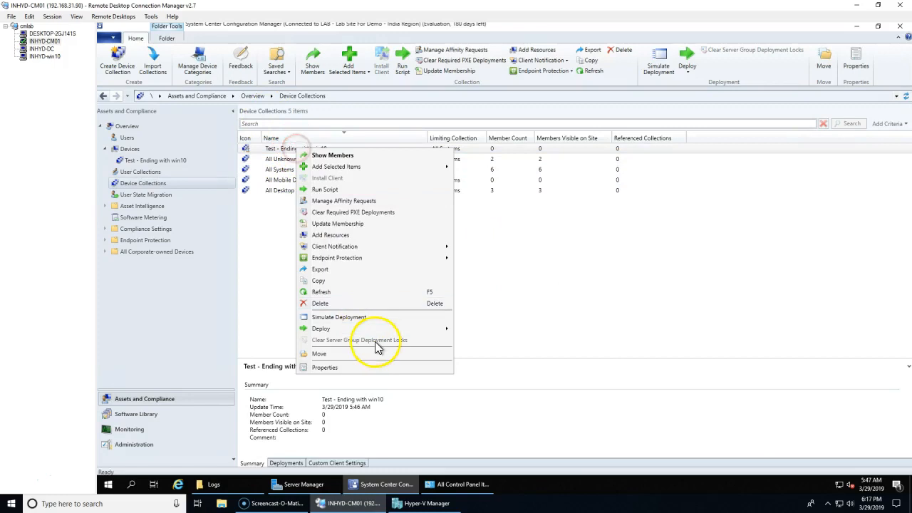
{"action": "left_click", "coordinate": [321, 292]}
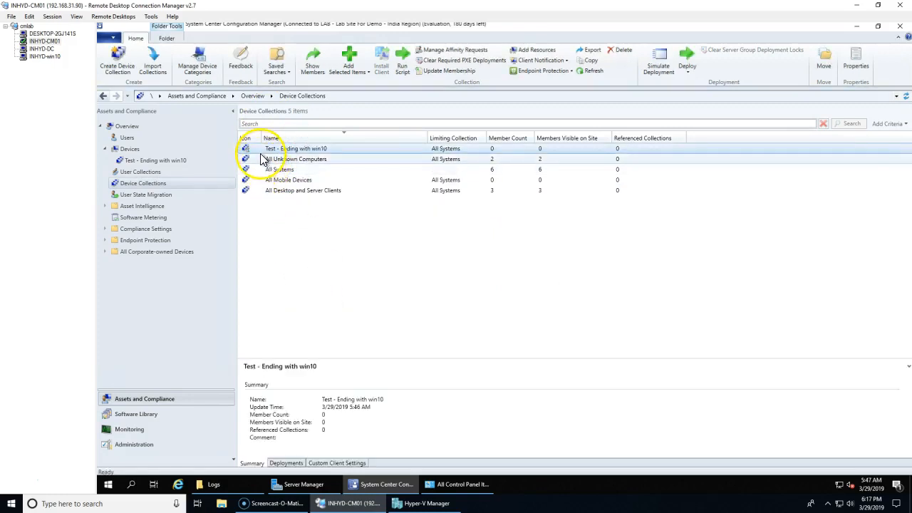
{"action": "left_click", "coordinate": [27, 478]}
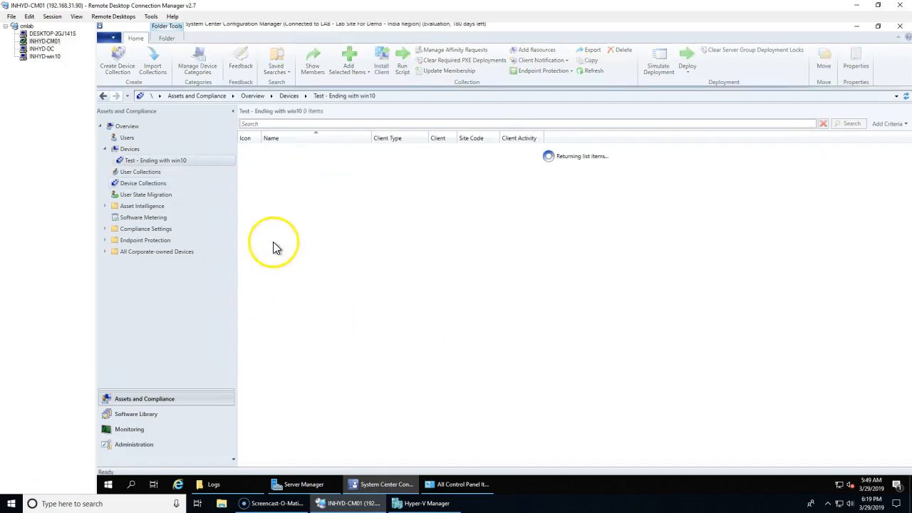
Open the operating system criterion in the All Systems query rule of "Test - Ending with win10" for editing.
{"action": "right_click", "coordinate": [140, 163]}
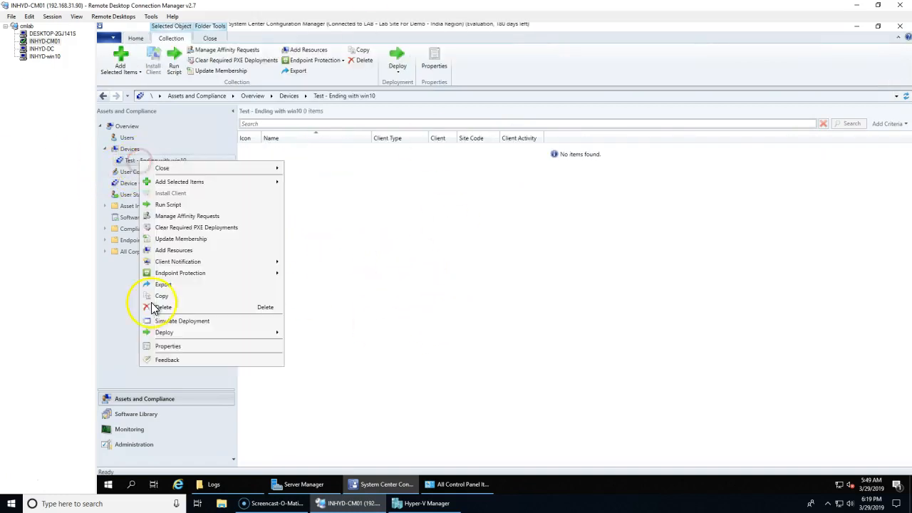
{"action": "left_click", "coordinate": [166, 348]}
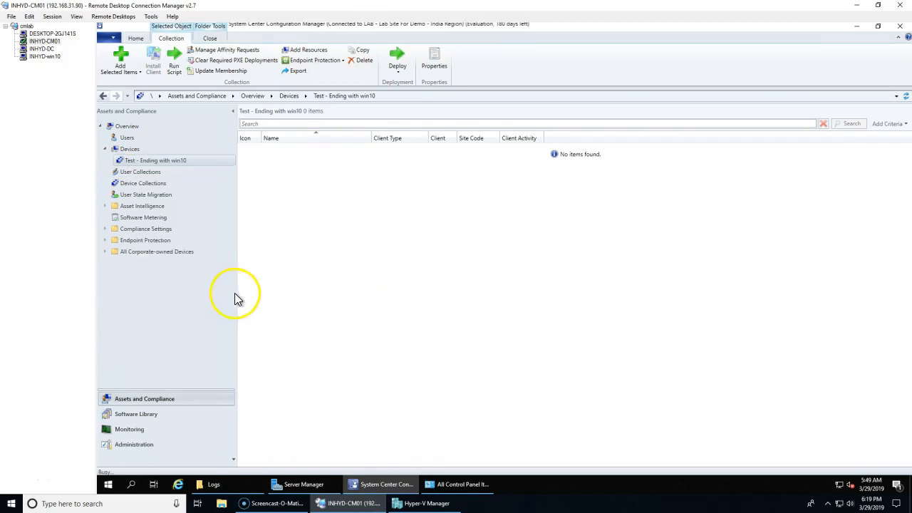
{"action": "left_click", "coordinate": [431, 153]}
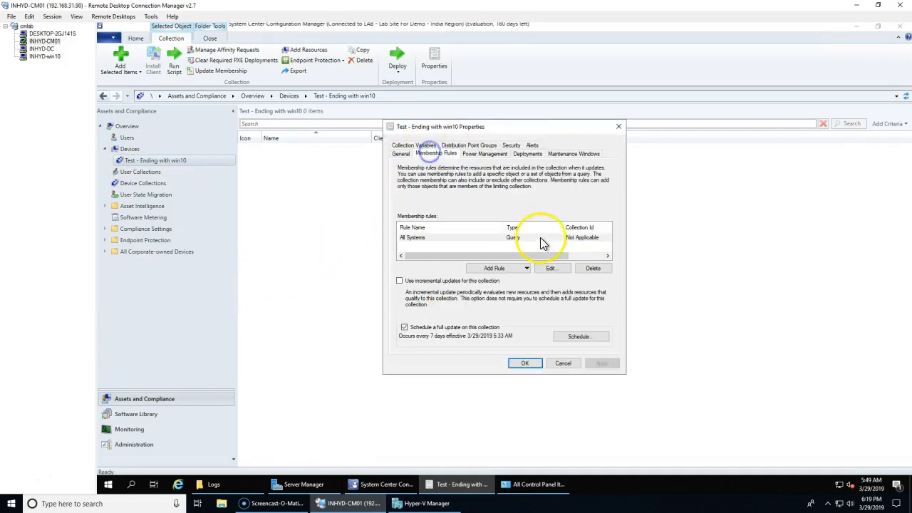
{"action": "left_click", "coordinate": [550, 268]}
{"action": "left_click", "coordinate": [521, 218]}
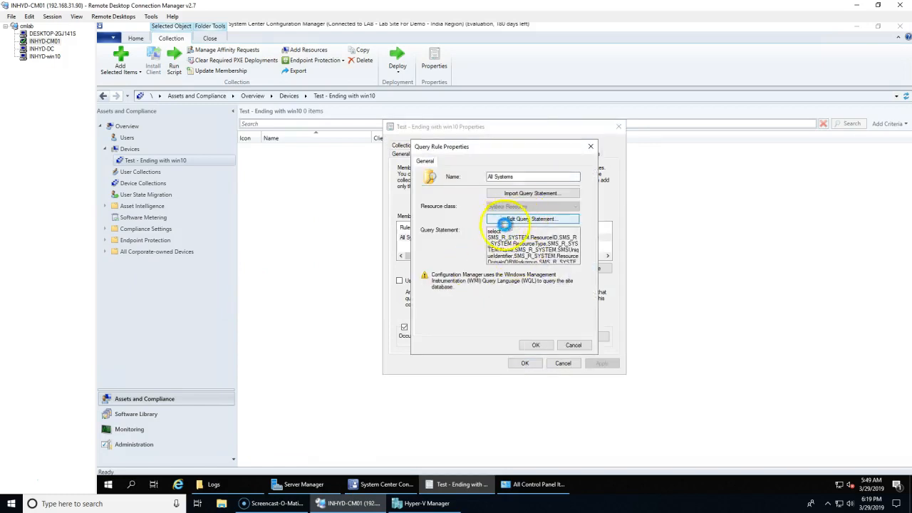
{"action": "left_click", "coordinate": [446, 161]}
{"action": "double_click", "coordinate": [500, 215]}
Review the criterion's available operators and its selected attribute class and attribute.
{"action": "left_click", "coordinate": [514, 249]}
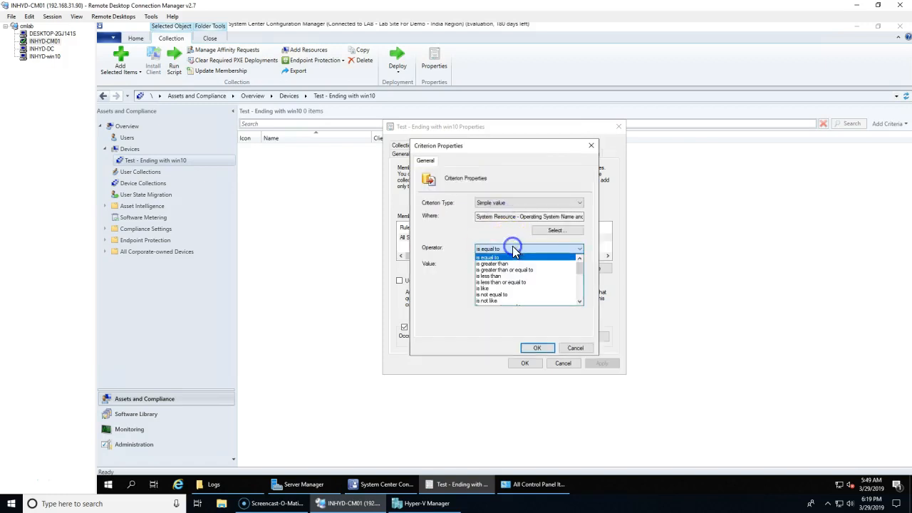
{"action": "left_click", "coordinate": [471, 228]}
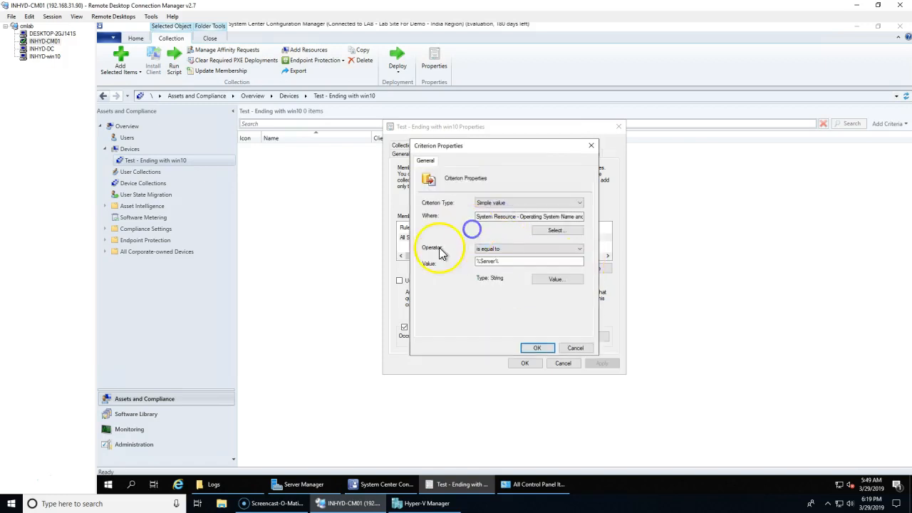
{"action": "left_click", "coordinate": [555, 229]}
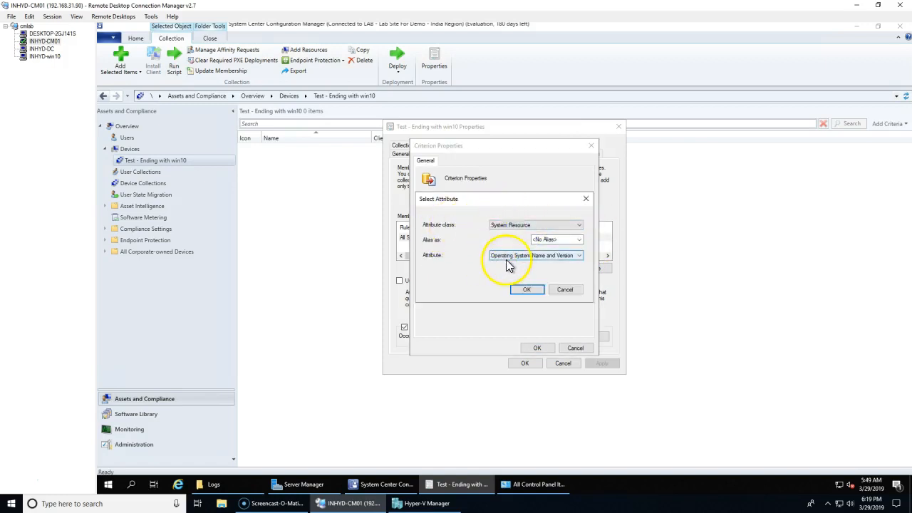
{"action": "left_click", "coordinate": [526, 289]}
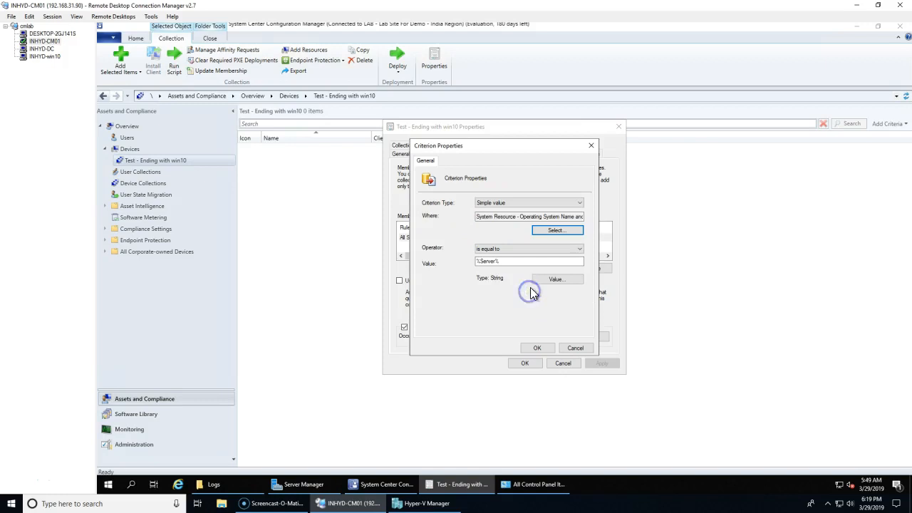
Compare the available operating system values, then enter %Server% as the criterion's value and accept it.
{"action": "left_click", "coordinate": [554, 280]}
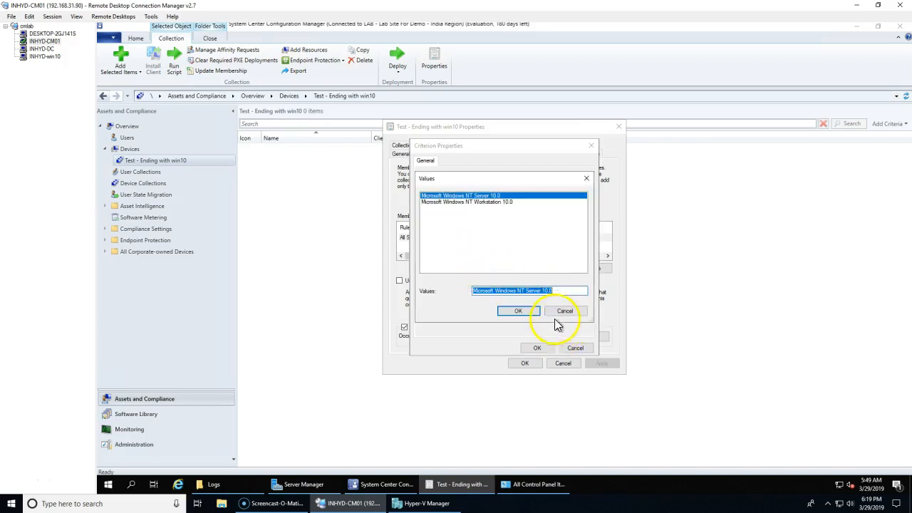
{"action": "left_click", "coordinate": [458, 202]}
{"action": "left_click", "coordinate": [454, 195]}
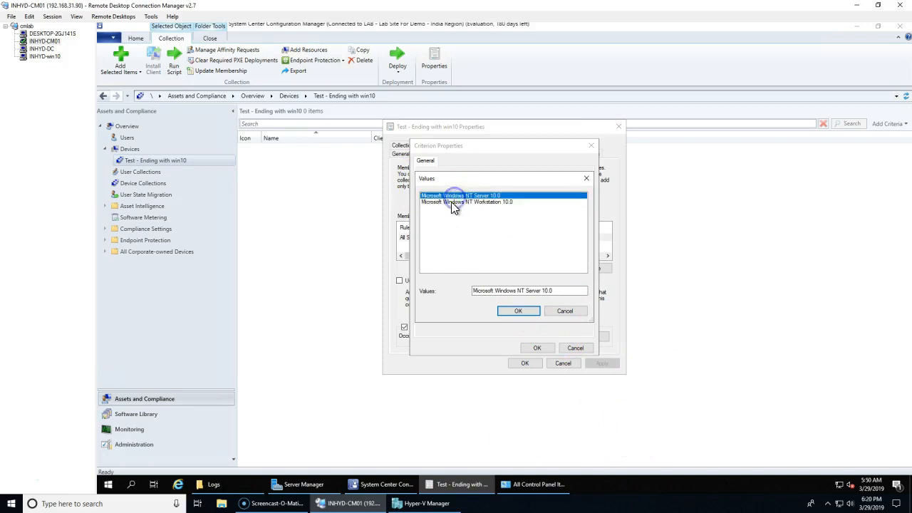
{"action": "left_click_drag", "start_coordinate": [526, 292], "coordinate": [299, 298]}
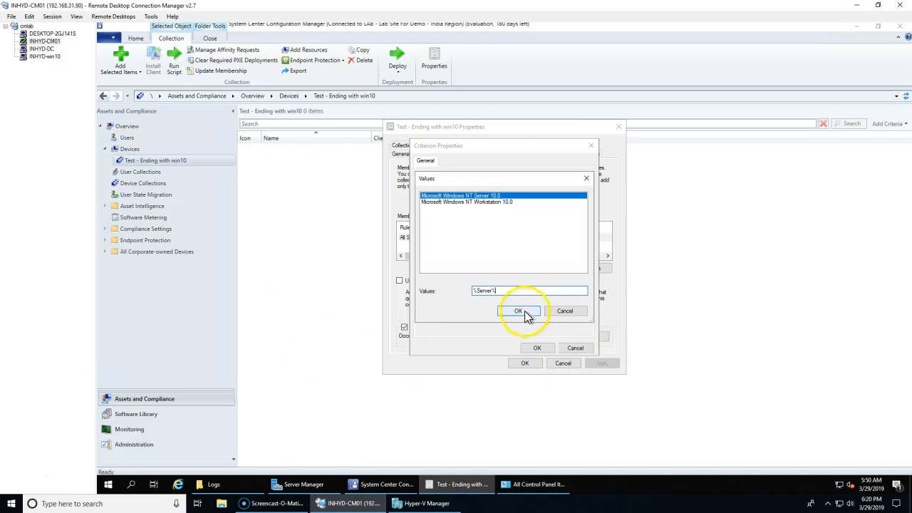
{"action": "double_click", "coordinate": [481, 289]}
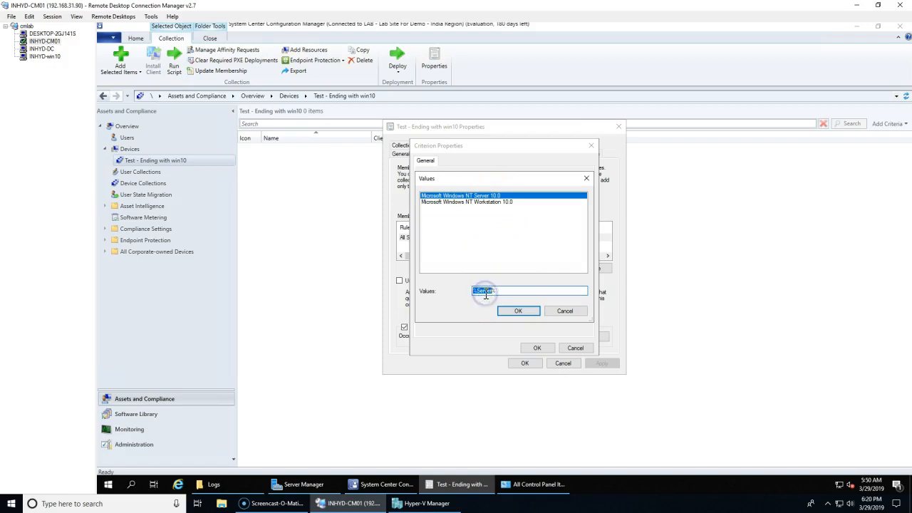
{"action": "left_click", "coordinate": [519, 312]}
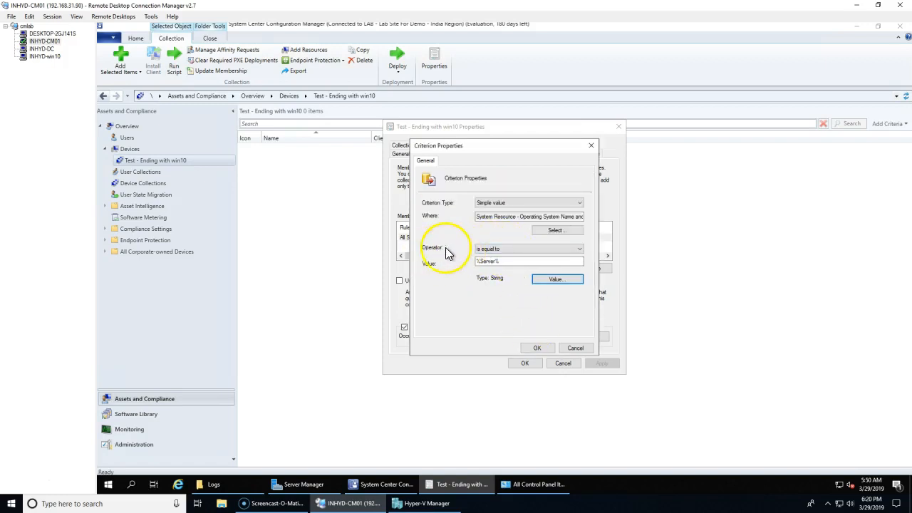
Set the criterion's operator to "is like" for the wildcard value.
{"action": "left_click", "coordinate": [482, 253]}
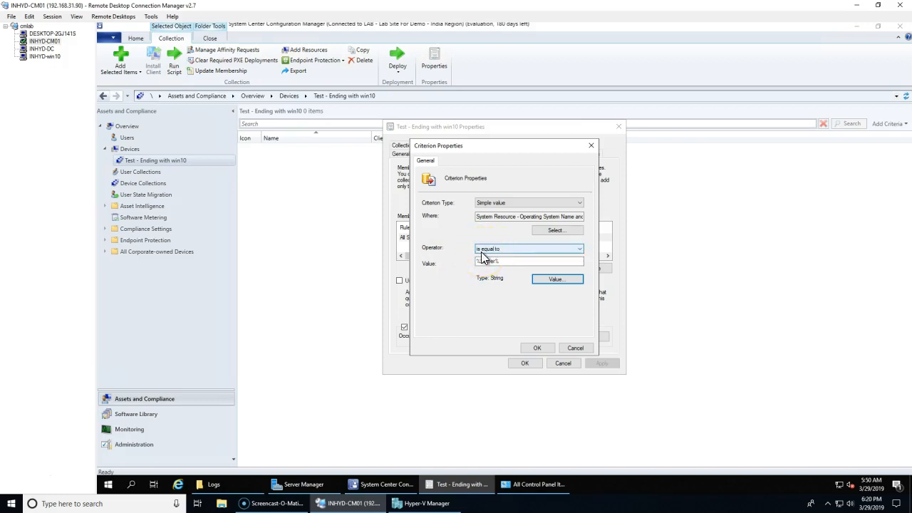
{"action": "left_click", "coordinate": [496, 263]}
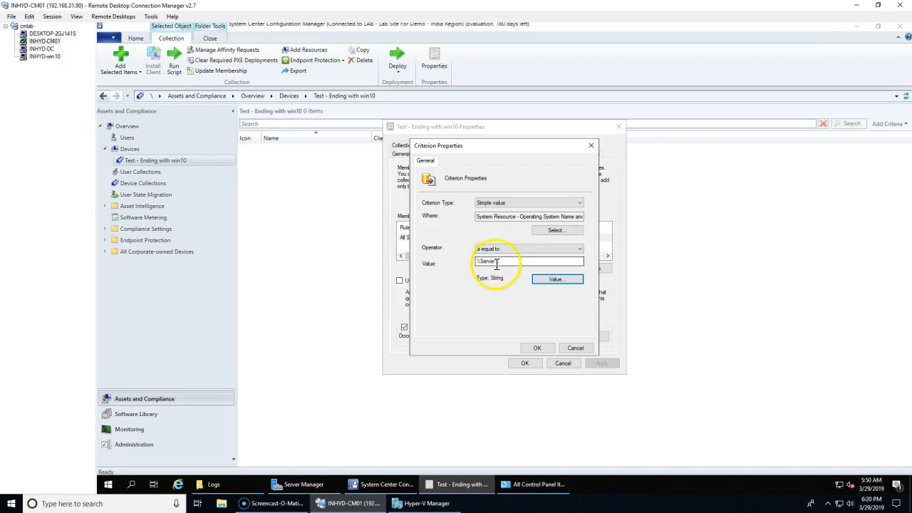
{"action": "left_click", "coordinate": [503, 249]}
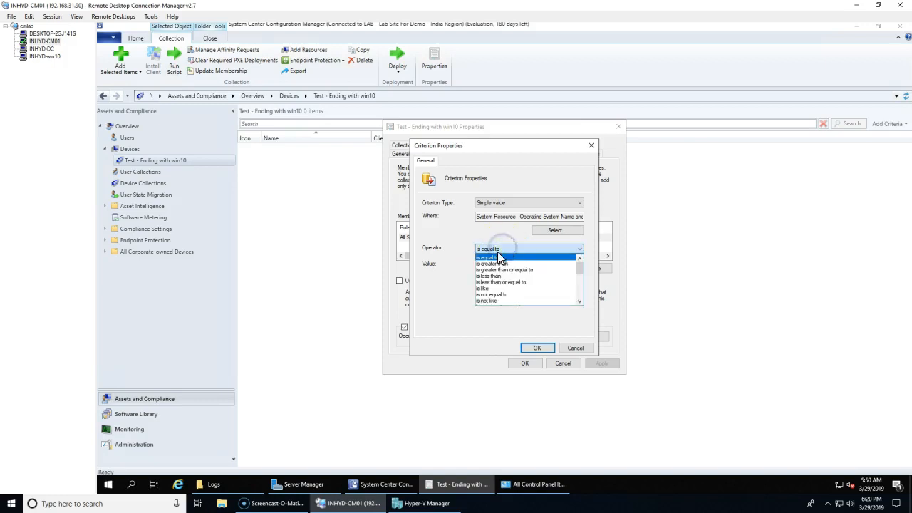
{"action": "left_click", "coordinate": [488, 288]}
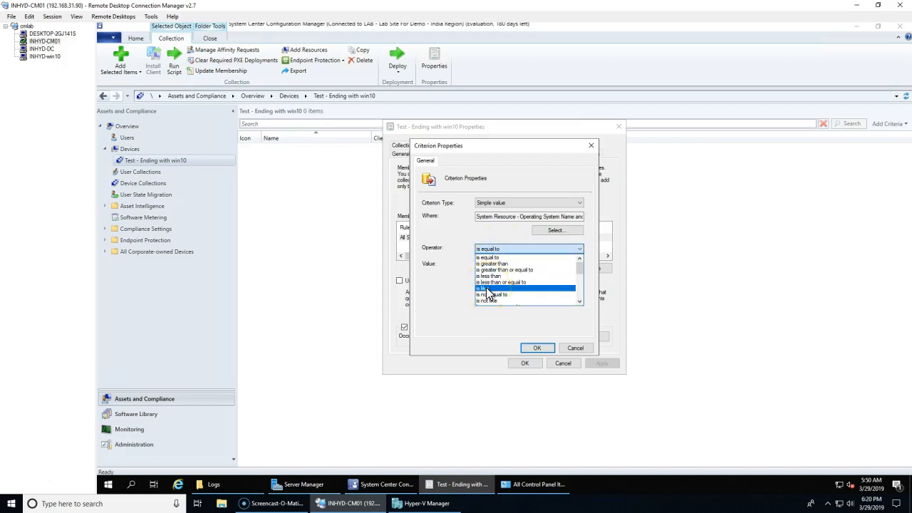
{"action": "left_click", "coordinate": [486, 289]}
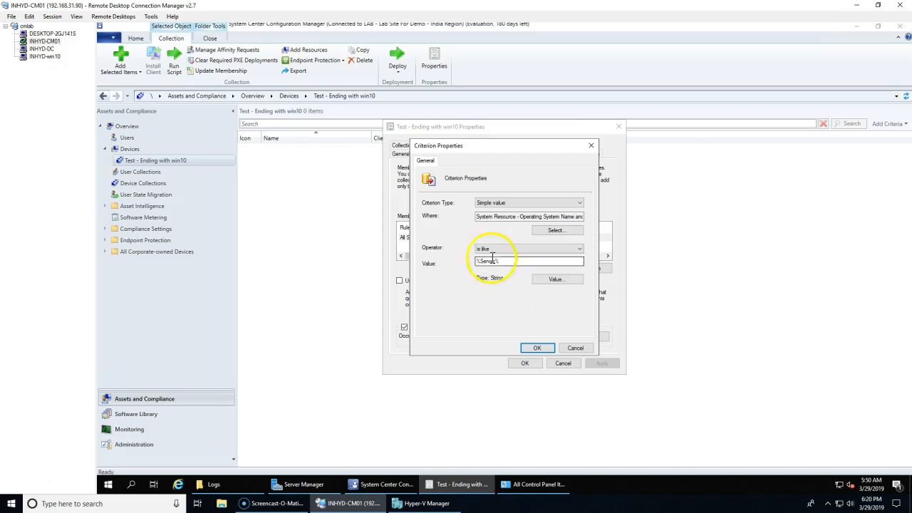
{"action": "left_click_drag", "start_coordinate": [482, 264], "coordinate": [497, 263]}
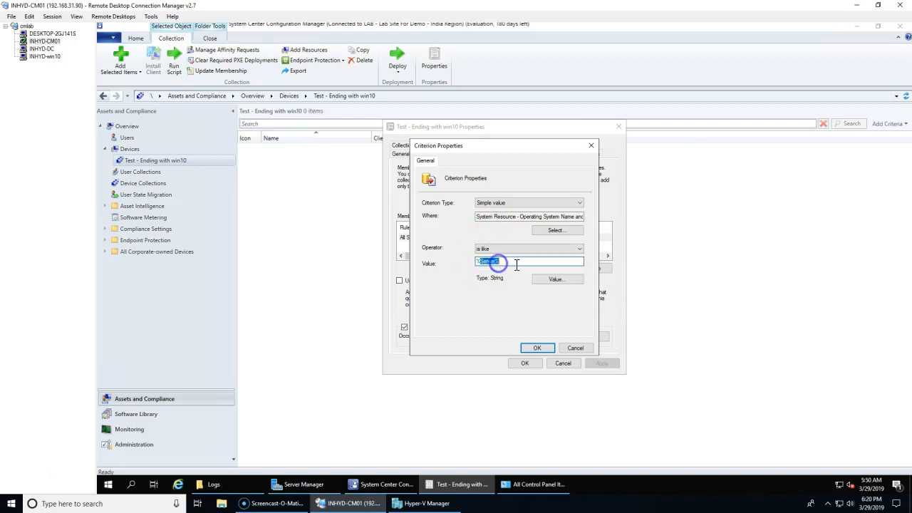
Accept the edited operating system criterion and query rule, and apply the changes to the "Test - Ending with win10" collection properties.
{"action": "left_click", "coordinate": [537, 348]}
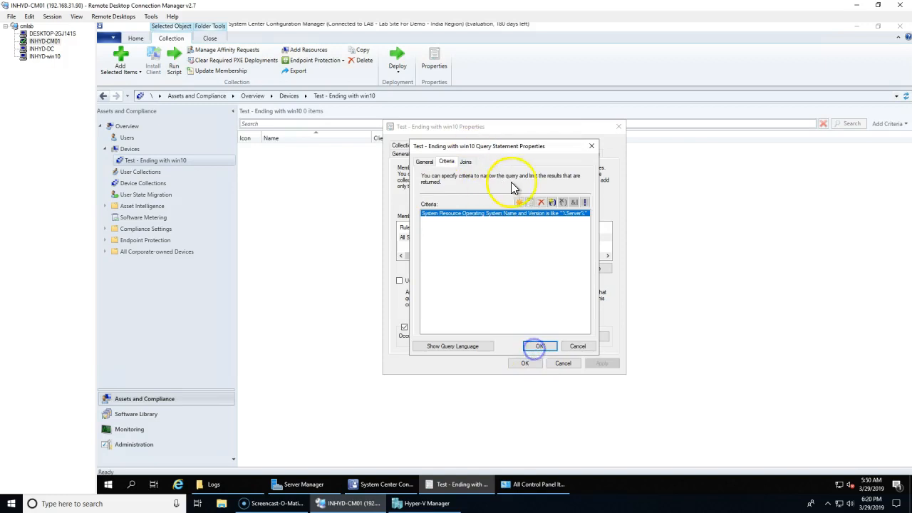
{"action": "left_click", "coordinate": [539, 347]}
{"action": "left_click", "coordinate": [535, 346]}
{"action": "left_click", "coordinate": [602, 363]}
{"action": "left_click", "coordinate": [524, 363]}
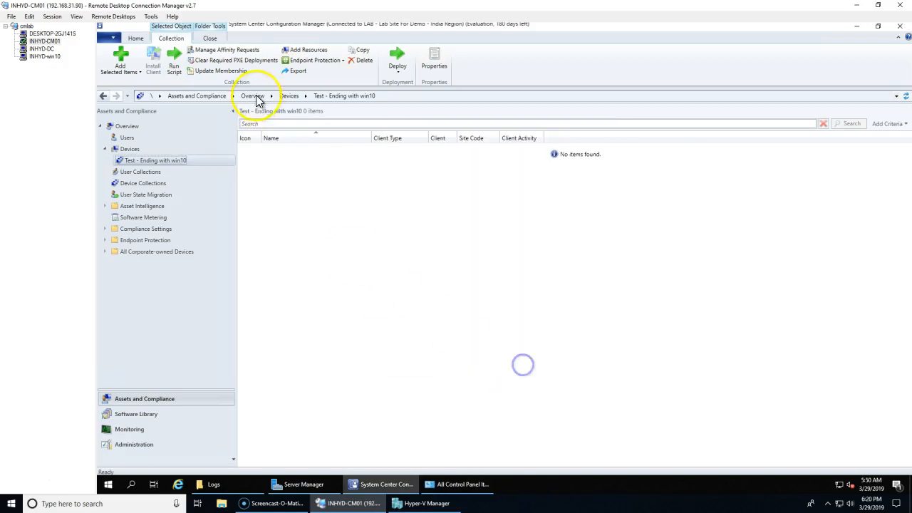
Refresh the "Test - Ending with win10" collection in Device Collections to update its member count.
{"action": "left_click", "coordinate": [159, 184]}
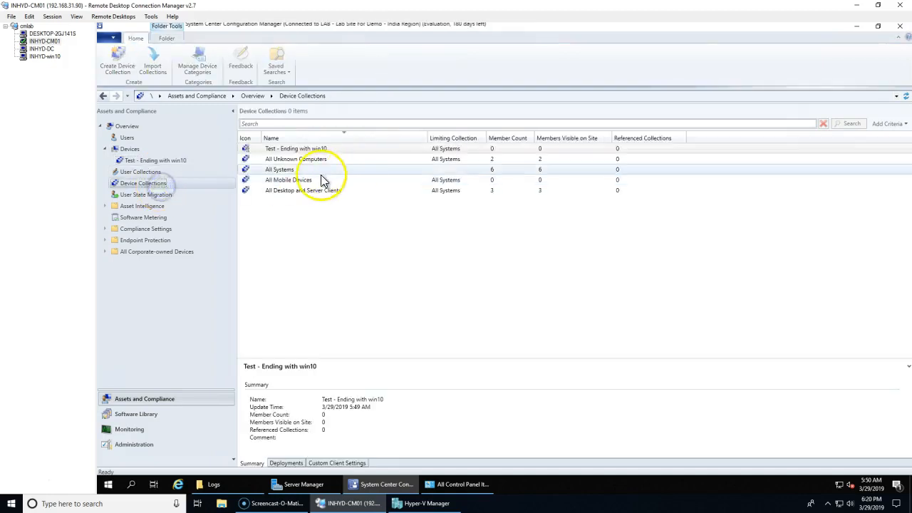
{"action": "left_click", "coordinate": [262, 148]}
{"action": "right_click", "coordinate": [305, 149]}
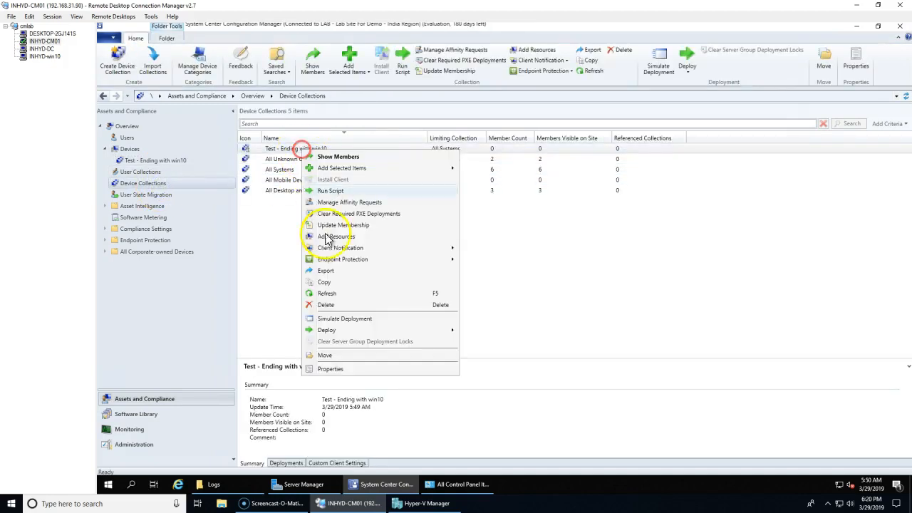
{"action": "left_click", "coordinate": [329, 294]}
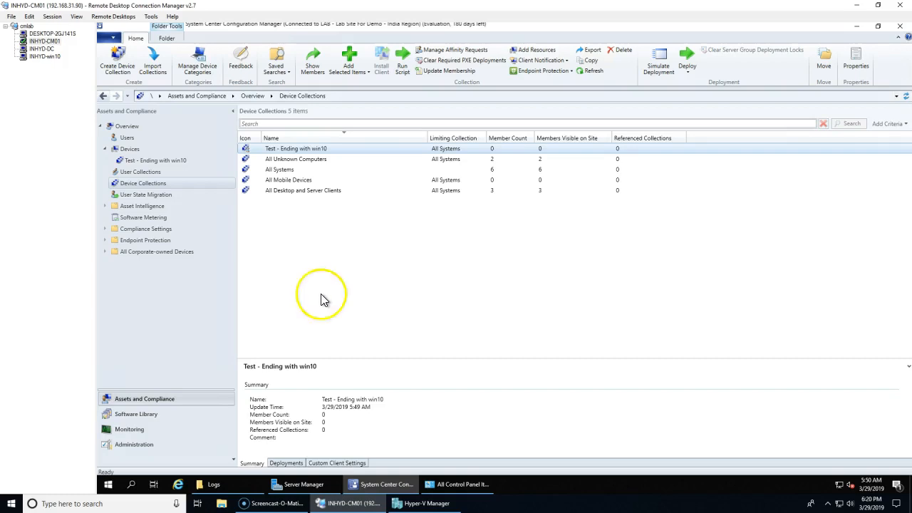
{"action": "right_click", "coordinate": [305, 149]}
{"action": "left_click", "coordinate": [332, 293]}
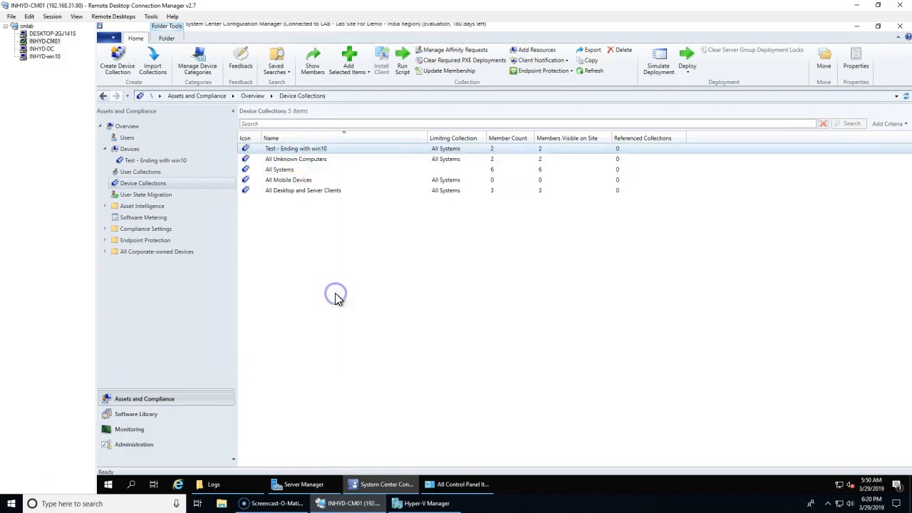
Show the members of "Test - Ending with win10" and check the INHYD-DC01 device.
{"action": "left_click", "coordinate": [468, 153]}
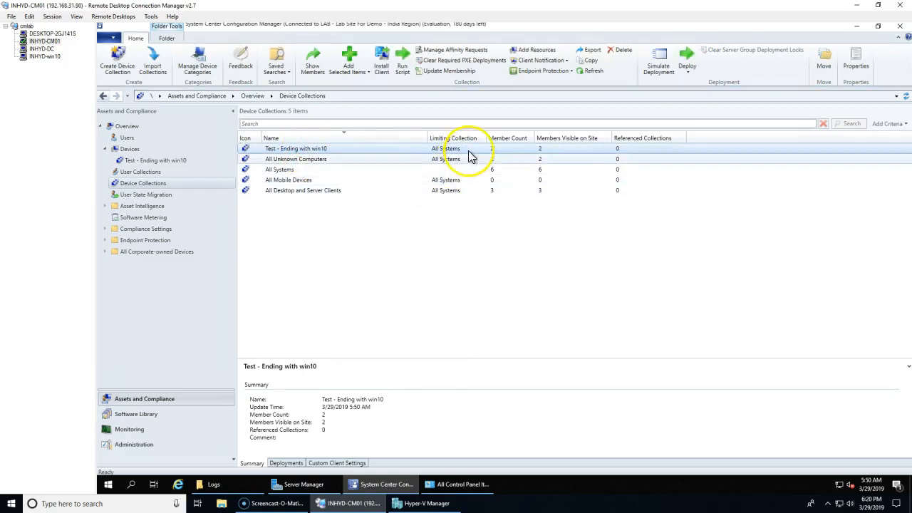
{"action": "double_click", "coordinate": [404, 150]}
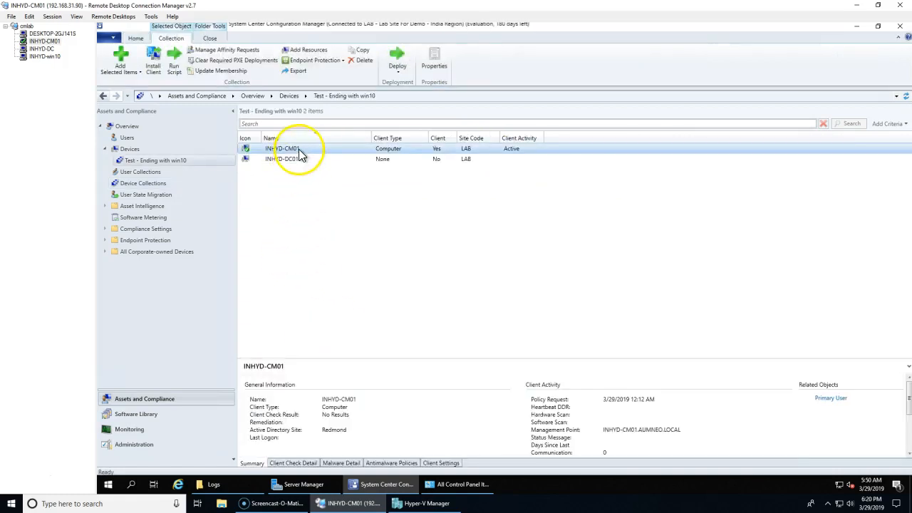
{"action": "left_click", "coordinate": [287, 160]}
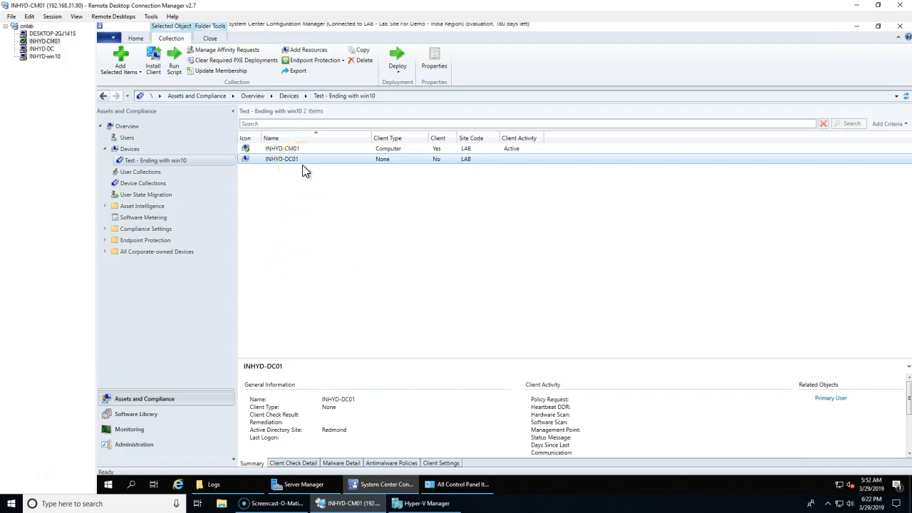
List all devices and sort them by whether they have a client.
{"action": "left_click", "coordinate": [127, 148]}
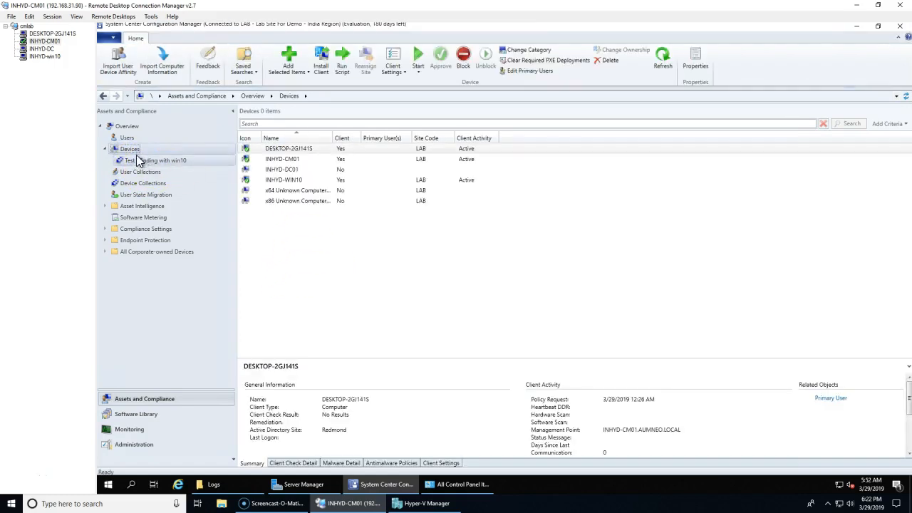
{"action": "left_click", "coordinate": [362, 258]}
{"action": "left_click", "coordinate": [344, 139]}
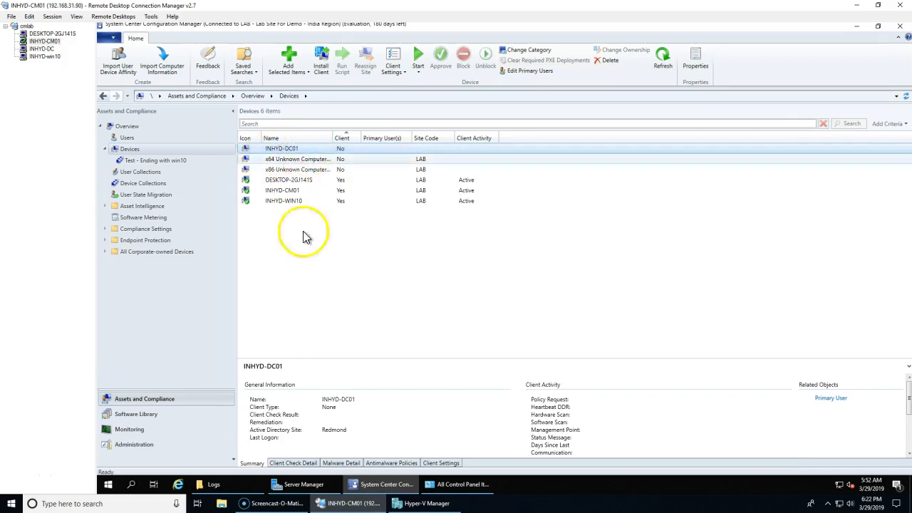
{"action": "left_click", "coordinate": [325, 291]}
Add a Client criterion set to Yes to the device search and run it.
{"action": "left_click", "coordinate": [261, 123]}
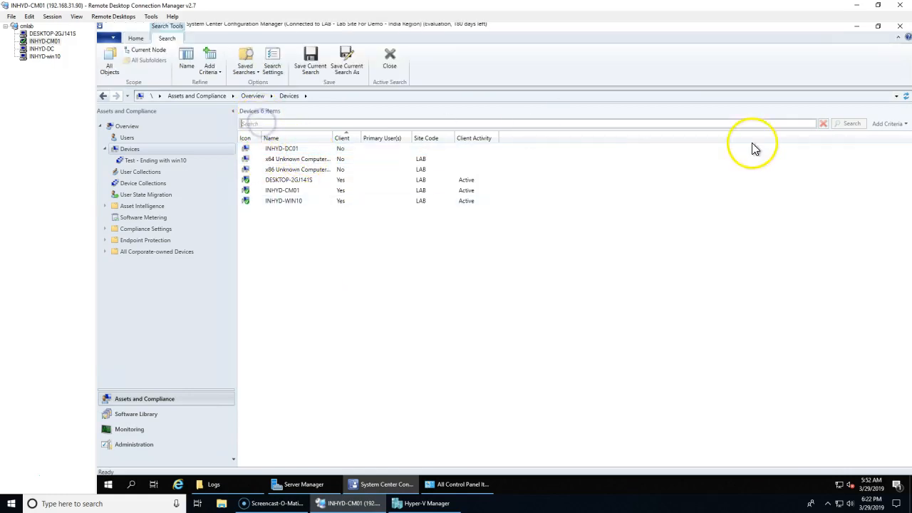
{"action": "left_click", "coordinate": [891, 123]}
{"action": "left_click", "coordinate": [764, 147]}
{"action": "left_click", "coordinate": [853, 265]}
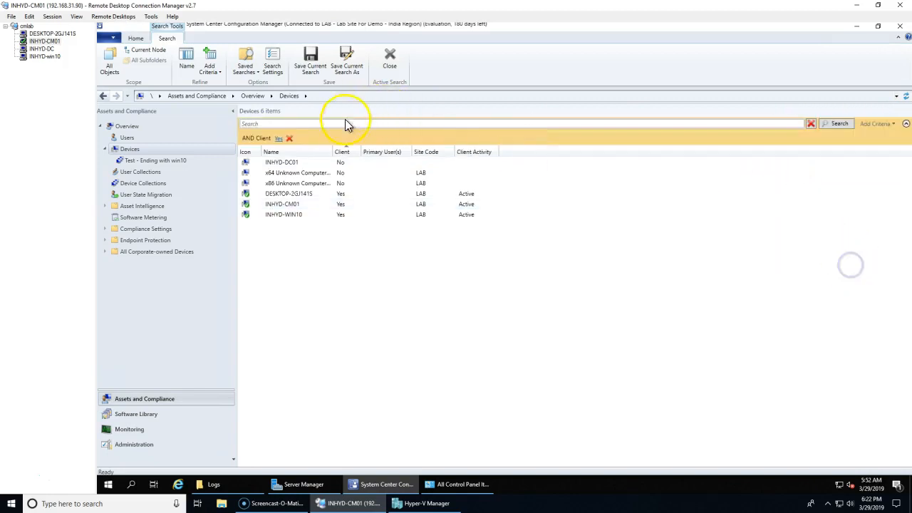
{"action": "left_click", "coordinate": [838, 123]}
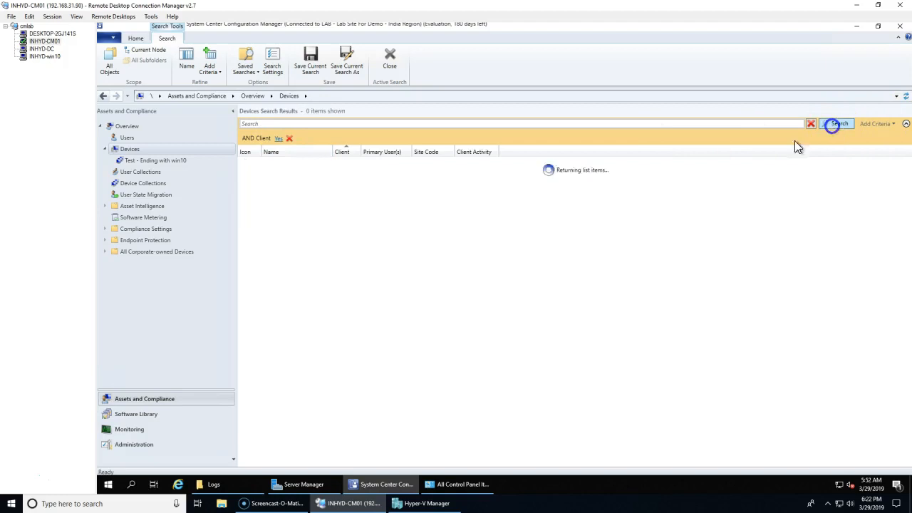
Change the Client search criterion to No and run the device search again.
{"action": "left_click", "coordinate": [278, 139]}
{"action": "left_click", "coordinate": [281, 155]}
{"action": "left_click", "coordinate": [836, 123]}
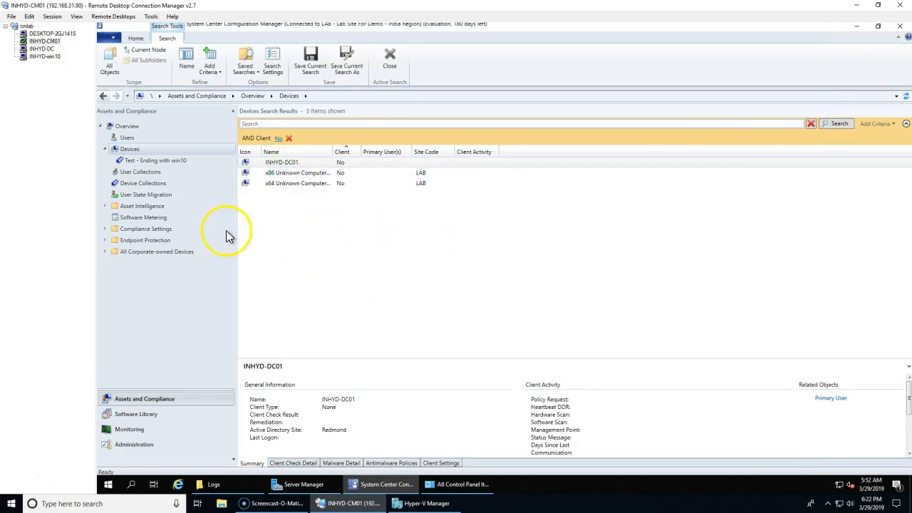
Start a new device collection named "No SCCM Client" with All Systems as its limiting collection, and continue to the membership rules.
{"action": "left_click", "coordinate": [142, 185]}
{"action": "right_click", "coordinate": [139, 187]}
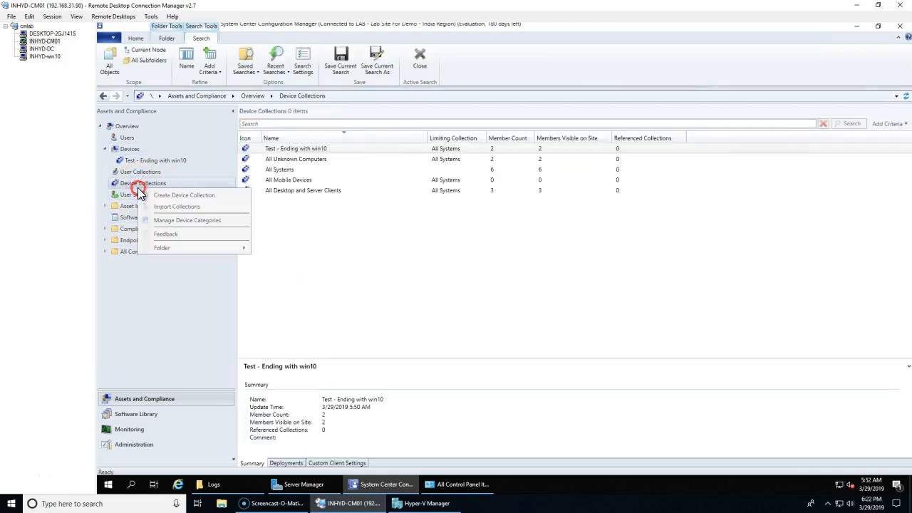
{"action": "left_click", "coordinate": [153, 194]}
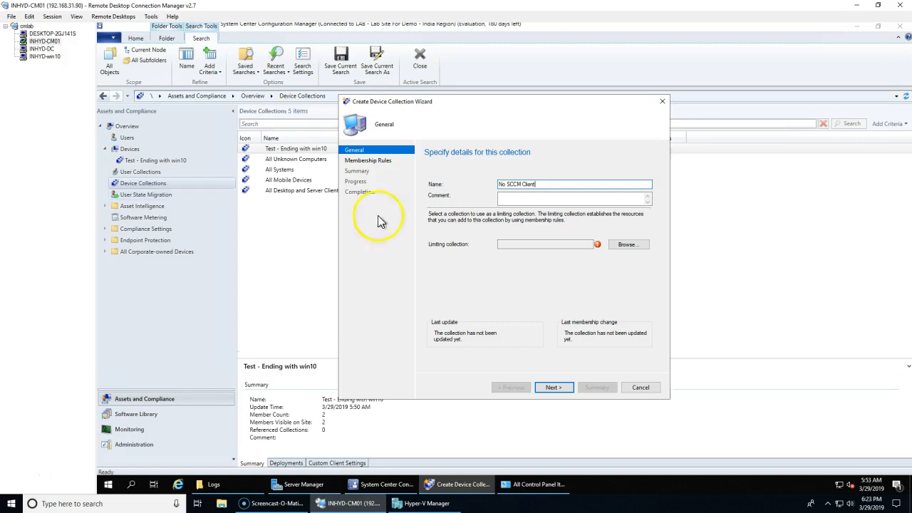
{"action": "left_click", "coordinate": [617, 244]}
{"action": "double_click", "coordinate": [494, 197]}
{"action": "left_click", "coordinate": [553, 388]}
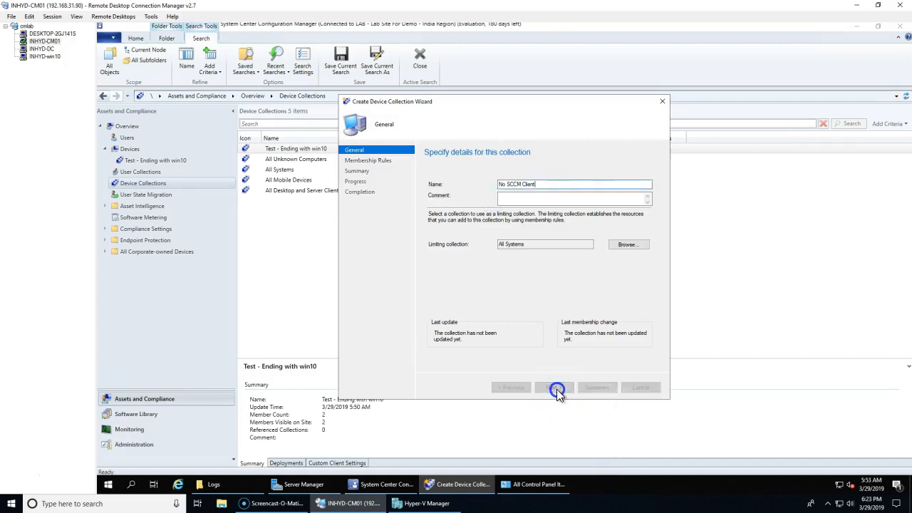
Add a query rule to the new collection and import the "All Non-Client Systems" query statement into it.
{"action": "left_click", "coordinate": [558, 285]}
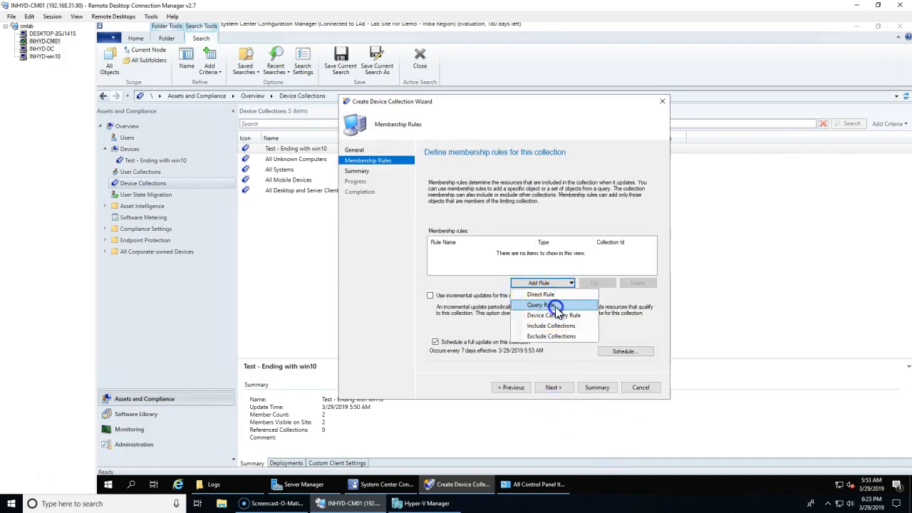
{"action": "left_click", "coordinate": [541, 305]}
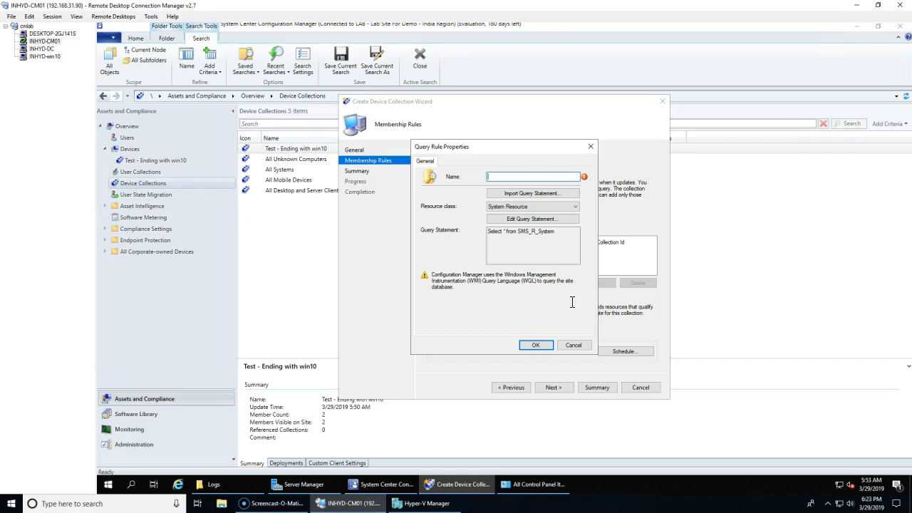
{"action": "left_click", "coordinate": [543, 196]}
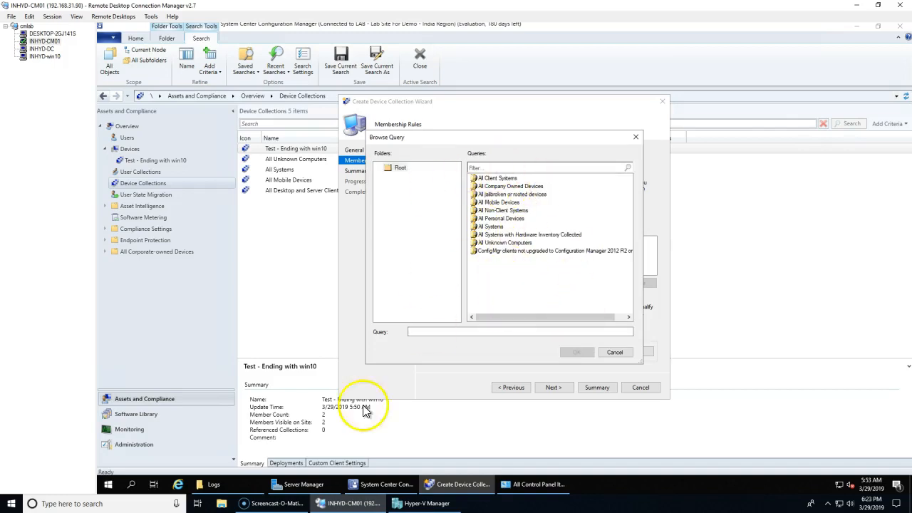
{"action": "mouse_move", "coordinate": [346, 504]}
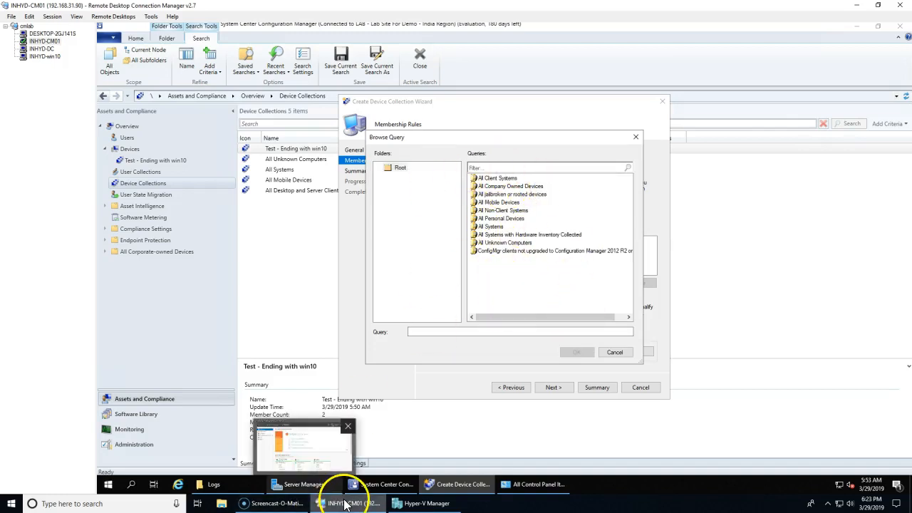
{"action": "left_click", "coordinate": [499, 211]}
{"action": "left_click", "coordinate": [581, 353]}
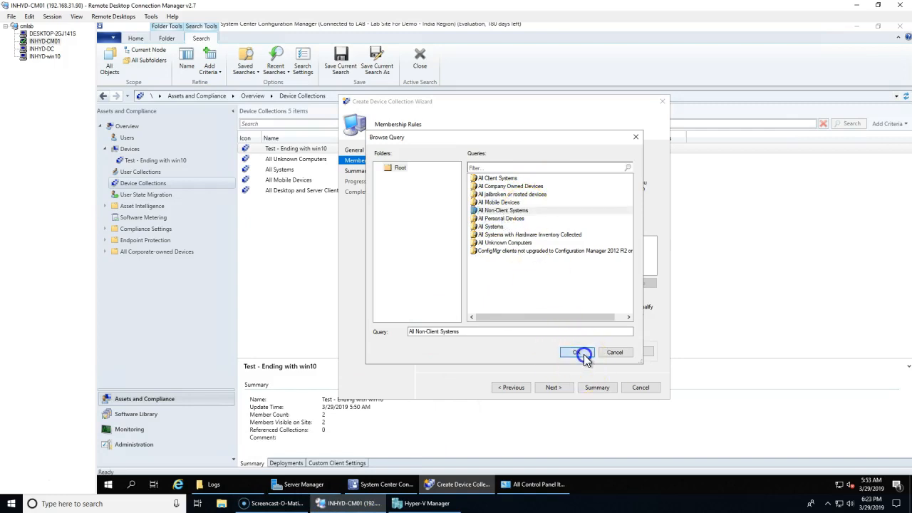
Examine the imported query's result attributes and the attribute, operator and value of its Client "is equal to" criterion, leaving the criterion unedited.
{"action": "left_click", "coordinate": [549, 221]}
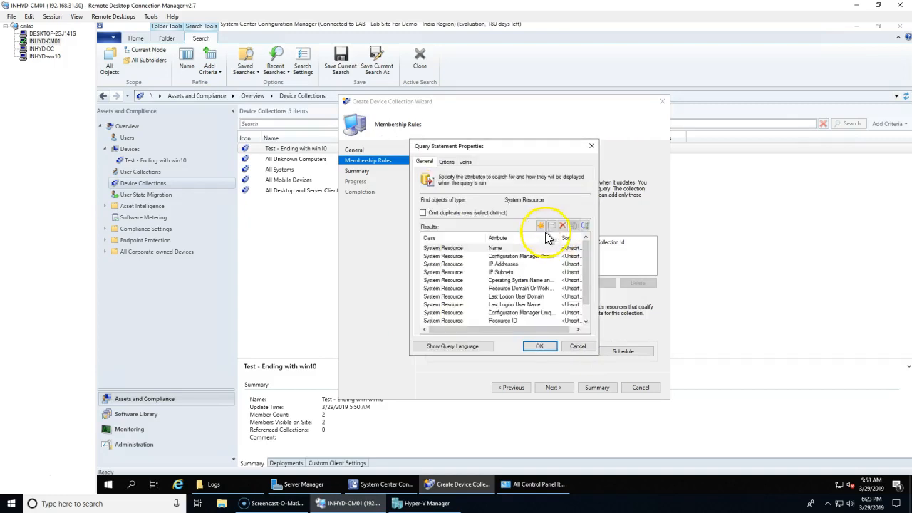
{"action": "left_click", "coordinate": [587, 311]}
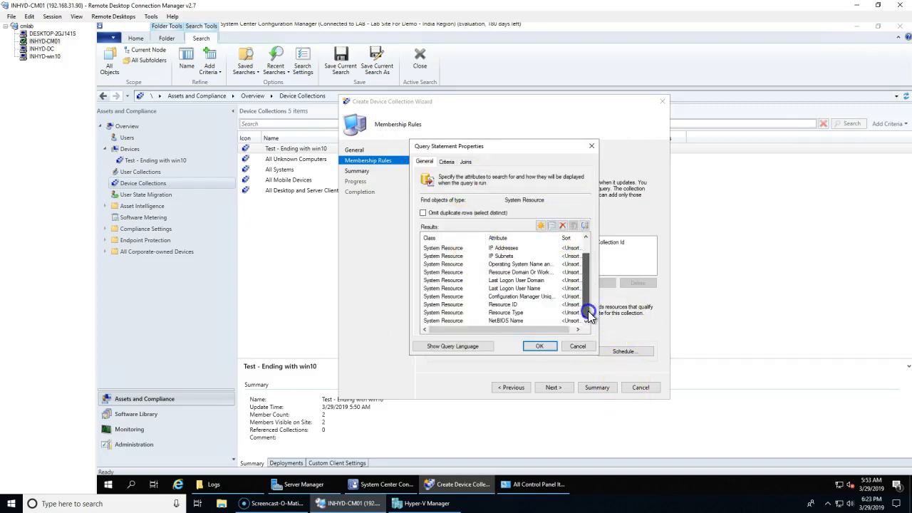
{"action": "left_click", "coordinate": [447, 162]}
{"action": "left_click", "coordinate": [507, 213]}
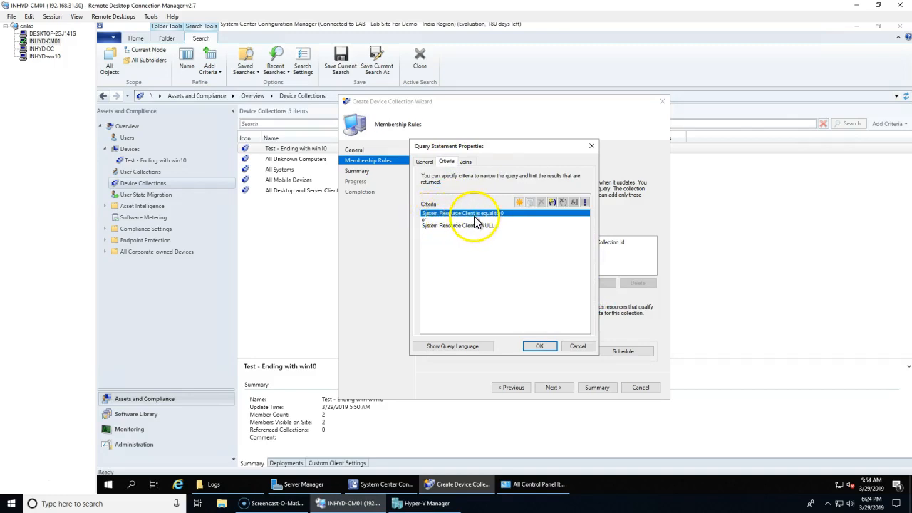
{"action": "left_click", "coordinate": [459, 220]}
{"action": "double_click", "coordinate": [459, 213]}
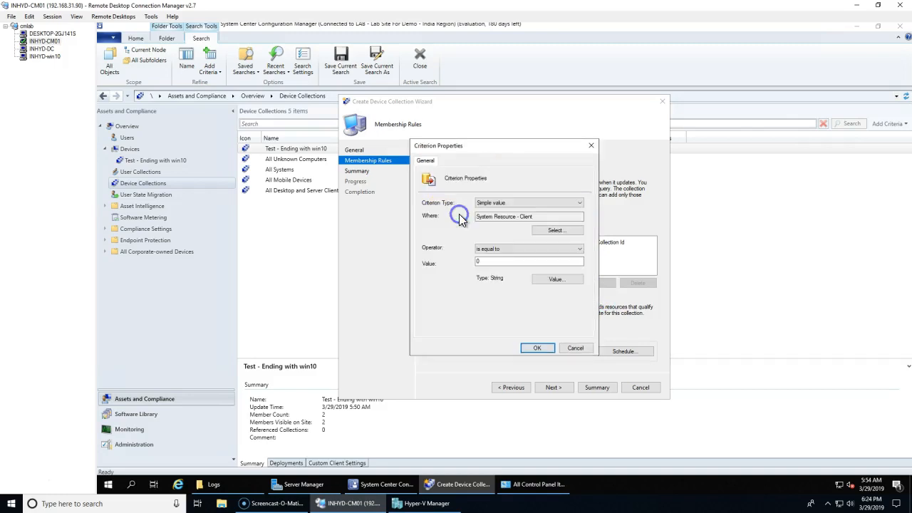
{"action": "left_click", "coordinate": [555, 230]}
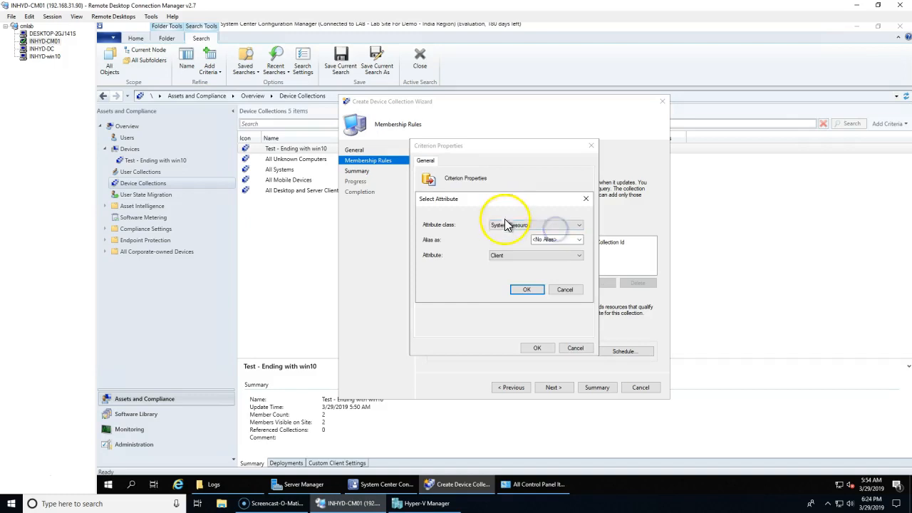
{"action": "left_click", "coordinate": [533, 289]}
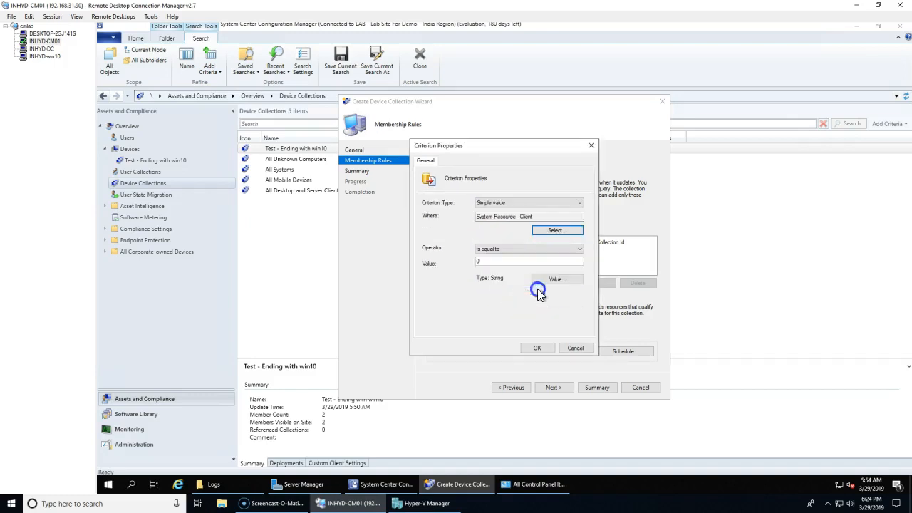
{"action": "left_click", "coordinate": [575, 347]}
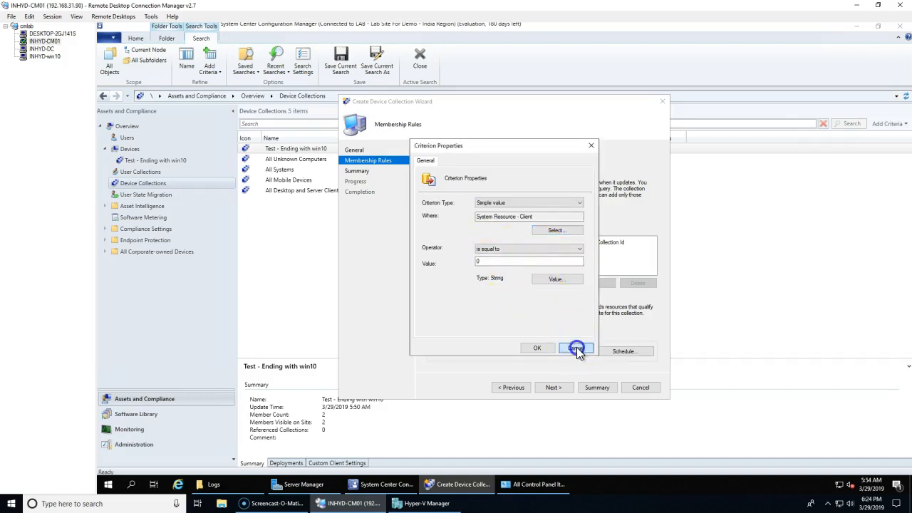
Review the Client "is NULL" criterion and the result attributes, and accept the imported query statement.
{"action": "left_click", "coordinate": [476, 227]}
{"action": "double_click", "coordinate": [476, 227]}
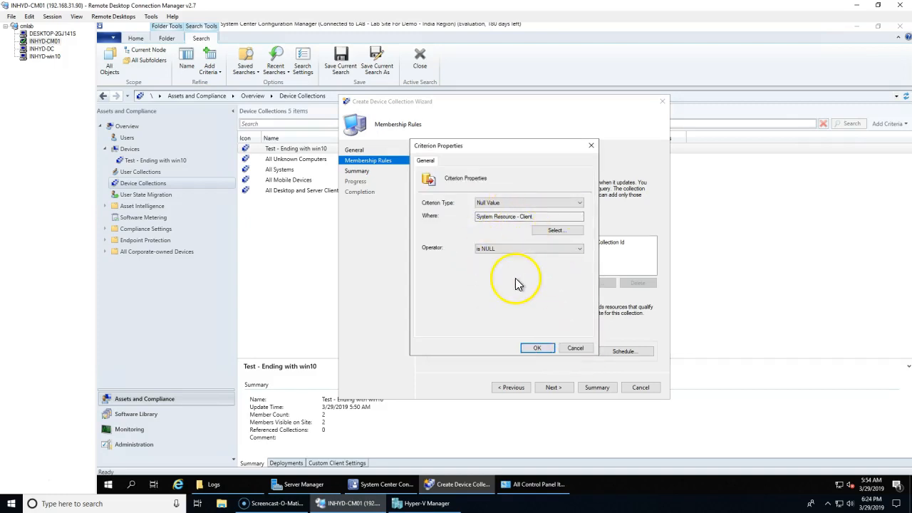
{"action": "left_click", "coordinate": [581, 350]}
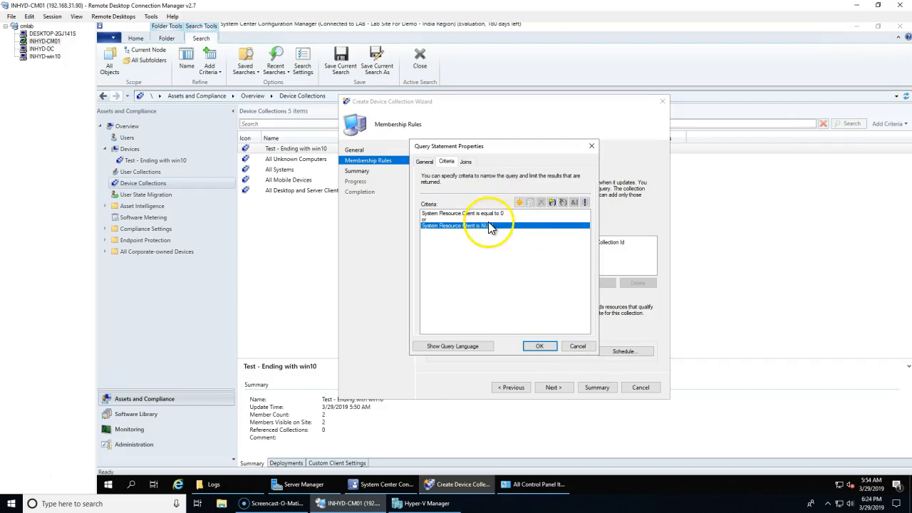
{"action": "left_click", "coordinate": [507, 213]}
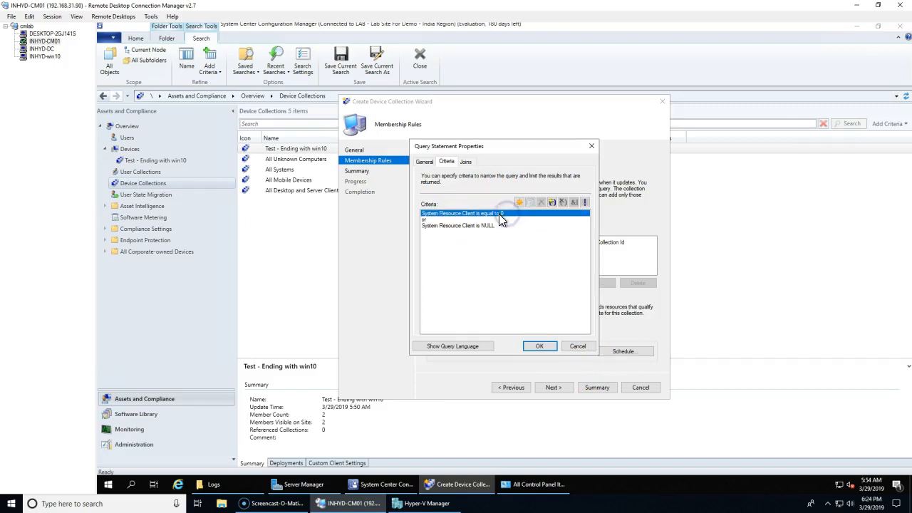
{"action": "left_click", "coordinate": [425, 162]}
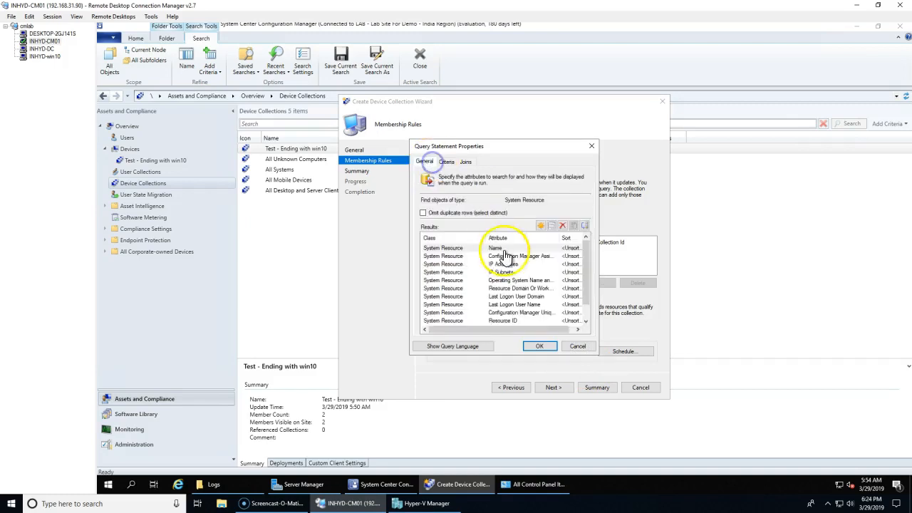
{"action": "left_click", "coordinate": [540, 345]}
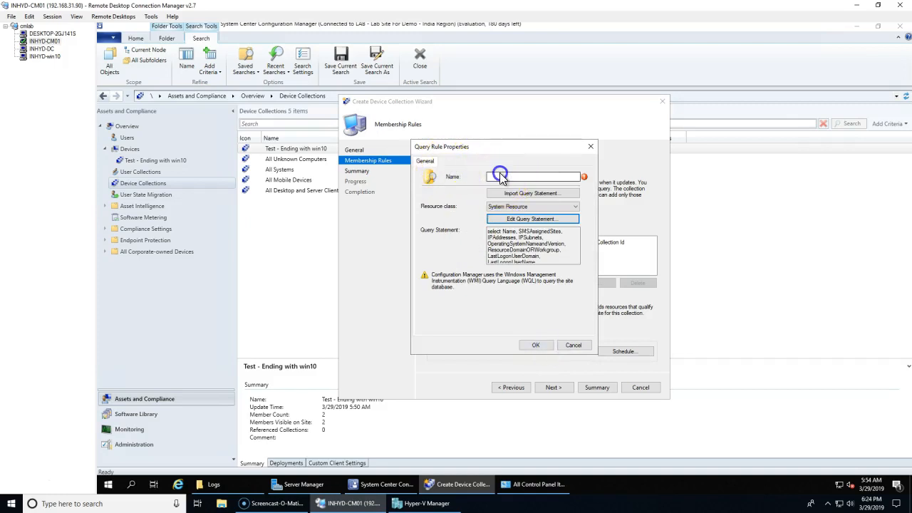
Name the query rule "No Sccm Client", accept it, and complete the collection wizard through to closing it.
{"action": "left_click", "coordinate": [498, 178]}
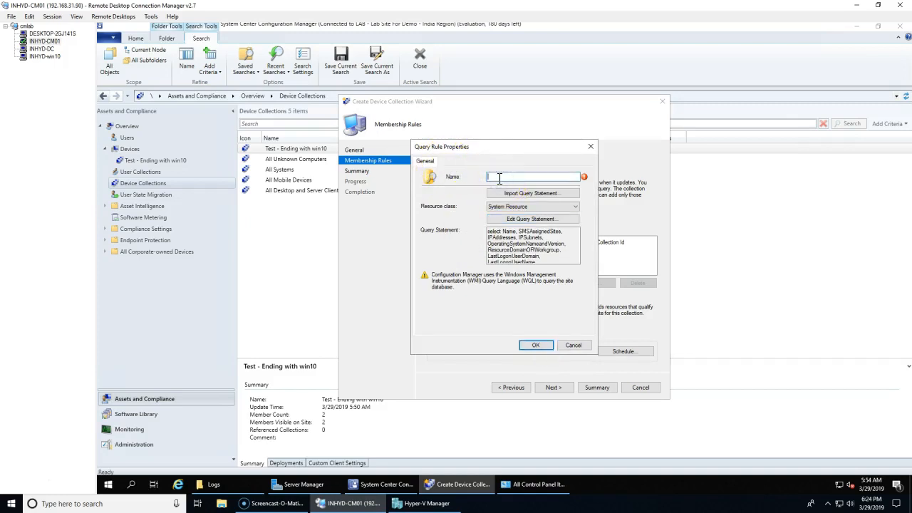
{"action": "type", "text": "No Sccm Client"}
{"action": "key", "text": "Return"}
{"action": "left_click", "coordinate": [552, 387]}
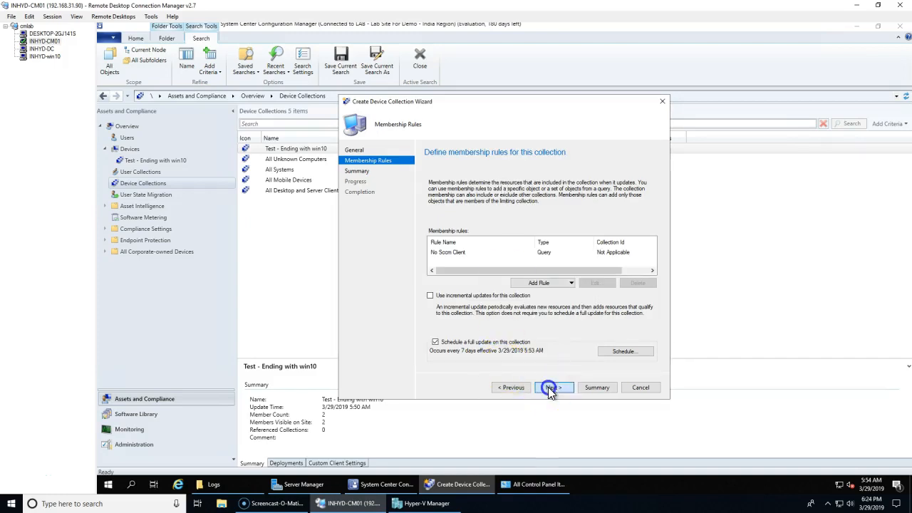
{"action": "left_click", "coordinate": [551, 388]}
{"action": "left_click", "coordinate": [632, 387]}
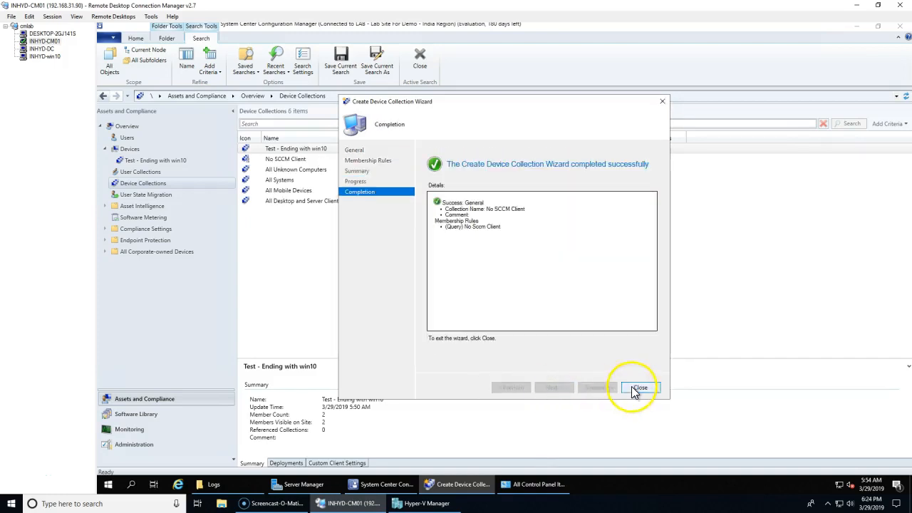
Refresh the "No SCCM Client" collection until its membership is evaluated, and show its members.
{"action": "left_click", "coordinate": [285, 159]}
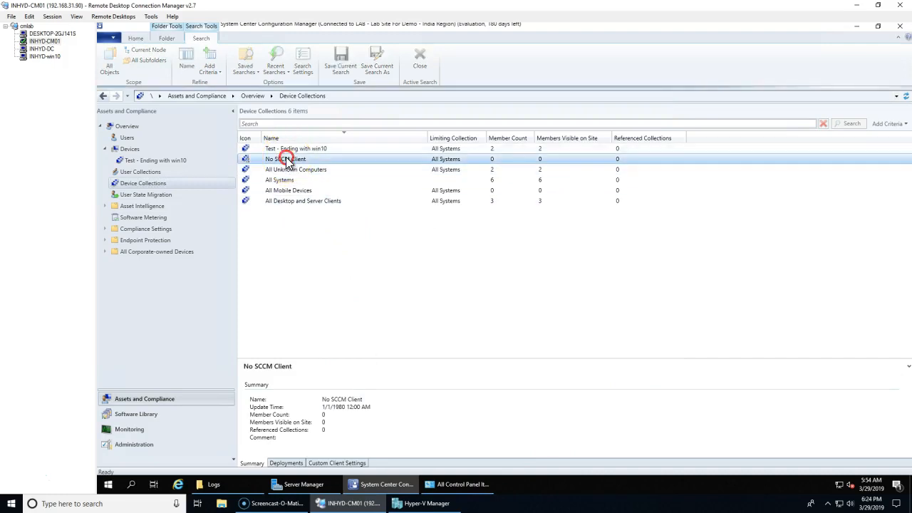
{"action": "right_click", "coordinate": [285, 158]}
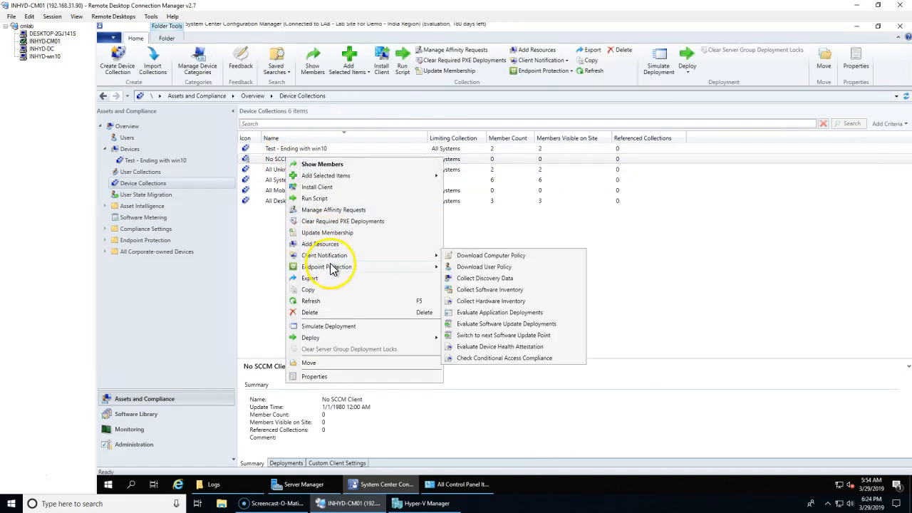
{"action": "left_click", "coordinate": [334, 302]}
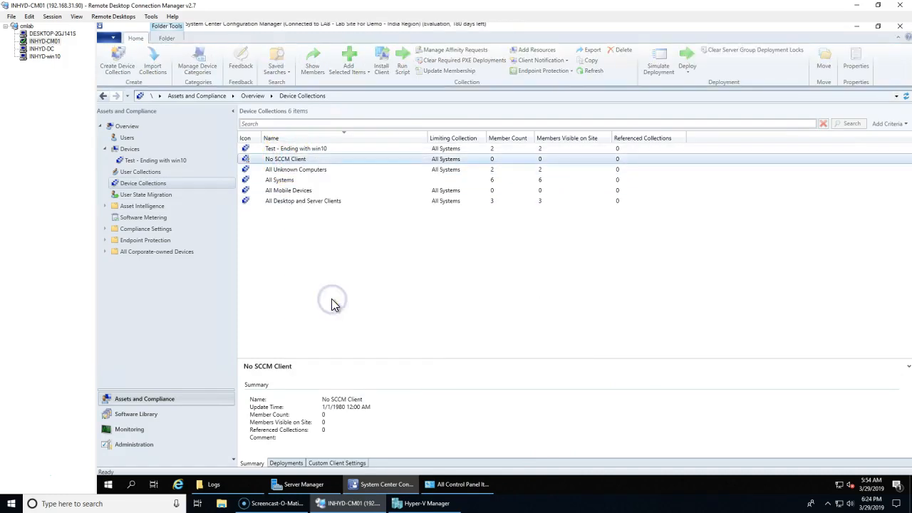
{"action": "right_click", "coordinate": [326, 159]}
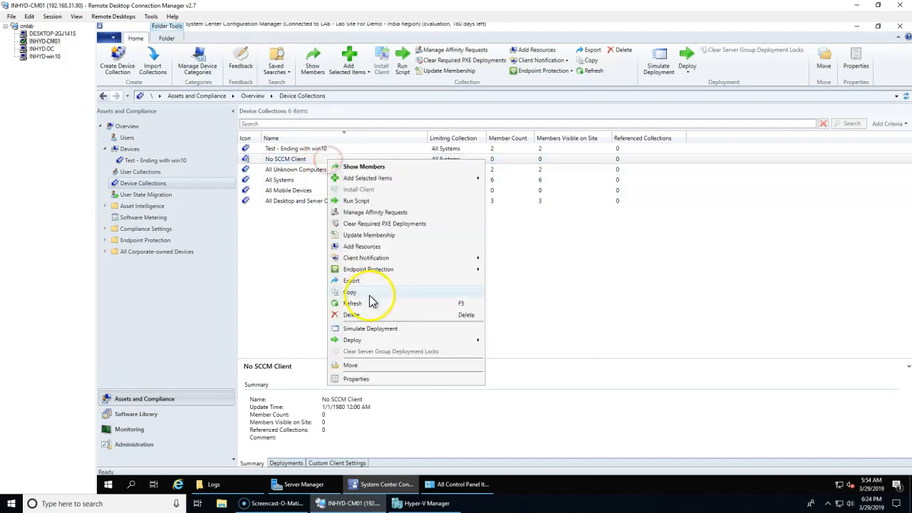
{"action": "left_click", "coordinate": [367, 302]}
{"action": "left_click", "coordinate": [491, 161]}
{"action": "double_click", "coordinate": [493, 163]}
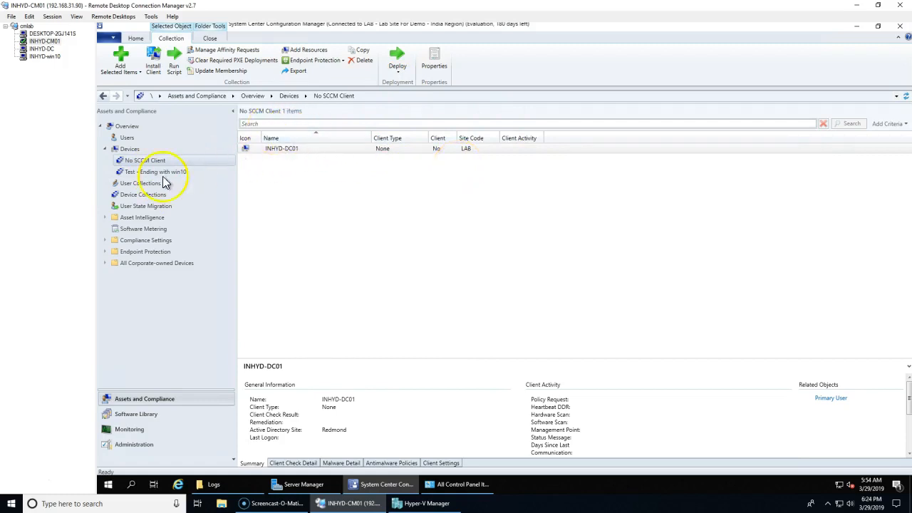
Start another device collection named "test", choose its limiting collection, and continue to the membership rules.
{"action": "left_click", "coordinate": [143, 195]}
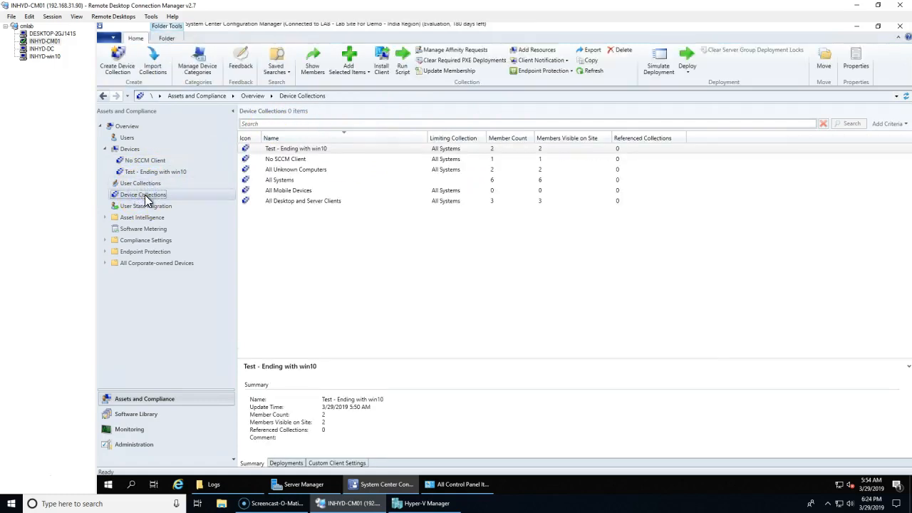
{"action": "right_click", "coordinate": [161, 197]}
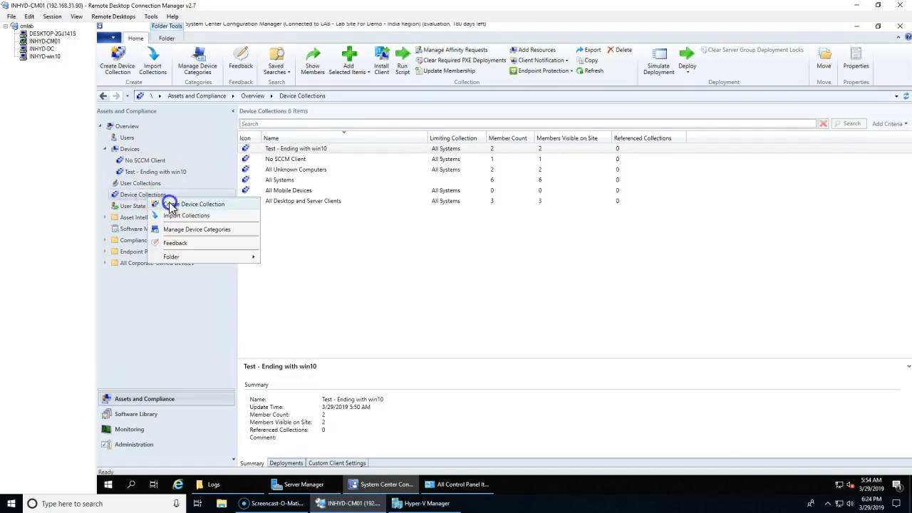
{"action": "left_click", "coordinate": [175, 201]}
{"action": "type", "text": "test"}
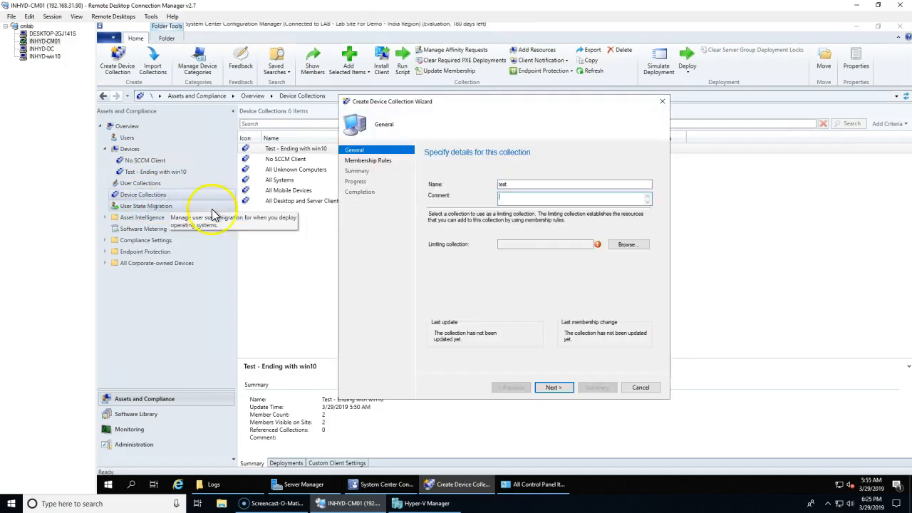
{"action": "left_click", "coordinate": [626, 244]}
{"action": "double_click", "coordinate": [483, 198]}
{"action": "left_click", "coordinate": [554, 391]}
Add a query rule named "test" and start a new simple value criterion in its query statement.
{"action": "left_click", "coordinate": [540, 283]}
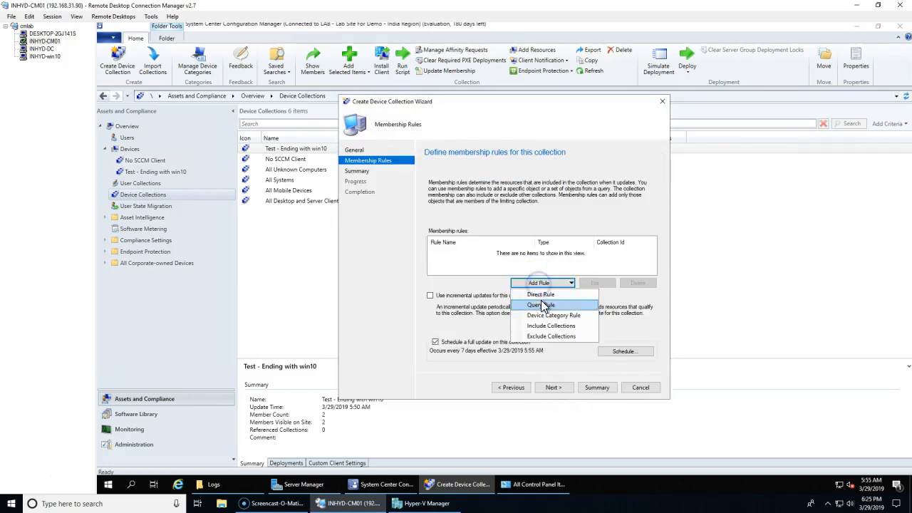
{"action": "left_click", "coordinate": [541, 300]}
{"action": "type", "text": "test"}
{"action": "left_click", "coordinate": [541, 222]}
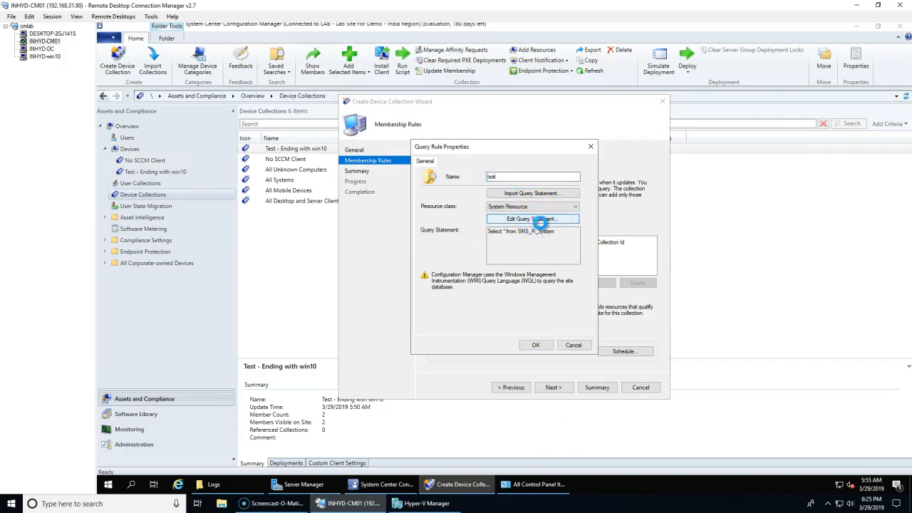
{"action": "left_click", "coordinate": [446, 161]}
{"action": "left_click", "coordinate": [521, 204]}
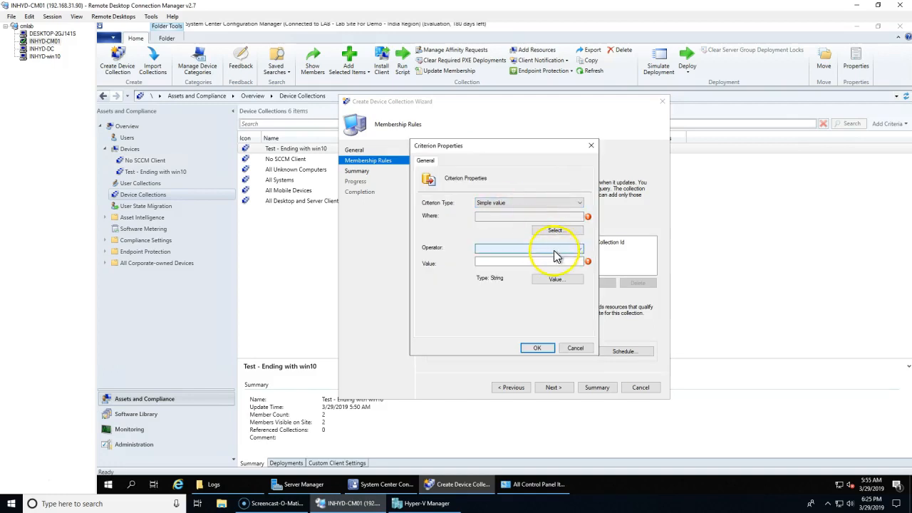
Look through the attribute classes offered for the new criterion, from 1394 Controller to Write Filter State History.
{"action": "left_click", "coordinate": [555, 230]}
{"action": "left_click", "coordinate": [505, 226]}
{"action": "scroll", "coordinate": [573, 381], "scroll_direction": "down", "scroll_amount": 20}
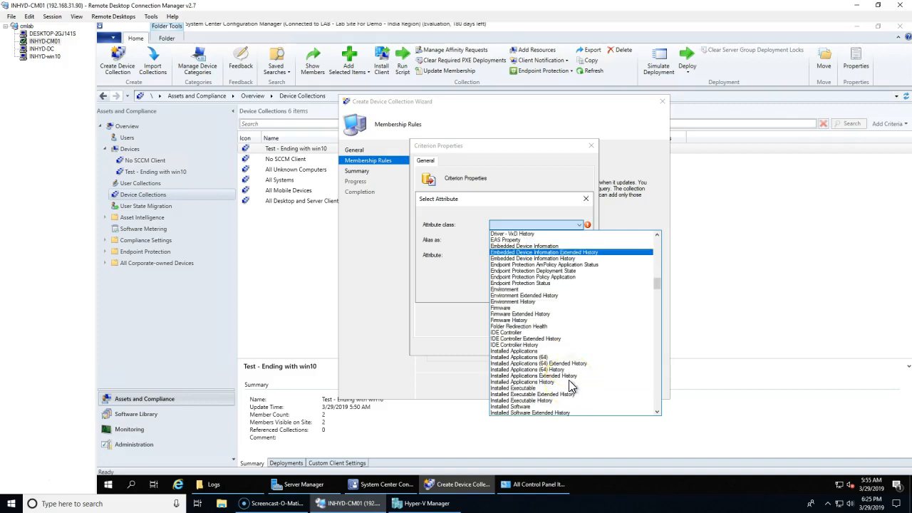
{"action": "scroll", "coordinate": [570, 385], "scroll_direction": "down", "scroll_amount": 15}
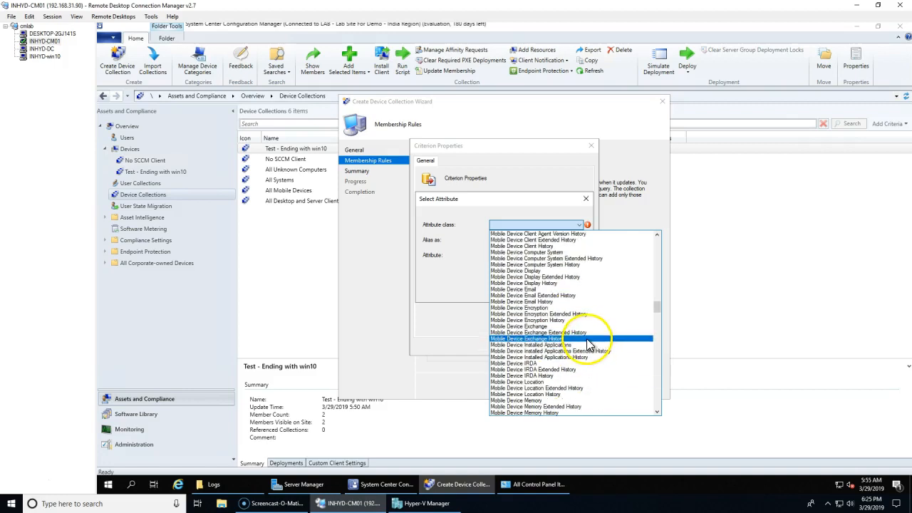
{"action": "left_click", "coordinate": [414, 253]}
{"action": "left_click", "coordinate": [517, 225]}
{"action": "mouse_move", "coordinate": [657, 240]}
{"action": "left_mouse_down"}
{"action": "mouse_move", "coordinate": [666, 406]}
{"action": "mouse_move", "coordinate": [656, 241]}
{"action": "left_mouse_up"}
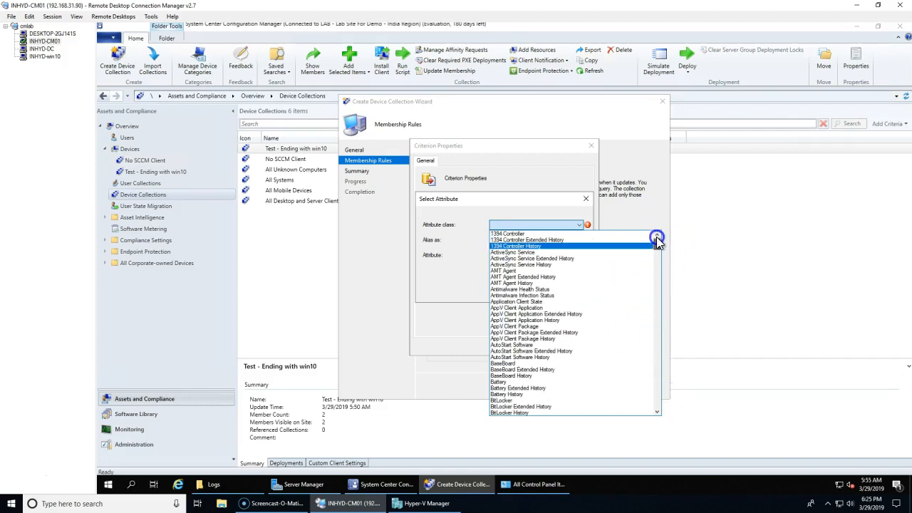
{"action": "left_click", "coordinate": [544, 205]}
{"action": "left_click", "coordinate": [579, 225]}
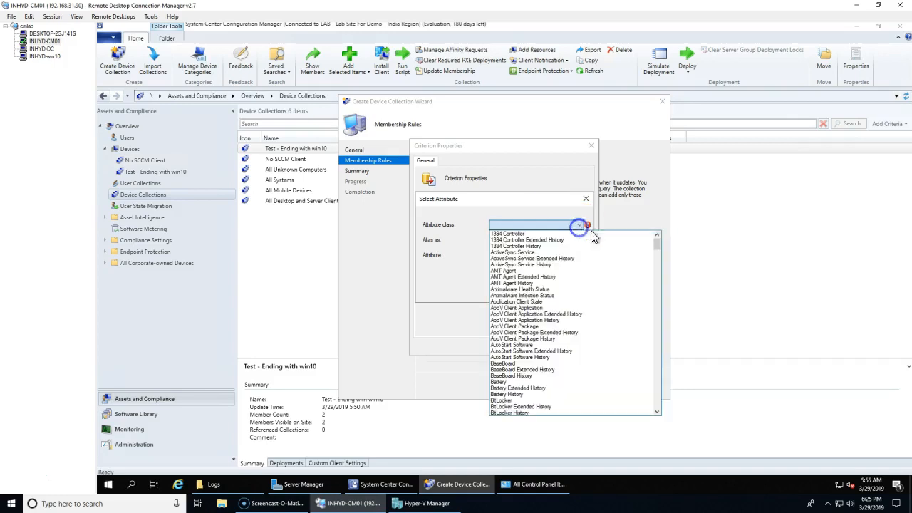
{"action": "left_click_drag", "start_coordinate": [656, 247], "coordinate": [674, 417]}
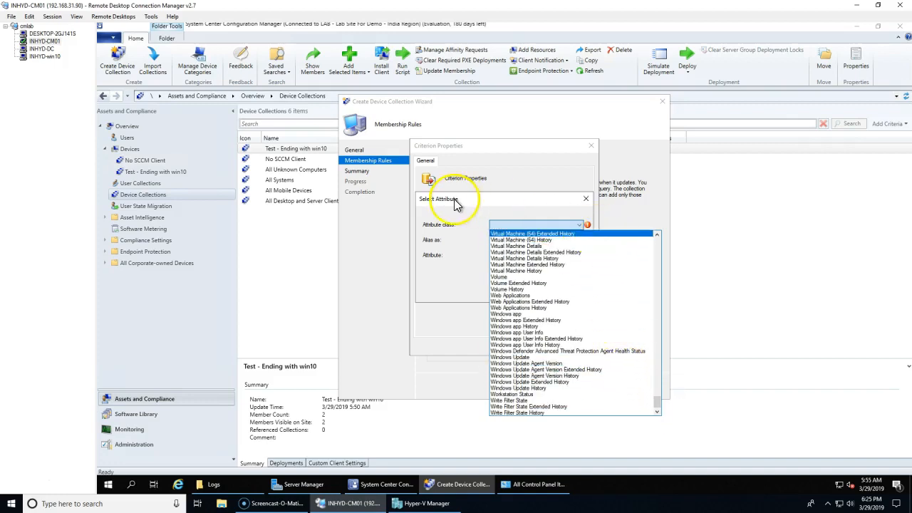
{"action": "left_click", "coordinate": [449, 224]}
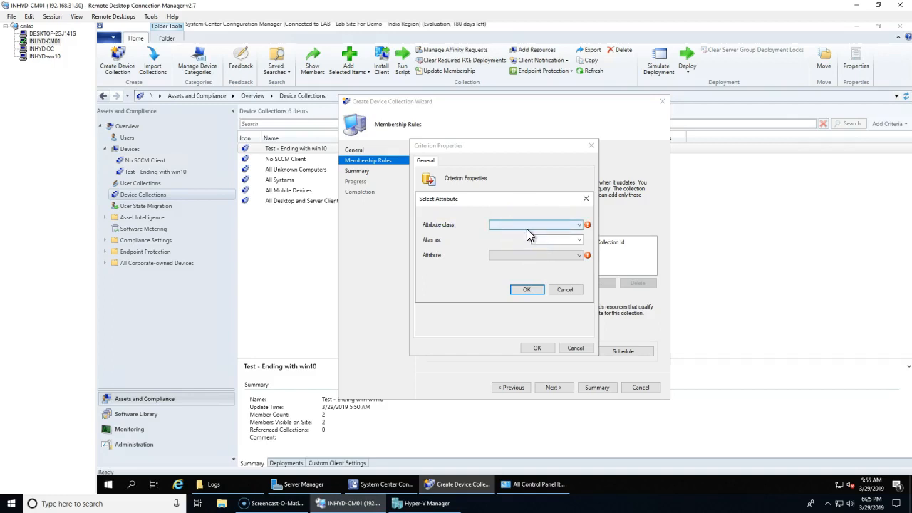
{"action": "left_click", "coordinate": [521, 231]}
{"action": "mouse_move", "coordinate": [653, 241]}
{"action": "left_mouse_down"}
{"action": "mouse_move", "coordinate": [654, 405]}
{"action": "mouse_move", "coordinate": [656, 233]}
{"action": "left_mouse_up"}
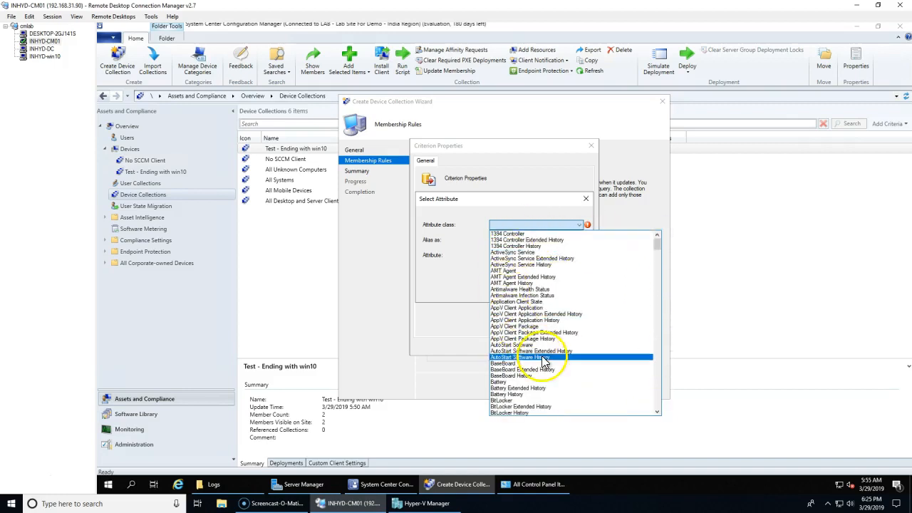
{"action": "scroll", "coordinate": [576, 275], "scroll_direction": "down", "scroll_amount": 2}
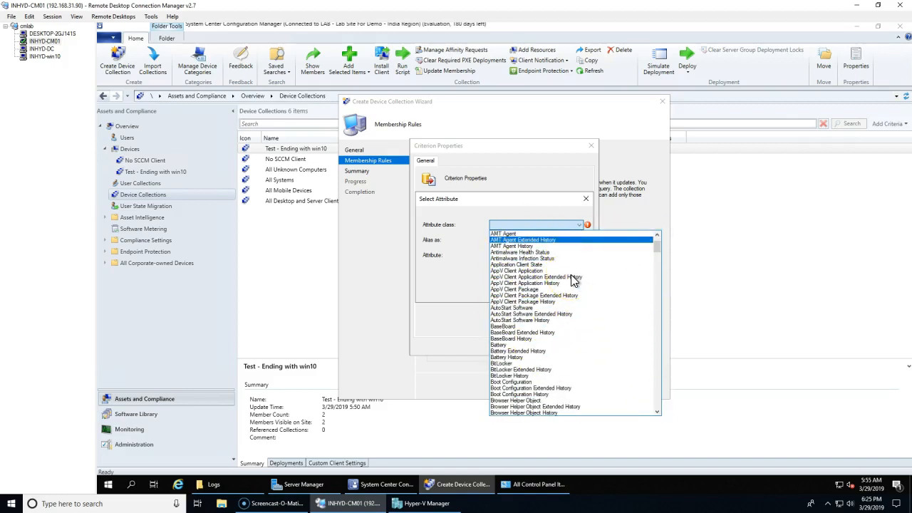
Open VbsEdit on the local computer in evaluation mode and expand WMI Classes in its Object Browser.
{"action": "left_click", "coordinate": [11, 503]}
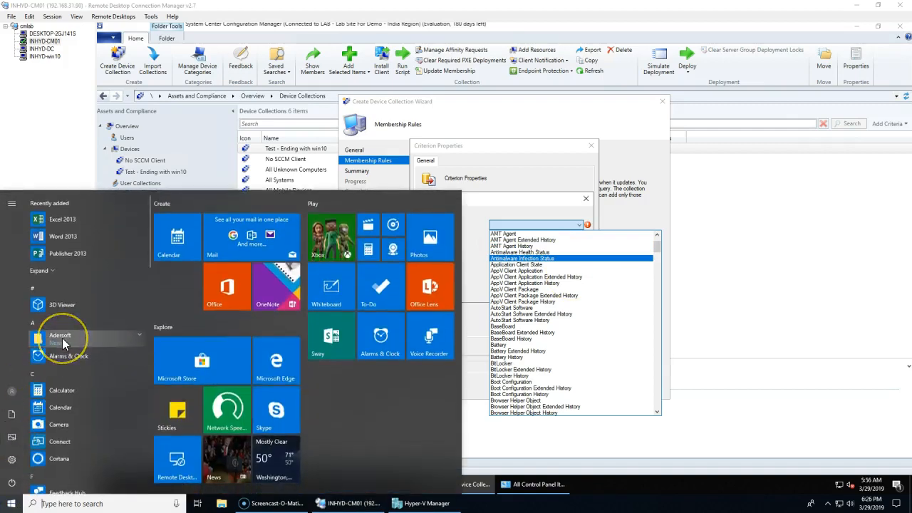
{"action": "scroll", "coordinate": [62, 338], "scroll_direction": "down", "scroll_amount": 5}
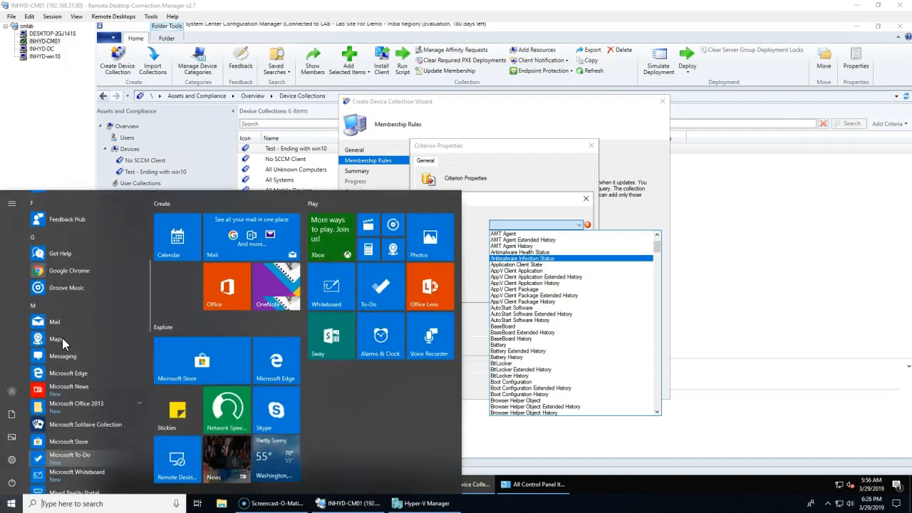
{"action": "scroll", "coordinate": [72, 342], "scroll_direction": "up", "scroll_amount": 3}
{"action": "scroll", "coordinate": [76, 363], "scroll_direction": "up", "scroll_amount": 3}
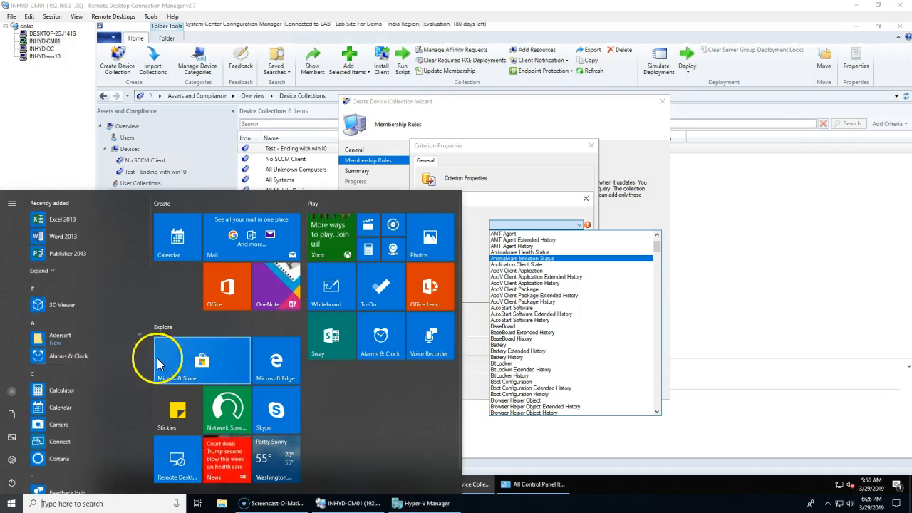
{"action": "left_click", "coordinate": [82, 356]}
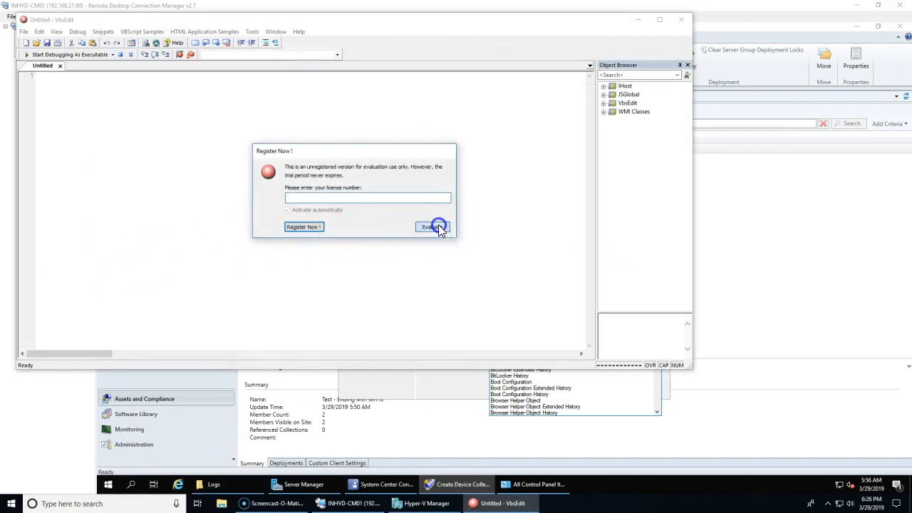
{"action": "left_click", "coordinate": [433, 226]}
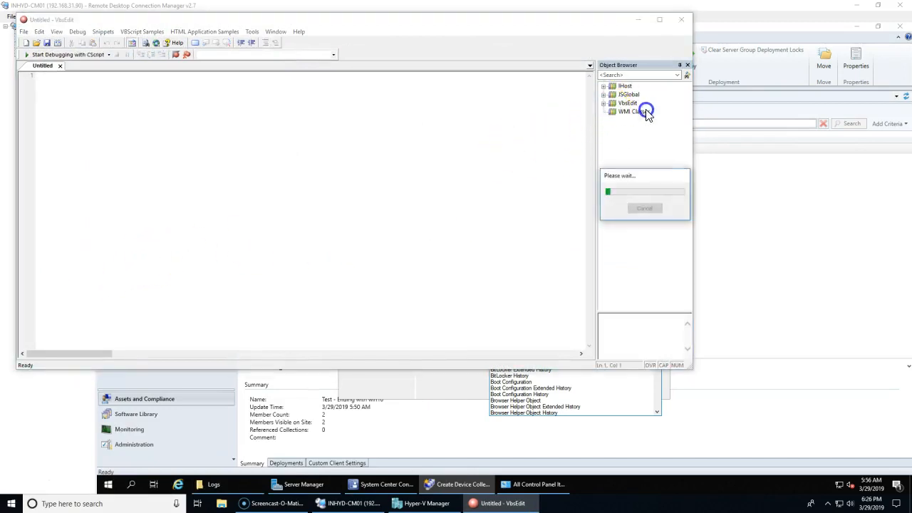
Maximize VbsEdit with a wider Object Browser and expand the Win32_BIOS class to view its properties.
{"action": "left_click", "coordinate": [661, 22]}
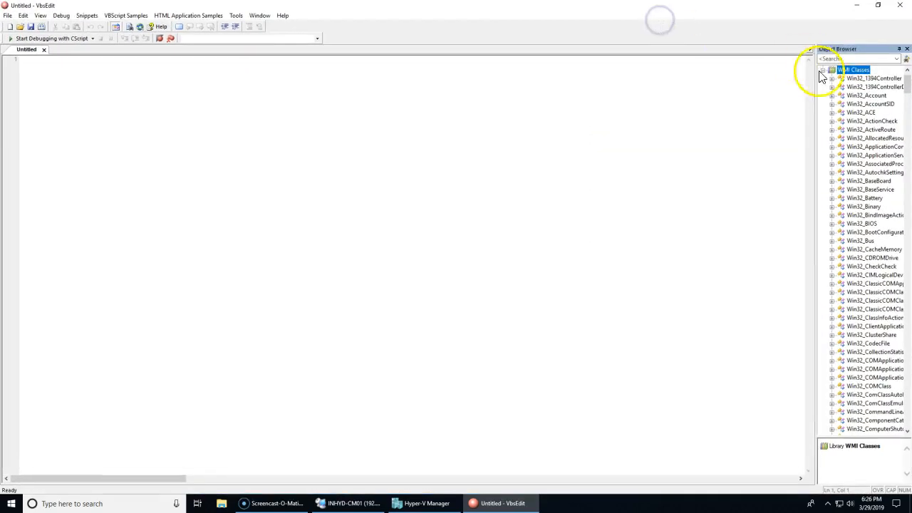
{"action": "left_click_drag", "start_coordinate": [812, 91], "coordinate": [442, 148]}
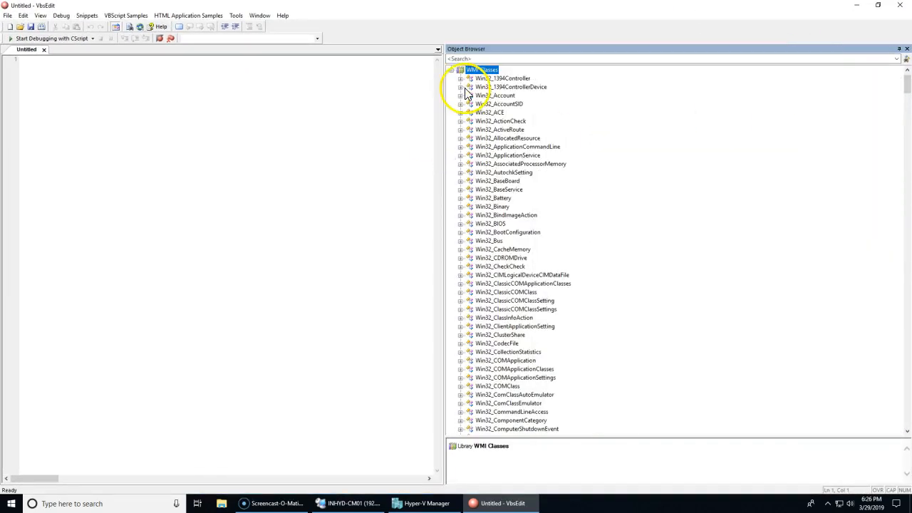
{"action": "left_click", "coordinate": [460, 223]}
{"action": "left_click", "coordinate": [492, 168]}
{"action": "scroll", "coordinate": [519, 204], "scroll_direction": "down", "scroll_amount": 2}
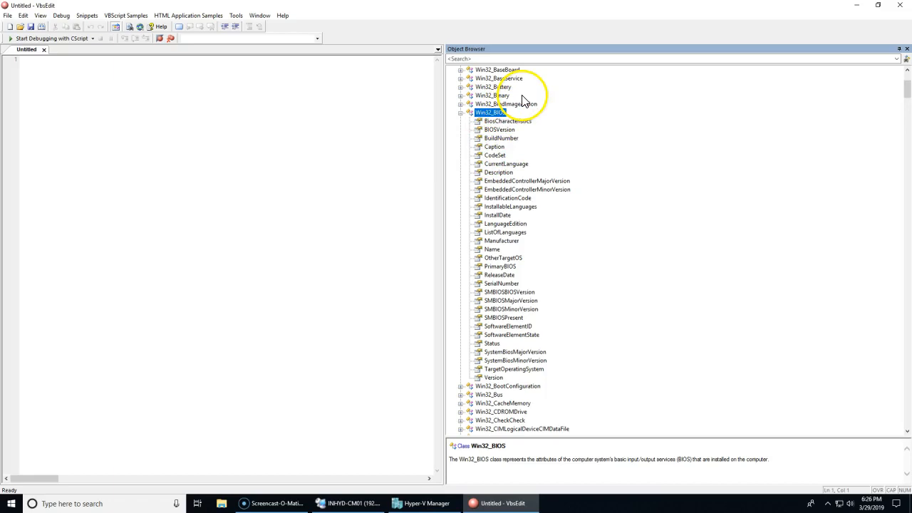
Examine the descriptions of Win32_BIOS properties such as BiosCharacteristics, Manufacturer, SMBIOSMajorVersion and EmbeddedControllerMinorVersion.
{"action": "left_click", "coordinate": [502, 124]}
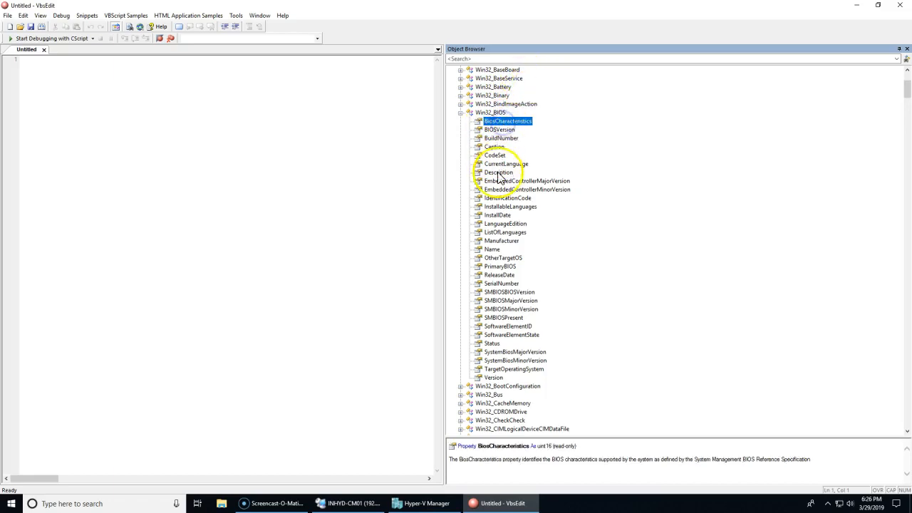
{"action": "left_click", "coordinate": [501, 240]}
{"action": "left_click", "coordinate": [507, 300]}
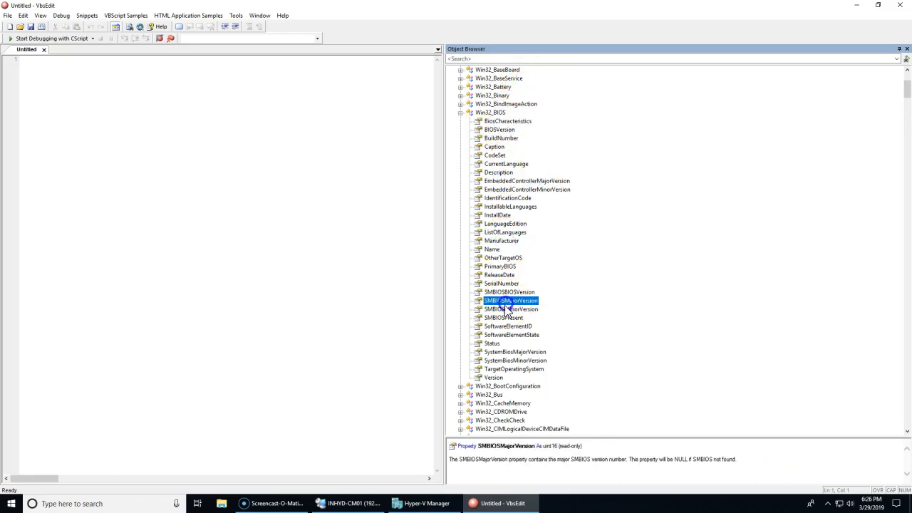
{"action": "left_click", "coordinate": [493, 147]}
{"action": "left_click", "coordinate": [493, 191]}
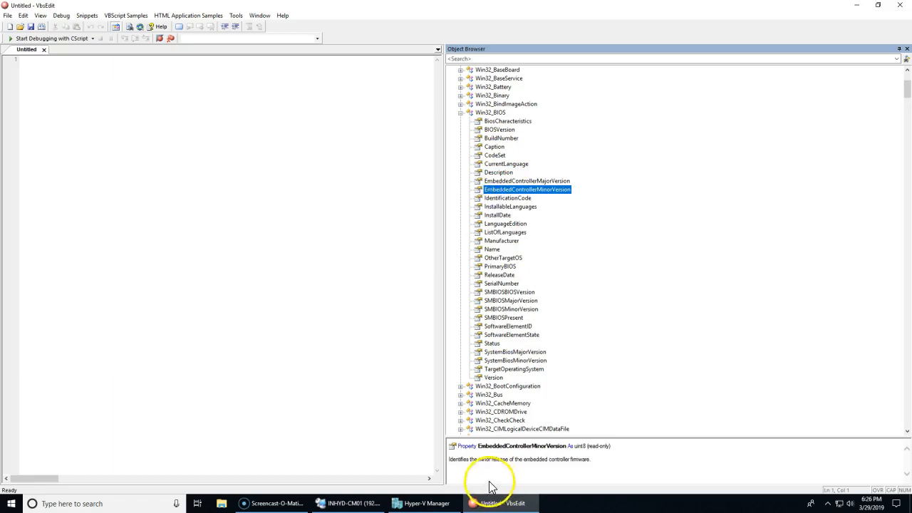
{"action": "left_click_drag", "start_coordinate": [448, 459], "coordinate": [609, 459]}
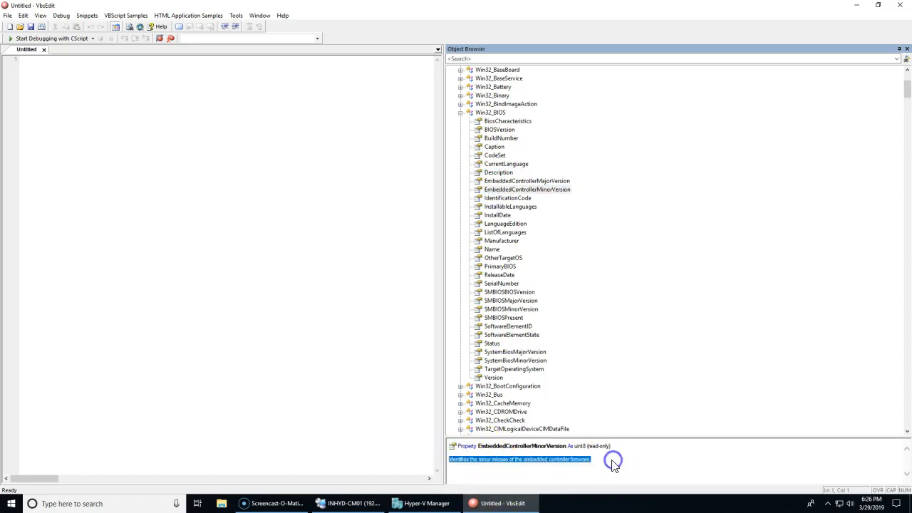
{"action": "left_click", "coordinate": [613, 464]}
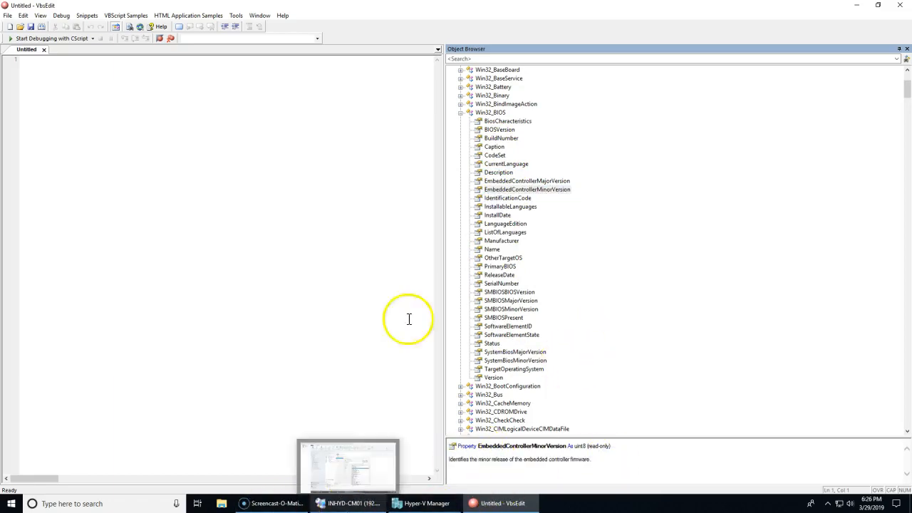
Switch back to the INHYD-CM01 remote session and choose PC BIOS as the criterion's attribute class.
{"action": "left_click", "coordinate": [499, 113]}
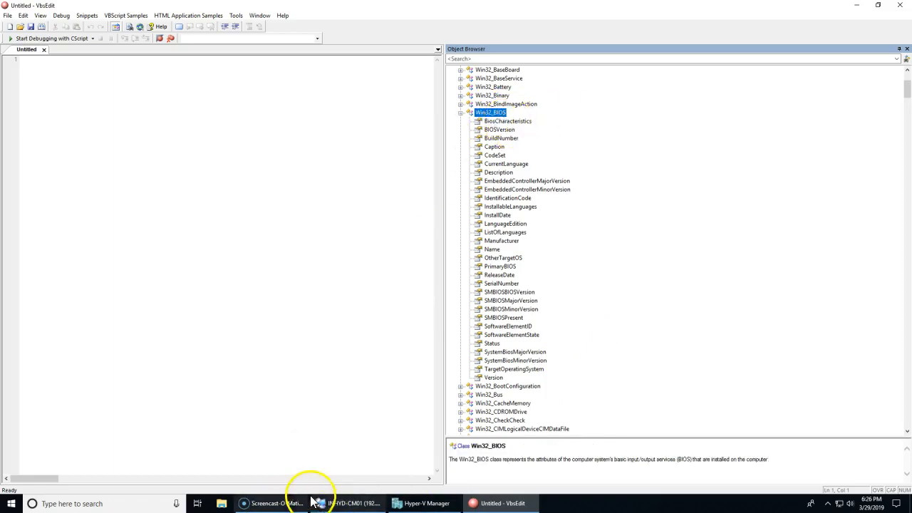
{"action": "left_click", "coordinate": [353, 503]}
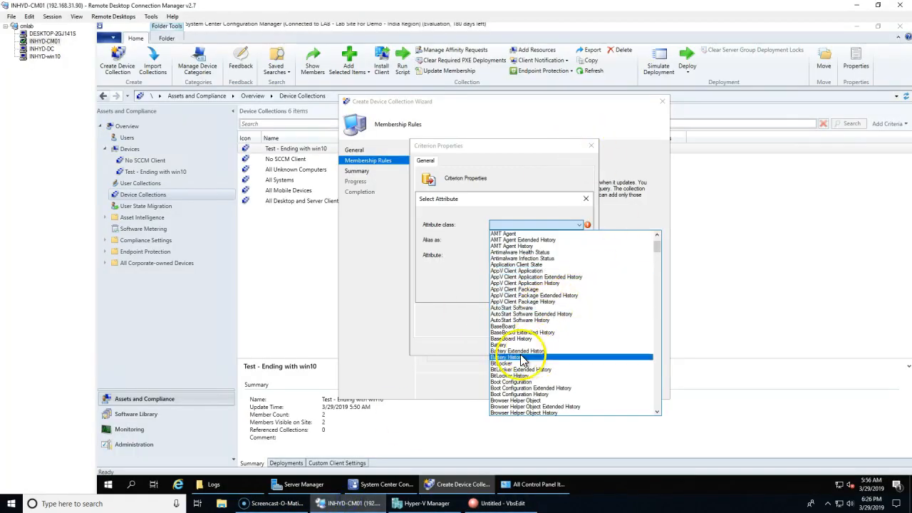
{"action": "scroll", "coordinate": [527, 342], "scroll_direction": "down", "scroll_amount": 6}
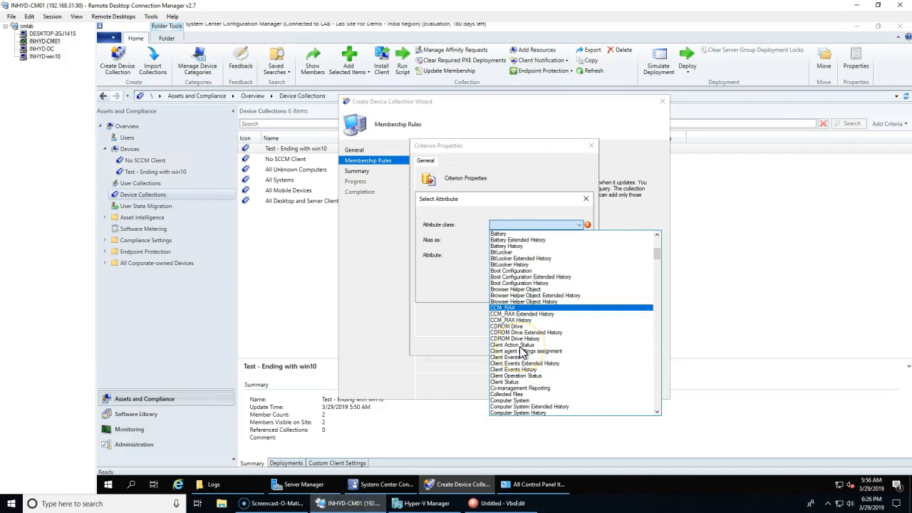
{"action": "scroll", "coordinate": [521, 348], "scroll_direction": "up", "scroll_amount": 2}
{"action": "scroll", "coordinate": [550, 369], "scroll_direction": "down", "scroll_amount": 6}
{"action": "scroll", "coordinate": [553, 376], "scroll_direction": "down", "scroll_amount": 20}
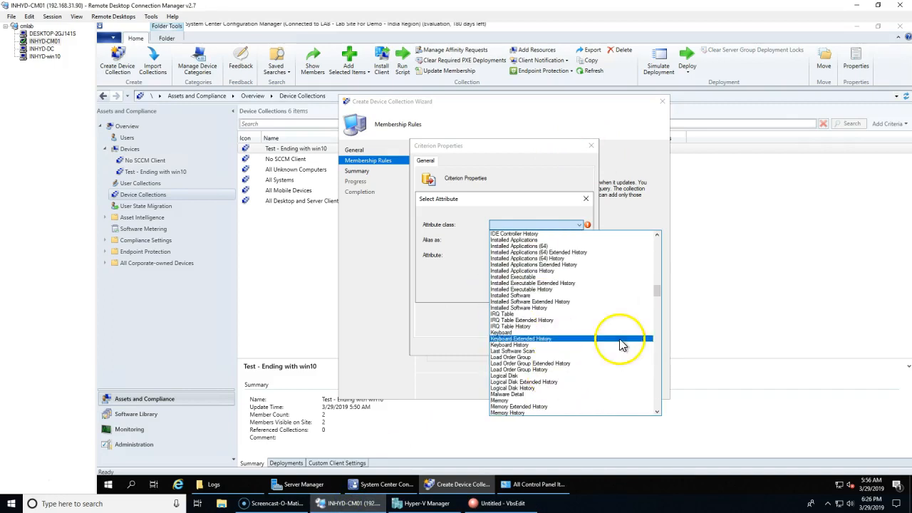
{"action": "left_click_drag", "start_coordinate": [659, 301], "coordinate": [666, 350]}
{"action": "scroll", "coordinate": [609, 347], "scroll_direction": "up", "scroll_amount": 5}
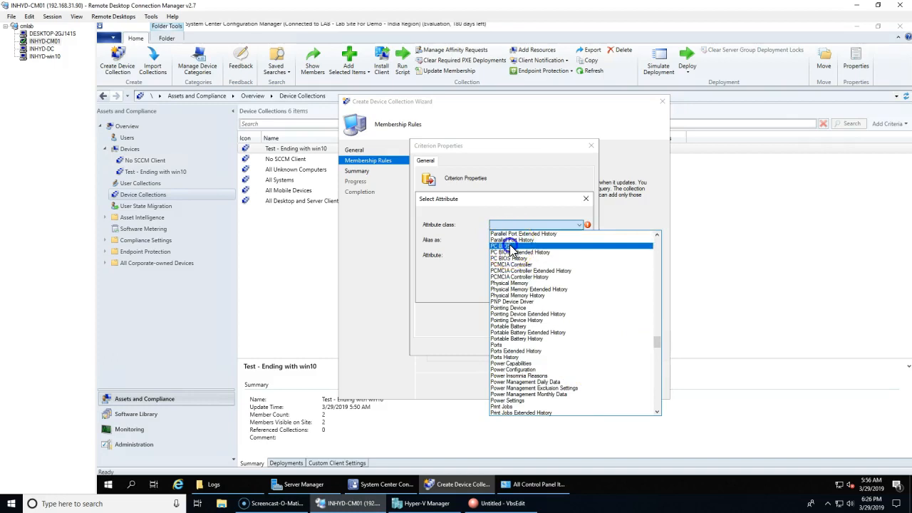
{"action": "left_click", "coordinate": [555, 246]}
Compare the attributes offered for the PC BIOS class with the properties of Win32_BIOS in VbsEdit.
{"action": "left_click", "coordinate": [572, 258]}
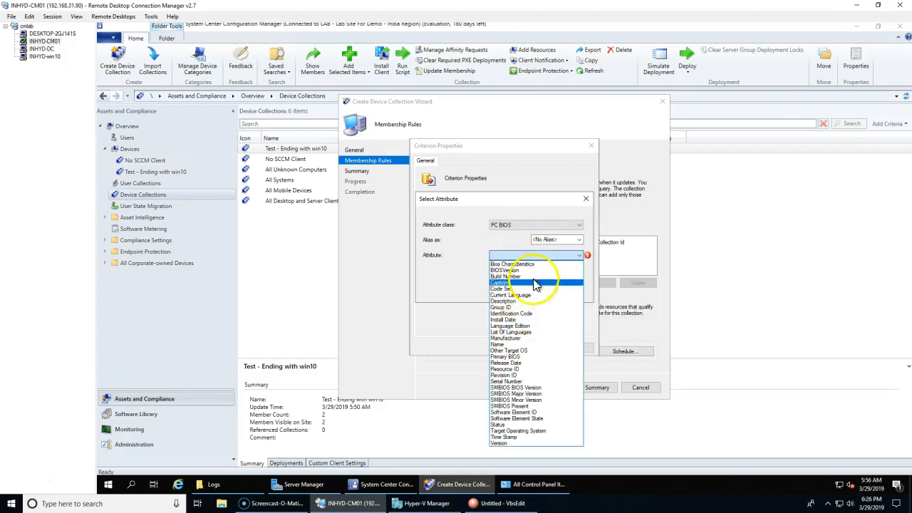
{"action": "left_click", "coordinate": [503, 502]}
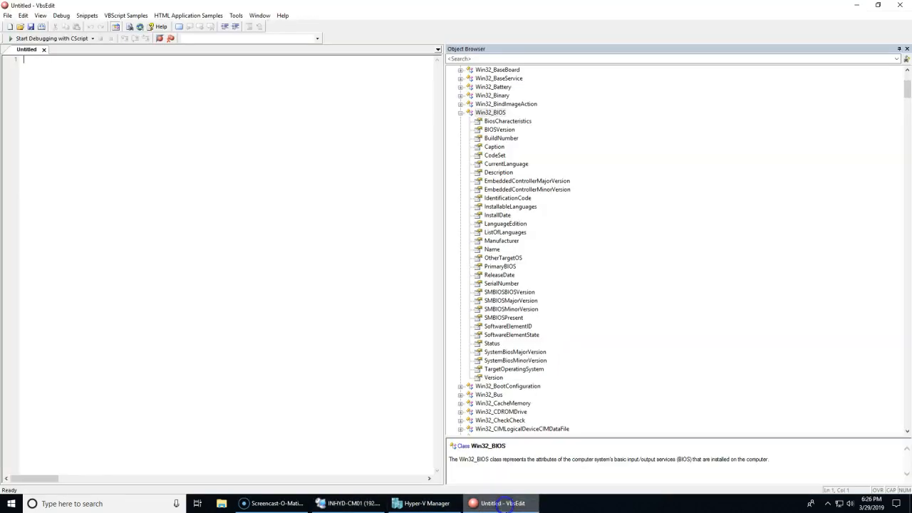
{"action": "left_click", "coordinate": [492, 113]}
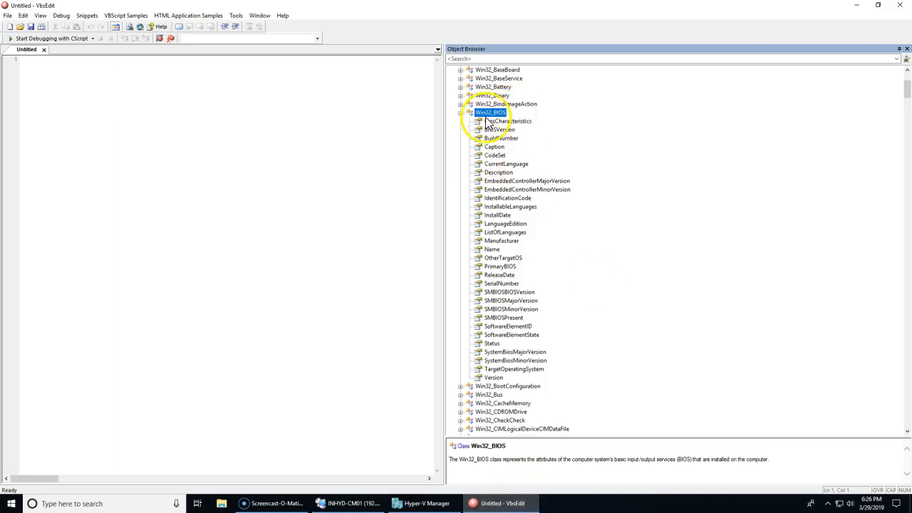
{"action": "mouse_move", "coordinate": [521, 505]}
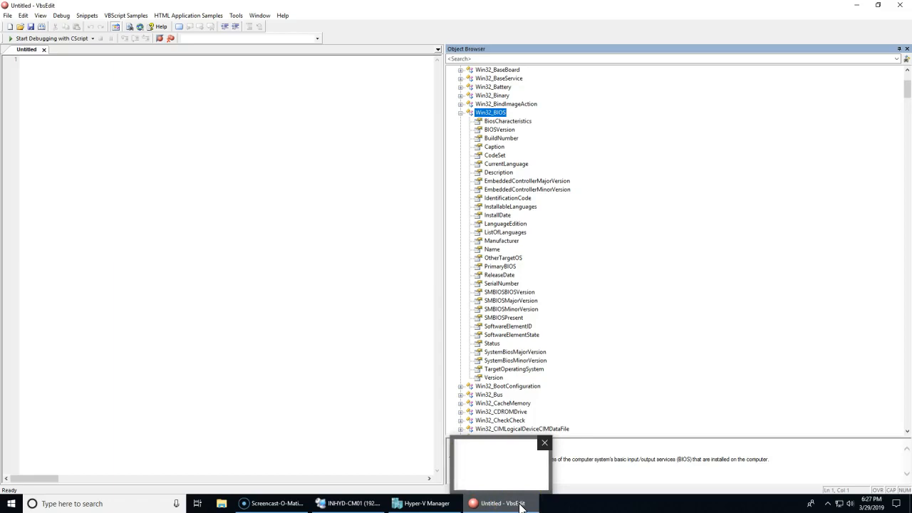
{"action": "left_click", "coordinate": [521, 504]}
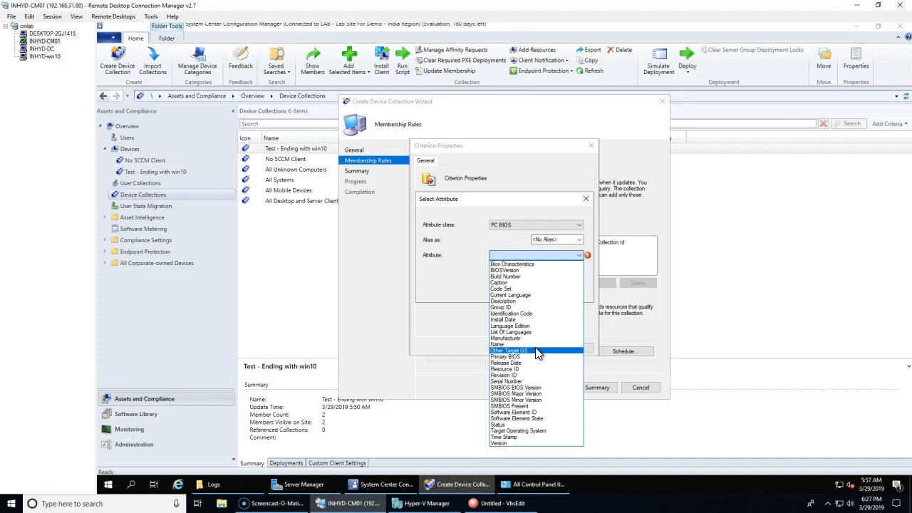
{"action": "left_click", "coordinate": [475, 247]}
{"action": "left_click", "coordinate": [458, 254]}
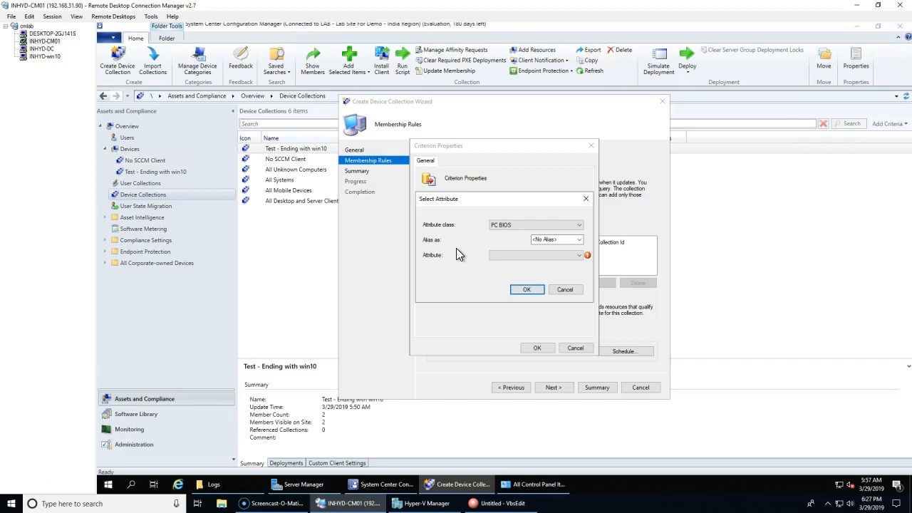
{"action": "left_click", "coordinate": [524, 255]}
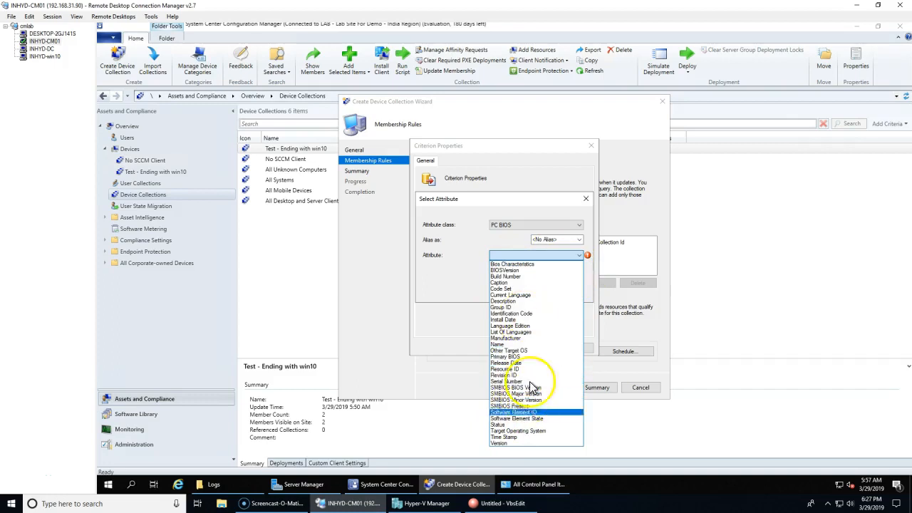
{"action": "left_click", "coordinate": [451, 243]}
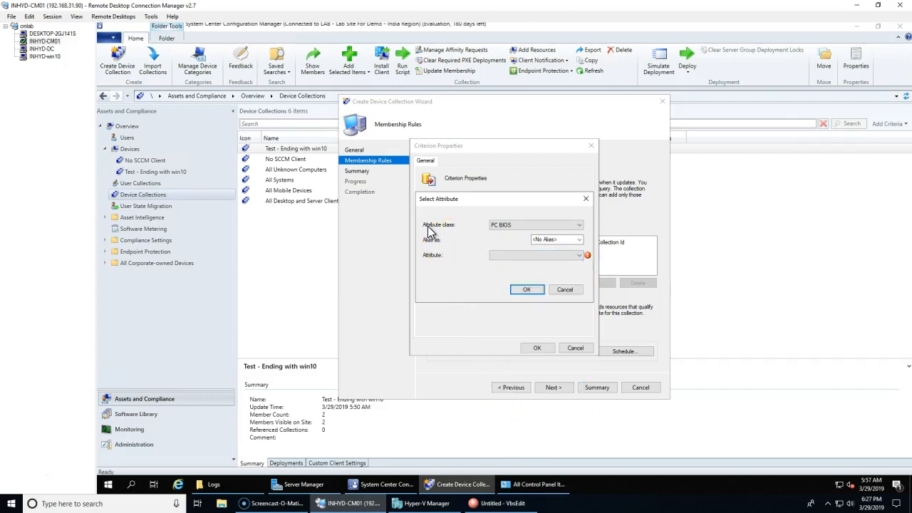
Read the OtherTargetOS description under Win32_BIOS in VbsEdit and match the remaining properties against the PC BIOS attribute list.
{"action": "left_click", "coordinate": [507, 503]}
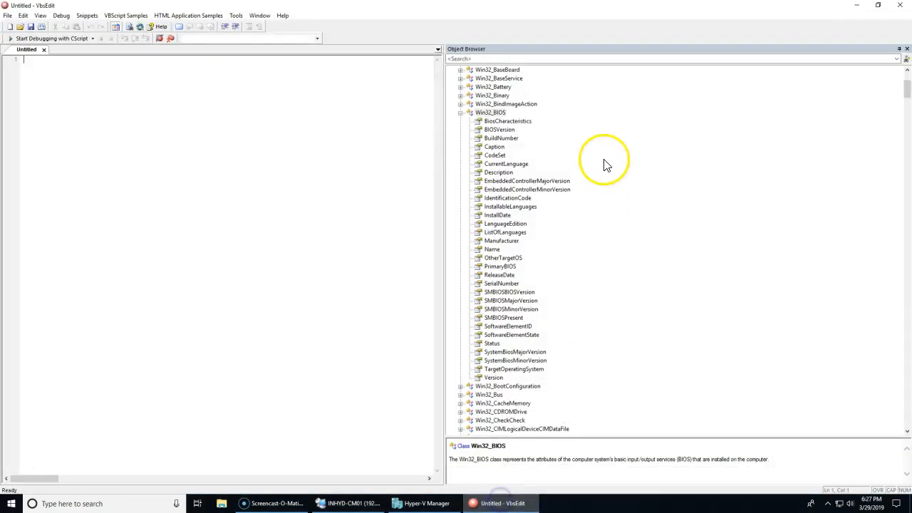
{"action": "left_click", "coordinate": [490, 114]}
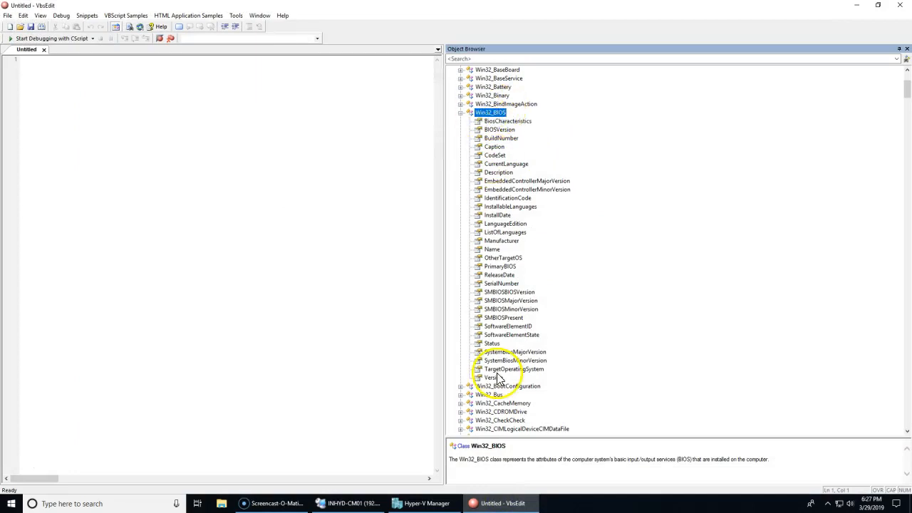
{"action": "left_click", "coordinate": [499, 257]}
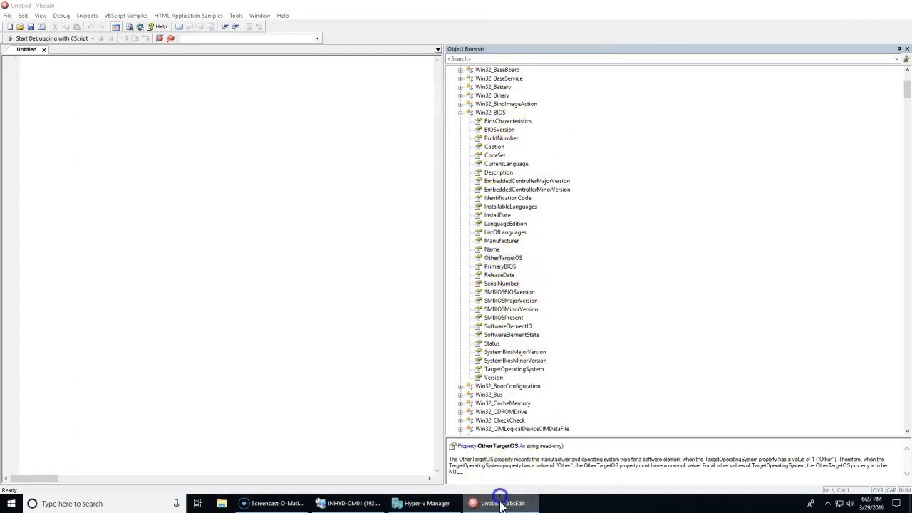
{"action": "left_click", "coordinate": [499, 503]}
{"action": "left_click", "coordinate": [530, 255]}
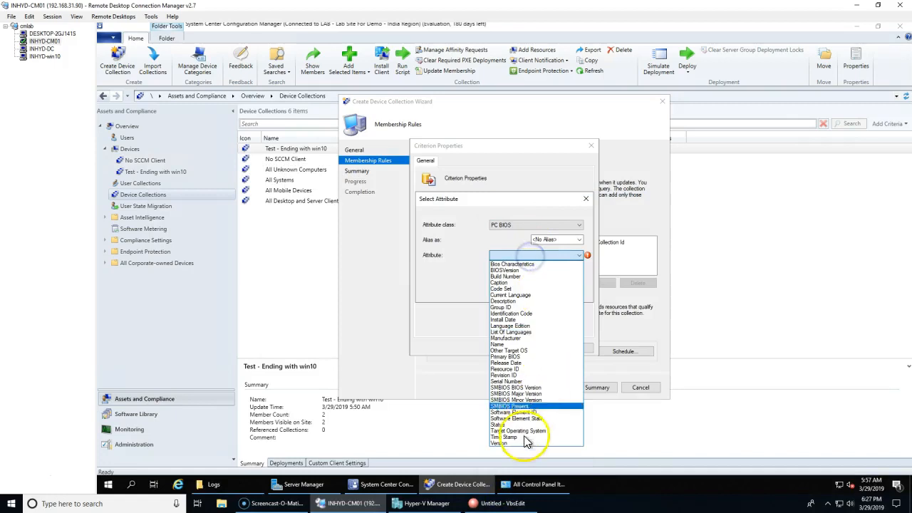
{"action": "left_click", "coordinate": [502, 503]}
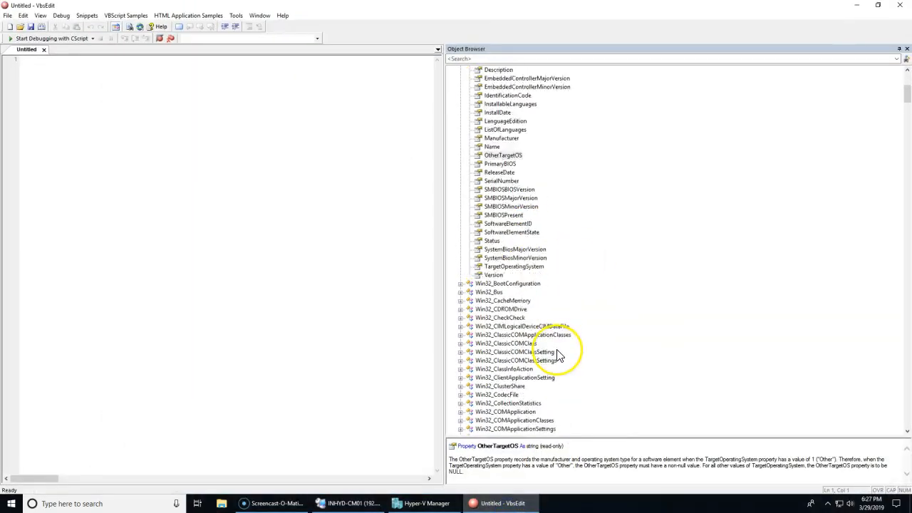
{"action": "scroll", "coordinate": [559, 355], "scroll_direction": "up", "scroll_amount": 5}
{"action": "scroll", "coordinate": [560, 355], "scroll_direction": "down", "scroll_amount": 1}
{"action": "left_click", "coordinate": [502, 503]}
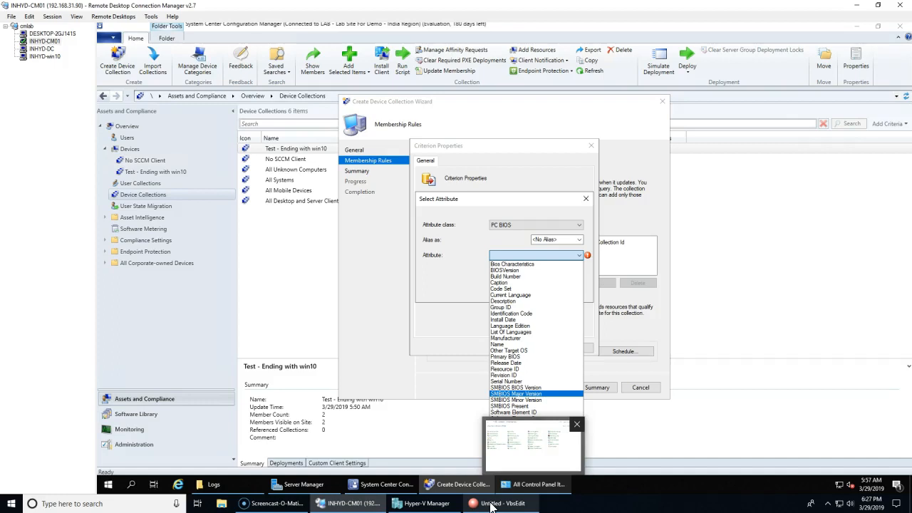
Look through the attribute classes around PC BIOS, such as Operating System and Physical Memory, keeping PC BIOS selected.
{"action": "left_click", "coordinate": [511, 229]}
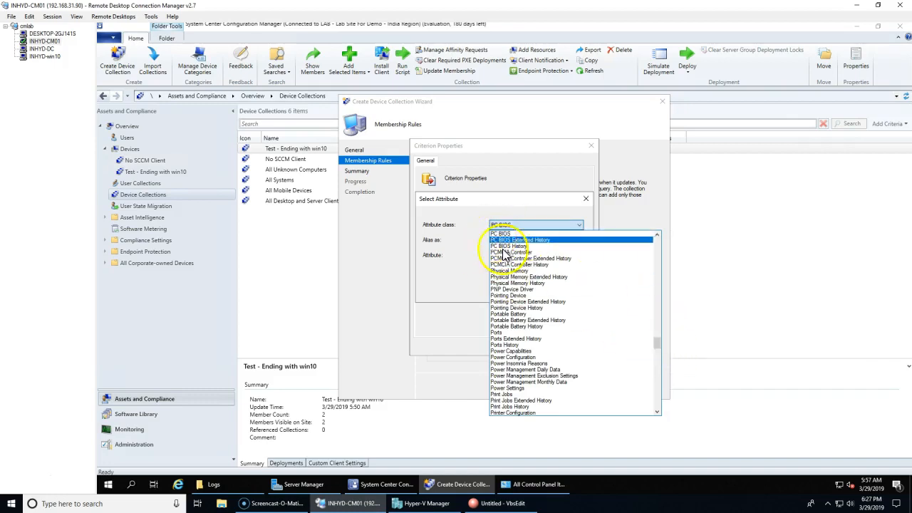
{"action": "scroll", "coordinate": [505, 255], "scroll_direction": "up", "scroll_amount": 2}
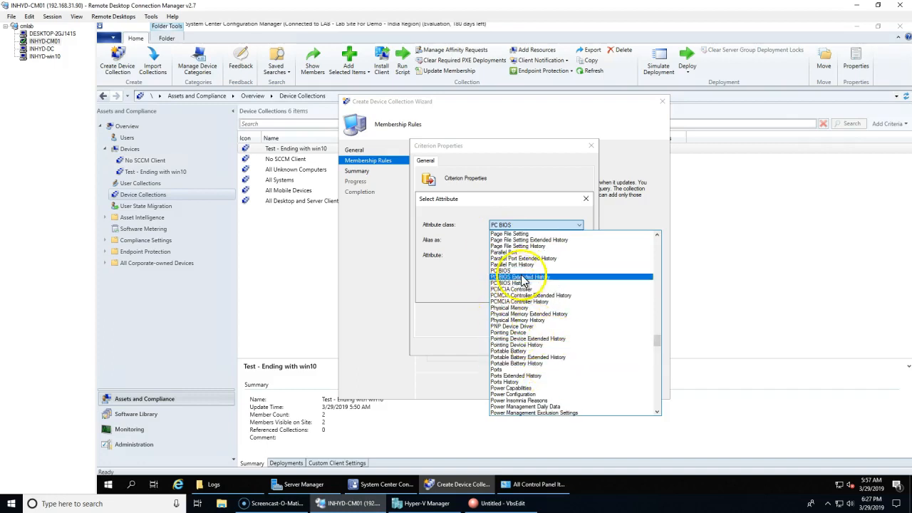
{"action": "scroll", "coordinate": [563, 398], "scroll_direction": "up", "scroll_amount": 8}
{"action": "scroll", "coordinate": [563, 399], "scroll_direction": "down", "scroll_amount": 9}
{"action": "scroll", "coordinate": [533, 300], "scroll_direction": "up", "scroll_amount": 6}
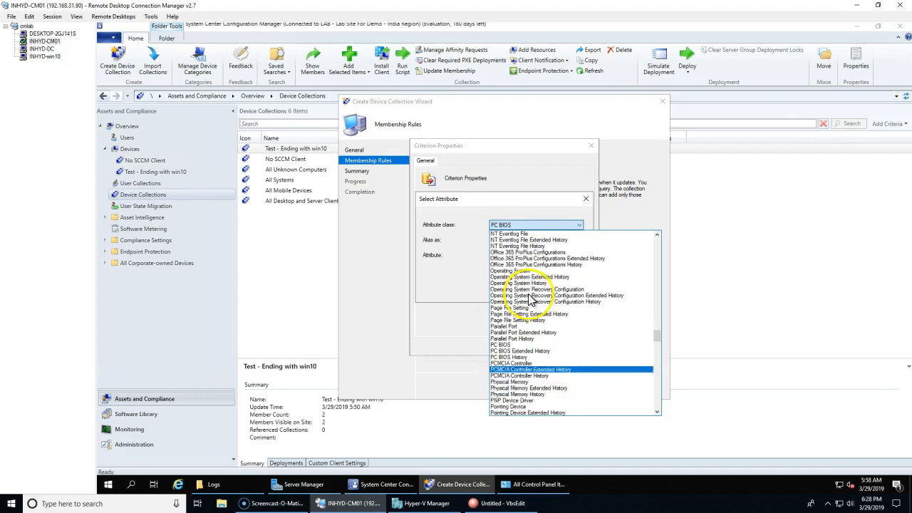
{"action": "left_click", "coordinate": [421, 249]}
Check the BIOSVersion property description in VbsEdit and set the criterion's attribute to BIOSVersion.
{"action": "left_click", "coordinate": [516, 254]}
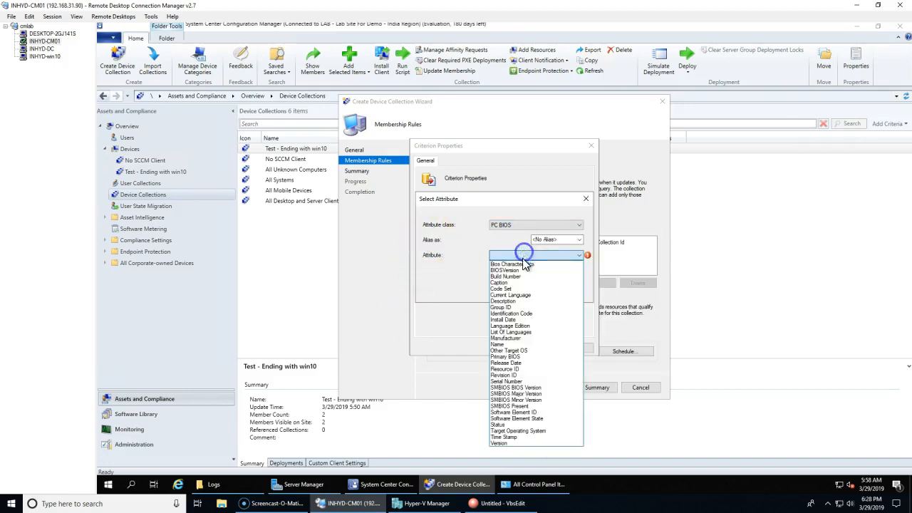
{"action": "left_click", "coordinate": [506, 505]}
{"action": "left_click", "coordinate": [499, 130]}
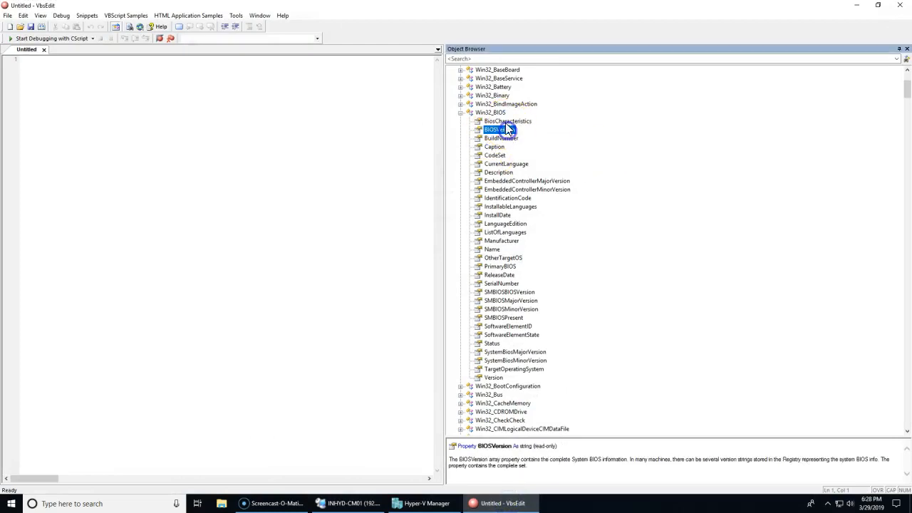
{"action": "left_click", "coordinate": [507, 503]}
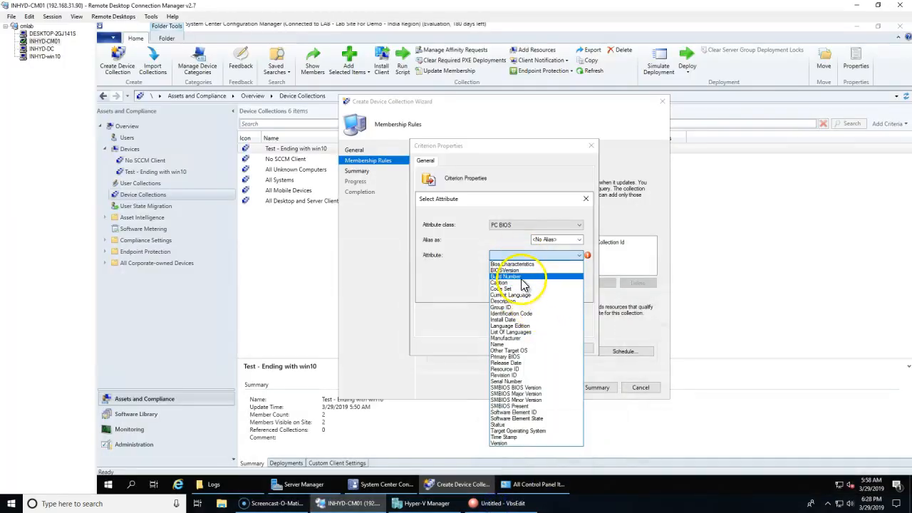
{"action": "left_click", "coordinate": [507, 271]}
{"action": "left_click", "coordinate": [531, 290]}
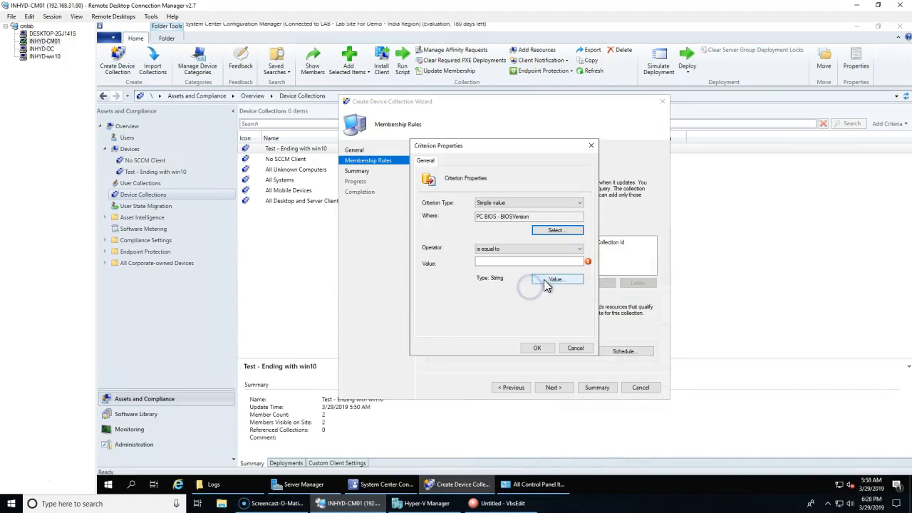
Examine the values available for the BIOSVersion criterion and close the list without choosing one.
{"action": "left_click", "coordinate": [551, 279]}
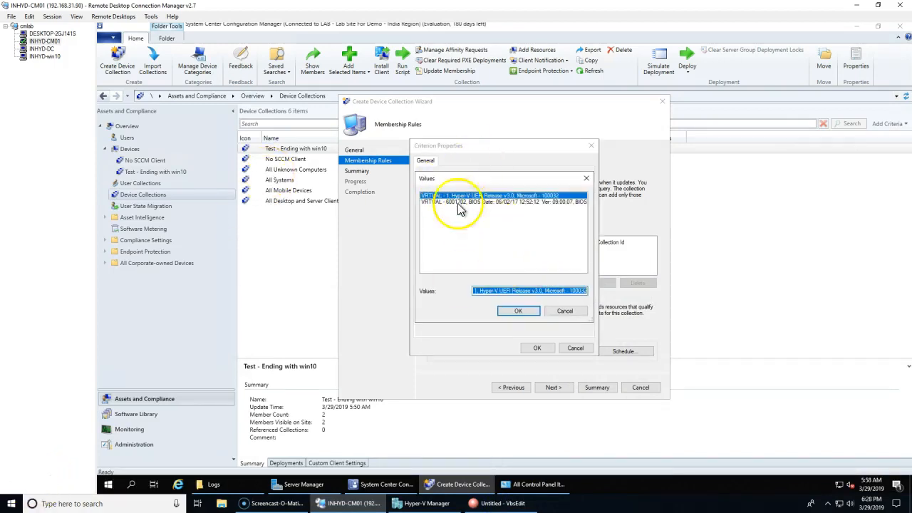
{"action": "left_click_drag", "start_coordinate": [468, 187], "coordinate": [275, 173]}
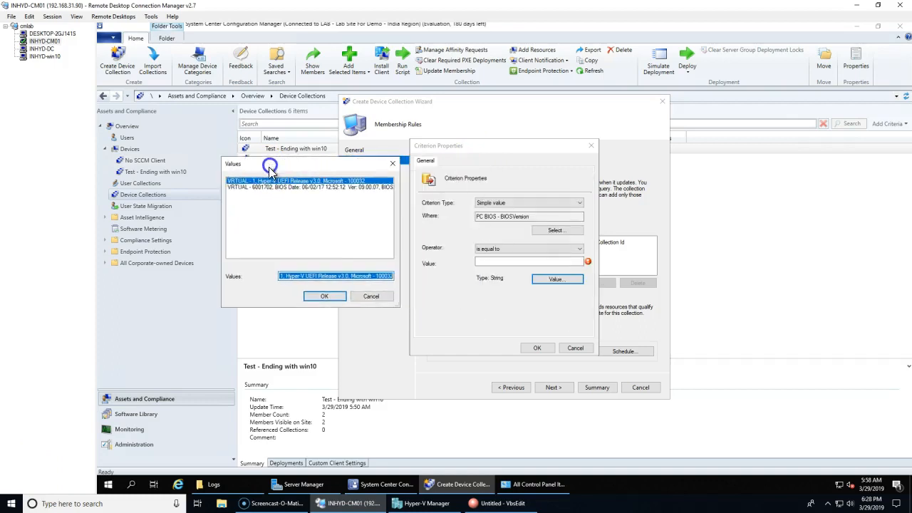
{"action": "left_click", "coordinate": [278, 187]}
{"action": "left_click", "coordinate": [280, 182]}
{"action": "left_click", "coordinate": [284, 187]}
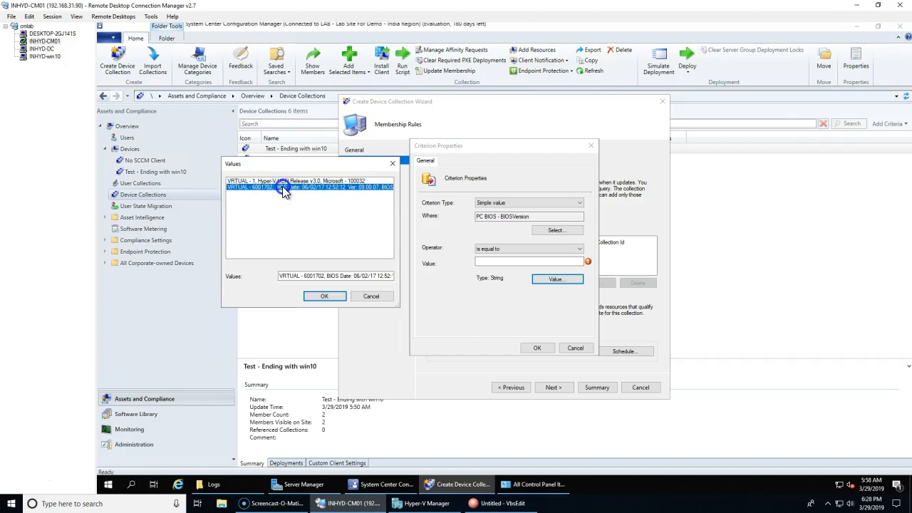
{"action": "left_click", "coordinate": [372, 298]}
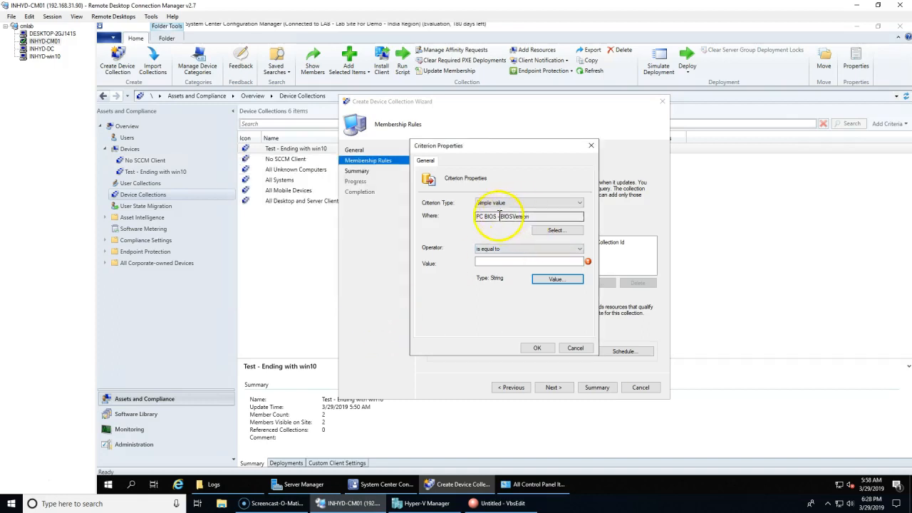
Reopen the criterion's attribute selection, reread the BIOSVersion description in VbsEdit, and keep PC BIOS - BIOSVersion.
{"action": "left_click", "coordinate": [549, 230]}
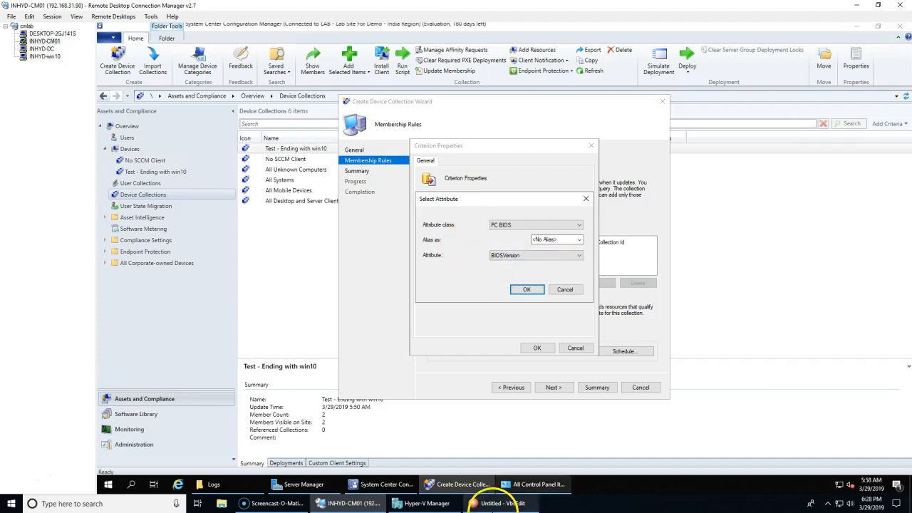
{"action": "left_click", "coordinate": [499, 503]}
{"action": "left_click", "coordinate": [498, 130]}
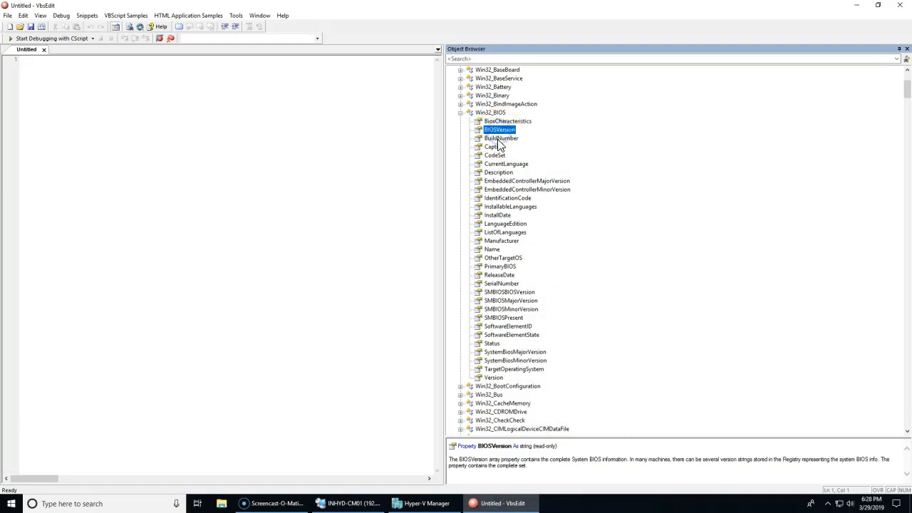
{"action": "right_click", "coordinate": [505, 131]}
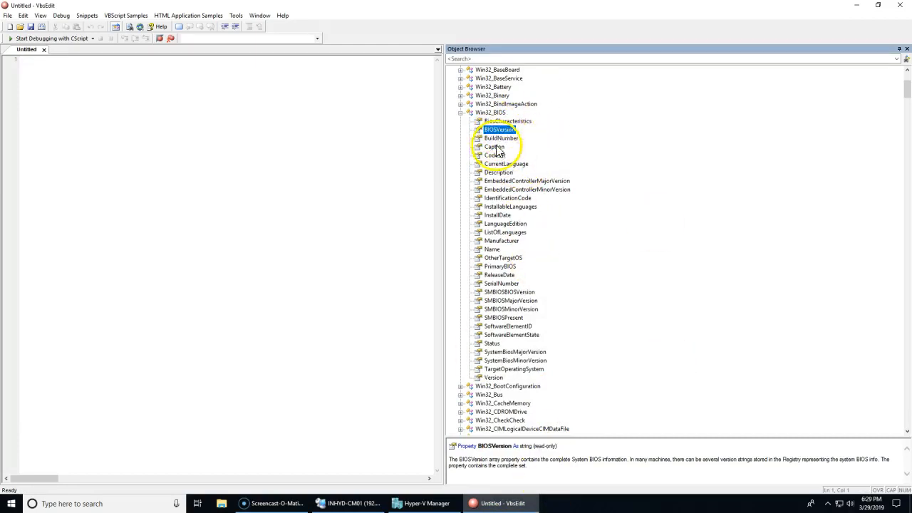
{"action": "left_click", "coordinate": [502, 502]}
{"action": "left_click", "coordinate": [533, 297]}
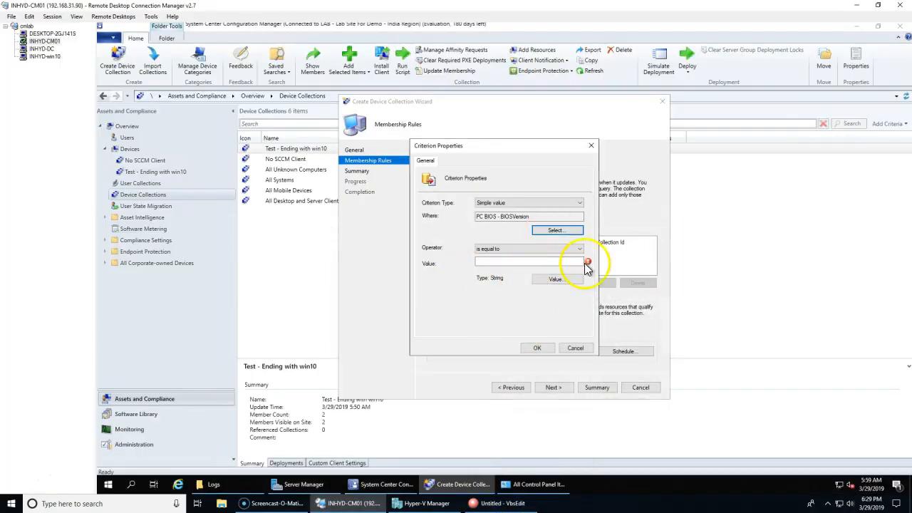
Set the BIOSVersion criterion's value to the listed VRTUAL - 1, Hyper-V UEFI Release v3.0, Microsoft - 100032 entry and accept the criterion.
{"action": "left_click", "coordinate": [566, 280]}
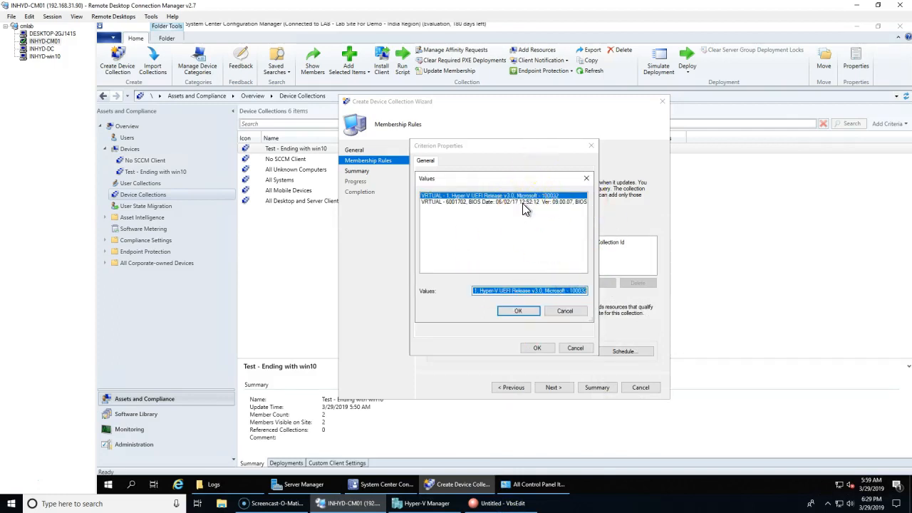
{"action": "left_click", "coordinate": [527, 312]}
{"action": "left_click_drag", "start_coordinate": [501, 221], "coordinate": [527, 225]}
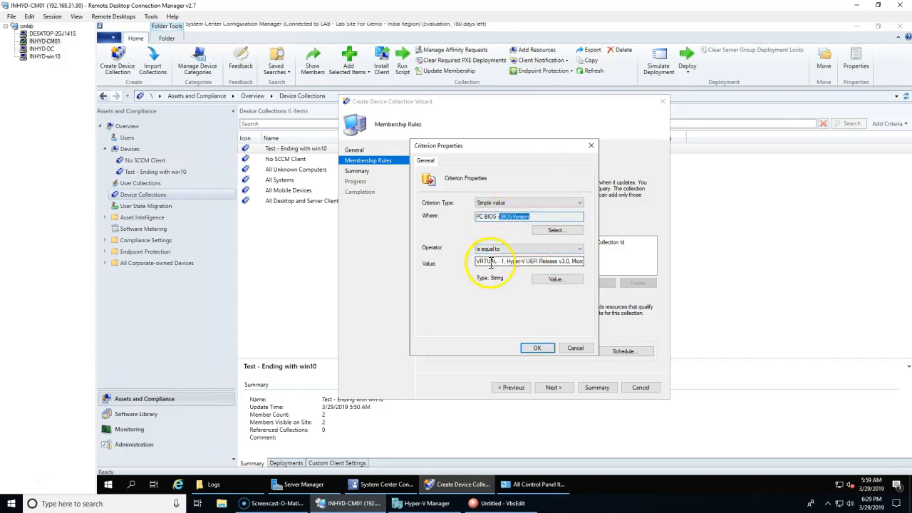
{"action": "left_click_drag", "start_coordinate": [479, 261], "coordinate": [598, 280]}
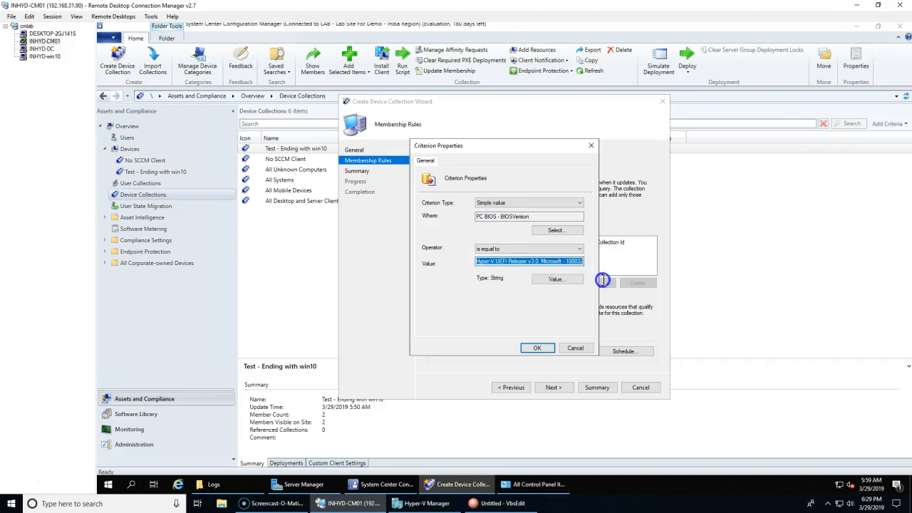
{"action": "left_click", "coordinate": [540, 348]}
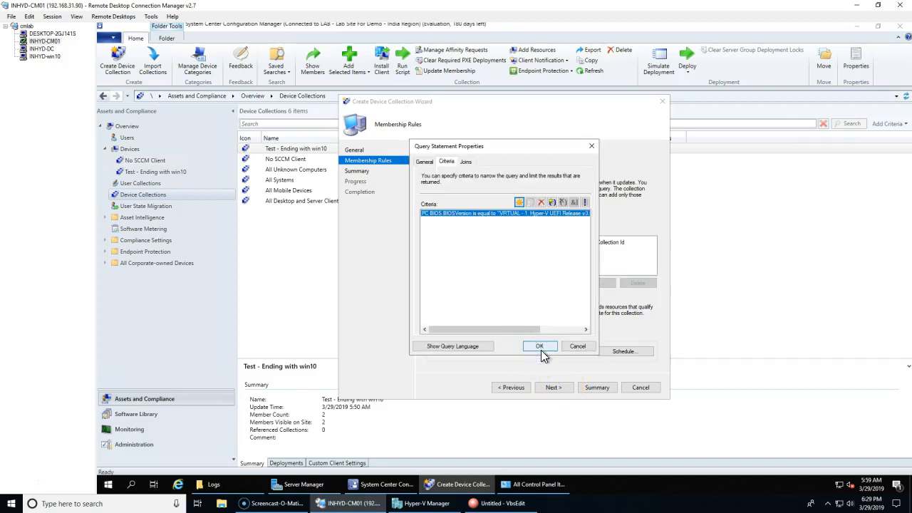
Save the query rule named test and complete the wizard to create the test device collection.
{"action": "left_click", "coordinate": [540, 347]}
{"action": "left_click", "coordinate": [539, 347]}
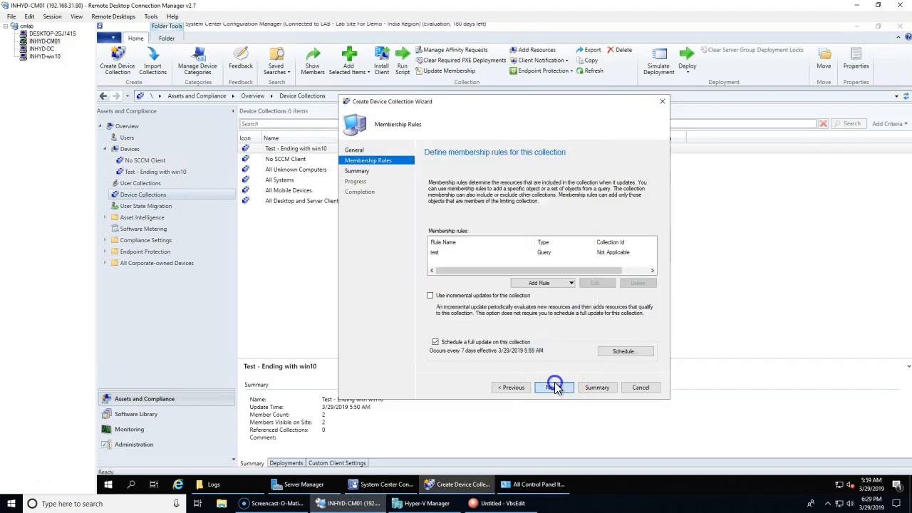
{"action": "left_click", "coordinate": [555, 386]}
{"action": "left_click", "coordinate": [554, 387]}
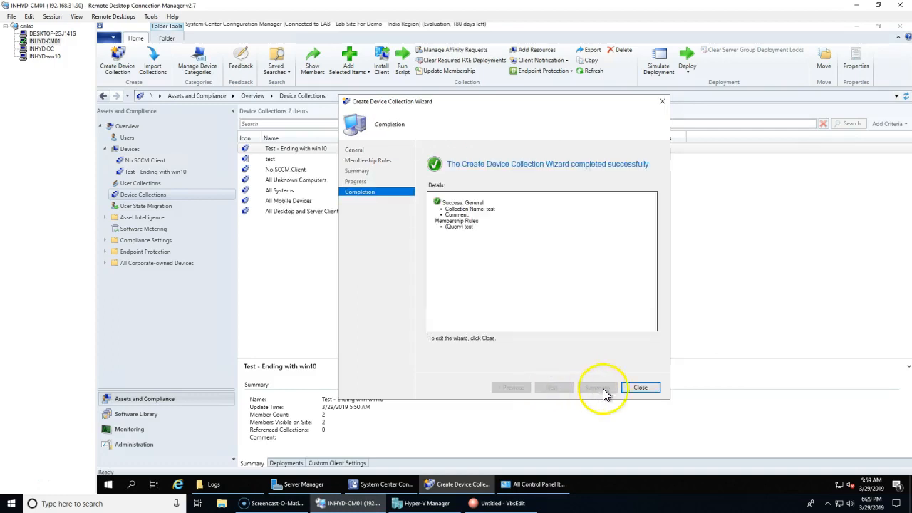
{"action": "left_click", "coordinate": [640, 387]}
Refresh the new test collection and update its membership, accepting the confirmation.
{"action": "left_click", "coordinate": [275, 159]}
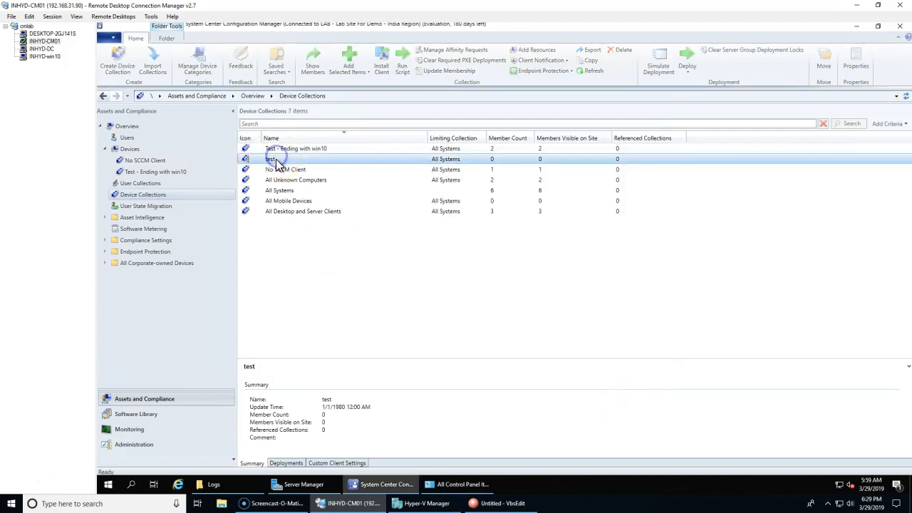
{"action": "right_click", "coordinate": [276, 161]}
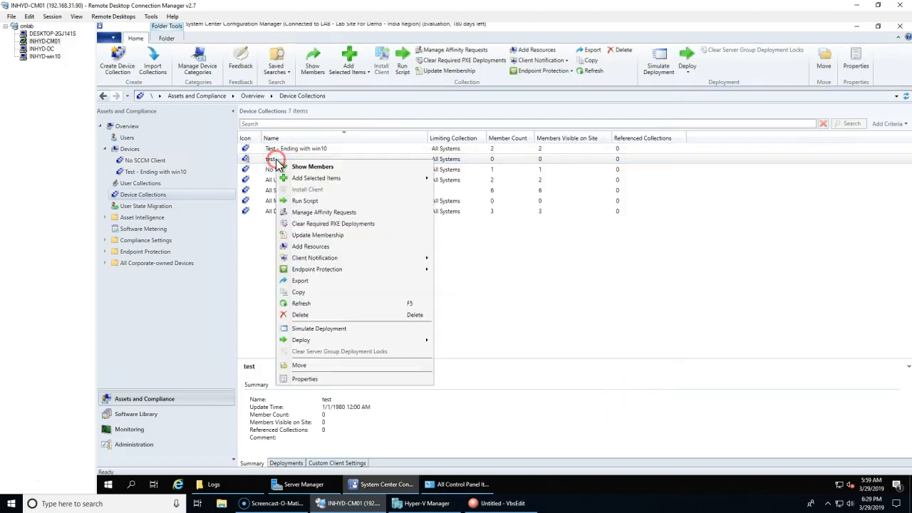
{"action": "left_click", "coordinate": [335, 305]}
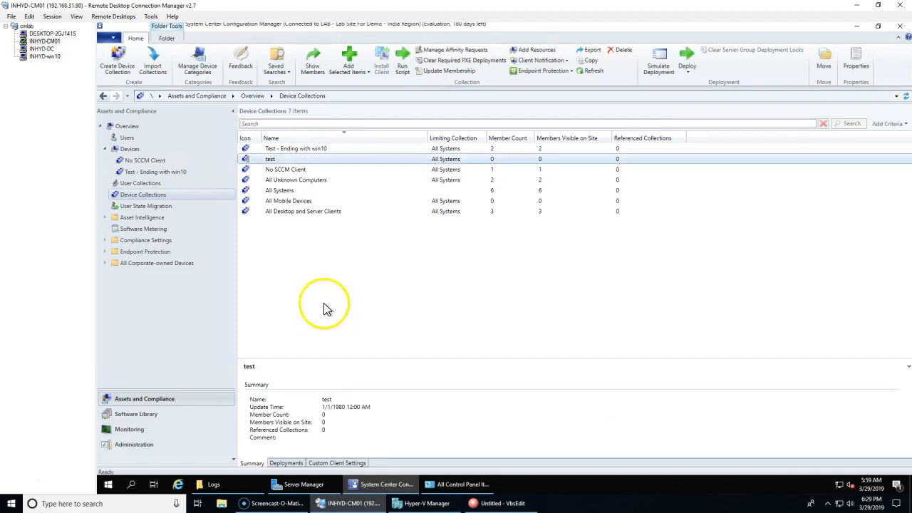
{"action": "right_click", "coordinate": [276, 161]}
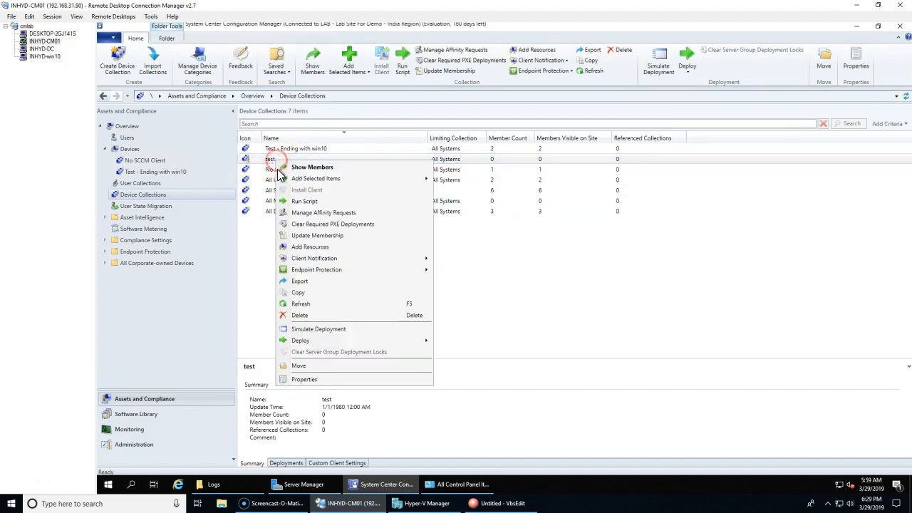
{"action": "left_click", "coordinate": [300, 306]}
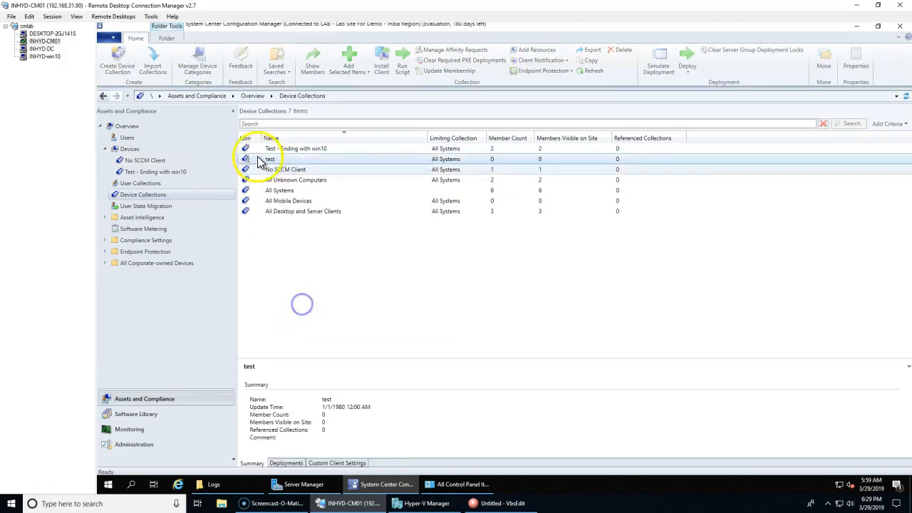
{"action": "right_click", "coordinate": [271, 161]}
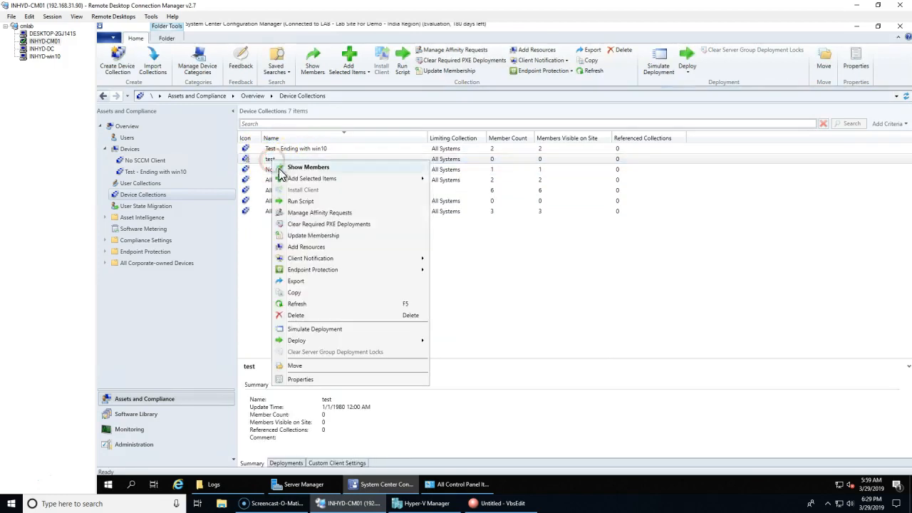
{"action": "left_click", "coordinate": [291, 236]}
{"action": "left_click", "coordinate": [526, 294]}
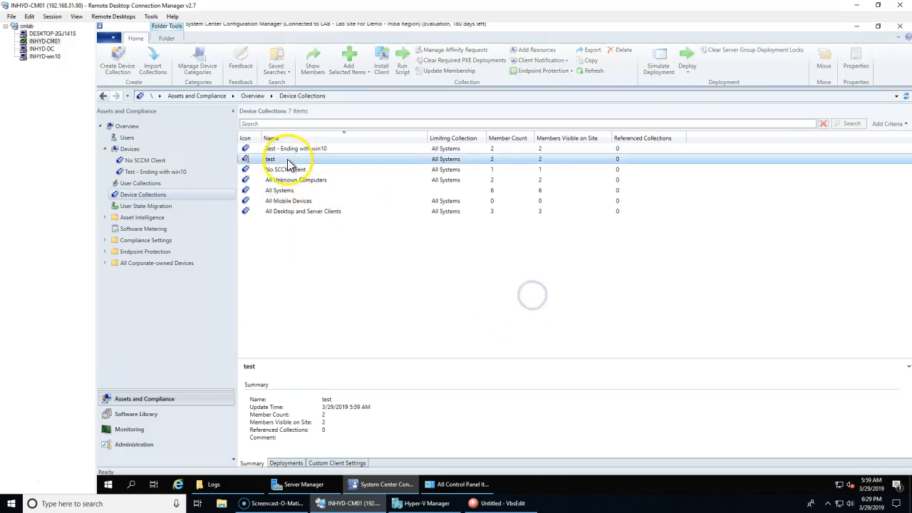
Show the members of the test collection and check the details of INHYD-CM01 and INHYD-WIN10.
{"action": "right_click", "coordinate": [289, 164]}
{"action": "left_click", "coordinate": [458, 164]}
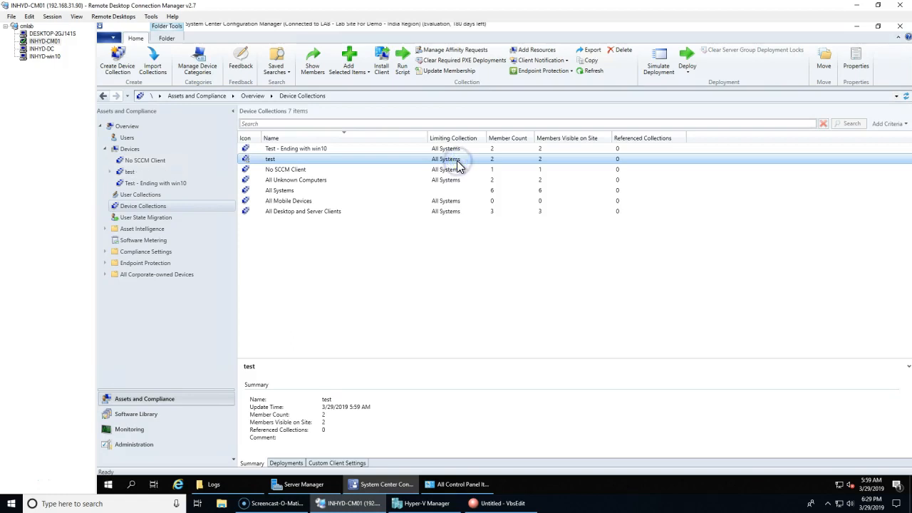
{"action": "double_click", "coordinate": [458, 164]}
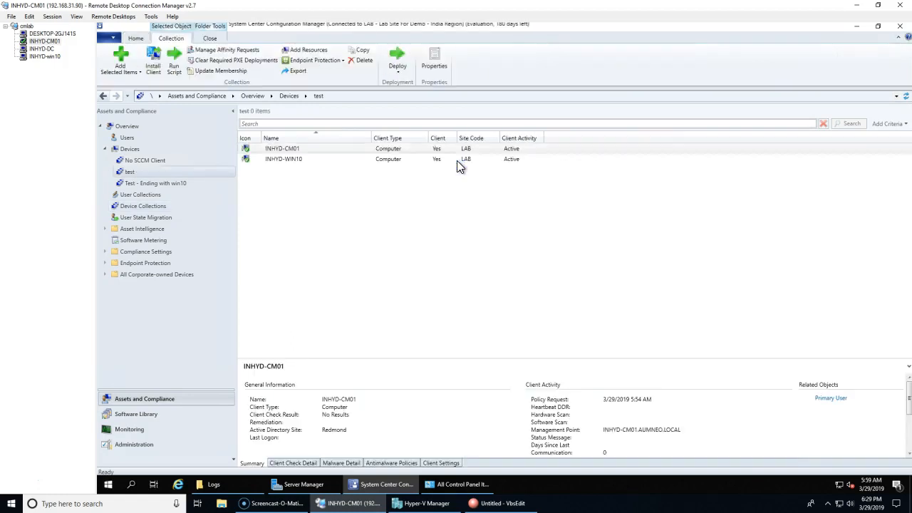
{"action": "left_click", "coordinate": [288, 161]}
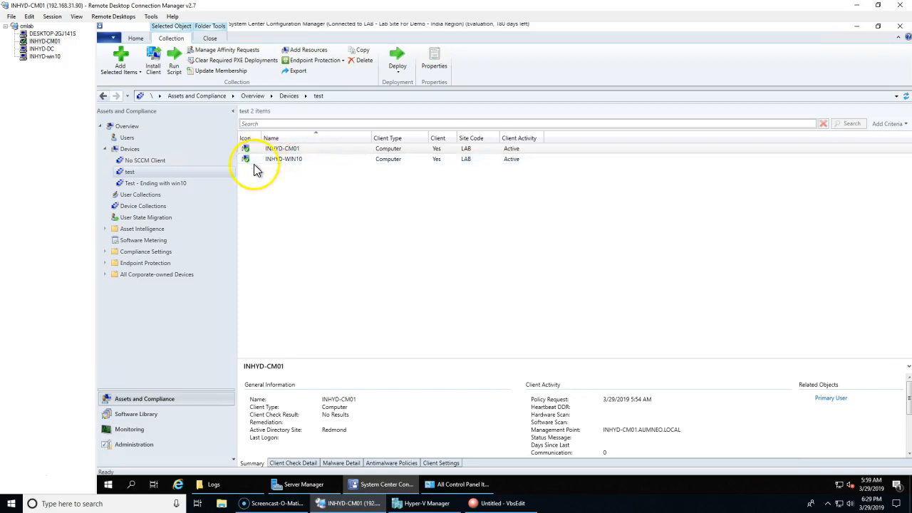
{"action": "left_click", "coordinate": [524, 265]}
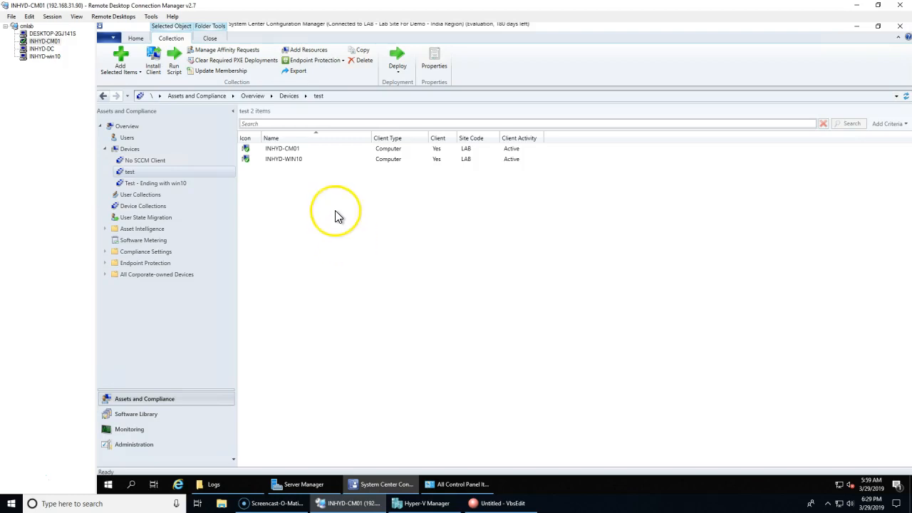
{"action": "left_click", "coordinate": [279, 151]}
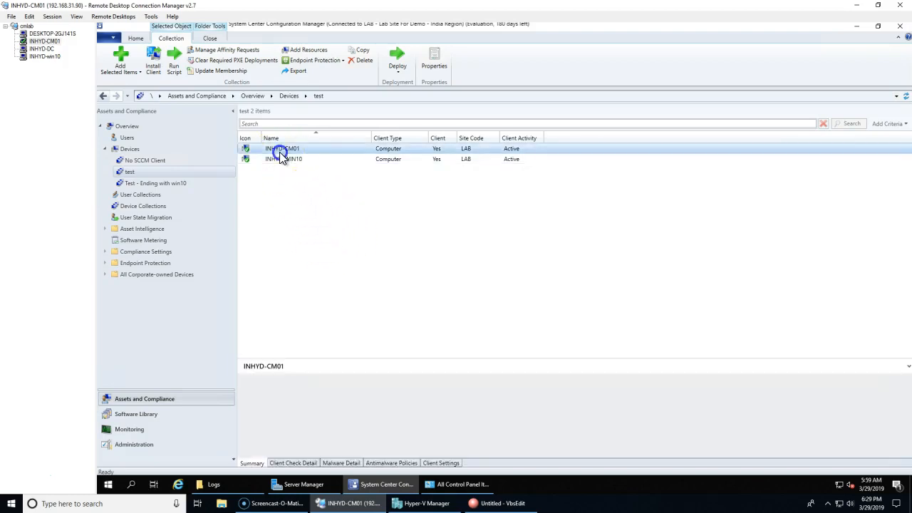
{"action": "left_click", "coordinate": [282, 159]}
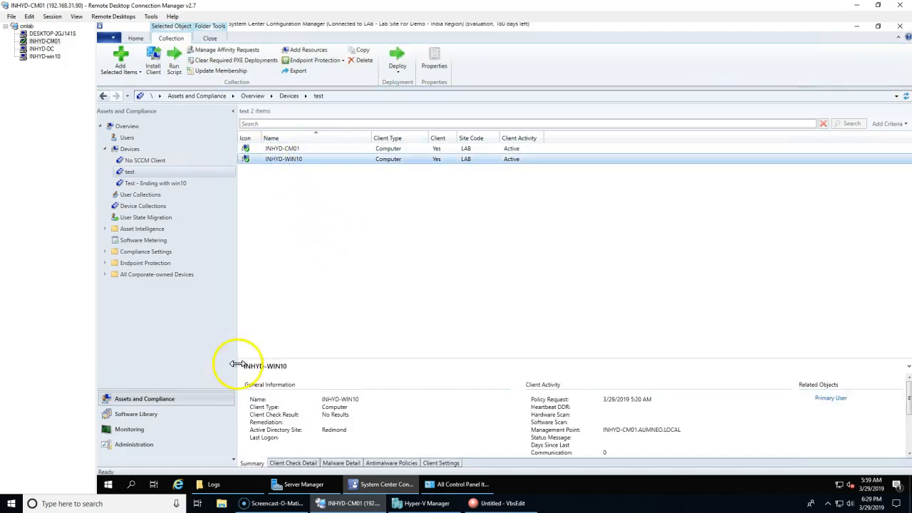
Look at the new virtual machine options for MYLABSRV in Hyper-V Manager, then return to the Configuration Manager console.
{"action": "left_click", "coordinate": [420, 503]}
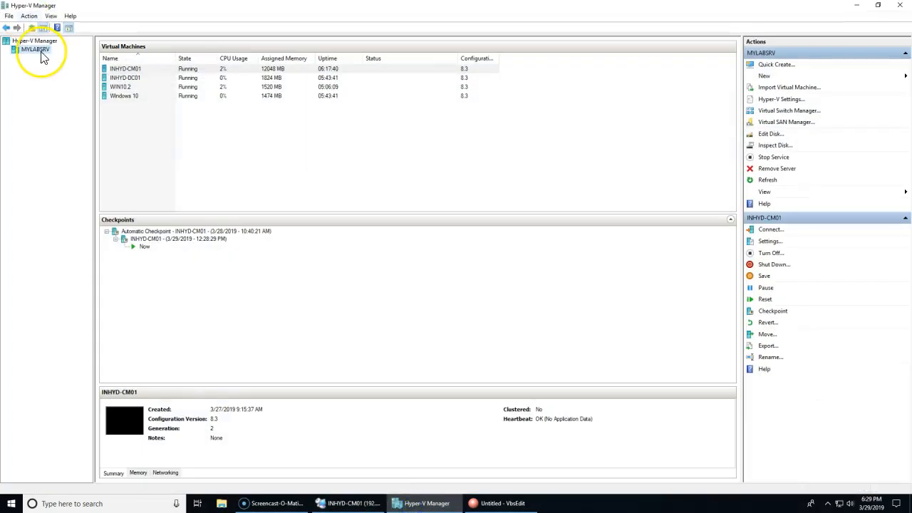
{"action": "right_click", "coordinate": [39, 48]}
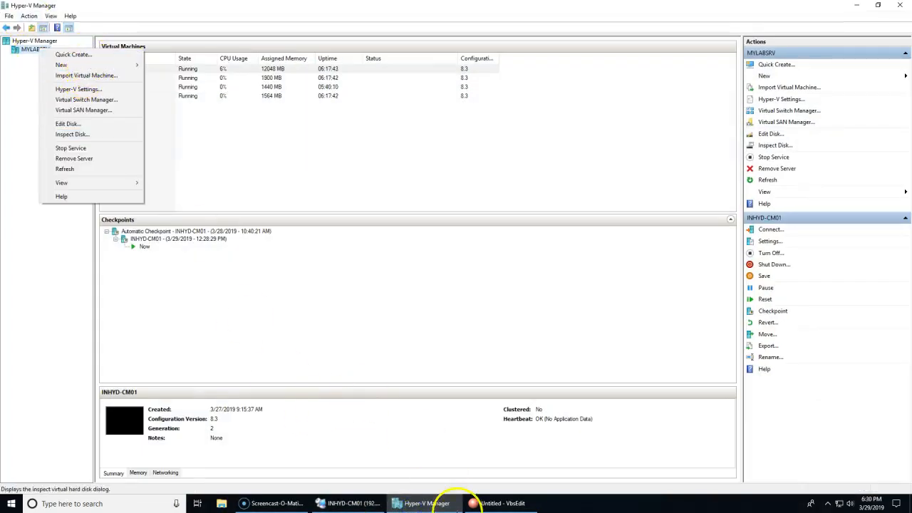
{"action": "left_click", "coordinate": [428, 503]}
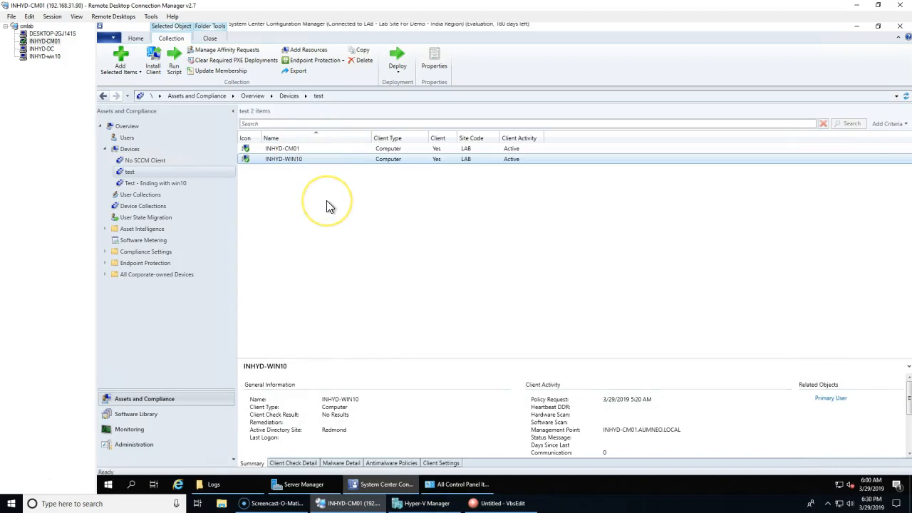
{"action": "left_click", "coordinate": [420, 503]}
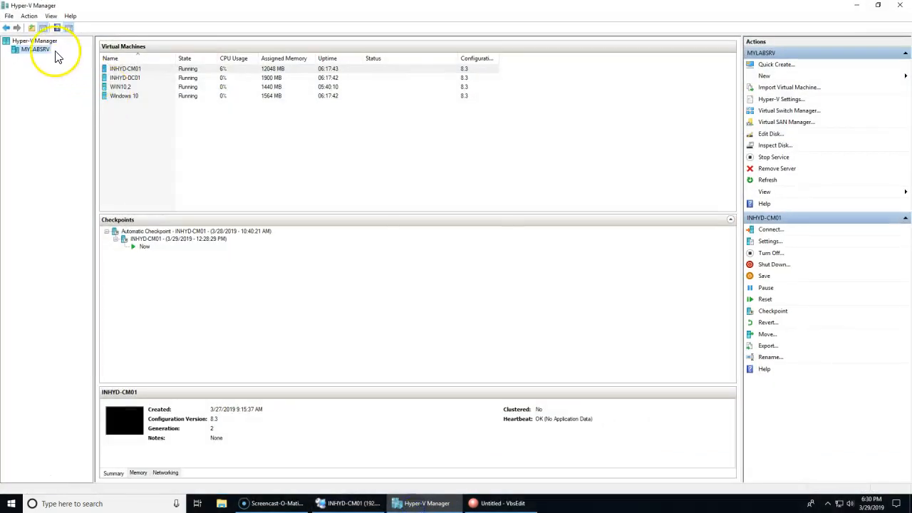
{"action": "right_click", "coordinate": [46, 53]}
{"action": "mouse_move", "coordinate": [71, 63]}
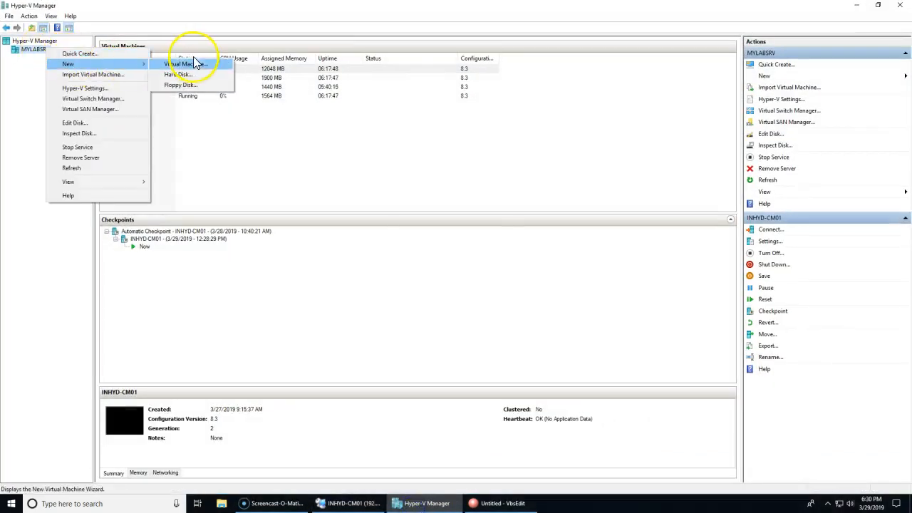
{"action": "left_click", "coordinate": [443, 502]}
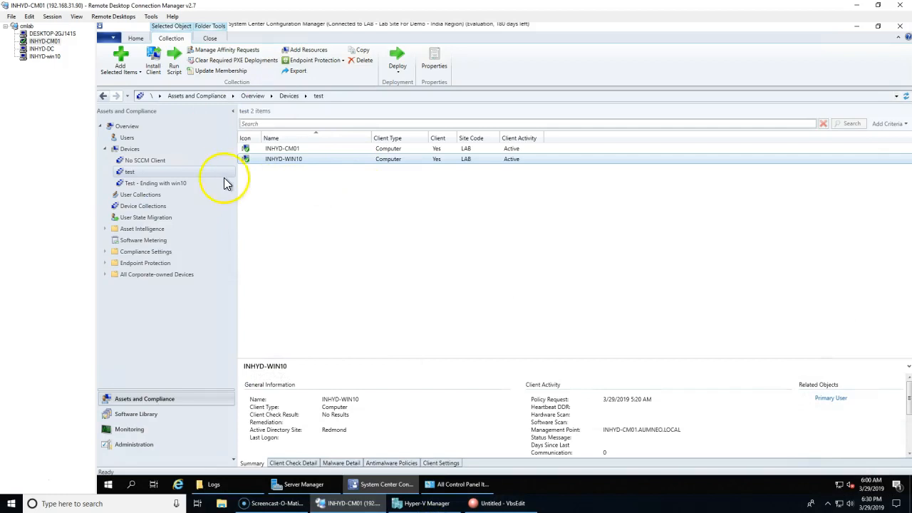
Open the test collection's properties and bring up its query rule's BIOSVersion criterion for editing.
{"action": "right_click", "coordinate": [155, 173]}
{"action": "left_click", "coordinate": [218, 357]}
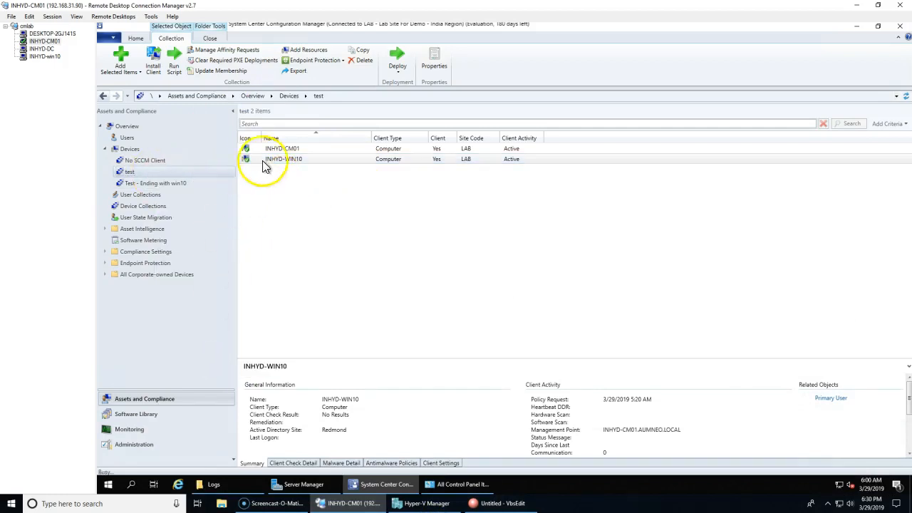
{"action": "left_click", "coordinate": [434, 153]}
{"action": "left_click", "coordinate": [542, 270]}
{"action": "left_click", "coordinate": [542, 221]}
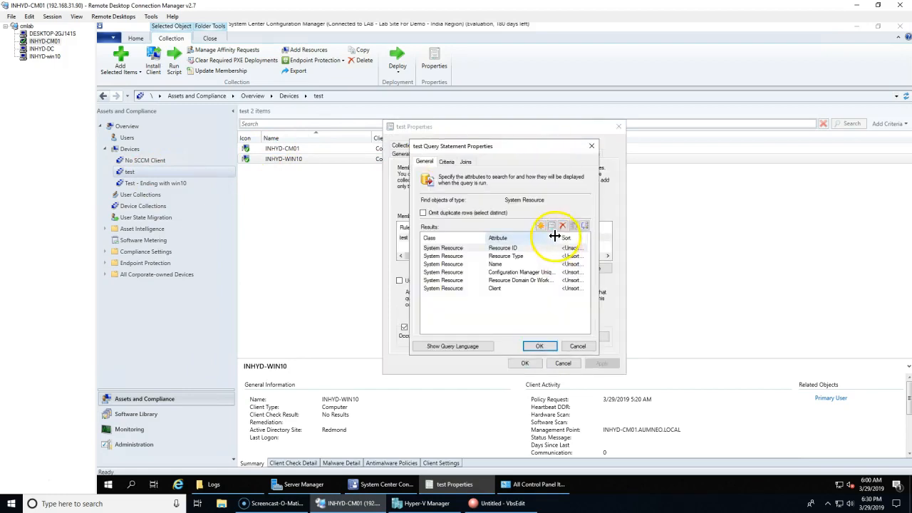
{"action": "left_click", "coordinate": [446, 161]}
{"action": "double_click", "coordinate": [480, 213]}
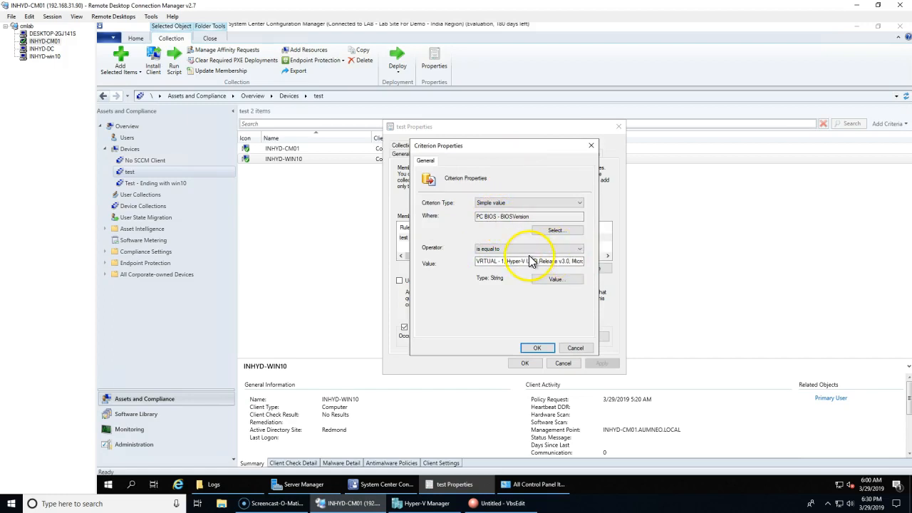
{"action": "left_click_drag", "start_coordinate": [475, 261], "coordinate": [526, 265]}
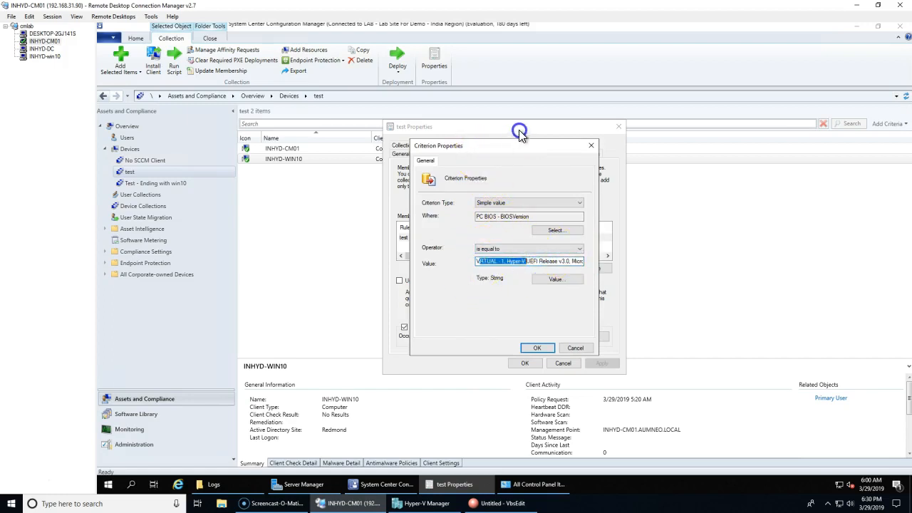
Change the criterion's attribute class to AppV Client Package and its attribute to Group ID.
{"action": "left_click", "coordinate": [555, 230]}
{"action": "left_click", "coordinate": [566, 223]}
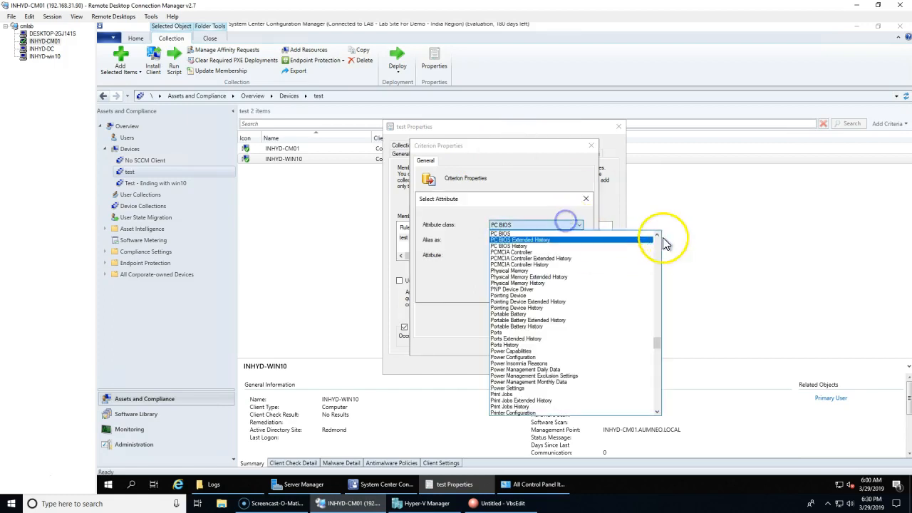
{"action": "left_click_drag", "start_coordinate": [657, 343], "coordinate": [651, 221]}
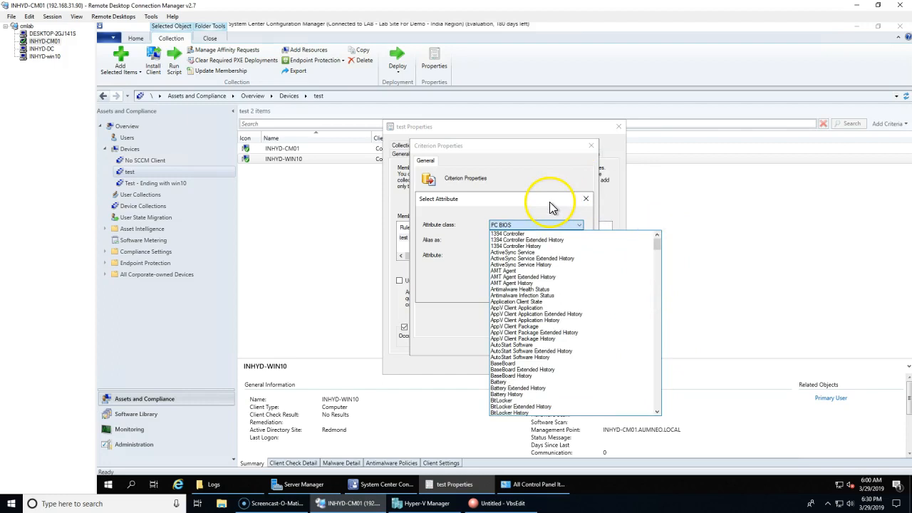
{"action": "left_click", "coordinate": [531, 314]}
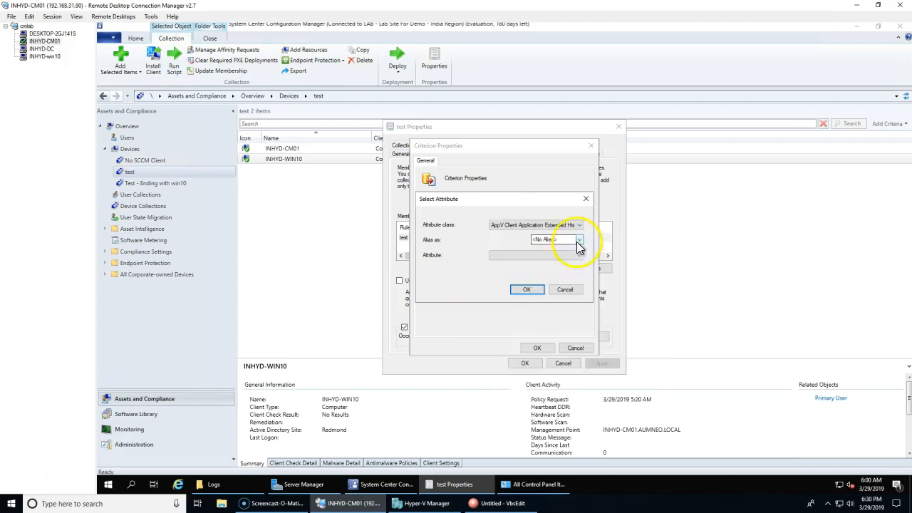
{"action": "left_click", "coordinate": [578, 225]}
{"action": "left_click", "coordinate": [525, 247]}
{"action": "left_click", "coordinate": [537, 255]}
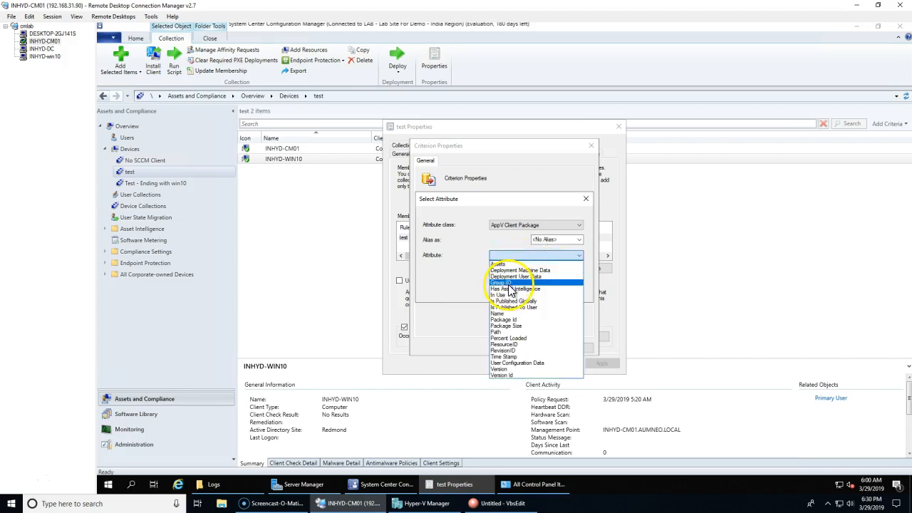
{"action": "left_click", "coordinate": [508, 283]}
{"action": "left_click", "coordinate": [526, 291]}
Check the values available for the Group ID criterion and cancel the value selection.
{"action": "left_click", "coordinate": [550, 279]}
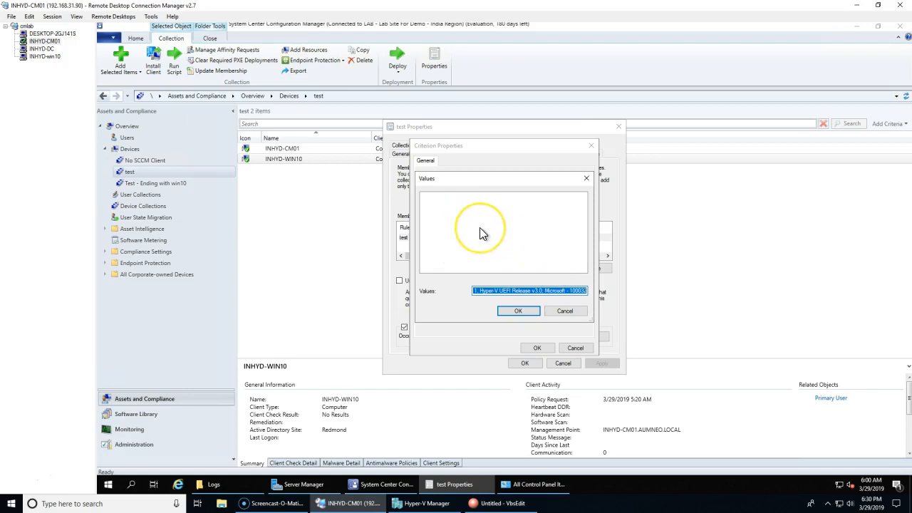
{"action": "key", "text": "Delete"}
{"action": "left_click", "coordinate": [482, 235]}
{"action": "left_click", "coordinate": [562, 310]}
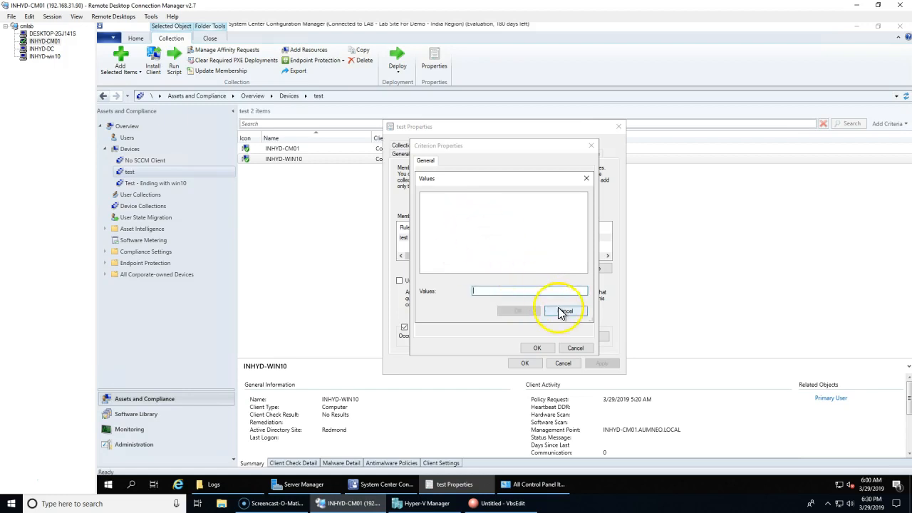
Discard the criterion changes, close the test collection's properties and display the list of all devices.
{"action": "left_click", "coordinate": [562, 261]}
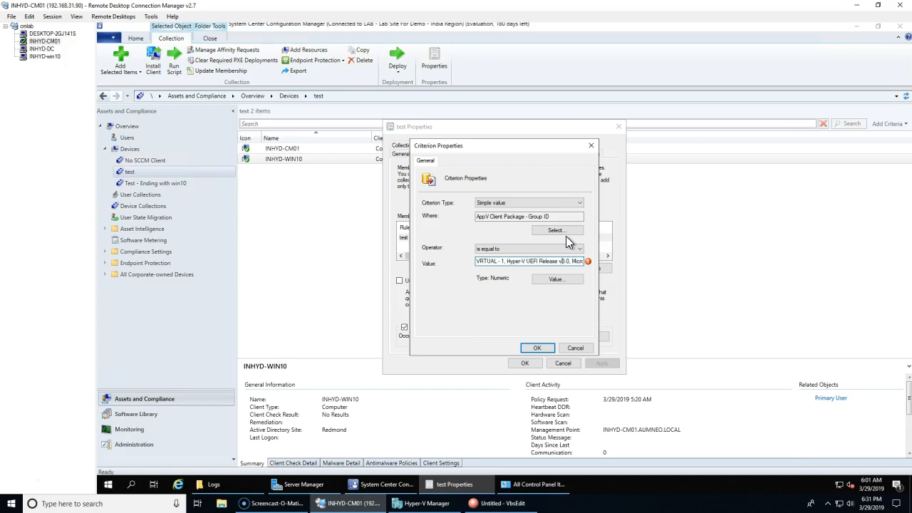
{"action": "left_click_drag", "start_coordinate": [504, 217], "coordinate": [518, 218]}
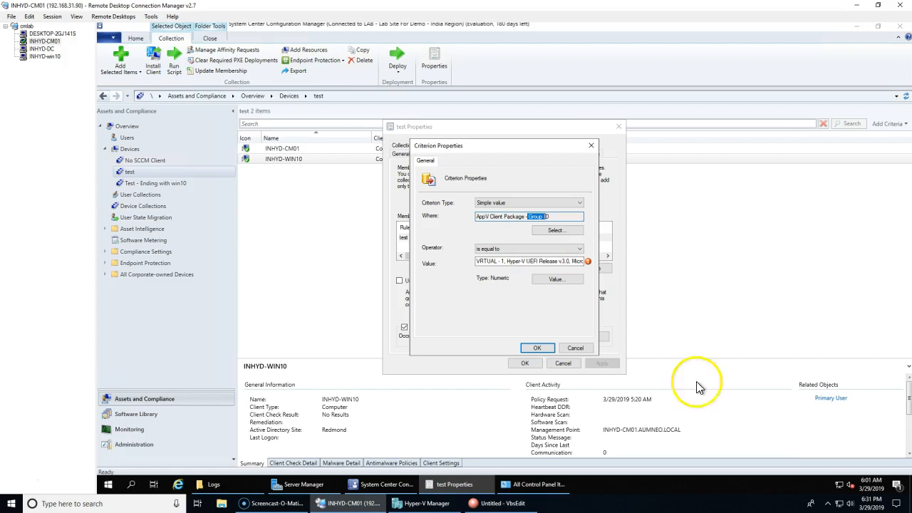
{"action": "left_click", "coordinate": [574, 348]}
{"action": "left_click", "coordinate": [575, 347]}
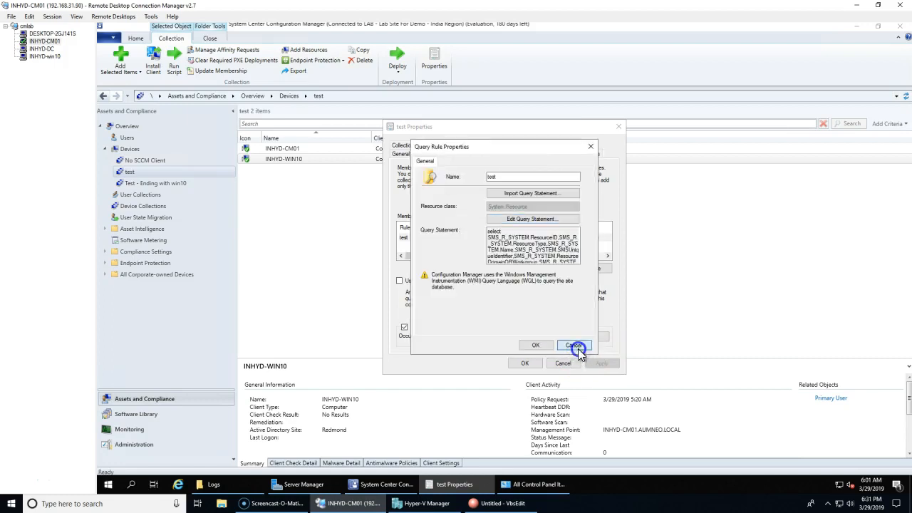
{"action": "left_click", "coordinate": [575, 347]}
{"action": "left_click", "coordinate": [561, 364]}
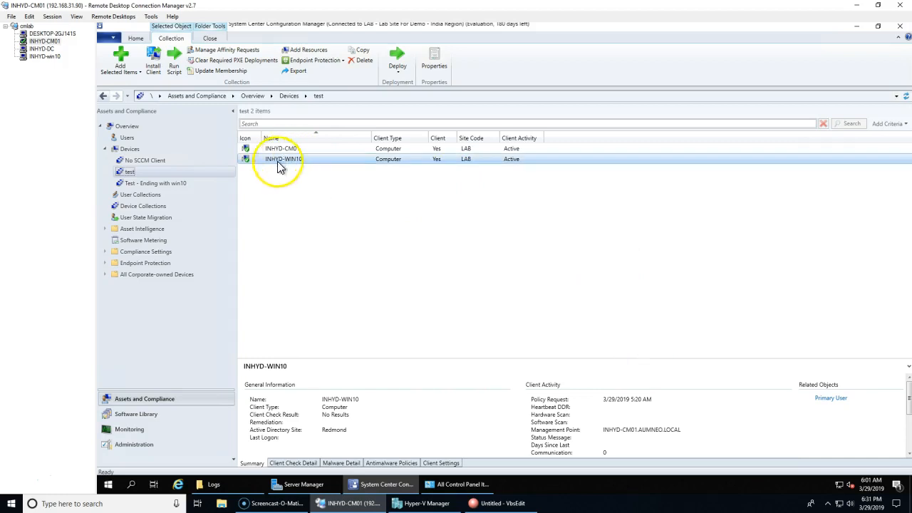
{"action": "left_click", "coordinate": [130, 150]}
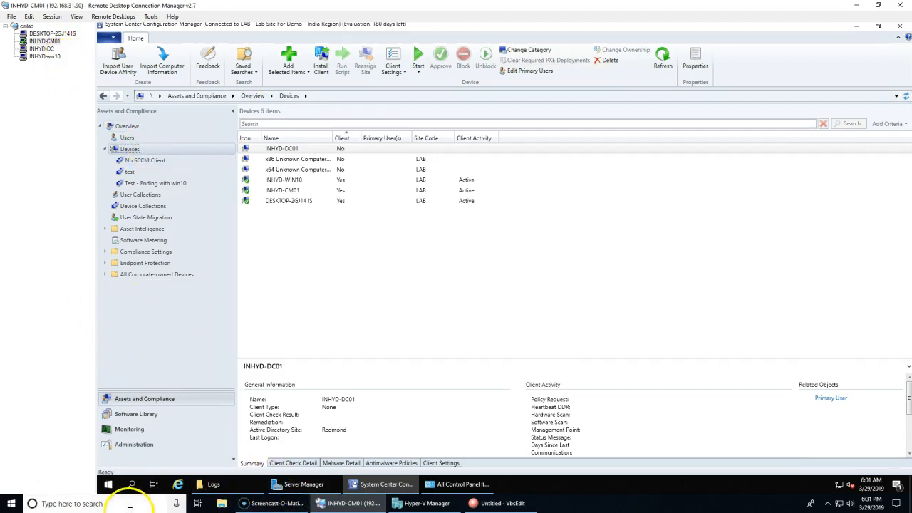
Switch to the DESKTOP-2GJ141S remote session and search the web in Edge for "sccm toolkit".
{"action": "left_click", "coordinate": [50, 34]}
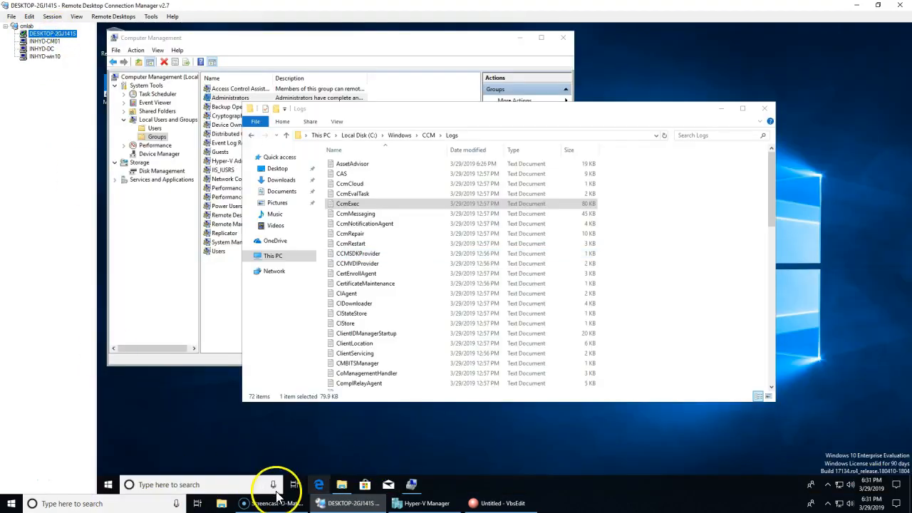
{"action": "left_click", "coordinate": [319, 486]}
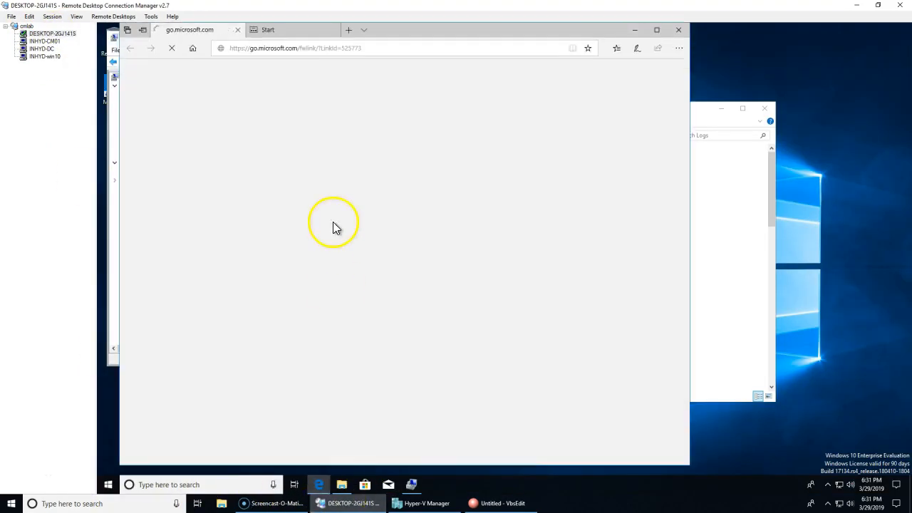
{"action": "left_click", "coordinate": [354, 50]}
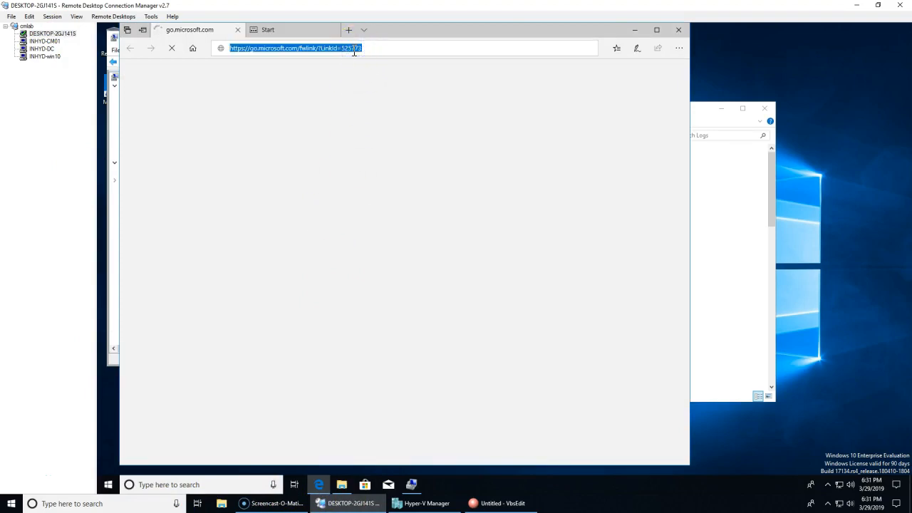
{"action": "type", "text": "sccm "}
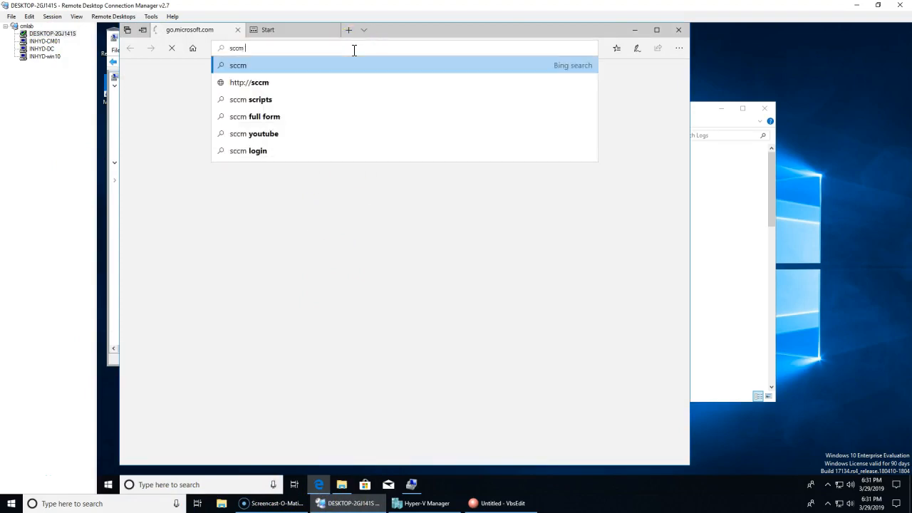
{"action": "type", "text": "toolkit"}
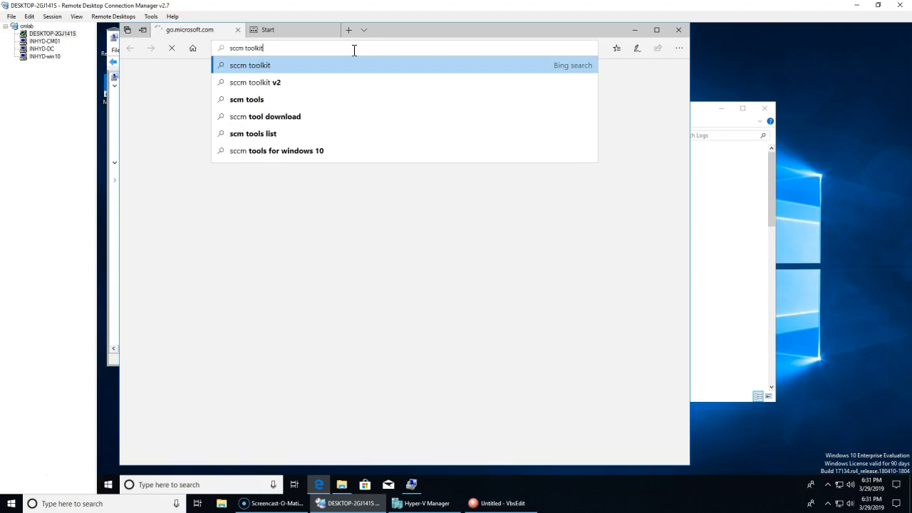
{"action": "key", "text": "Return"}
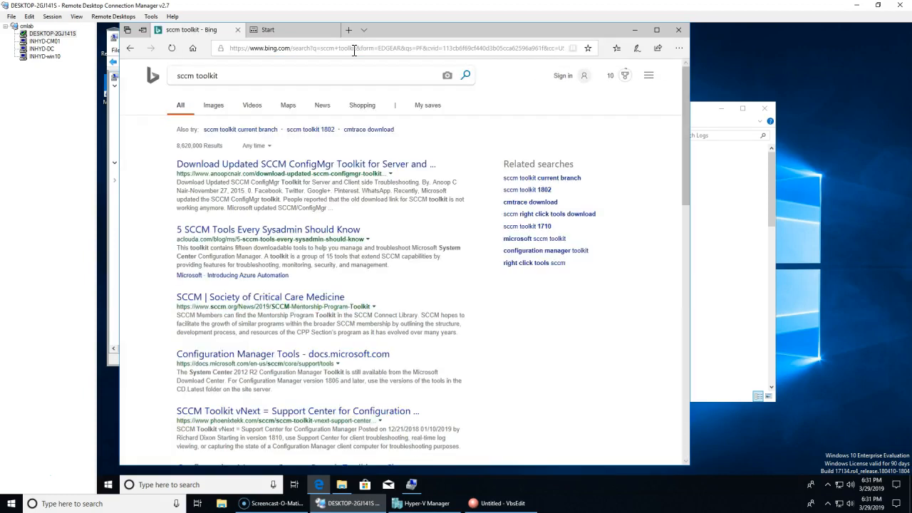
Look through the blog article on downloading the updated SCCM ConfigMgr Toolkit and return to the search results.
{"action": "left_click", "coordinate": [369, 164]}
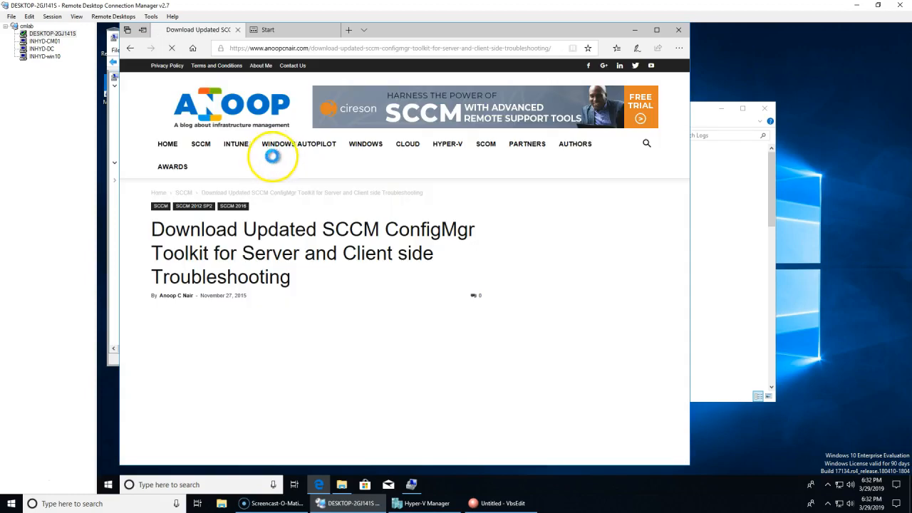
{"action": "scroll", "coordinate": [308, 297], "scroll_direction": "down", "scroll_amount": 5}
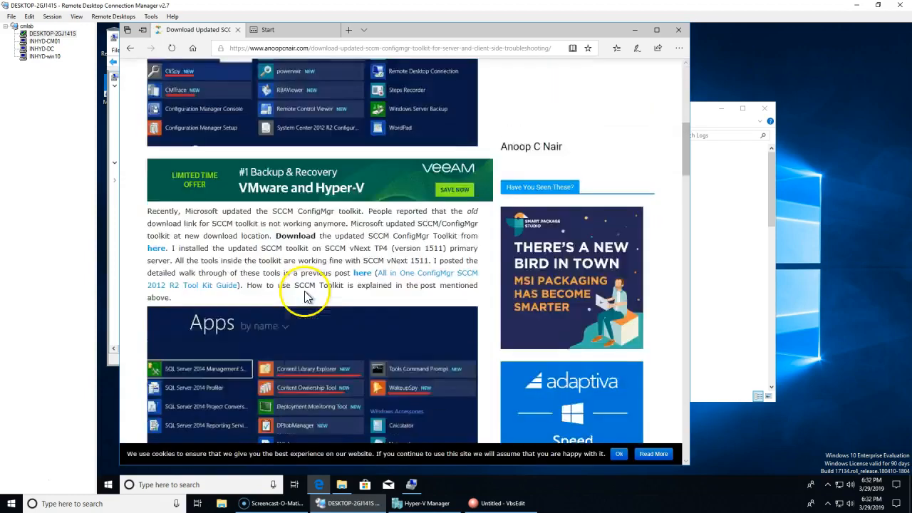
{"action": "scroll", "coordinate": [305, 292], "scroll_direction": "up", "scroll_amount": 5}
{"action": "left_click", "coordinate": [131, 53]}
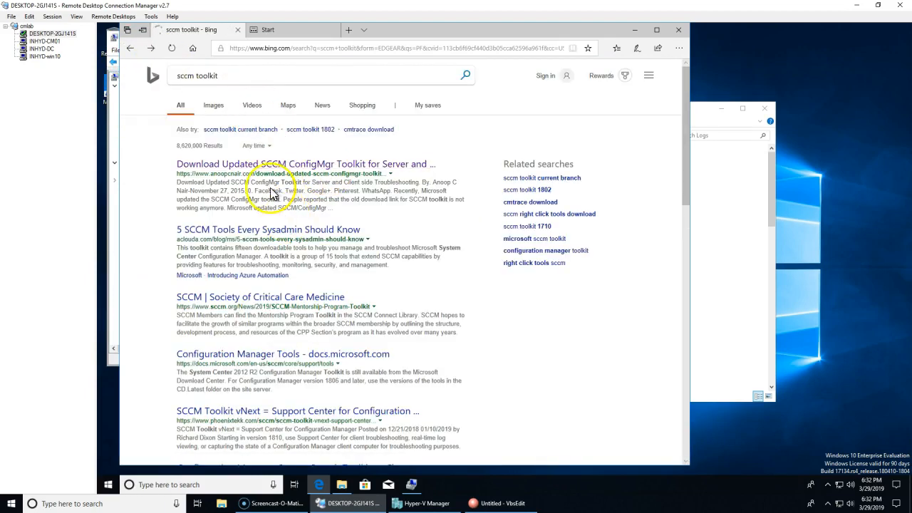
Search for "sccm toolkit download" and start downloading the System Center 2012 R2 Configuration Manager Toolkit from Microsoft's site.
{"action": "left_click", "coordinate": [245, 76]}
{"action": "type", "text": "download"}
{"action": "key", "text": "Return"}
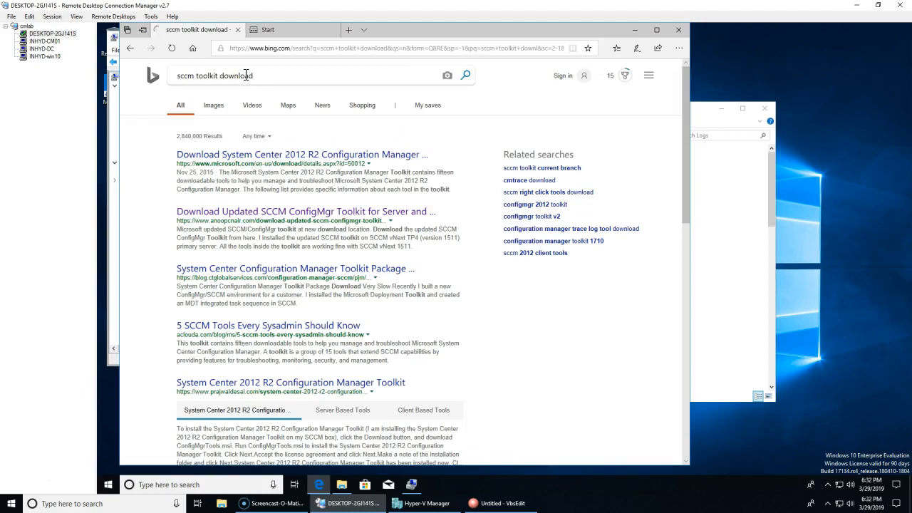
{"action": "left_click", "coordinate": [290, 156]}
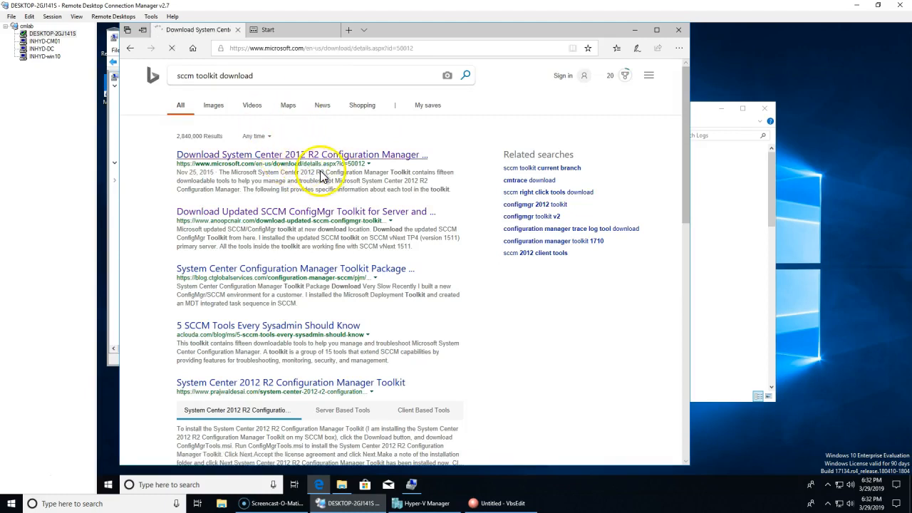
{"action": "left_click", "coordinate": [405, 347]}
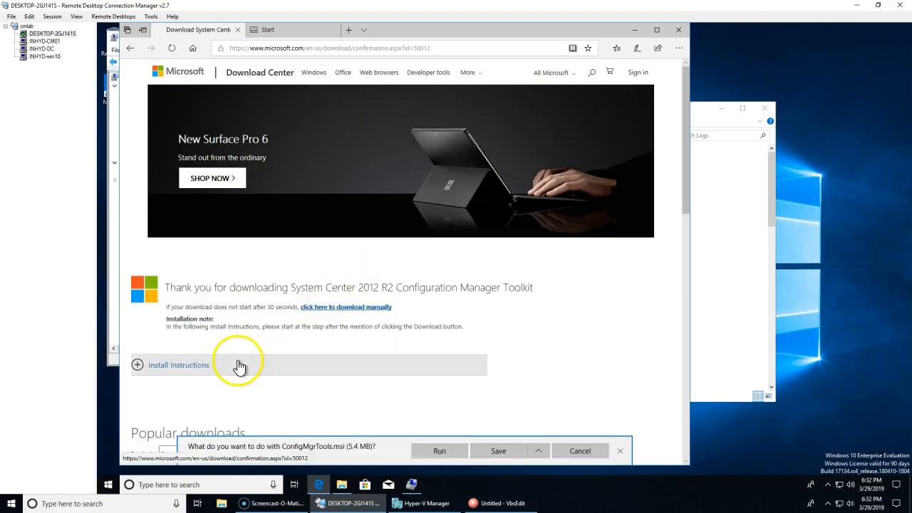
Run ConfigMgrTools.msi and install the toolkit, accepting the license agreement and keeping the default components and installation folder.
{"action": "left_click", "coordinate": [440, 451]}
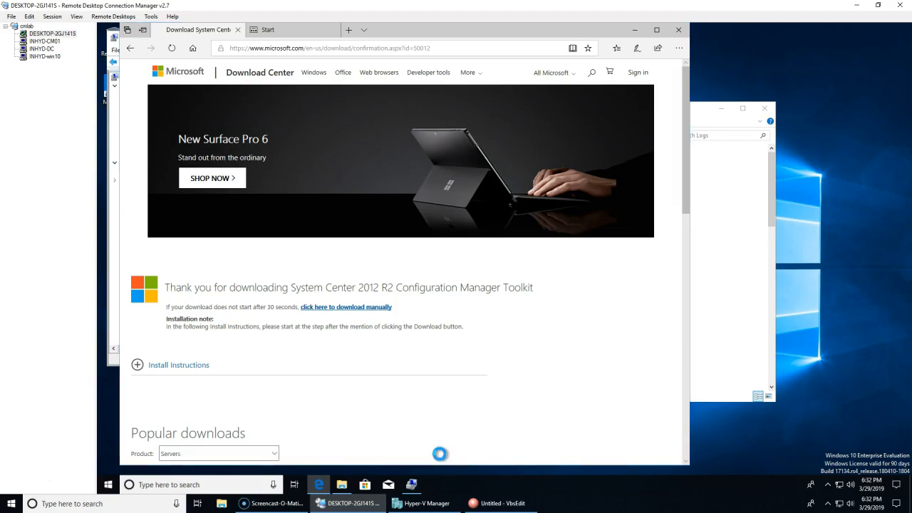
{"action": "left_click", "coordinate": [555, 329]}
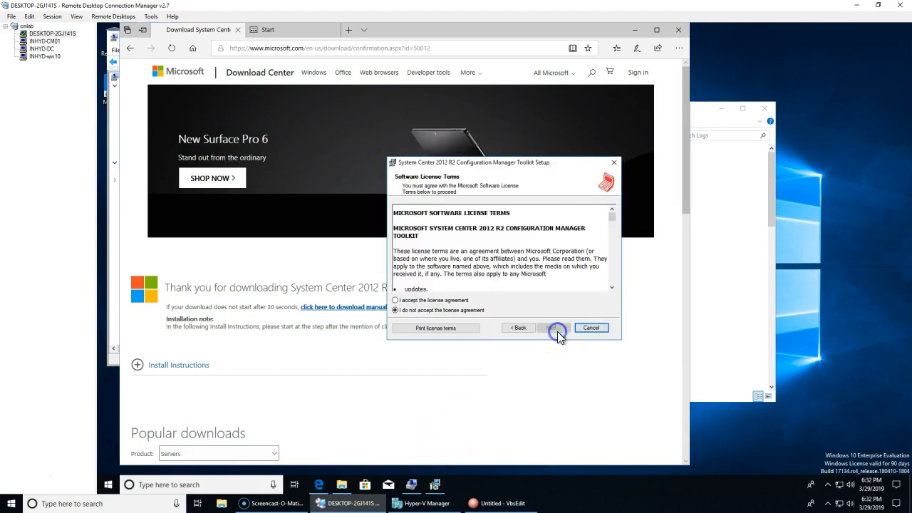
{"action": "left_click", "coordinate": [443, 300]}
{"action": "left_click", "coordinate": [554, 329]}
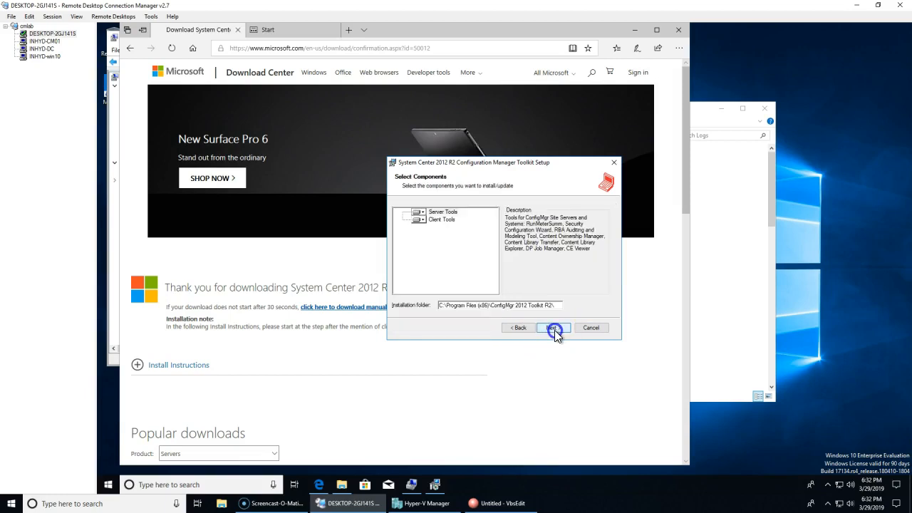
{"action": "left_click", "coordinate": [554, 327]}
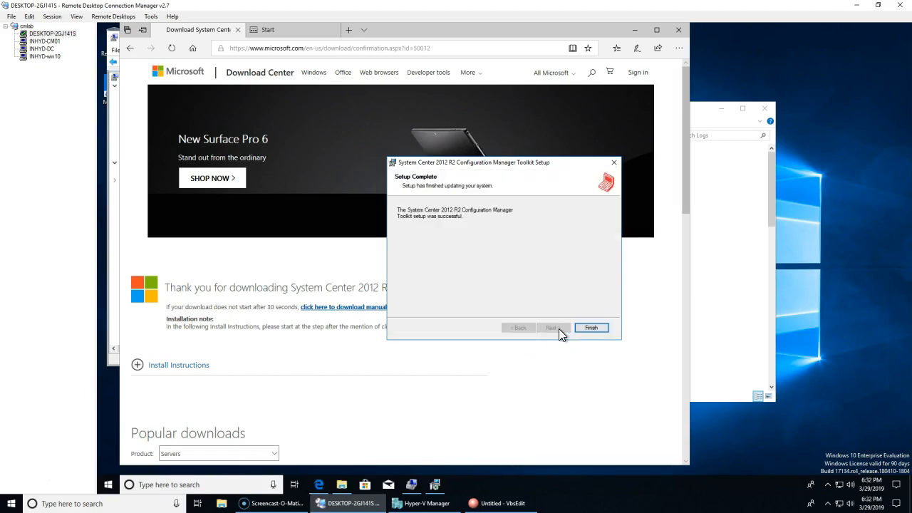
{"action": "left_click", "coordinate": [585, 329]}
Open Programs and Features and check the installed programs for ConfigMgr 2012 Toolkit R2.
{"action": "right_click", "coordinate": [106, 488]}
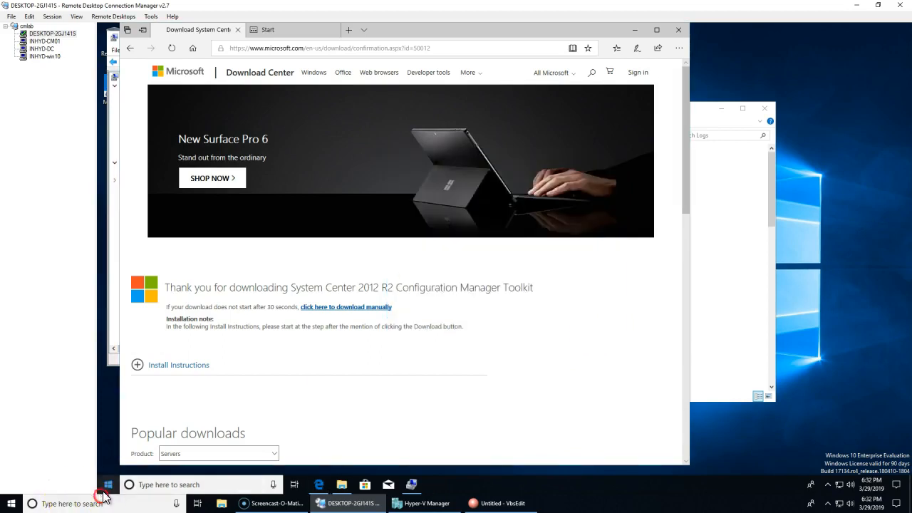
{"action": "left_click", "coordinate": [123, 447]}
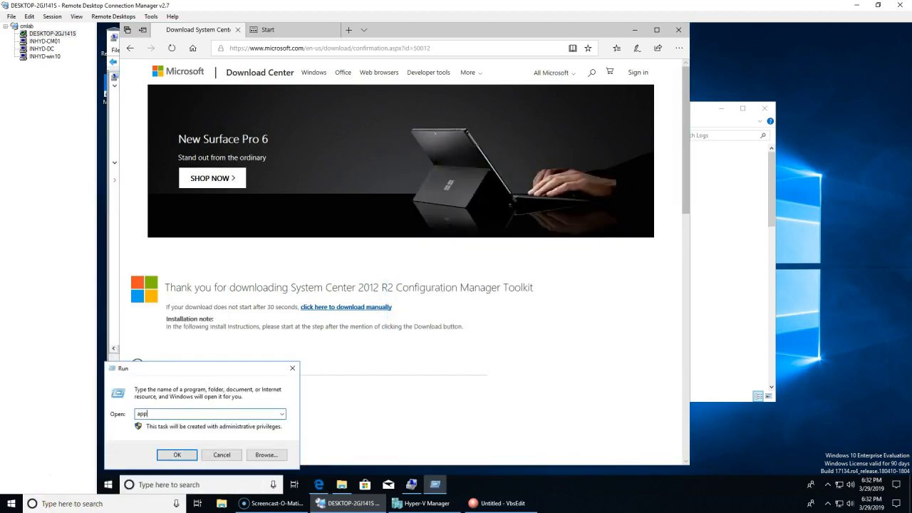
{"action": "key", "text": "Return"}
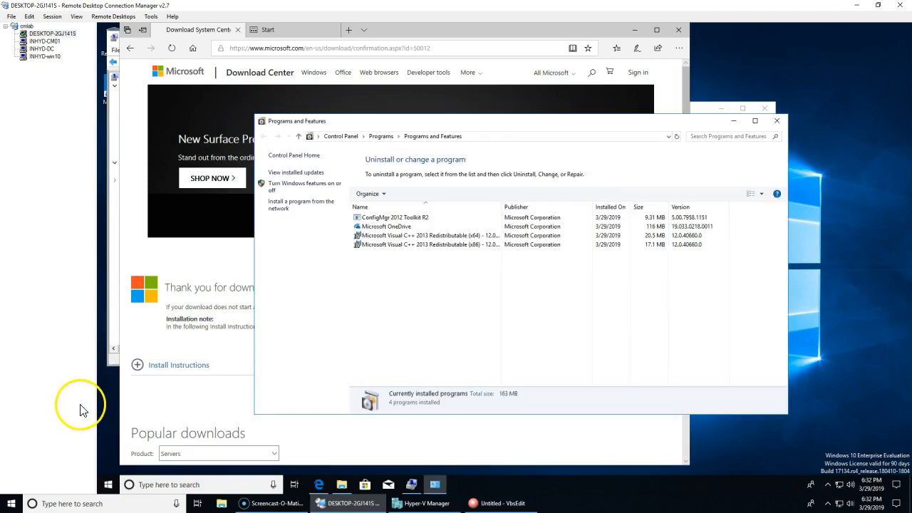
{"action": "left_click", "coordinate": [374, 219]}
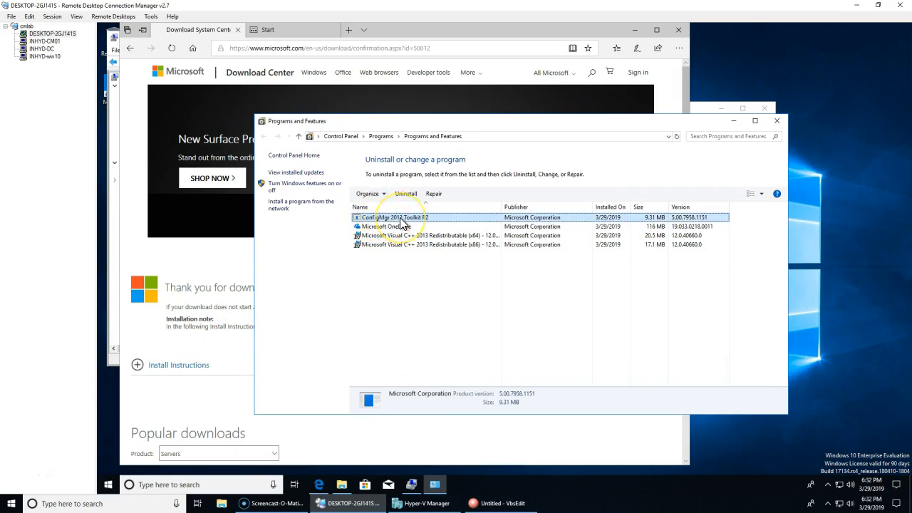
Open the Configuration Manager client properties from the System and Security category of Control Panel.
{"action": "left_click", "coordinate": [379, 136]}
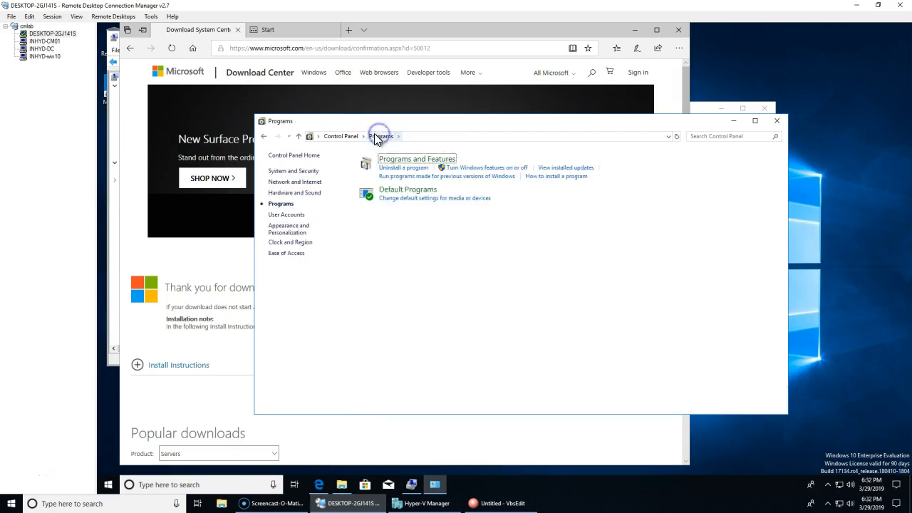
{"action": "left_click", "coordinate": [356, 137]}
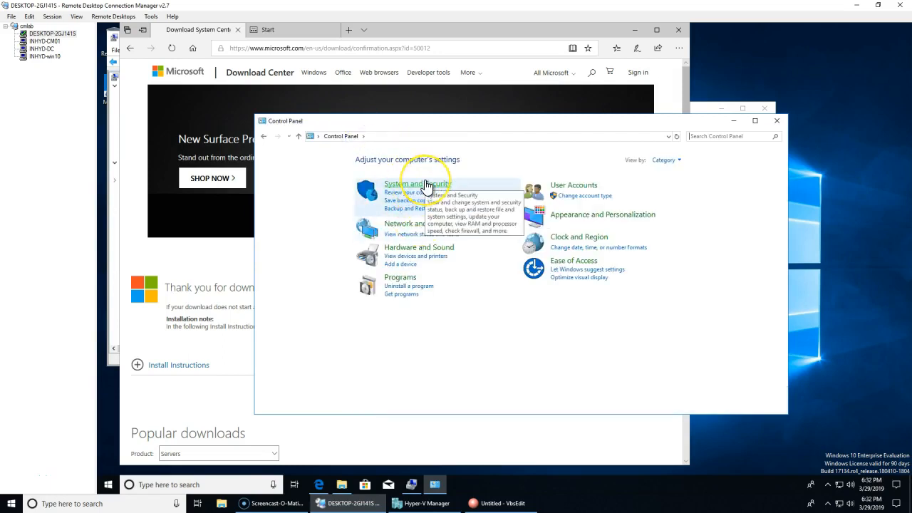
{"action": "left_click", "coordinate": [425, 185]}
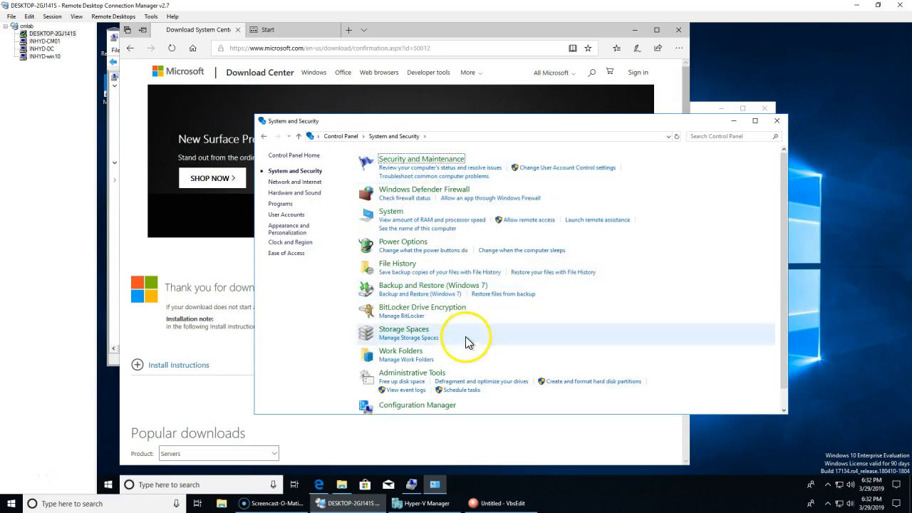
{"action": "scroll", "coordinate": [477, 314], "scroll_direction": "down", "scroll_amount": 1}
{"action": "left_click", "coordinate": [430, 386]}
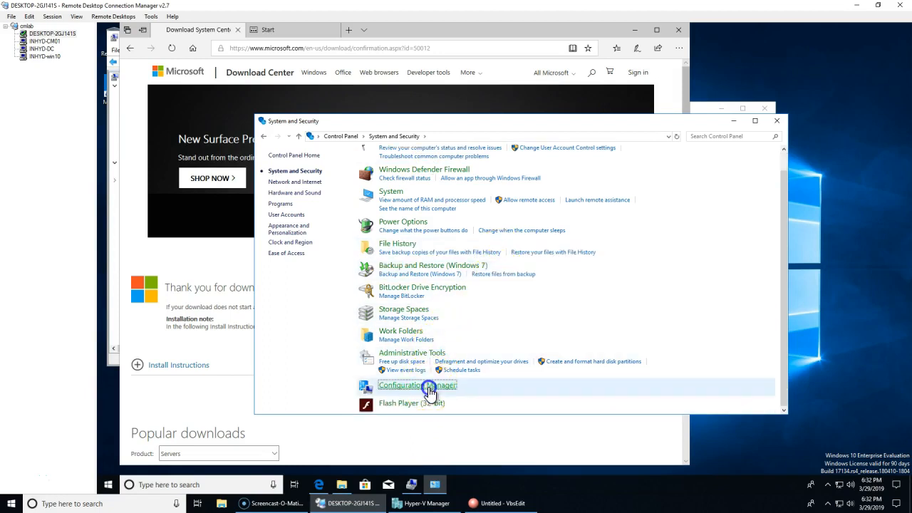
Show the available client actions in the Configuration Manager properties and select Hardware Inventory Cycle.
{"action": "left_click_drag", "start_coordinate": [226, 50], "coordinate": [516, 175]}
{"action": "left_click", "coordinate": [527, 191]}
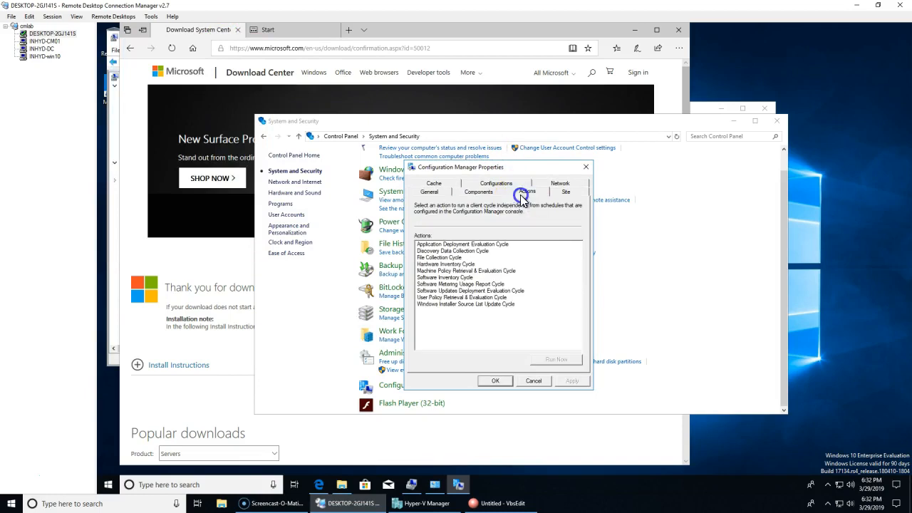
{"action": "left_click", "coordinate": [449, 265]}
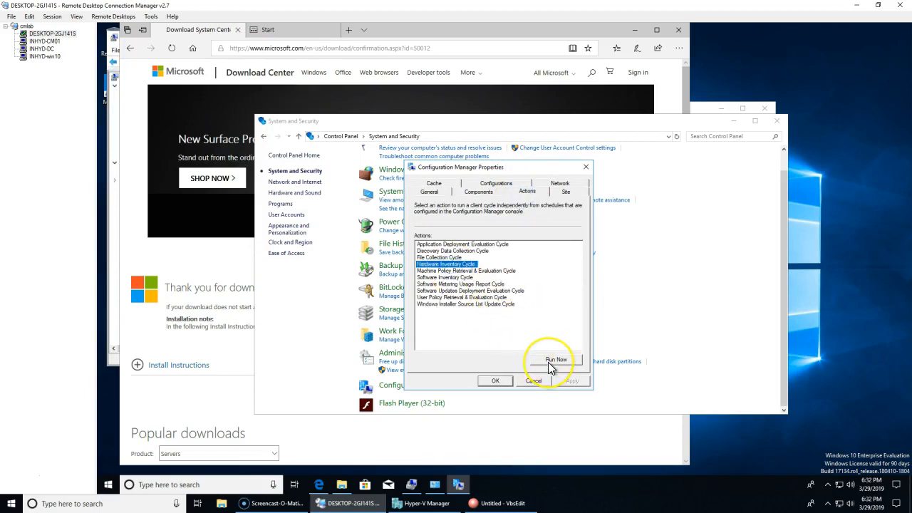
Switch to the INHYD-CM01 session and open the Default Client Settings in the Configuration Manager console's Administration workspace.
{"action": "left_click", "coordinate": [44, 41]}
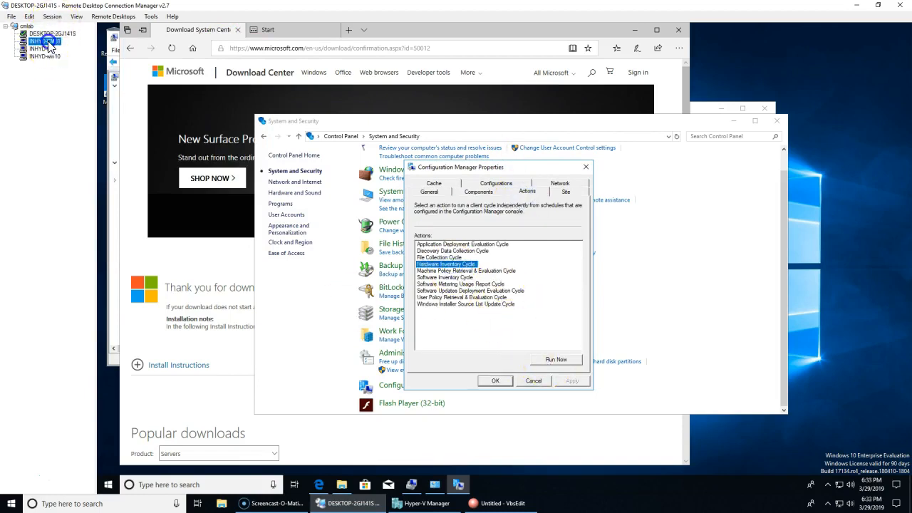
{"action": "left_click", "coordinate": [134, 444]}
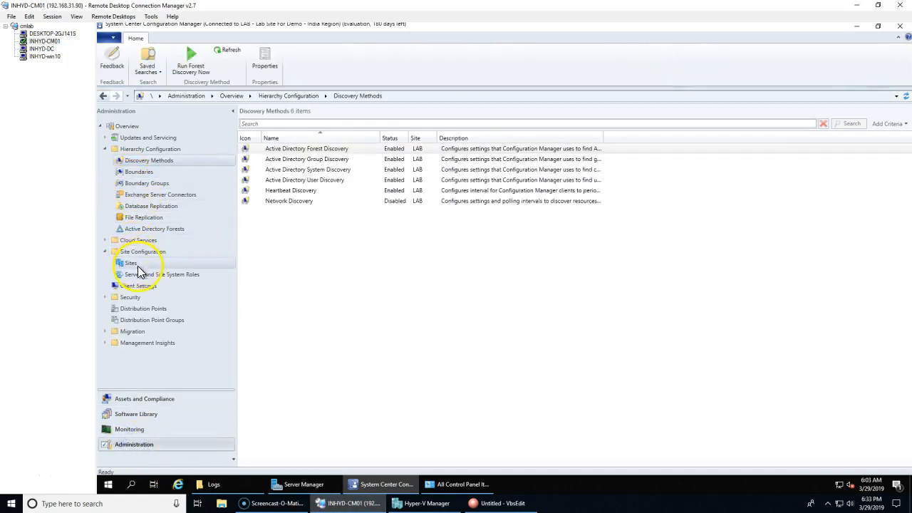
{"action": "left_click", "coordinate": [142, 288]}
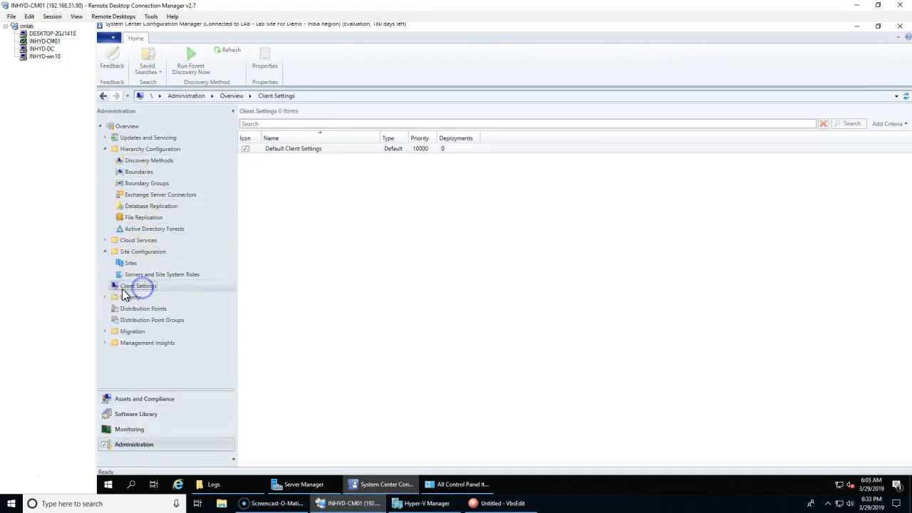
{"action": "left_click", "coordinate": [300, 151]}
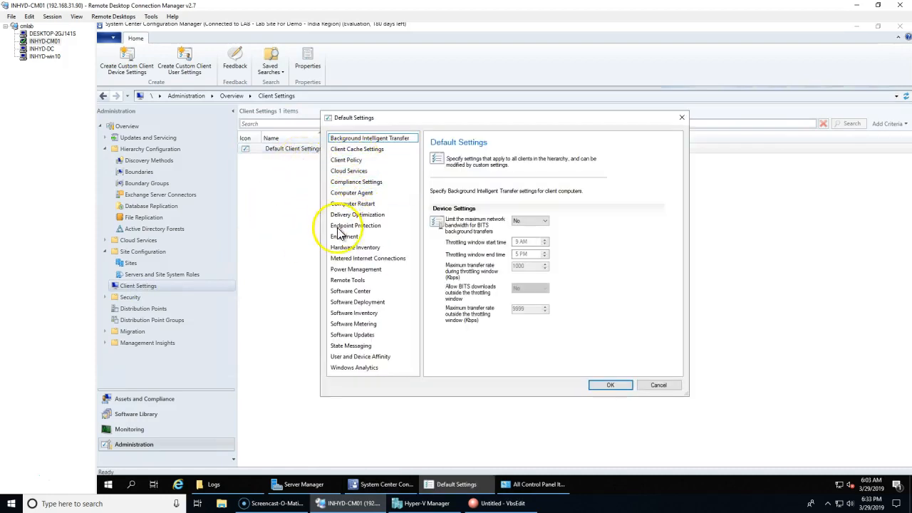
Show the Hardware Inventory settings in the default client settings and check the hardware inventory schedule.
{"action": "left_click", "coordinate": [355, 247]}
{"action": "left_click", "coordinate": [579, 234]}
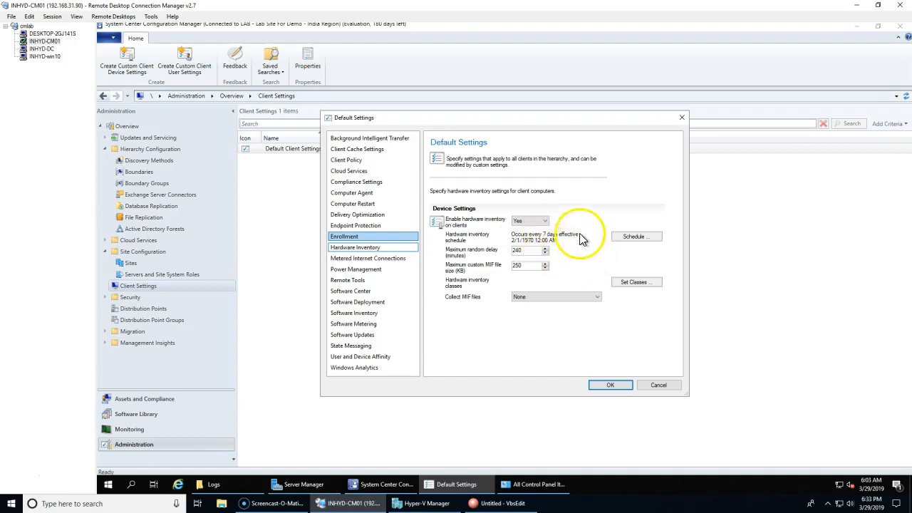
Switch to the DESKTOP-2GJ141S session and run the Machine Policy Retrieval & Evaluation Cycle from the client actions.
{"action": "left_click", "coordinate": [55, 35]}
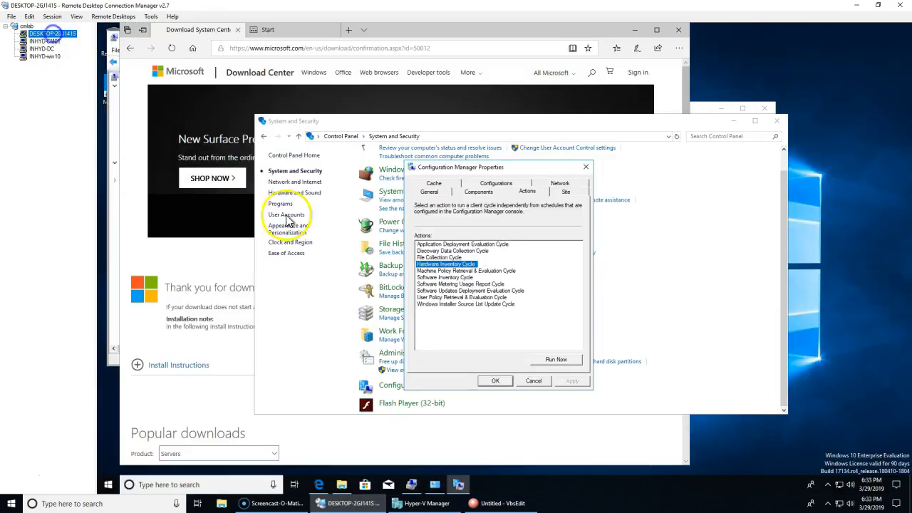
{"action": "left_click", "coordinate": [559, 361]}
{"action": "left_click", "coordinate": [577, 228]}
{"action": "left_click", "coordinate": [446, 264]}
{"action": "left_click", "coordinate": [471, 270]}
{"action": "left_click", "coordinate": [569, 364]}
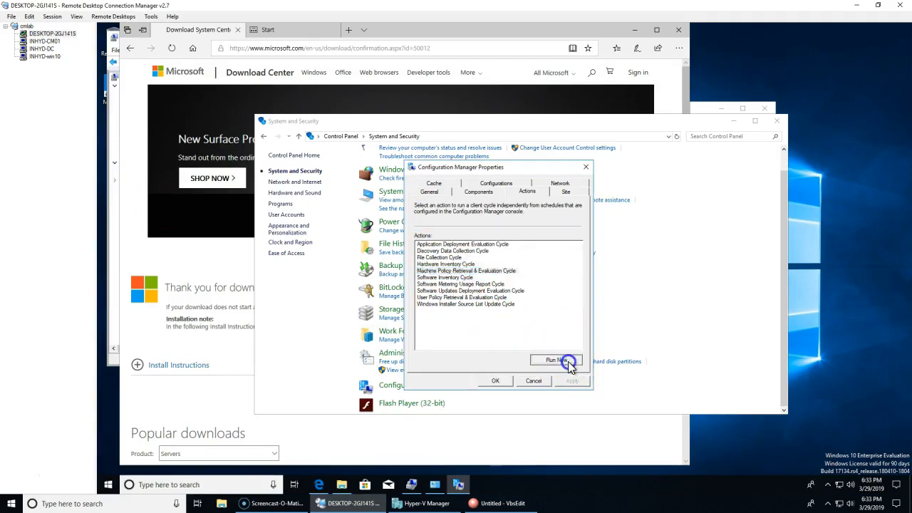
{"action": "left_click", "coordinate": [577, 286]}
Run the Hardware Inventory Cycle on the client and dismiss its message.
{"action": "left_click", "coordinate": [442, 265]}
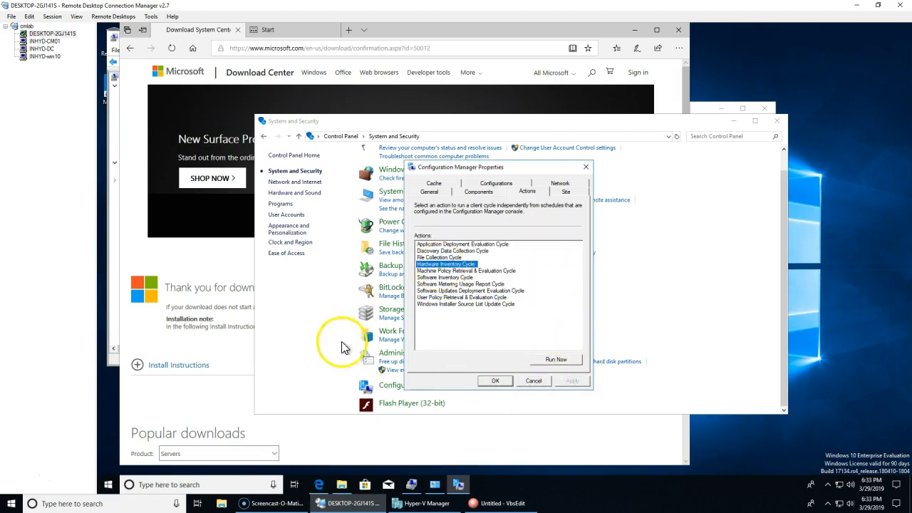
{"action": "left_click", "coordinate": [563, 359]}
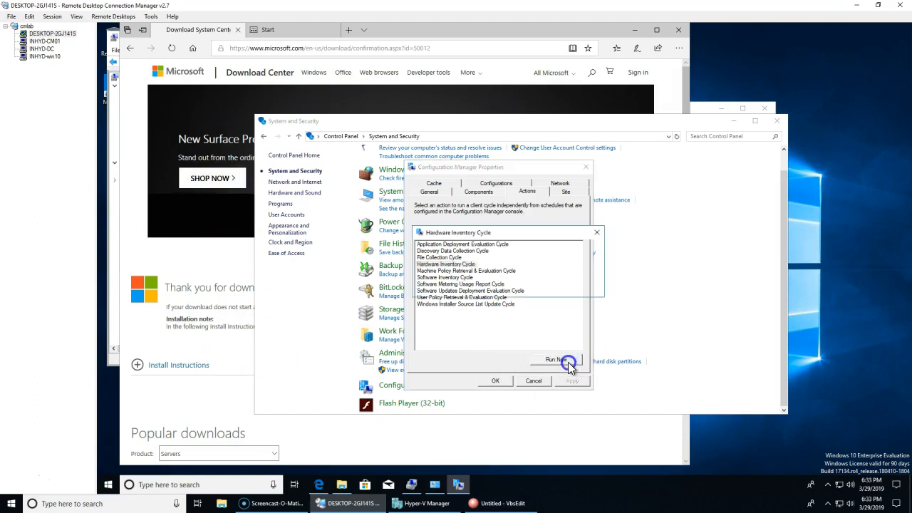
{"action": "left_click", "coordinate": [580, 288]}
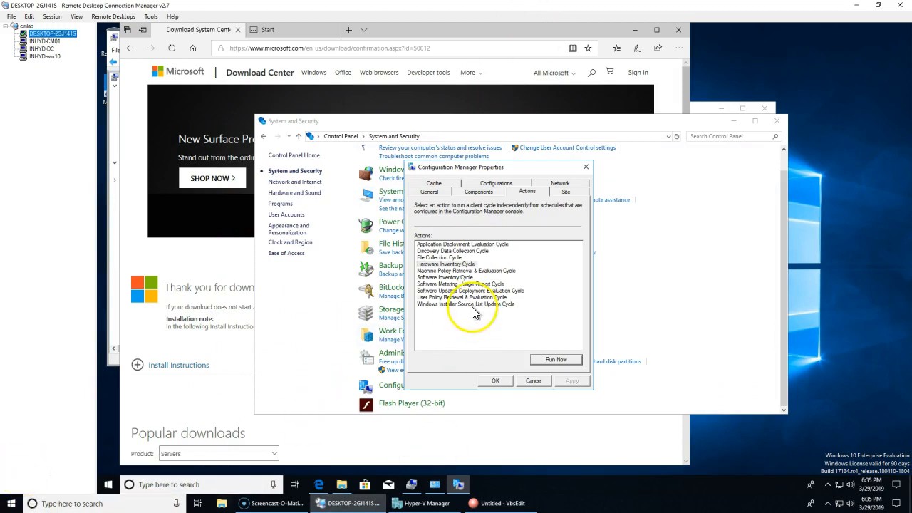
Run the Machine Policy Retrieval & Evaluation Cycle once more and close the Configuration Manager properties.
{"action": "left_click", "coordinate": [449, 271]}
{"action": "left_click", "coordinate": [554, 359]}
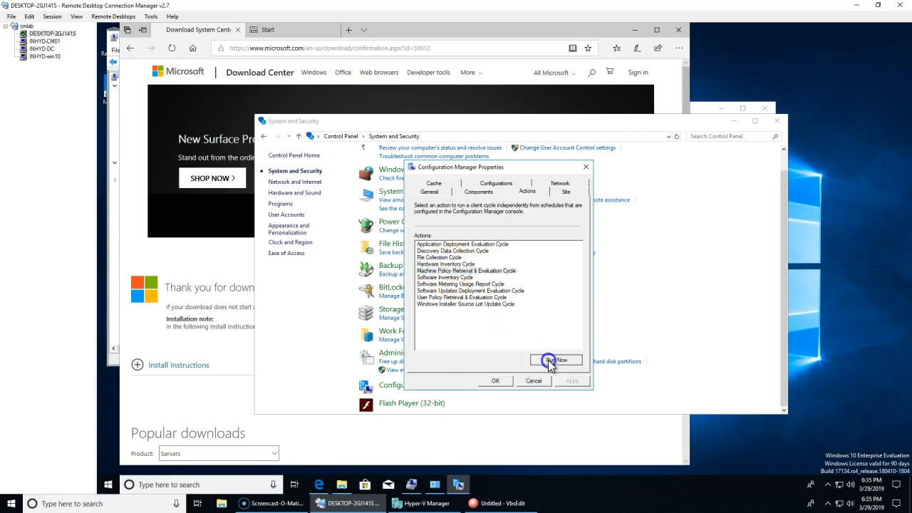
{"action": "left_click", "coordinate": [578, 288]}
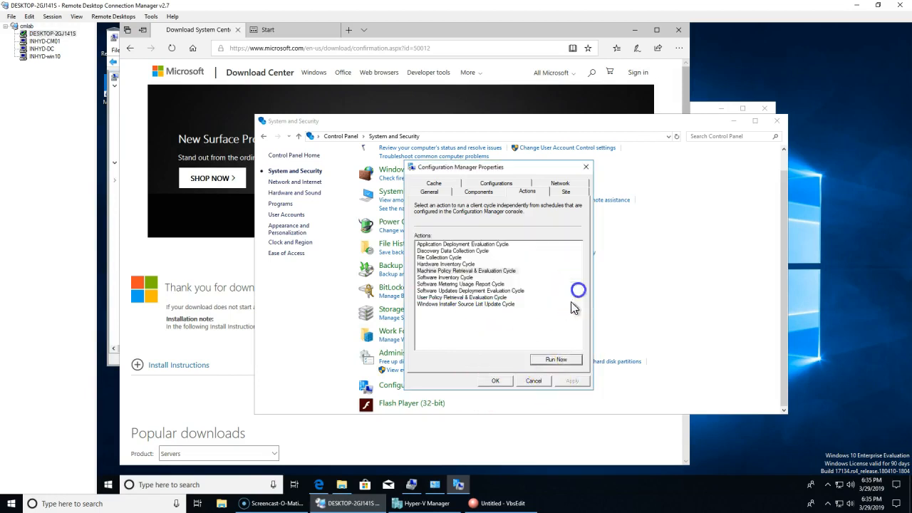
{"action": "left_click", "coordinate": [497, 382]}
Switch to the INHYD-CM01 session and open Resource Explorer for the device DESKTOP-2GJ141S.
{"action": "left_click", "coordinate": [45, 41]}
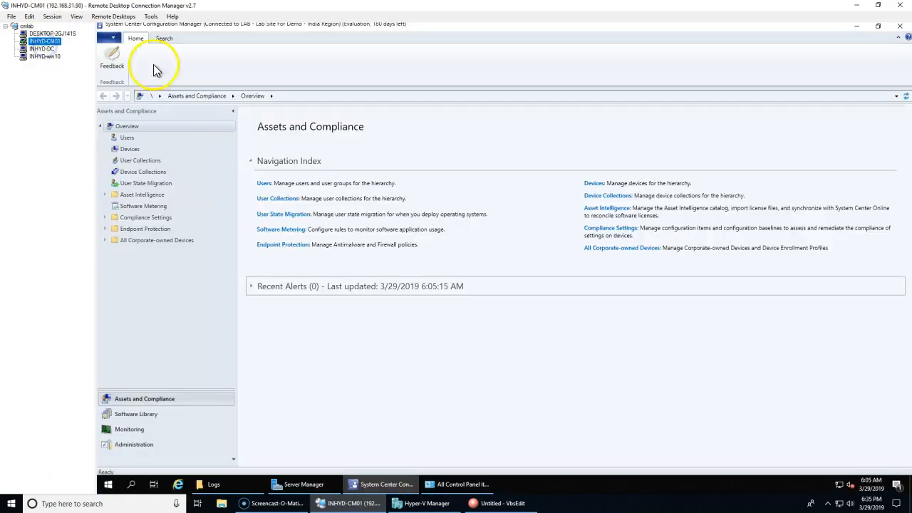
{"action": "left_click", "coordinate": [136, 151]}
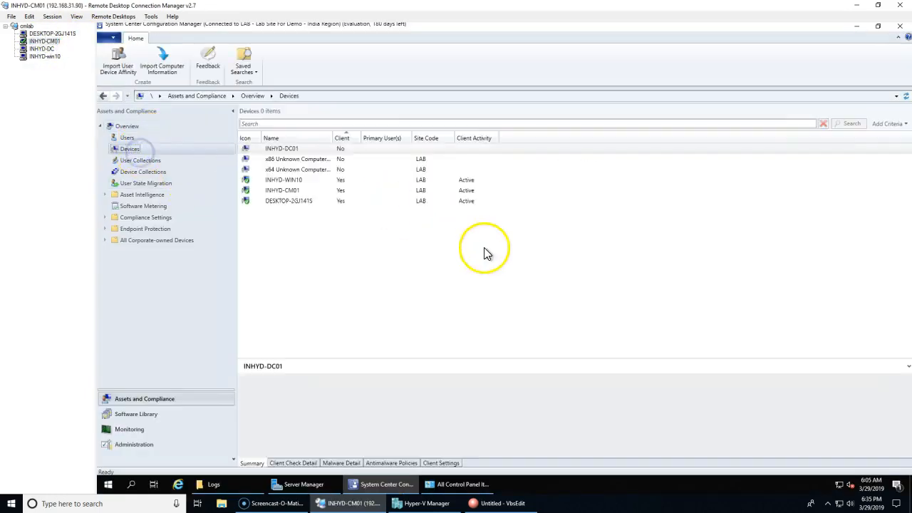
{"action": "left_click", "coordinate": [294, 202]}
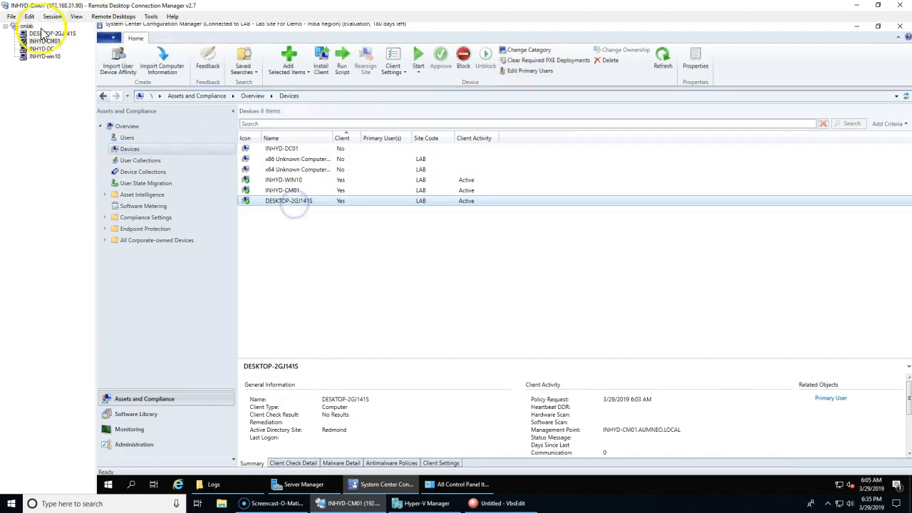
{"action": "right_click", "coordinate": [316, 204]}
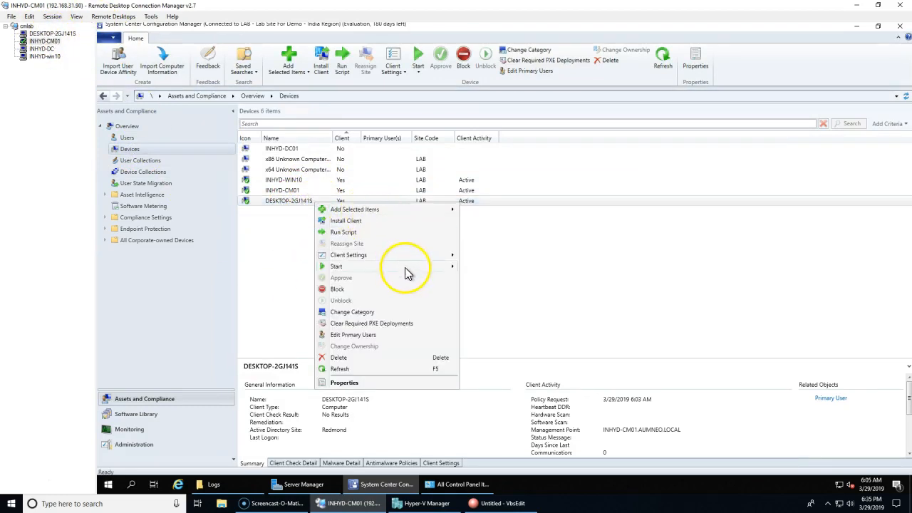
{"action": "mouse_move", "coordinate": [406, 269]}
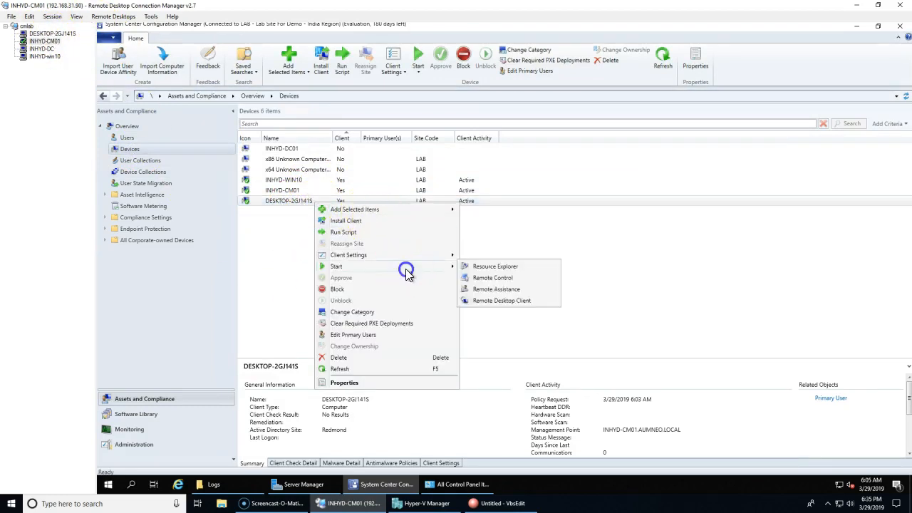
{"action": "left_click", "coordinate": [495, 267]}
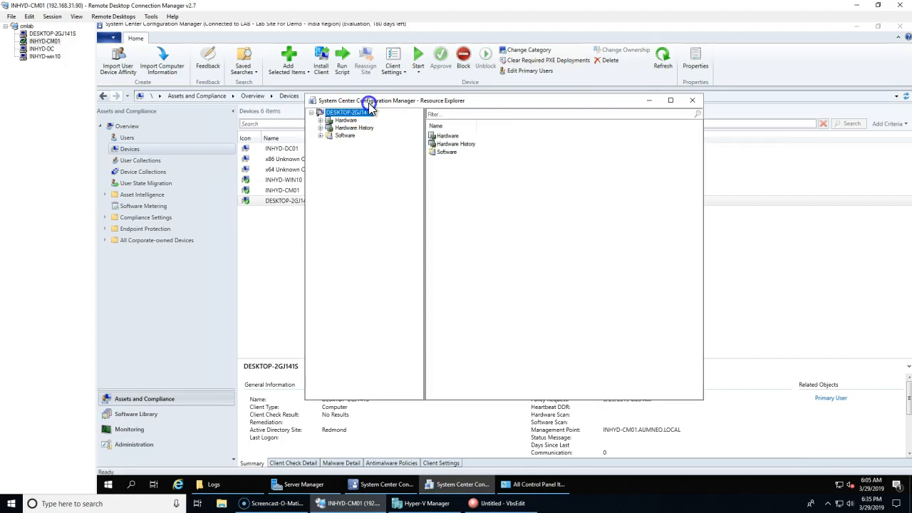
Maximize Resource Explorer, expand the Hardware node and widen the tree pane to show the full class names.
{"action": "double_click", "coordinate": [368, 103]}
{"action": "left_click", "coordinate": [136, 47]}
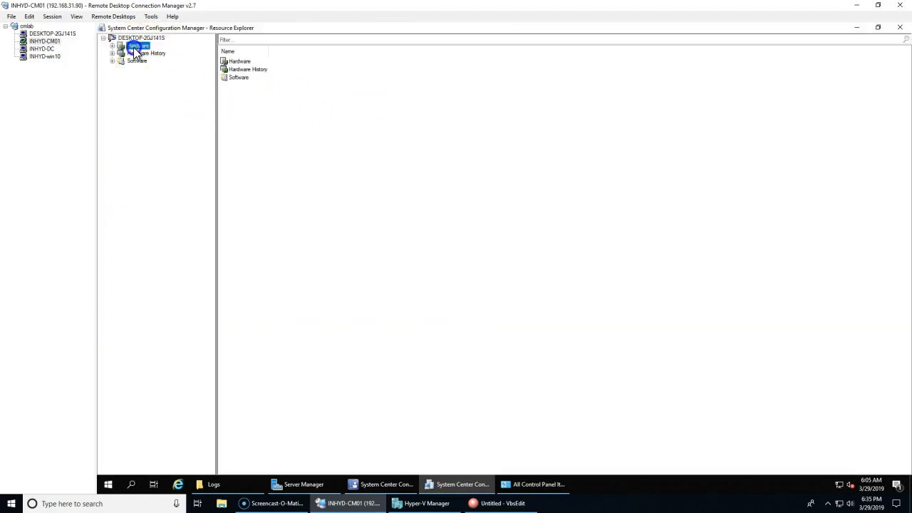
{"action": "double_click", "coordinate": [136, 47]}
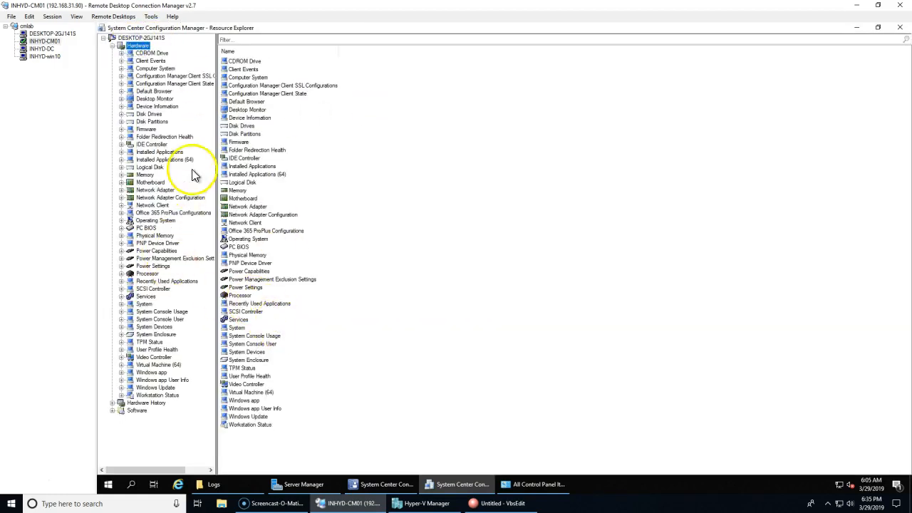
{"action": "left_click_drag", "start_coordinate": [217, 200], "coordinate": [275, 206]}
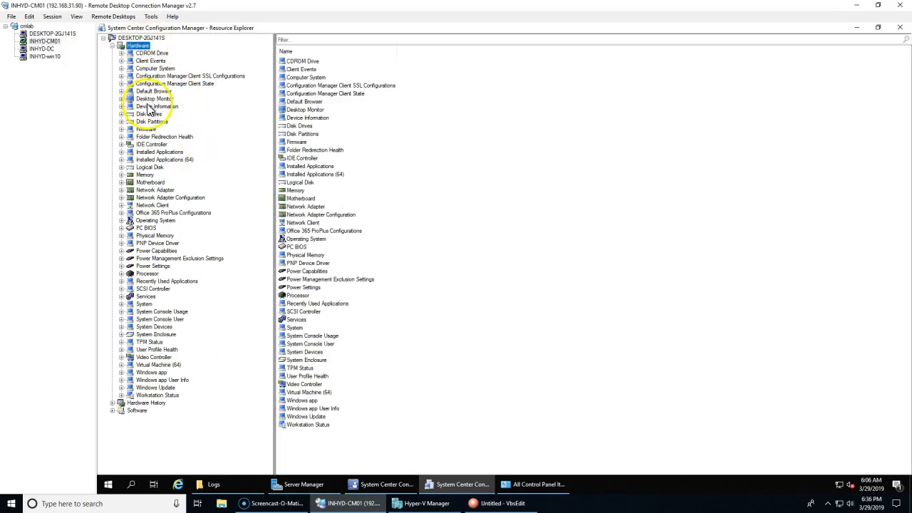
Review the Installed Applications inventory of DESKTOP-2GJ141S, along with its Software and Hardware categories in Resource Explorer.
{"action": "left_click", "coordinate": [150, 153]}
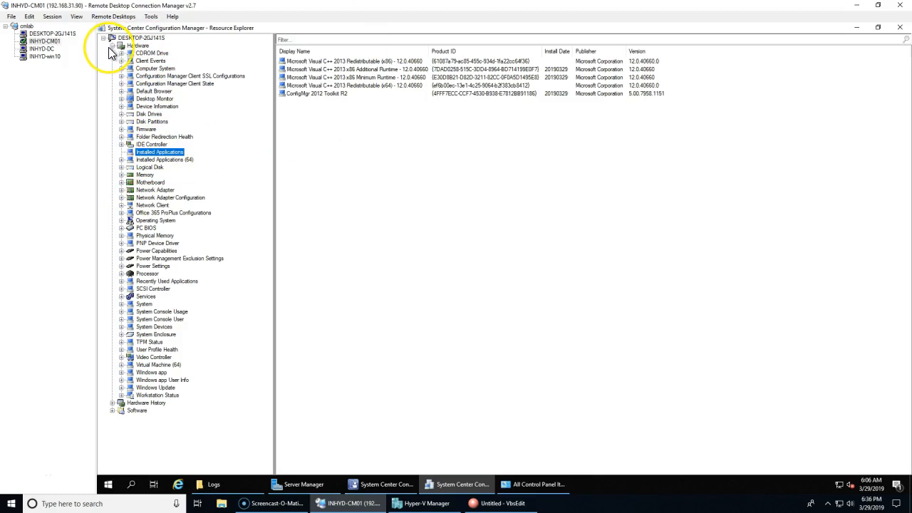
{"action": "left_click", "coordinate": [111, 45]}
{"action": "double_click", "coordinate": [127, 62]}
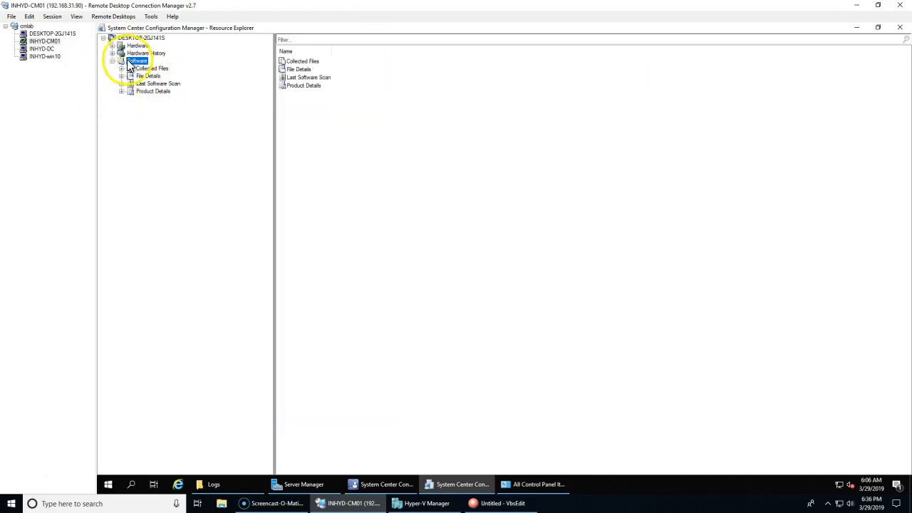
{"action": "double_click", "coordinate": [125, 47]}
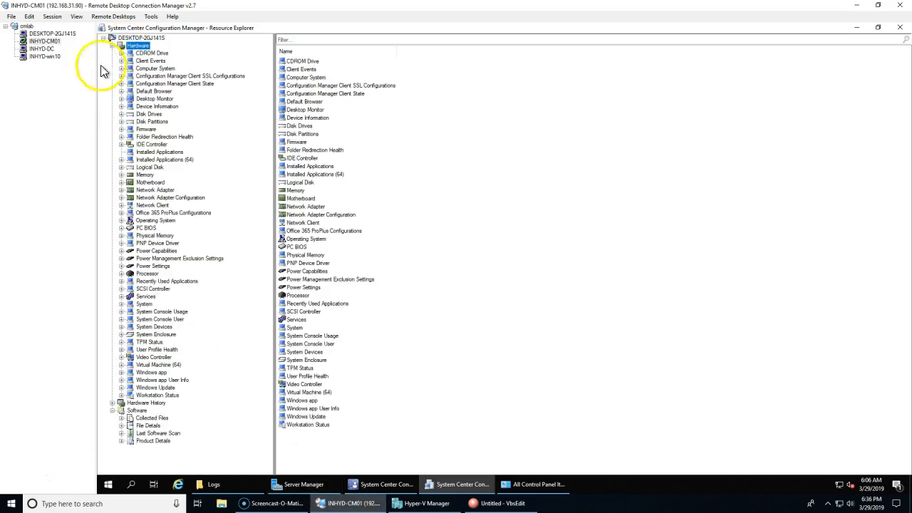
Switch to the DESKTOP-2GJ141S session and run the Hardware Inventory Cycle from the Configuration Manager client properties.
{"action": "left_click", "coordinate": [54, 34]}
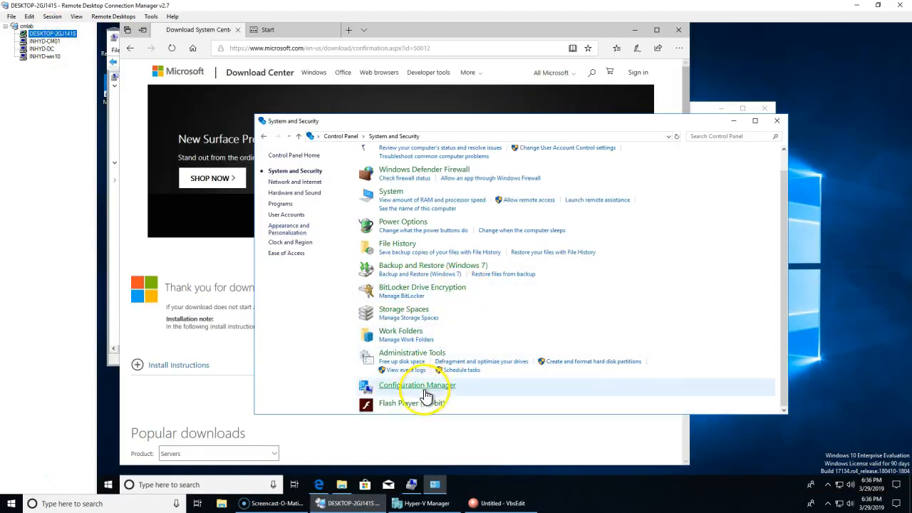
{"action": "left_click", "coordinate": [412, 392]}
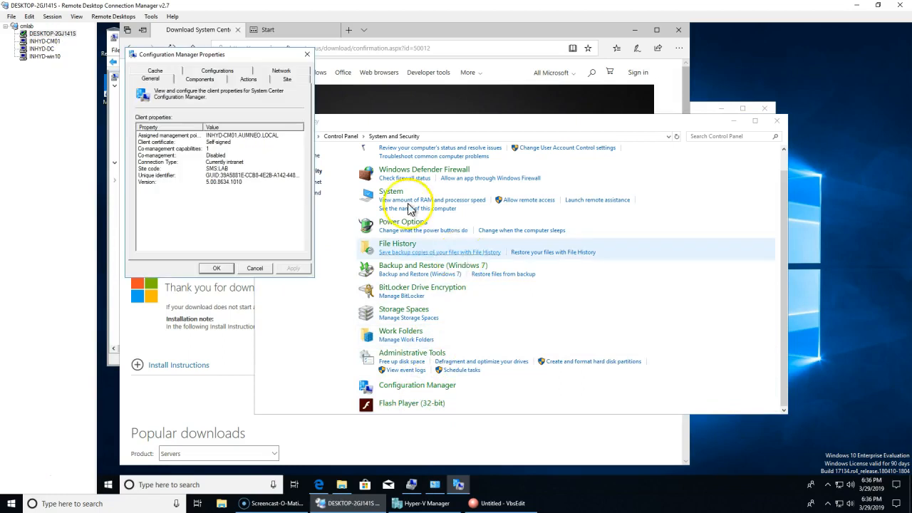
{"action": "left_click", "coordinate": [247, 80]}
{"action": "left_click", "coordinate": [184, 152]}
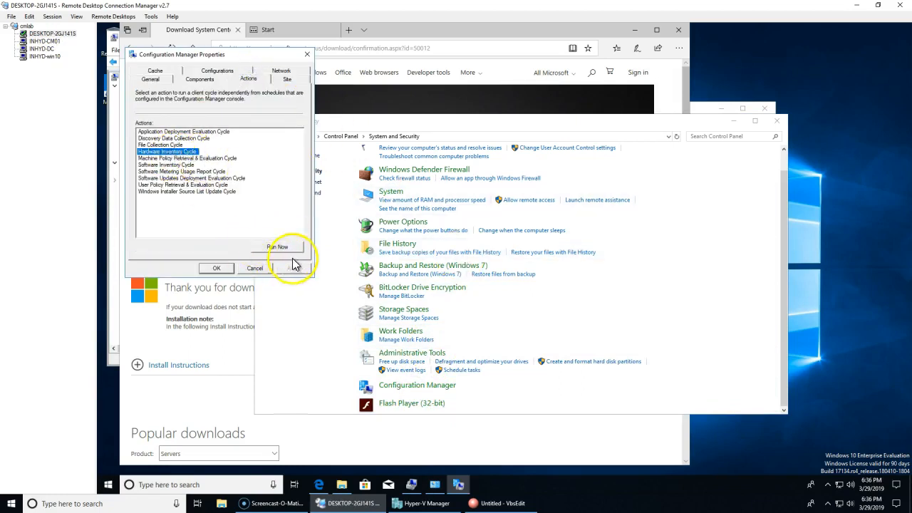
{"action": "left_click", "coordinate": [277, 247]}
{"action": "left_click", "coordinate": [588, 285]}
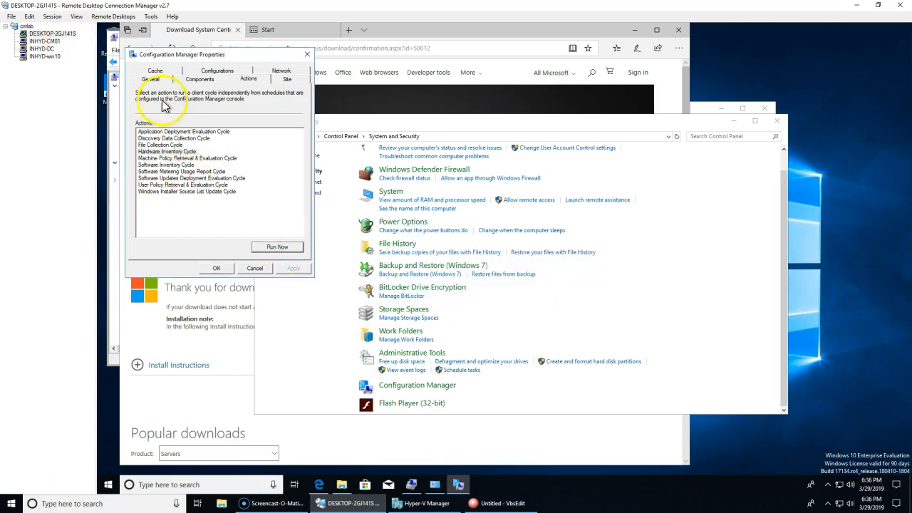
View Installed Applications in Resource Explorer on INHYD-CM01, and open Programs and Features on DESKTOP-2GJ141S for comparison.
{"action": "left_click", "coordinate": [46, 41]}
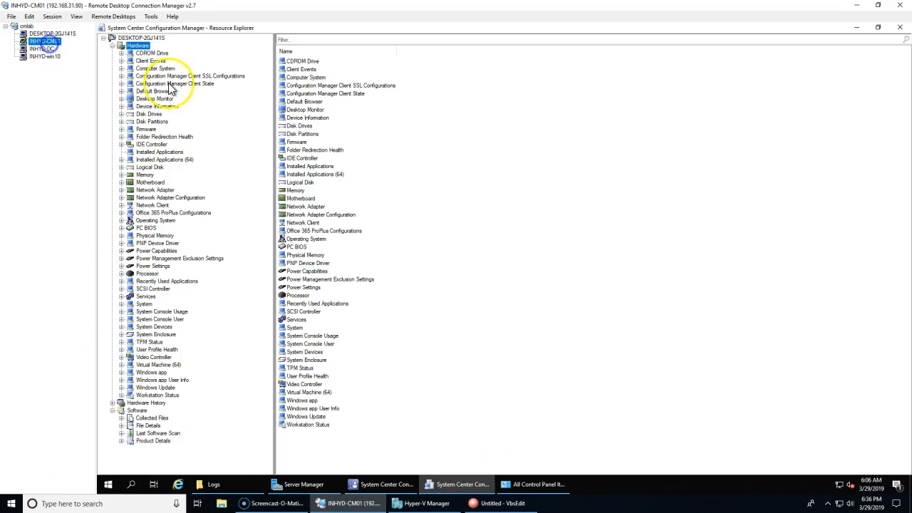
{"action": "left_click", "coordinate": [158, 152]}
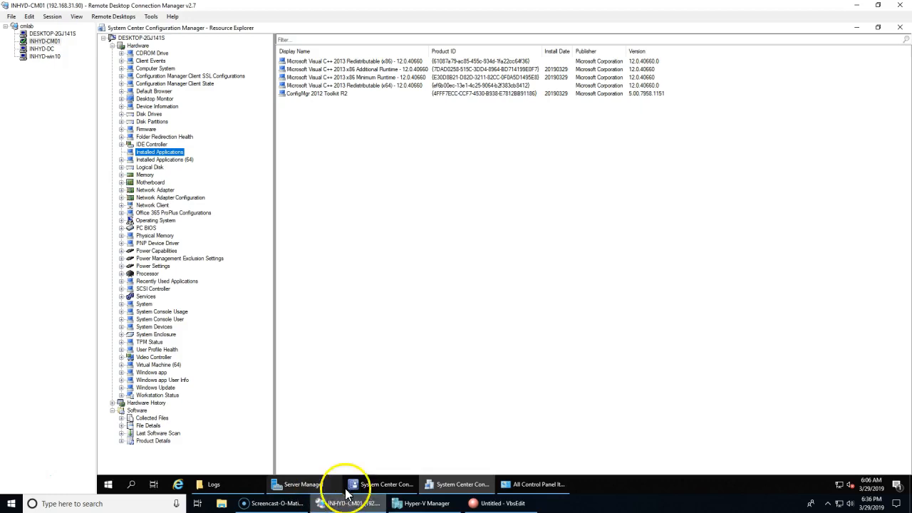
{"action": "left_click", "coordinate": [52, 35]}
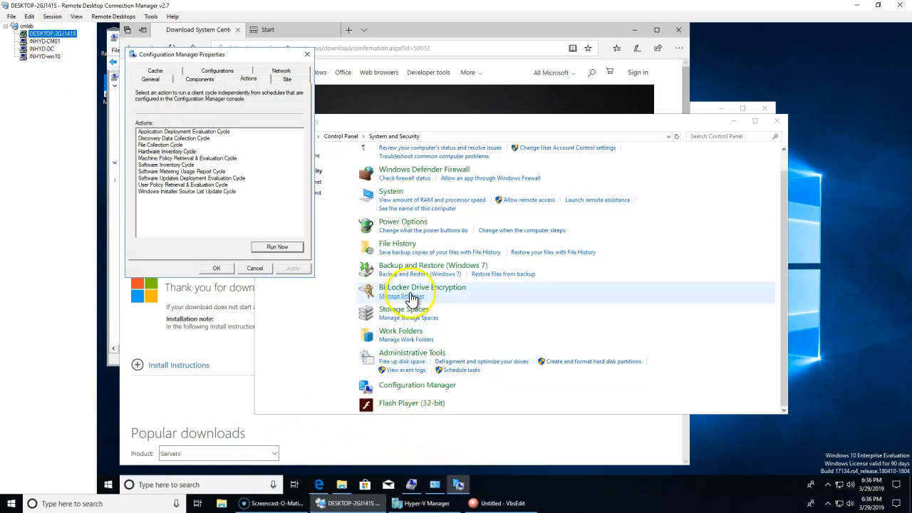
{"action": "scroll", "coordinate": [410, 300], "scroll_direction": "up", "scroll_amount": 1}
{"action": "left_click", "coordinate": [335, 136]}
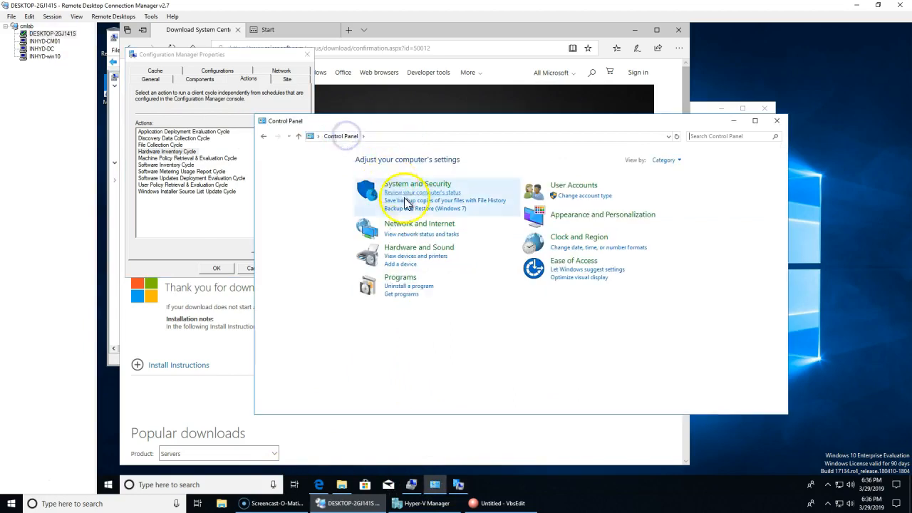
{"action": "left_click", "coordinate": [408, 282]}
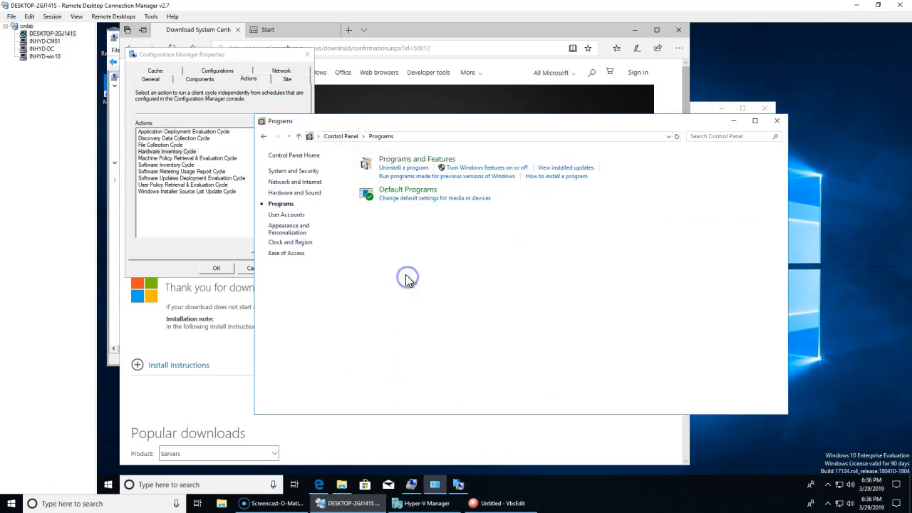
{"action": "left_click", "coordinate": [391, 161]}
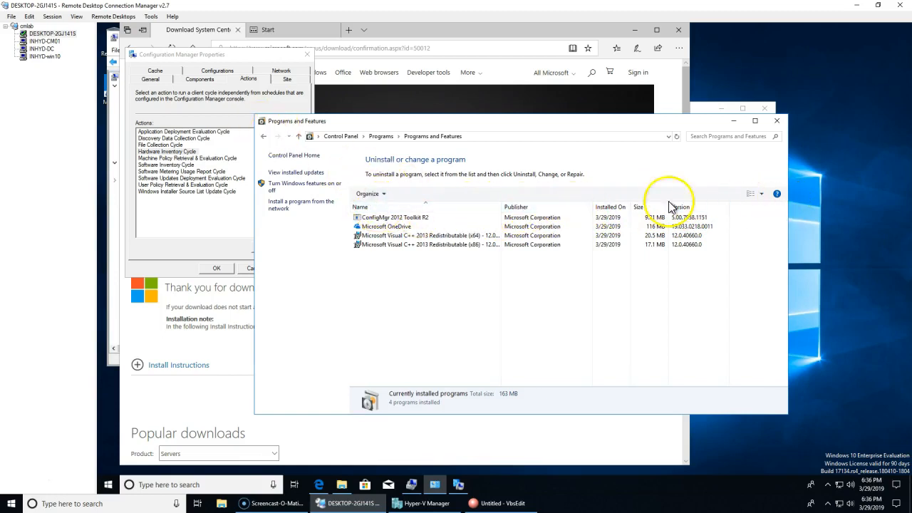
Compare the ConfigMgr 2012 Toolkit R2 entry in the client's Programs and Features with the Installed Applications inventory on INHYD-CM01.
{"action": "left_click", "coordinate": [44, 40]}
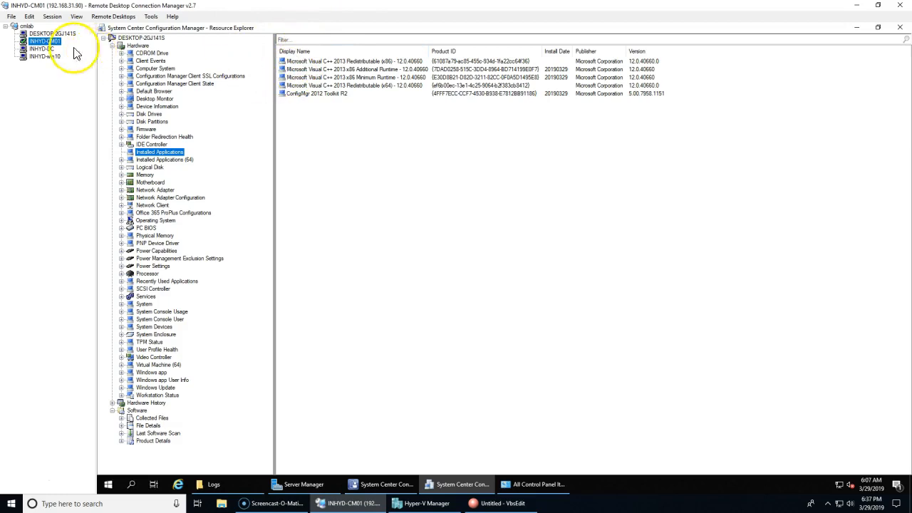
{"action": "left_click", "coordinate": [43, 35]}
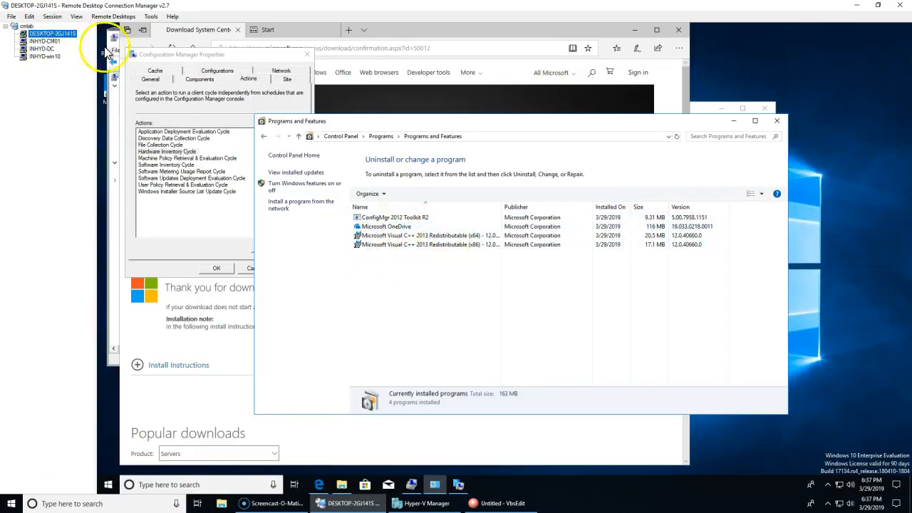
{"action": "left_click", "coordinate": [393, 218]}
{"action": "left_click", "coordinate": [43, 40]}
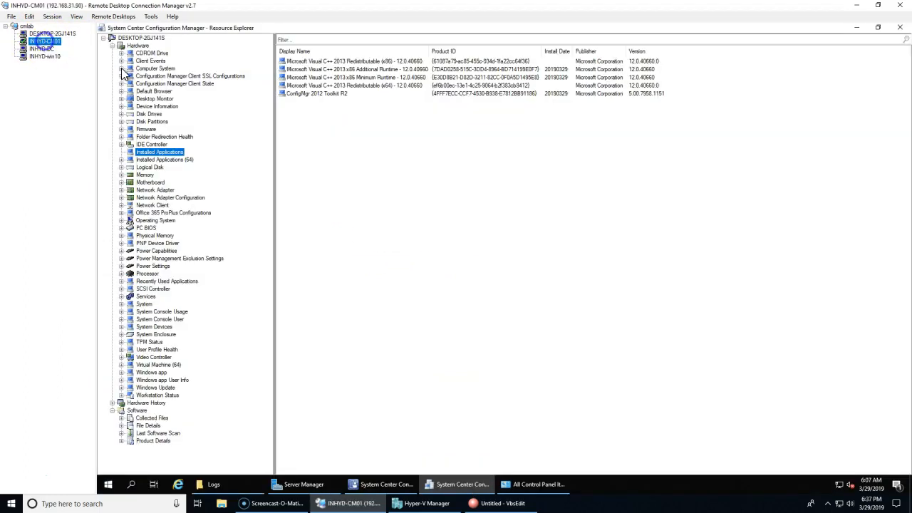
{"action": "left_click", "coordinate": [330, 93]}
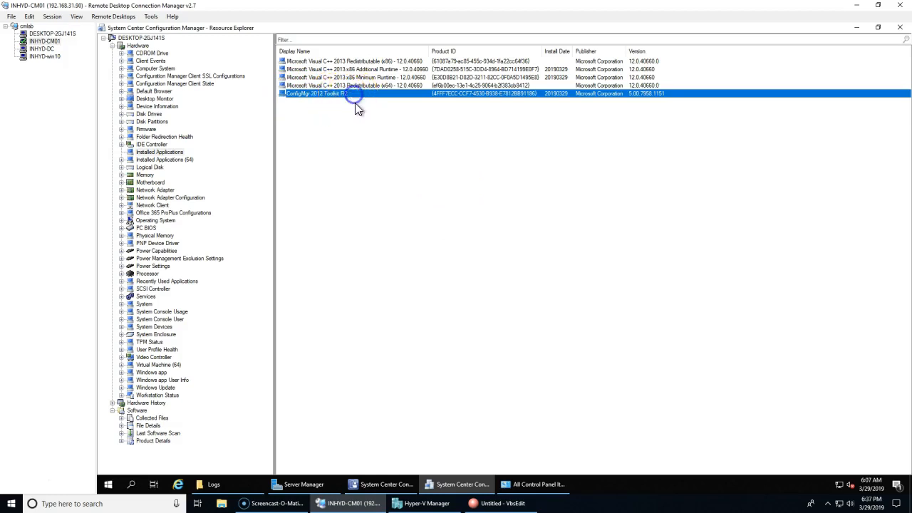
{"action": "left_click", "coordinate": [355, 143]}
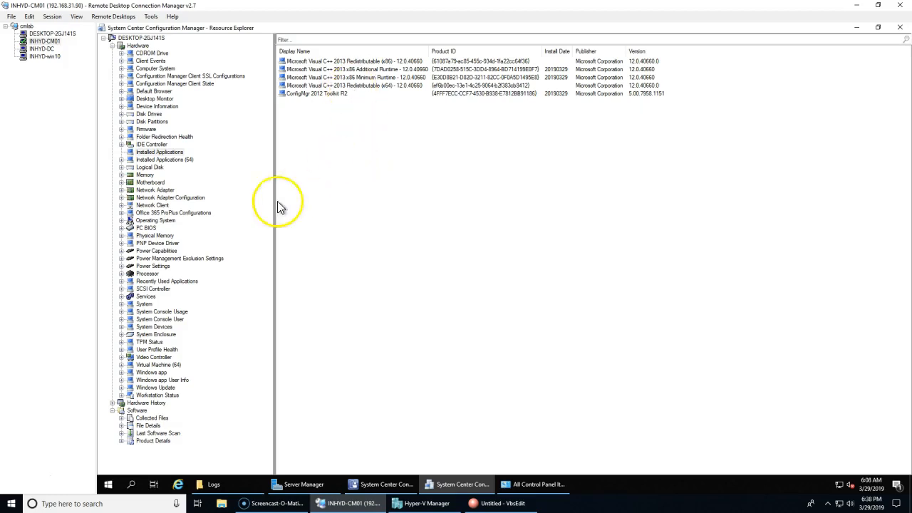
Sort the Installed Applications inventory by display name and select the ConfigMgr 2012 Toolkit R2 entry.
{"action": "left_click", "coordinate": [161, 153]}
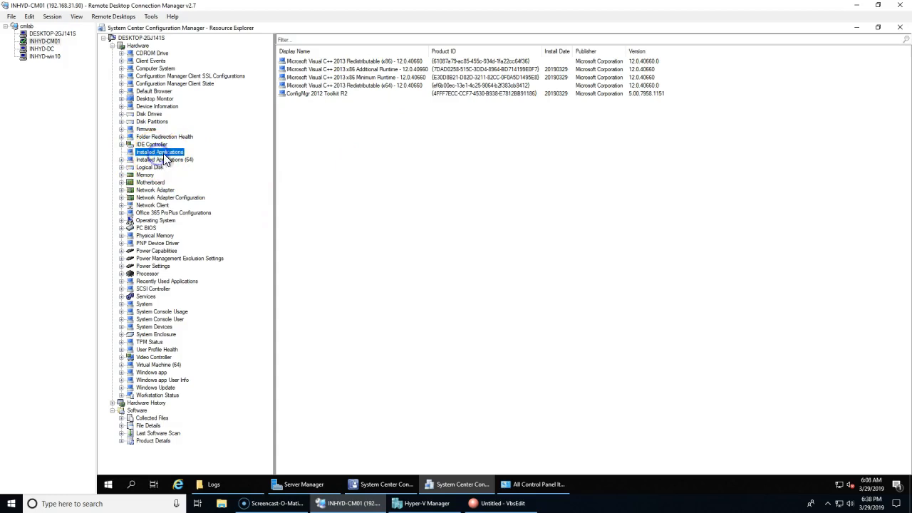
{"action": "left_click", "coordinate": [314, 54]}
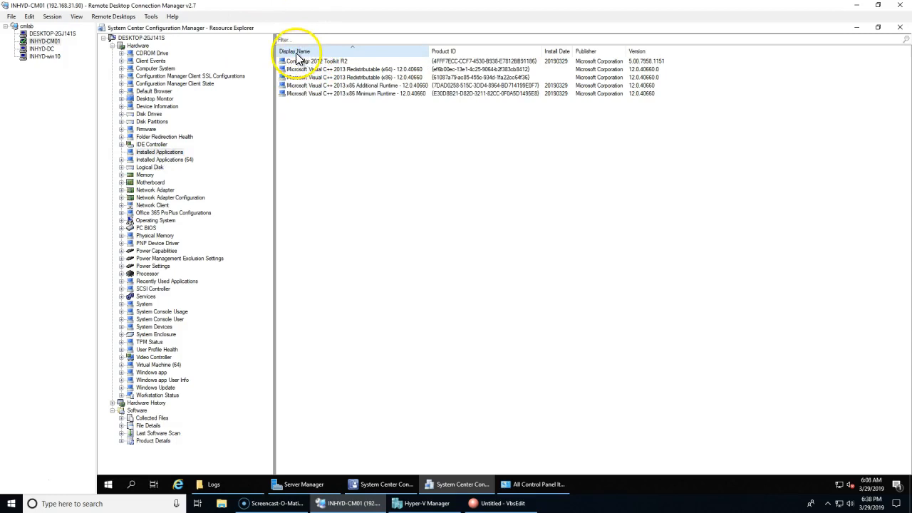
{"action": "left_click", "coordinate": [310, 61]}
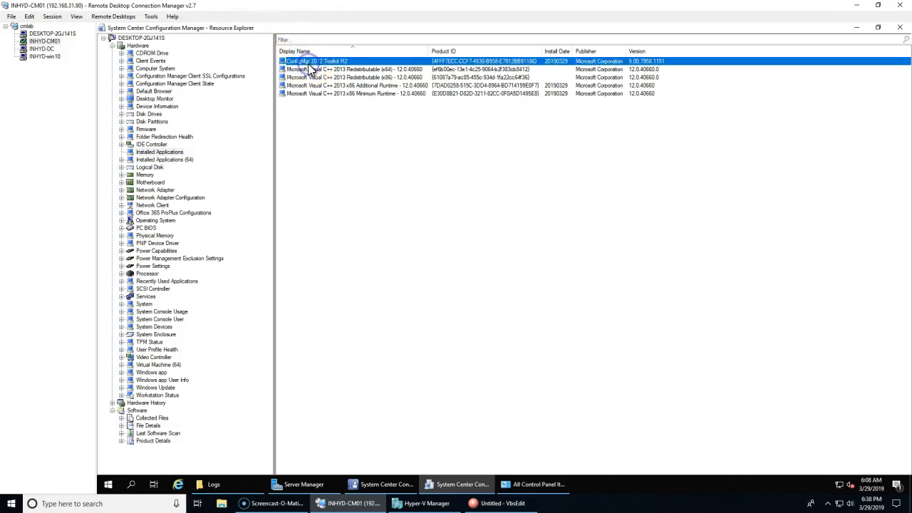
Switch to the Configuration Manager console and restore it to a smaller window overlapping Resource Explorer, leaving the application names readable.
{"action": "left_click", "coordinate": [385, 485]}
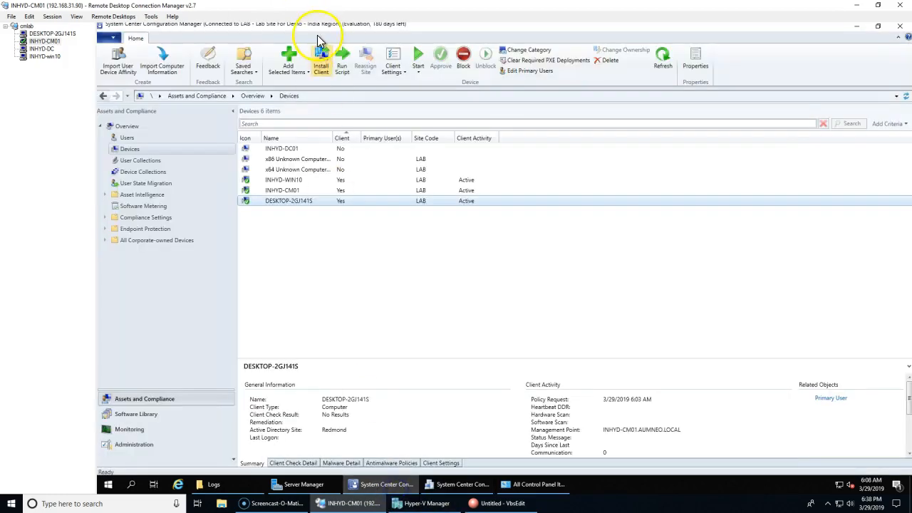
{"action": "left_click_drag", "start_coordinate": [311, 25], "coordinate": [594, 67]}
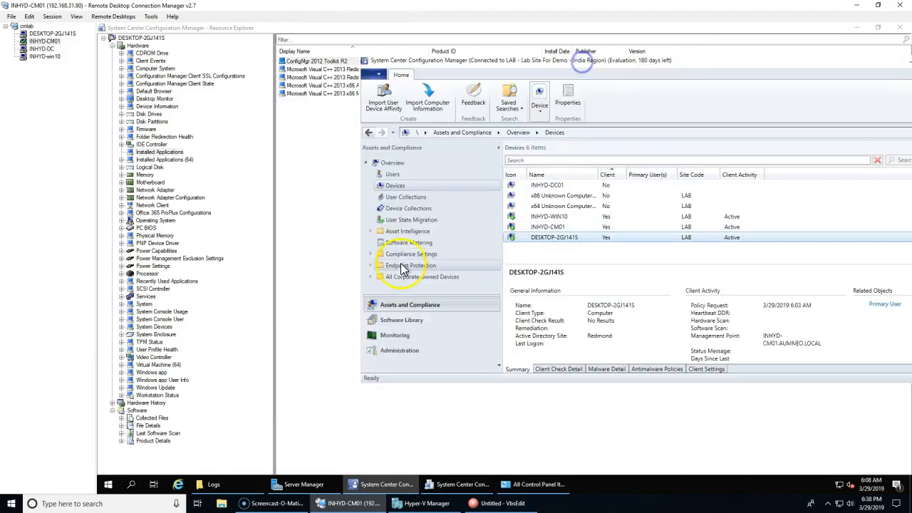
{"action": "left_click", "coordinate": [499, 60]}
{"action": "left_click", "coordinate": [374, 486]}
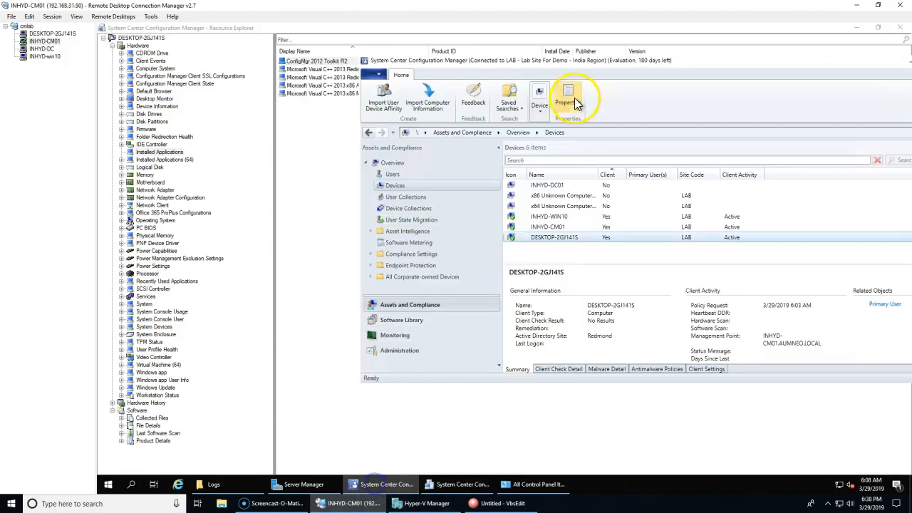
{"action": "left_click_drag", "start_coordinate": [665, 53], "coordinate": [653, 85]}
{"action": "left_click", "coordinate": [383, 484]}
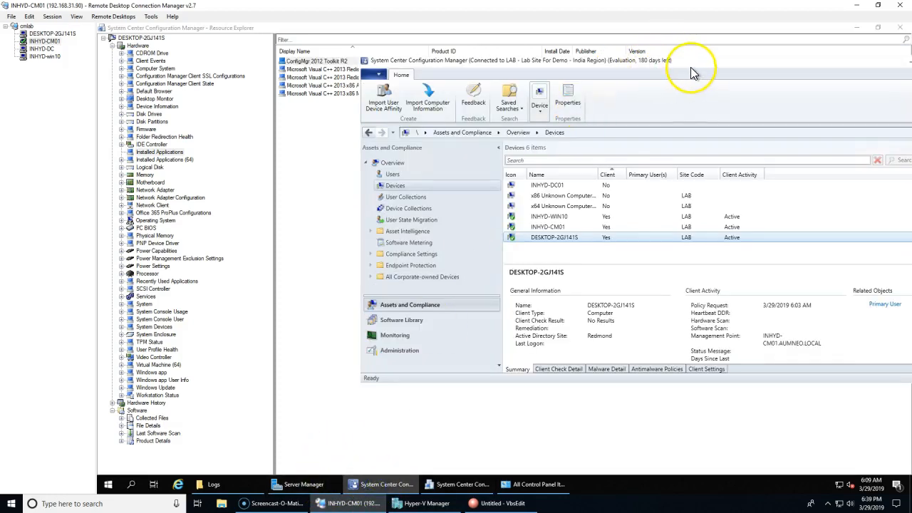
Open the properties of the "test" device collection under Assets and Compliance.
{"action": "left_click", "coordinate": [403, 307]}
{"action": "left_click", "coordinate": [408, 208]}
{"action": "right_click", "coordinate": [408, 209]}
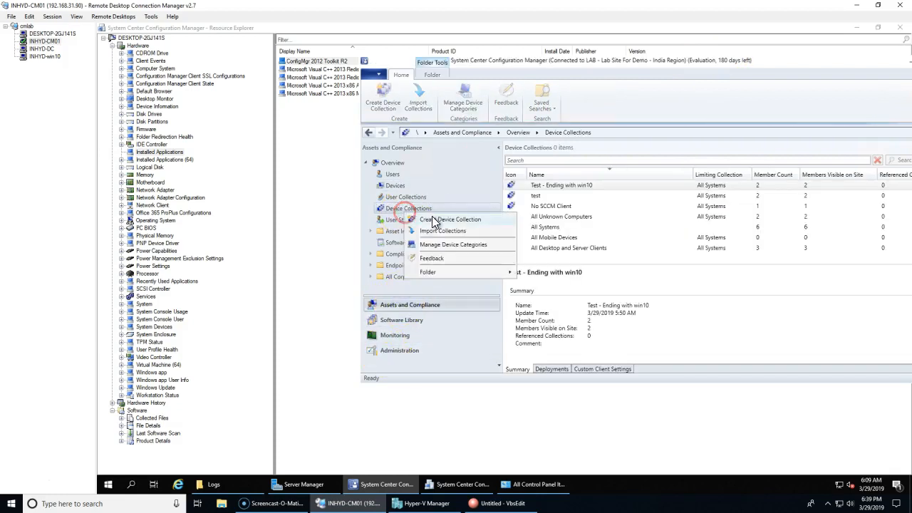
{"action": "left_click", "coordinate": [540, 193]}
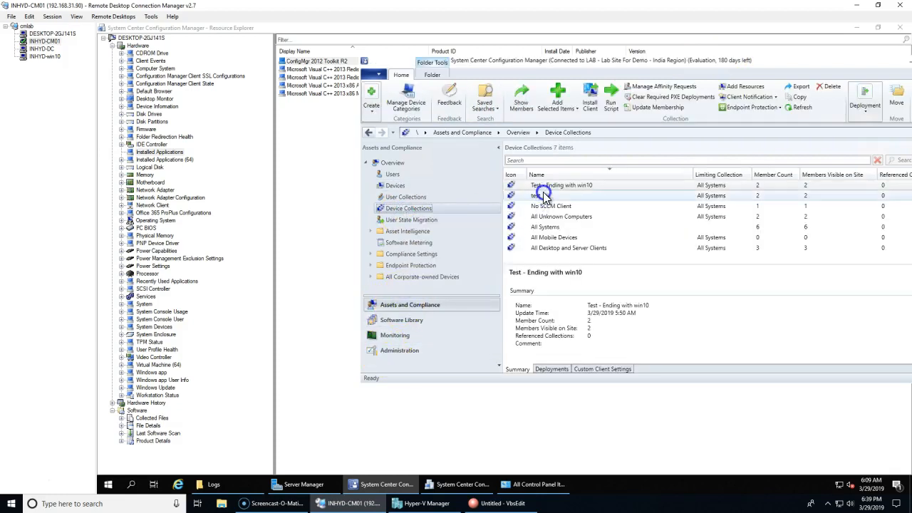
{"action": "left_click", "coordinate": [544, 195]}
{"action": "right_click", "coordinate": [545, 197]}
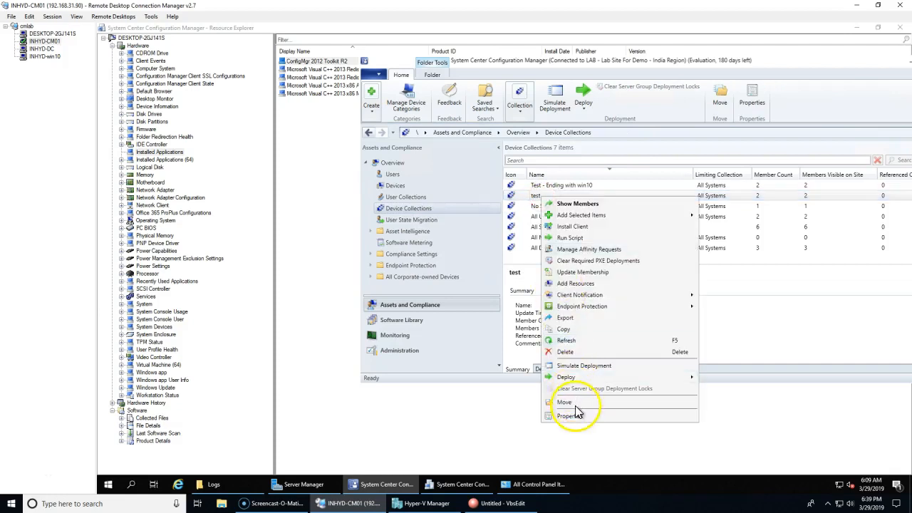
{"action": "left_click", "coordinate": [570, 416]}
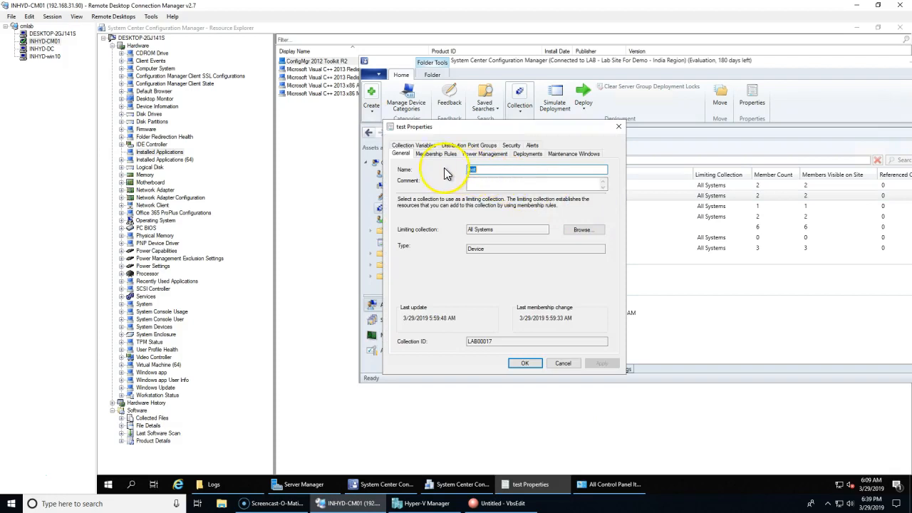
Delete the existing membership rule from the "test" collection and apply the change despite the collection having no rules.
{"action": "left_click", "coordinate": [435, 154]}
{"action": "left_click", "coordinate": [464, 240]}
{"action": "left_click", "coordinate": [605, 269]}
{"action": "left_click", "coordinate": [601, 364]}
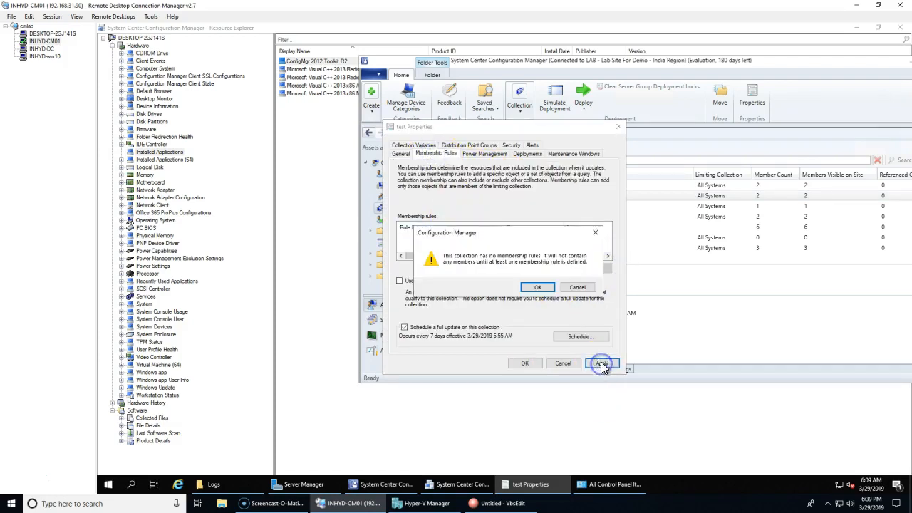
{"action": "left_click", "coordinate": [549, 287]}
Start a new query rule for the "test" collection and name it "Toolkit installed Machines".
{"action": "left_click", "coordinate": [512, 268]}
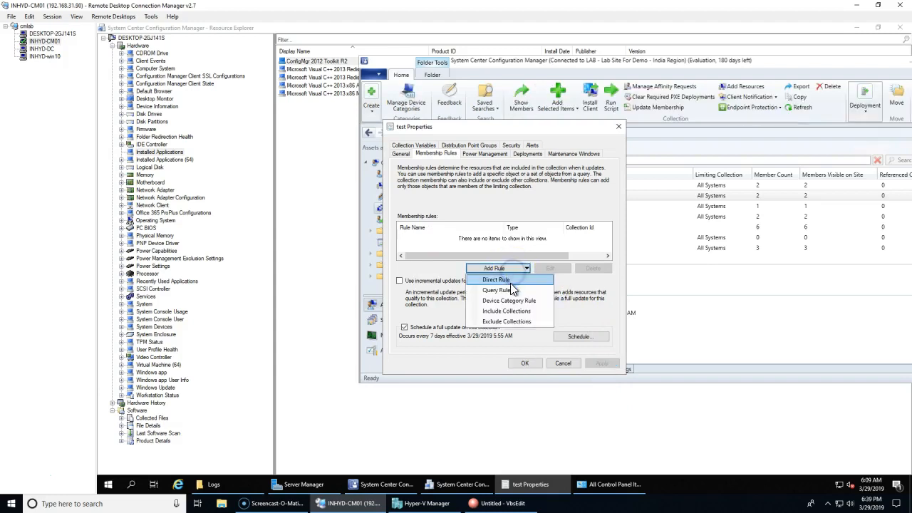
{"action": "left_click", "coordinate": [496, 289]}
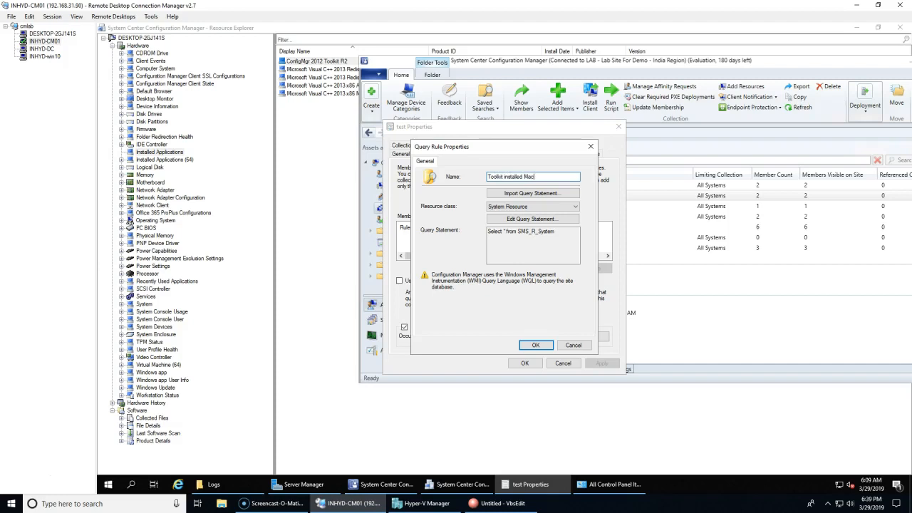
{"action": "key", "text": "Tab"}
{"action": "key", "text": "Tab"}
{"action": "key", "text": "Tab"}
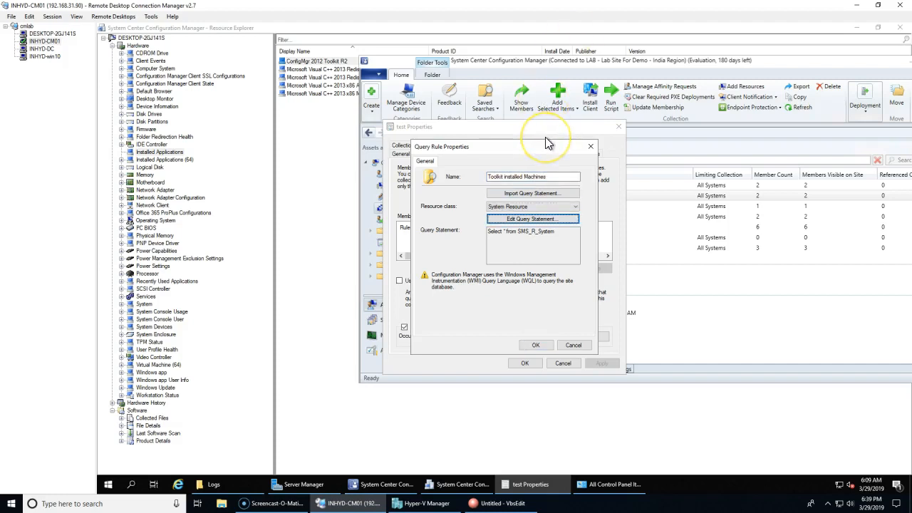
Open the rule's query statement for editing, start a new simple-value criterion, and open its attribute selection.
{"action": "key", "text": "Return"}
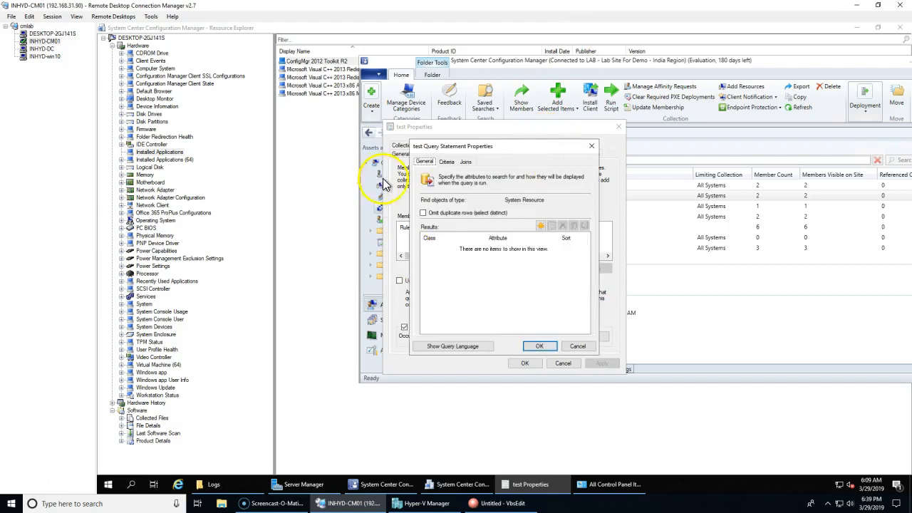
{"action": "left_click", "coordinate": [447, 162]}
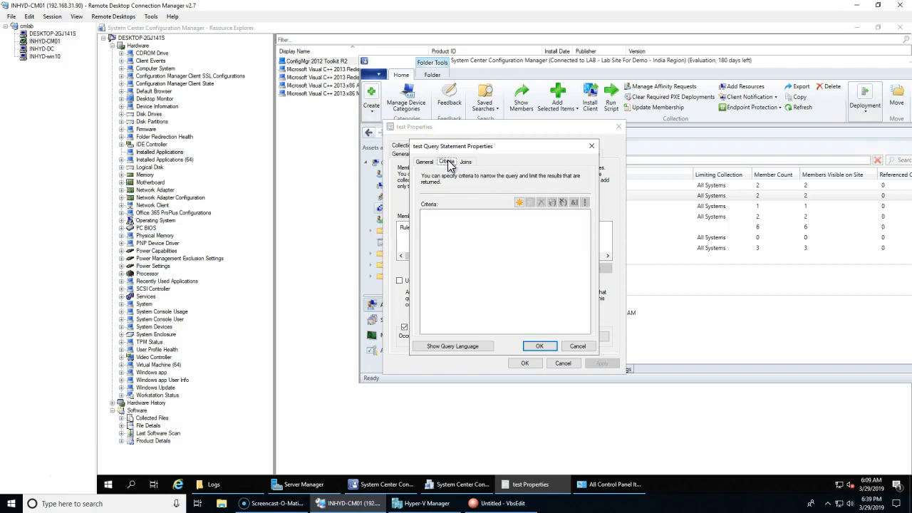
{"action": "left_click", "coordinate": [518, 202]}
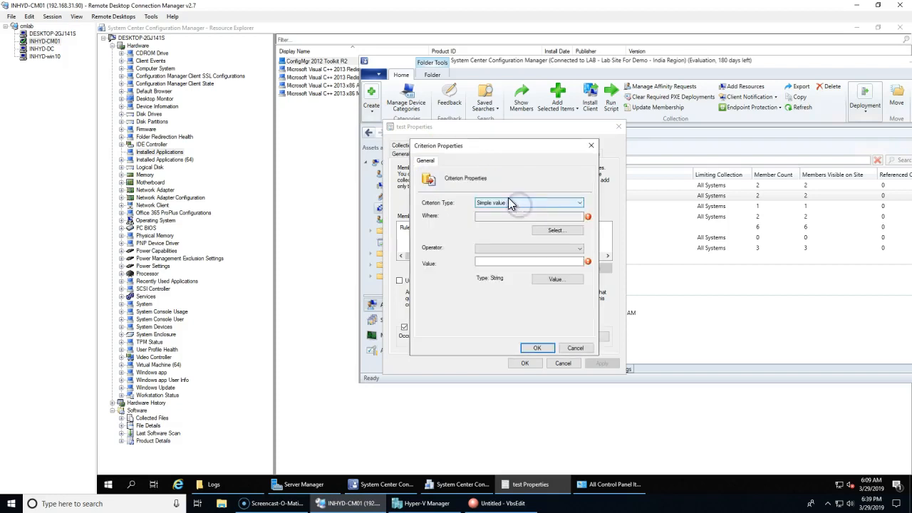
{"action": "left_click", "coordinate": [556, 232]}
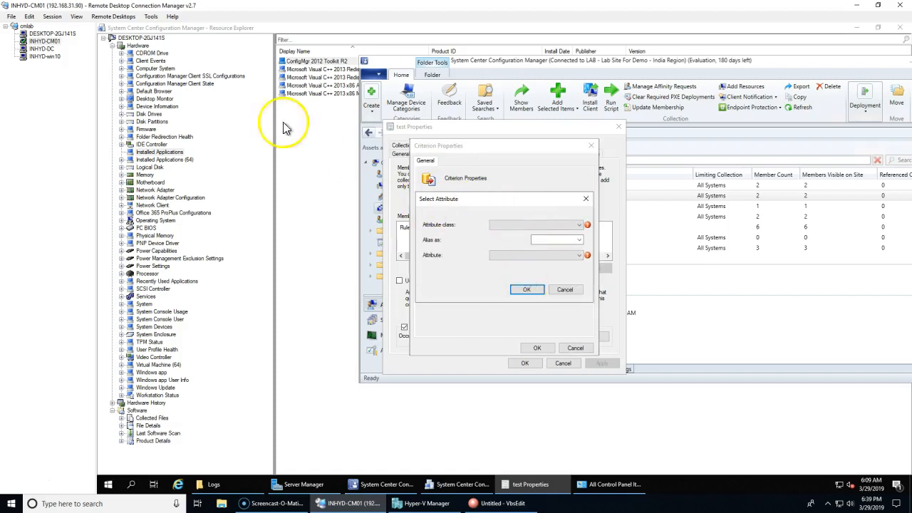
Compare the attribute classes available for the criterion with the hardware inventory classes listed in Resource Explorer.
{"action": "left_click", "coordinate": [200, 10]}
{"action": "left_click", "coordinate": [102, 162]}
{"action": "left_click", "coordinate": [111, 74]}
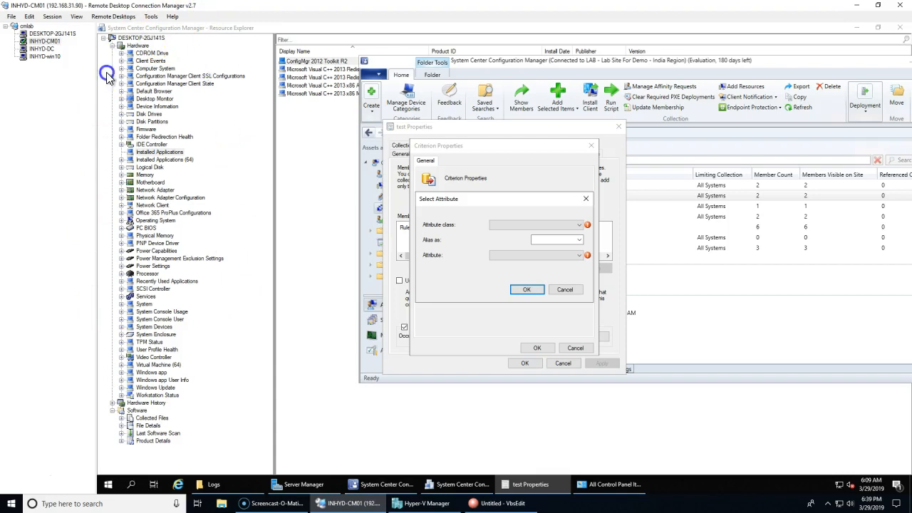
{"action": "left_click", "coordinate": [546, 226]}
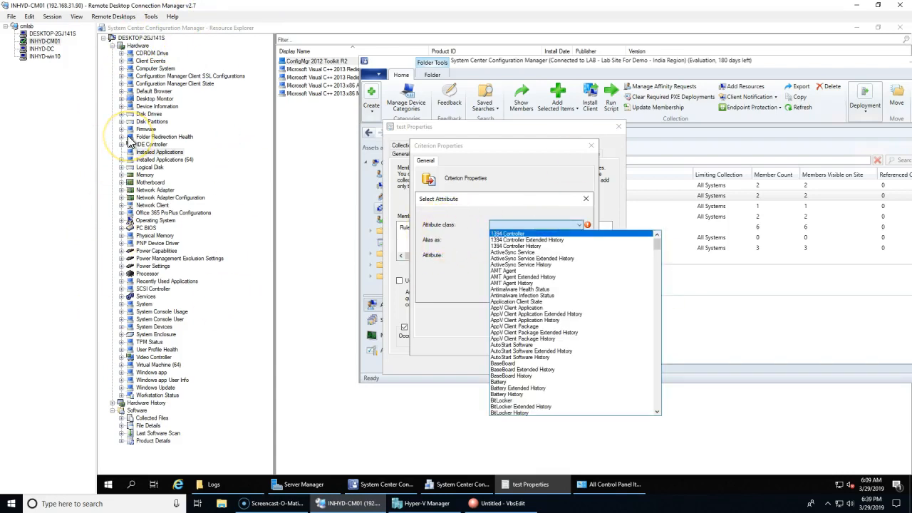
{"action": "left_click", "coordinate": [22, 478]}
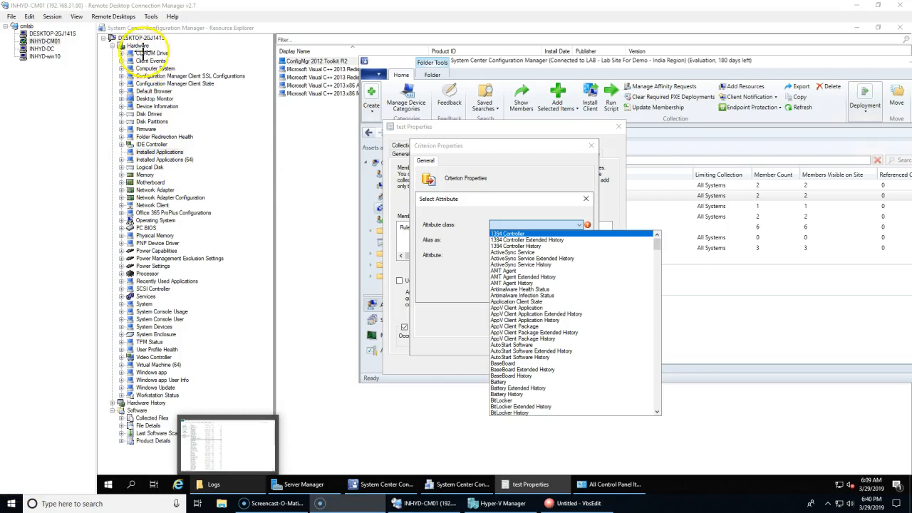
{"action": "mouse_move", "coordinate": [187, 150]}
{"action": "left_mouse_down"}
{"action": "mouse_move", "coordinate": [125, 149]}
{"action": "mouse_move", "coordinate": [143, 161]}
{"action": "mouse_move", "coordinate": [183, 158]}
{"action": "mouse_move", "coordinate": [184, 149]}
{"action": "left_mouse_up"}
{"action": "left_click", "coordinate": [528, 10]}
{"action": "mouse_move", "coordinate": [242, 146]}
{"action": "left_mouse_down"}
{"action": "mouse_move", "coordinate": [197, 161]}
{"action": "mouse_move", "coordinate": [211, 179]}
{"action": "mouse_move", "coordinate": [203, 154]}
{"action": "left_mouse_up"}
{"action": "mouse_move", "coordinate": [456, 216]}
{"action": "left_mouse_down"}
{"action": "mouse_move", "coordinate": [418, 228]}
{"action": "mouse_move", "coordinate": [434, 235]}
{"action": "mouse_move", "coordinate": [456, 228]}
{"action": "mouse_move", "coordinate": [453, 218]}
{"action": "left_mouse_up"}
{"action": "mouse_move", "coordinate": [108, 47]}
{"action": "left_mouse_down"}
{"action": "mouse_move", "coordinate": [171, 42]}
{"action": "mouse_move", "coordinate": [217, 178]}
{"action": "mouse_move", "coordinate": [204, 401]}
{"action": "mouse_move", "coordinate": [123, 417]}
{"action": "mouse_move", "coordinate": [92, 311]}
{"action": "mouse_move", "coordinate": [114, 118]}
{"action": "mouse_move", "coordinate": [111, 48]}
{"action": "left_mouse_up"}
{"action": "mouse_move", "coordinate": [450, 239]}
{"action": "left_mouse_down"}
{"action": "mouse_move", "coordinate": [422, 246]}
{"action": "mouse_move", "coordinate": [453, 264]}
{"action": "mouse_move", "coordinate": [448, 238]}
{"action": "left_mouse_up"}
{"action": "mouse_move", "coordinate": [302, 33]}
{"action": "left_mouse_down"}
{"action": "mouse_move", "coordinate": [274, 44]}
{"action": "mouse_move", "coordinate": [312, 42]}
{"action": "left_mouse_up"}
{"action": "mouse_move", "coordinate": [468, 50]}
{"action": "left_mouse_down"}
{"action": "mouse_move", "coordinate": [421, 49]}
{"action": "mouse_move", "coordinate": [426, 40]}
{"action": "mouse_move", "coordinate": [464, 38]}
{"action": "left_mouse_up"}
{"action": "mouse_move", "coordinate": [536, 37]}
{"action": "left_mouse_down"}
{"action": "mouse_move", "coordinate": [545, 57]}
{"action": "mouse_move", "coordinate": [580, 29]}
{"action": "mouse_move", "coordinate": [602, 43]}
{"action": "mouse_move", "coordinate": [644, 35]}
{"action": "mouse_move", "coordinate": [643, 49]}
{"action": "mouse_move", "coordinate": [638, 37]}
{"action": "left_mouse_up"}
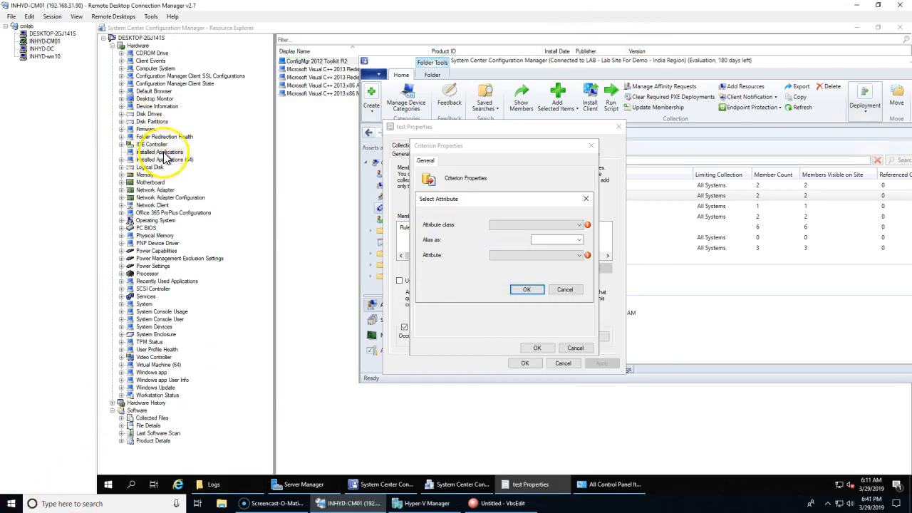
{"action": "left_click", "coordinate": [570, 225]}
{"action": "left_click_drag", "start_coordinate": [657, 249], "coordinate": [661, 267]}
{"action": "left_click", "coordinate": [146, 155]}
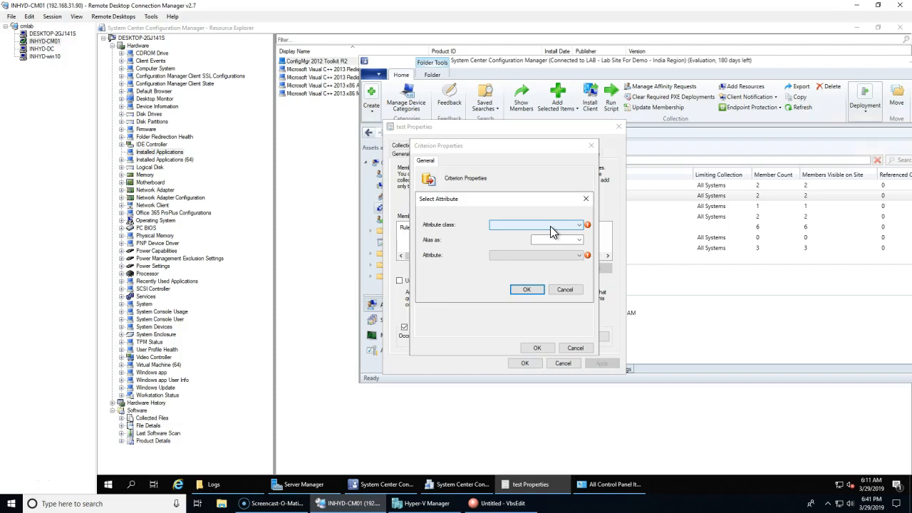
Set the criterion's attribute class to Installed Applications.
{"action": "left_click", "coordinate": [551, 227]}
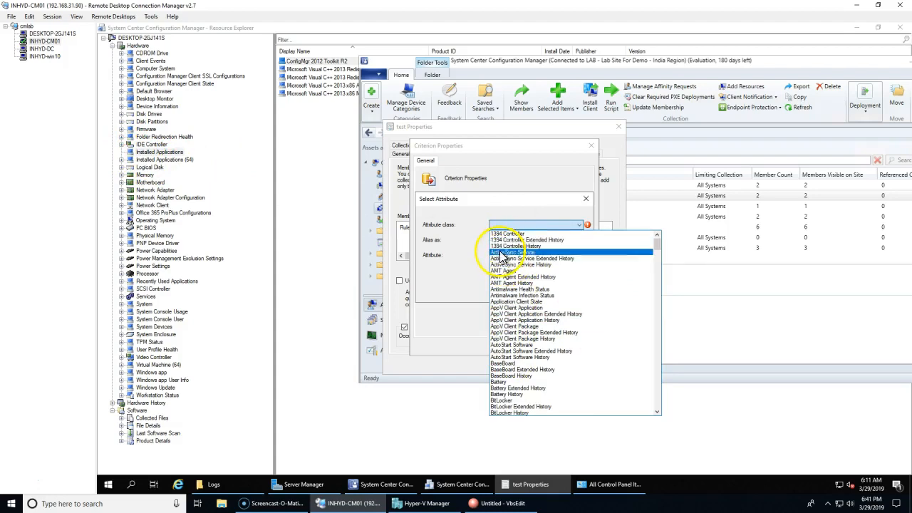
{"action": "scroll", "coordinate": [541, 321], "scroll_direction": "down", "scroll_amount": 20}
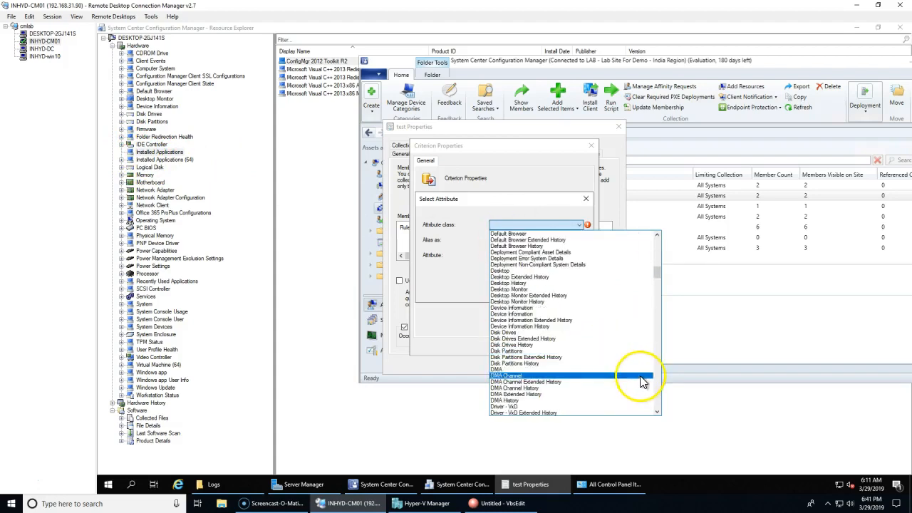
{"action": "scroll", "coordinate": [654, 379], "scroll_direction": "down", "scroll_amount": 20}
{"action": "scroll", "coordinate": [549, 328], "scroll_direction": "up", "scroll_amount": 3}
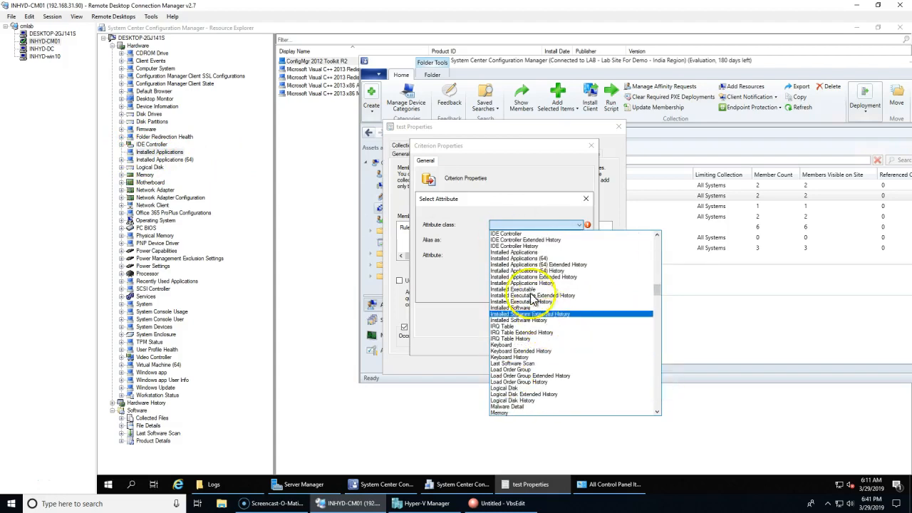
{"action": "left_click", "coordinate": [520, 252]}
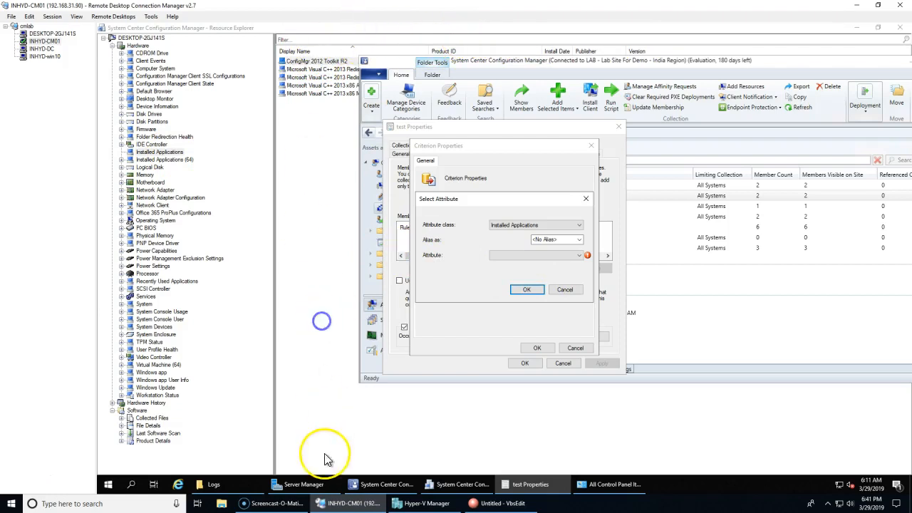
Check the installed application details of ConfigMgr 2012 Toolkit R2 in Resource Explorer and set the criterion's attribute to Version.
{"action": "left_click", "coordinate": [458, 489]}
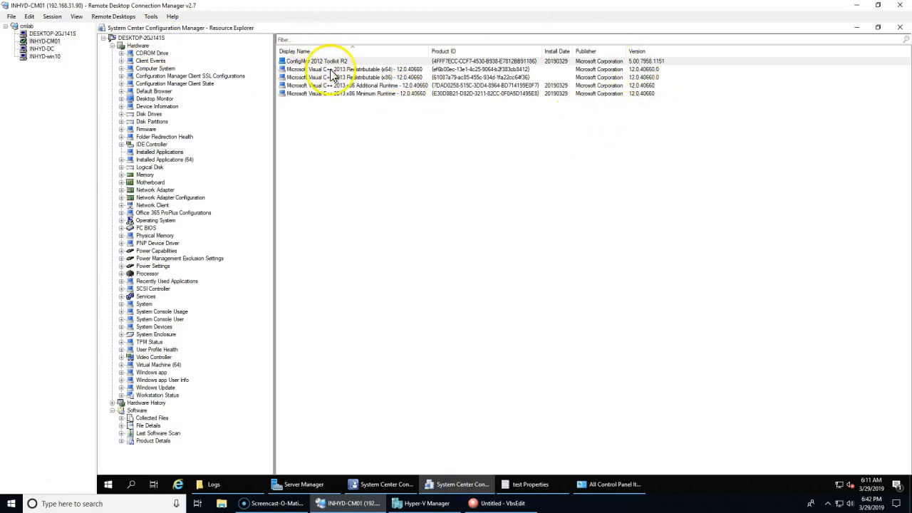
{"action": "left_click", "coordinate": [639, 65]}
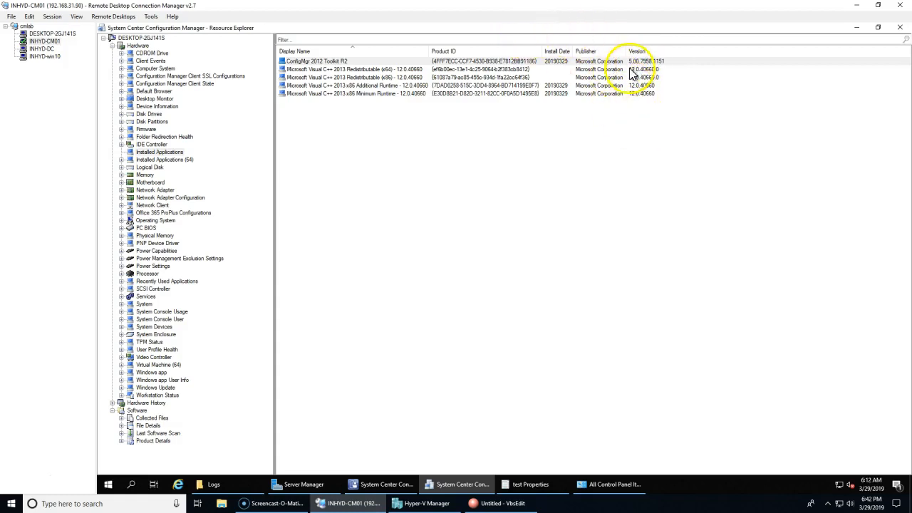
{"action": "left_click", "coordinate": [532, 483]}
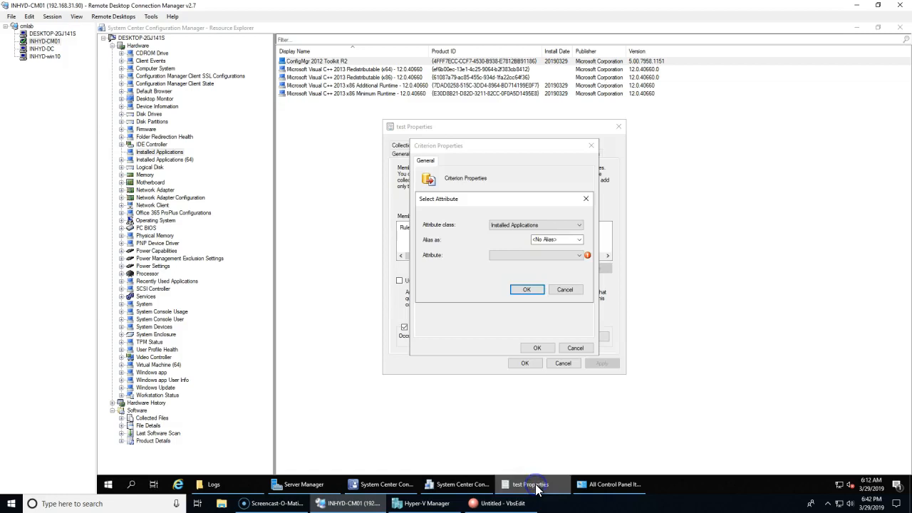
{"action": "left_click", "coordinate": [529, 259]}
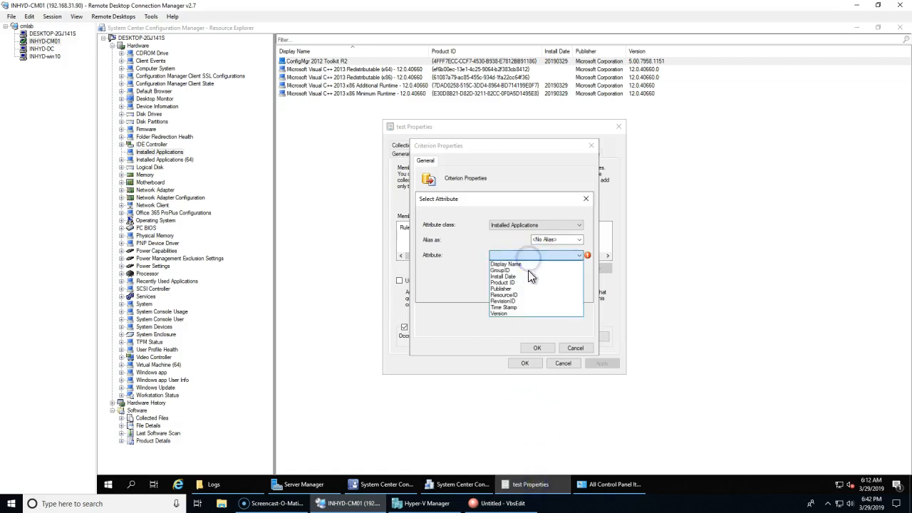
{"action": "left_click", "coordinate": [515, 314]}
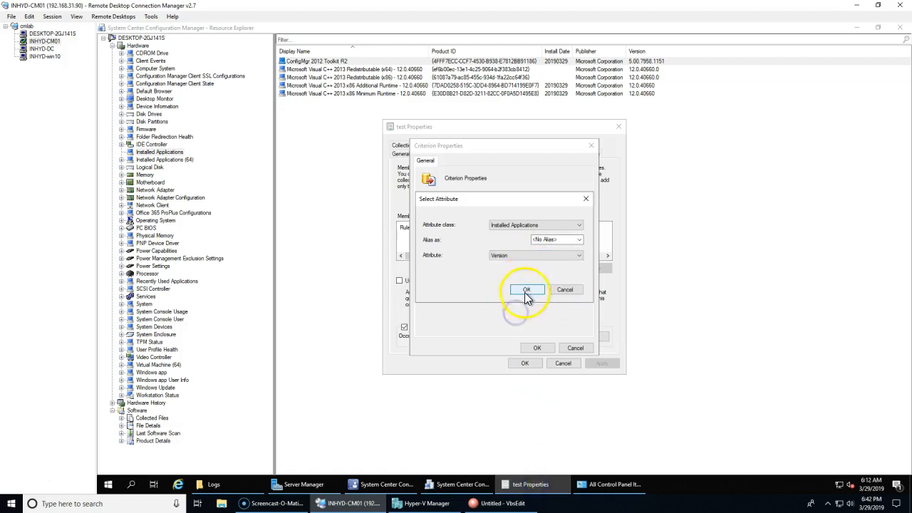
{"action": "left_click", "coordinate": [527, 289]}
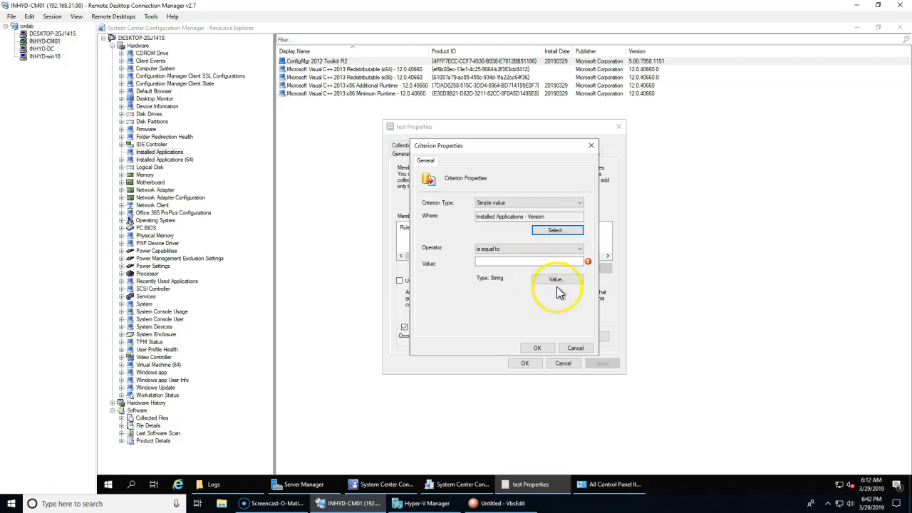
Pick 5.00.7958.1151 from the inventoried versions as the criterion's value and add the criterion to the query.
{"action": "left_click", "coordinate": [554, 281]}
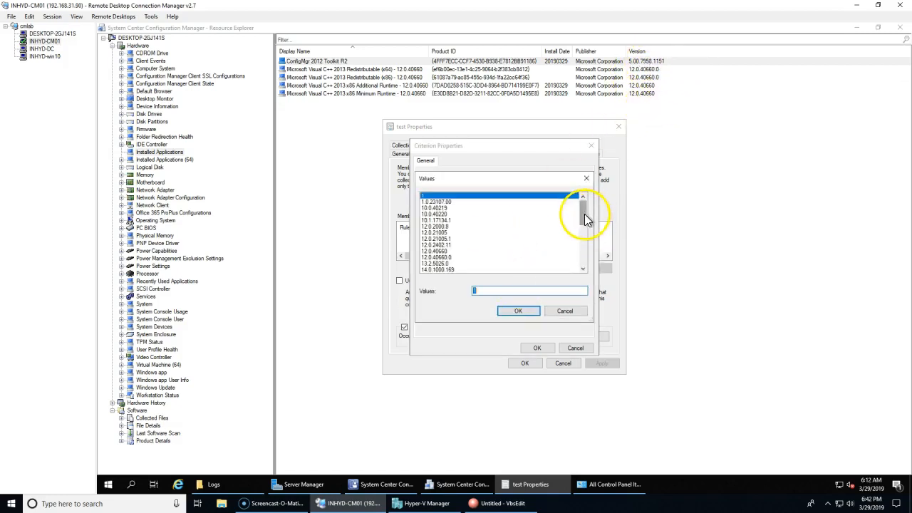
{"action": "left_click_drag", "start_coordinate": [584, 214], "coordinate": [573, 266]}
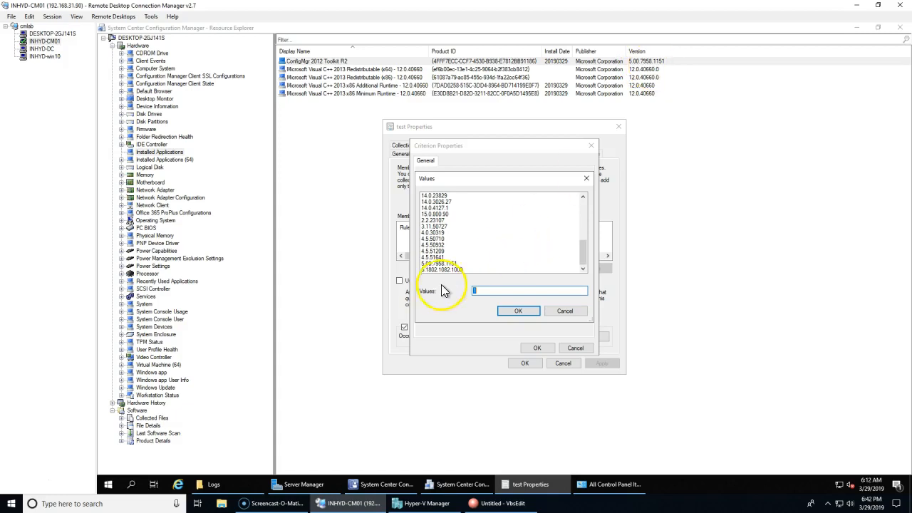
{"action": "left_click", "coordinate": [451, 263]}
{"action": "left_click", "coordinate": [510, 311]}
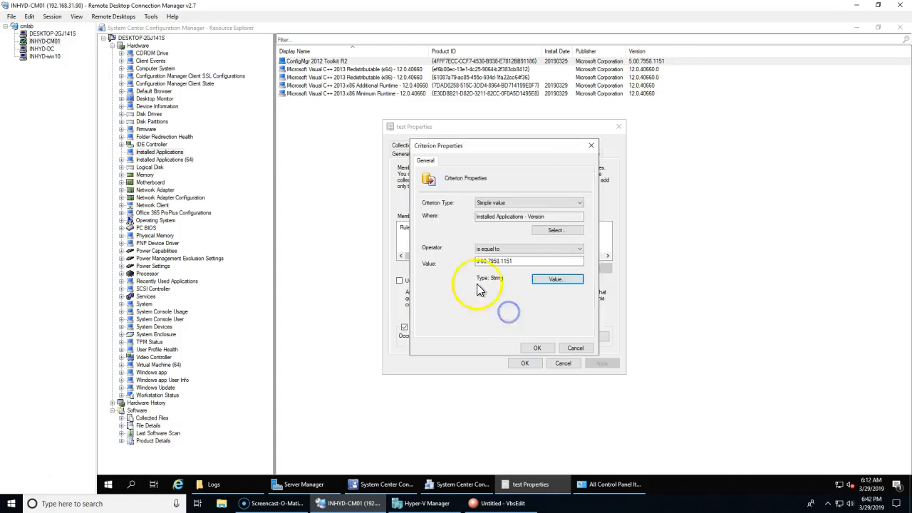
{"action": "left_click", "coordinate": [527, 347]}
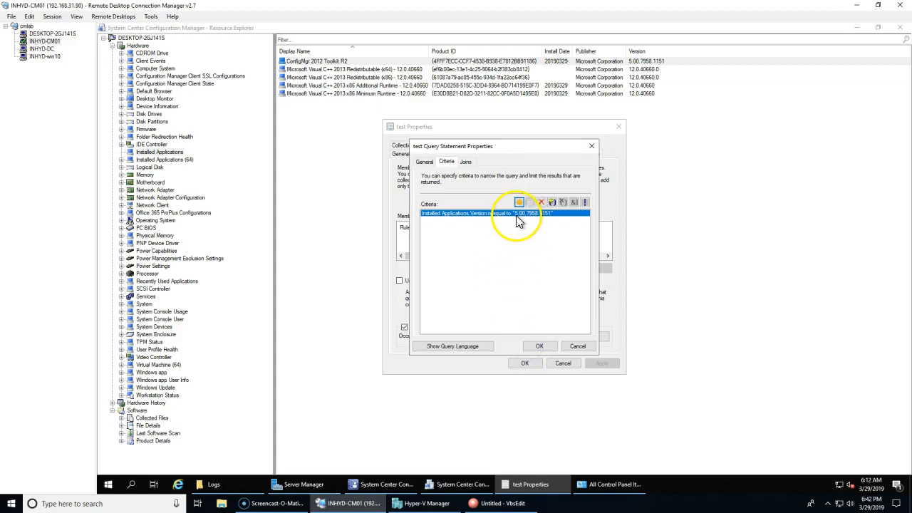
Start a second criterion and move its window aside so the criteria list and Resource Explorer details stay readable.
{"action": "left_click", "coordinate": [456, 233]}
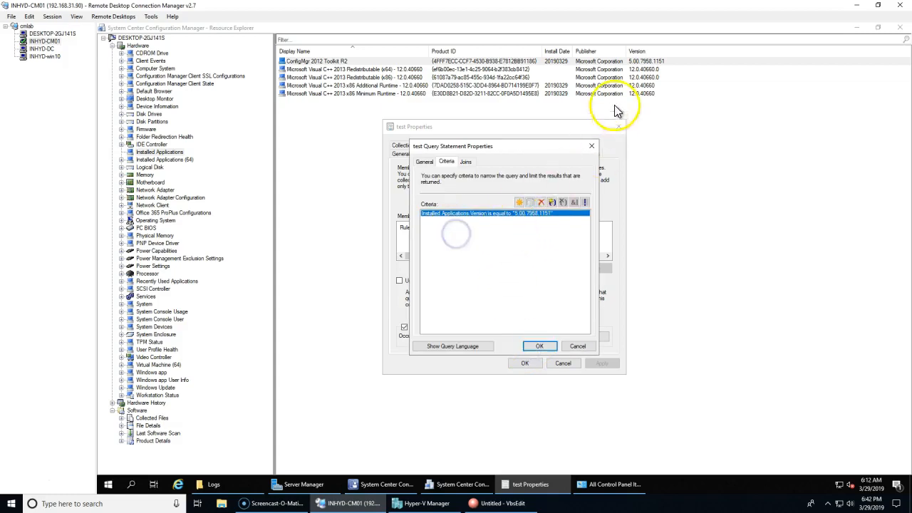
{"action": "double_click", "coordinate": [524, 214]}
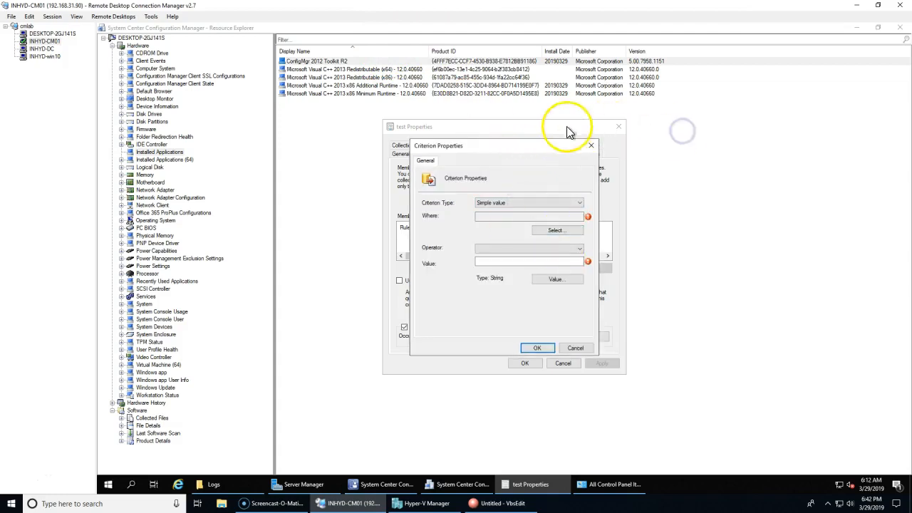
{"action": "left_click_drag", "start_coordinate": [555, 155], "coordinate": [749, 96]}
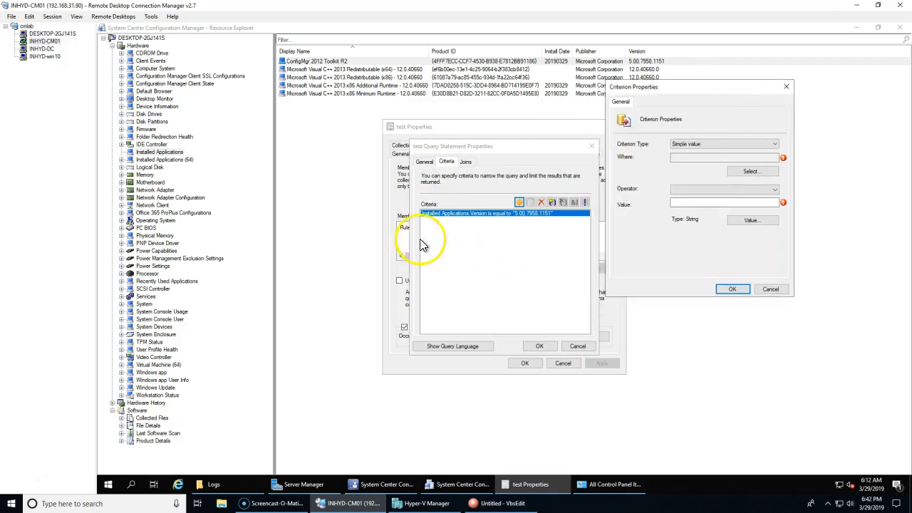
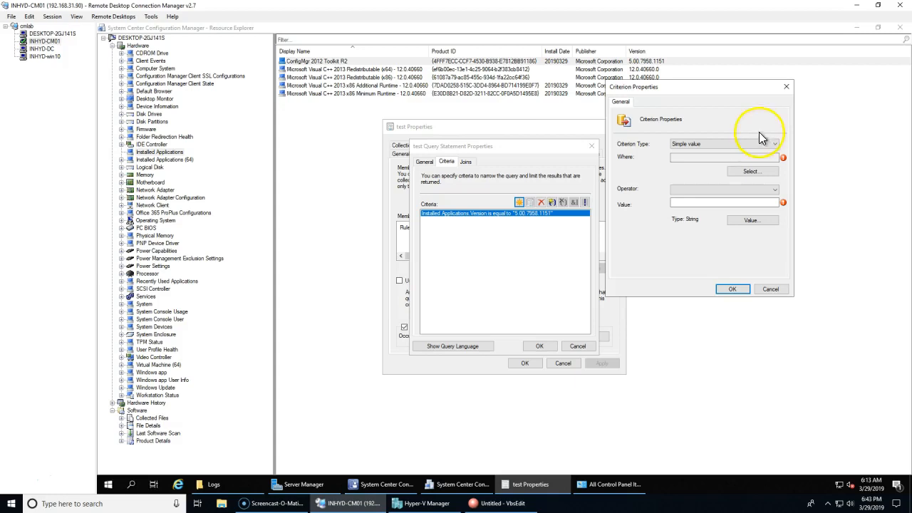
Base the second criterion on the Display Name attribute of the Installed Applications class.
{"action": "left_click", "coordinate": [746, 171]}
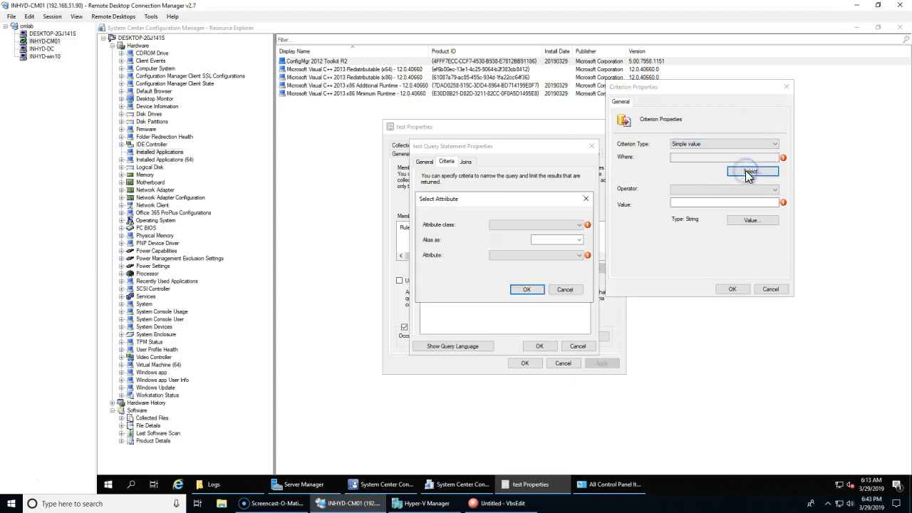
{"action": "left_click", "coordinate": [556, 225]}
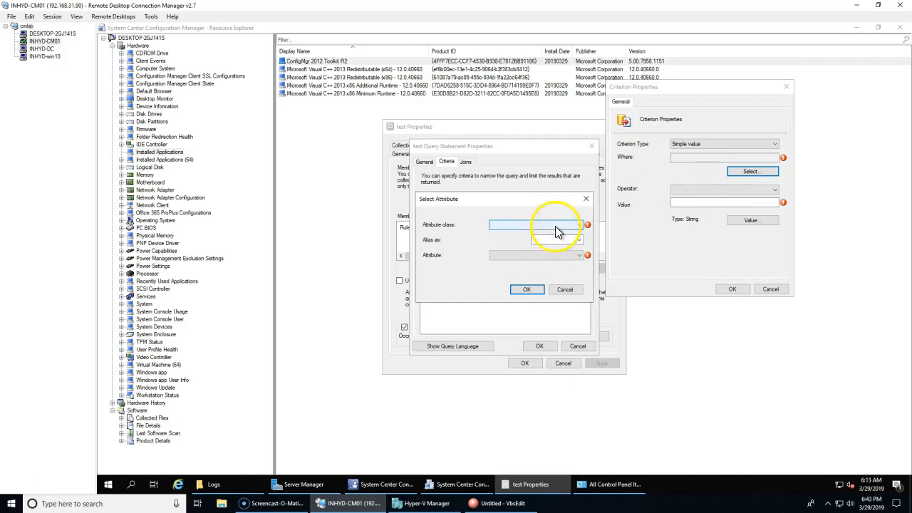
{"action": "scroll", "coordinate": [541, 356], "scroll_direction": "down", "scroll_amount": 20}
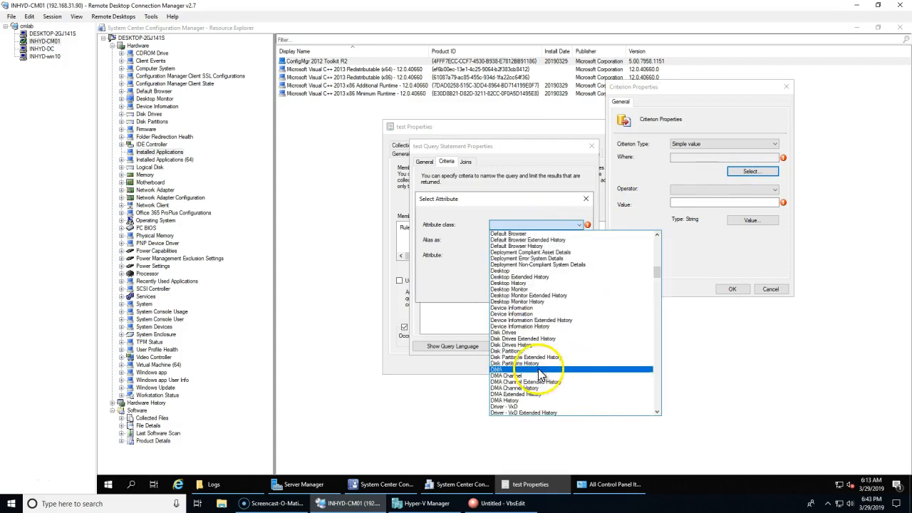
{"action": "left_click", "coordinate": [534, 388]}
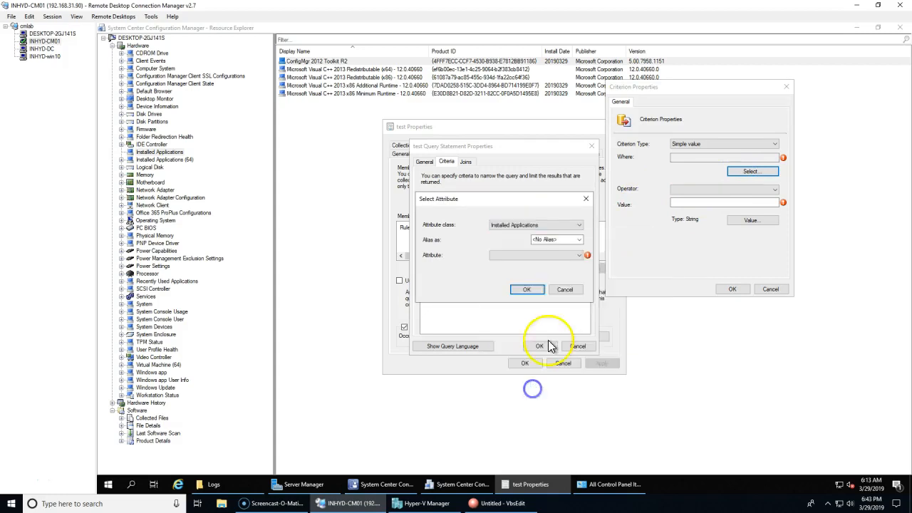
{"action": "left_click", "coordinate": [530, 258]}
{"action": "left_click", "coordinate": [523, 264]}
{"action": "left_click", "coordinate": [536, 292]}
Pick the Microsoft Visual C++ 2010 x86 Redistributable entry as the display name value and add the second criterion to the query.
{"action": "left_click", "coordinate": [751, 219]}
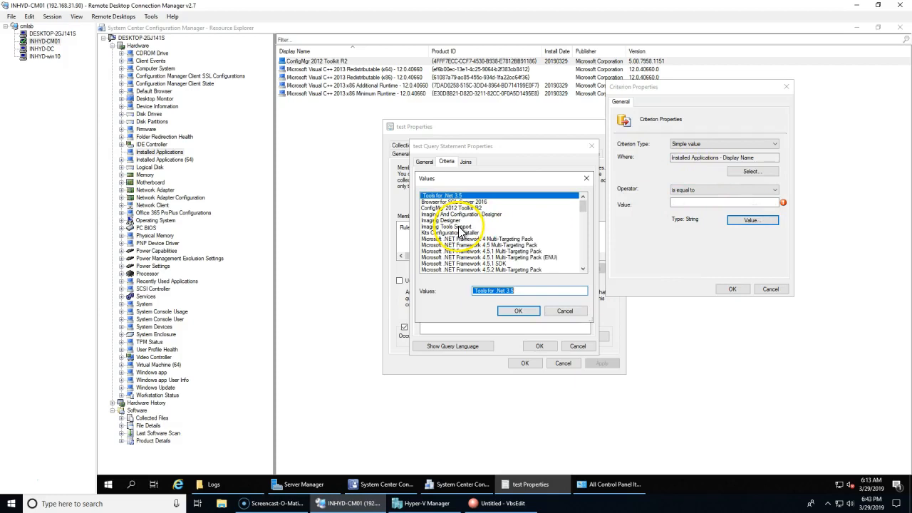
{"action": "left_click", "coordinate": [461, 227]}
{"action": "scroll", "coordinate": [463, 228], "scroll_direction": "down", "scroll_amount": 8}
{"action": "left_click", "coordinate": [470, 226]}
{"action": "left_click", "coordinate": [525, 314]}
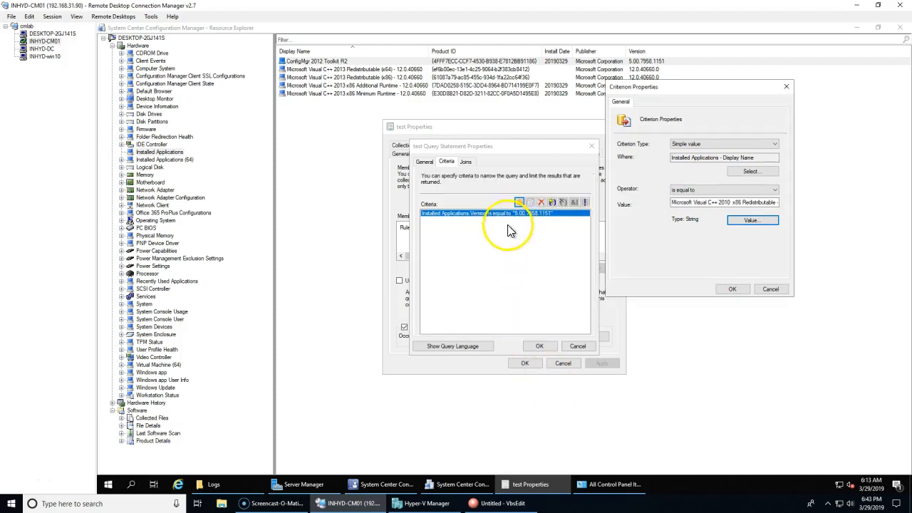
{"action": "left_click", "coordinate": [730, 290]}
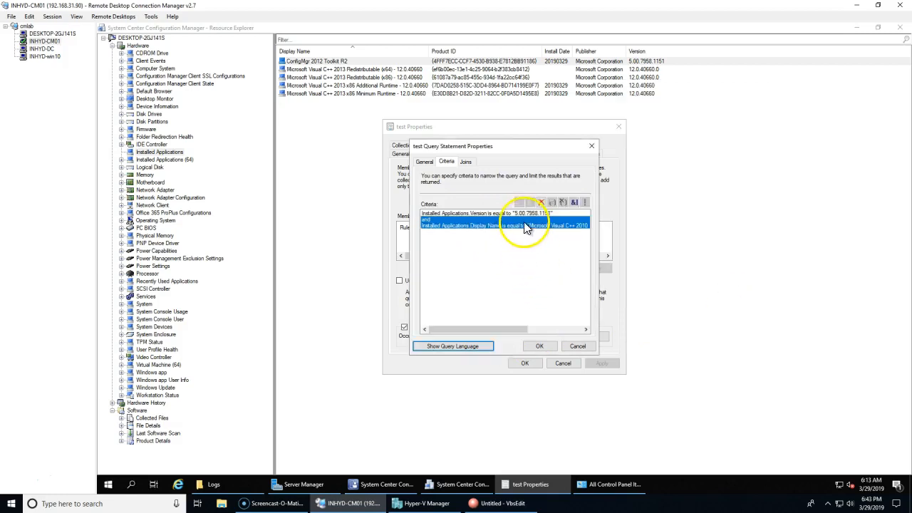
Review the Version and Display Name criteria joined by "and", and examine how they appear in the WQL query statement.
{"action": "left_click_drag", "start_coordinate": [524, 220], "coordinate": [524, 215]}
{"action": "left_click", "coordinate": [447, 221]}
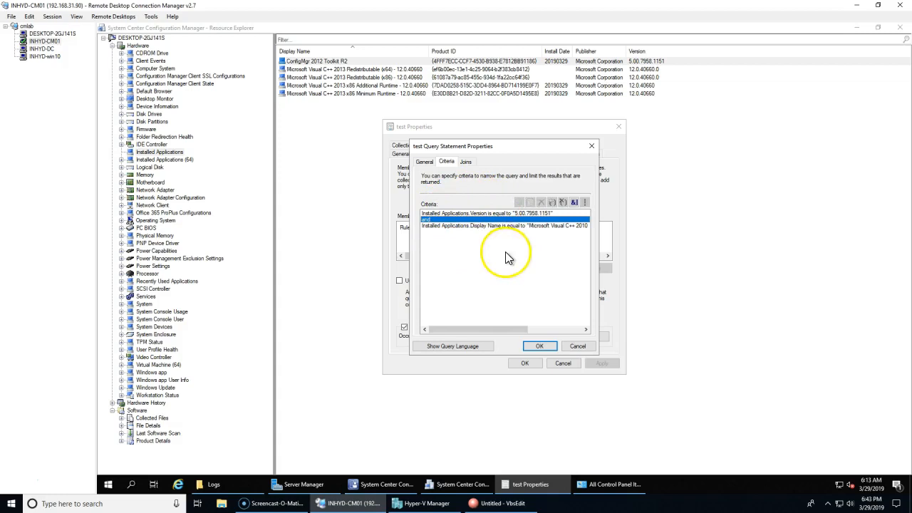
{"action": "left_click", "coordinate": [532, 215]}
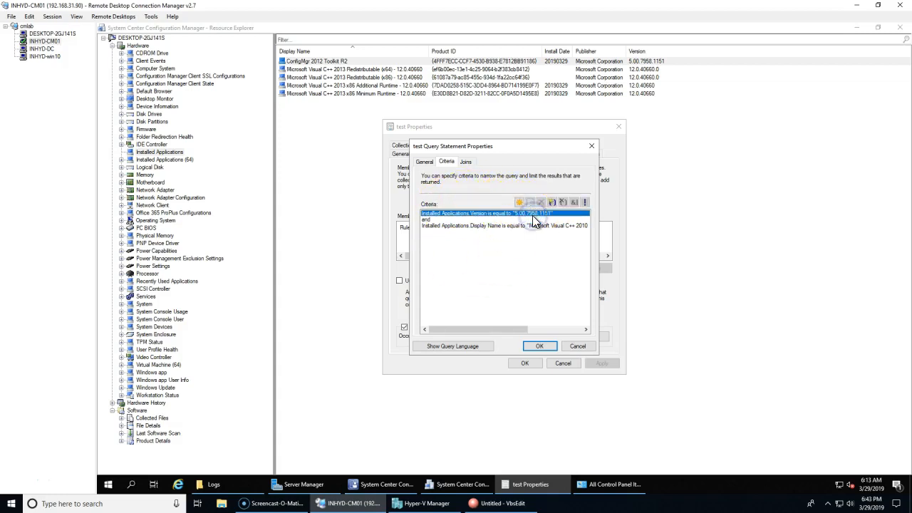
{"action": "double_click", "coordinate": [534, 225]}
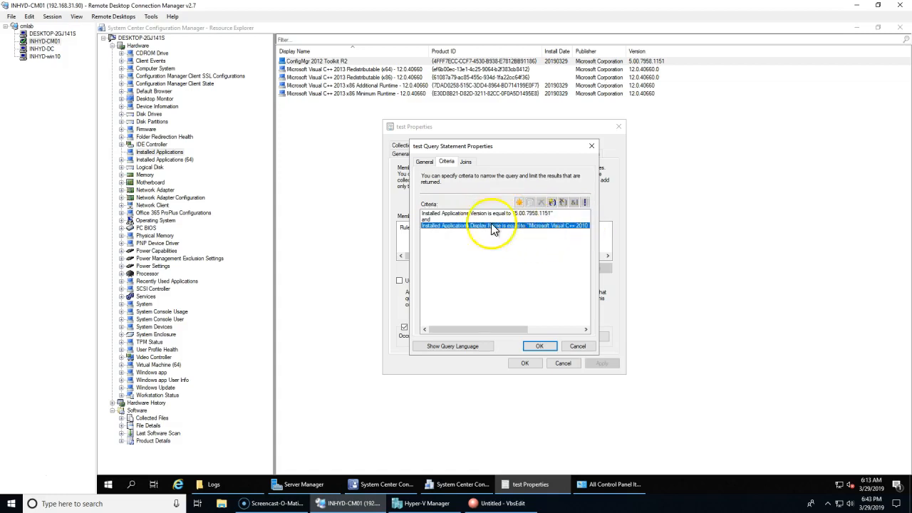
{"action": "left_click", "coordinate": [440, 220]}
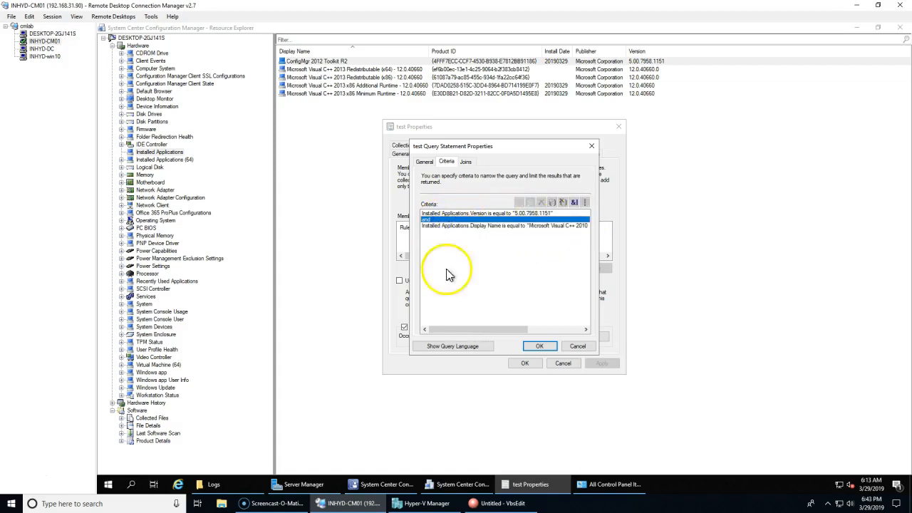
{"action": "left_click", "coordinate": [444, 346]}
{"action": "left_click", "coordinate": [483, 245]}
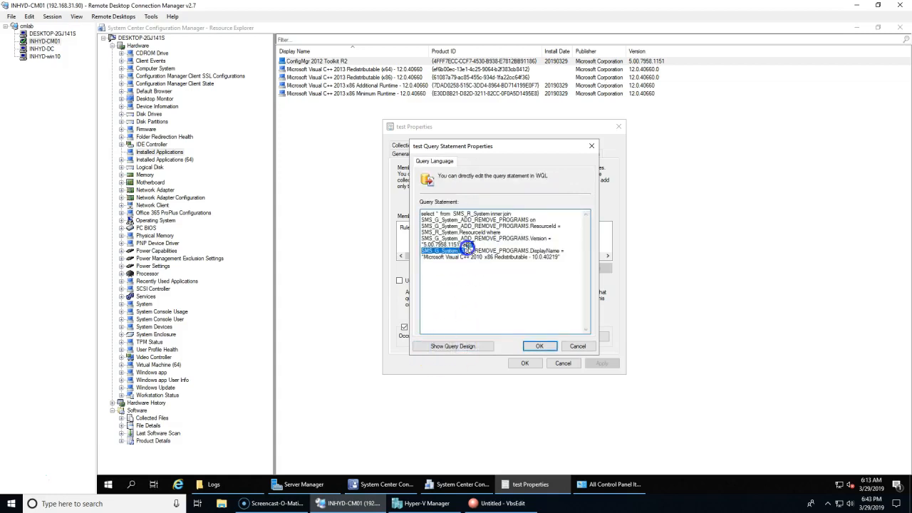
{"action": "left_click", "coordinate": [476, 346]}
{"action": "left_click", "coordinate": [446, 162]}
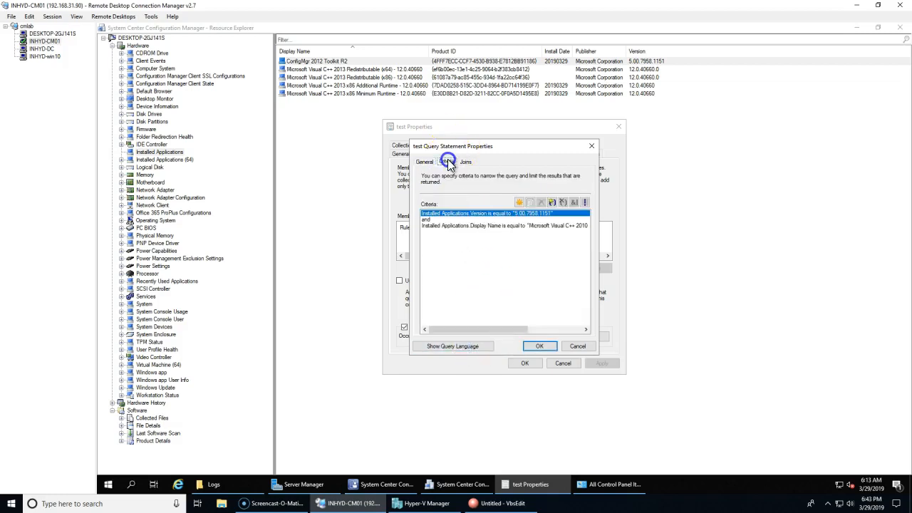
Change the operator joining the two criteria to "or" and show the resulting query in WQL.
{"action": "left_click", "coordinate": [426, 220]}
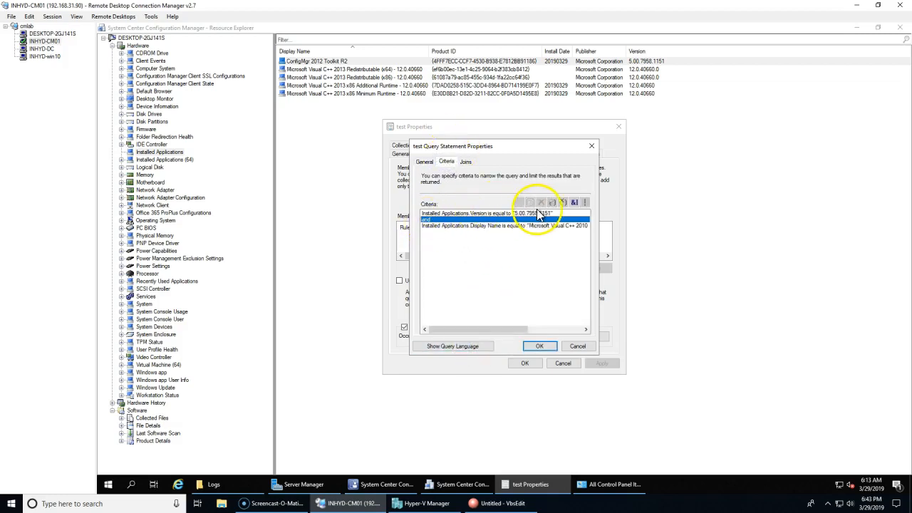
{"action": "left_click", "coordinate": [574, 204]}
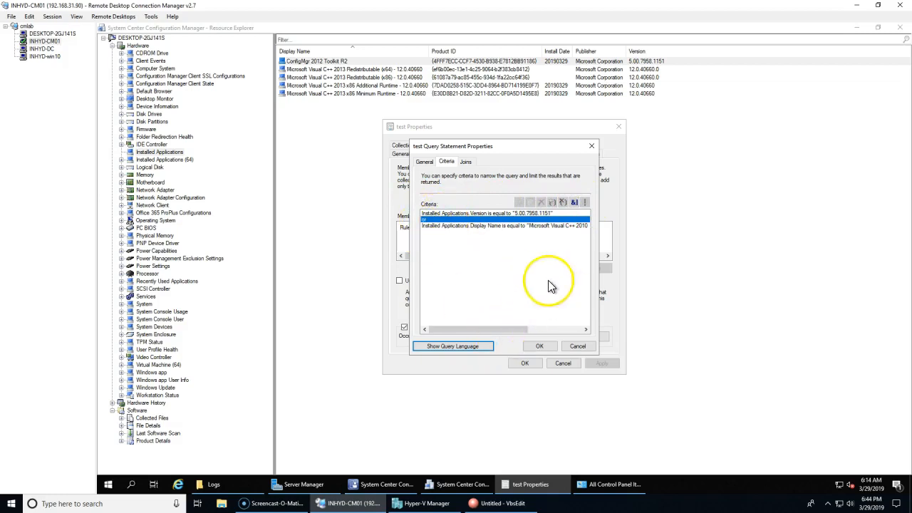
{"action": "left_click", "coordinate": [479, 346]}
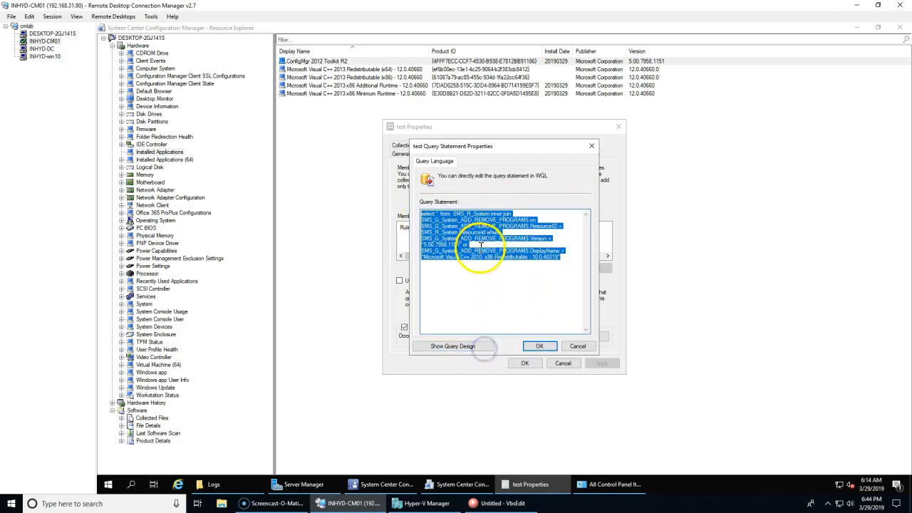
Delete the entire WQL query statement and reopen the rule's query in design mode.
{"action": "right_click", "coordinate": [490, 254]}
{"action": "left_click", "coordinate": [501, 265]}
{"action": "left_click", "coordinate": [539, 346]}
{"action": "left_click", "coordinate": [437, 147]}
{"action": "key", "text": "Return"}
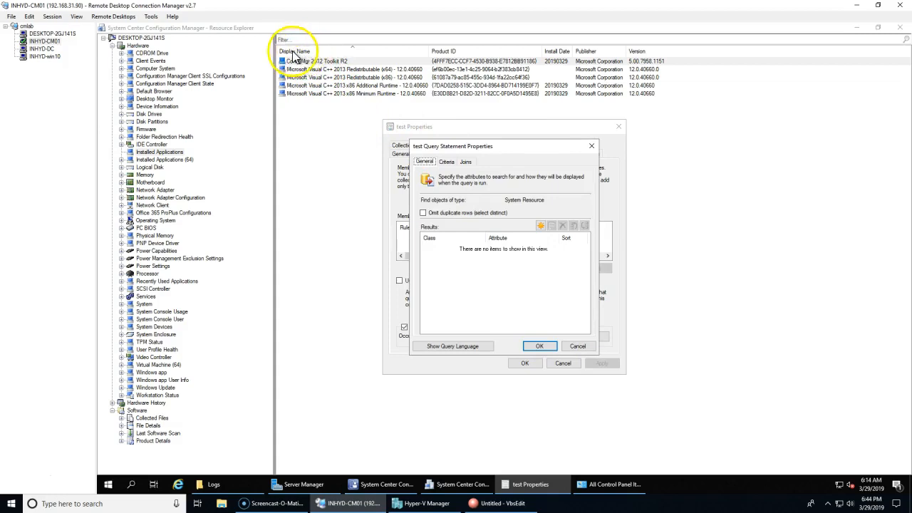
Start a new criterion in the emptied query, based on the Display Name attribute of the Installed Applications class.
{"action": "left_click", "coordinate": [447, 162]}
{"action": "left_click", "coordinate": [519, 202]}
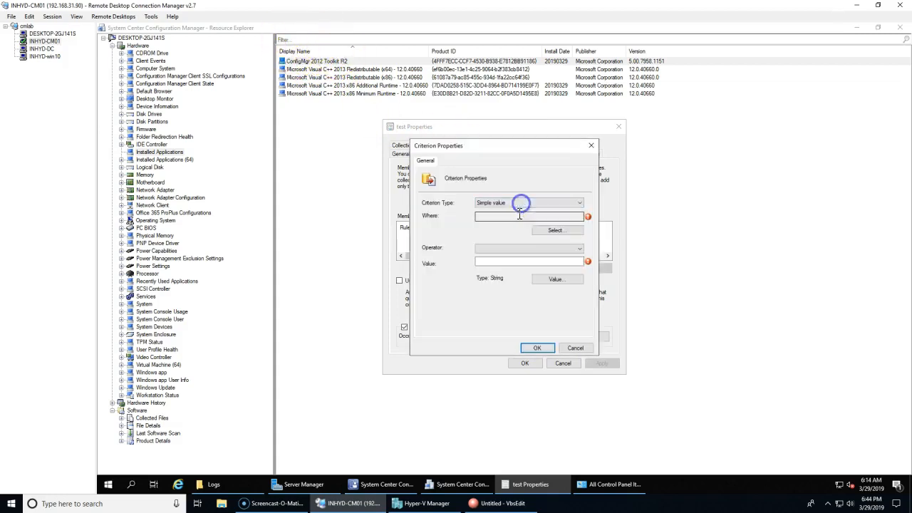
{"action": "left_click", "coordinate": [553, 231]}
{"action": "left_click", "coordinate": [552, 225]}
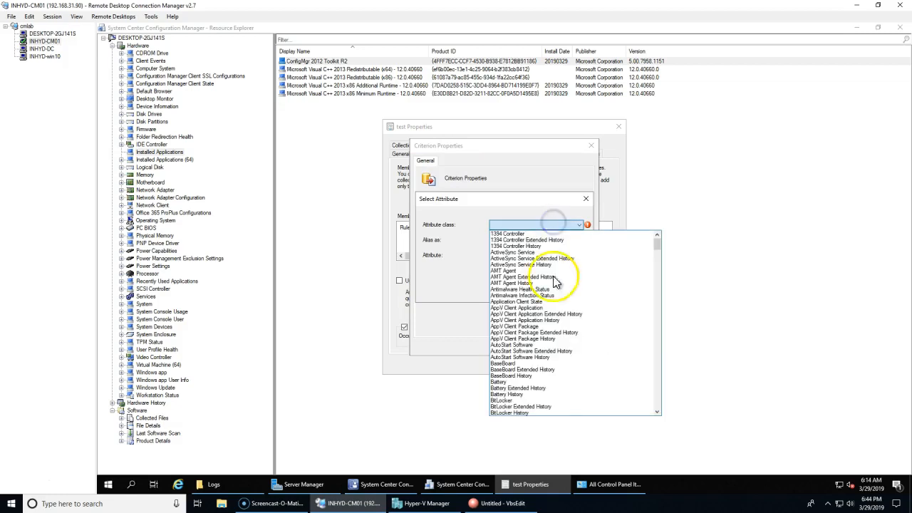
{"action": "scroll", "coordinate": [555, 395], "scroll_direction": "down", "scroll_amount": 20}
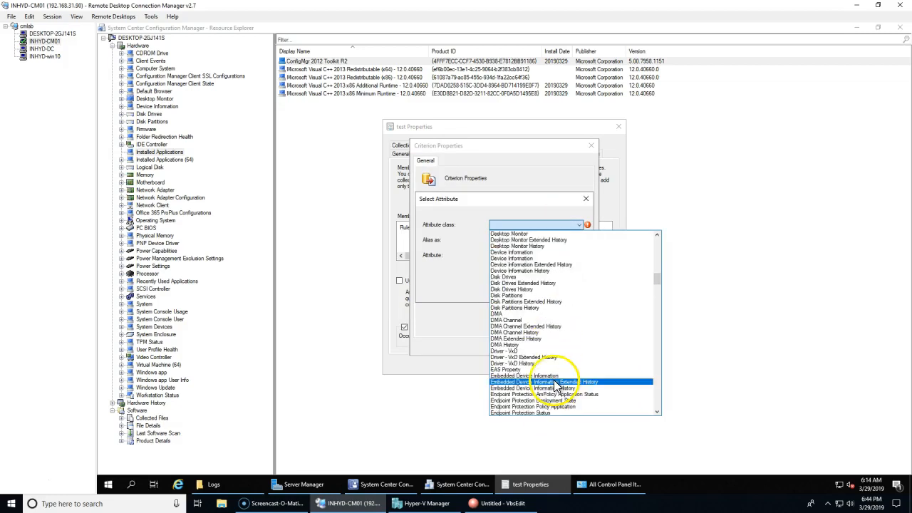
{"action": "scroll", "coordinate": [539, 317], "scroll_direction": "up", "scroll_amount": 5}
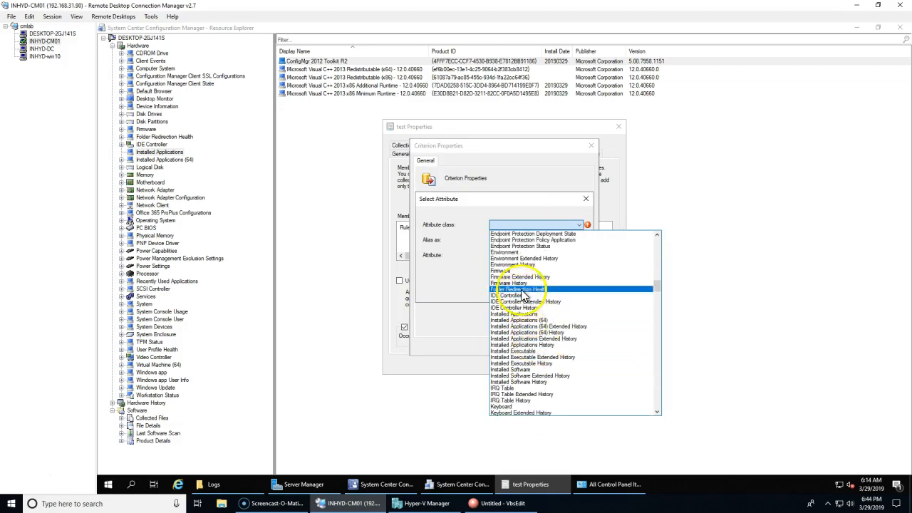
{"action": "left_click", "coordinate": [525, 315]}
{"action": "left_click", "coordinate": [563, 256]}
{"action": "left_click", "coordinate": [518, 264]}
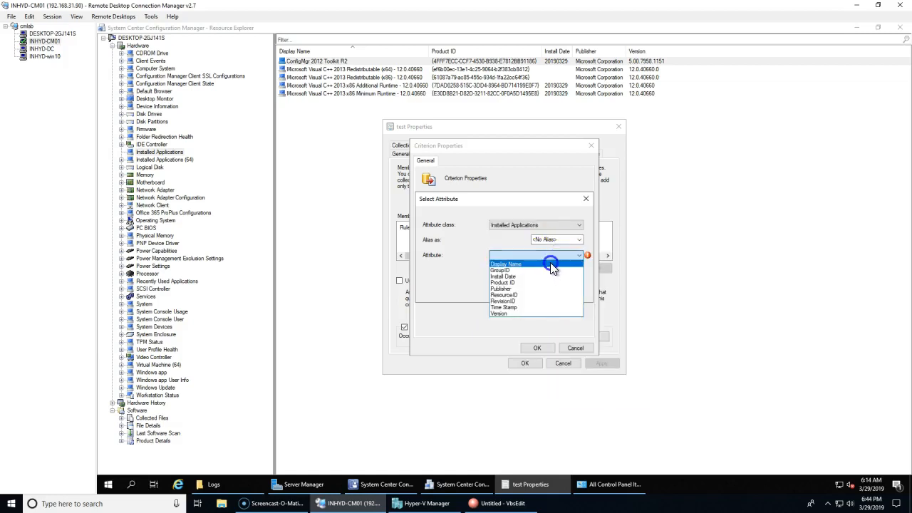
{"action": "left_click", "coordinate": [531, 289]}
Pick ConfigMgr 2012 Toolkit R2 from the inventoried display names as the value and add the criterion to the query.
{"action": "left_click", "coordinate": [563, 279]}
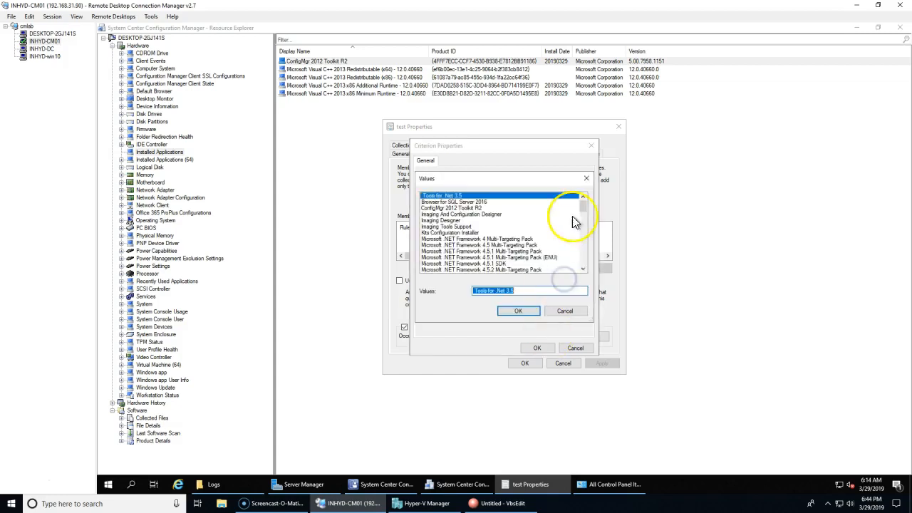
{"action": "left_click_drag", "start_coordinate": [583, 214], "coordinate": [586, 274]}
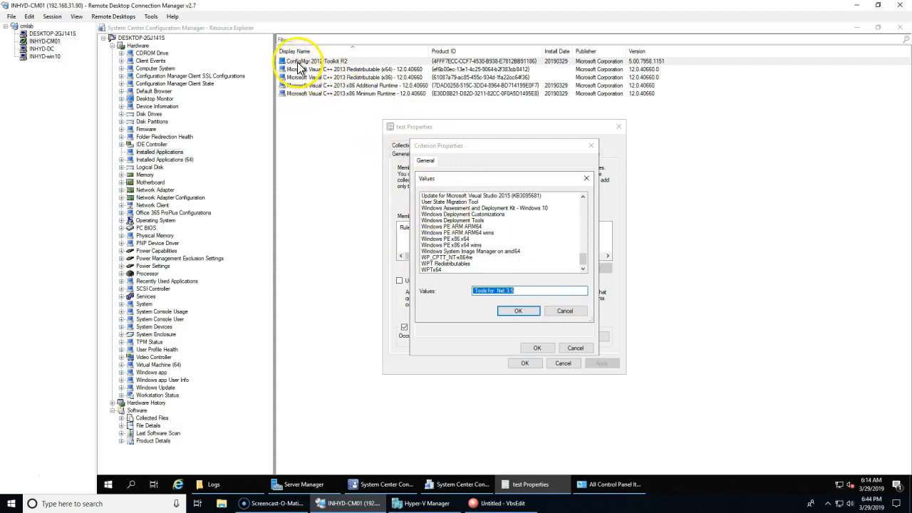
{"action": "left_click", "coordinate": [447, 245]}
{"action": "scroll", "coordinate": [446, 247], "scroll_direction": "up", "scroll_amount": 15}
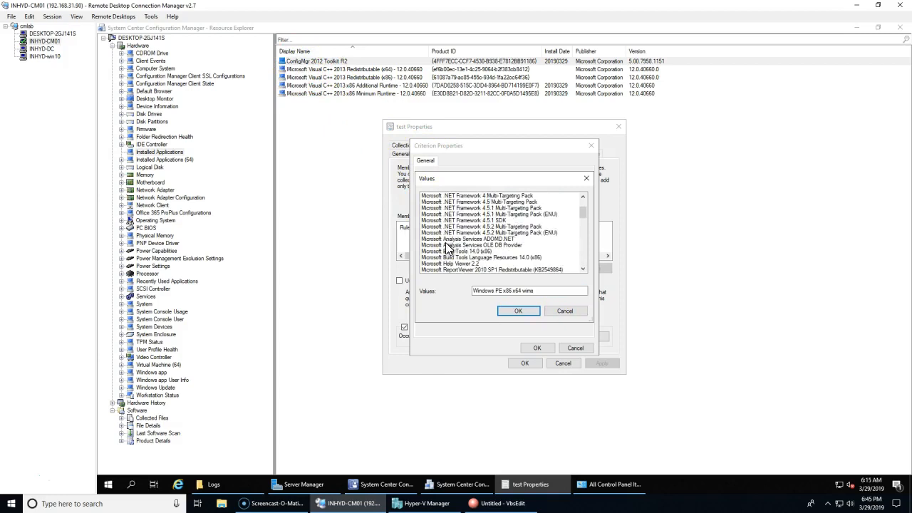
{"action": "left_click", "coordinate": [446, 208]}
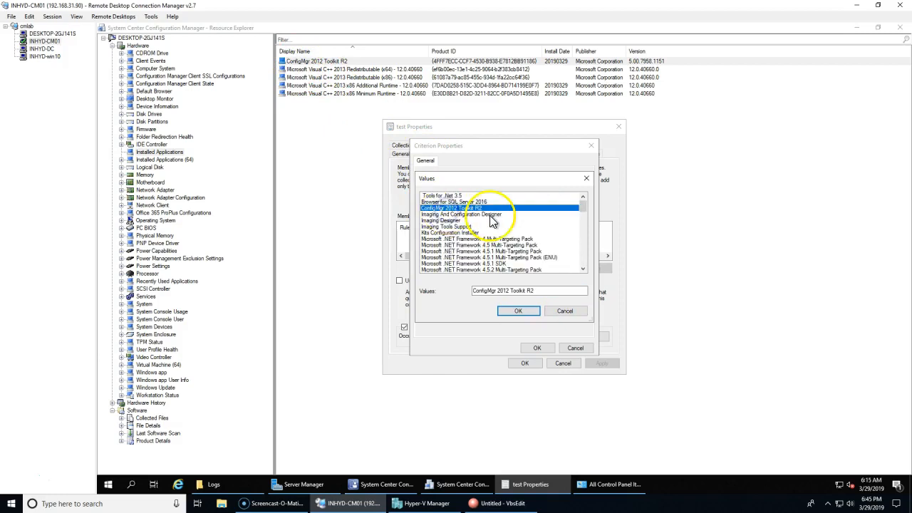
{"action": "left_click", "coordinate": [524, 312]}
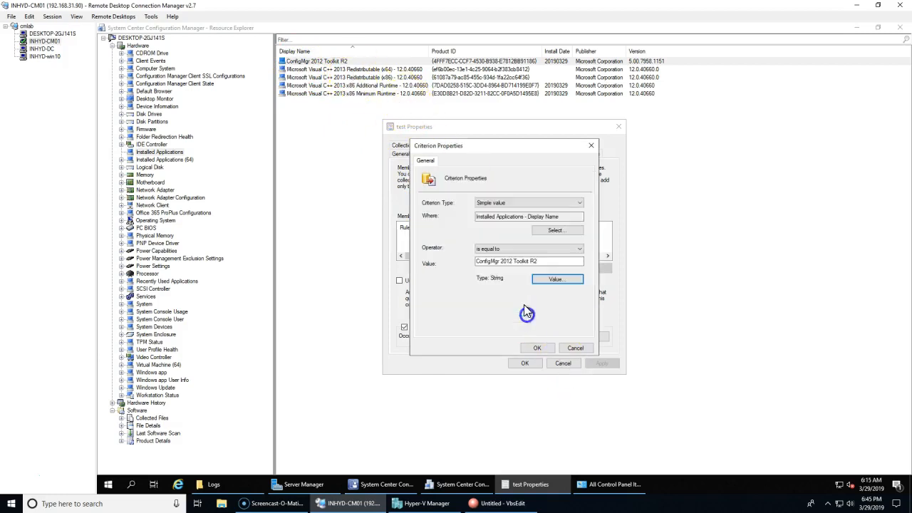
{"action": "left_click", "coordinate": [537, 349]}
Accept the query statement and the "Toolkit installed Machines" rule, then apply and save the test collection's properties.
{"action": "left_click", "coordinate": [540, 348]}
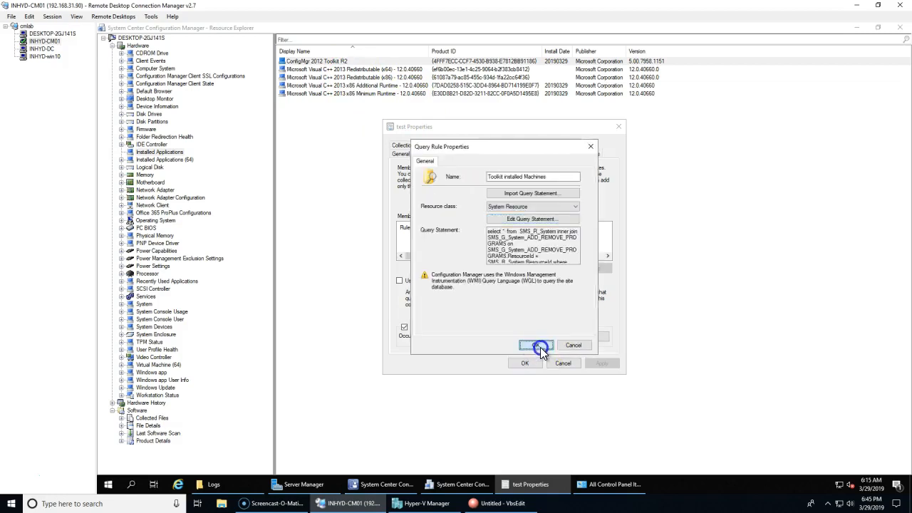
{"action": "left_click", "coordinate": [540, 347]}
{"action": "left_click", "coordinate": [600, 363]}
{"action": "left_click", "coordinate": [530, 364]}
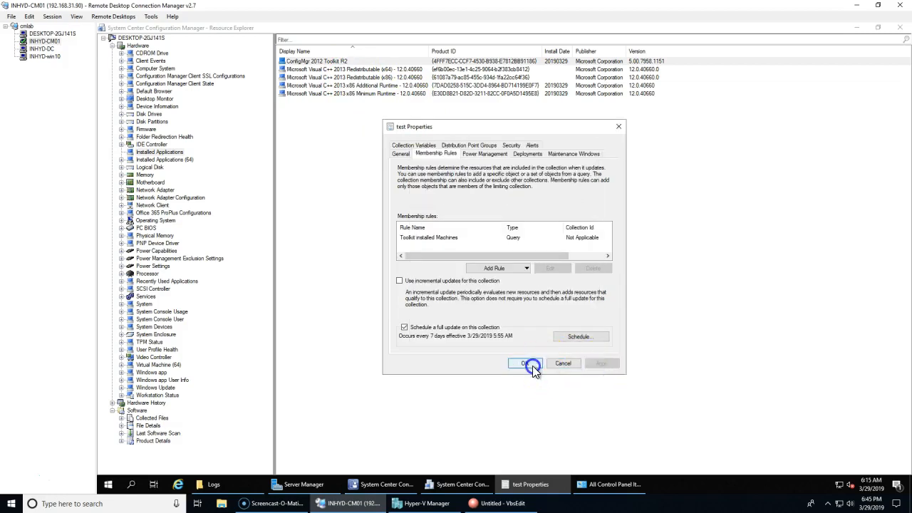
Check the Microsoft System Center program group on INHYD-CM01 for installed toolkit programs.
{"action": "left_click", "coordinate": [161, 43]}
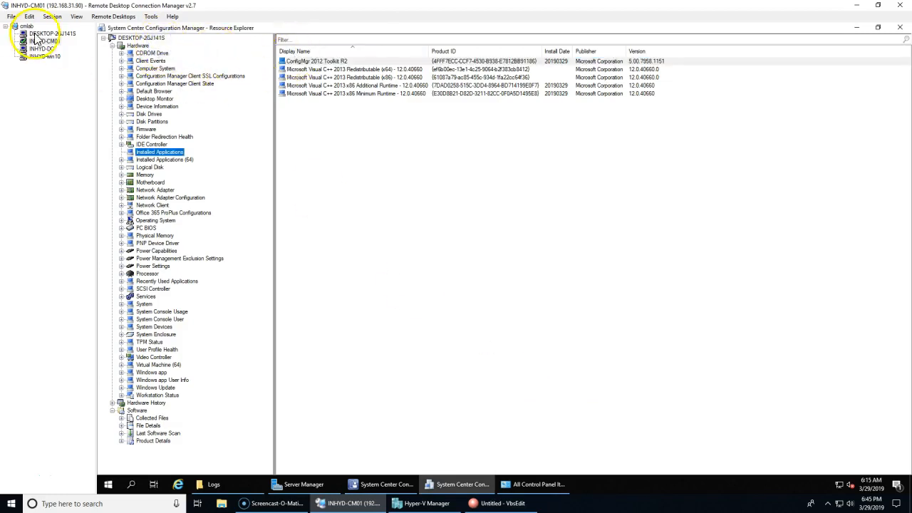
{"action": "left_click", "coordinate": [107, 484]}
{"action": "scroll", "coordinate": [175, 331], "scroll_direction": "down", "scroll_amount": 3}
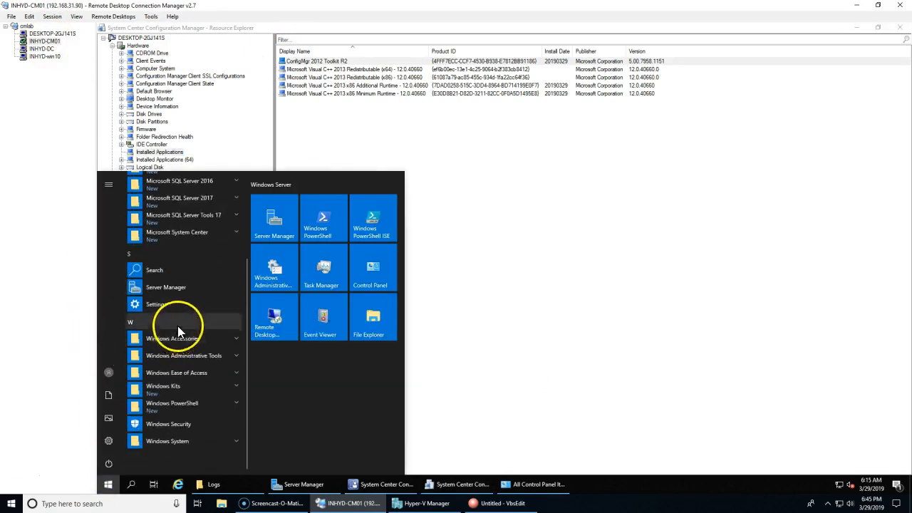
{"action": "left_click", "coordinate": [192, 235]}
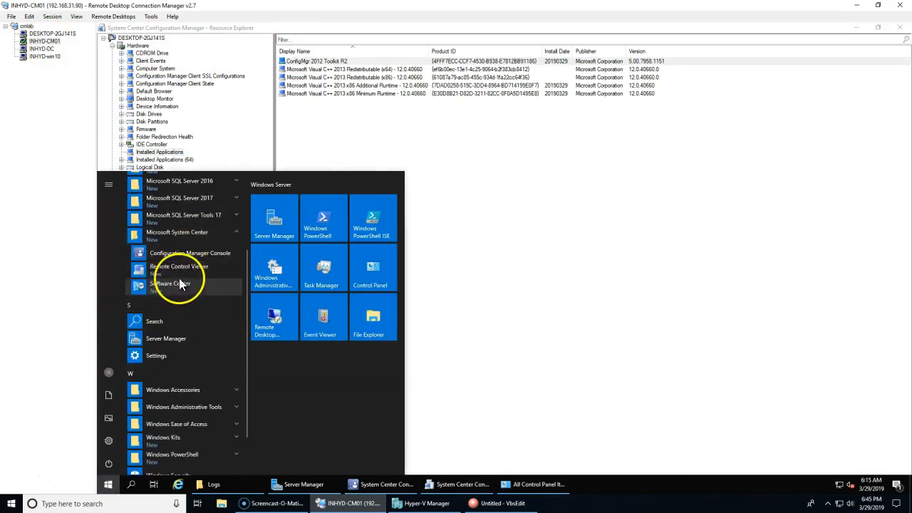
Switch to the INHYD-win10 session and check its Microsoft System Center program group for toolkit programs.
{"action": "left_click", "coordinate": [47, 49]}
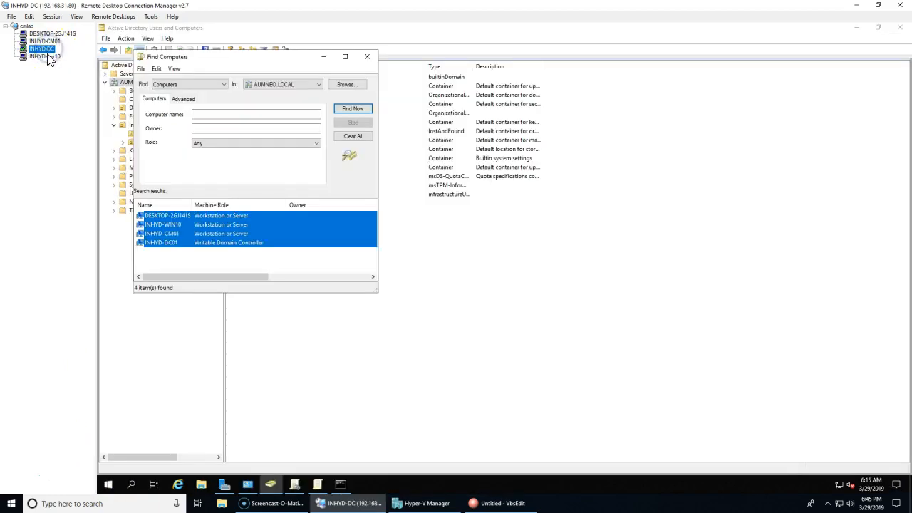
{"action": "left_click", "coordinate": [45, 56]}
{"action": "left_click", "coordinate": [105, 485]}
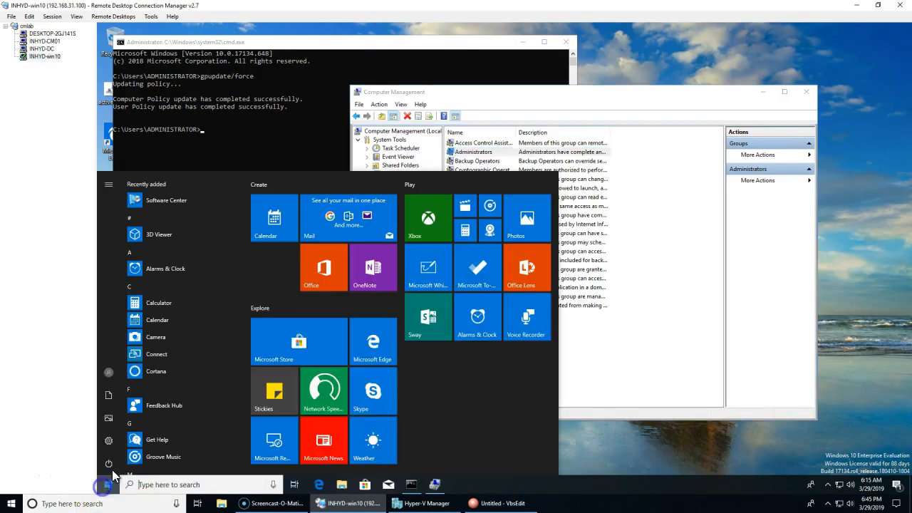
{"action": "scroll", "coordinate": [182, 380], "scroll_direction": "down", "scroll_amount": 10}
{"action": "scroll", "coordinate": [183, 378], "scroll_direction": "up", "scroll_amount": 5}
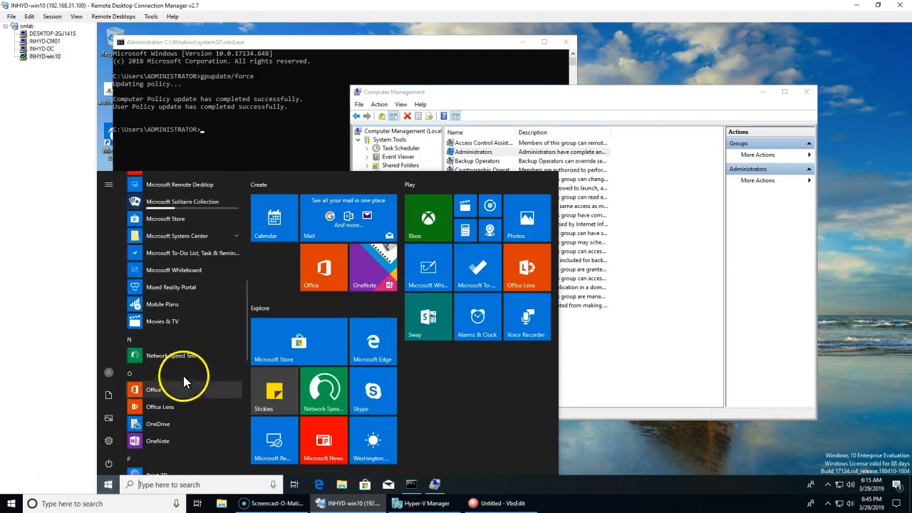
{"action": "left_click", "coordinate": [192, 240]}
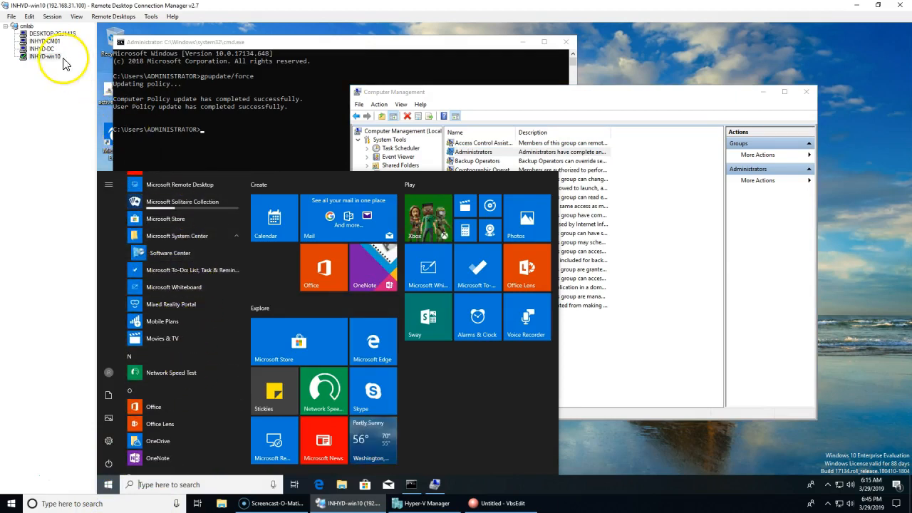
Examine the Microsoft System Center program group on DESKTOP-2GJ141S for toolkit programs, then return to the INHYD-CM01 session.
{"action": "left_click", "coordinate": [62, 35]}
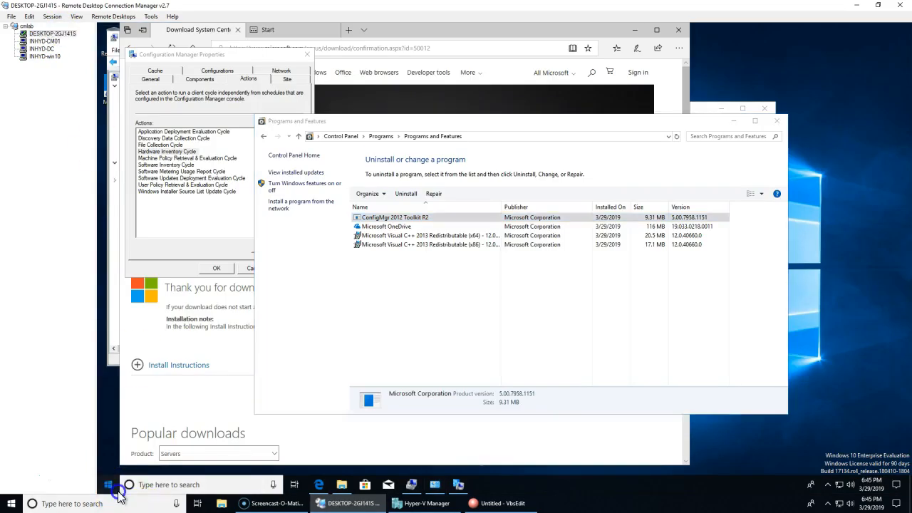
{"action": "left_click", "coordinate": [108, 485]}
{"action": "scroll", "coordinate": [174, 363], "scroll_direction": "down", "scroll_amount": 10}
{"action": "scroll", "coordinate": [176, 367], "scroll_direction": "up", "scroll_amount": 5}
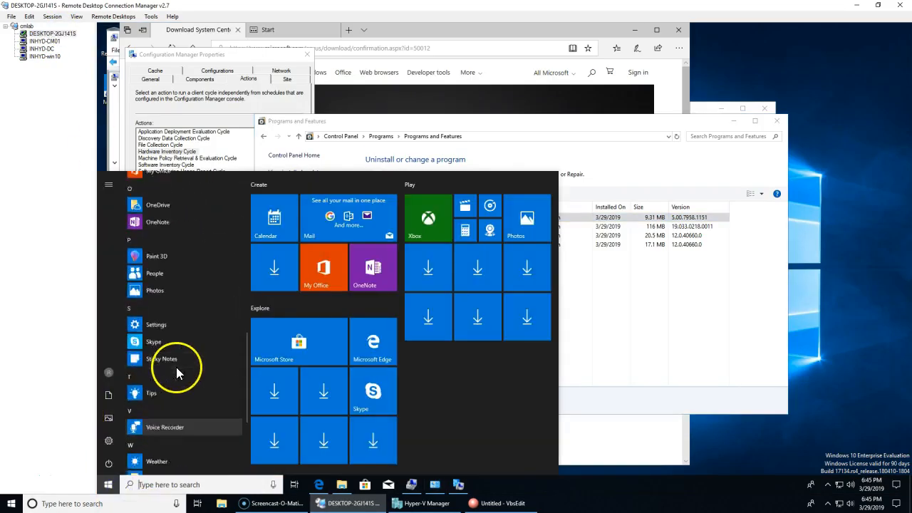
{"action": "left_click", "coordinate": [190, 290]}
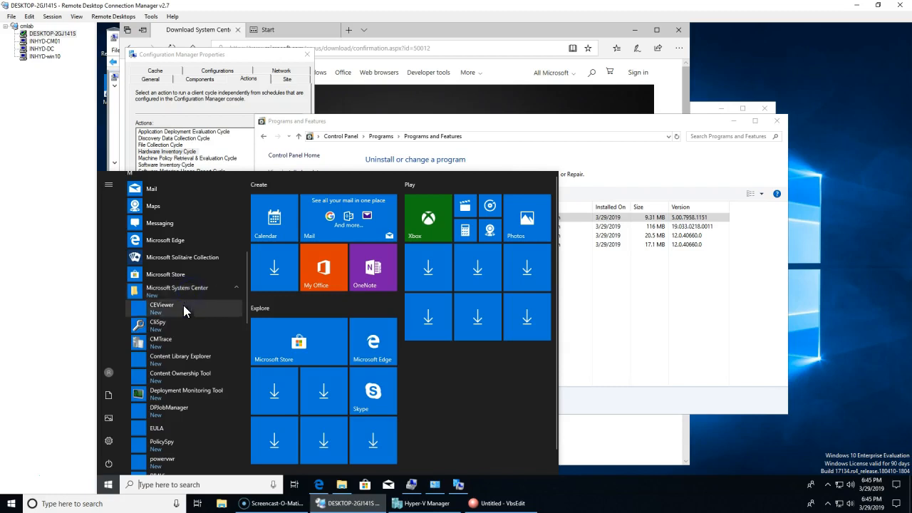
{"action": "scroll", "coordinate": [178, 394], "scroll_direction": "down", "scroll_amount": 4}
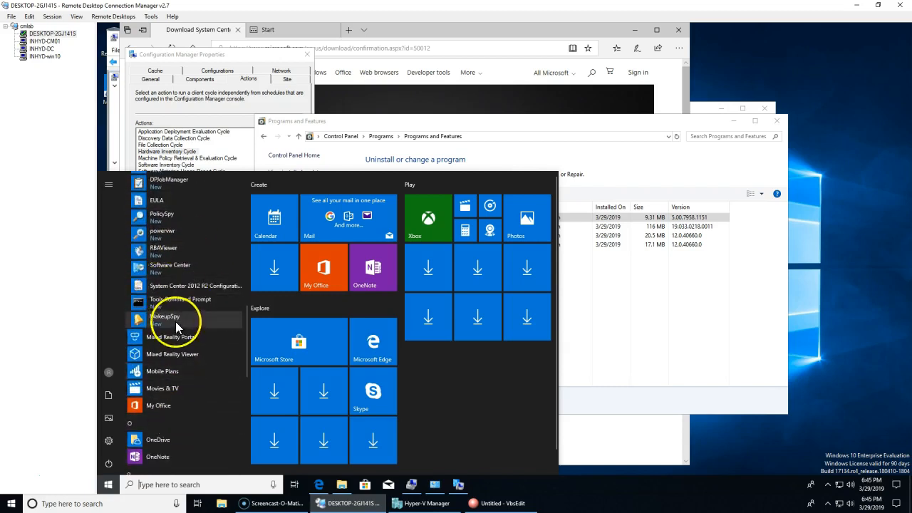
{"action": "scroll", "coordinate": [177, 325], "scroll_direction": "up", "scroll_amount": 2}
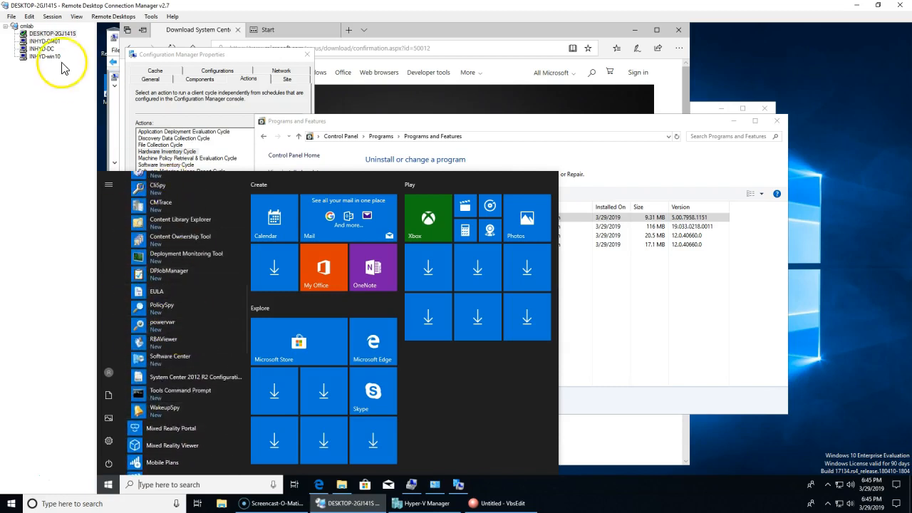
{"action": "left_click", "coordinate": [47, 41]}
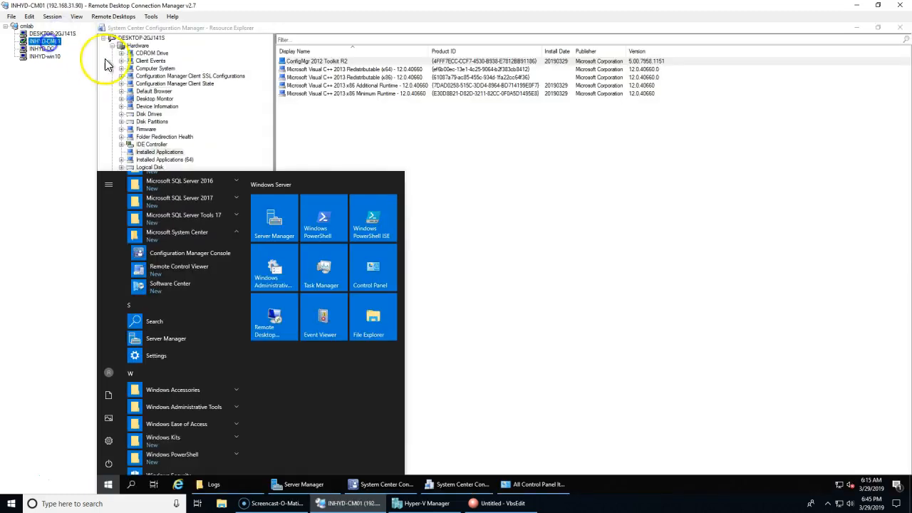
Minimize Resource Explorer on INHYD-CM01 and maximize the Configuration Manager console showing the device collections.
{"action": "left_click", "coordinate": [370, 114]}
{"action": "left_click", "coordinate": [314, 63]}
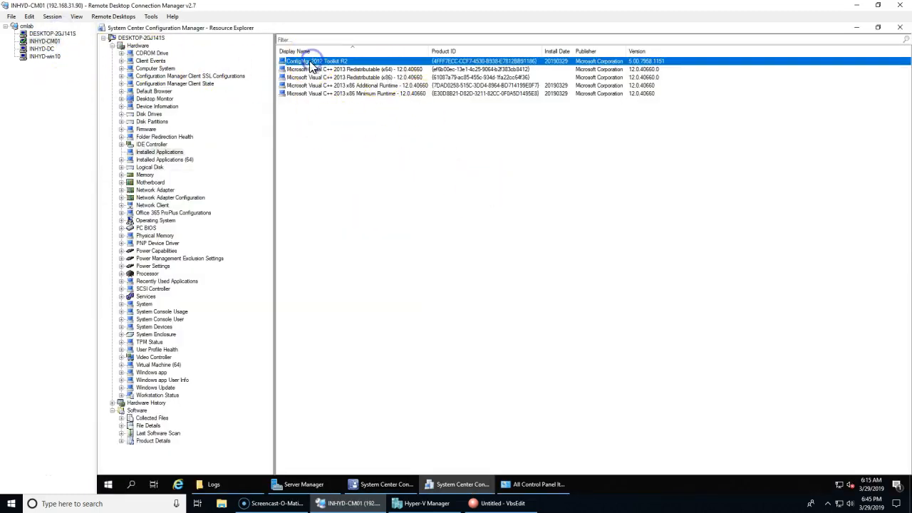
{"action": "left_click", "coordinate": [383, 484]}
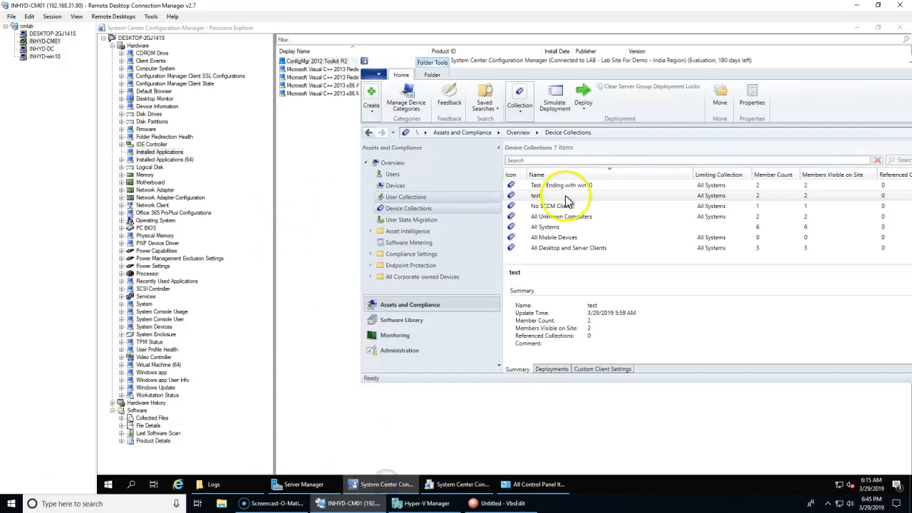
{"action": "left_click", "coordinate": [559, 54]}
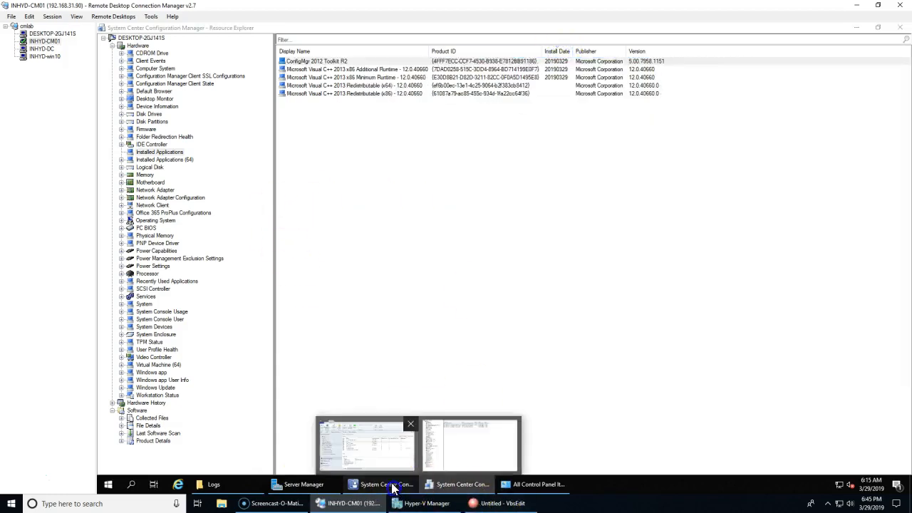
{"action": "left_click", "coordinate": [402, 485]}
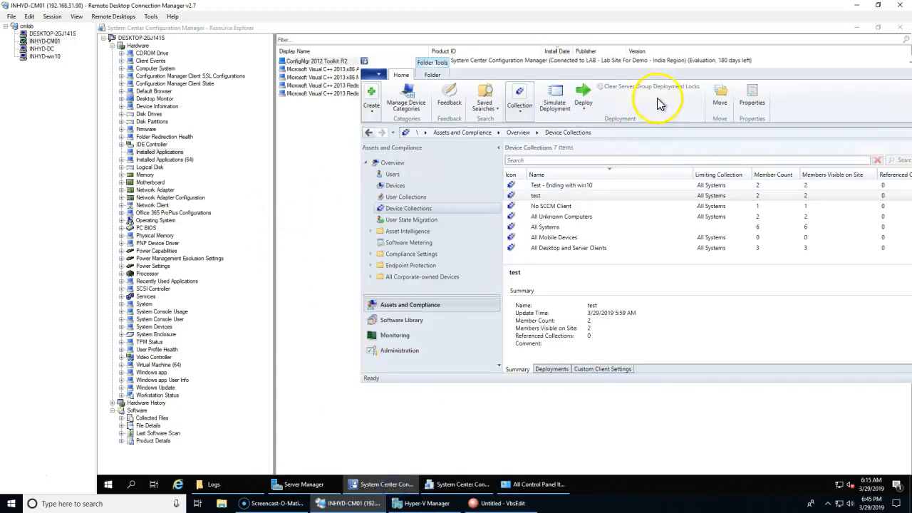
{"action": "left_click", "coordinate": [788, 51]}
{"action": "left_click", "coordinate": [856, 27]}
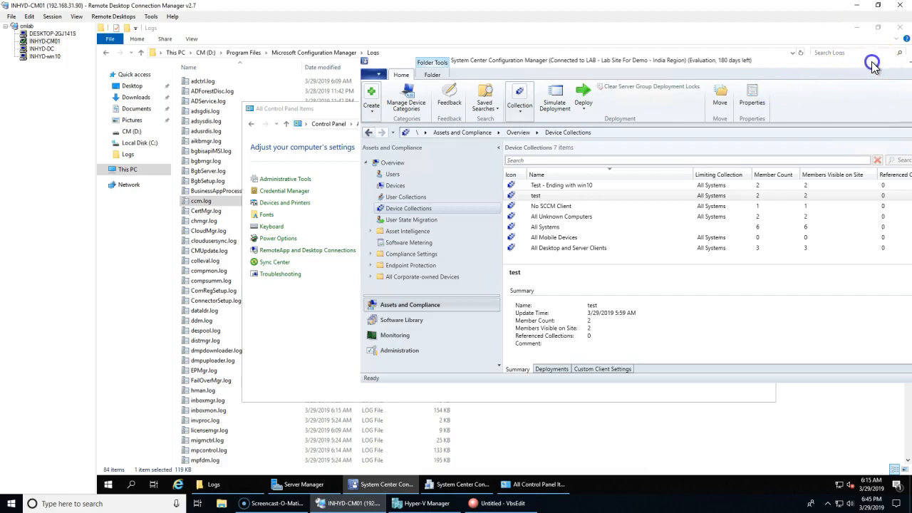
{"action": "double_click", "coordinate": [872, 65]}
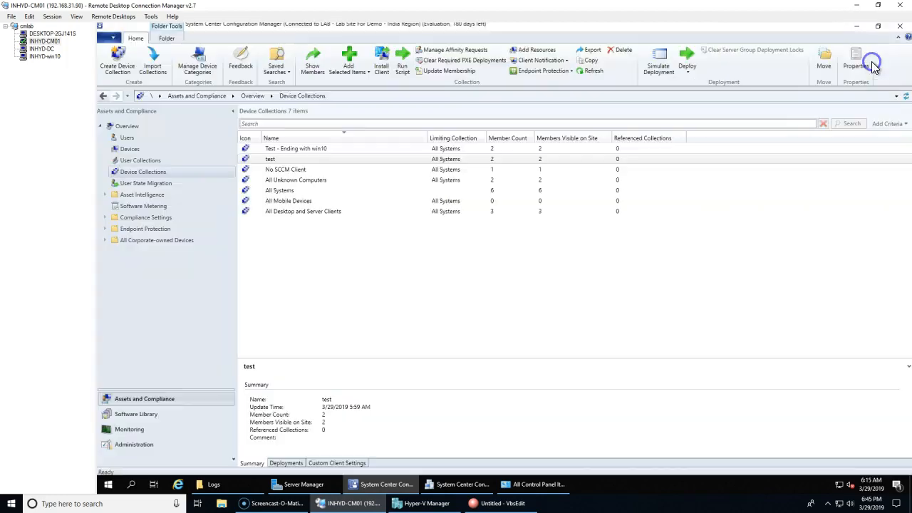
Update the test collection's membership, refresh the device collections, and show the collection's members.
{"action": "left_click", "coordinate": [278, 169]}
{"action": "right_click", "coordinate": [269, 160]}
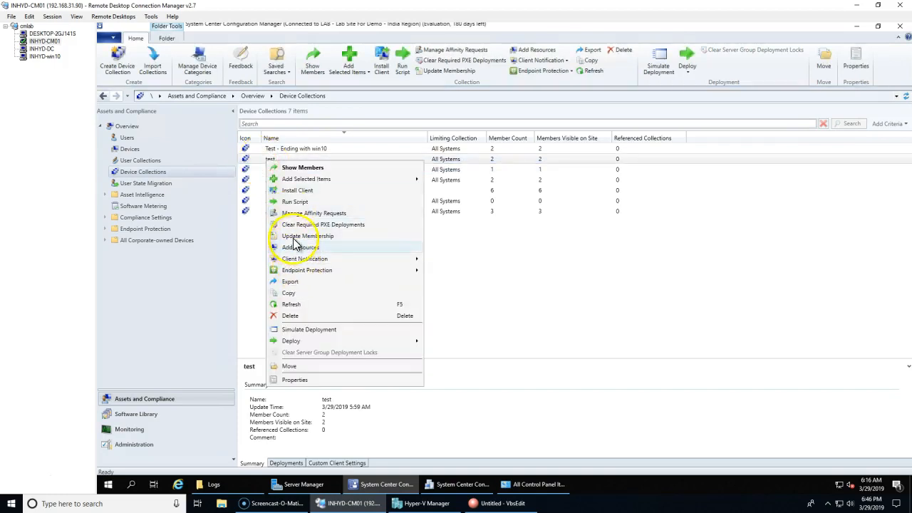
{"action": "left_click", "coordinate": [307, 236]}
{"action": "left_click", "coordinate": [533, 292]}
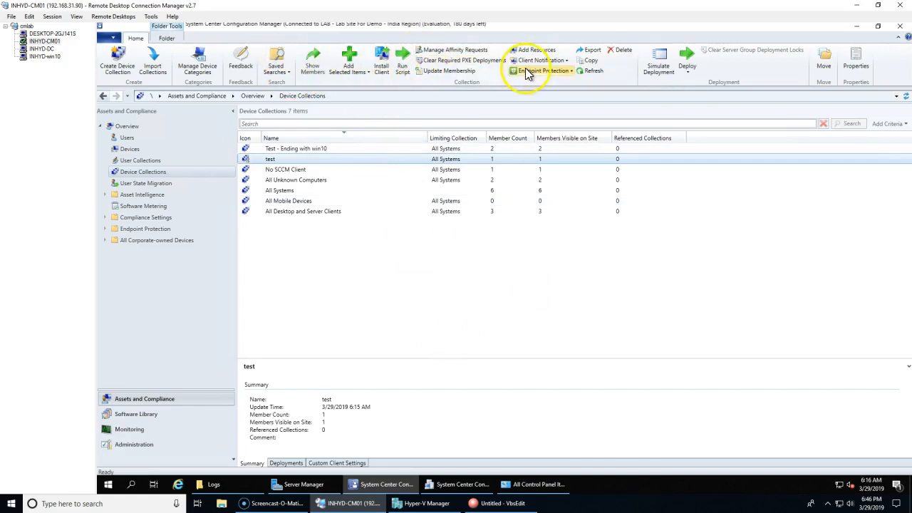
{"action": "left_click", "coordinate": [592, 73]}
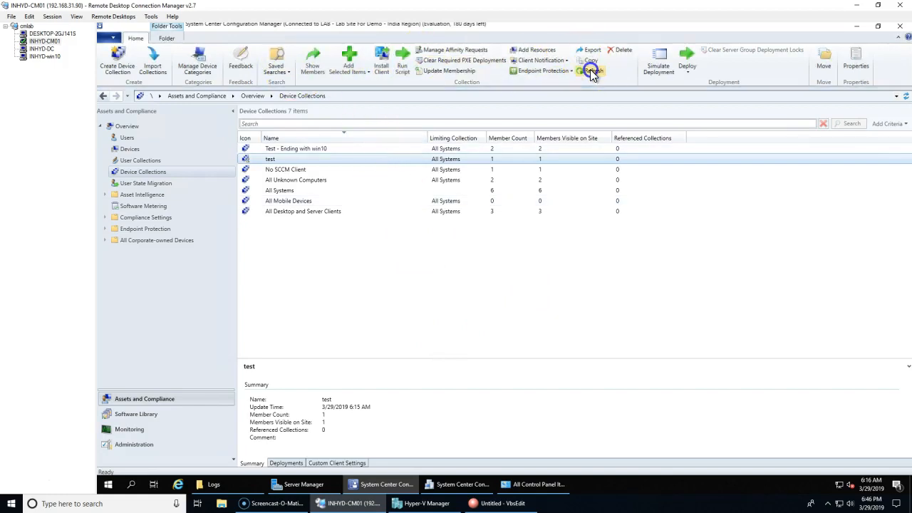
{"action": "double_click", "coordinate": [500, 160]}
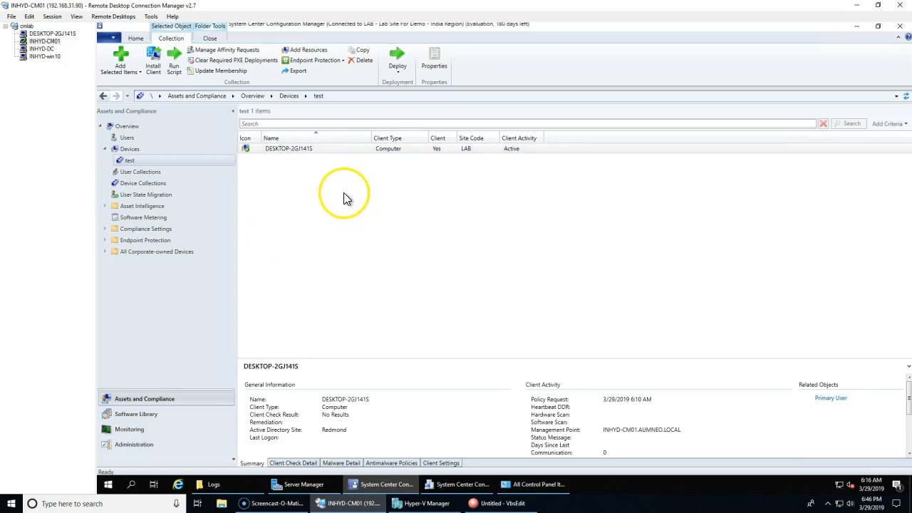
Check the INHYD-win10 session, then look for the toolkit installer in the Downloads folder on DESKTOP-2GJ141S.
{"action": "left_click", "coordinate": [43, 61]}
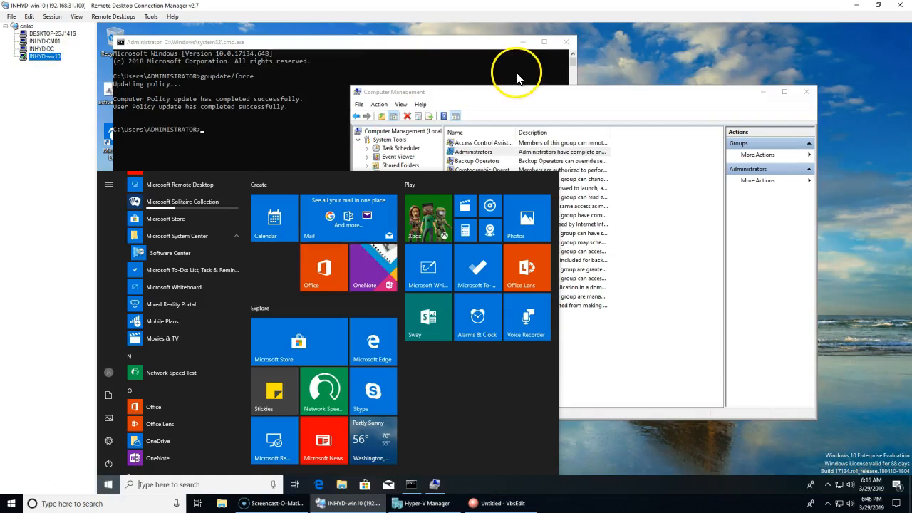
{"action": "left_click", "coordinate": [501, 100]}
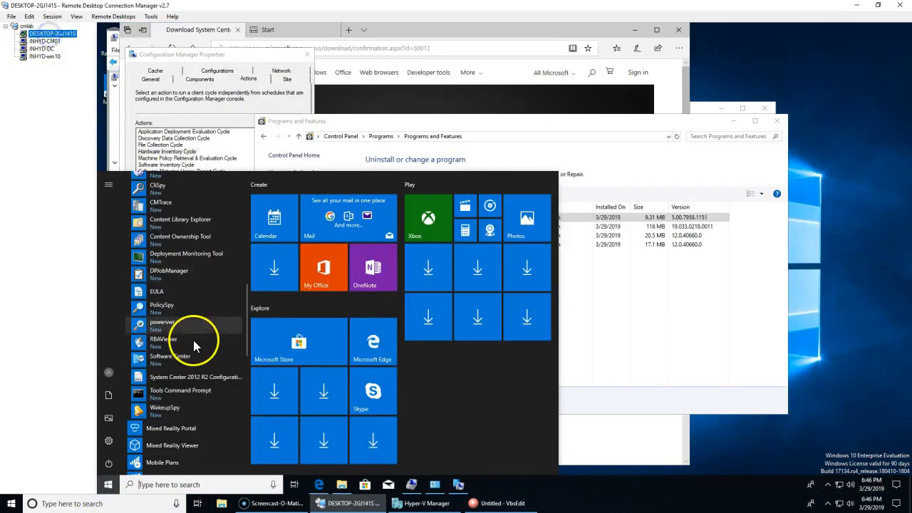
{"action": "left_click", "coordinate": [151, 109]}
{"action": "left_click", "coordinate": [345, 480]}
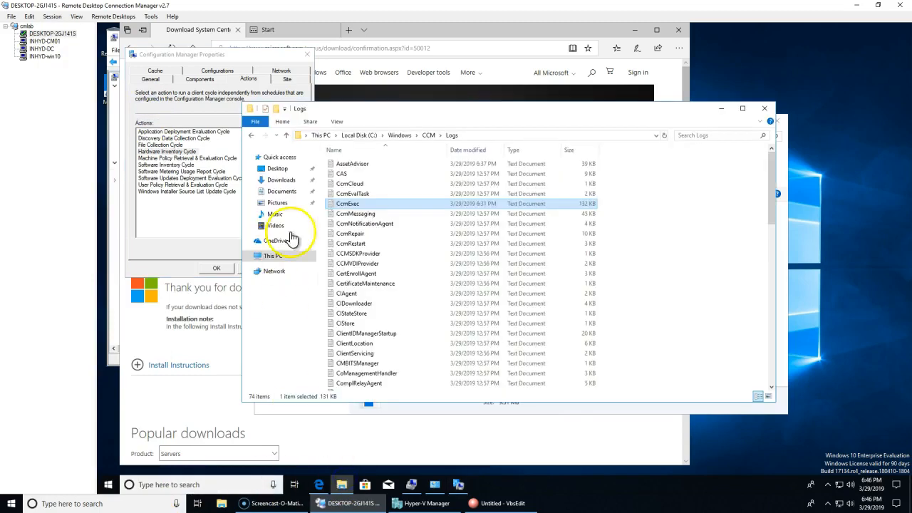
{"action": "left_click", "coordinate": [284, 180]}
{"action": "left_click", "coordinate": [275, 181]}
{"action": "left_click_drag", "start_coordinate": [277, 180], "coordinate": [279, 186]}
{"action": "left_click", "coordinate": [277, 175]}
{"action": "left_click", "coordinate": [280, 180]}
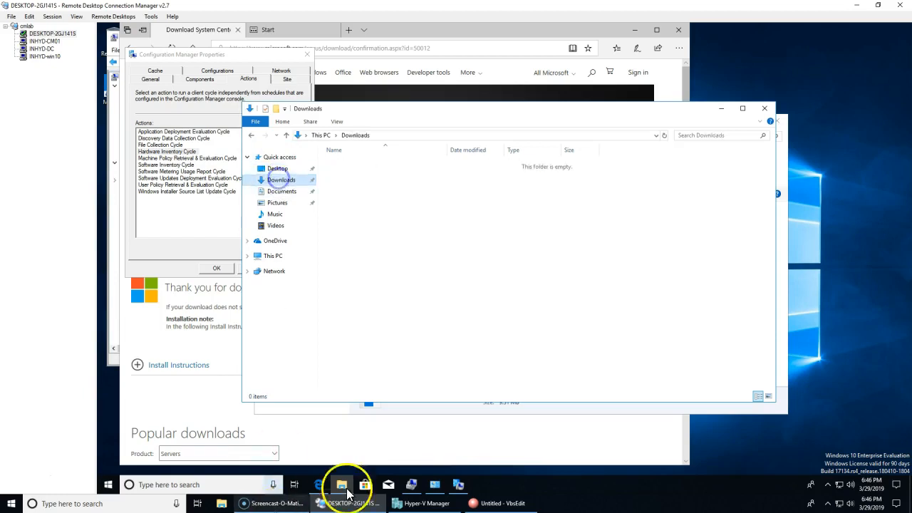
Copy the manual download link from the System Center 2012 R2 Configuration Manager Toolkit page in Edge.
{"action": "left_click", "coordinate": [318, 486]}
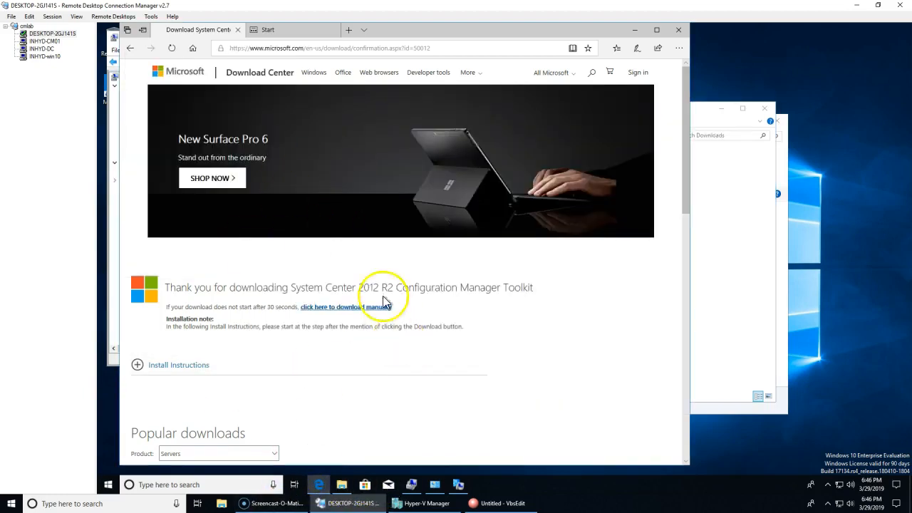
{"action": "right_click", "coordinate": [357, 307]}
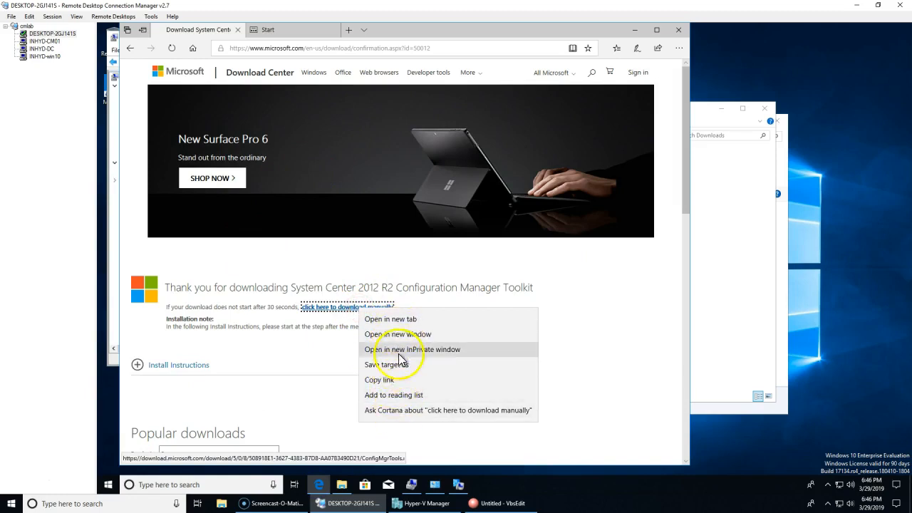
{"action": "left_click", "coordinate": [399, 380]}
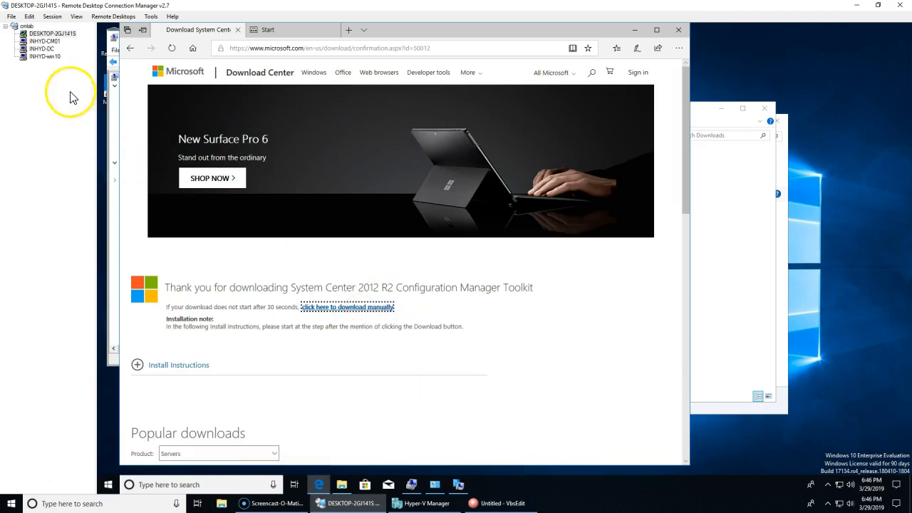
Switch to INHYD-win10, download ConfigMgrTools.msi from the copied link in Edge, run it, and minimize the browser.
{"action": "left_click", "coordinate": [45, 56]}
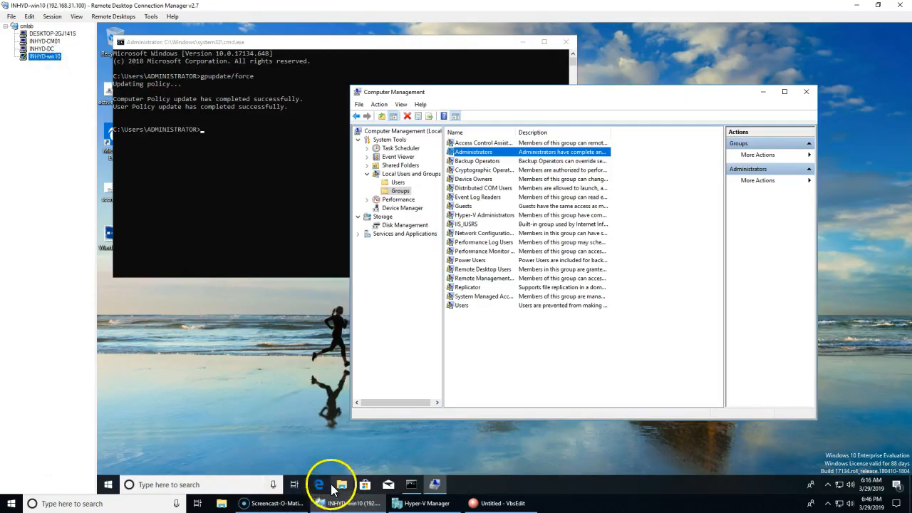
{"action": "left_click", "coordinate": [332, 486]}
{"action": "right_click", "coordinate": [277, 47]}
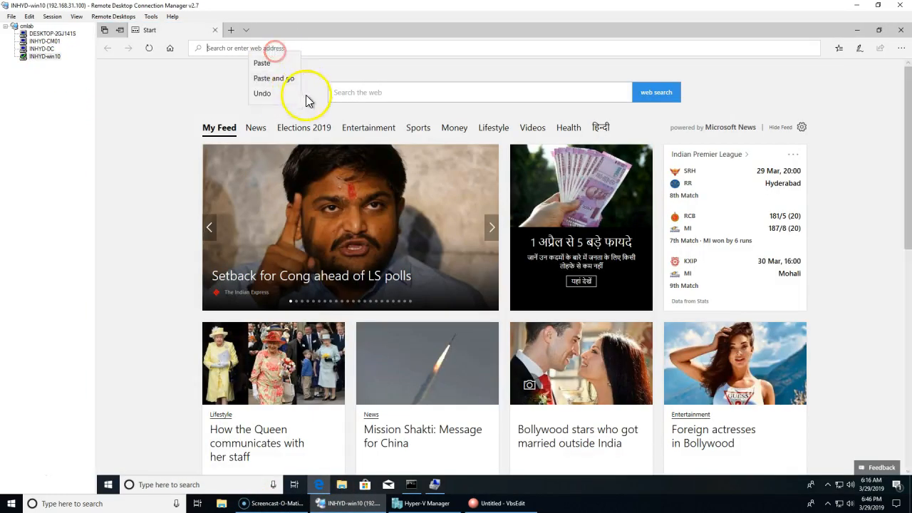
{"action": "left_click", "coordinate": [274, 78]}
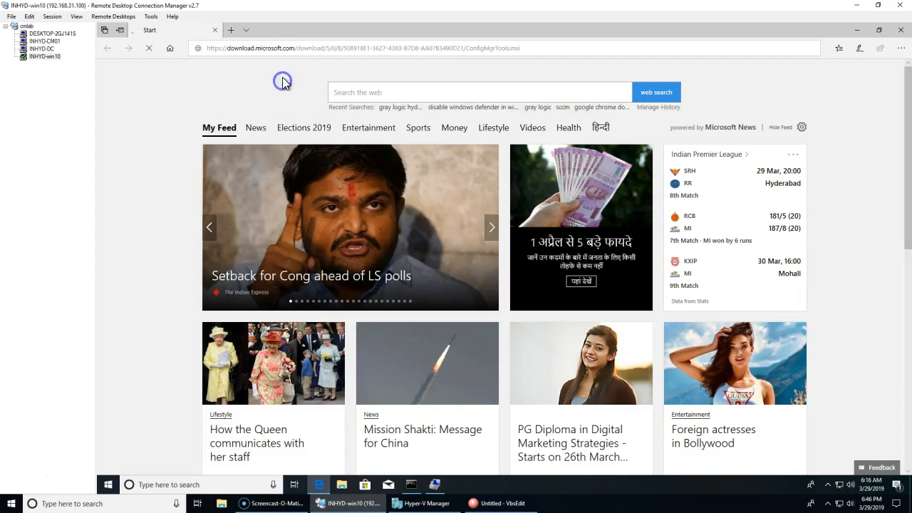
{"action": "scroll", "coordinate": [322, 122], "scroll_direction": "down", "scroll_amount": 5}
{"action": "scroll", "coordinate": [366, 193], "scroll_direction": "up", "scroll_amount": 5}
{"action": "left_click", "coordinate": [540, 461]}
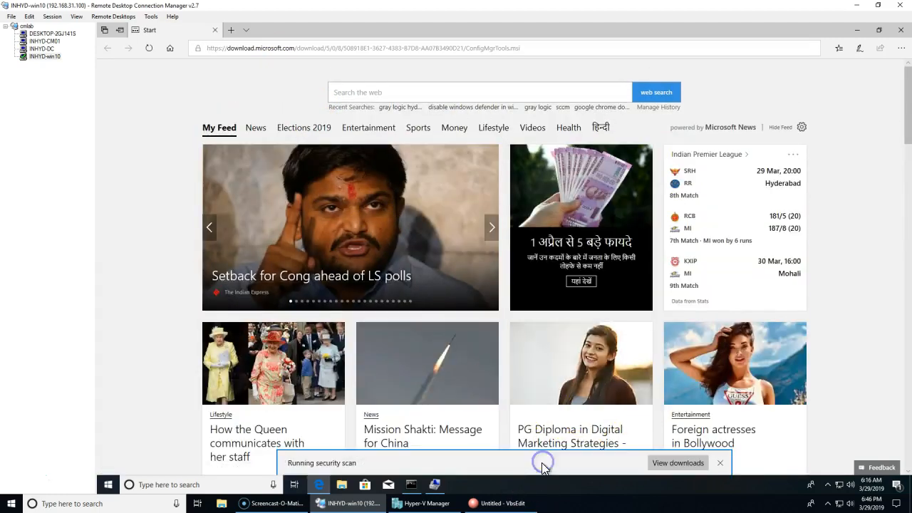
{"action": "left_click", "coordinate": [857, 29]}
Accept the license agreement and complete the System Center 2012 R2 Configuration Manager Toolkit setup.
{"action": "left_click", "coordinate": [549, 327]}
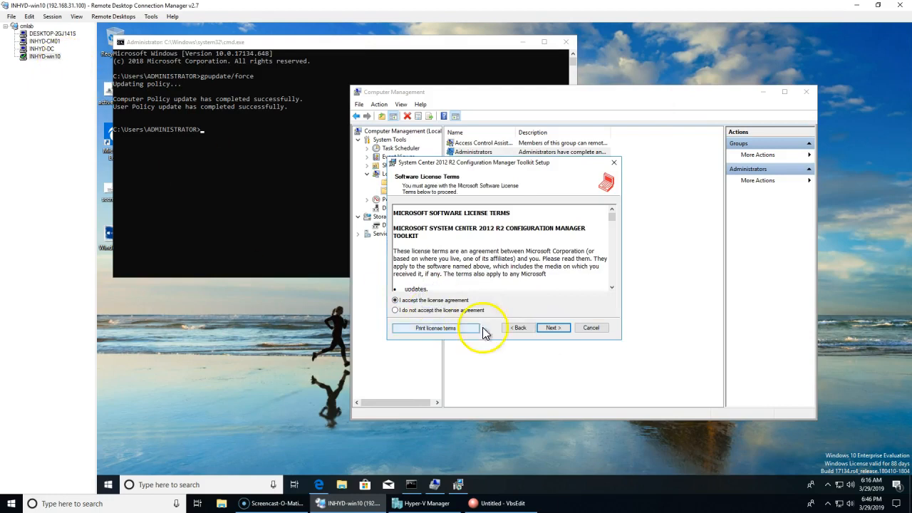
{"action": "left_click", "coordinate": [549, 329]}
{"action": "left_click", "coordinate": [552, 328]}
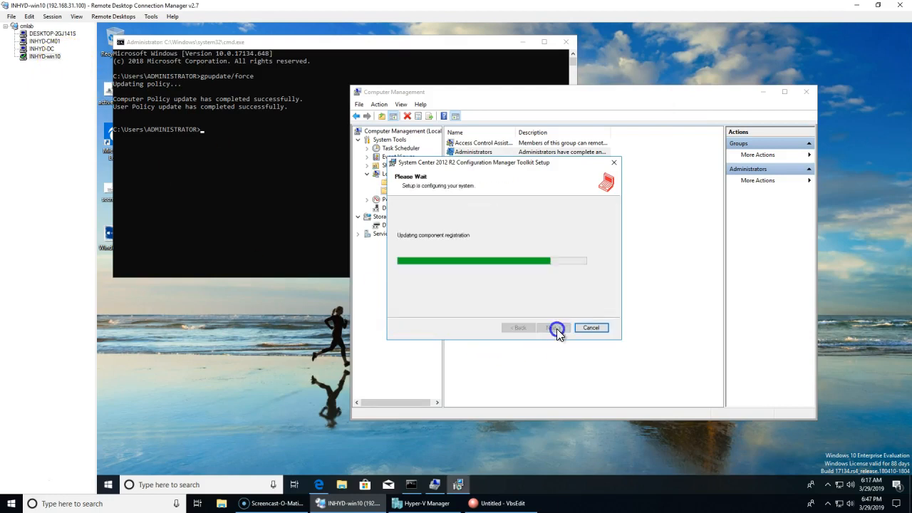
{"action": "left_click", "coordinate": [587, 328]}
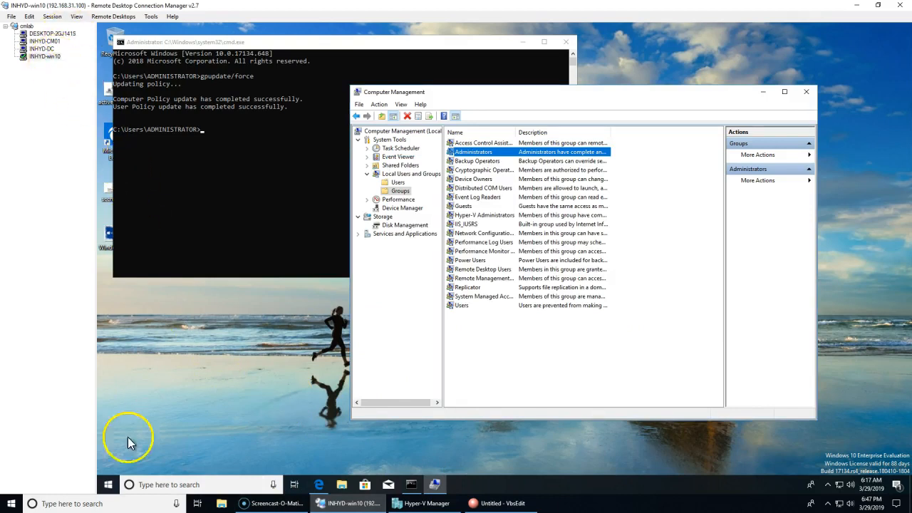
Check the Microsoft System Center program group on INHYD-win10 for the newly installed toolkit programs.
{"action": "left_click", "coordinate": [108, 485]}
{"action": "scroll", "coordinate": [134, 381], "scroll_direction": "down", "scroll_amount": 10}
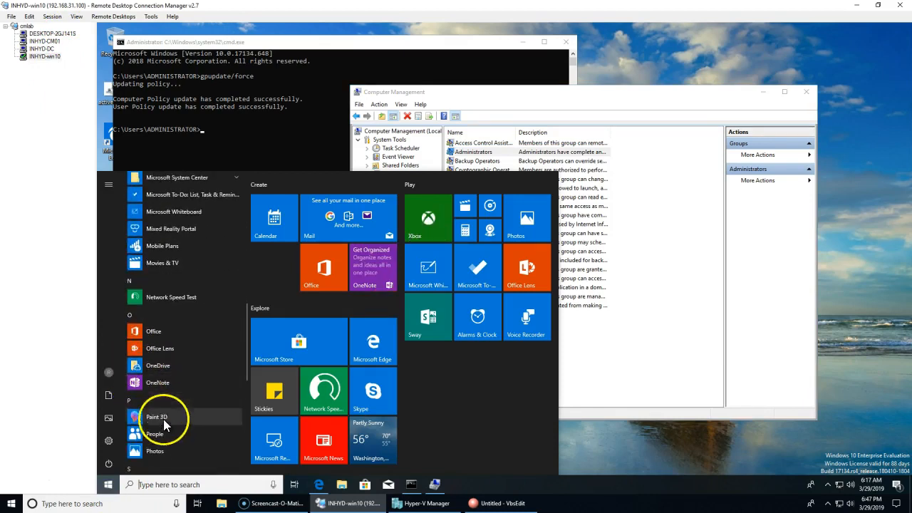
{"action": "scroll", "coordinate": [165, 420], "scroll_direction": "up", "scroll_amount": 3}
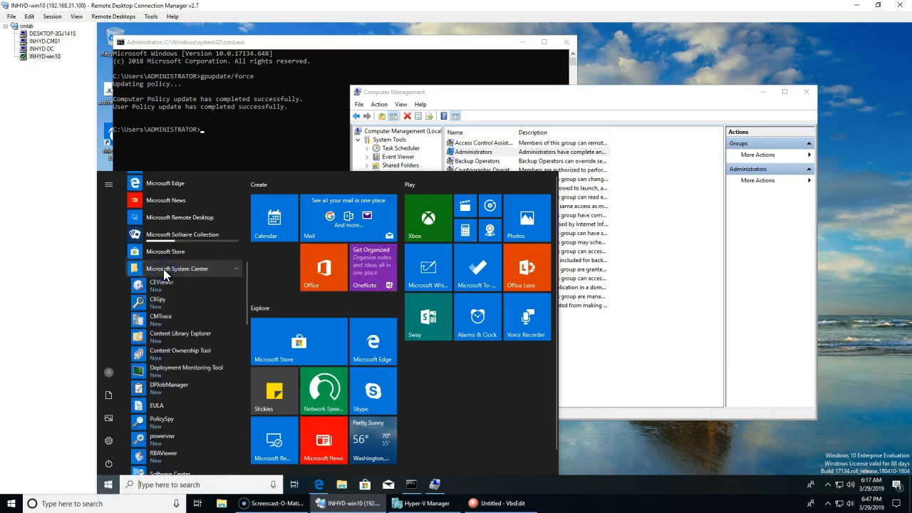
{"action": "left_click", "coordinate": [696, 381]}
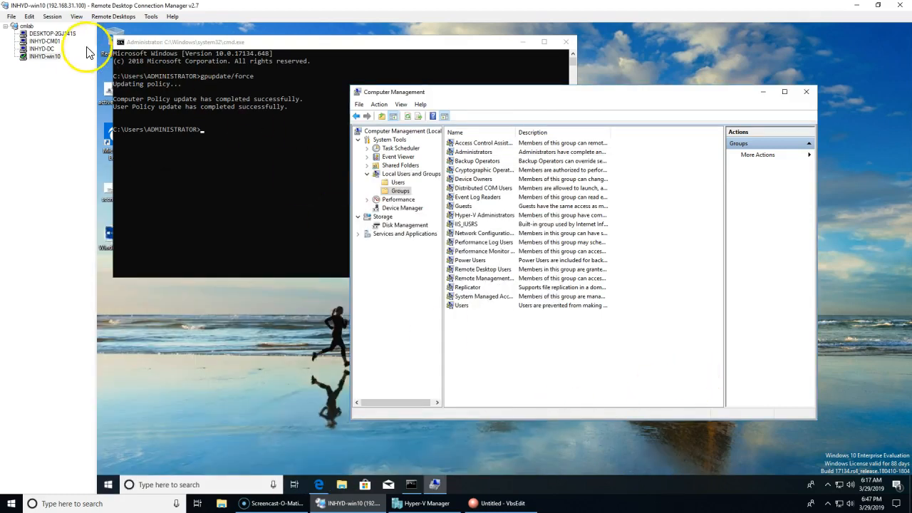
Review Programs and Features and the client's Hardware Inventory Cycle action on DESKTOP-2GJ141S, then cancel Configuration Manager Properties.
{"action": "left_click", "coordinate": [44, 41]}
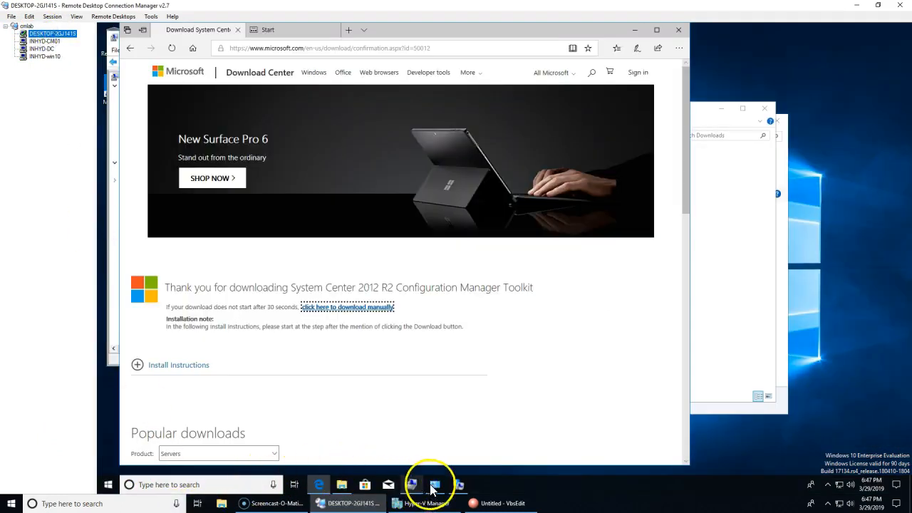
{"action": "left_click", "coordinate": [439, 485]}
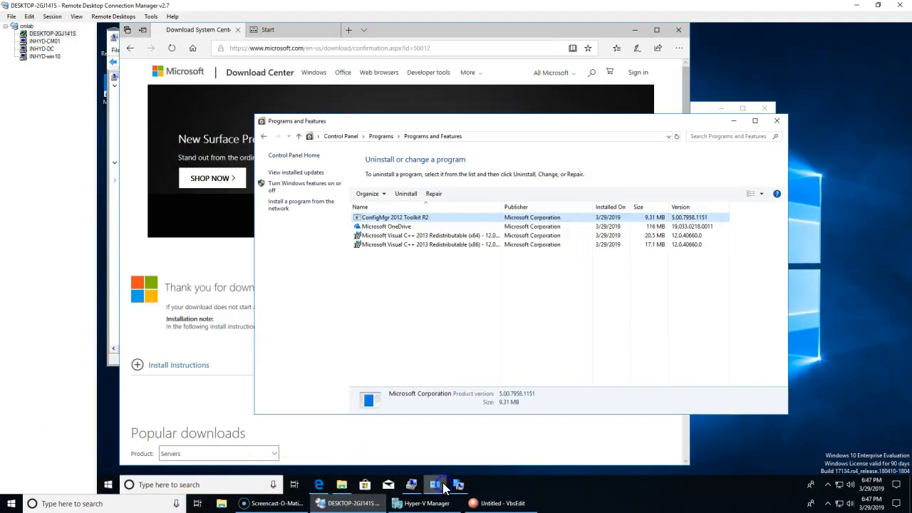
{"action": "left_click", "coordinate": [458, 485]}
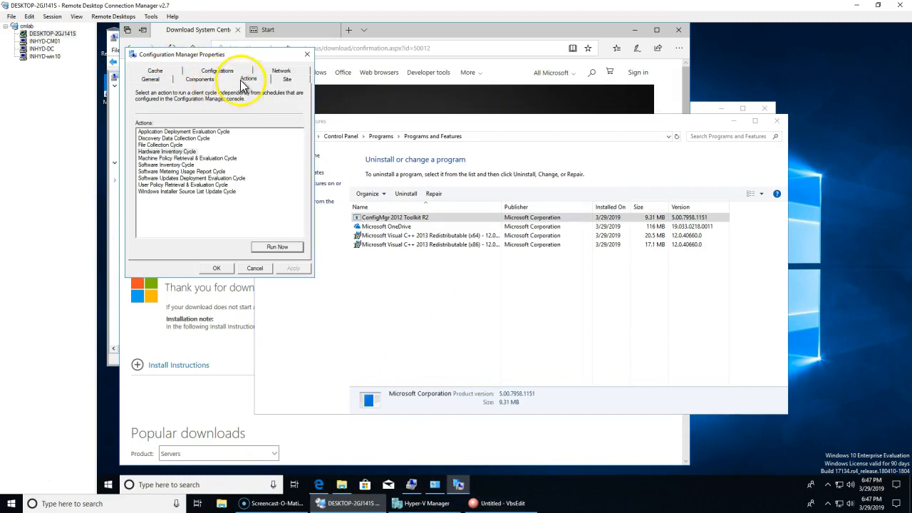
{"action": "left_click", "coordinate": [182, 158]}
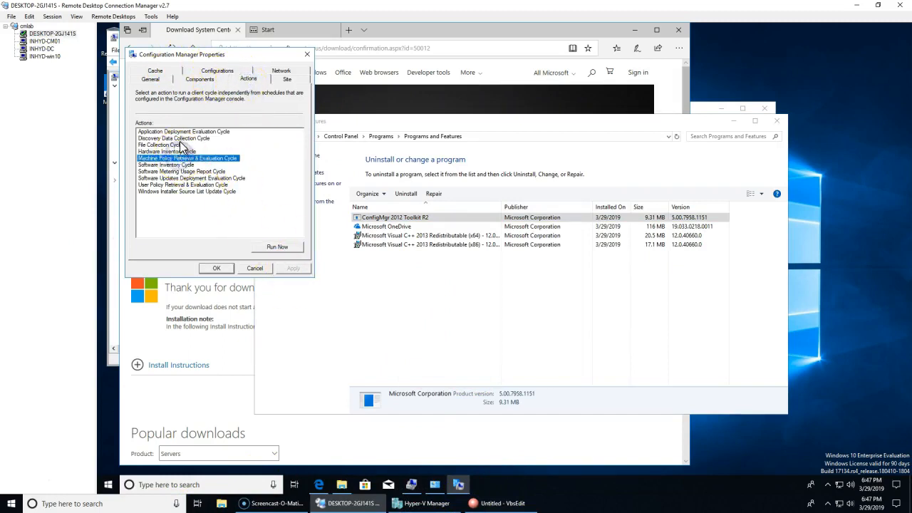
{"action": "left_click", "coordinate": [182, 151]}
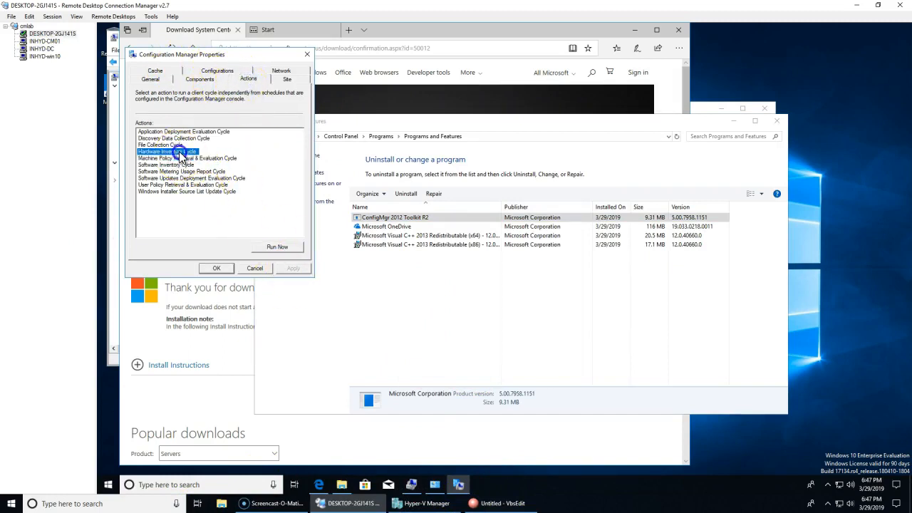
{"action": "left_click", "coordinate": [254, 269]}
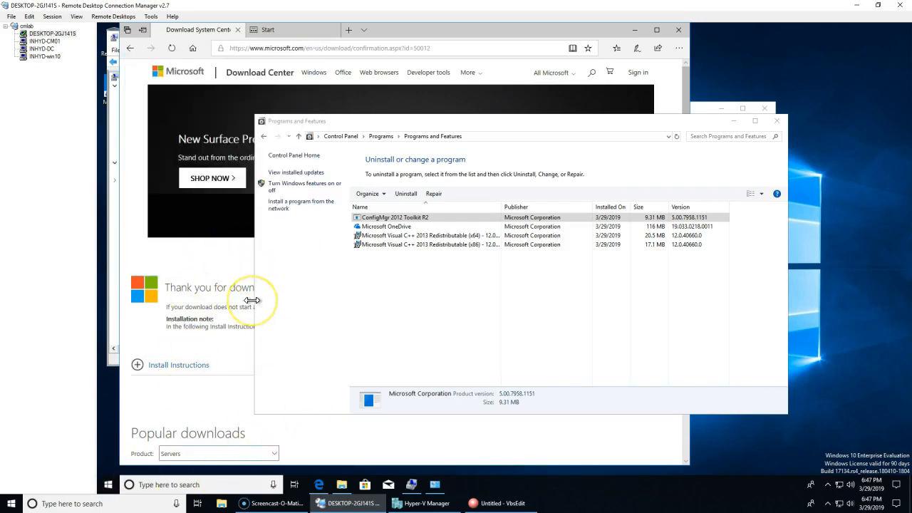
Return to the INHYD-CM01 session and open the Device Collections list in the Configuration Manager console.
{"action": "left_click", "coordinate": [45, 41]}
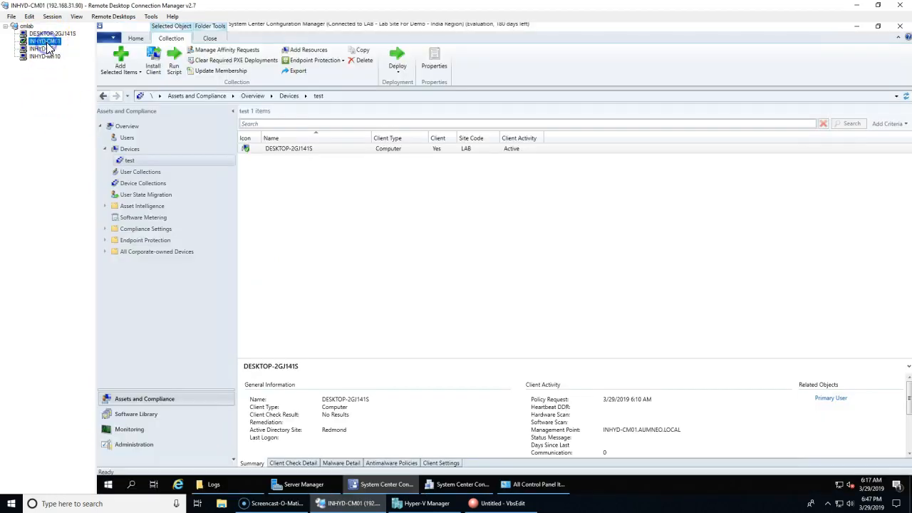
{"action": "left_click", "coordinate": [129, 150]}
{"action": "left_click", "coordinate": [137, 184]}
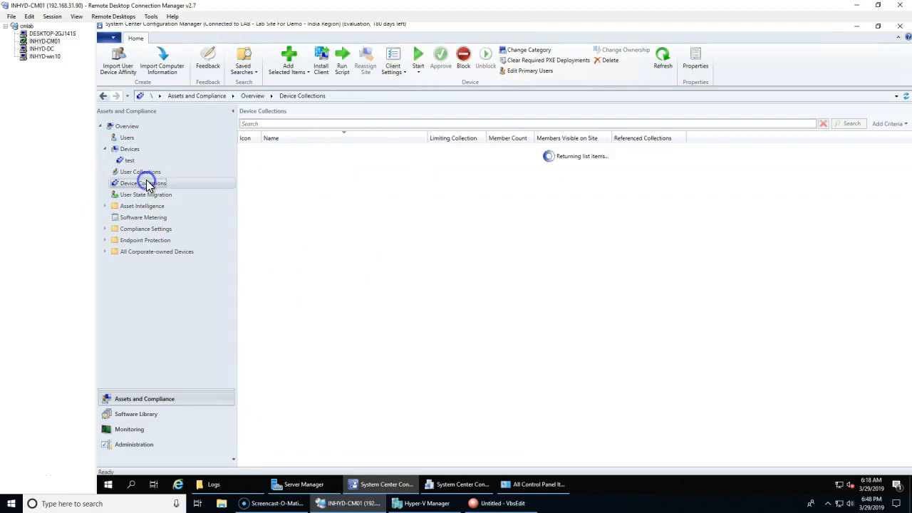
{"action": "left_click", "coordinate": [289, 191]}
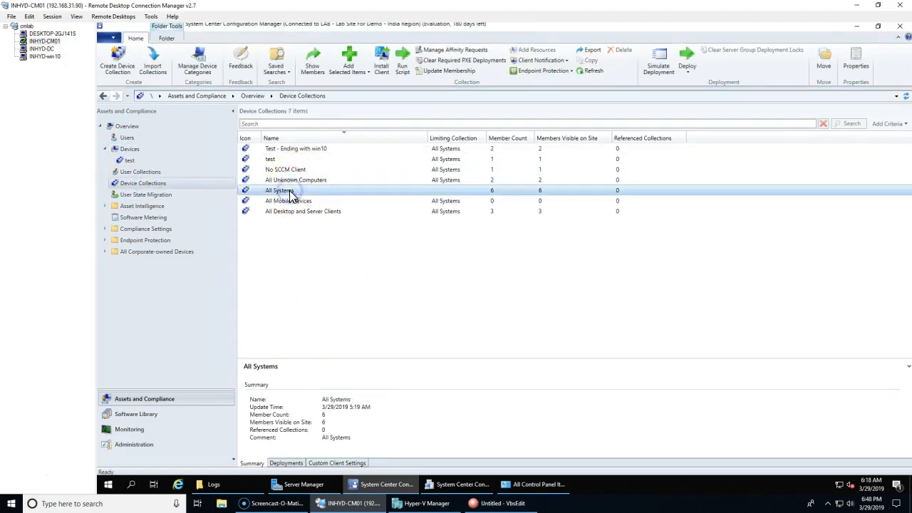
{"action": "left_click", "coordinate": [539, 60]}
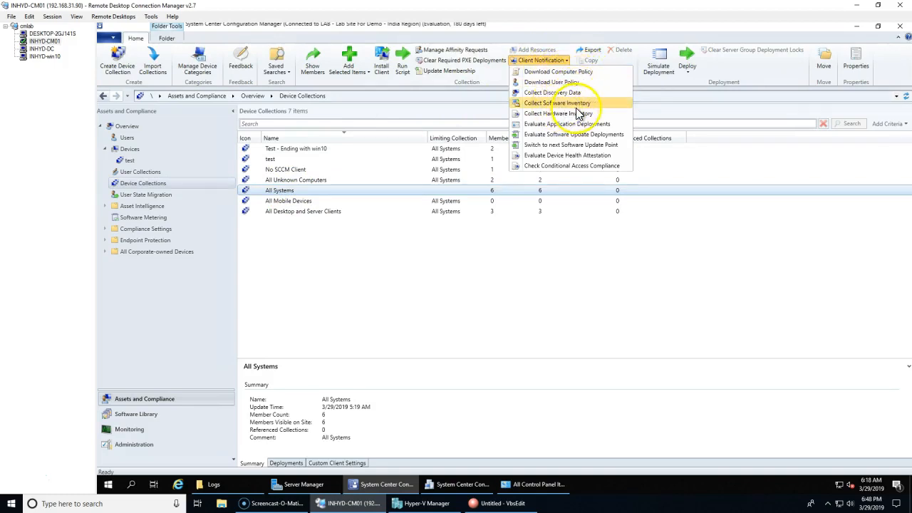
{"action": "left_click", "coordinate": [249, 201]}
{"action": "double_click", "coordinate": [257, 201]}
{"action": "left_click", "coordinate": [139, 162]}
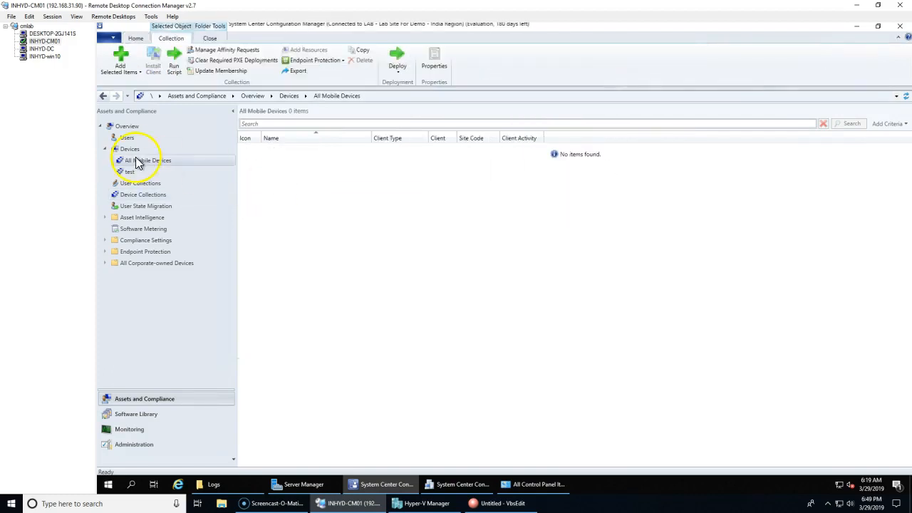
{"action": "left_click", "coordinate": [131, 151]}
{"action": "left_click", "coordinate": [143, 194]}
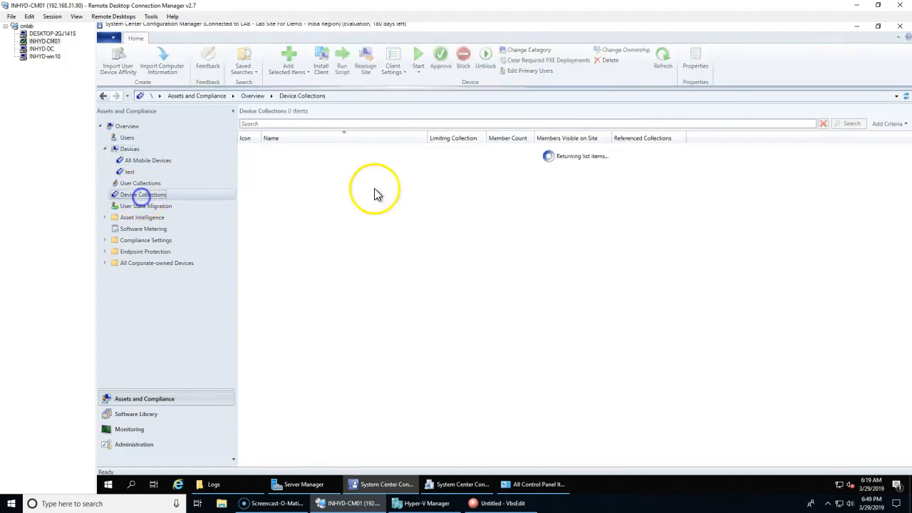
Look over the members of the All Systems collection, including INHYD-WIN10, and return to the Device Collections list.
{"action": "double_click", "coordinate": [318, 194]}
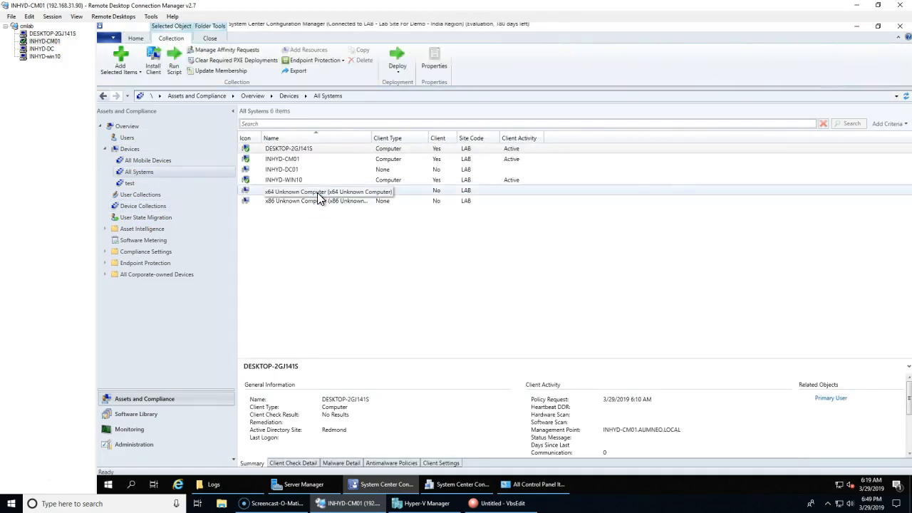
{"action": "left_click", "coordinate": [316, 180]}
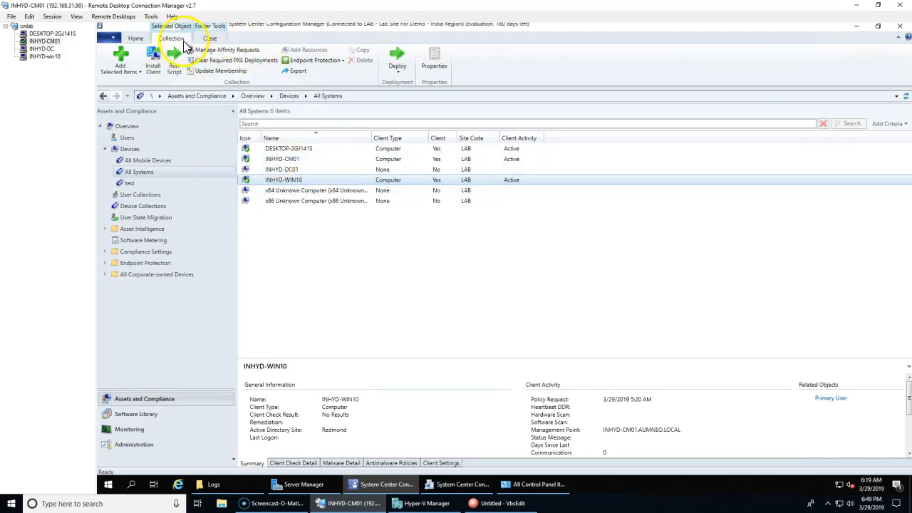
{"action": "left_click", "coordinate": [142, 205]}
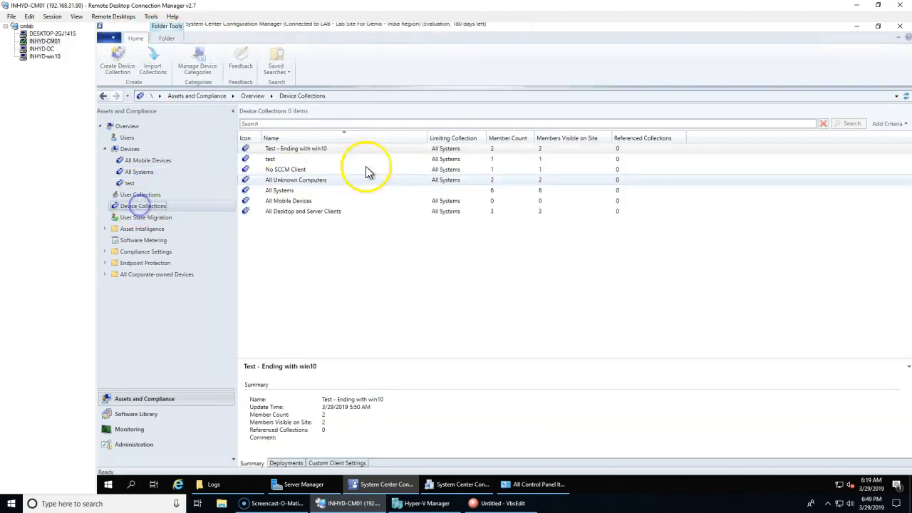
Send the Collect Hardware Inventory and Download Computer Policy client notifications to the All Systems collection.
{"action": "left_click", "coordinate": [279, 191]}
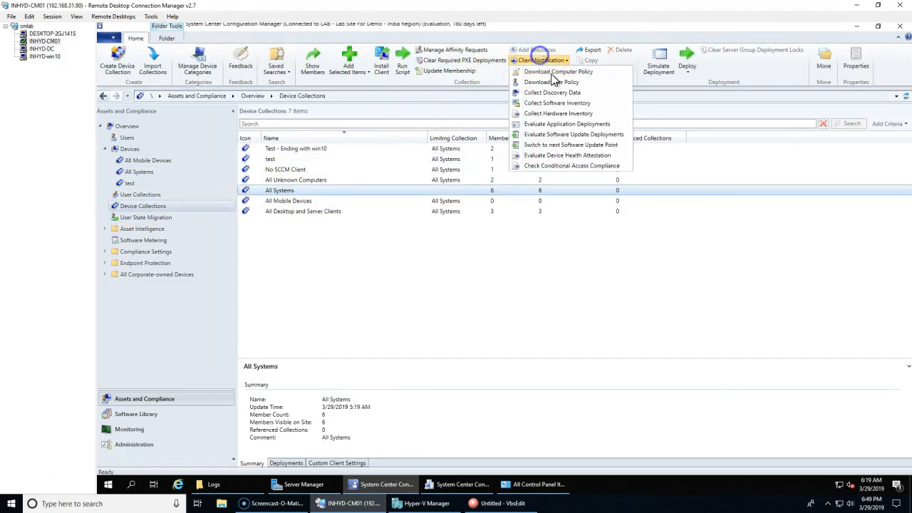
{"action": "left_click", "coordinate": [558, 114]}
{"action": "left_click", "coordinate": [541, 288]}
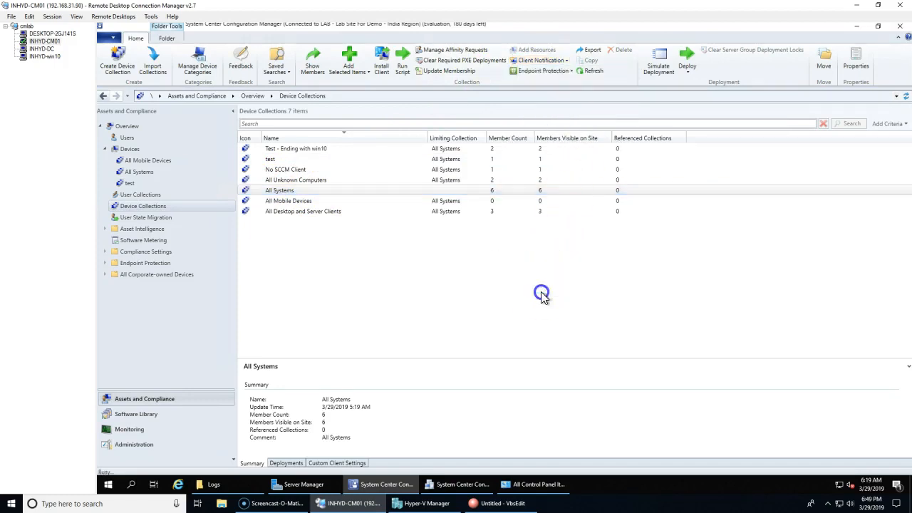
{"action": "left_click", "coordinate": [542, 60]}
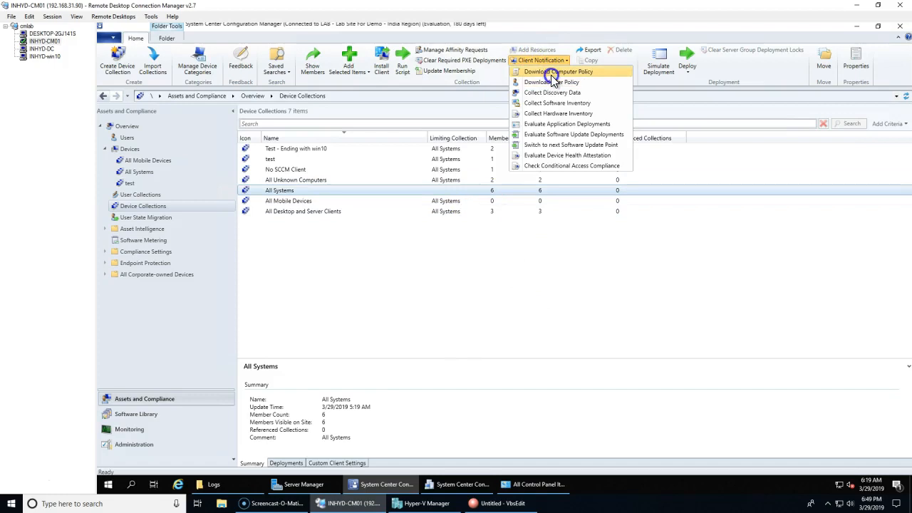
{"action": "left_click", "coordinate": [552, 82]}
{"action": "left_click", "coordinate": [544, 290]}
Examine the Installed Applications inventory of INHYD-WIN10 from All Systems in Resource Explorer, and close the explorer.
{"action": "left_click", "coordinate": [282, 193]}
{"action": "double_click", "coordinate": [283, 192]}
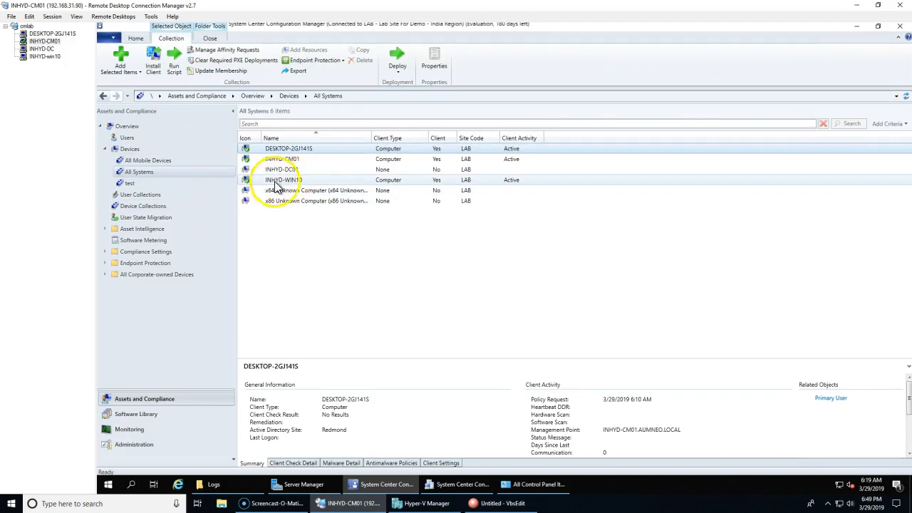
{"action": "left_click", "coordinate": [298, 180]}
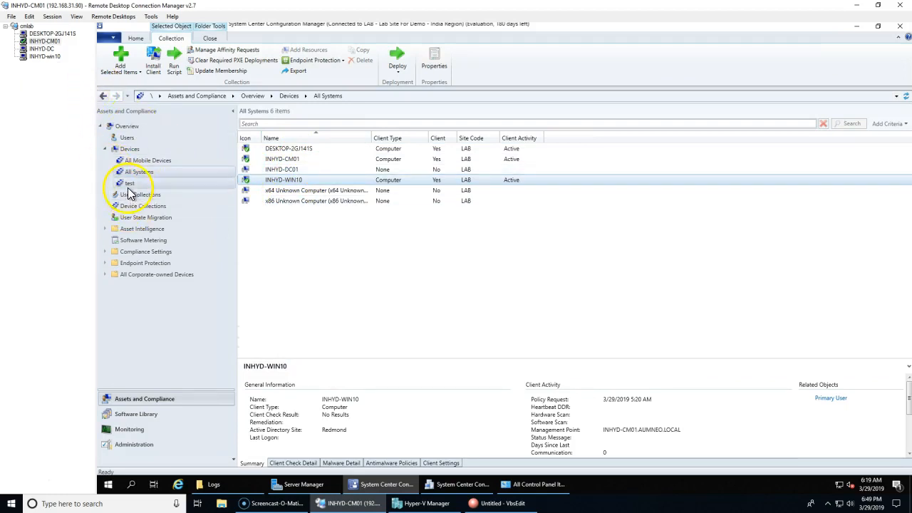
{"action": "left_click", "coordinate": [290, 183]}
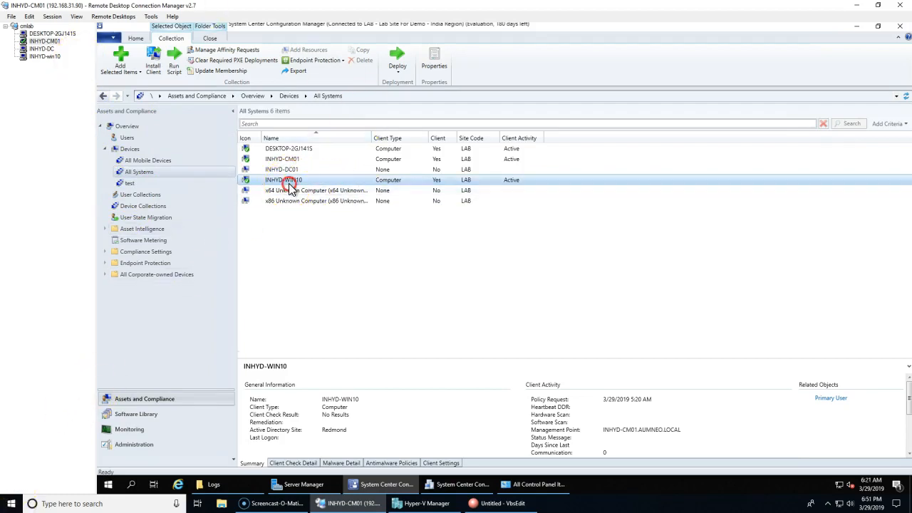
{"action": "right_click", "coordinate": [291, 184]}
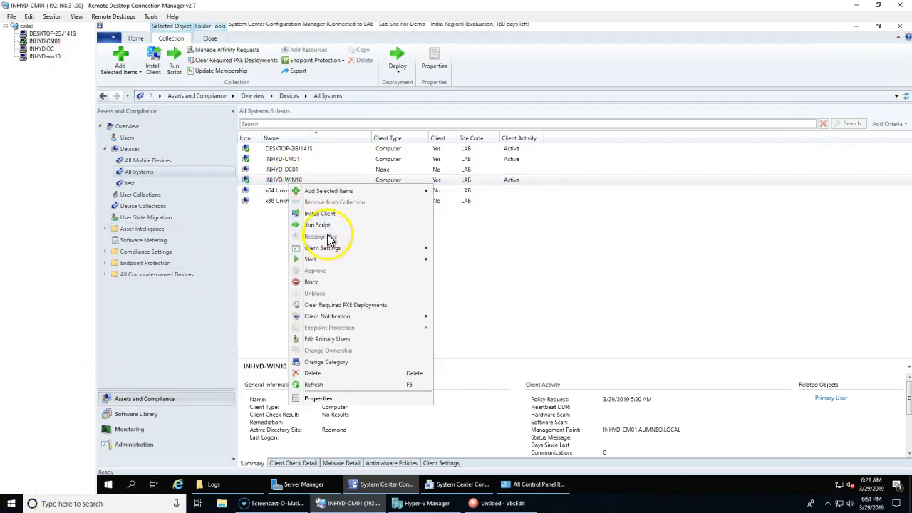
{"action": "left_click", "coordinate": [455, 260]}
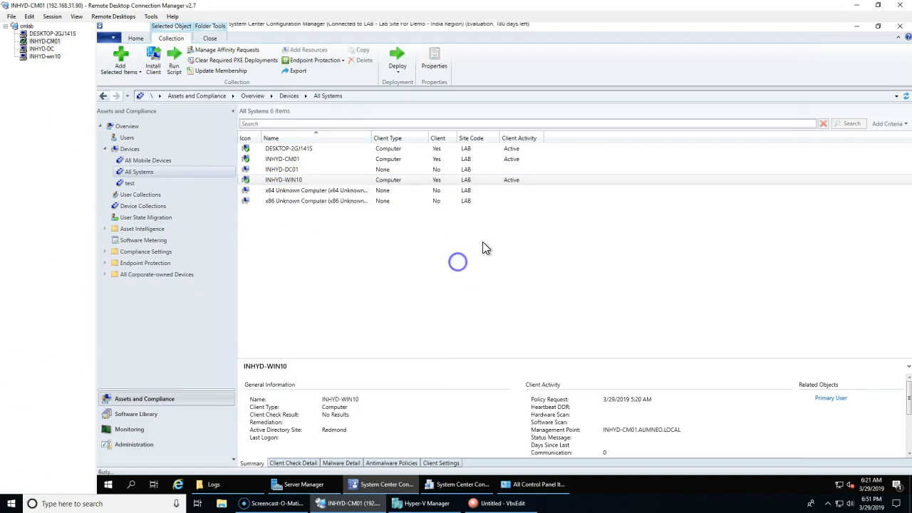
{"action": "left_click", "coordinate": [344, 121]}
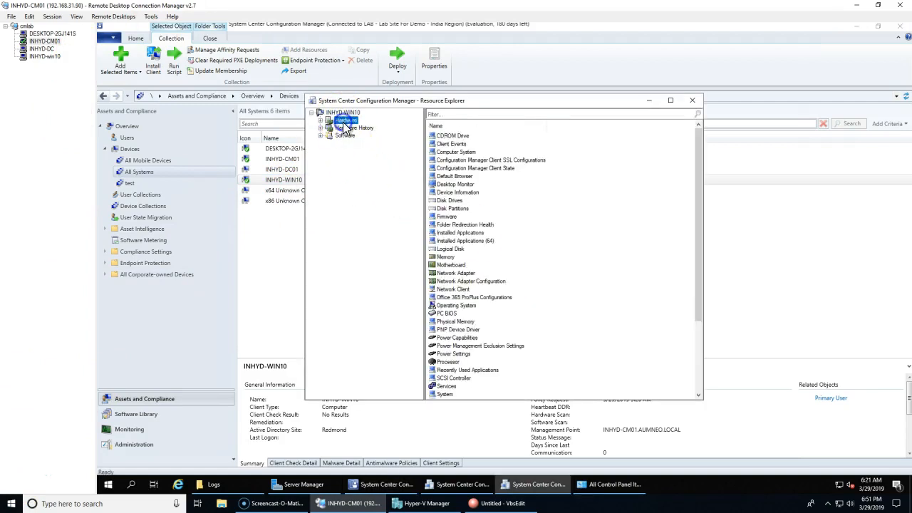
{"action": "double_click", "coordinate": [461, 234]}
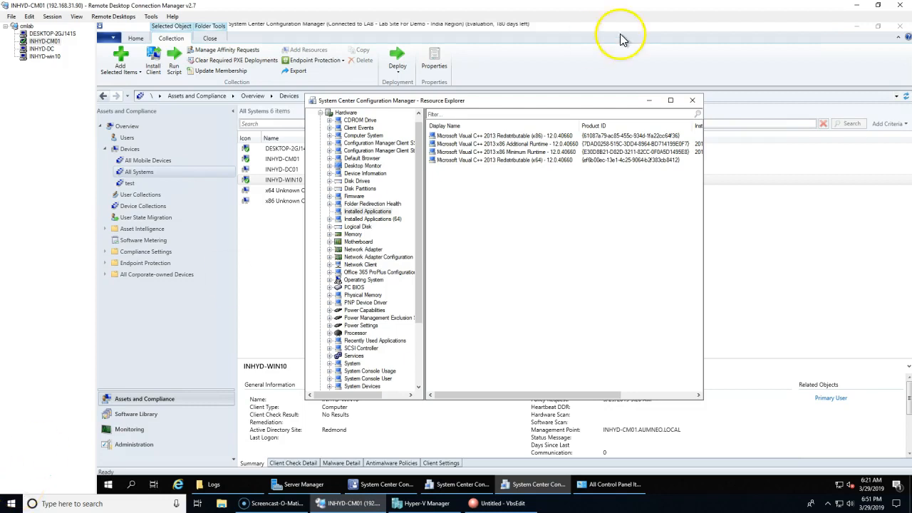
{"action": "left_click", "coordinate": [692, 100]}
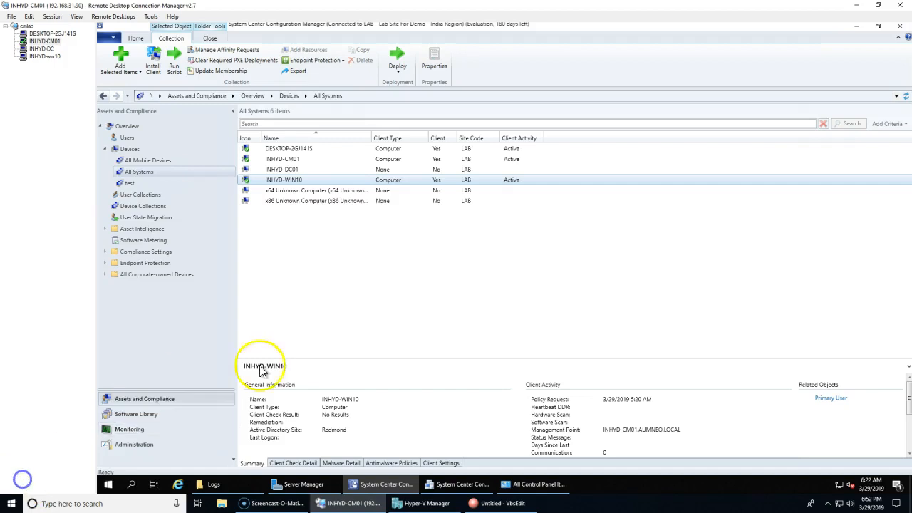
Reopen Resource Explorer for INHYD-WIN10 and check Installed Applications for the ConfigMgr 2012 Toolkit R2 entry.
{"action": "right_click", "coordinate": [308, 184]}
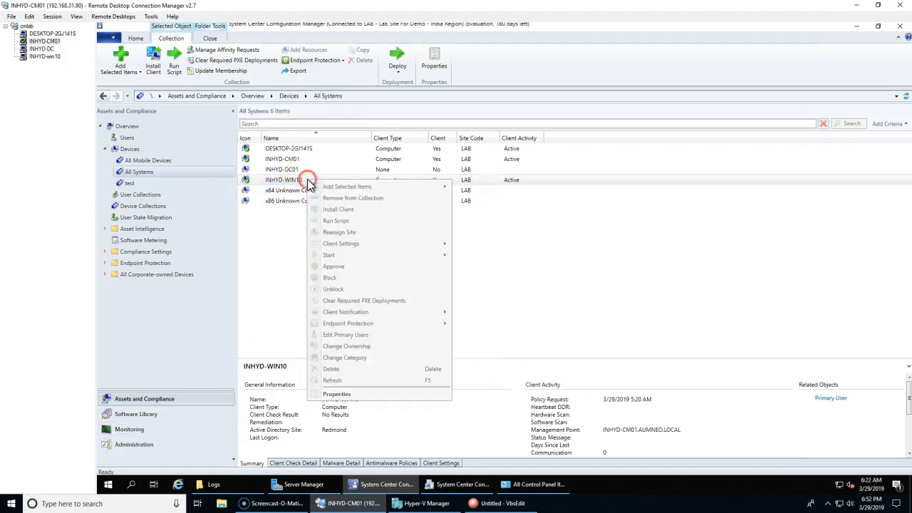
{"action": "left_click", "coordinate": [350, 256]}
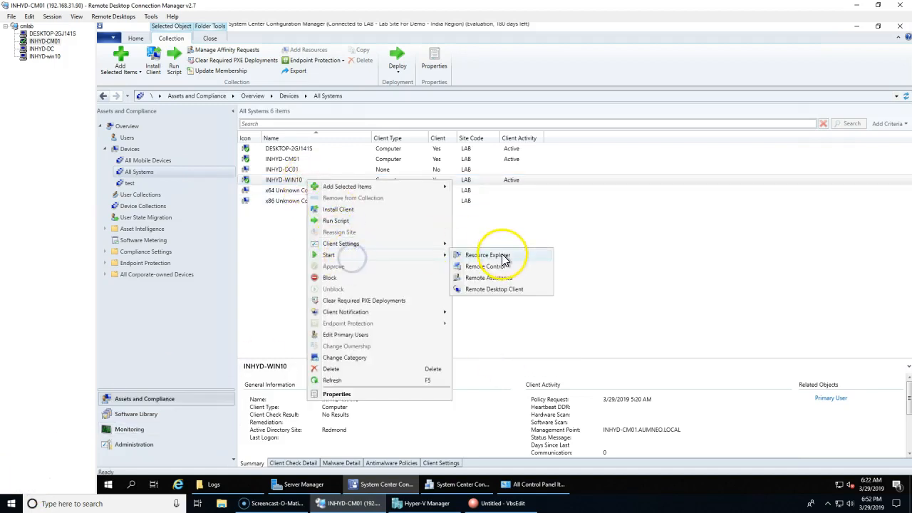
{"action": "left_click", "coordinate": [502, 255]}
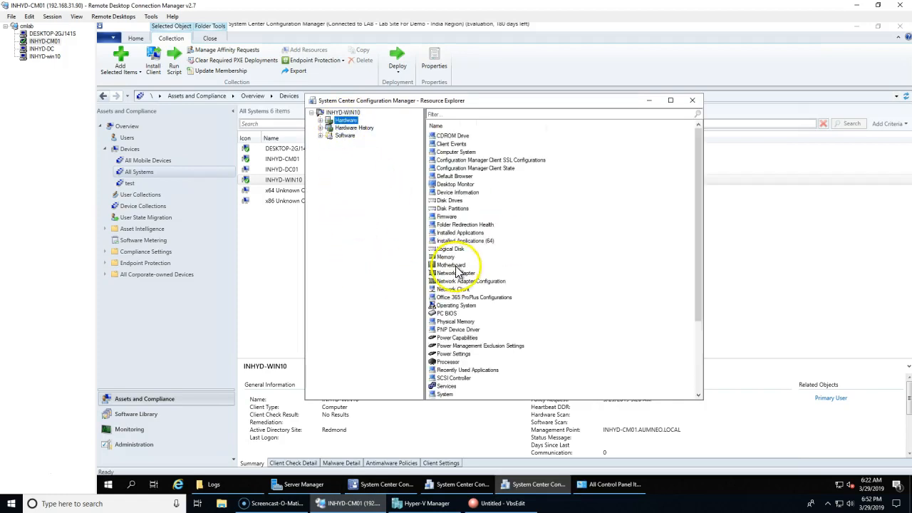
{"action": "double_click", "coordinate": [456, 234]}
{"action": "left_click", "coordinate": [460, 171]}
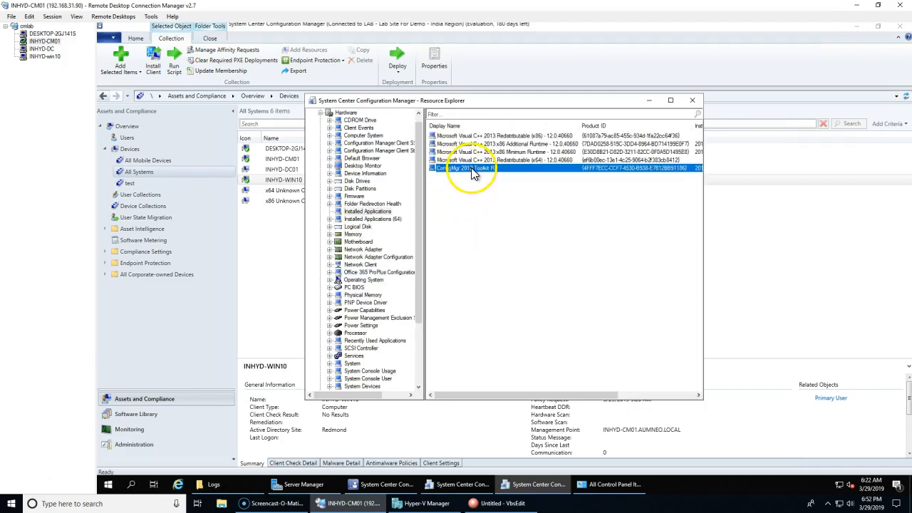
Open the "Toolkit installed Machines" query rule from the membership rules of the test device collection.
{"action": "left_click", "coordinate": [142, 207]}
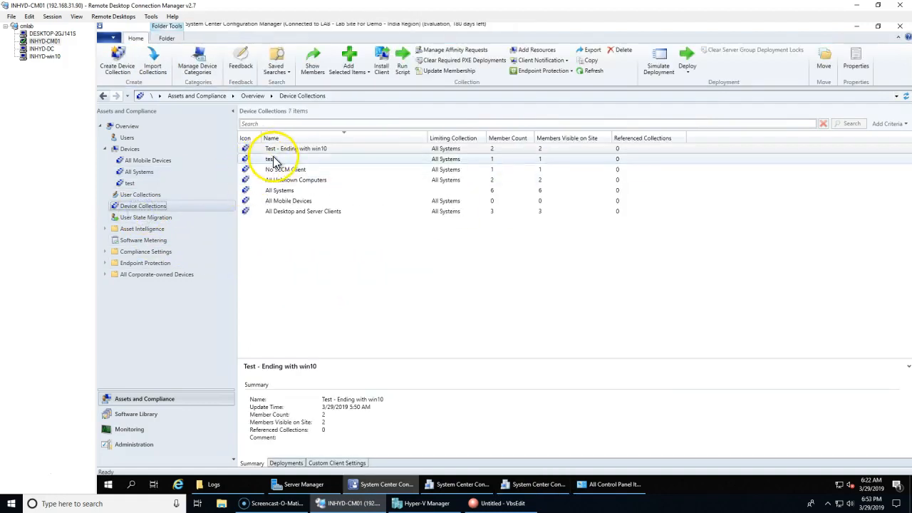
{"action": "right_click", "coordinate": [290, 159]}
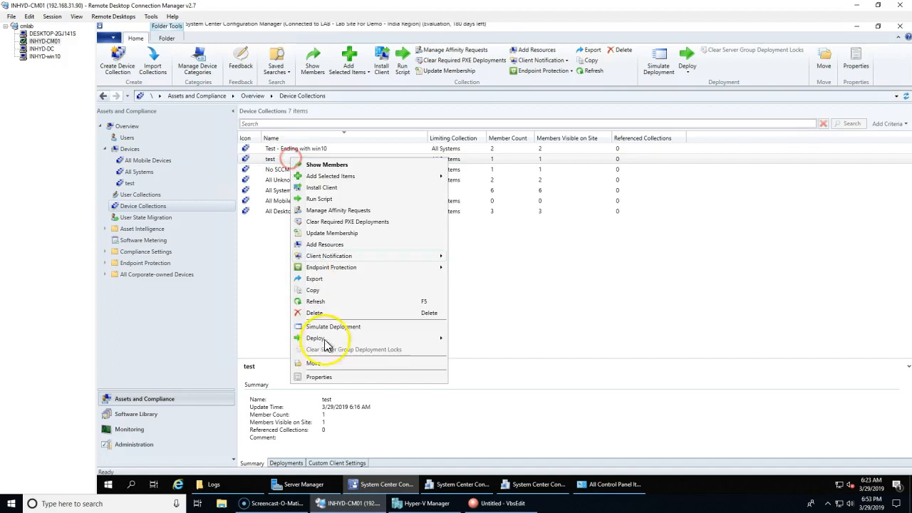
{"action": "left_click", "coordinate": [326, 376]}
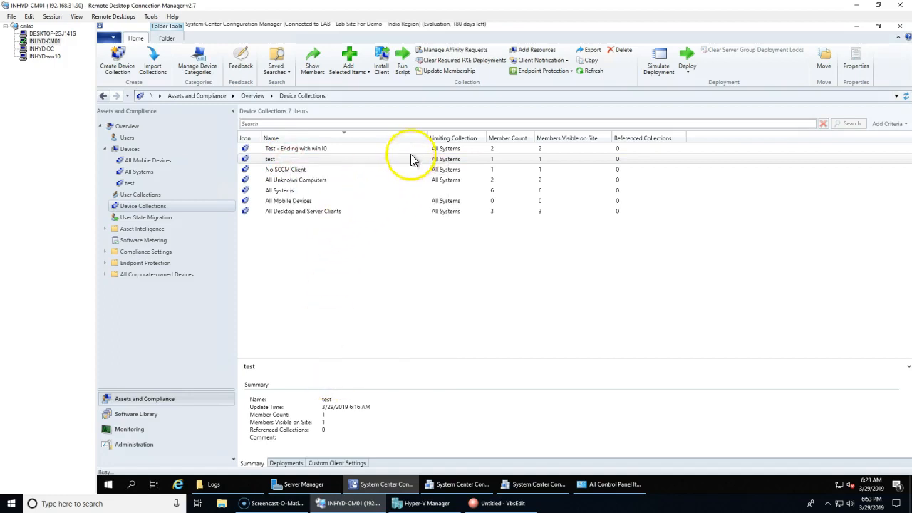
{"action": "left_click", "coordinate": [443, 154]}
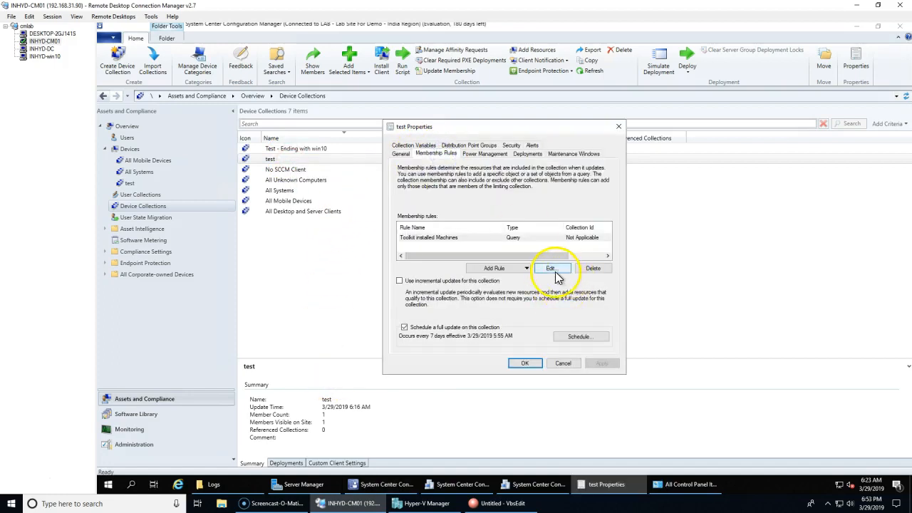
{"action": "left_click", "coordinate": [550, 265]}
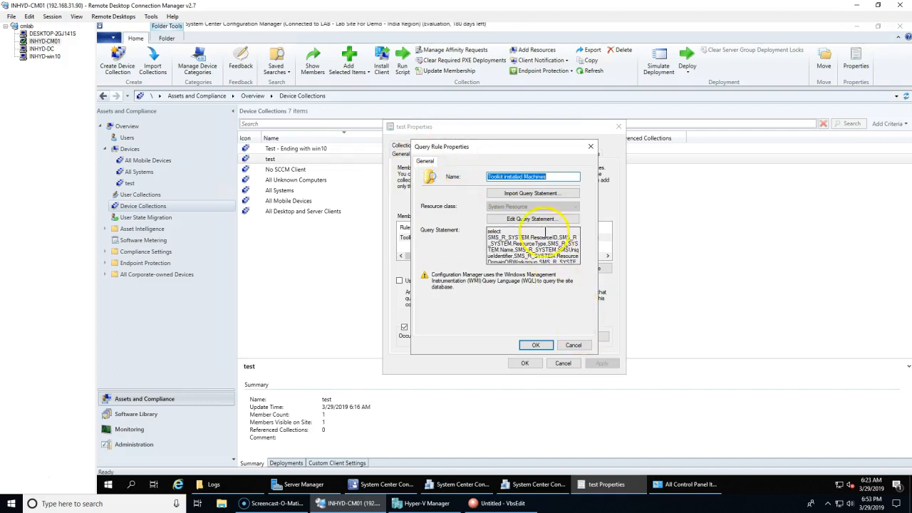
Review the query's Installed Applications - Display Name criterion and its ConfigMgr 2012 Toolkit R2 value, then cancel all the dialogs.
{"action": "left_click", "coordinate": [542, 221]}
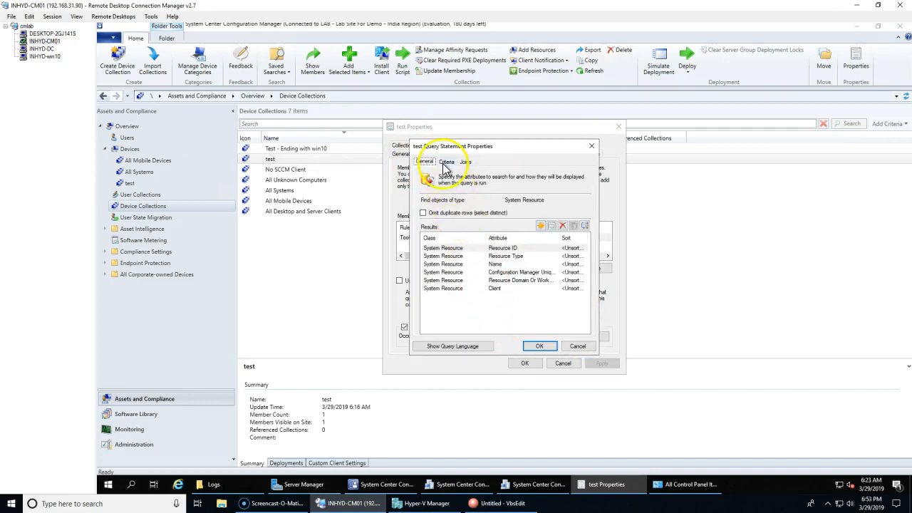
{"action": "left_click", "coordinate": [445, 163]}
{"action": "double_click", "coordinate": [489, 213]}
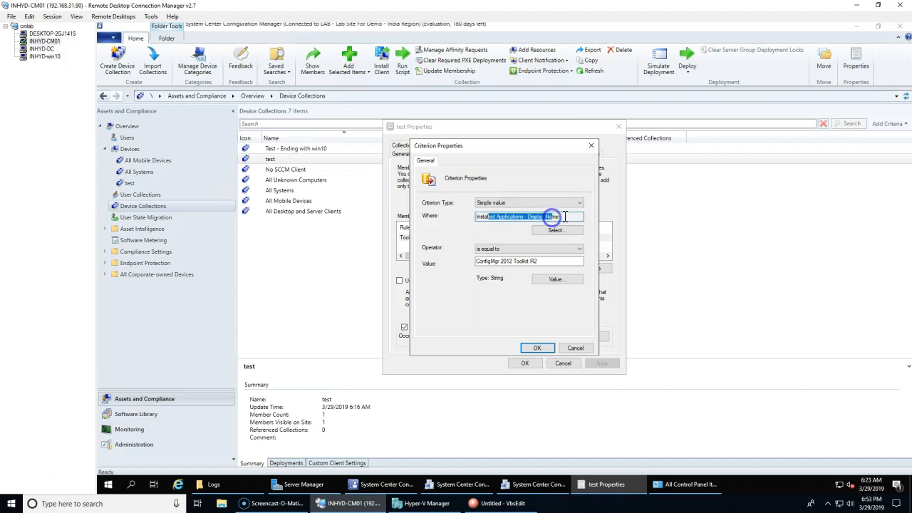
{"action": "left_click", "coordinate": [545, 265]}
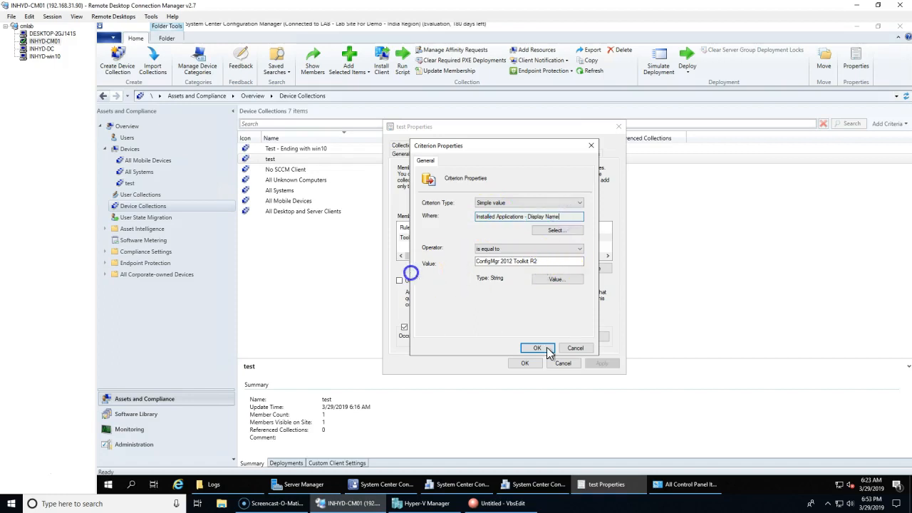
{"action": "left_click", "coordinate": [582, 349]}
{"action": "left_click", "coordinate": [580, 347]}
{"action": "left_click", "coordinate": [576, 364]}
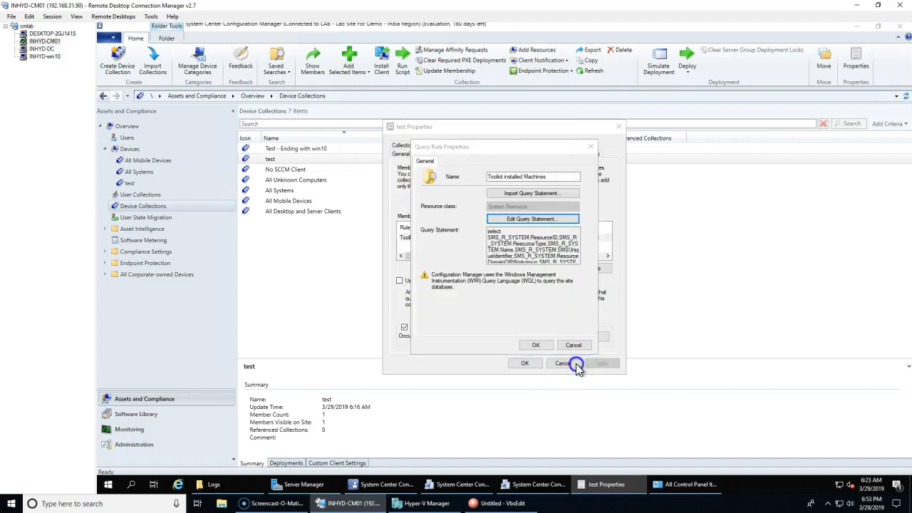
{"action": "left_click", "coordinate": [573, 345]}
{"action": "left_click", "coordinate": [574, 365]}
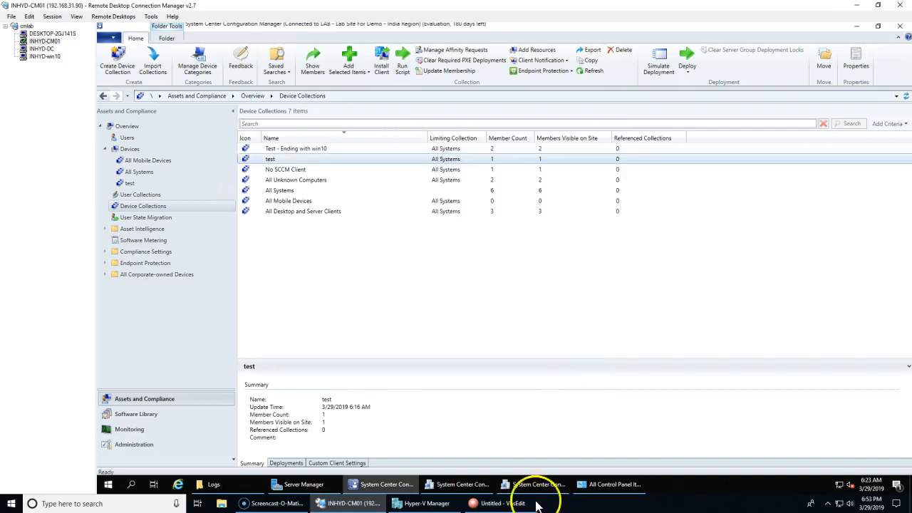
Show the members of the test collection and return to the device collections list.
{"action": "double_click", "coordinate": [287, 159]}
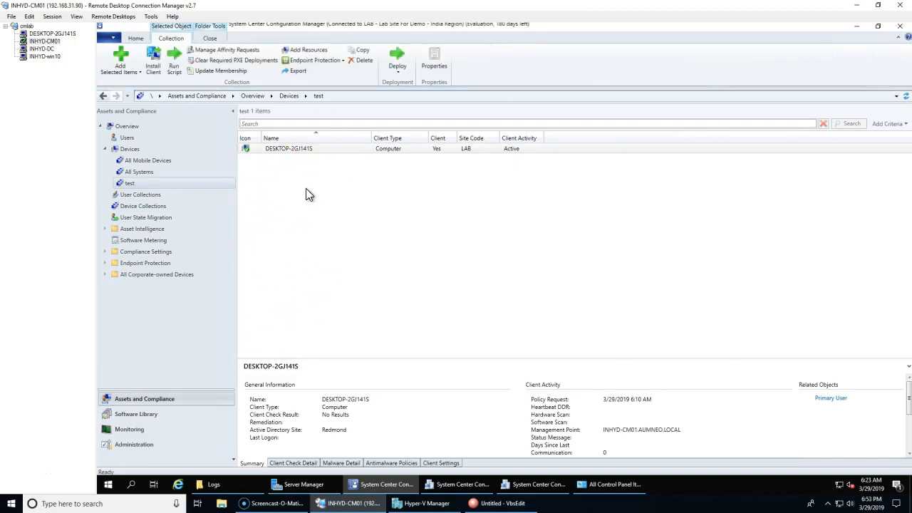
{"action": "left_click", "coordinate": [135, 208]}
Try turning on incremental updates in the test collection's membership rules, and cancel the properties.
{"action": "left_click", "coordinate": [280, 159]}
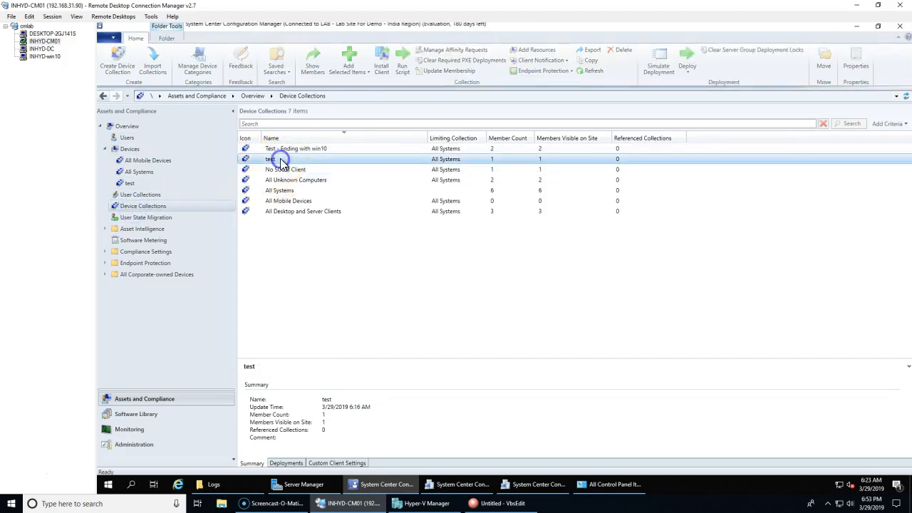
{"action": "right_click", "coordinate": [282, 161]}
{"action": "left_click", "coordinate": [335, 375]}
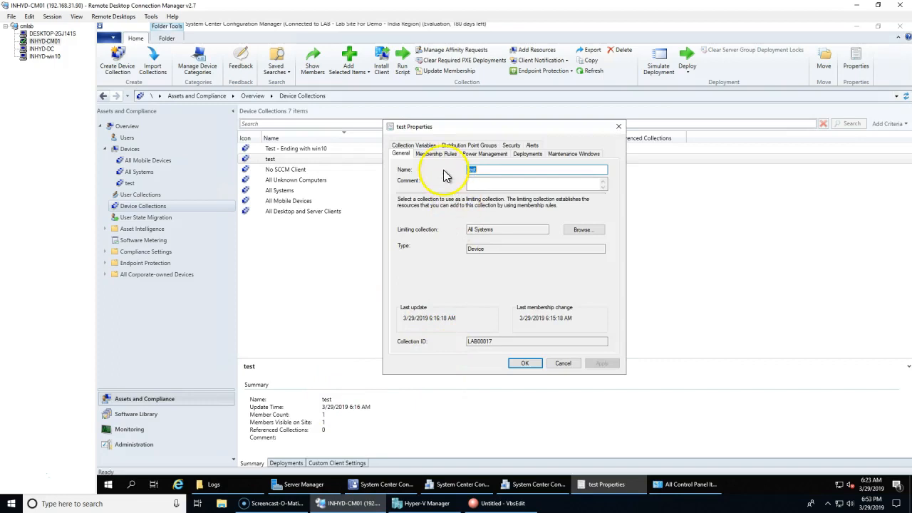
{"action": "left_click", "coordinate": [438, 157]}
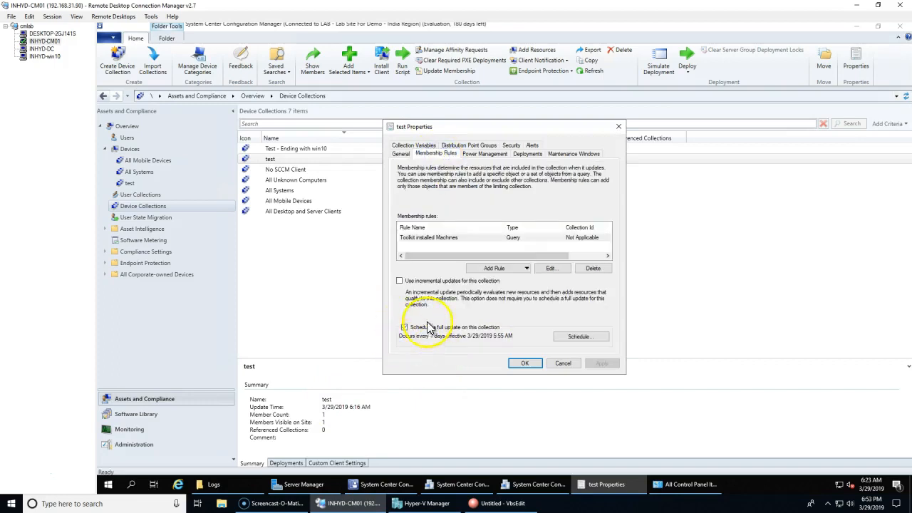
{"action": "left_click", "coordinate": [399, 280]}
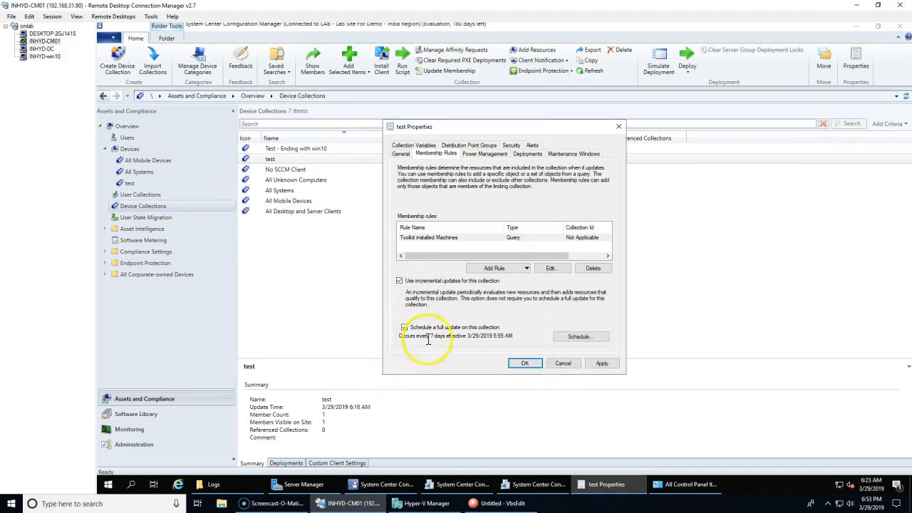
{"action": "left_click", "coordinate": [563, 364]}
Update the membership of the test device collection and display its refreshed member list.
{"action": "right_click", "coordinate": [298, 161]}
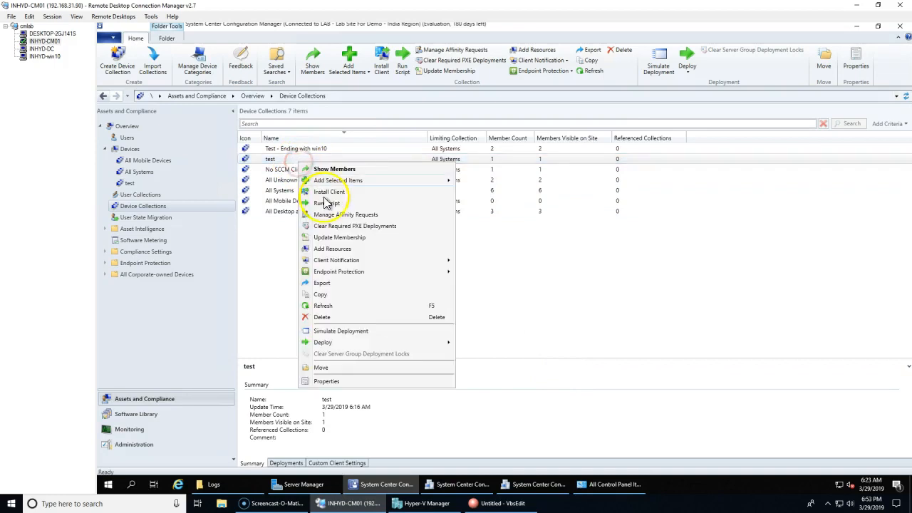
{"action": "left_click", "coordinate": [332, 242]}
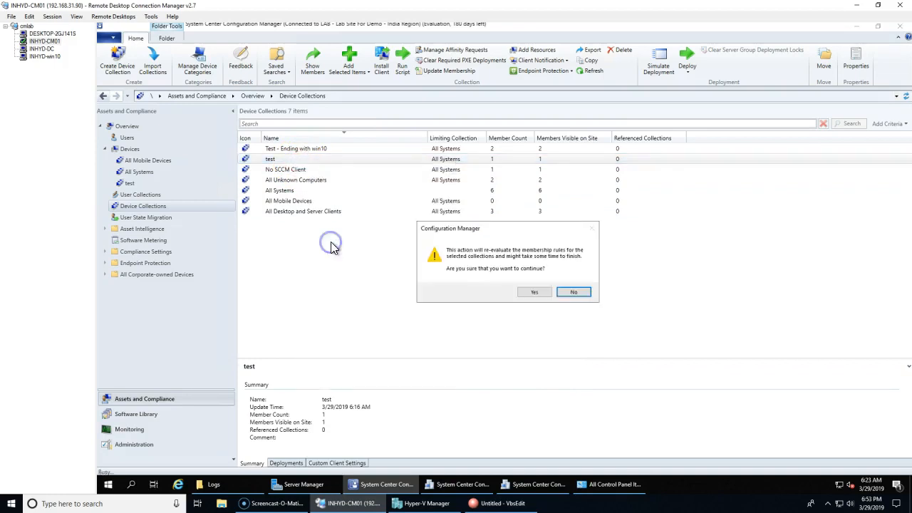
{"action": "left_click", "coordinate": [531, 291]}
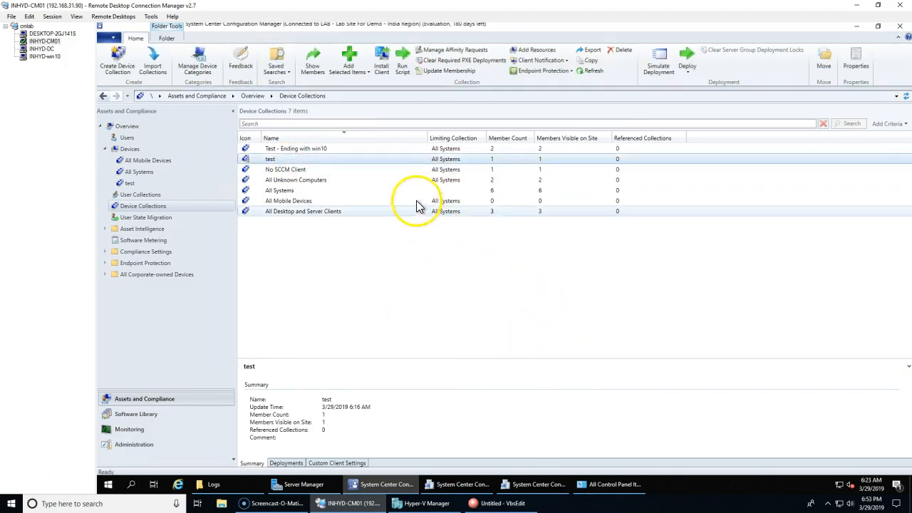
{"action": "right_click", "coordinate": [412, 162]}
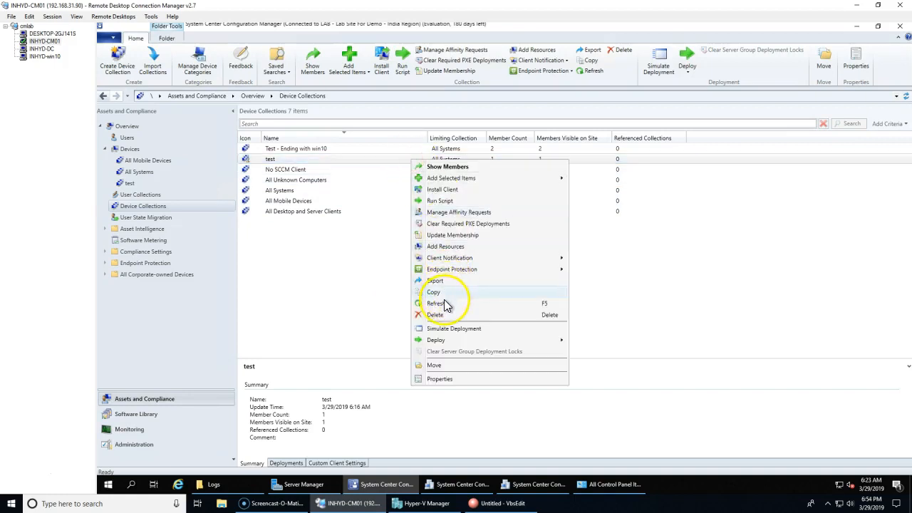
{"action": "left_click", "coordinate": [444, 305]}
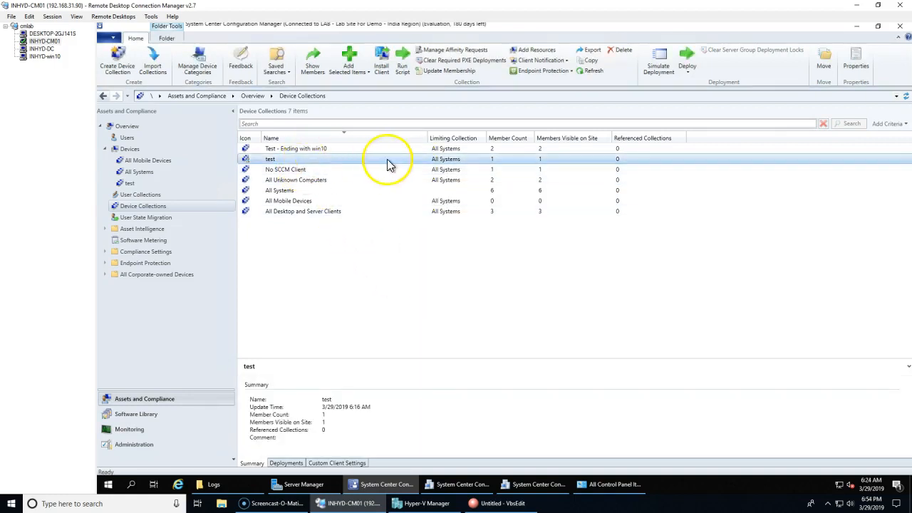
{"action": "right_click", "coordinate": [453, 162]}
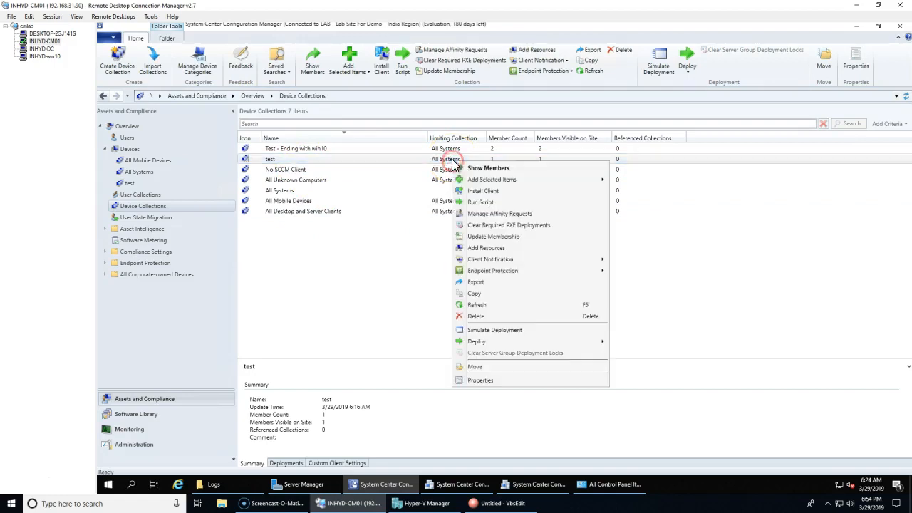
{"action": "left_click", "coordinate": [499, 306]}
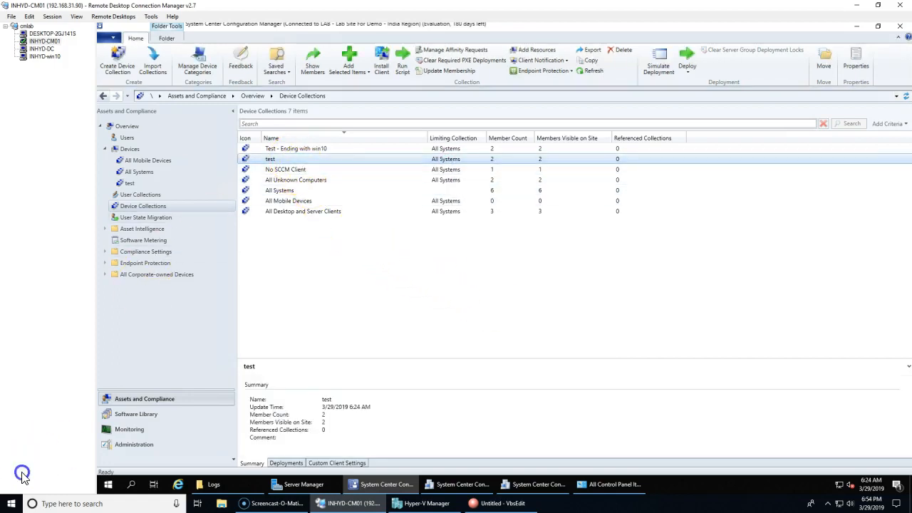
{"action": "double_click", "coordinate": [402, 162]}
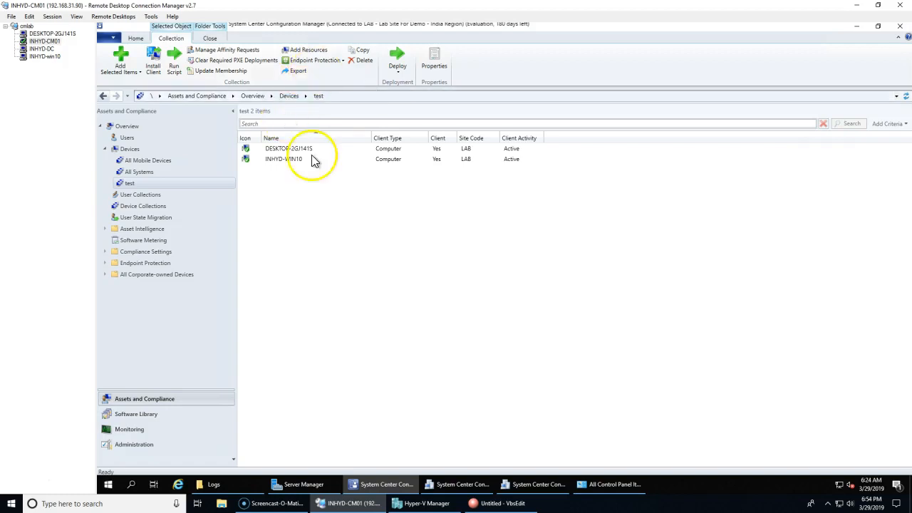
Check the limiting collection and the membership rules in the test collection's properties.
{"action": "right_click", "coordinate": [129, 187]}
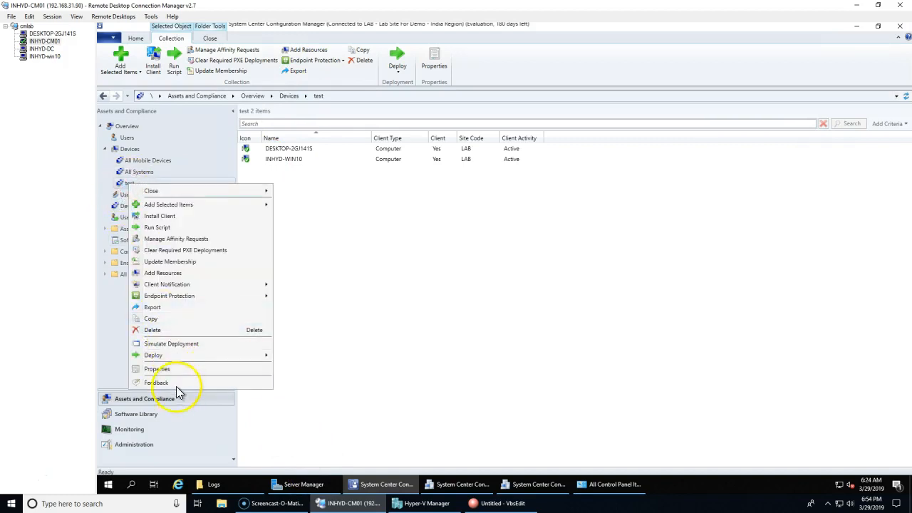
{"action": "left_click", "coordinate": [158, 369]}
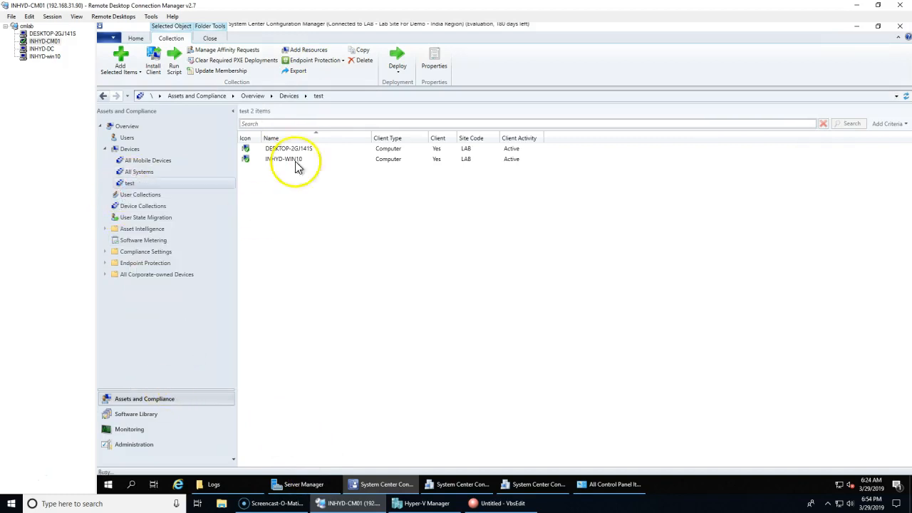
{"action": "left_click_drag", "start_coordinate": [506, 229], "coordinate": [407, 230]}
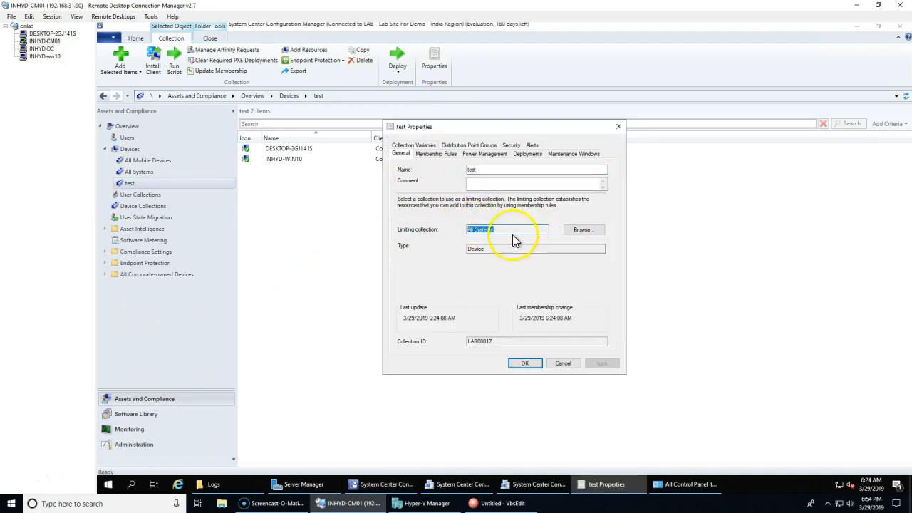
{"action": "left_click", "coordinate": [436, 153]}
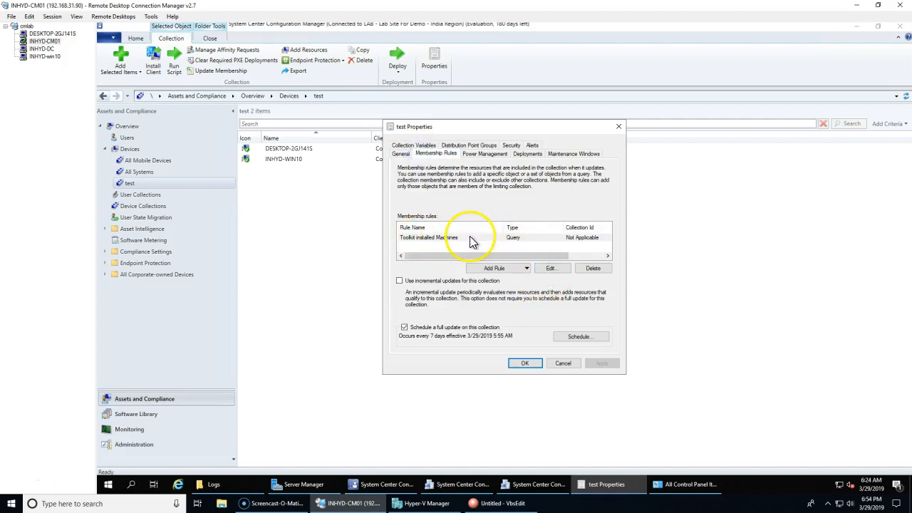
Look through the collections offered for an Exclude Collections rule on the test collection, then cancel both dialogs.
{"action": "left_click", "coordinate": [515, 267]}
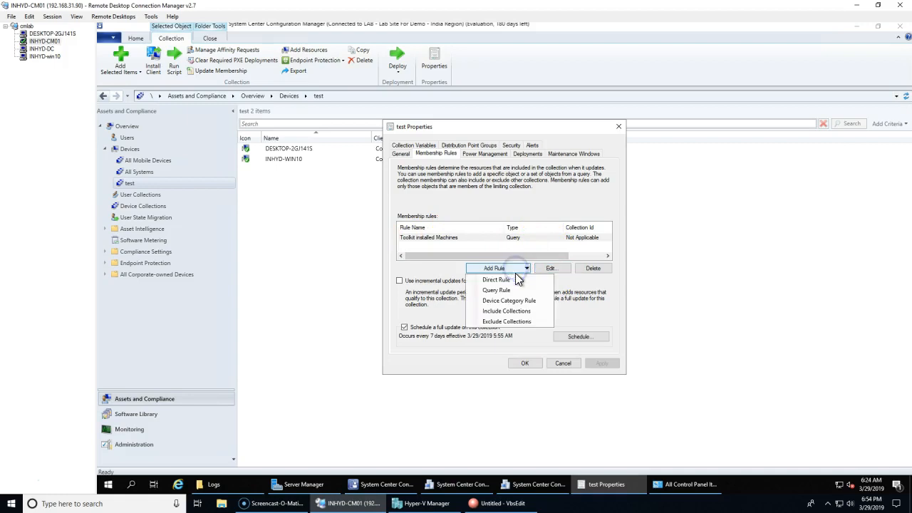
{"action": "left_click", "coordinate": [518, 322]}
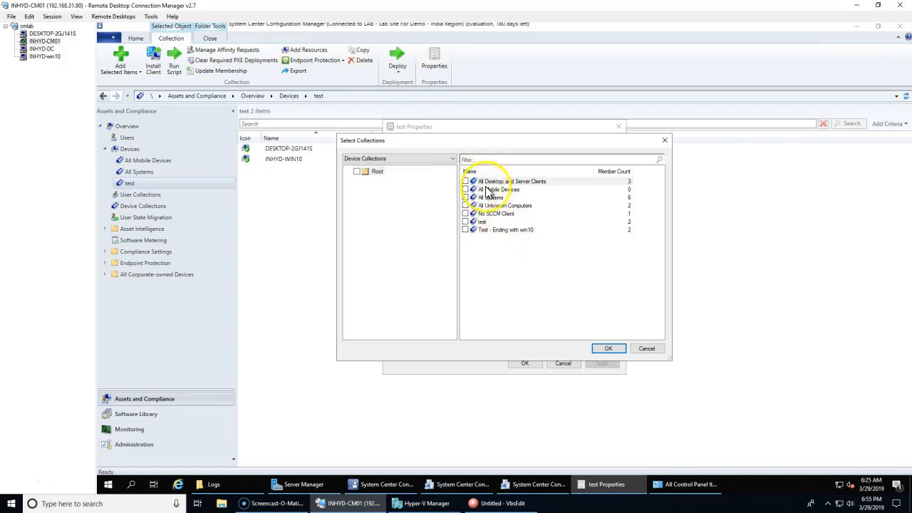
{"action": "left_click", "coordinate": [518, 299]}
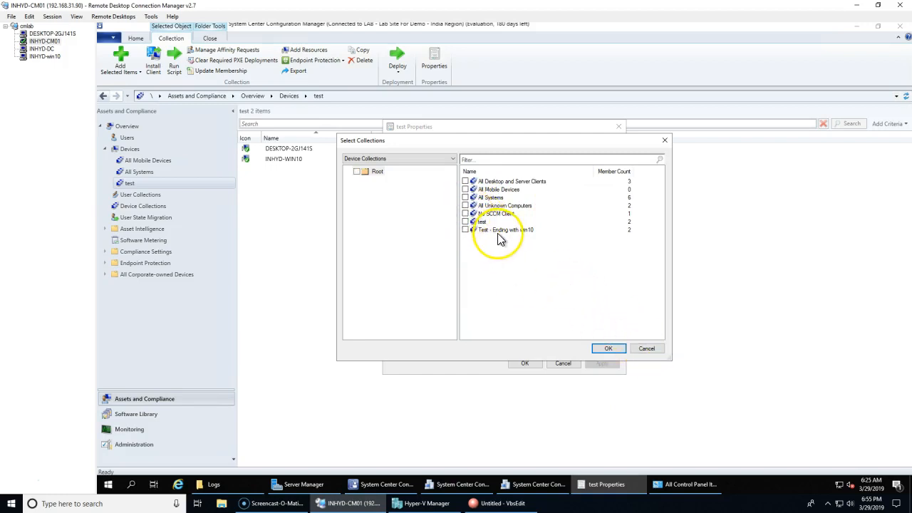
{"action": "left_click", "coordinate": [661, 354]}
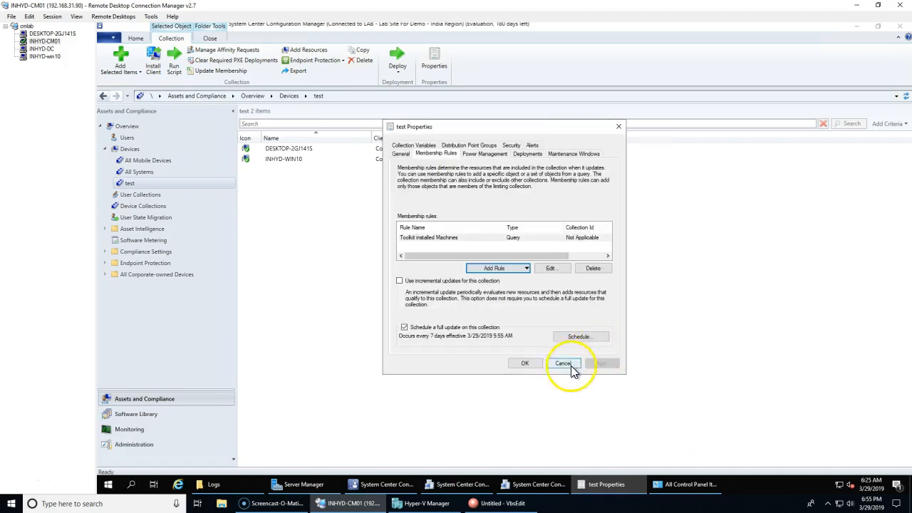
{"action": "left_click", "coordinate": [569, 365]}
Start a new device collection named "All Workstations" with All Systems as its limiting collection, and proceed to the membership rules.
{"action": "left_click", "coordinate": [133, 205]}
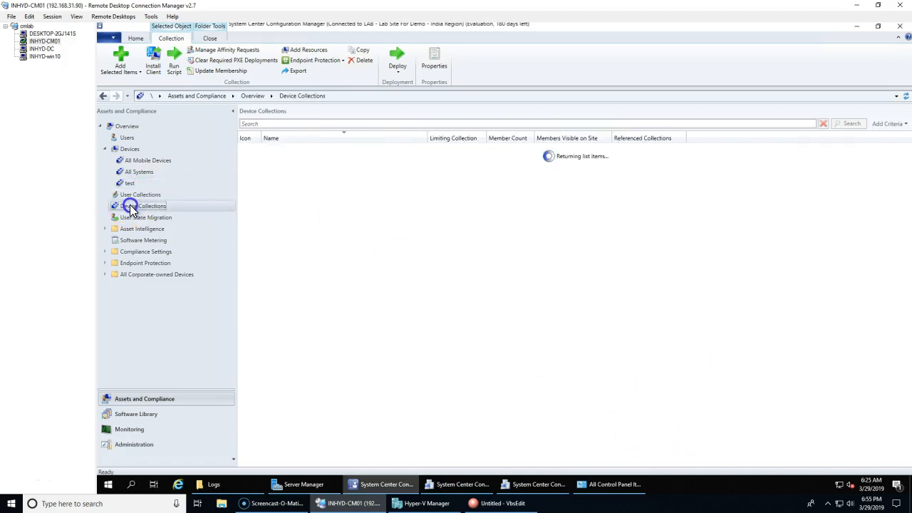
{"action": "right_click", "coordinate": [134, 206]}
{"action": "left_click", "coordinate": [178, 216]}
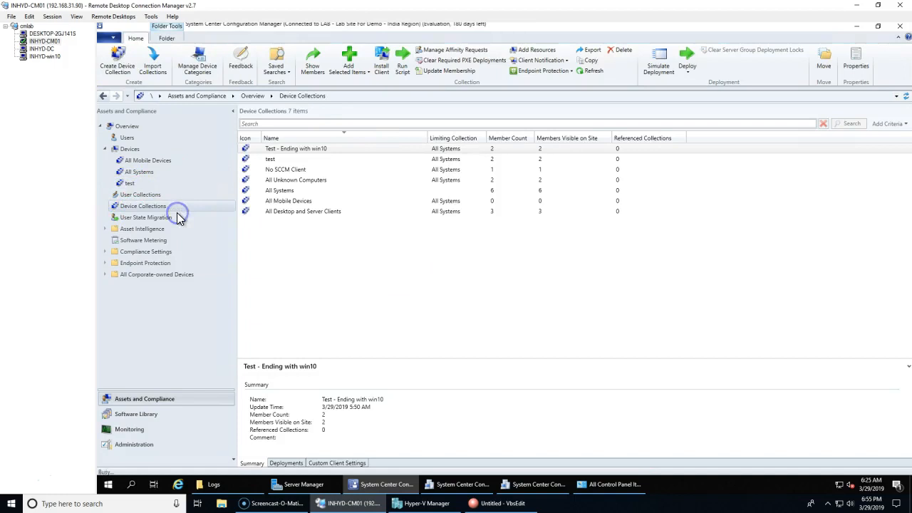
{"action": "mouse_move", "coordinate": [316, 503]}
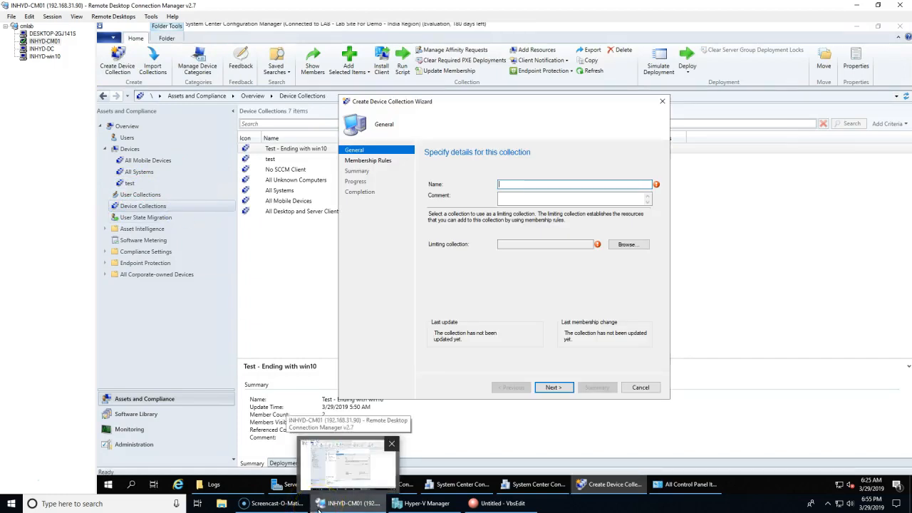
{"action": "type", "text": "All"}
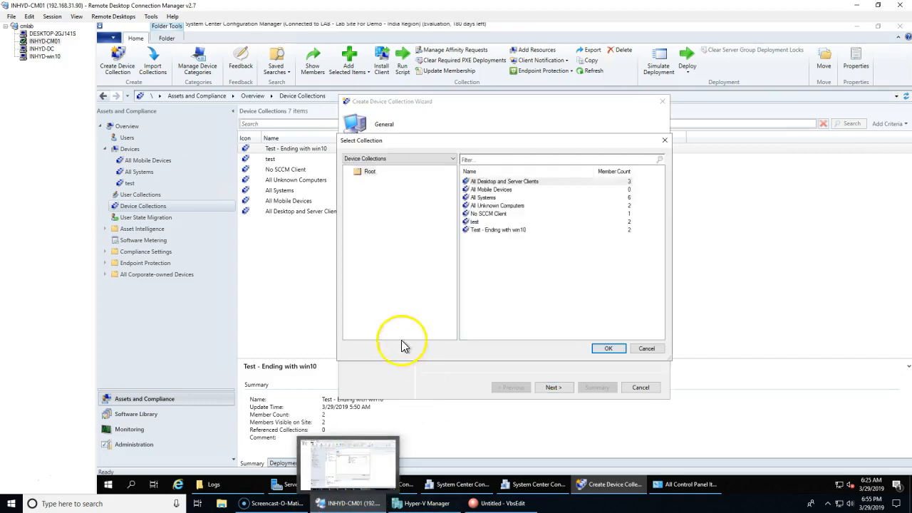
{"action": "double_click", "coordinate": [474, 201]}
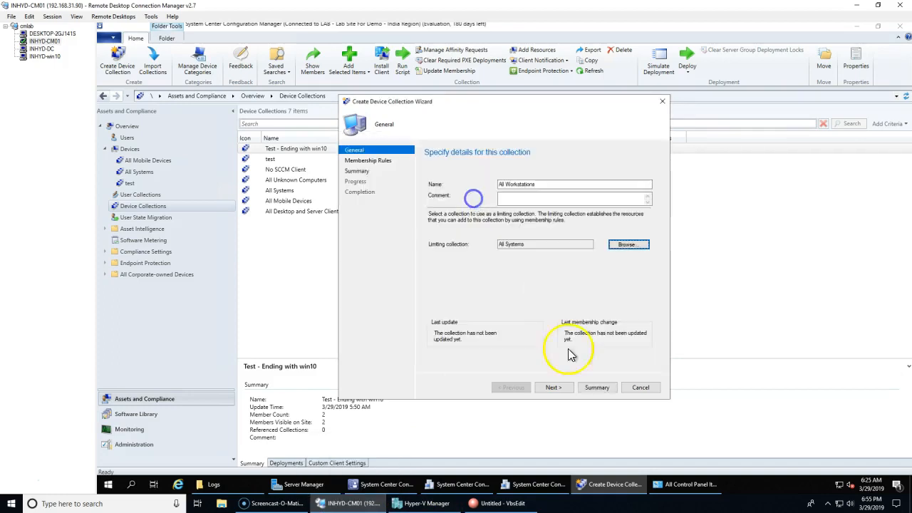
{"action": "left_click", "coordinate": [554, 387]}
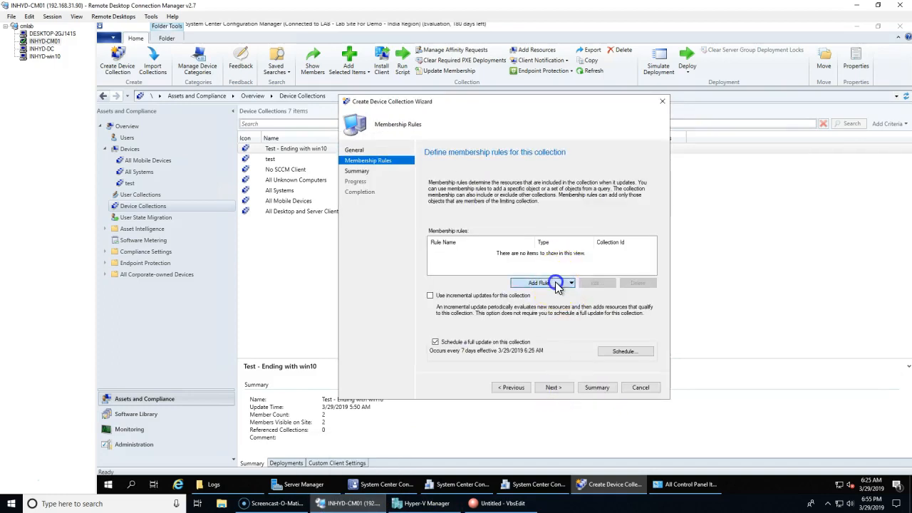
Start a query rule for the new collection and name it "Workstations only", without importing an existing query.
{"action": "left_click", "coordinate": [536, 283]}
{"action": "left_click", "coordinate": [557, 307]}
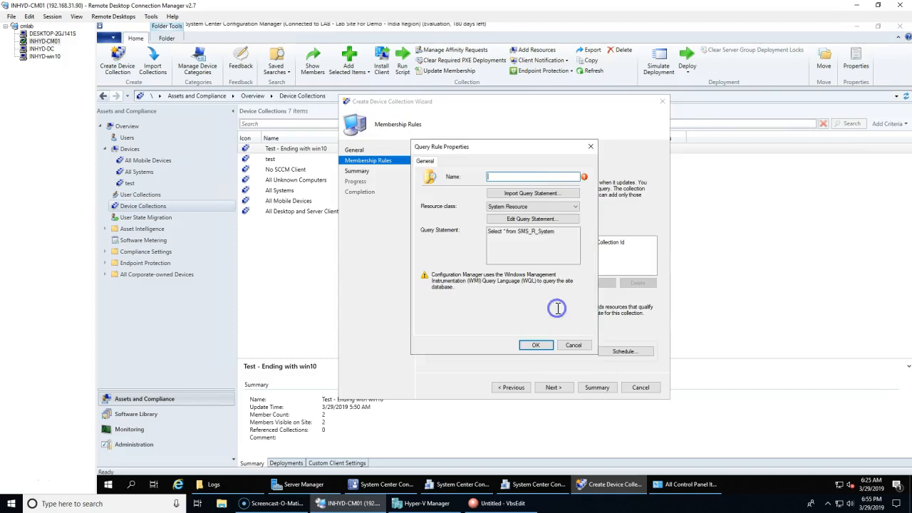
{"action": "left_click", "coordinate": [530, 194]}
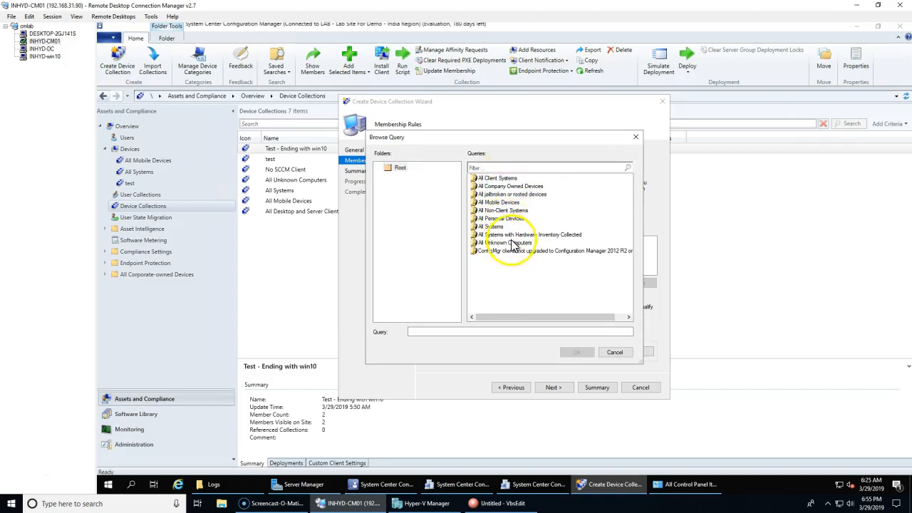
{"action": "left_click", "coordinate": [614, 352]}
{"action": "left_click", "coordinate": [513, 176]}
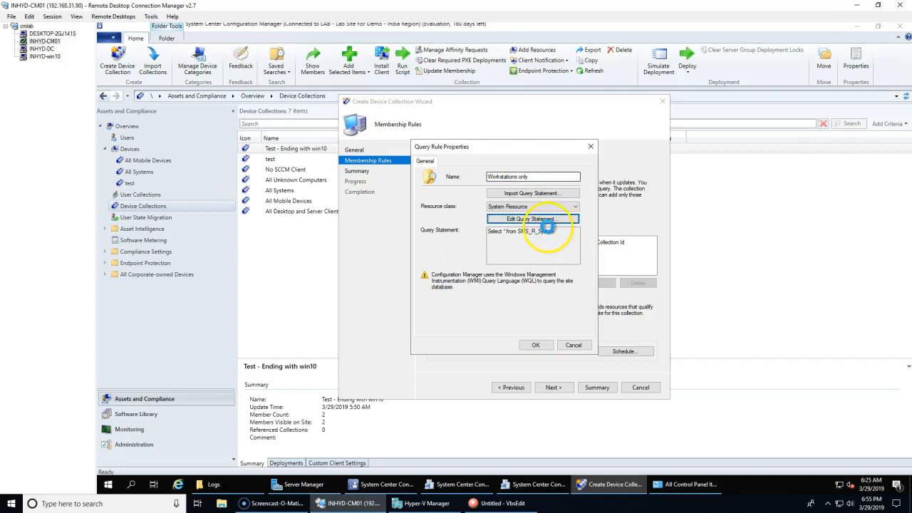
Edit the rule's query statement and start a new criterion with Operating System as its attribute class.
{"action": "left_click", "coordinate": [539, 221]}
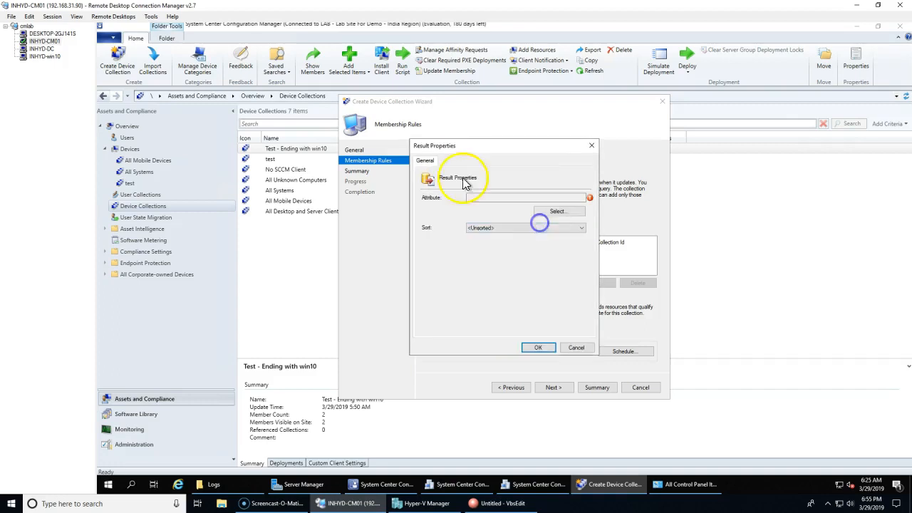
{"action": "left_click", "coordinate": [575, 348]}
{"action": "left_click", "coordinate": [447, 161]}
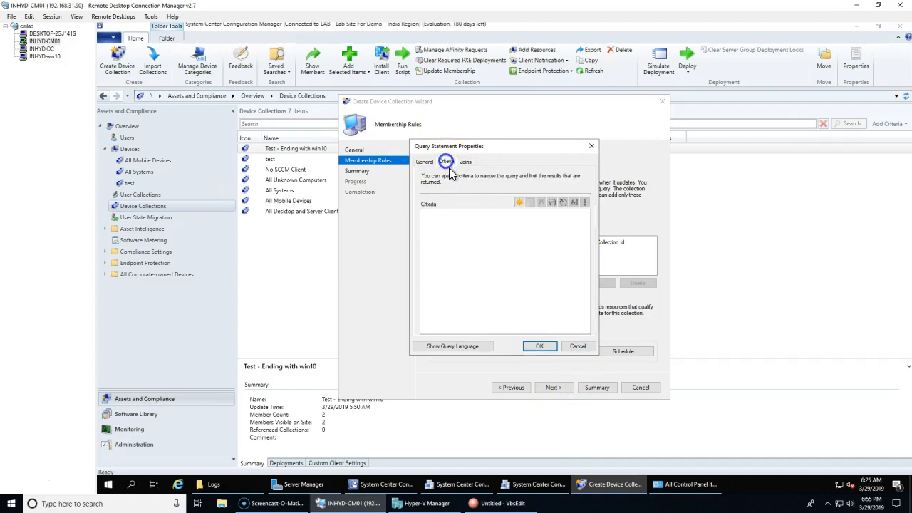
{"action": "left_click", "coordinate": [518, 205]}
{"action": "left_click", "coordinate": [551, 234]}
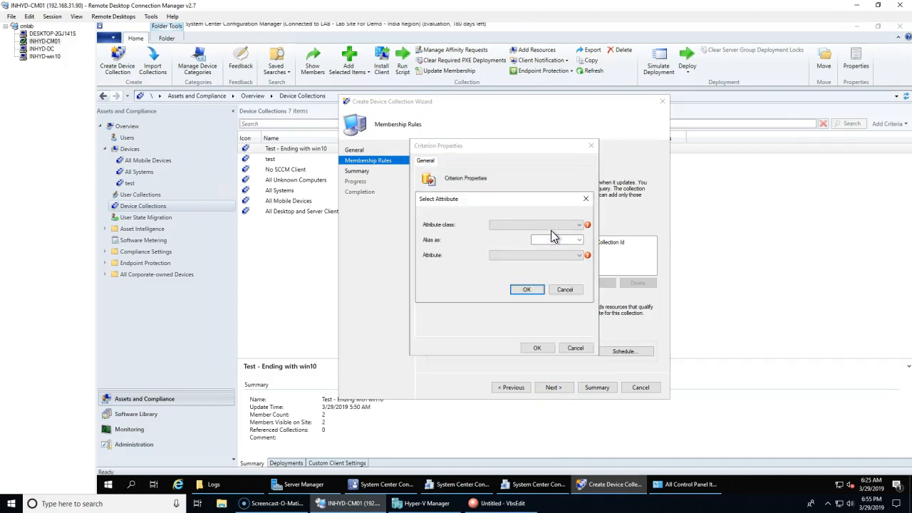
{"action": "left_click", "coordinate": [535, 225]}
{"action": "left_click", "coordinate": [539, 234]}
Look through the attributes offered for the Operating System class, leaving the attribute unselected.
{"action": "left_click", "coordinate": [539, 257]}
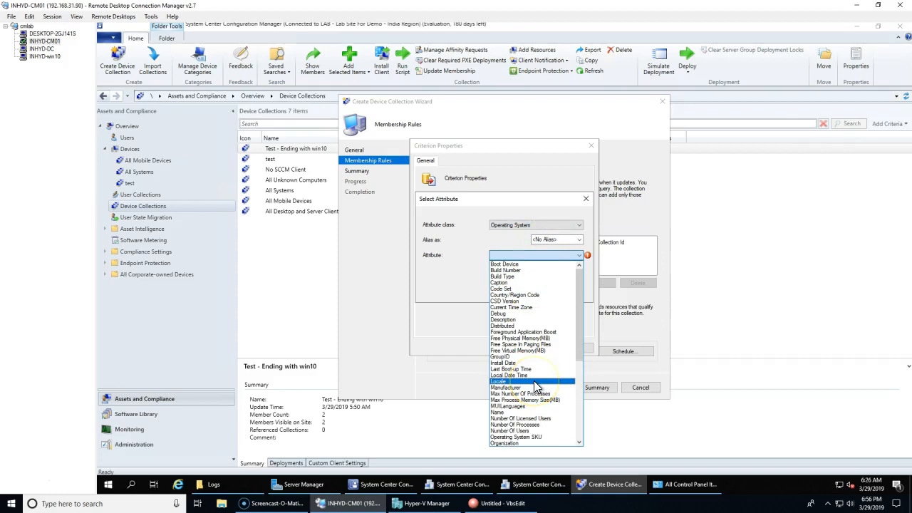
{"action": "scroll", "coordinate": [536, 385], "scroll_direction": "down", "scroll_amount": 1}
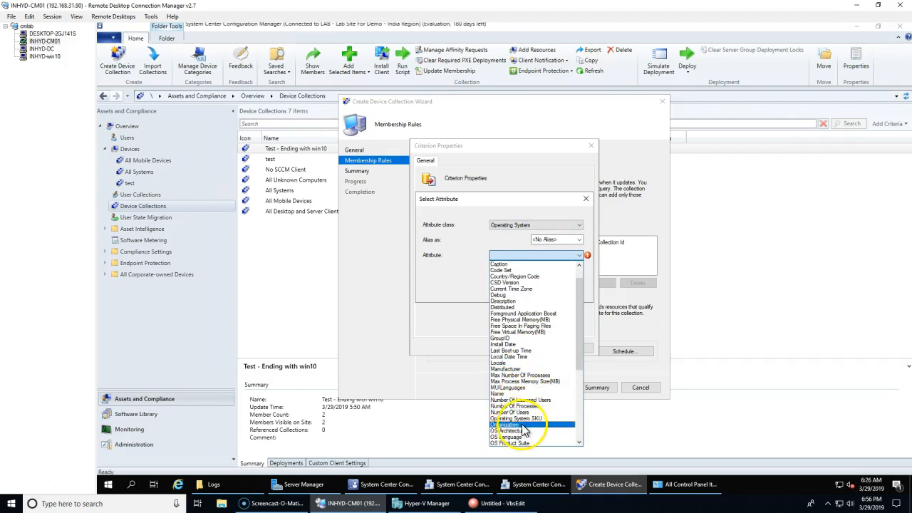
{"action": "scroll", "coordinate": [526, 436], "scroll_direction": "down", "scroll_amount": 1}
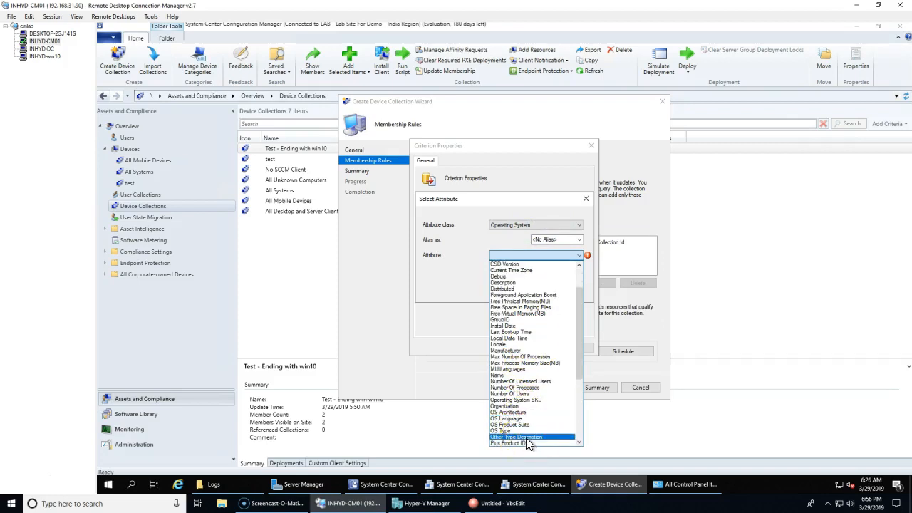
{"action": "scroll", "coordinate": [526, 439], "scroll_direction": "down", "scroll_amount": 7}
{"action": "scroll", "coordinate": [525, 437], "scroll_direction": "up", "scroll_amount": 8}
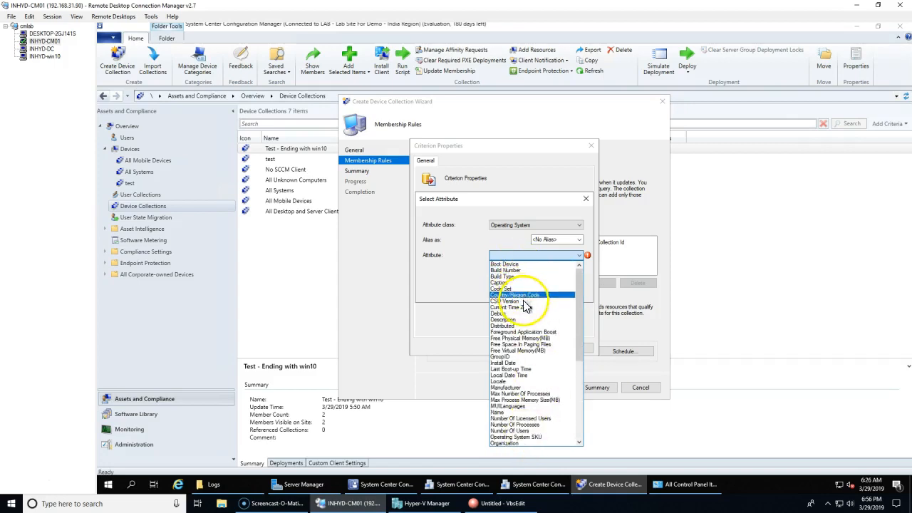
{"action": "scroll", "coordinate": [522, 394], "scroll_direction": "down", "scroll_amount": 4}
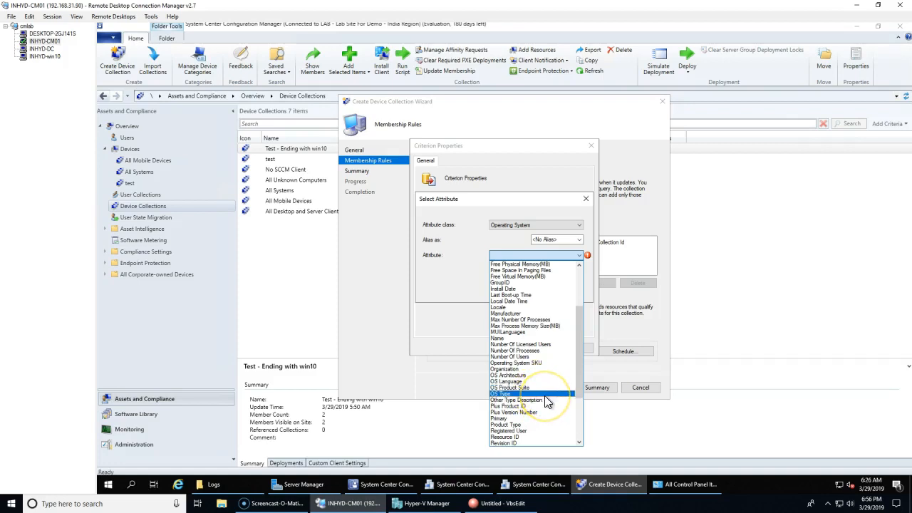
{"action": "left_click", "coordinate": [495, 255]}
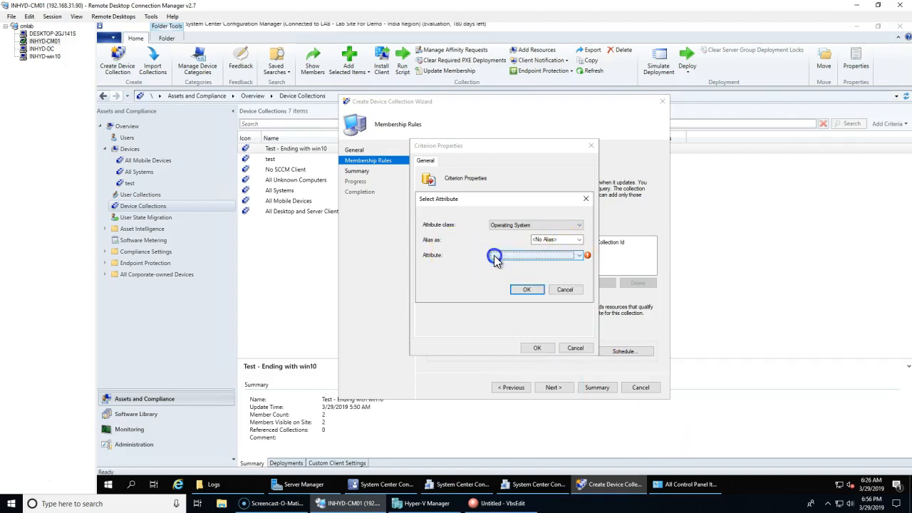
Switch to the open Resource Explorer windows and try to close both of them.
{"action": "left_click", "coordinate": [522, 484]}
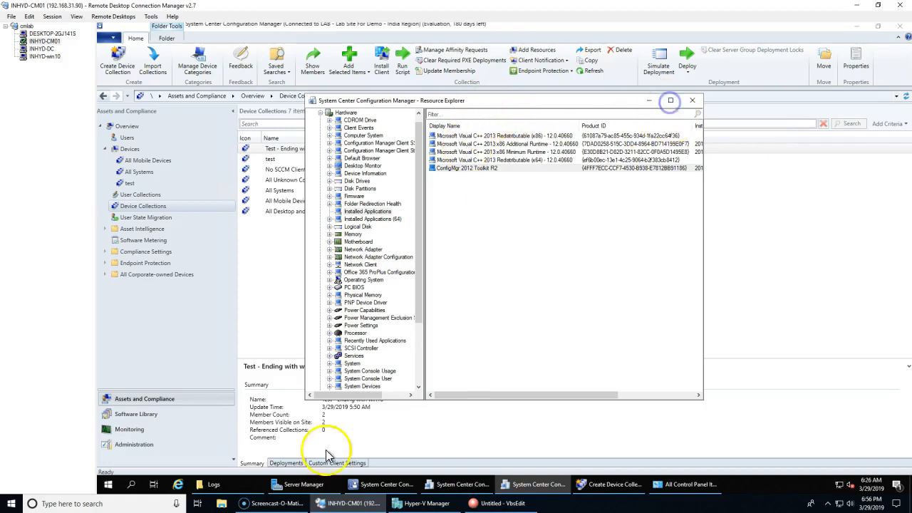
{"action": "left_click", "coordinate": [412, 484]}
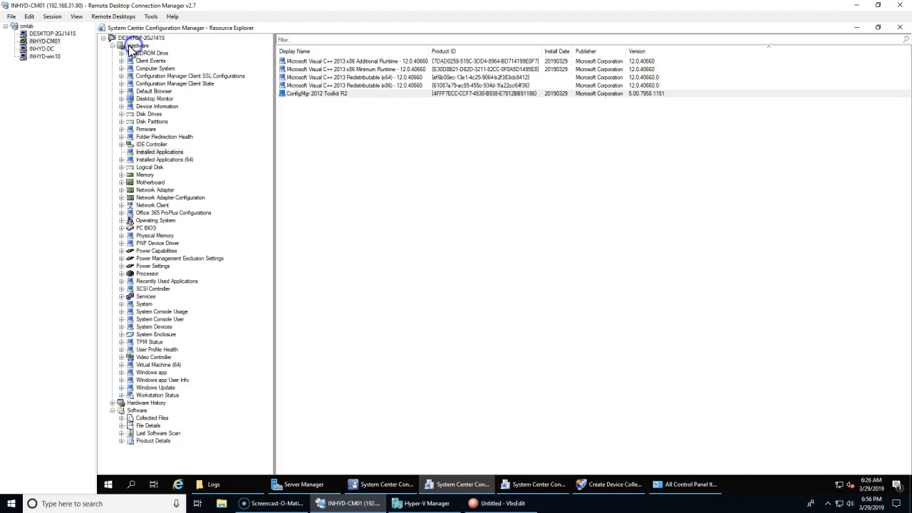
{"action": "right_click", "coordinate": [453, 485]}
{"action": "left_click", "coordinate": [460, 463]}
{"action": "right_click", "coordinate": [522, 479]}
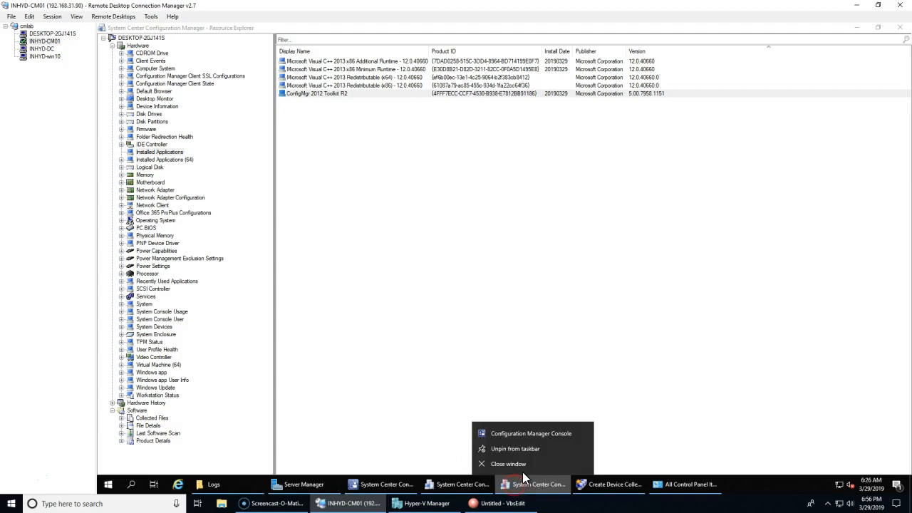
{"action": "left_click", "coordinate": [523, 464]}
Launch a second Configuration Manager console while keeping the pending collection wizard open.
{"action": "left_click", "coordinate": [364, 484]}
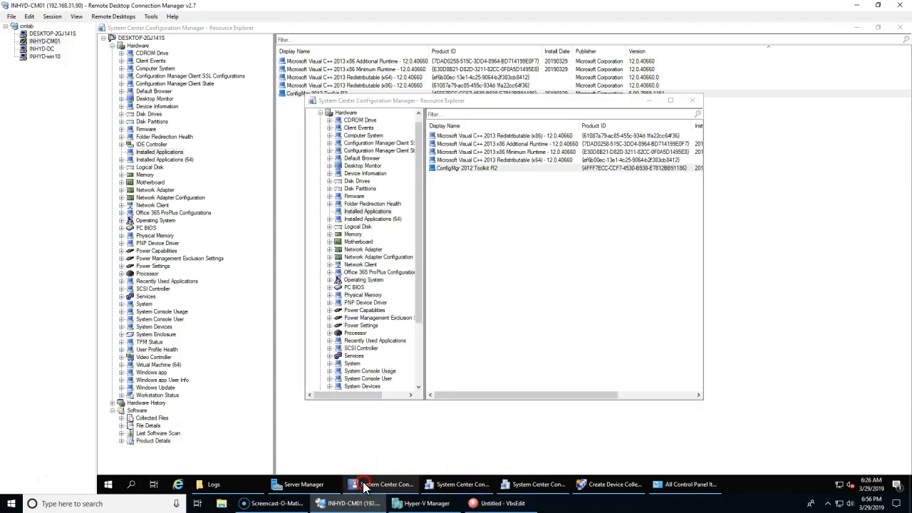
{"action": "left_click", "coordinate": [358, 432]}
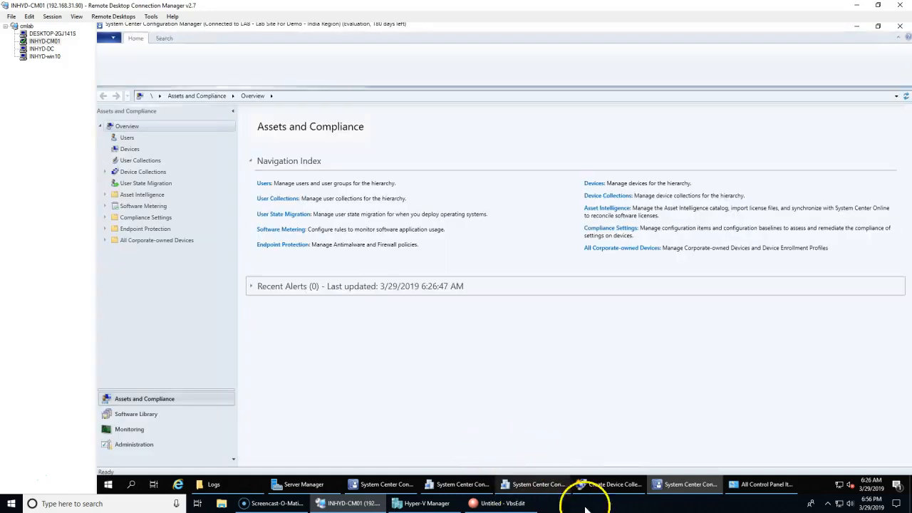
{"action": "left_click", "coordinate": [607, 484]}
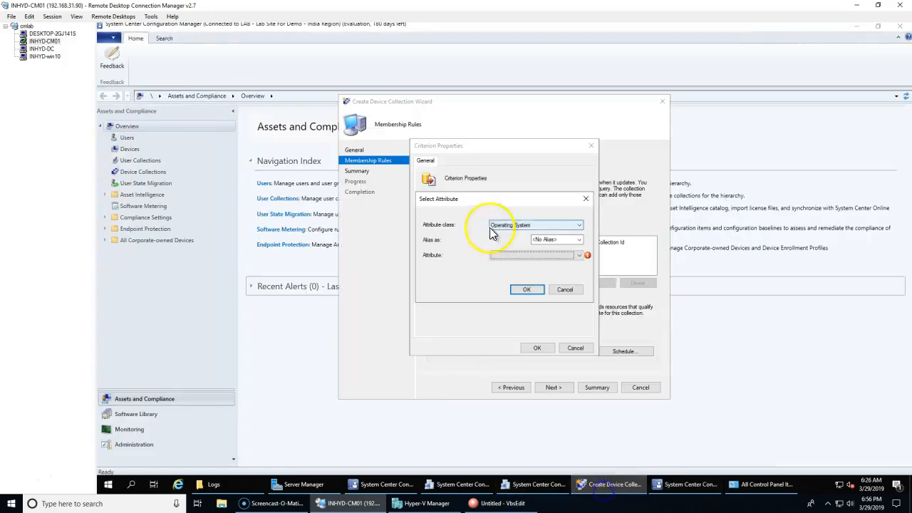
{"action": "left_click", "coordinate": [525, 461]}
Start Resource Explorer for INHYD-WIN10 from the Devices list in the second console.
{"action": "left_click", "coordinate": [129, 149]}
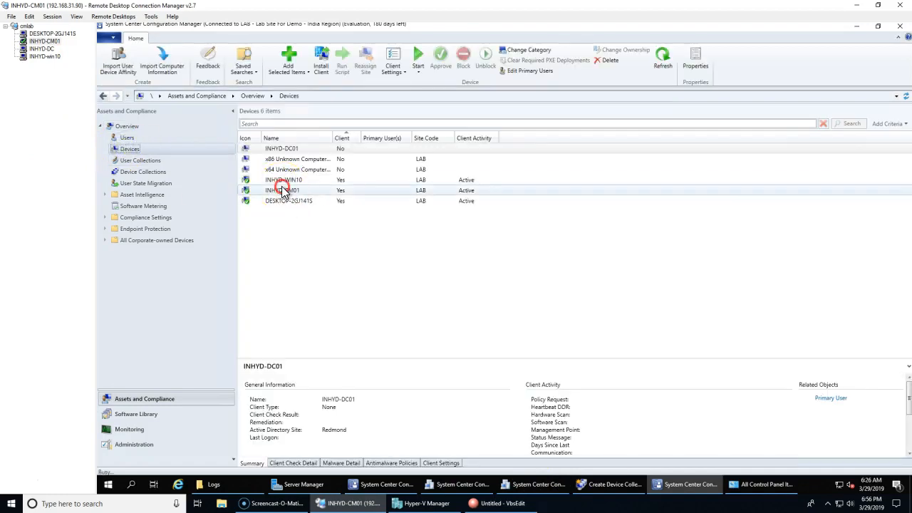
{"action": "right_click", "coordinate": [283, 191]}
{"action": "left_click", "coordinate": [262, 182]}
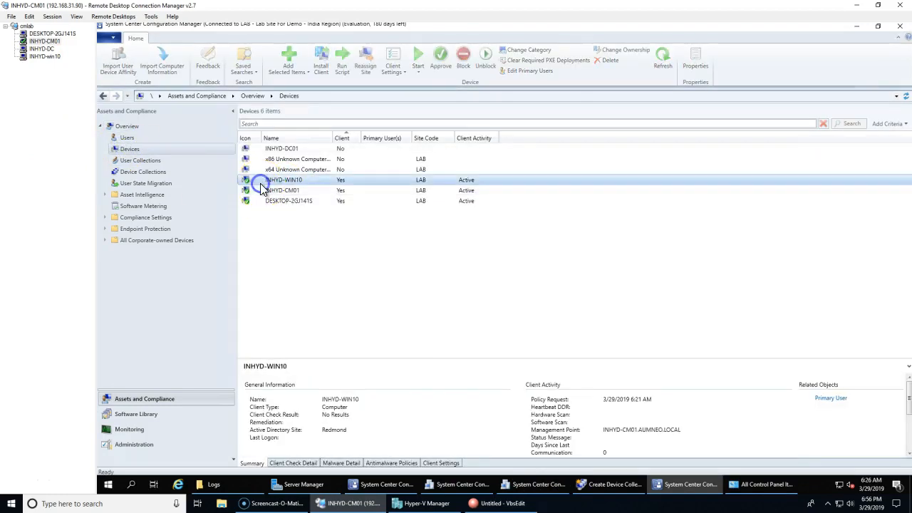
{"action": "right_click", "coordinate": [274, 183]}
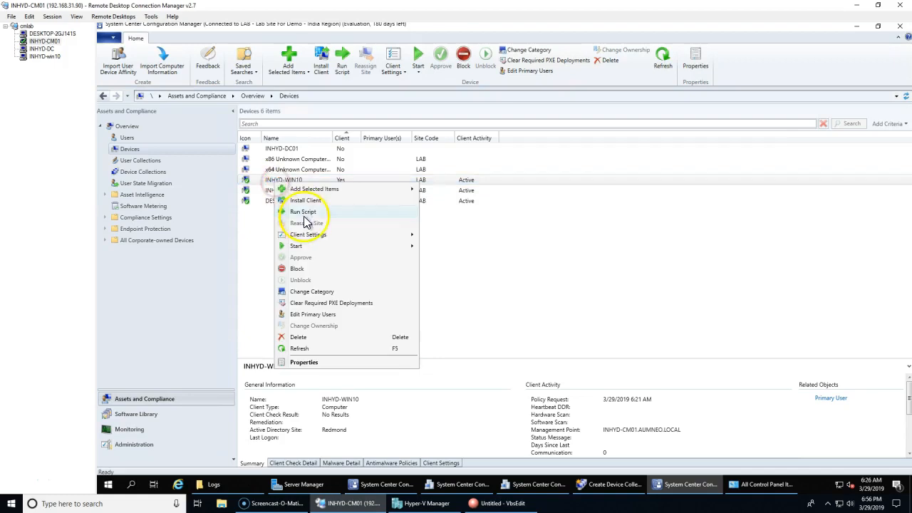
{"action": "mouse_move", "coordinate": [376, 248]}
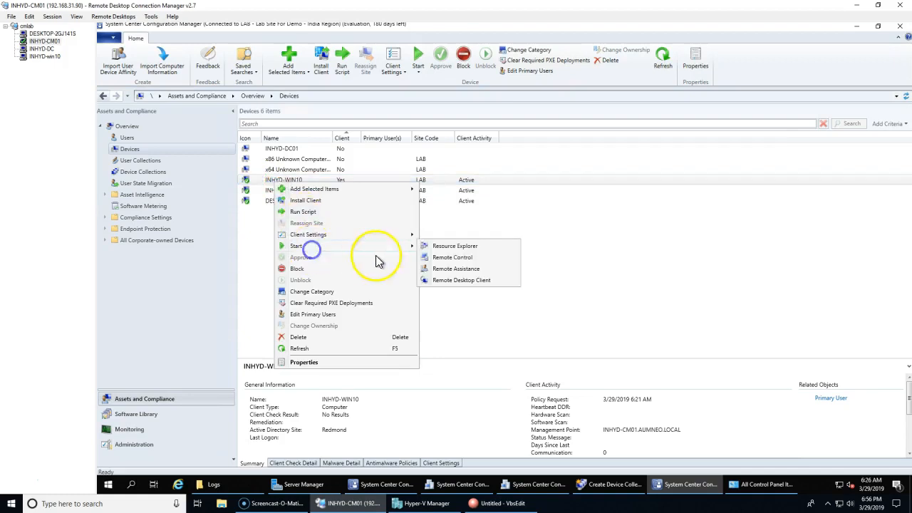
{"action": "left_click", "coordinate": [449, 247]}
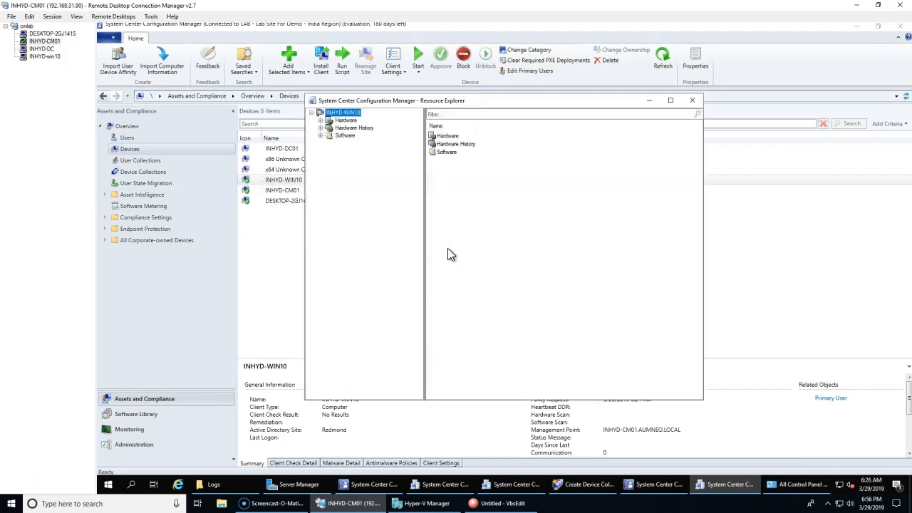
Examine the Operating System entry in INHYD-WIN10's hardware inventory, including its caption.
{"action": "double_click", "coordinate": [346, 119]}
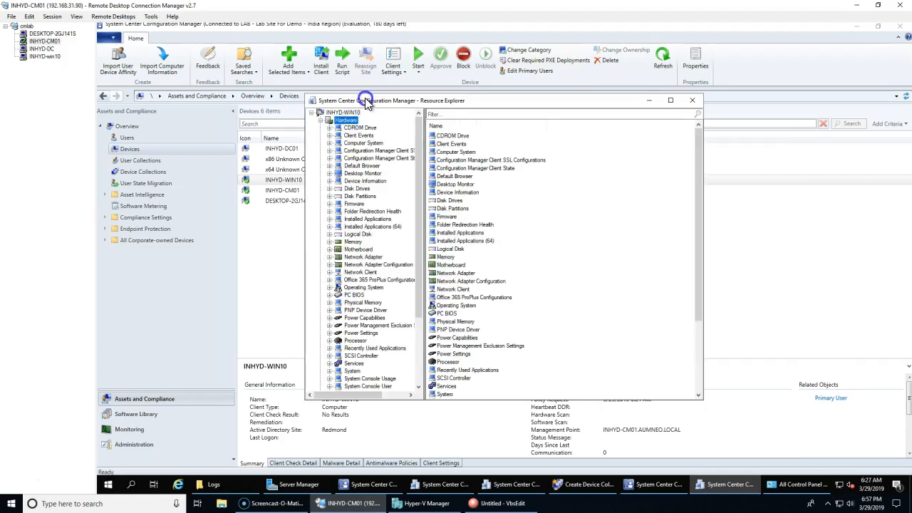
{"action": "double_click", "coordinate": [366, 102]}
{"action": "left_click", "coordinate": [155, 212]}
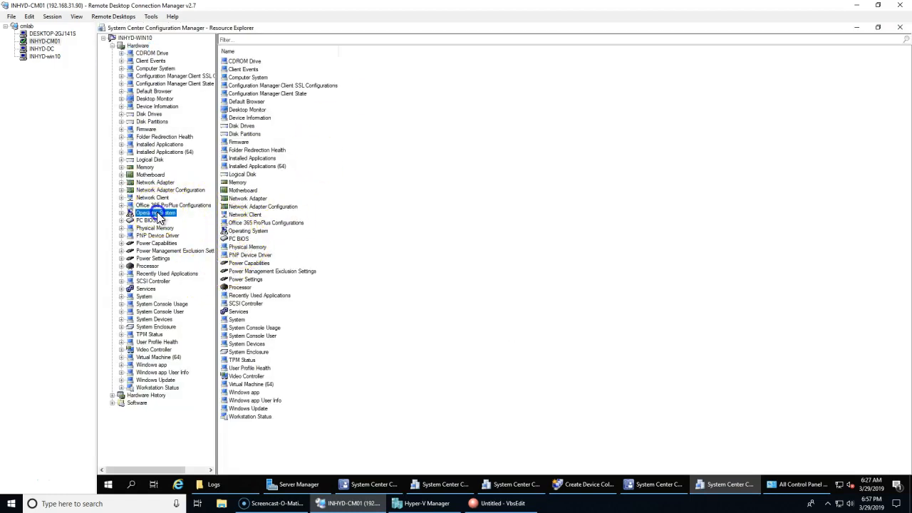
{"action": "left_click", "coordinate": [555, 64]}
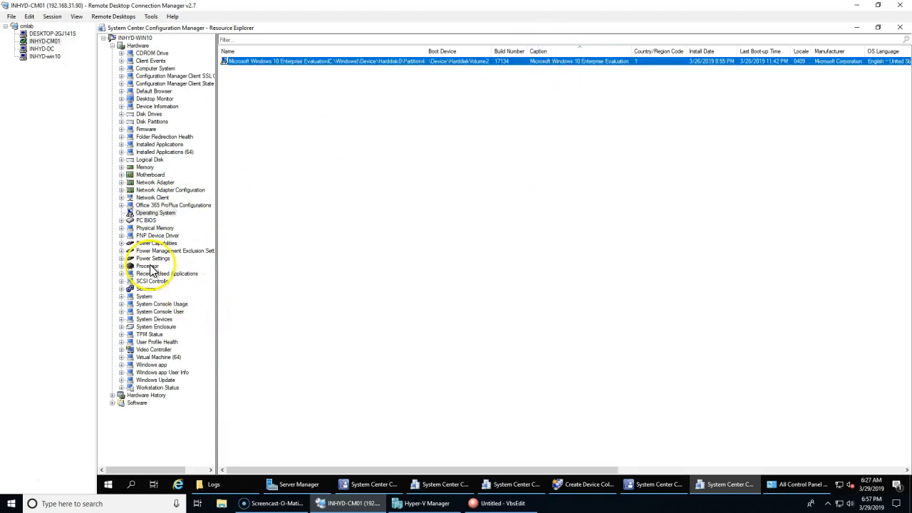
{"action": "left_click", "coordinate": [143, 213]}
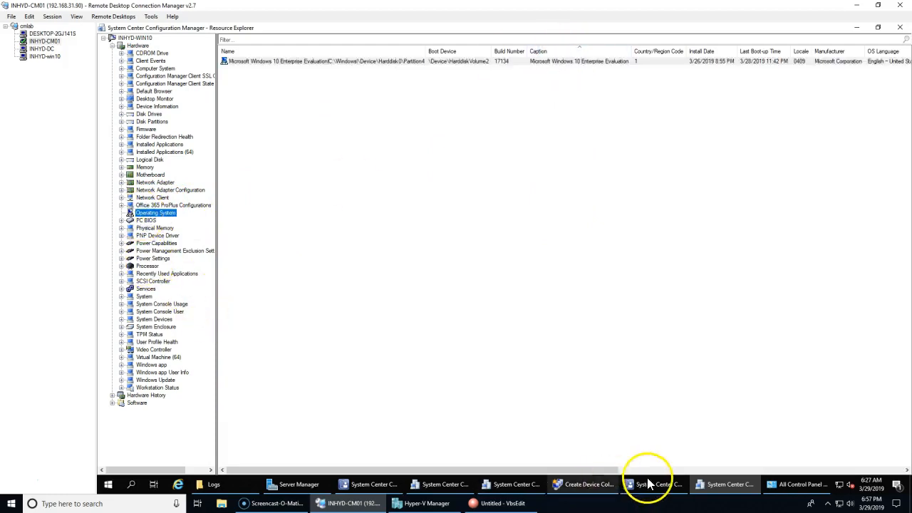
Return to the Create Device Collection Wizard and choose Caption as the criterion's Operating System attribute.
{"action": "left_click", "coordinate": [584, 484]}
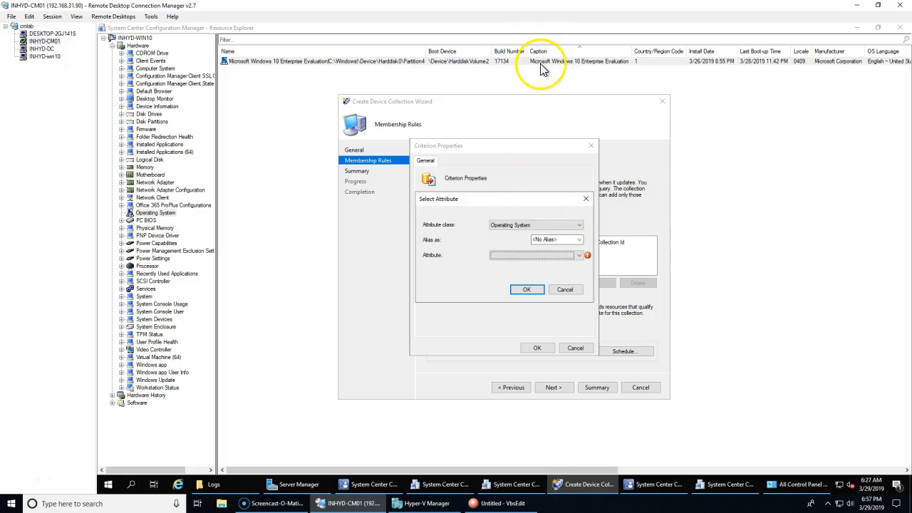
{"action": "left_click", "coordinate": [510, 256]}
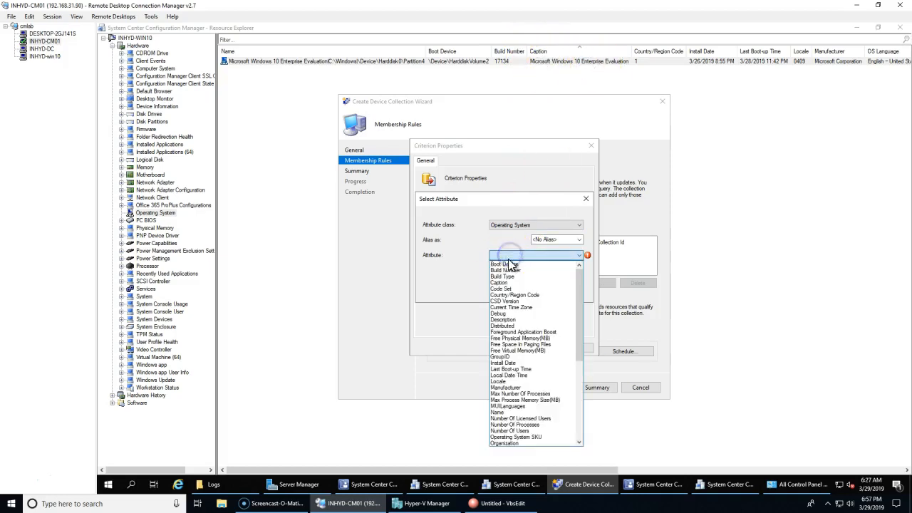
{"action": "left_click", "coordinate": [501, 283]}
{"action": "left_click", "coordinate": [532, 289]}
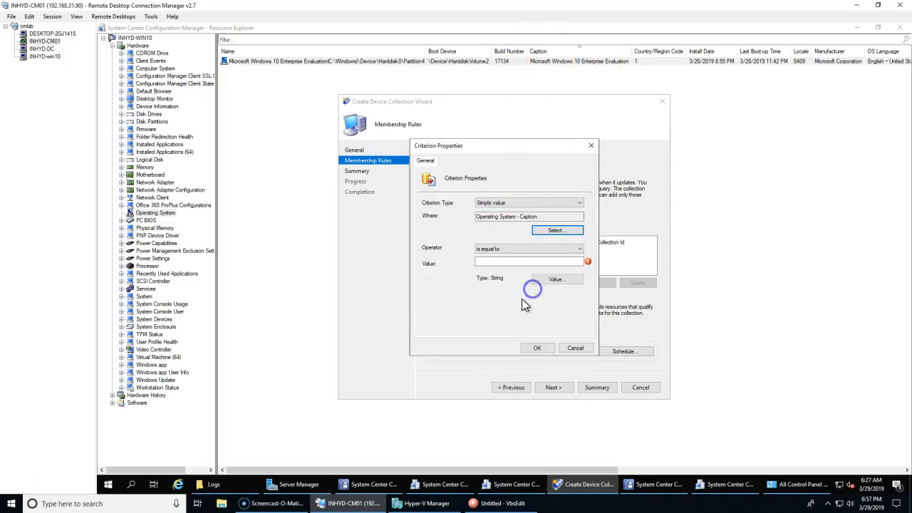
Pick Microsoft Windows 10 Enterprise Evaluation from the criterion's values and shorten it to "Windows 10".
{"action": "left_click", "coordinate": [552, 280]}
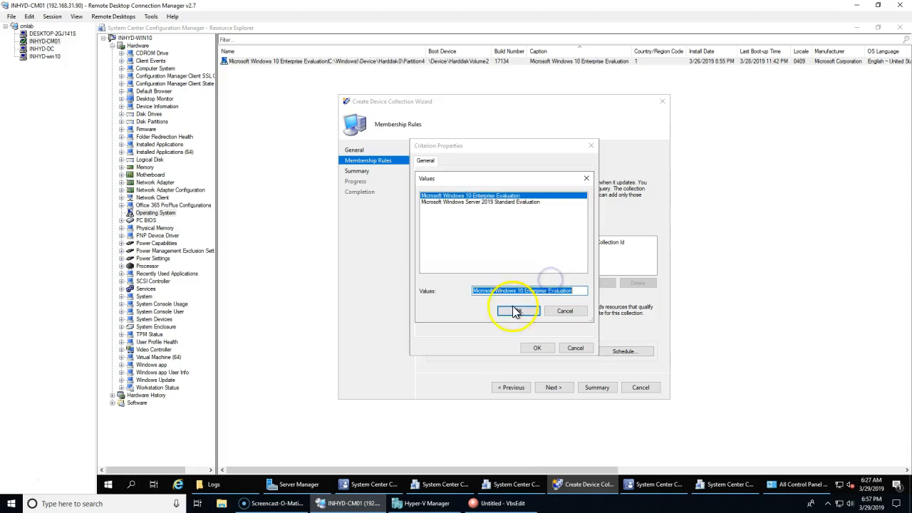
{"action": "left_click", "coordinate": [472, 196]}
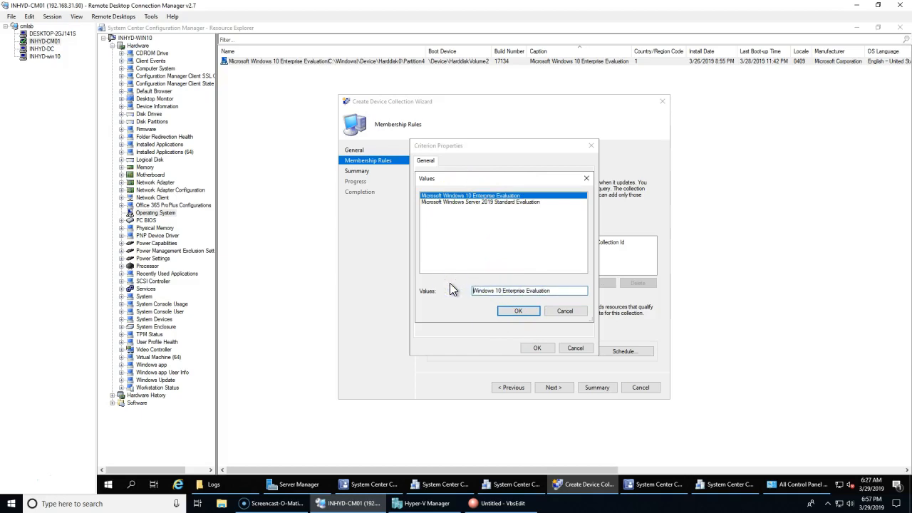
{"action": "left_click", "coordinate": [503, 289]}
{"action": "left_click_drag", "start_coordinate": [555, 287], "coordinate": [644, 291]}
{"action": "key", "text": "BackSpace"}
{"action": "left_click", "coordinate": [525, 310]}
{"action": "left_click", "coordinate": [538, 349]}
{"action": "left_click", "coordinate": [538, 349]}
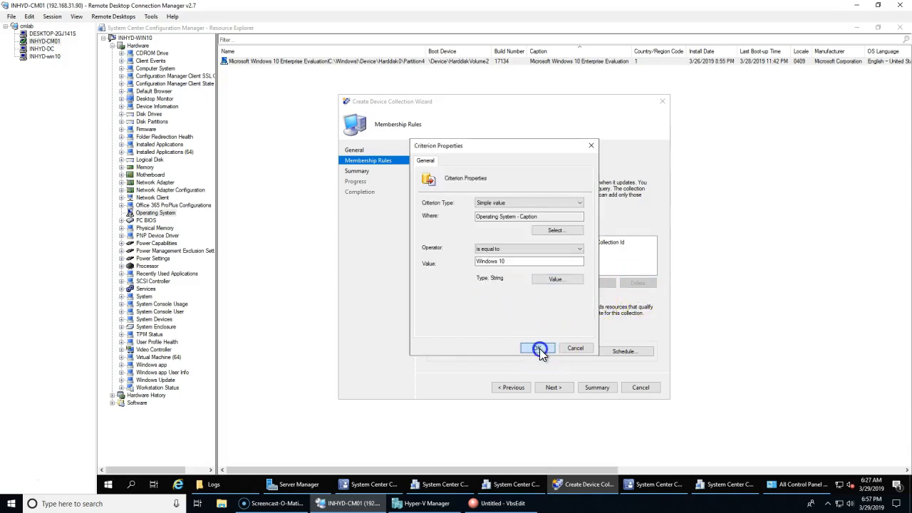
Set the caption criterion's operator to "is like" and accept the criterion.
{"action": "left_click", "coordinate": [511, 248]}
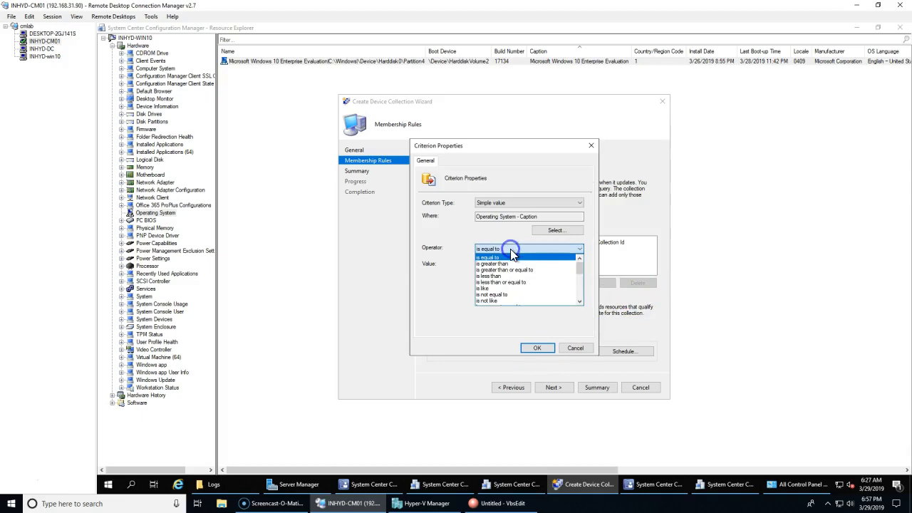
{"action": "left_click", "coordinate": [492, 289]}
{"action": "left_click", "coordinate": [540, 349]}
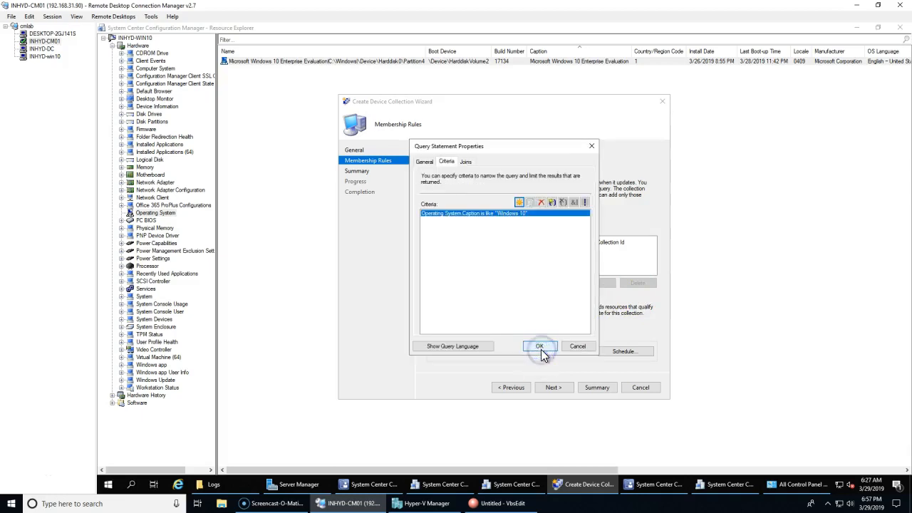
Change the caption criterion's value to "%Windows 10%" and accept the criterion and the query statement.
{"action": "double_click", "coordinate": [524, 212]}
{"action": "left_click", "coordinate": [513, 261]}
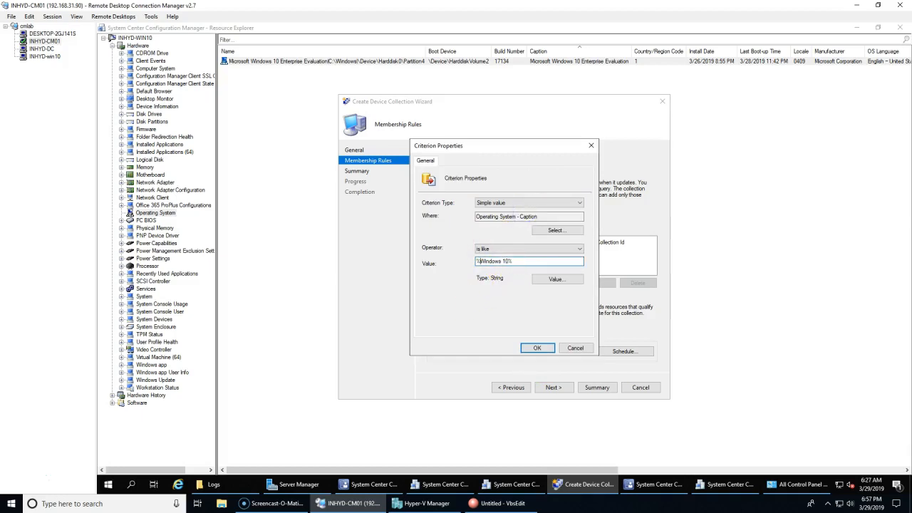
{"action": "left_click", "coordinate": [538, 347]}
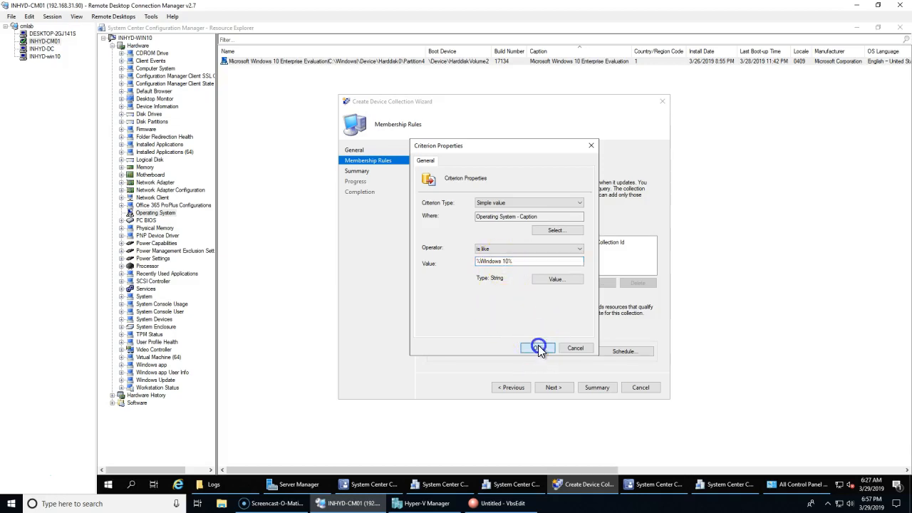
{"action": "left_click", "coordinate": [539, 349]}
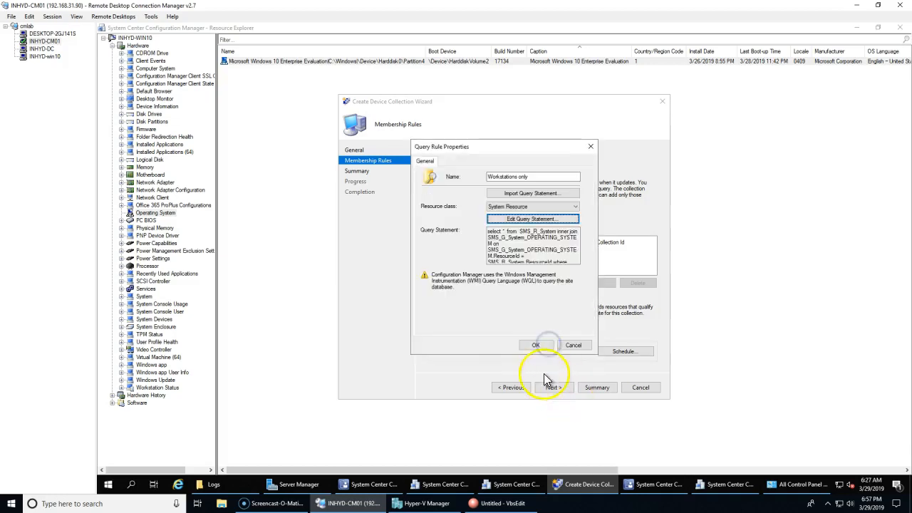
Accept the "Workstations only" query rule and complete the Create Device Collection Wizard.
{"action": "left_click", "coordinate": [535, 345]}
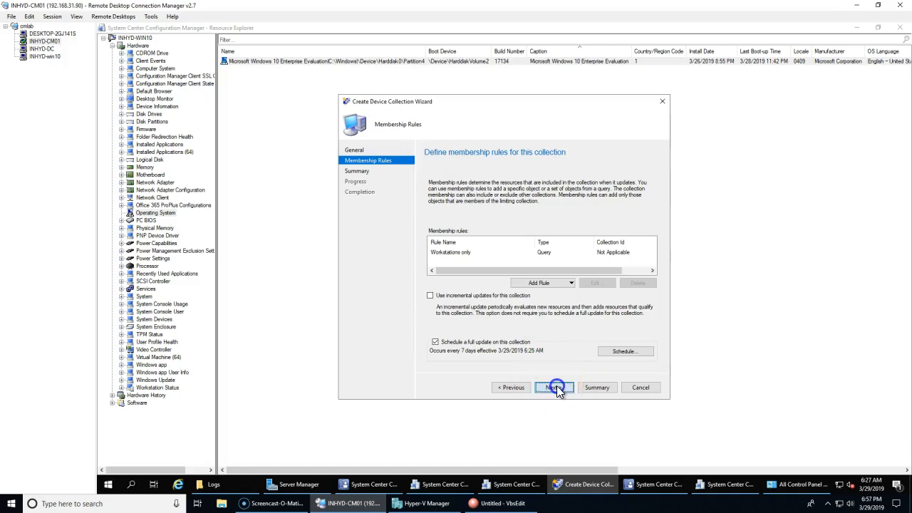
{"action": "left_click", "coordinate": [556, 387]}
{"action": "left_click", "coordinate": [555, 387]}
{"action": "left_click", "coordinate": [643, 387]}
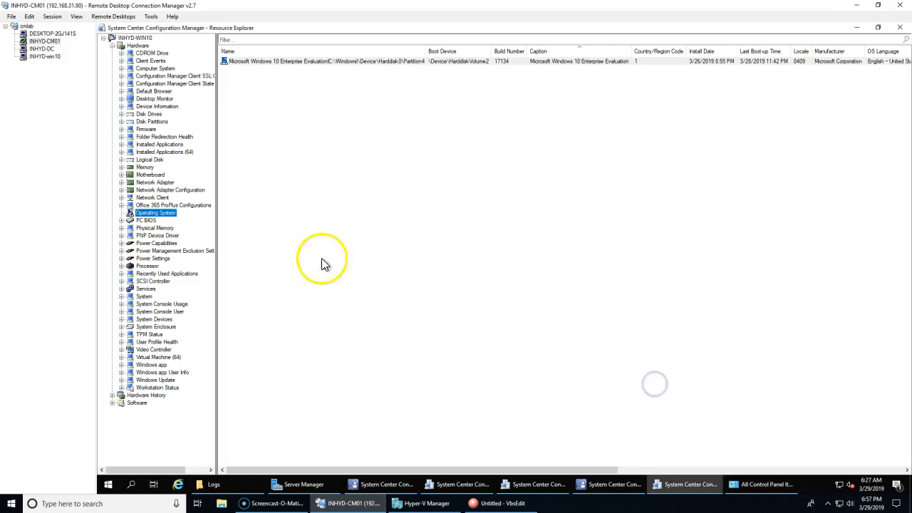
Return to the Configuration Manager console's device collections and refresh the All Workstations collection until its membership is updated.
{"action": "left_click", "coordinate": [378, 486]}
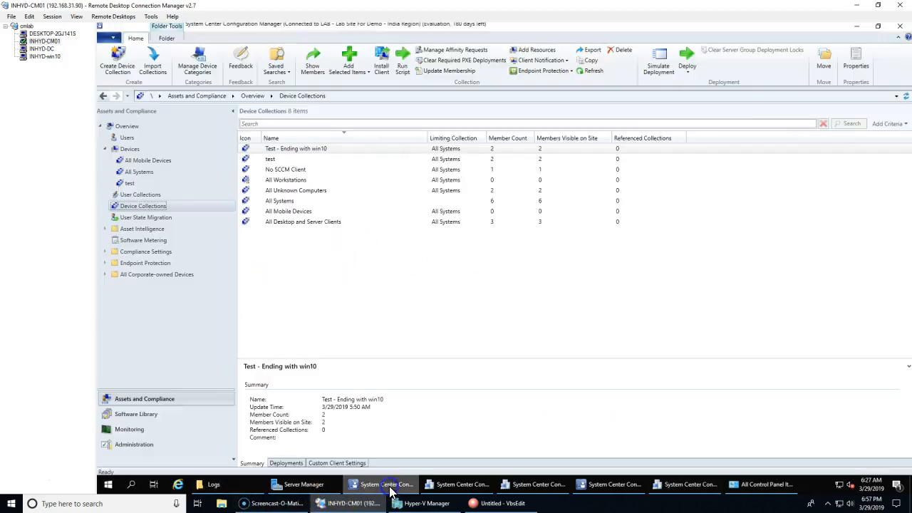
{"action": "left_click", "coordinate": [264, 190]}
{"action": "left_click", "coordinate": [265, 179]}
{"action": "right_click", "coordinate": [269, 179]}
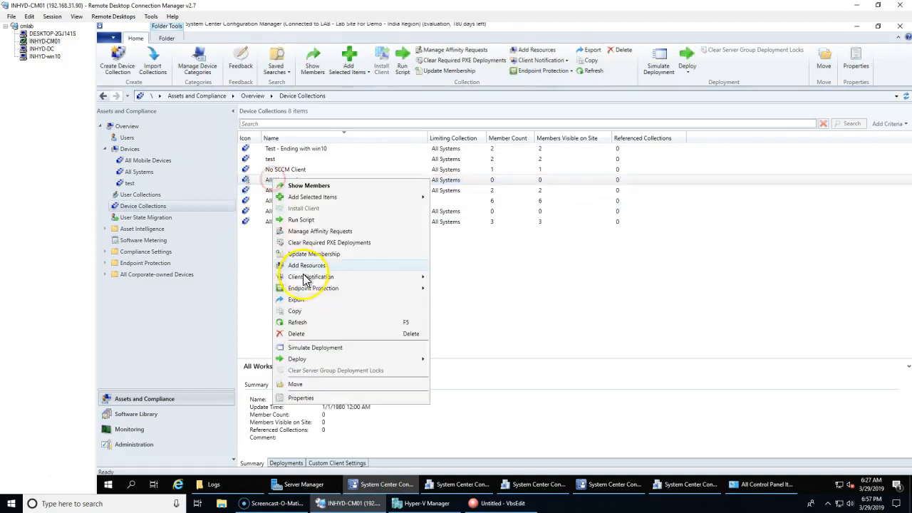
{"action": "left_click", "coordinate": [299, 322]}
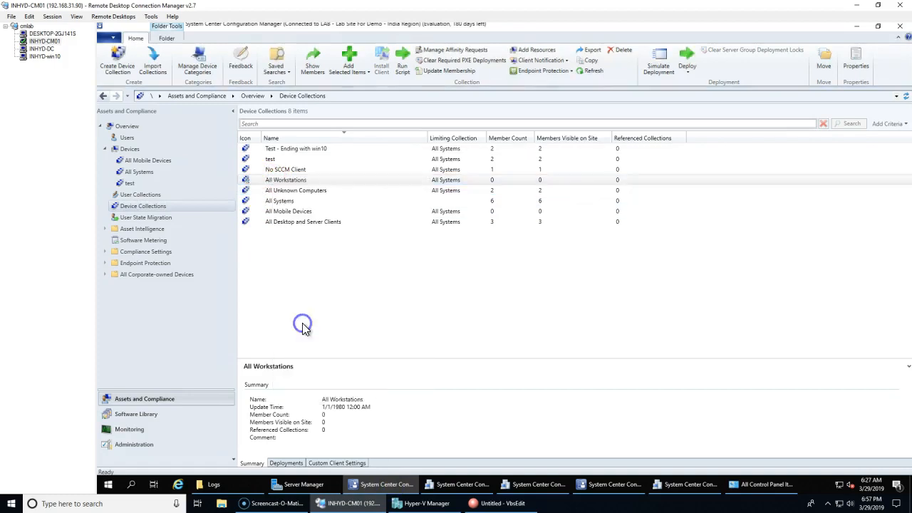
{"action": "right_click", "coordinate": [290, 181]}
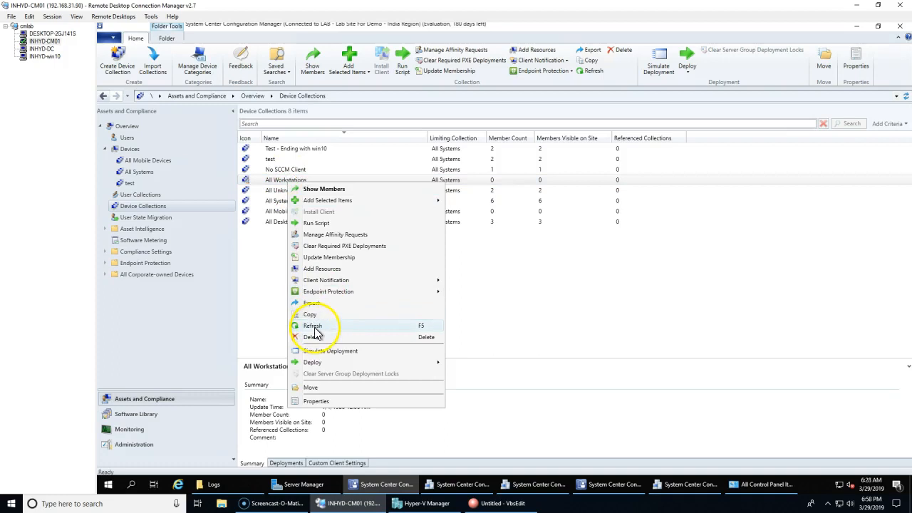
{"action": "left_click", "coordinate": [313, 328]}
{"action": "left_click", "coordinate": [271, 180]}
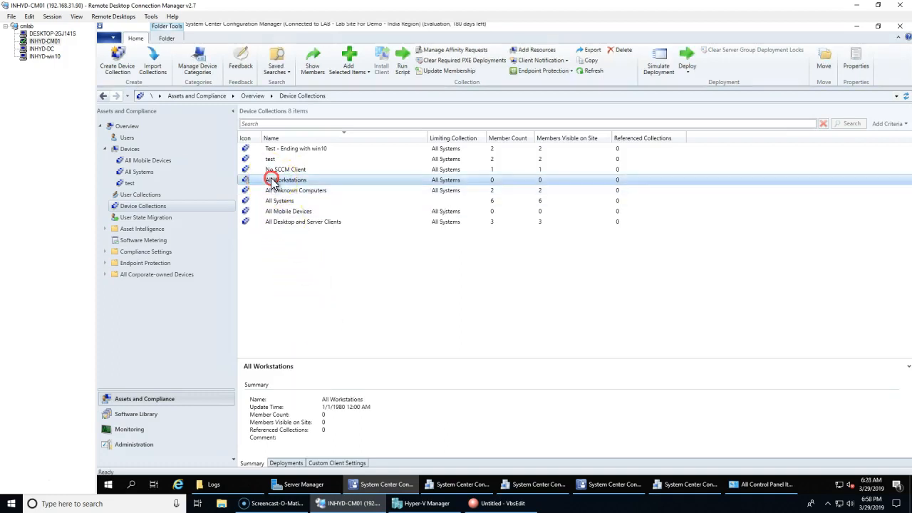
{"action": "right_click", "coordinate": [272, 180]}
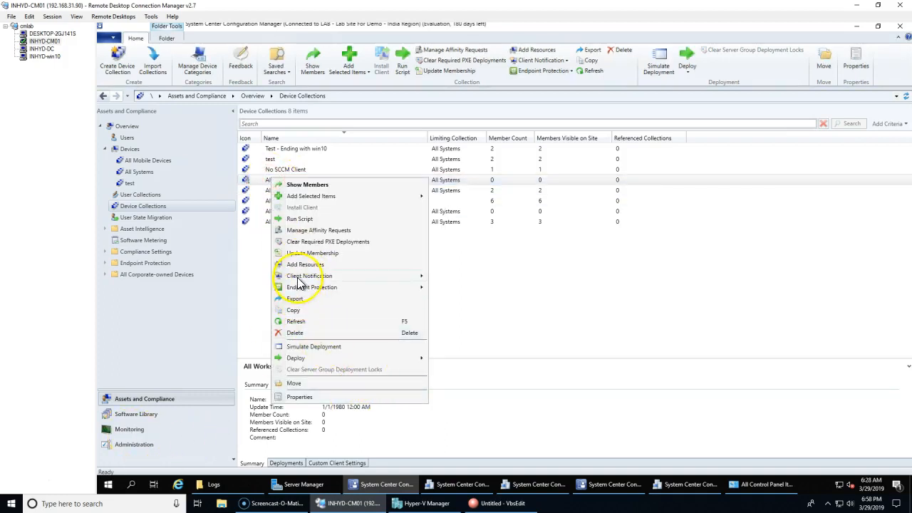
{"action": "left_click", "coordinate": [302, 321]}
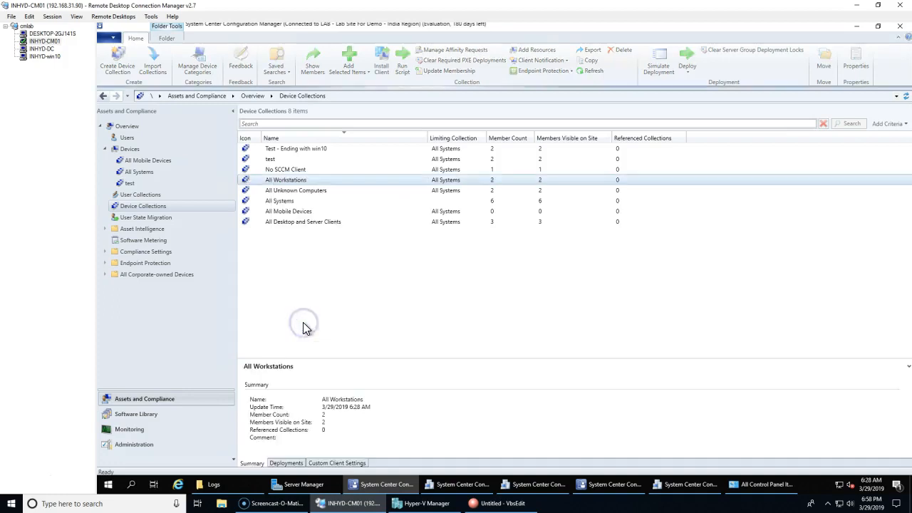
Show the members of the All Workstations collection and return to the Device Collections list.
{"action": "left_click", "coordinate": [295, 180]}
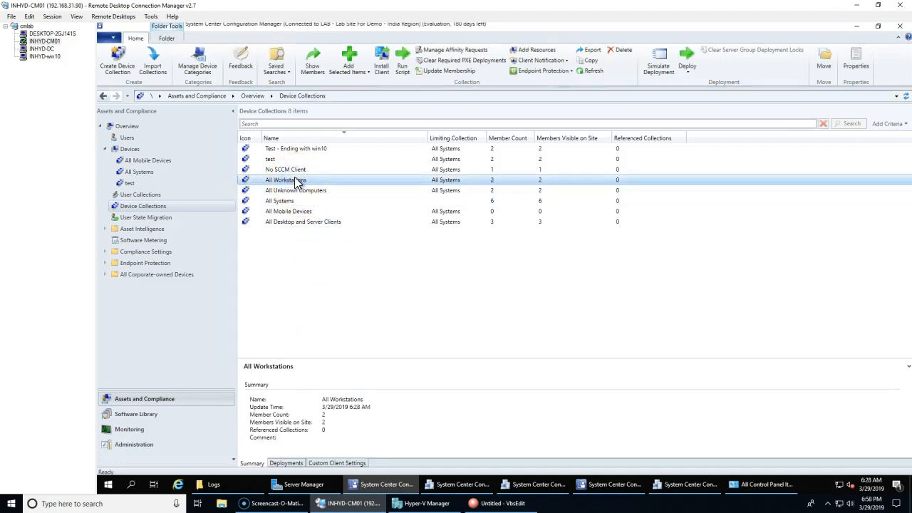
{"action": "double_click", "coordinate": [295, 180]}
{"action": "left_click", "coordinate": [102, 95]}
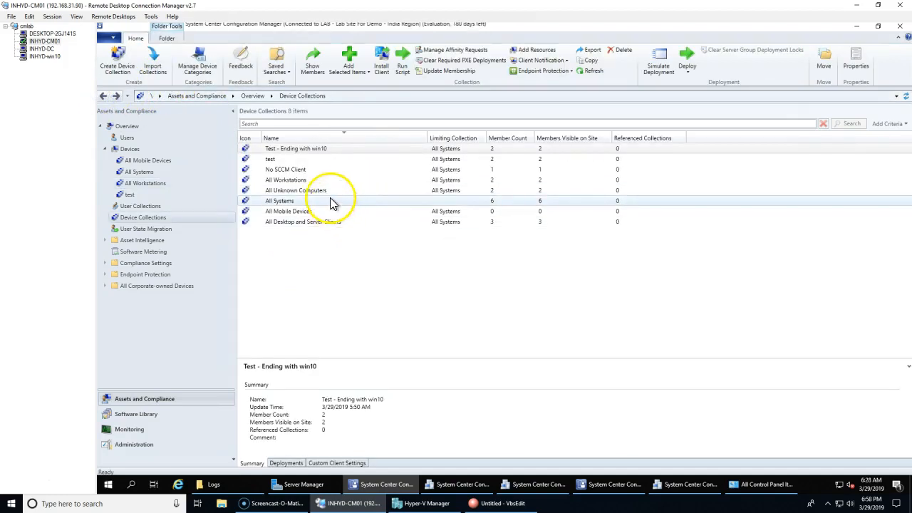
{"action": "left_click", "coordinate": [143, 217]}
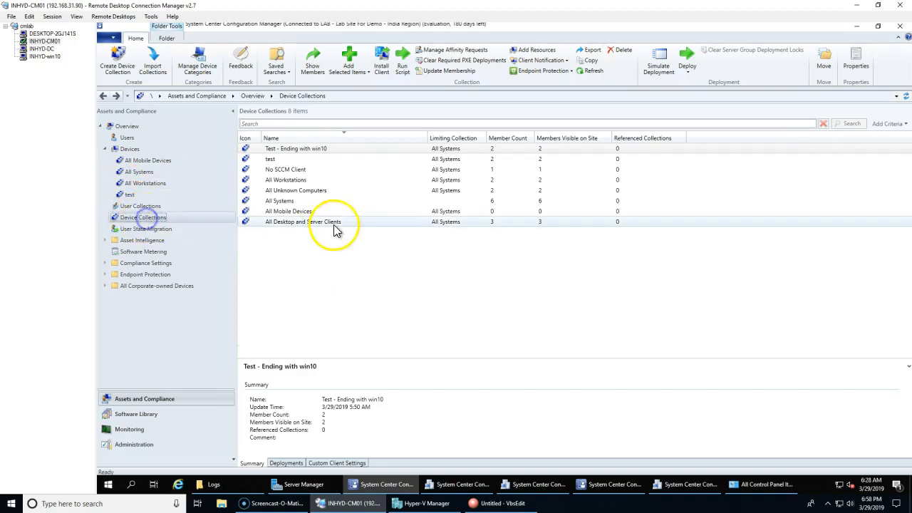
Rename the "test" device collection as "Toolkit Installed Machine - Only Servers".
{"action": "right_click", "coordinate": [274, 160]}
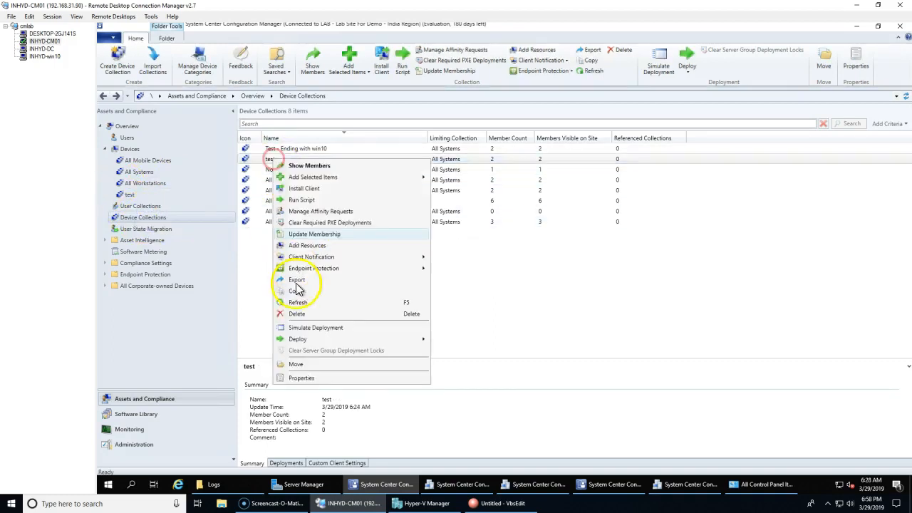
{"action": "left_click", "coordinate": [312, 377]}
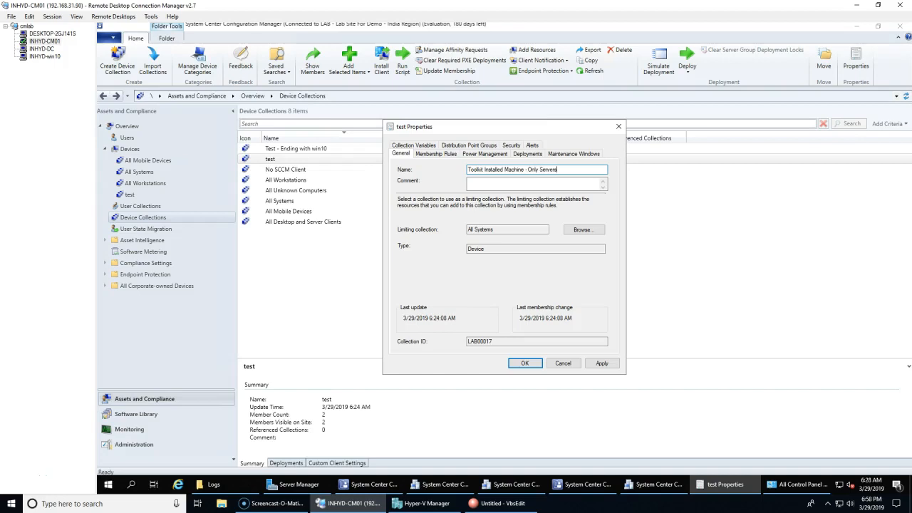
{"action": "left_click", "coordinate": [607, 363]}
{"action": "left_click", "coordinate": [527, 363]}
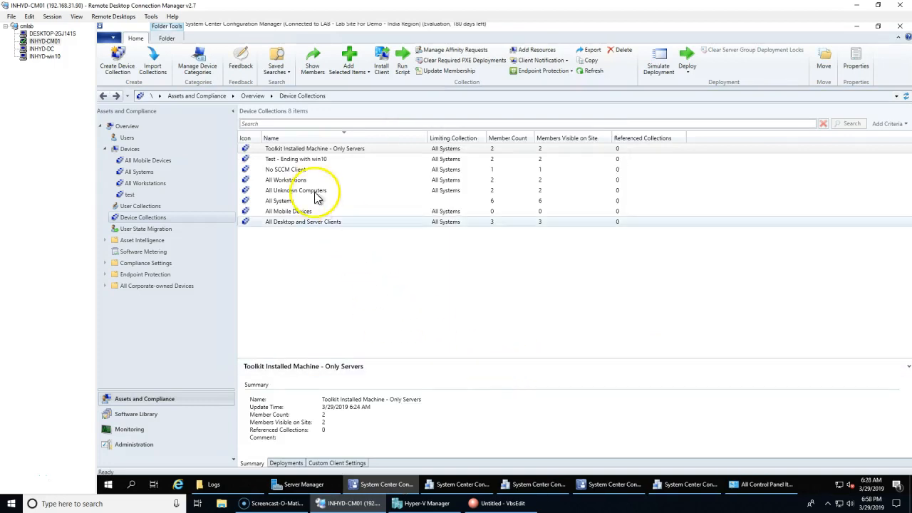
Examine the criterion of the "Toolkit installed Machines" query rule in the renamed collection's membership rules and leave it without changes.
{"action": "right_click", "coordinate": [293, 151]}
{"action": "left_click", "coordinate": [359, 376]}
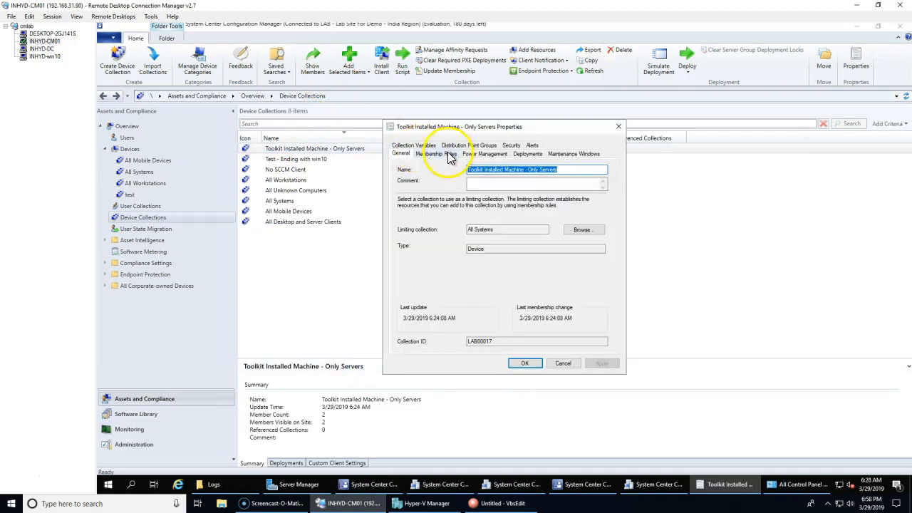
{"action": "left_click", "coordinate": [449, 154]}
{"action": "left_click", "coordinate": [550, 266]}
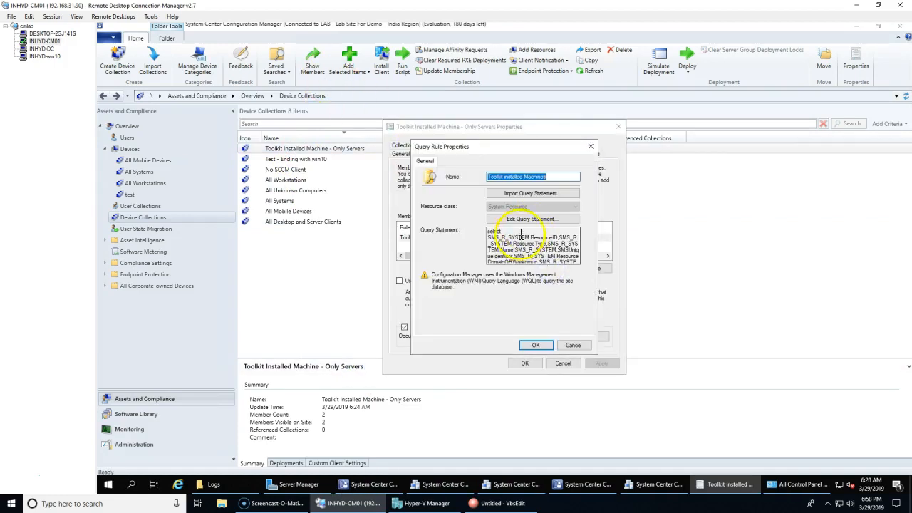
{"action": "left_click", "coordinate": [527, 218]}
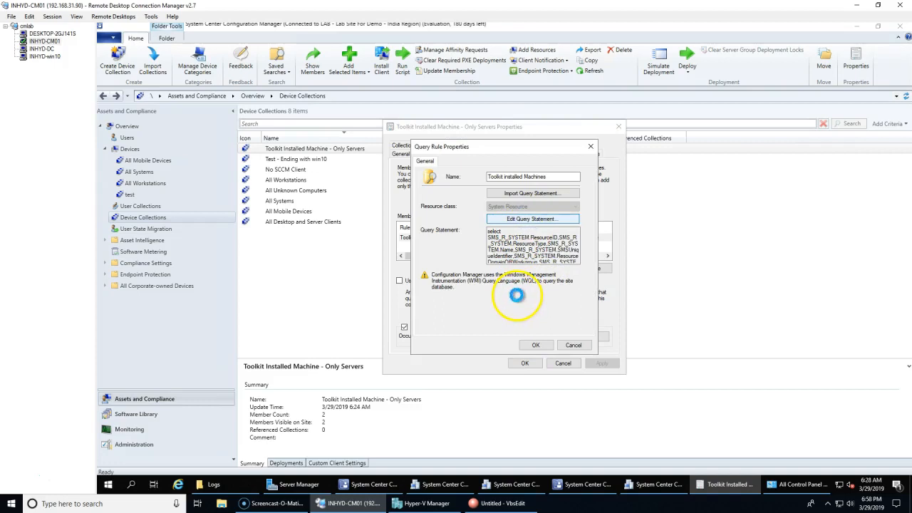
{"action": "left_click", "coordinate": [446, 161]}
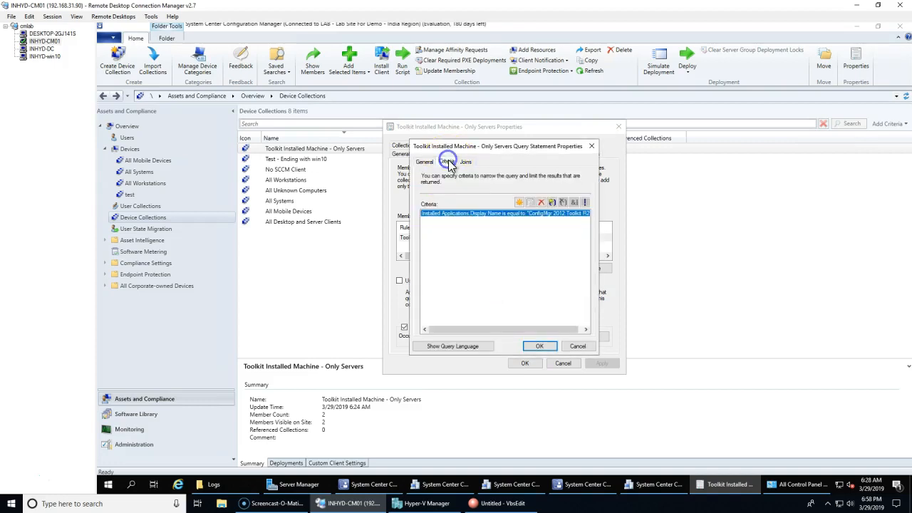
{"action": "double_click", "coordinate": [538, 213]}
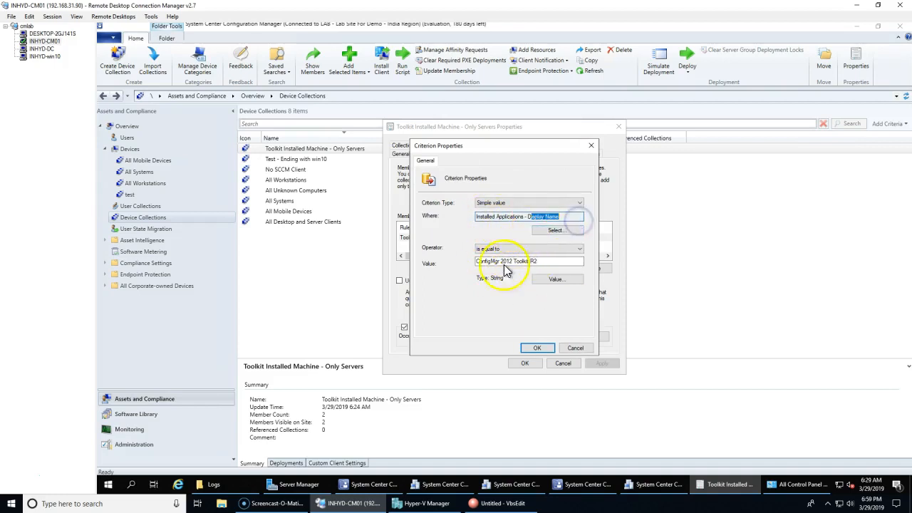
{"action": "left_click", "coordinate": [577, 348]}
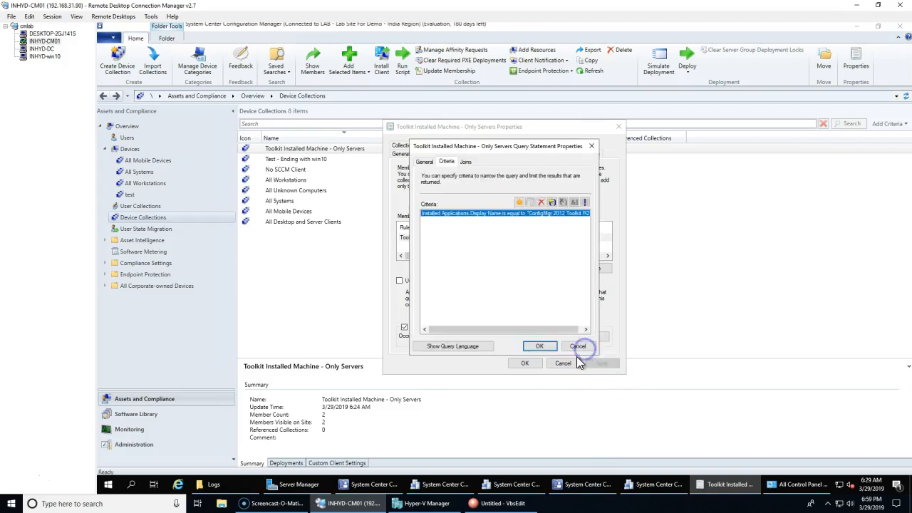
{"action": "left_click", "coordinate": [536, 299]}
{"action": "left_click", "coordinate": [540, 346]}
{"action": "left_click", "coordinate": [584, 348]}
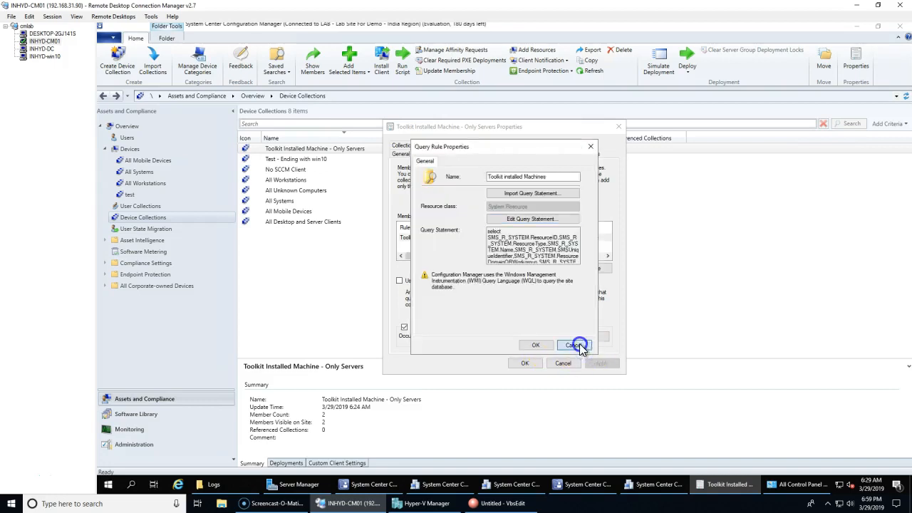
Add an Exclude Collections rule for All Workstations to the Toolkit Installed Machine - Only Servers collection and save its properties.
{"action": "left_click", "coordinate": [505, 271]}
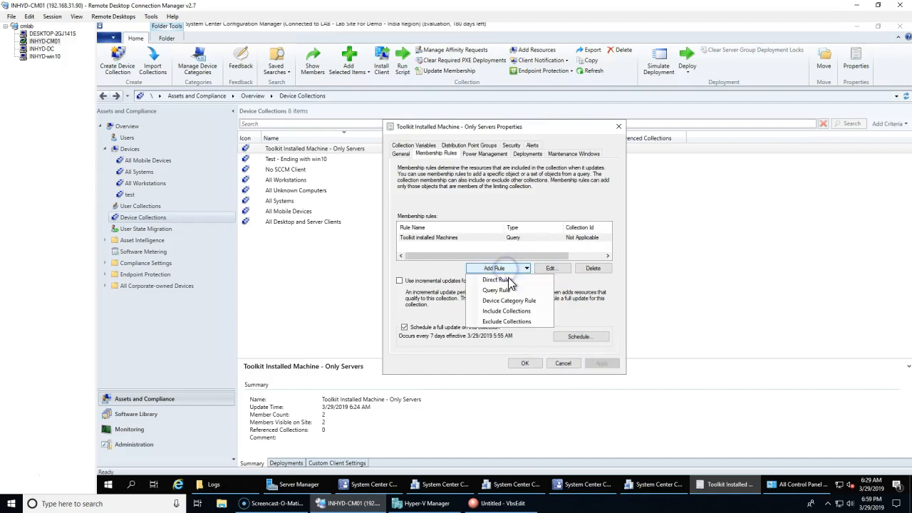
{"action": "left_click", "coordinate": [522, 324]}
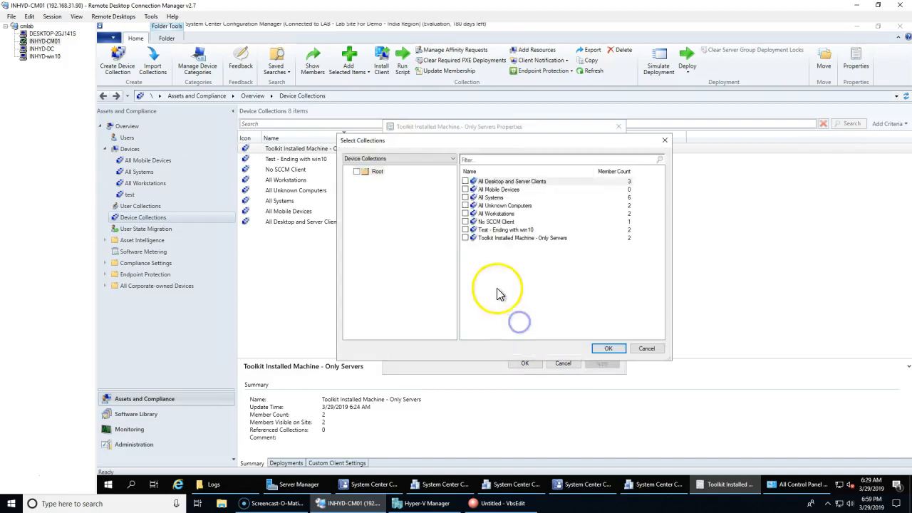
{"action": "left_click", "coordinate": [466, 213]}
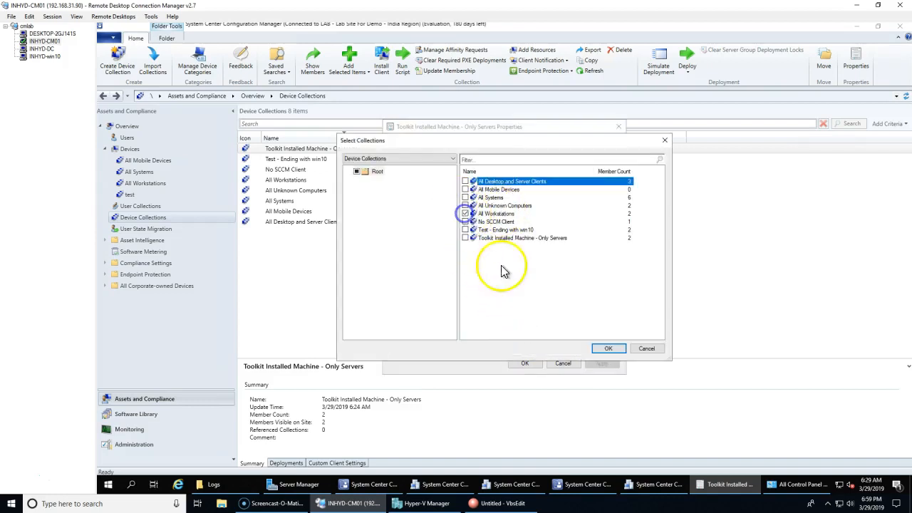
{"action": "left_click", "coordinate": [617, 352]}
{"action": "left_click", "coordinate": [602, 362]}
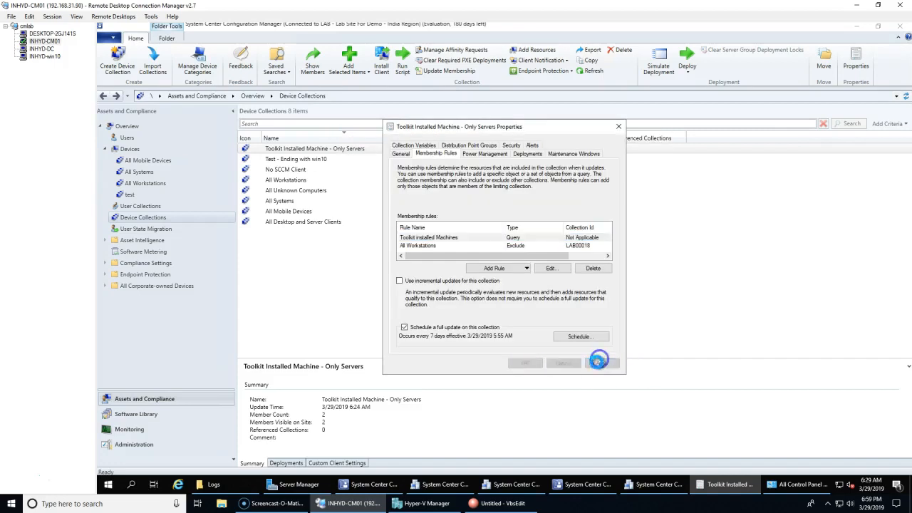
{"action": "left_click", "coordinate": [533, 362]}
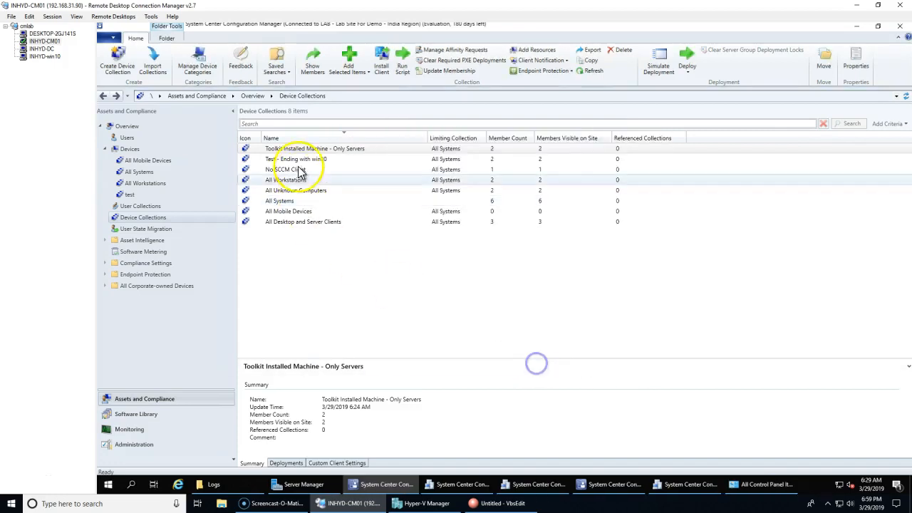
Update the membership of the Toolkit Installed Machine - Only Servers collection and refresh it.
{"action": "right_click", "coordinate": [306, 147]}
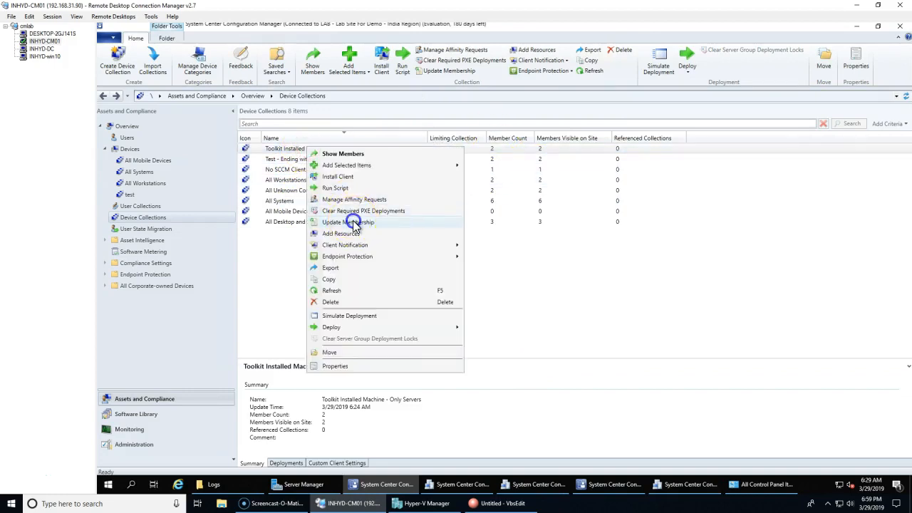
{"action": "left_click", "coordinate": [354, 224]}
{"action": "left_click", "coordinate": [530, 291]}
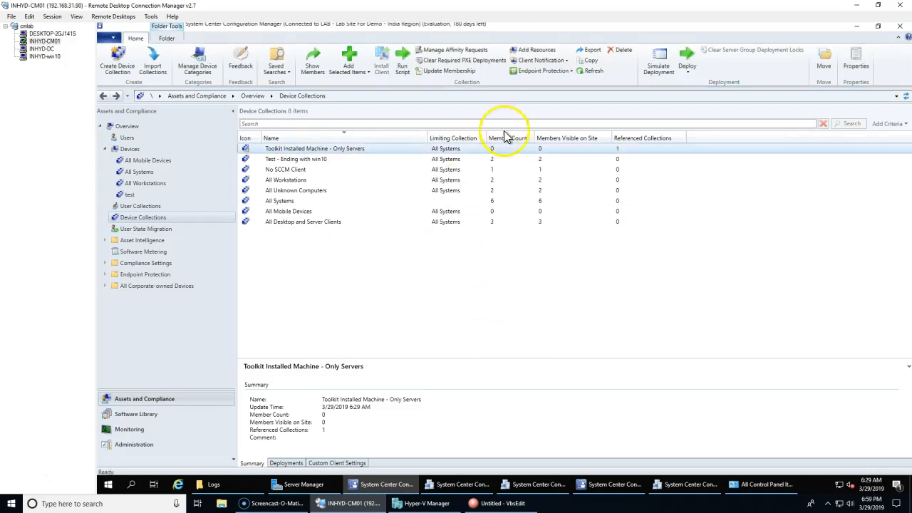
{"action": "left_click", "coordinate": [334, 148]}
{"action": "right_click", "coordinate": [334, 148]}
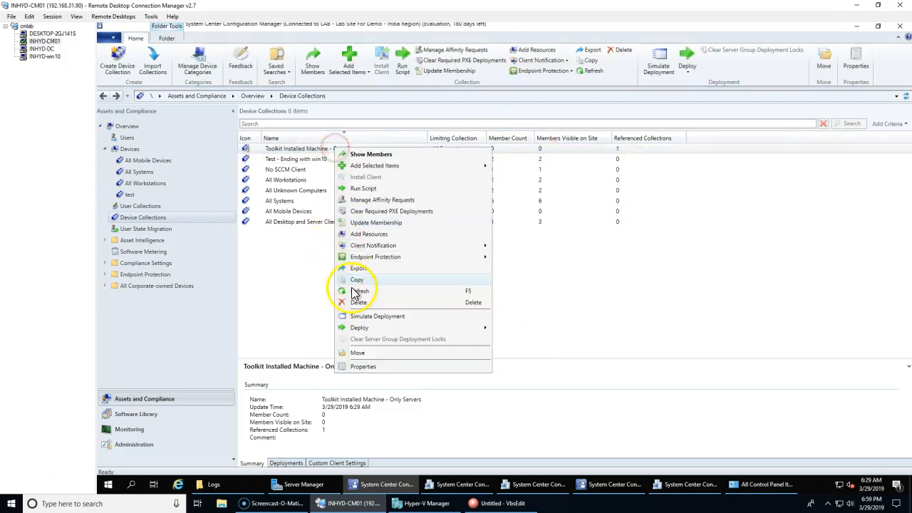
{"action": "left_click", "coordinate": [356, 291]}
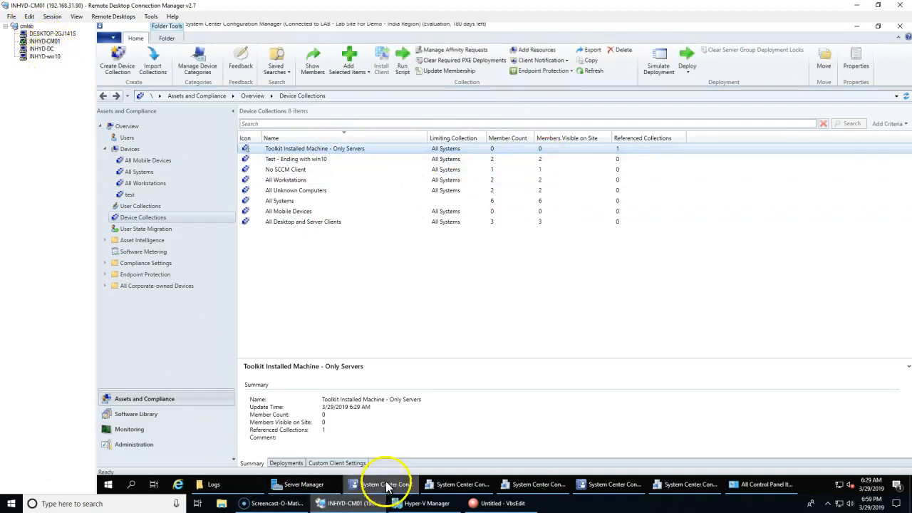
{"action": "right_click", "coordinate": [289, 149]}
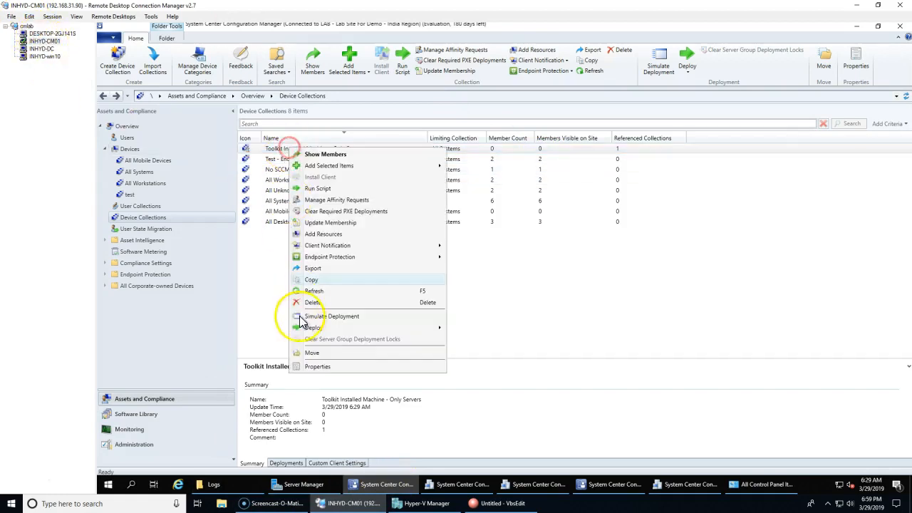
{"action": "left_click", "coordinate": [310, 355]}
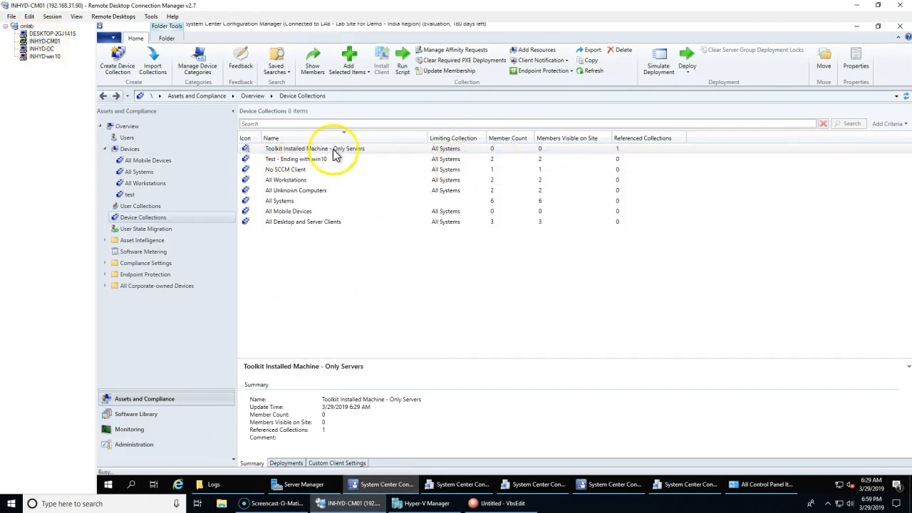
{"action": "left_click", "coordinate": [568, 366]}
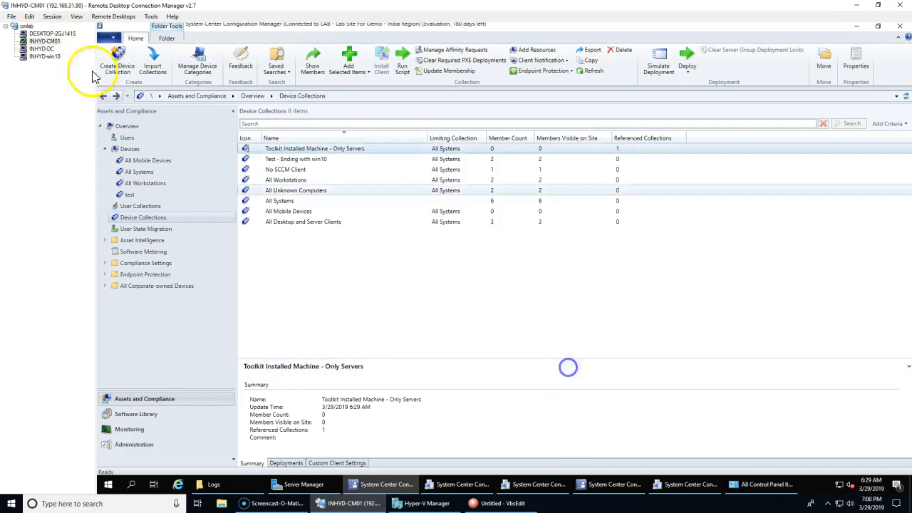
Copy the toolkit download page's URL from the browser on DESKTOP-2GJ141S and return to the INHYD-CM01 session.
{"action": "left_click", "coordinate": [50, 33]}
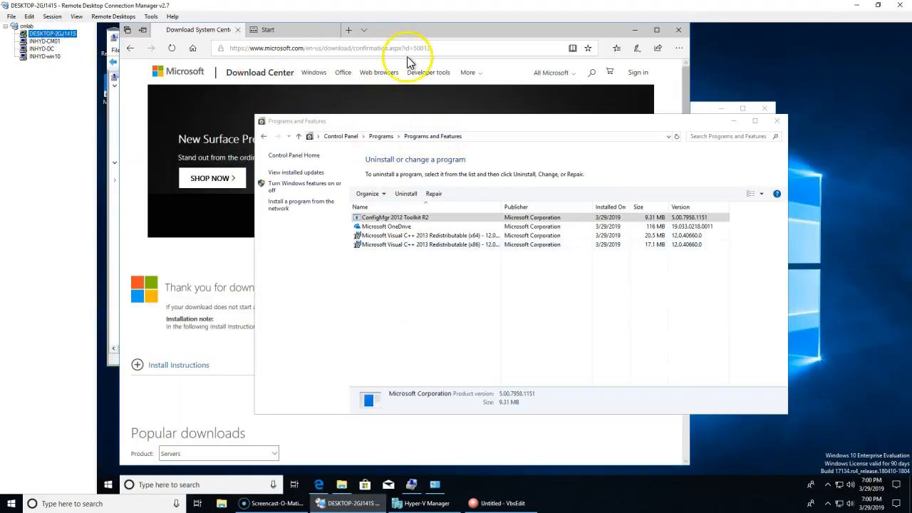
{"action": "left_click", "coordinate": [438, 48]}
{"action": "right_click", "coordinate": [443, 48]}
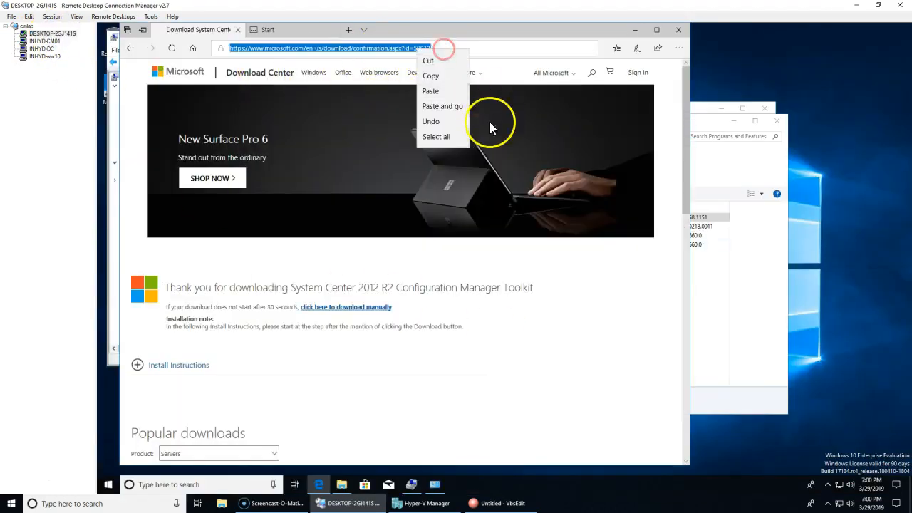
{"action": "left_click", "coordinate": [431, 77]}
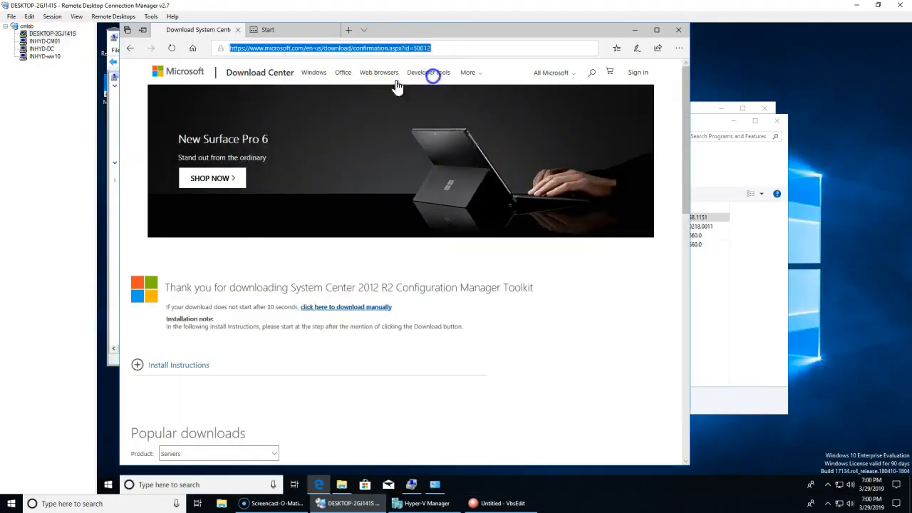
{"action": "left_click", "coordinate": [41, 48]}
{"action": "left_click", "coordinate": [44, 41]}
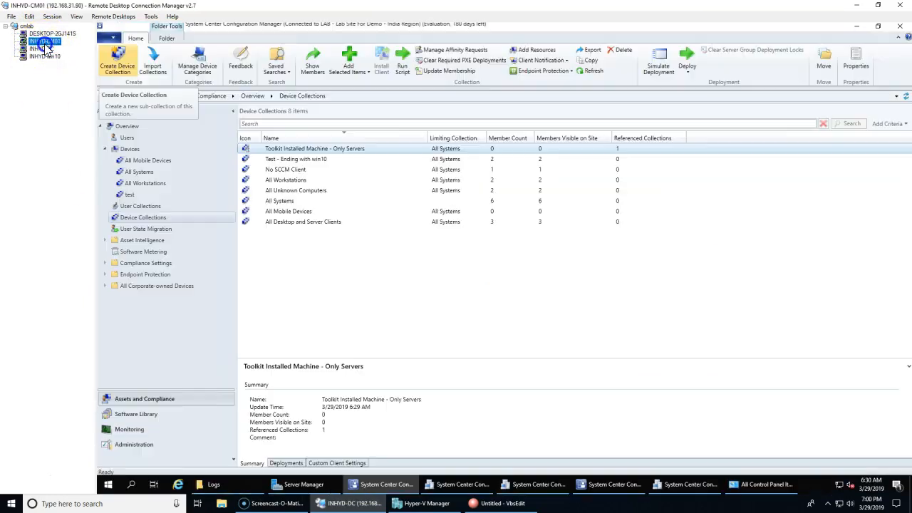
{"action": "left_click", "coordinate": [182, 486]}
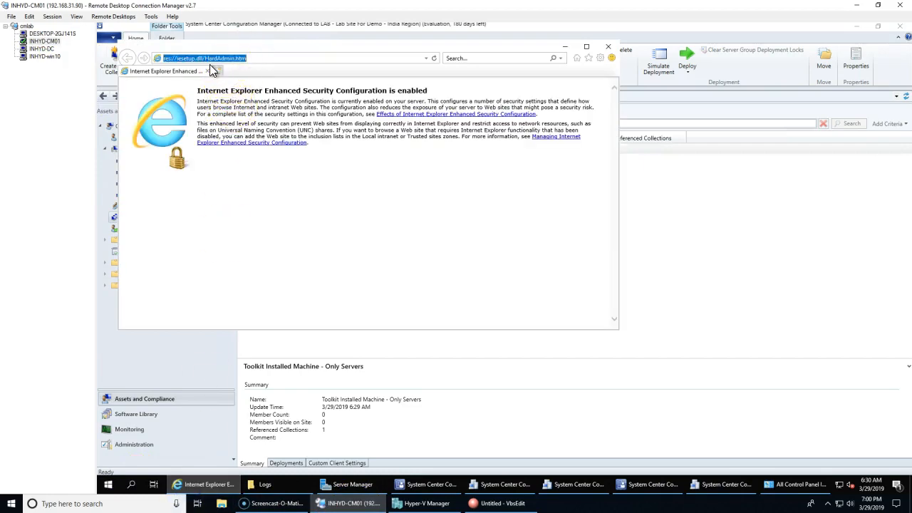
{"action": "key", "text": "ctrl+v"}
{"action": "key", "text": "Return"}
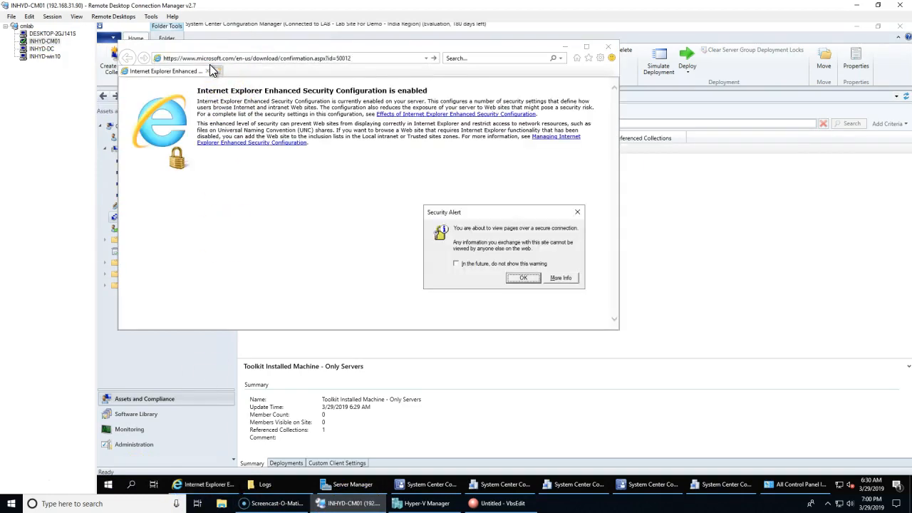
{"action": "left_click", "coordinate": [526, 278]}
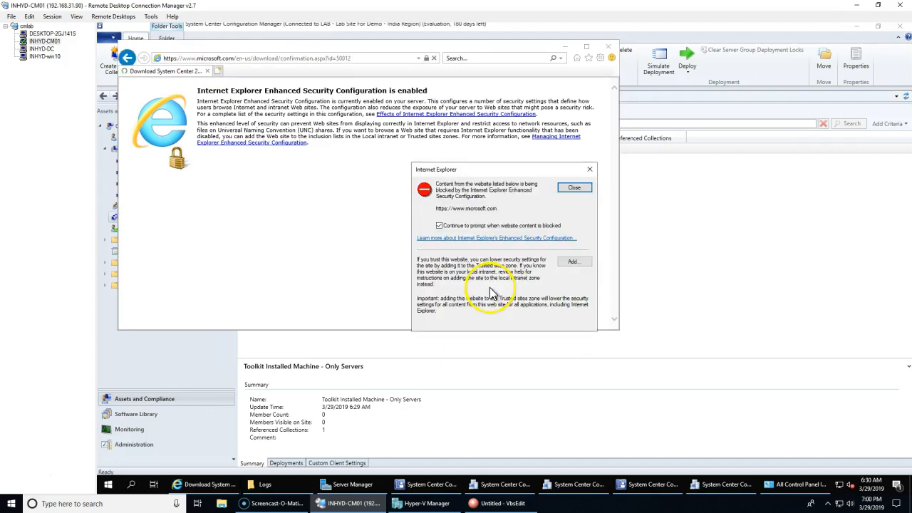
{"action": "left_click", "coordinate": [572, 262]}
{"action": "left_click", "coordinate": [571, 243]}
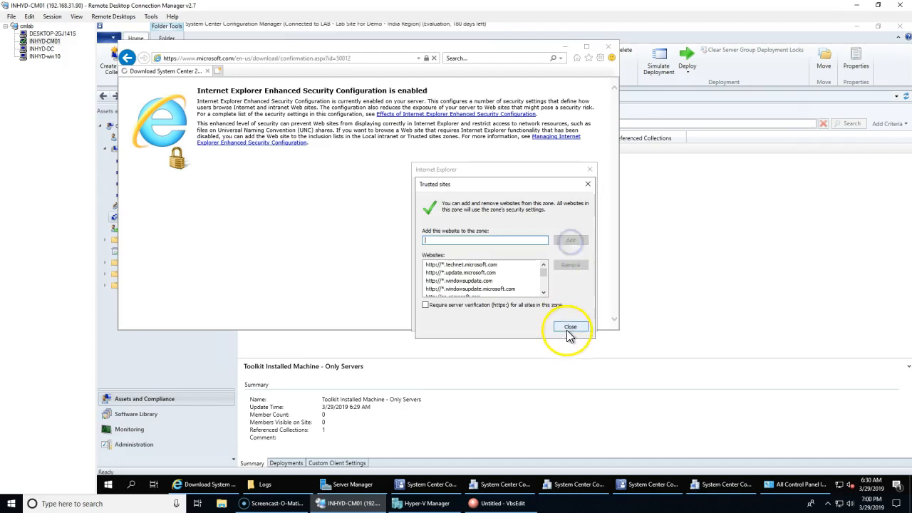
{"action": "left_click", "coordinate": [570, 327]}
{"action": "left_click", "coordinate": [579, 262]}
{"action": "left_click", "coordinate": [574, 239]}
{"action": "left_click", "coordinate": [574, 327]}
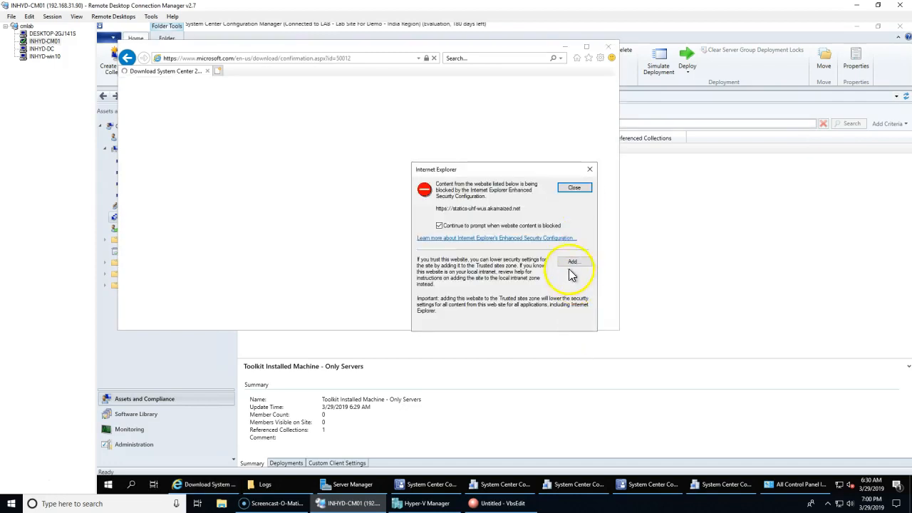
{"action": "left_click", "coordinate": [572, 265]}
{"action": "left_click", "coordinate": [571, 327]}
{"action": "left_click", "coordinate": [574, 265]}
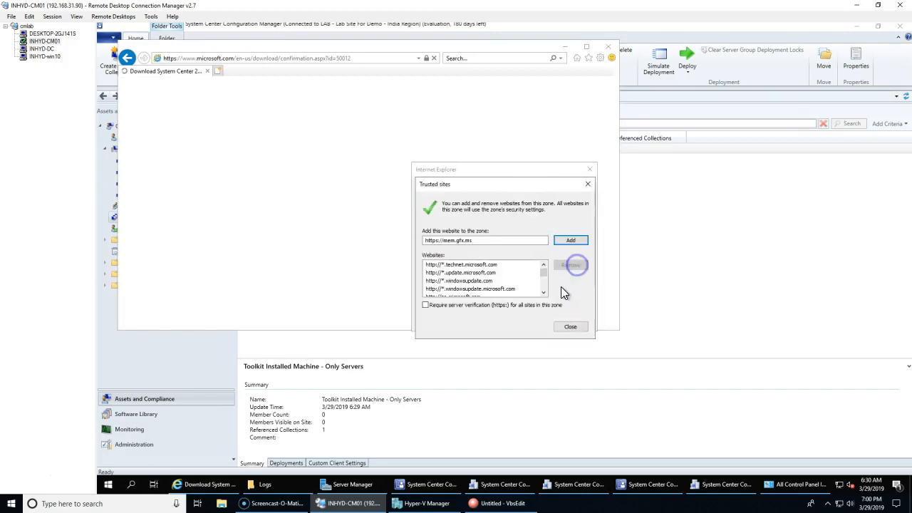
{"action": "left_click", "coordinate": [571, 240]}
{"action": "left_click", "coordinate": [570, 327]}
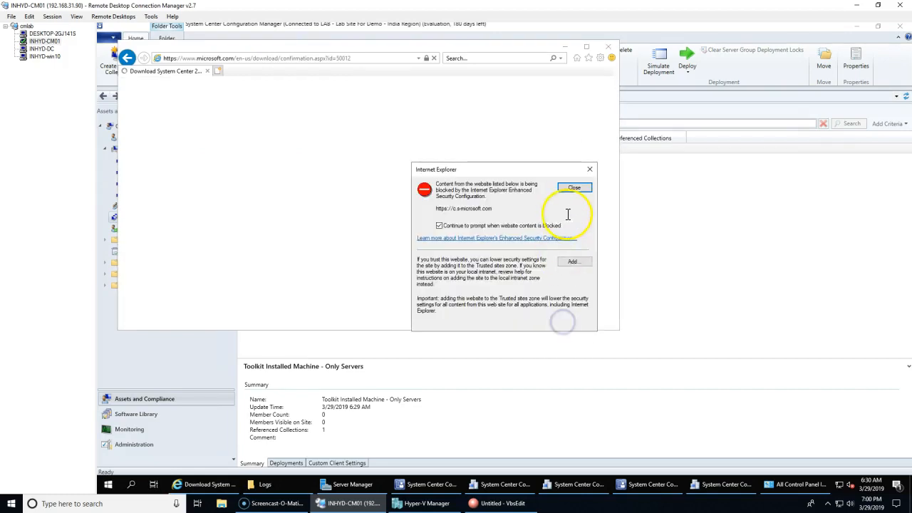
{"action": "left_click", "coordinate": [581, 261]}
{"action": "left_click", "coordinate": [571, 240]}
{"action": "left_click", "coordinate": [570, 327]}
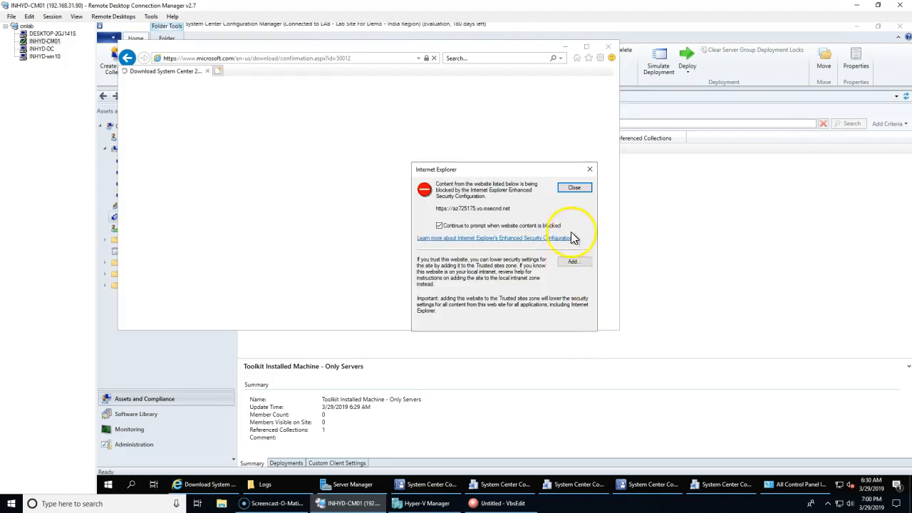
{"action": "left_click", "coordinate": [573, 189]}
{"action": "left_click", "coordinate": [573, 188]}
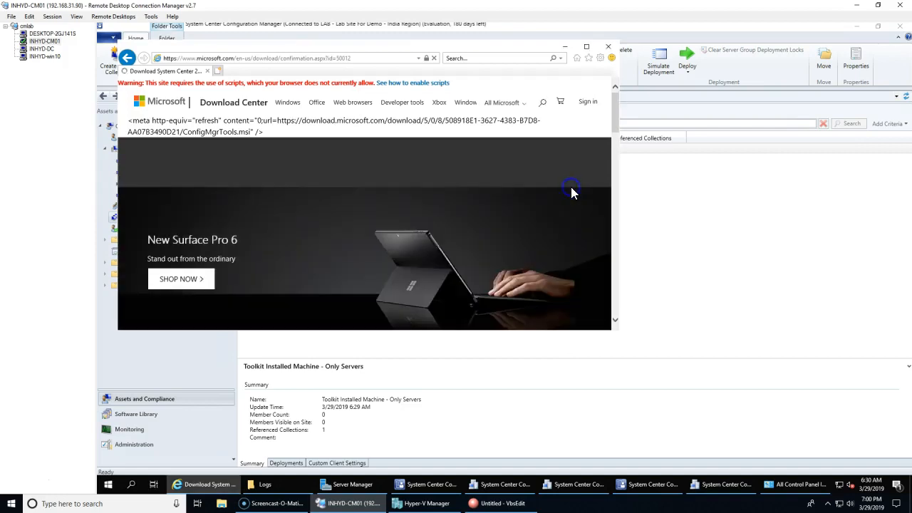
Save the ConfigMgrTools.msi download to the Desktop.
{"action": "scroll", "coordinate": [522, 264], "scroll_direction": "down", "scroll_amount": 3}
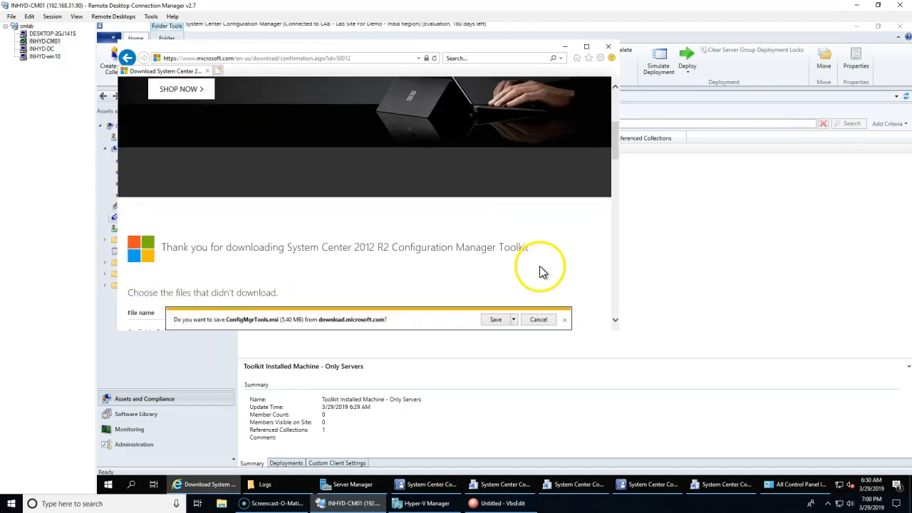
{"action": "left_click", "coordinate": [514, 320]}
{"action": "left_click", "coordinate": [513, 342]}
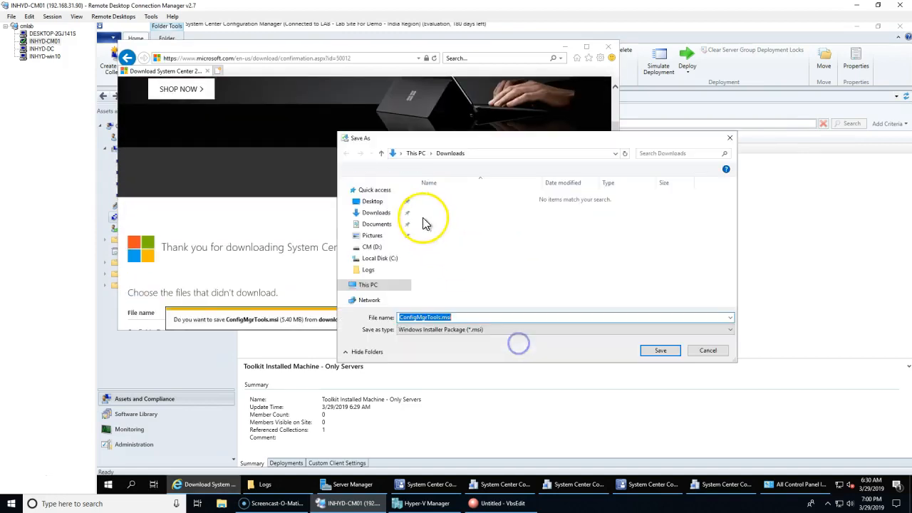
{"action": "left_click", "coordinate": [374, 202]}
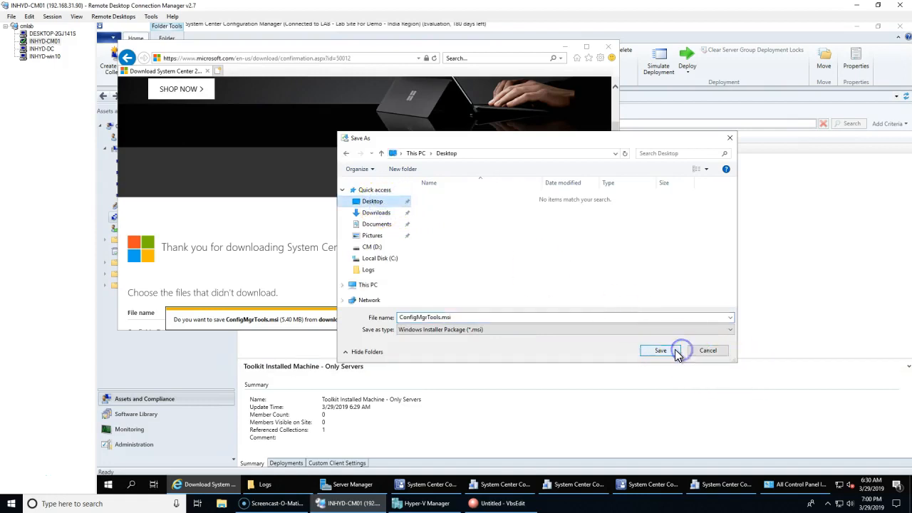
{"action": "left_click", "coordinate": [675, 352]}
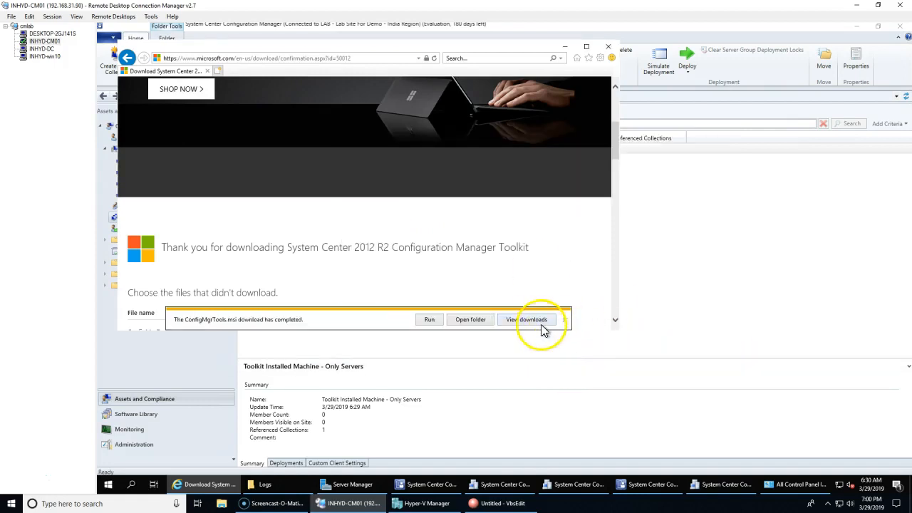
Run ConfigMgrTools.msi from its download location, accept the license agreement, and install the ConfigMgr 2012 Toolkit R2.
{"action": "left_click", "coordinate": [536, 320]}
{"action": "left_click", "coordinate": [470, 179]}
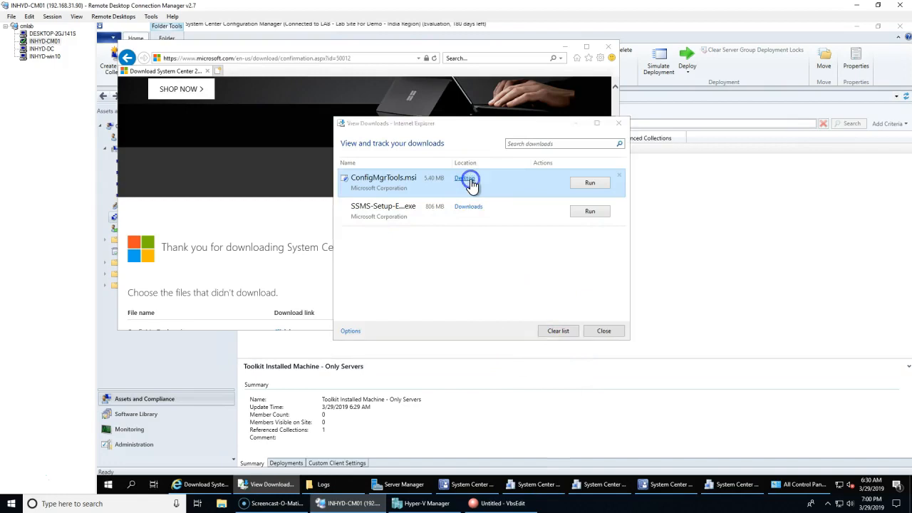
{"action": "double_click", "coordinate": [234, 84]}
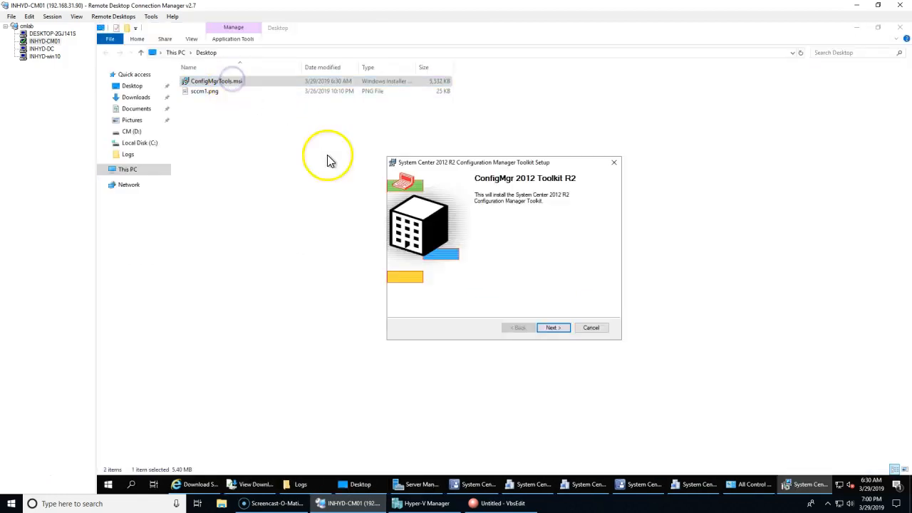
{"action": "left_click", "coordinate": [561, 329]}
{"action": "left_click", "coordinate": [434, 300]}
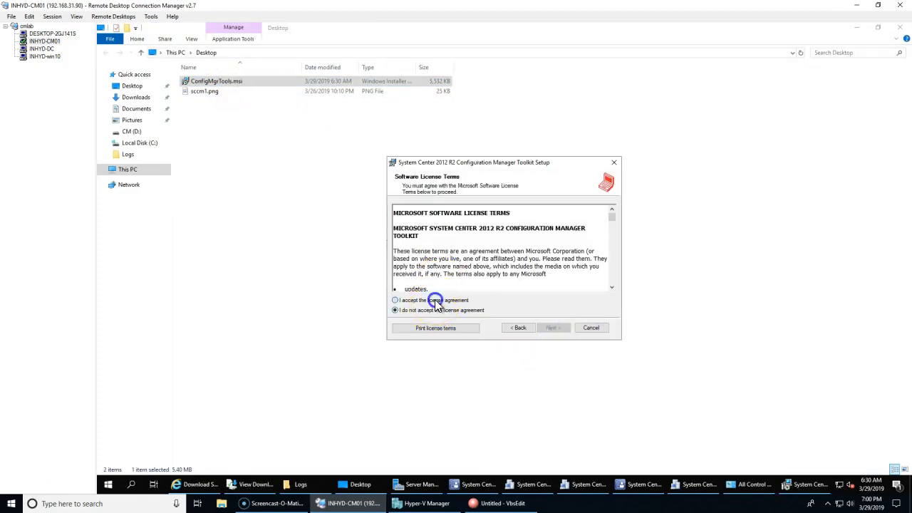
{"action": "left_click", "coordinate": [563, 328]}
{"action": "left_click", "coordinate": [562, 328]}
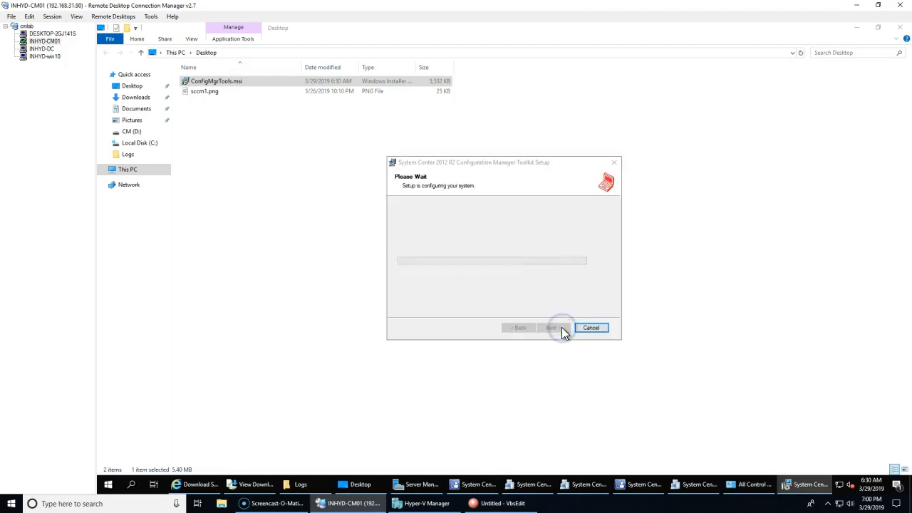
{"action": "left_click", "coordinate": [589, 327]}
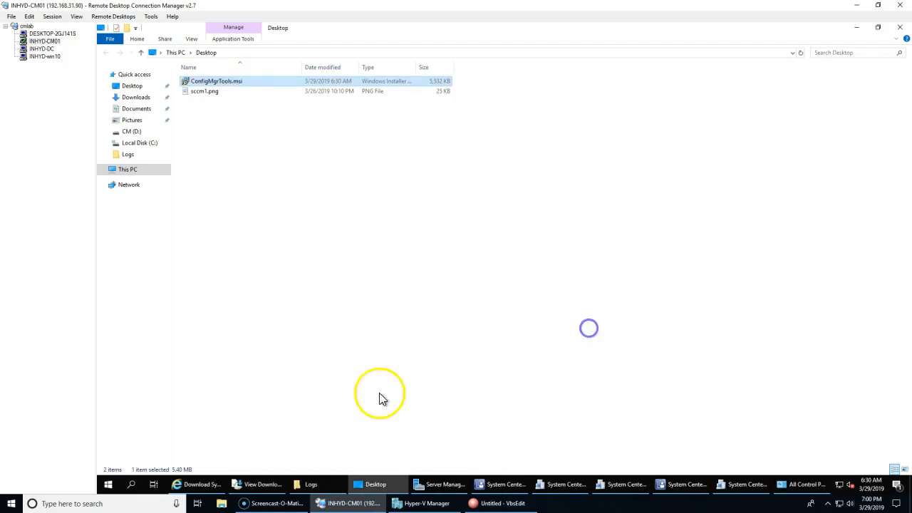
Run the Machine Policy Retrieval & Evaluation Cycle from the Configuration Manager client properties in Control Panel.
{"action": "left_click", "coordinate": [113, 484]}
{"action": "left_click", "coordinate": [378, 274]}
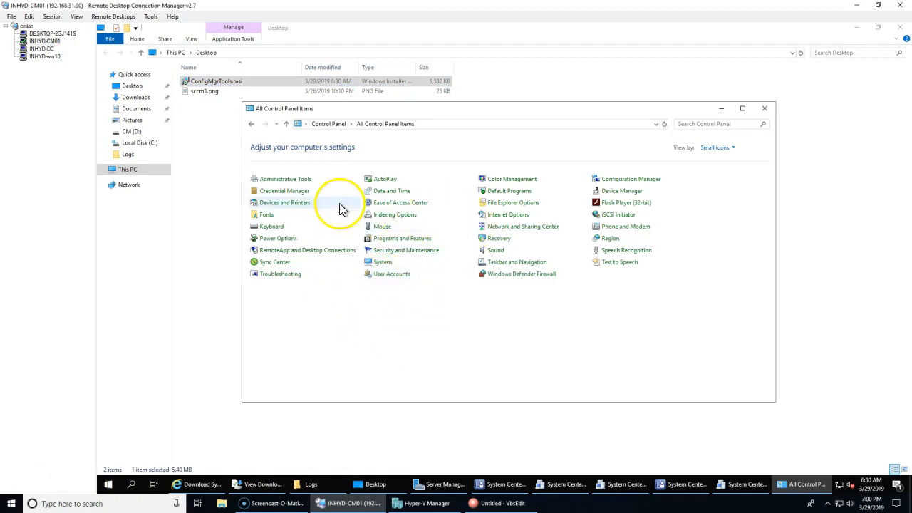
{"action": "left_click", "coordinate": [614, 180]}
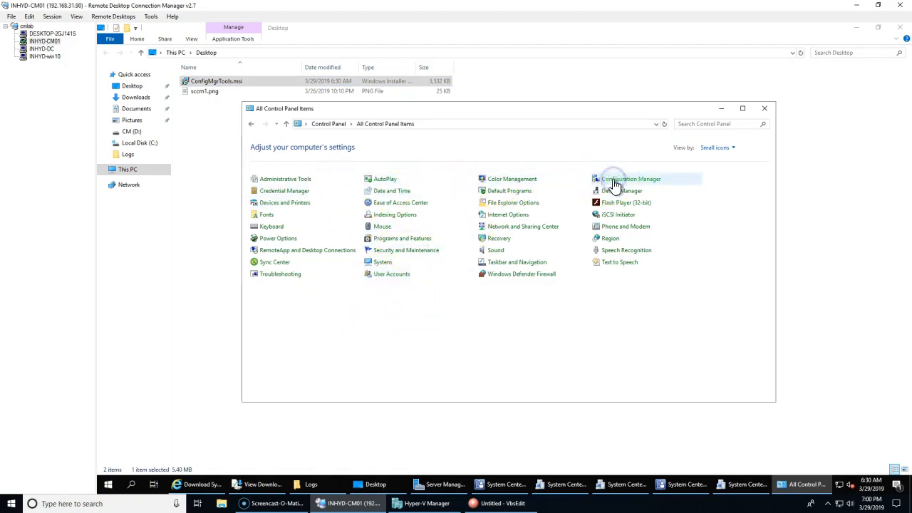
{"action": "left_click", "coordinate": [306, 153]}
{"action": "left_click", "coordinate": [278, 233]}
{"action": "left_click", "coordinate": [350, 321]}
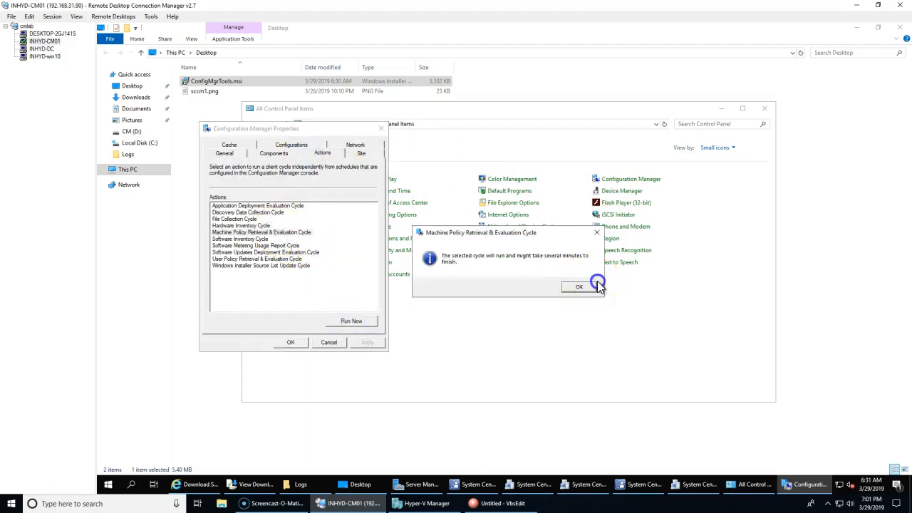
{"action": "left_click", "coordinate": [582, 285]}
Run the Hardware Inventory Cycle on the client and close the Configuration Manager properties.
{"action": "left_click", "coordinate": [255, 227]}
{"action": "left_click", "coordinate": [359, 321]}
{"action": "left_click", "coordinate": [573, 288]}
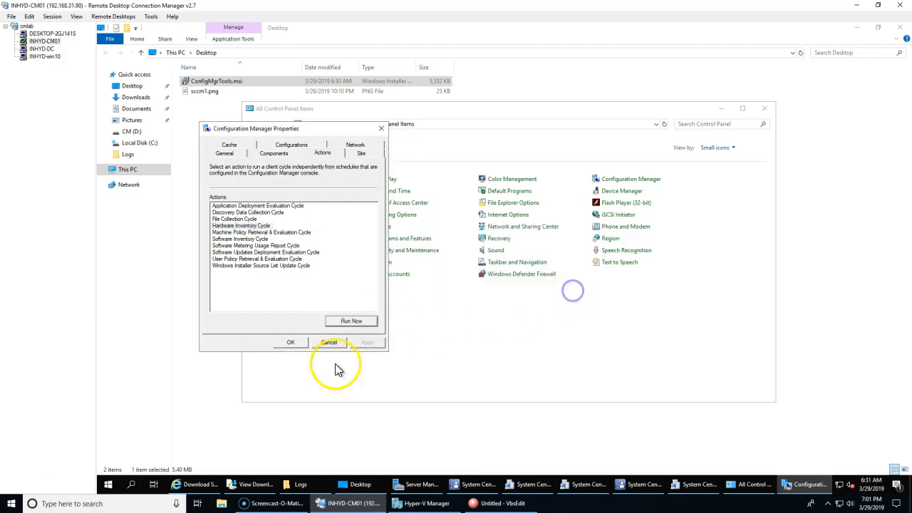
{"action": "left_click", "coordinate": [290, 342]}
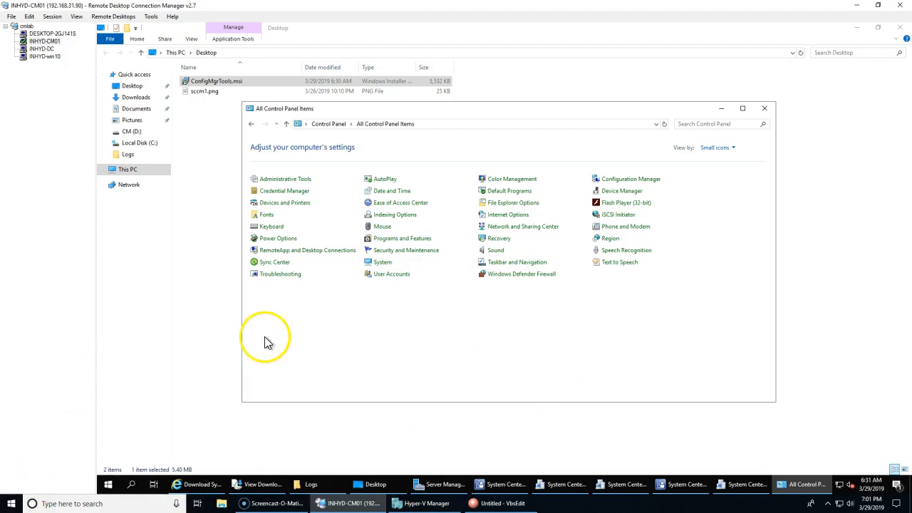
Switch to the Configuration Manager console's device list and start Resource Explorer for INHYD-CM01.
{"action": "left_click", "coordinate": [683, 486]}
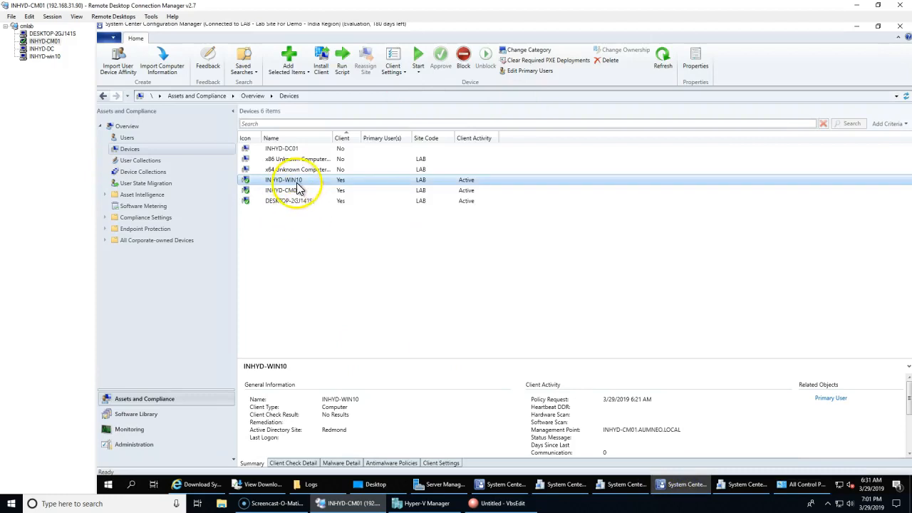
{"action": "left_click", "coordinate": [296, 191]}
{"action": "right_click", "coordinate": [297, 196]}
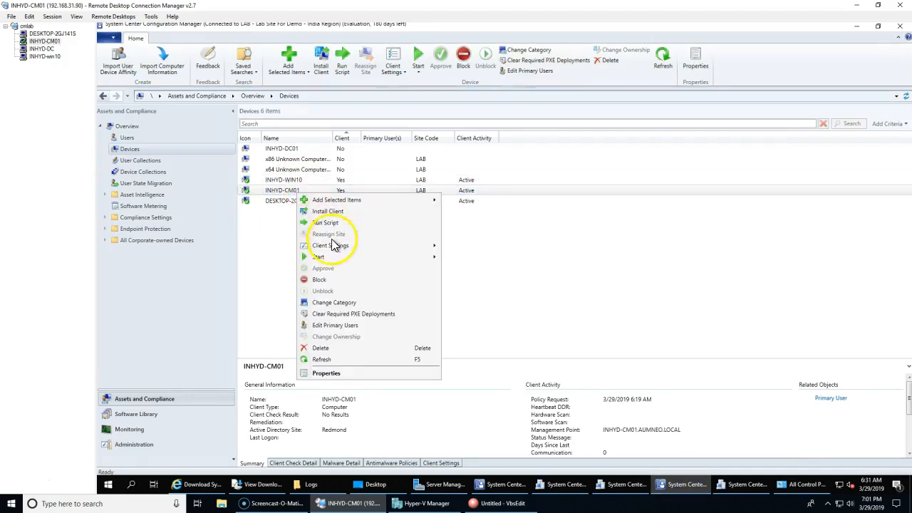
{"action": "left_click", "coordinate": [332, 256]}
{"action": "left_click", "coordinate": [458, 259]}
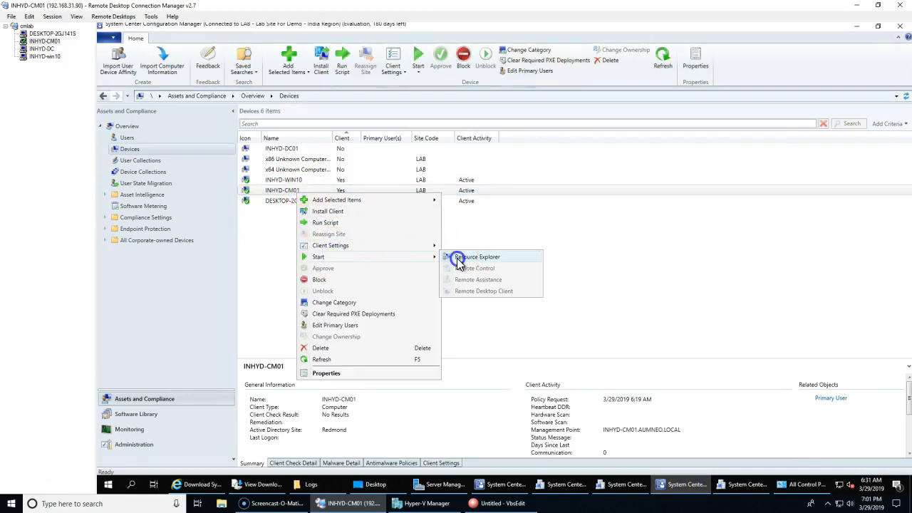
Examine the hardware inventory's Installed Applications in an enlarged Resource Explorer and locate the ConfigMgr 2012 Toolkit R2 entry.
{"action": "double_click", "coordinate": [347, 120]}
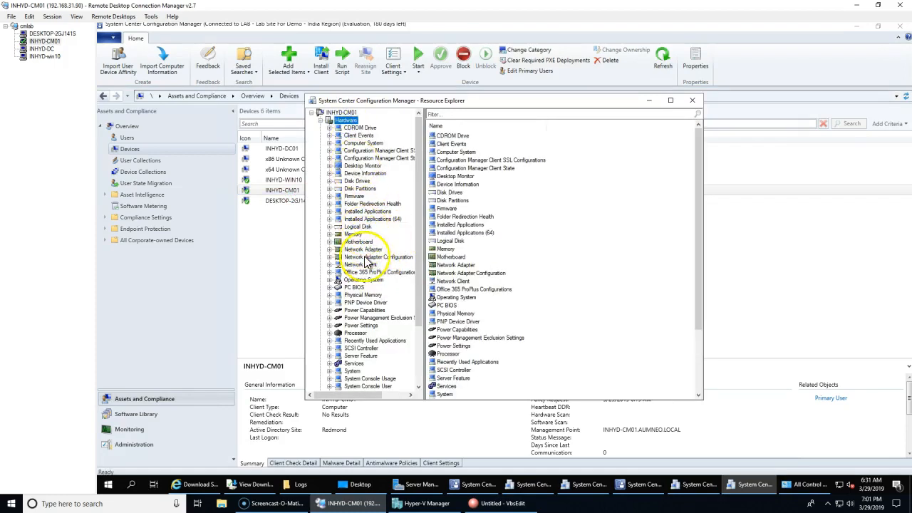
{"action": "left_click", "coordinate": [367, 211]}
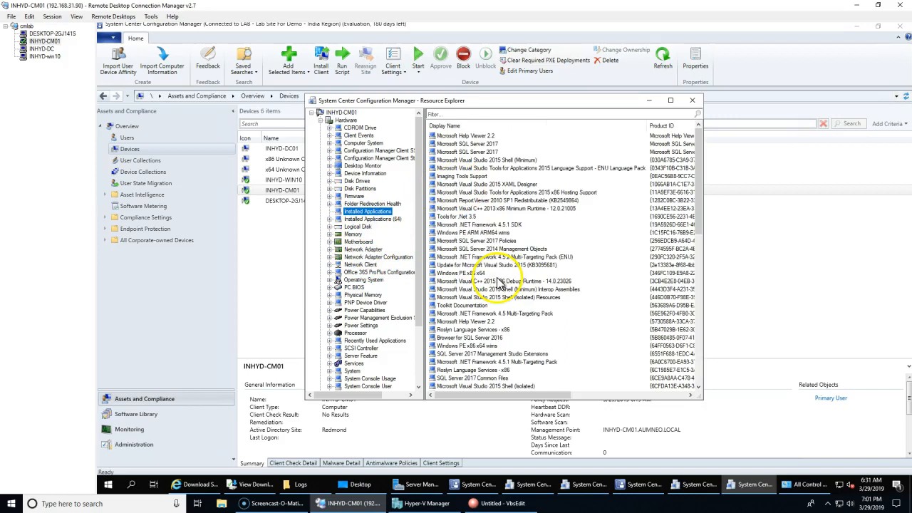
{"action": "scroll", "coordinate": [507, 296], "scroll_direction": "down", "scroll_amount": 6}
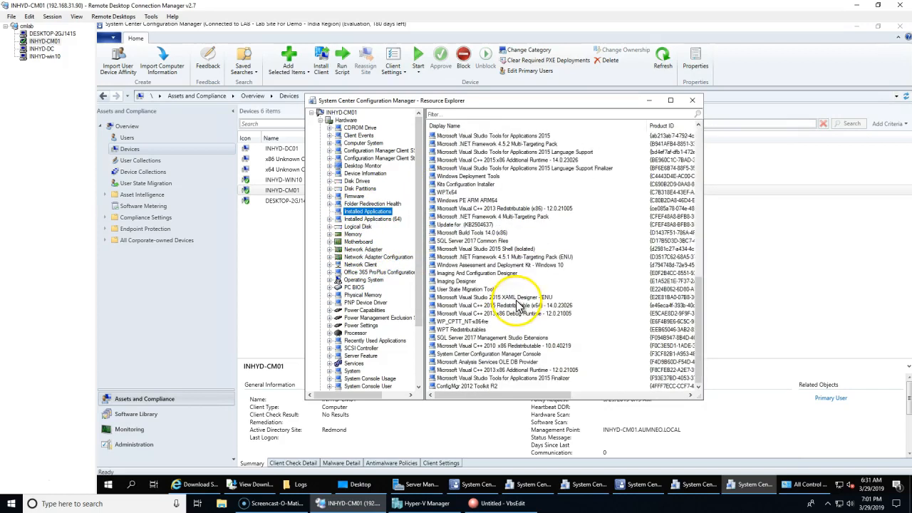
{"action": "left_click", "coordinate": [489, 386]}
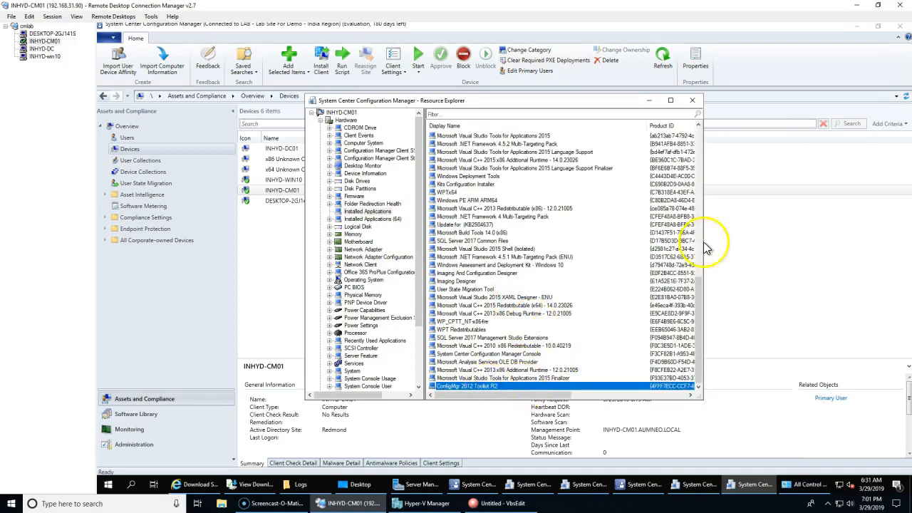
{"action": "left_click", "coordinate": [670, 99]}
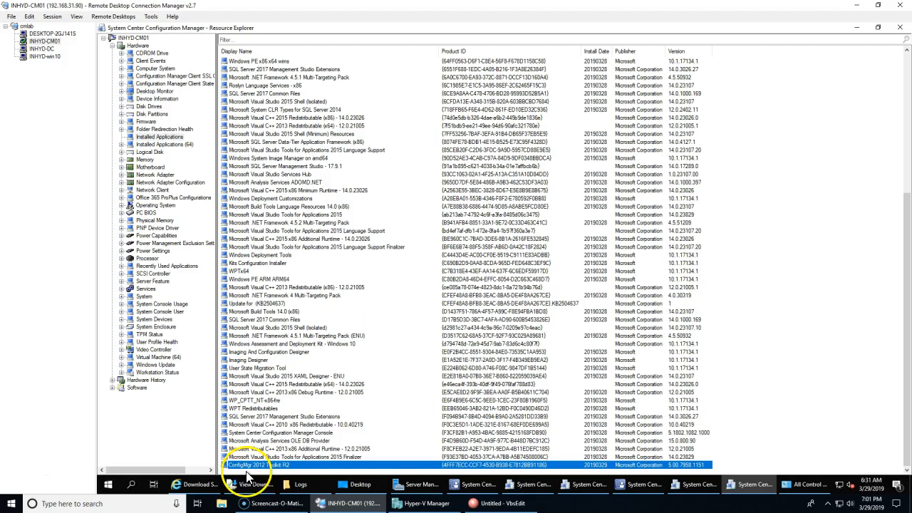
Close Resource Explorer and review the membership rules of the Toolkit Installed Machine - Only Servers device collection.
{"action": "left_click", "coordinate": [904, 28]}
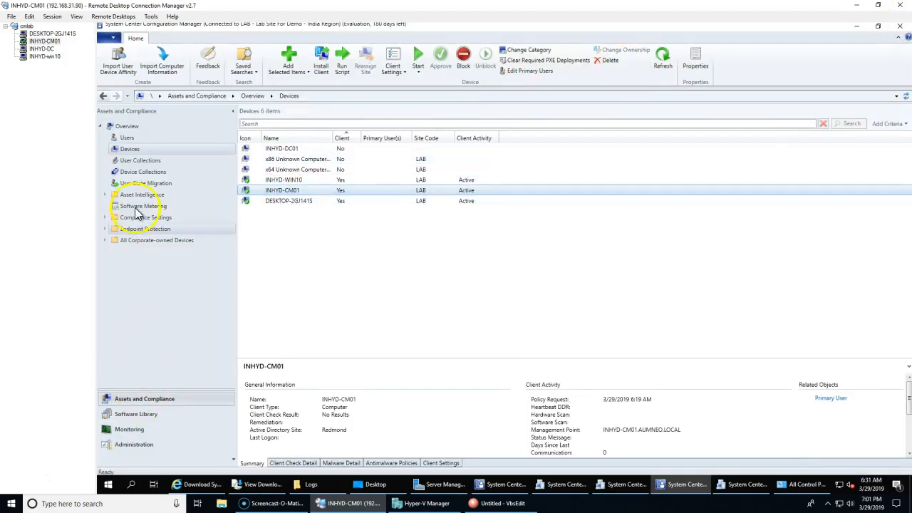
{"action": "left_click", "coordinate": [141, 173]}
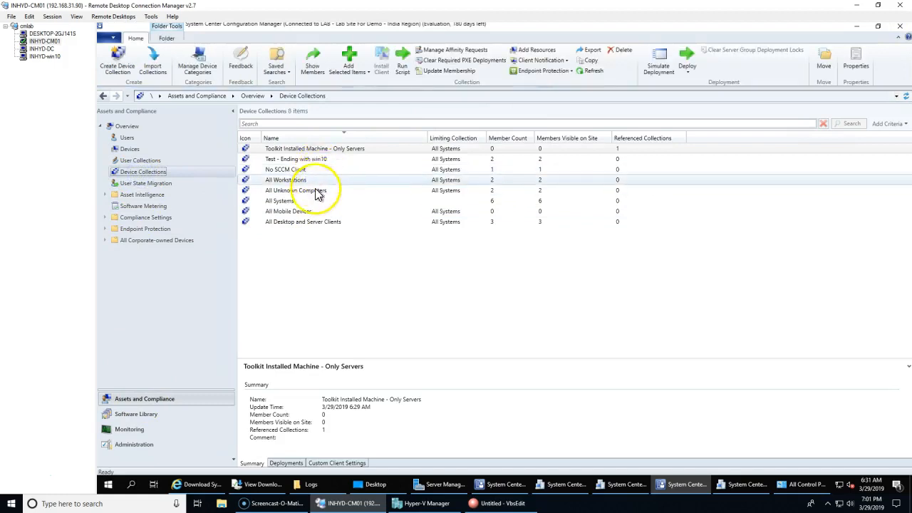
{"action": "left_click", "coordinate": [307, 150]}
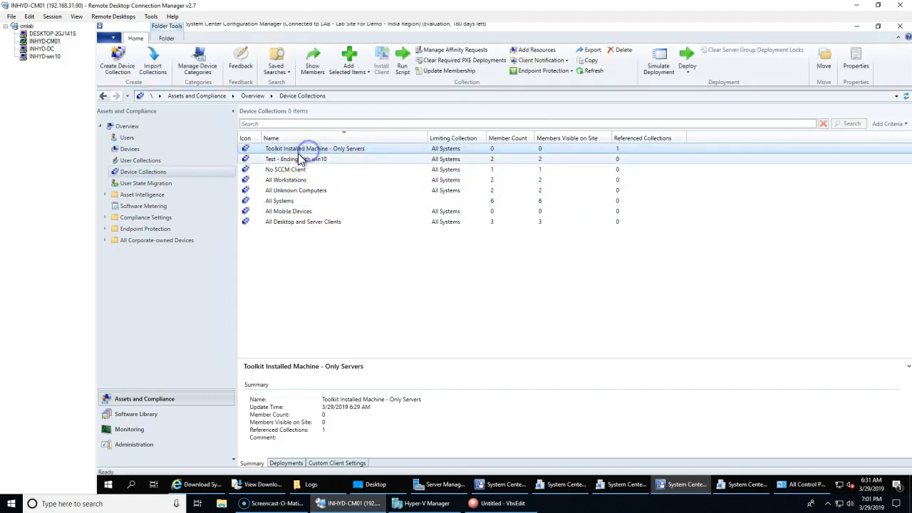
{"action": "right_click", "coordinate": [365, 155]}
{"action": "left_click", "coordinate": [408, 372]}
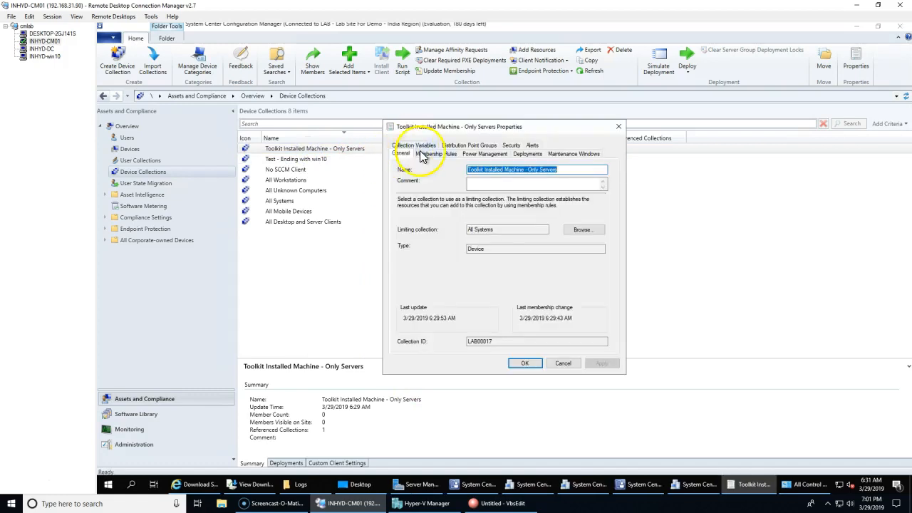
{"action": "left_click", "coordinate": [427, 151]}
{"action": "left_click", "coordinate": [602, 362]}
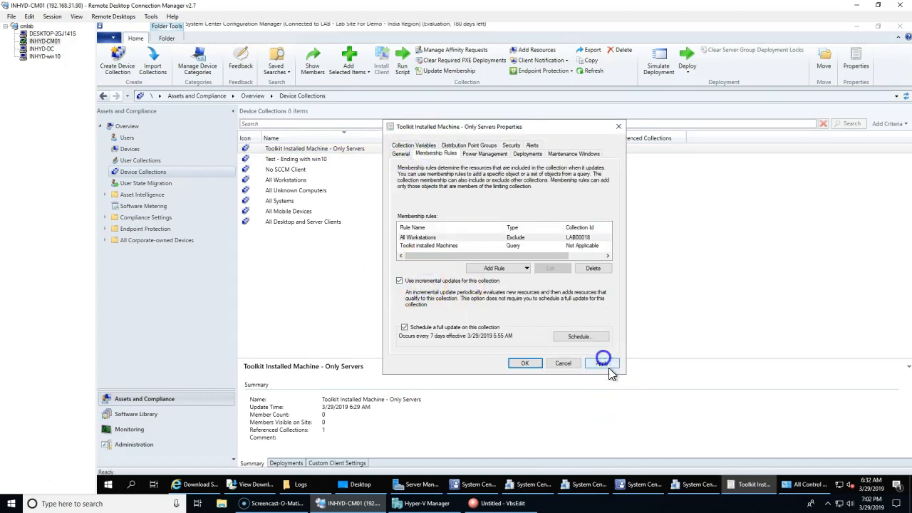
{"action": "left_click", "coordinate": [524, 362]}
Update the membership of the Toolkit Installed Machine - Only Servers collection and refresh the collection.
{"action": "right_click", "coordinate": [326, 149]}
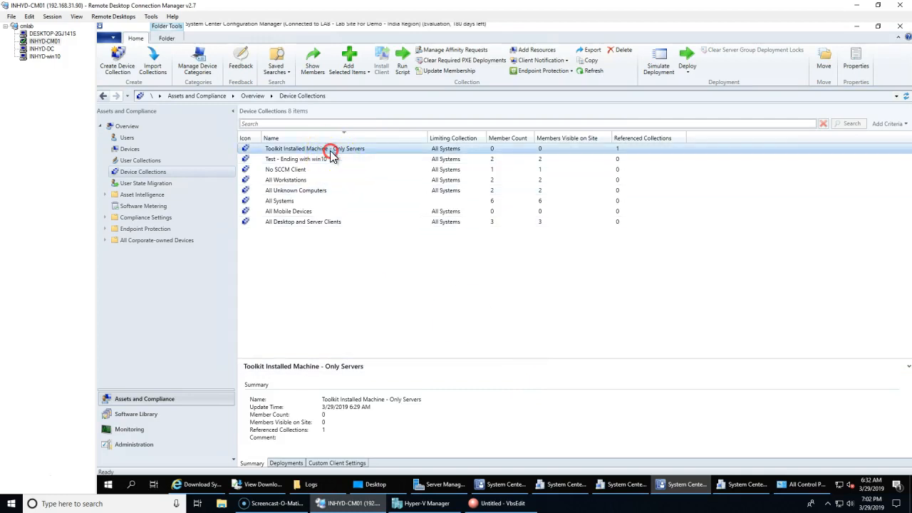
{"action": "left_click", "coordinate": [387, 227]}
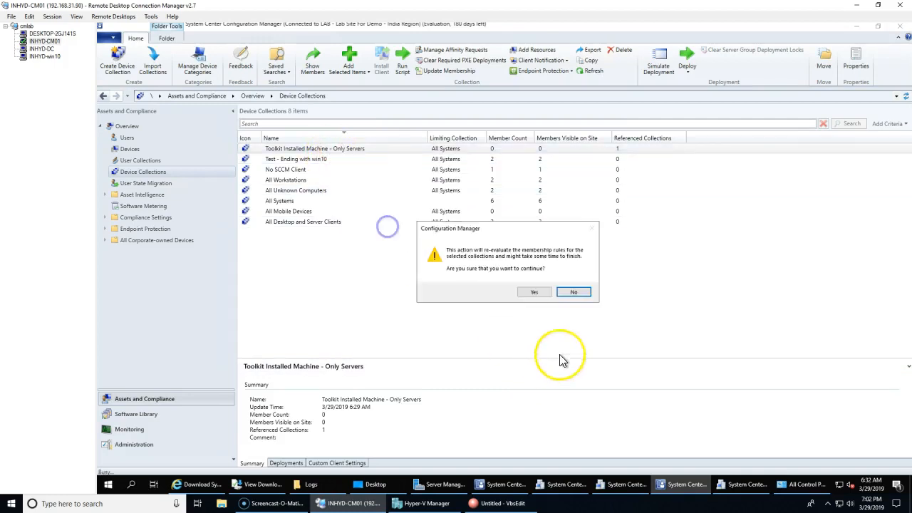
{"action": "left_click", "coordinate": [532, 292]}
{"action": "left_click", "coordinate": [349, 153]}
{"action": "right_click", "coordinate": [349, 156]}
{"action": "left_click", "coordinate": [347, 149]}
{"action": "right_click", "coordinate": [346, 150]}
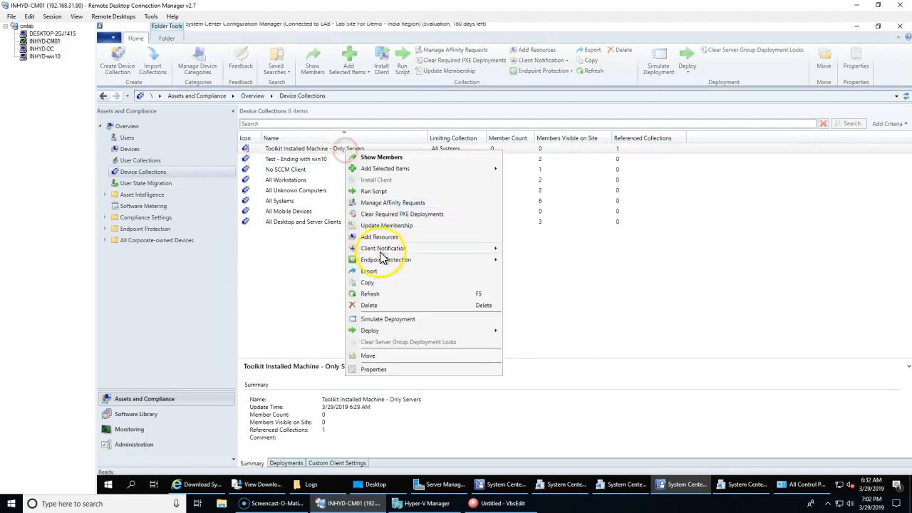
{"action": "left_click", "coordinate": [382, 294]}
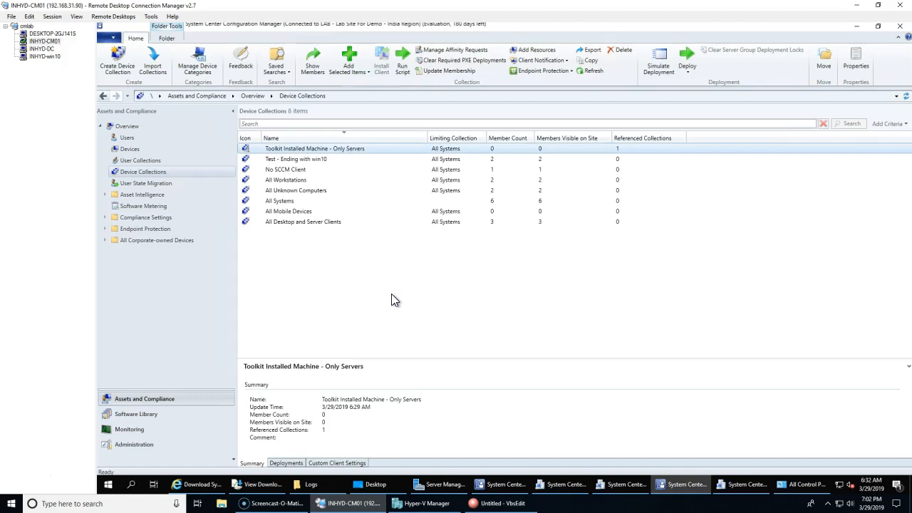
{"action": "right_click", "coordinate": [335, 149]}
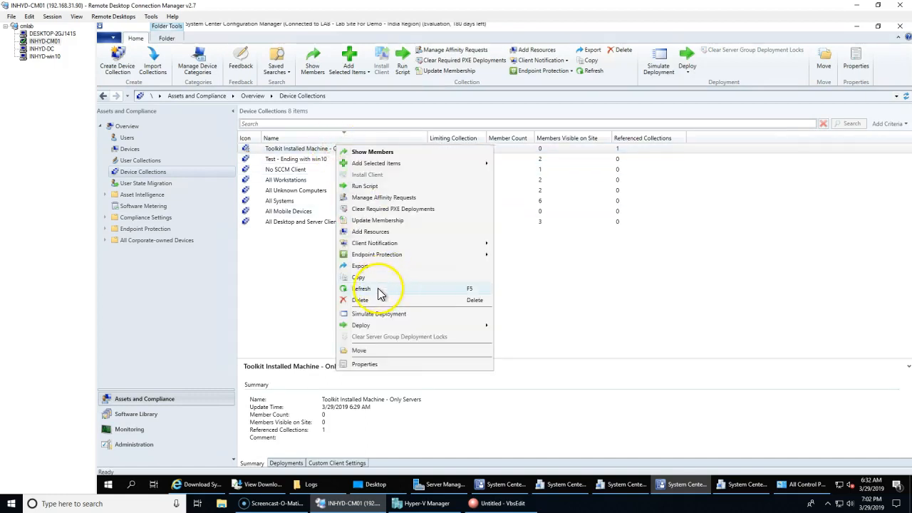
{"action": "left_click", "coordinate": [376, 290]}
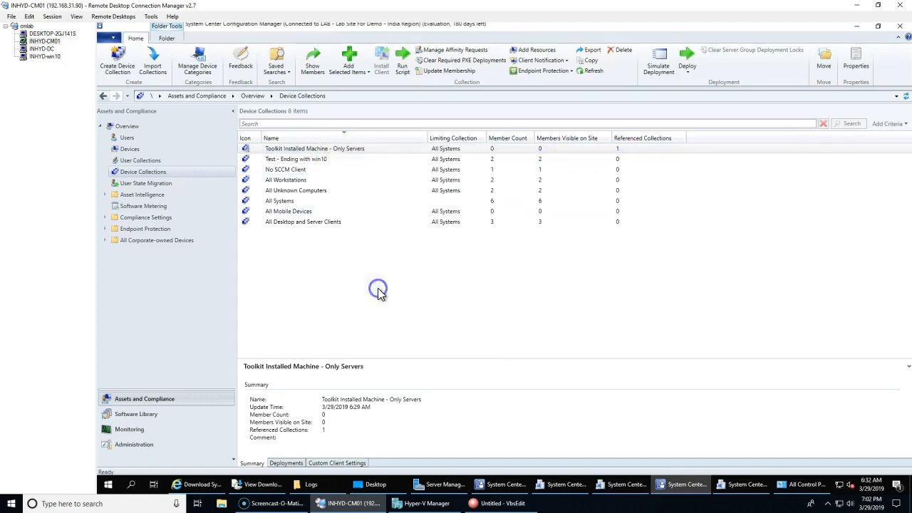
Show the members of the Toolkit Installed Machine - Only Servers collection and return to the device collections list.
{"action": "double_click", "coordinate": [317, 148]}
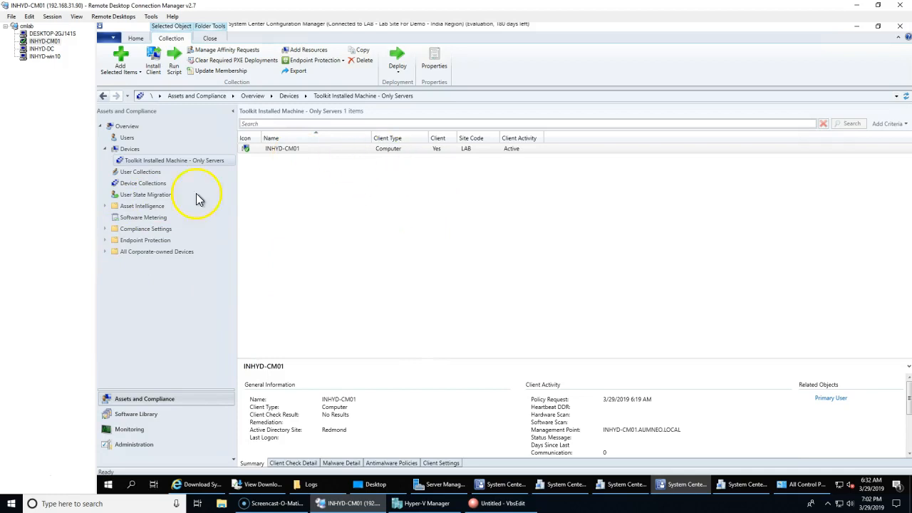
{"action": "left_click", "coordinate": [450, 255]}
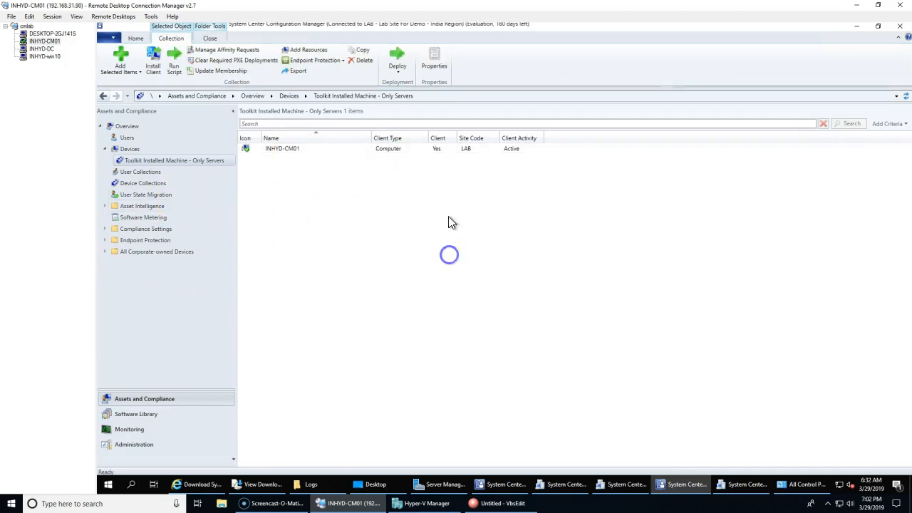
{"action": "left_click", "coordinate": [137, 184]}
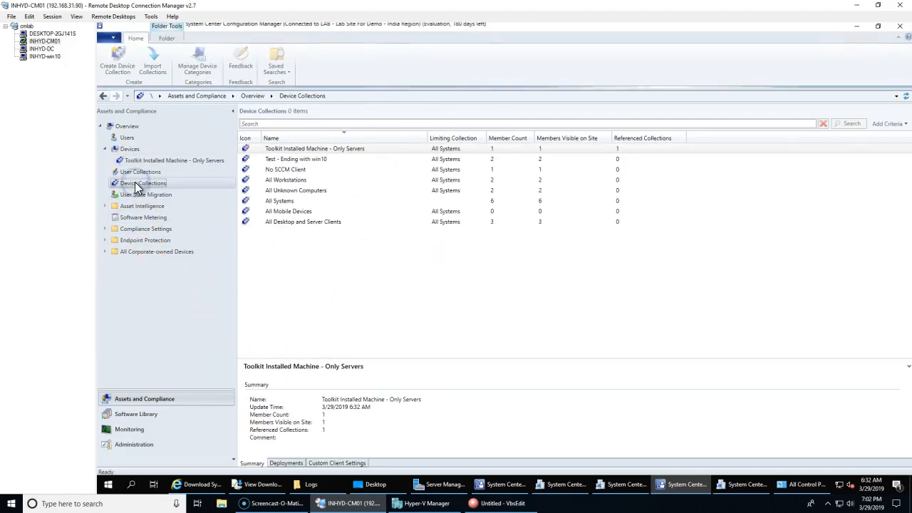
{"action": "right_click", "coordinate": [140, 187]}
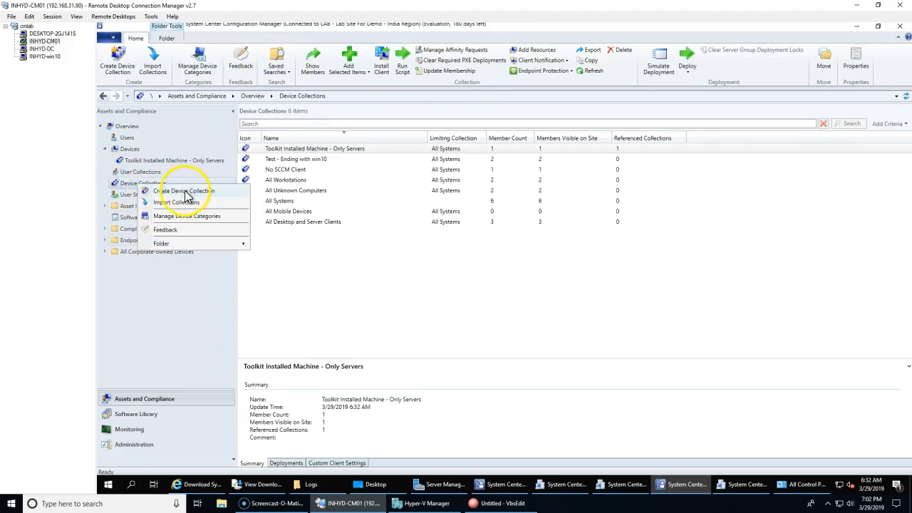
{"action": "left_click", "coordinate": [184, 193]}
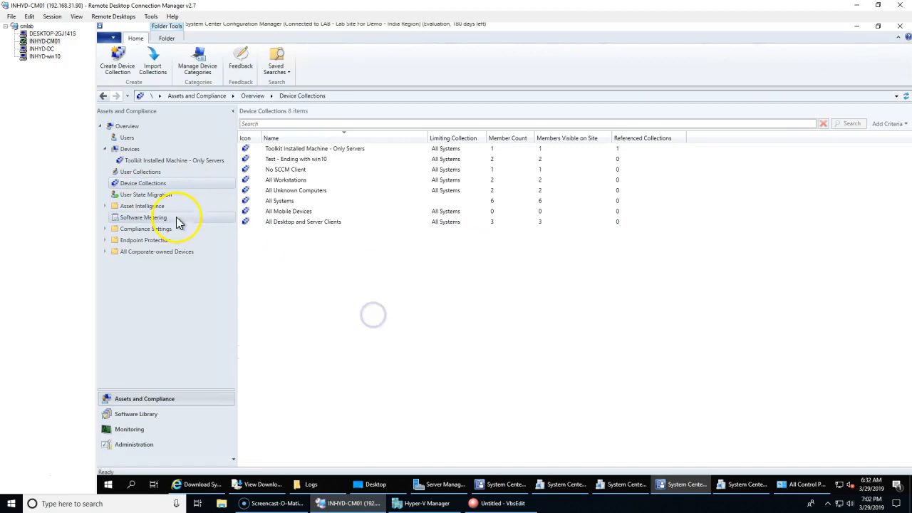
{"action": "left_click", "coordinate": [134, 173]}
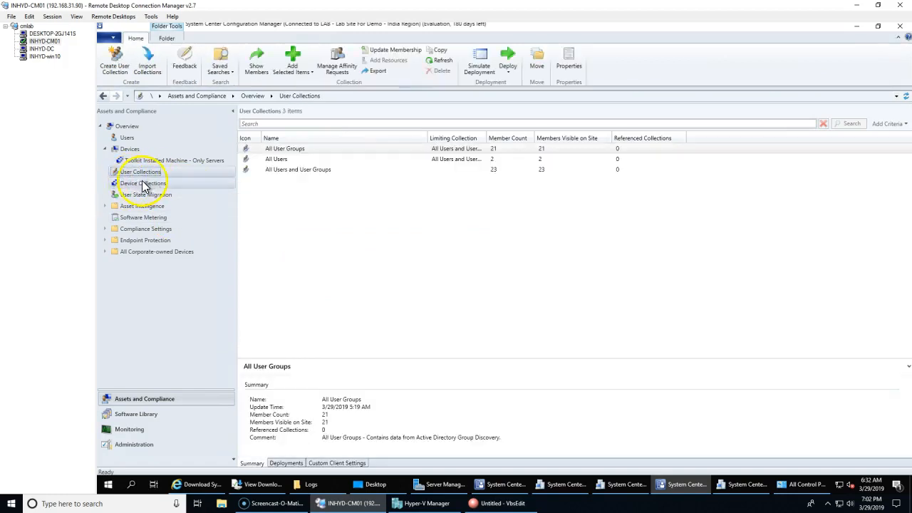
{"action": "left_click", "coordinate": [142, 183]}
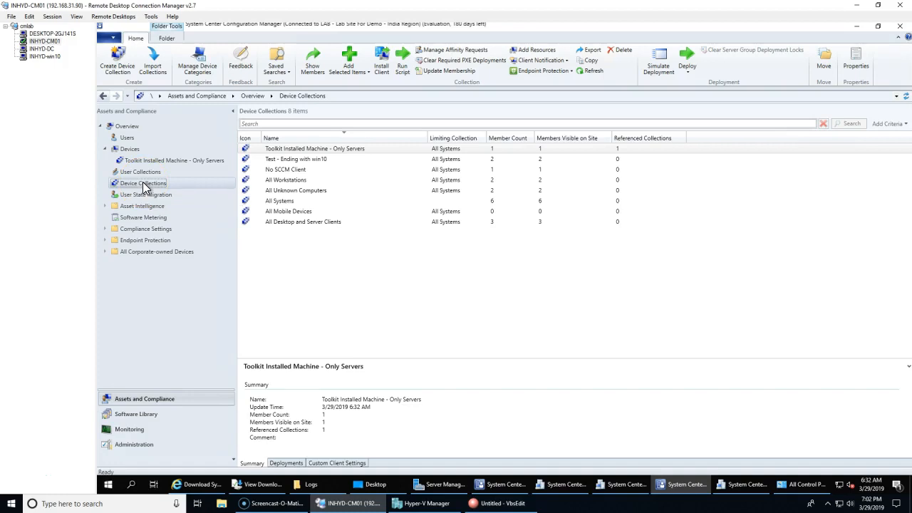
Examine the Hardware, Hardware History and Software categories in the Resource Explorer window of DESKTOP-2GJ141S.
{"action": "left_click", "coordinate": [570, 486]}
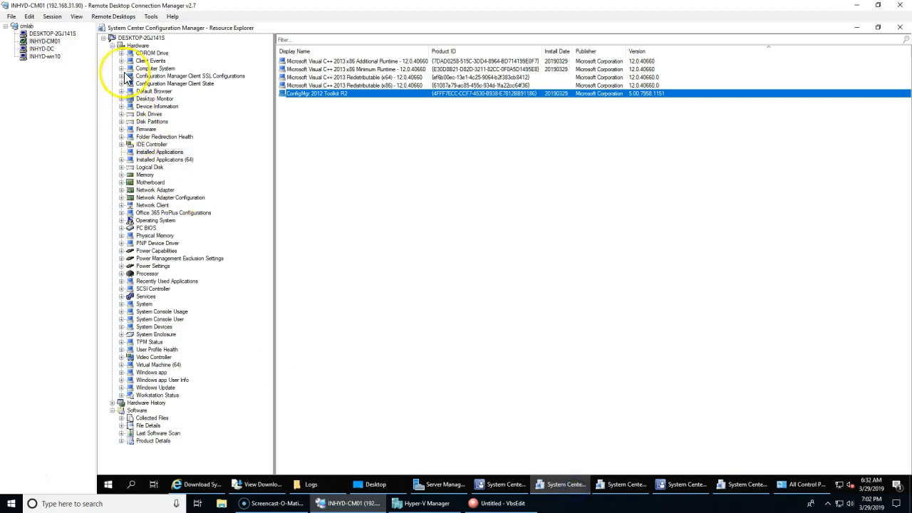
{"action": "left_click", "coordinate": [112, 46]}
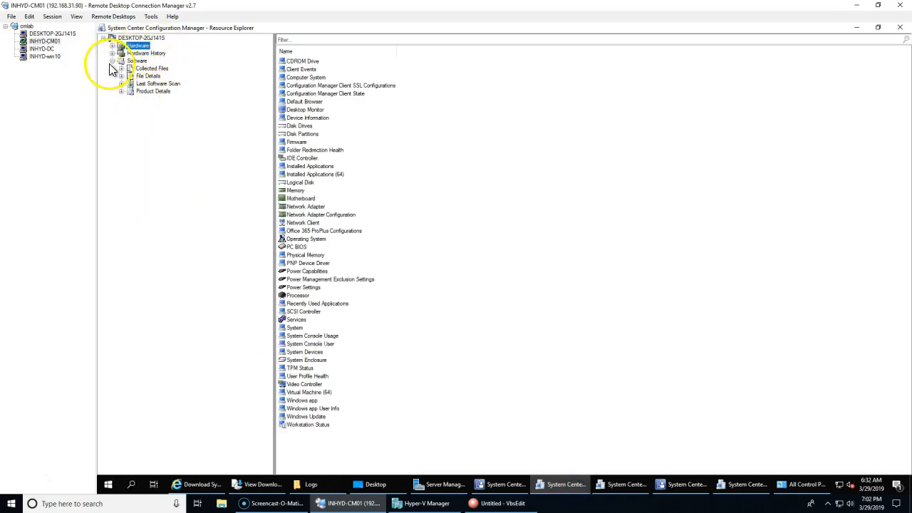
{"action": "left_click", "coordinate": [111, 61]}
{"action": "left_click", "coordinate": [141, 62]}
{"action": "left_click", "coordinate": [139, 46]}
{"action": "double_click", "coordinate": [137, 61]}
{"action": "left_click", "coordinate": [112, 61]}
{"action": "left_click", "coordinate": [112, 53]}
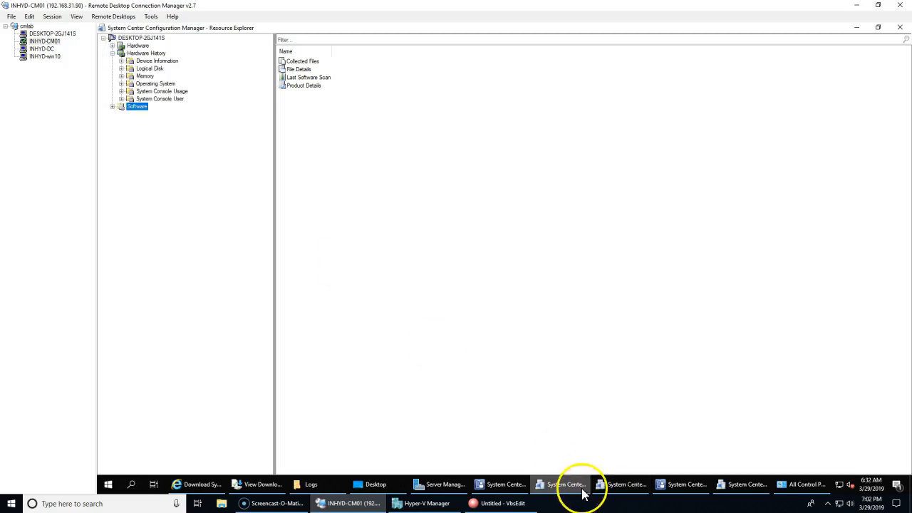
Switch back to the Configuration Manager console and show the Queries list in the Monitoring workspace.
{"action": "left_click", "coordinate": [505, 485]}
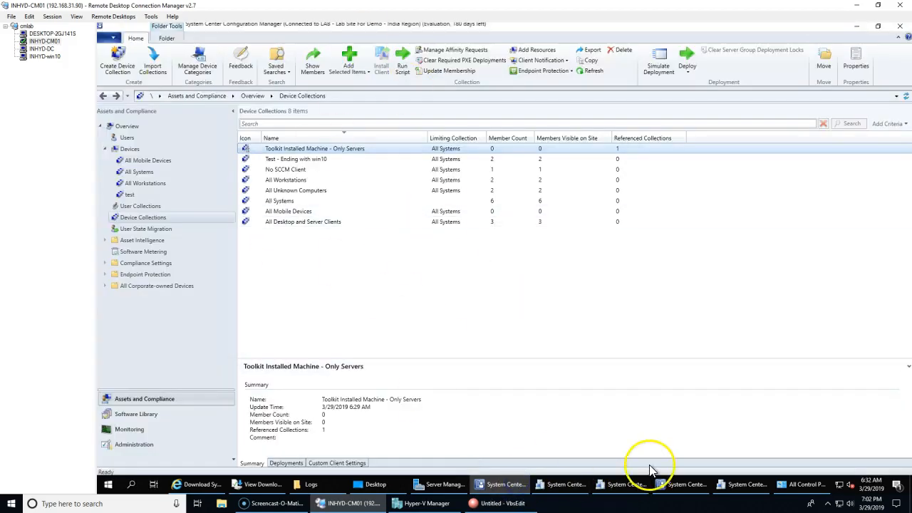
{"action": "left_click", "coordinate": [742, 486]}
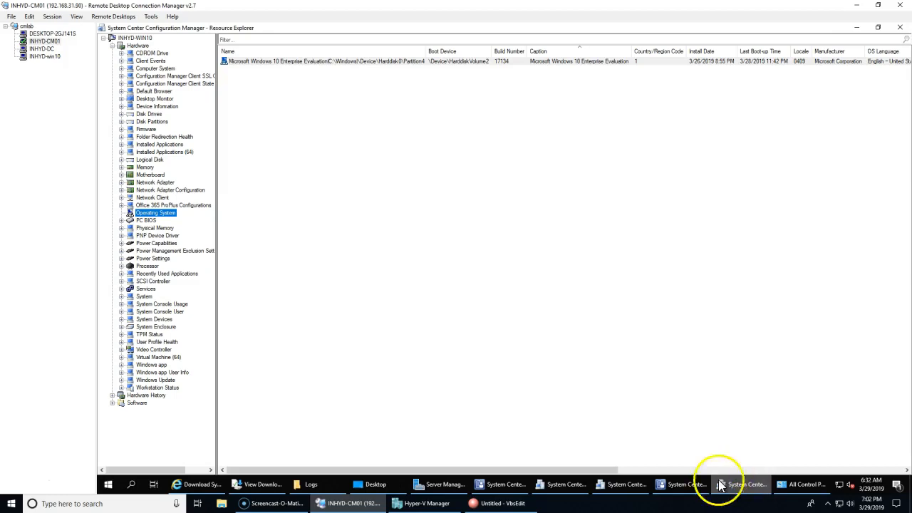
{"action": "left_click", "coordinate": [748, 487]}
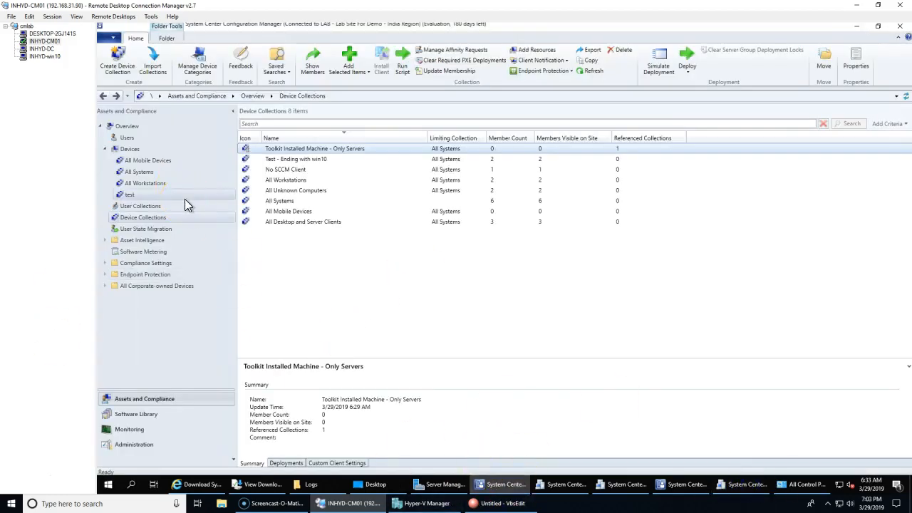
{"action": "left_click", "coordinate": [275, 150]}
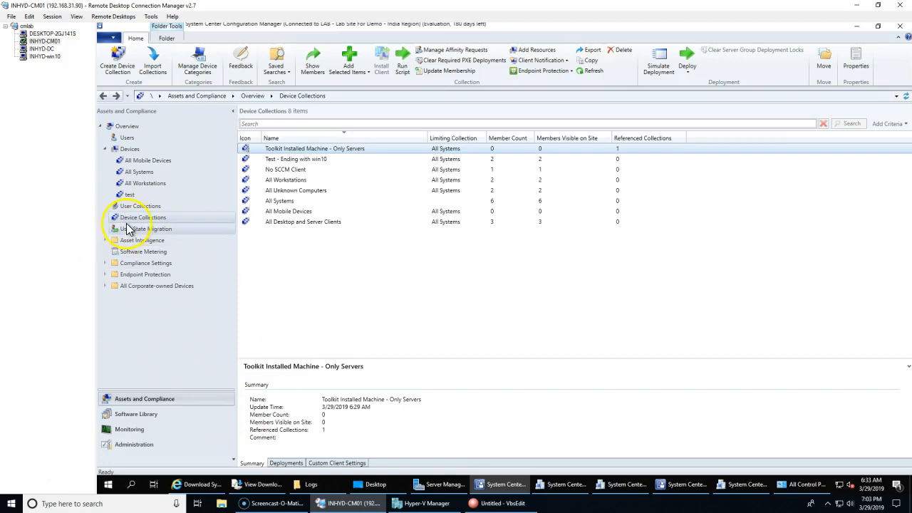
{"action": "left_click", "coordinate": [132, 430]}
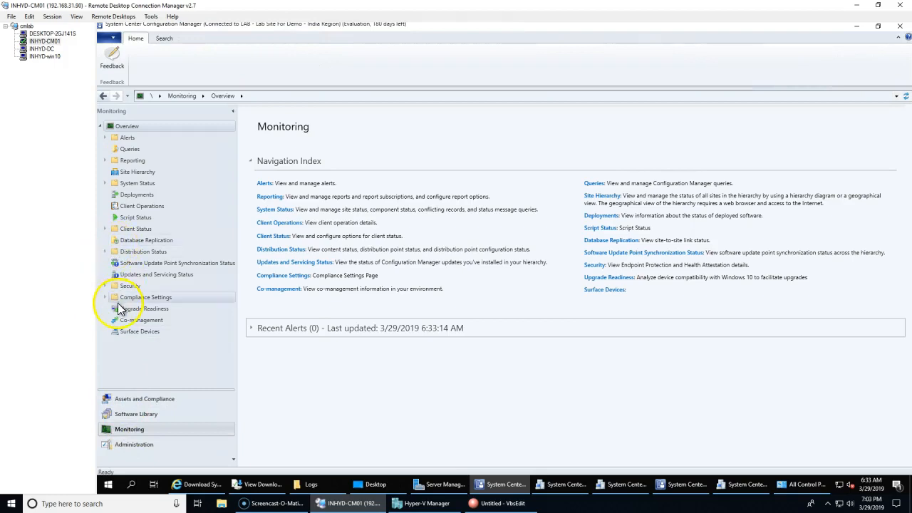
{"action": "left_click", "coordinate": [120, 149]}
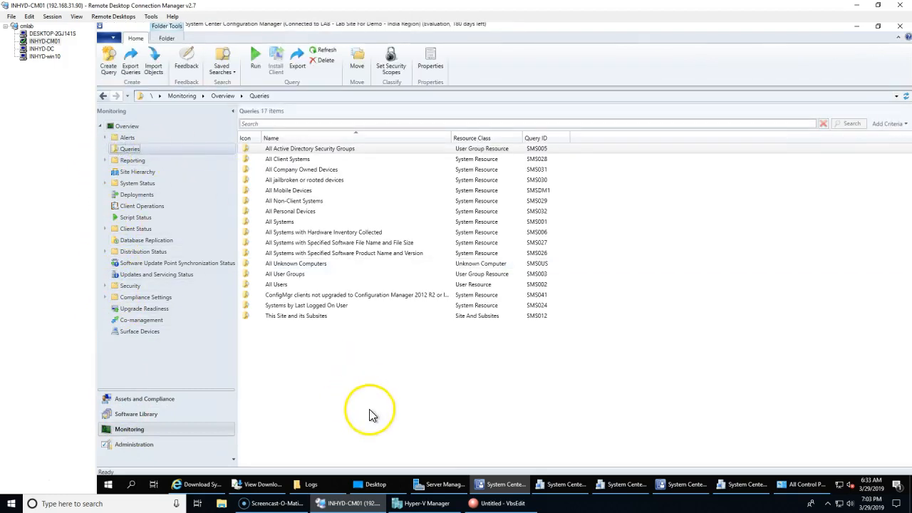
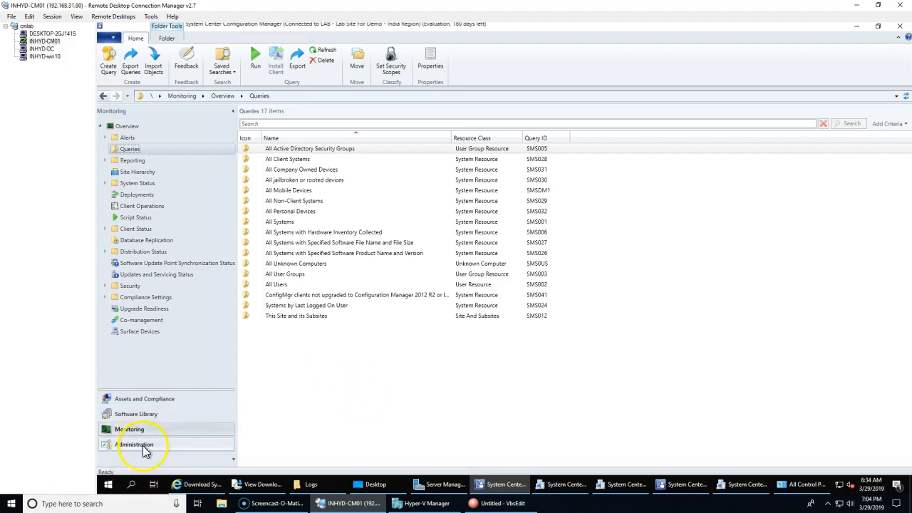
Start a new query named test and open its query statement for editing.
{"action": "right_click", "coordinate": [129, 149]}
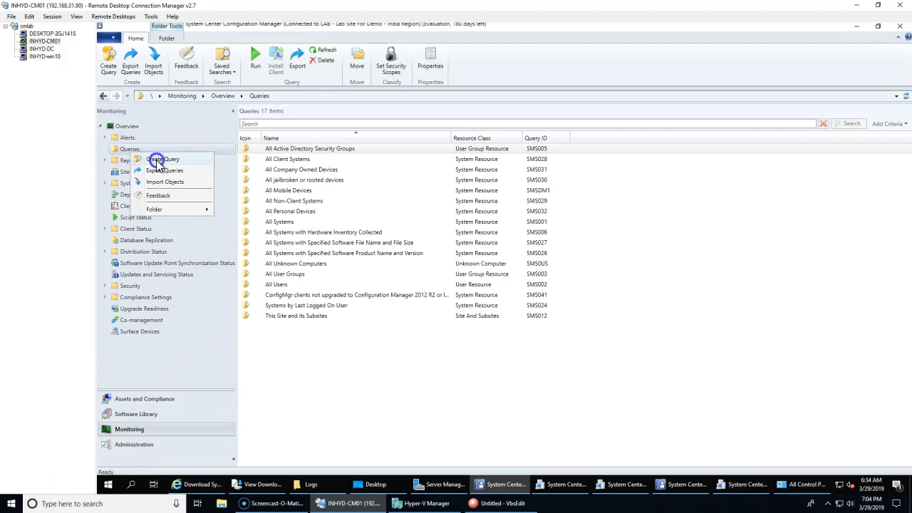
{"action": "left_click", "coordinate": [156, 158]}
{"action": "type", "text": "test"}
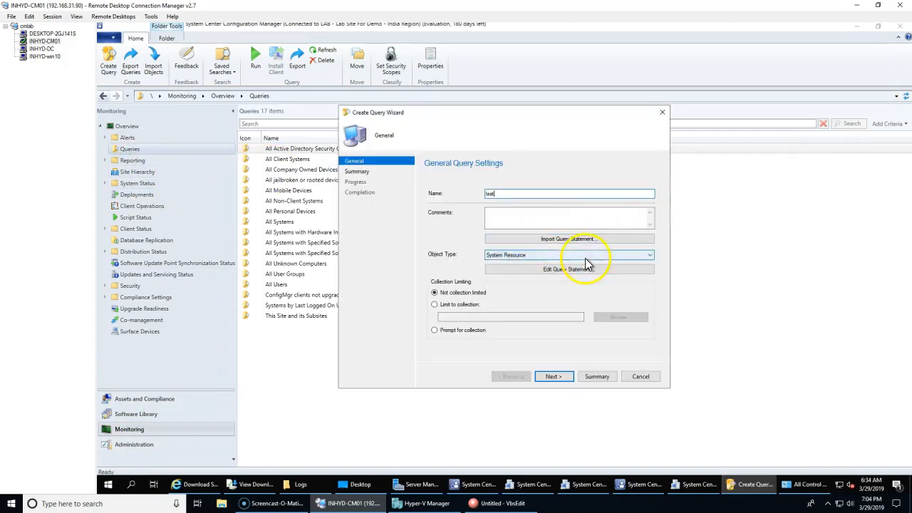
{"action": "left_click", "coordinate": [577, 270]}
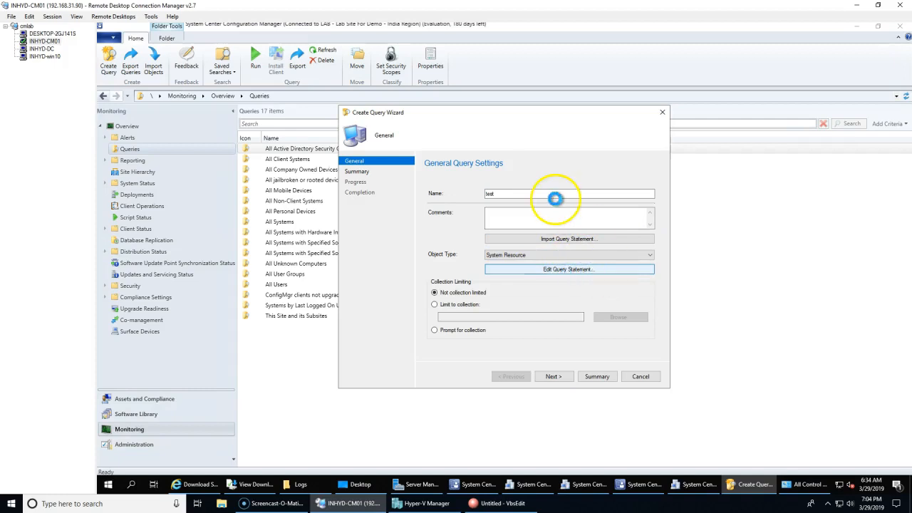
Add a new criterion to the test query statement and choose Installed Applications as its attribute class.
{"action": "left_click", "coordinate": [447, 162]}
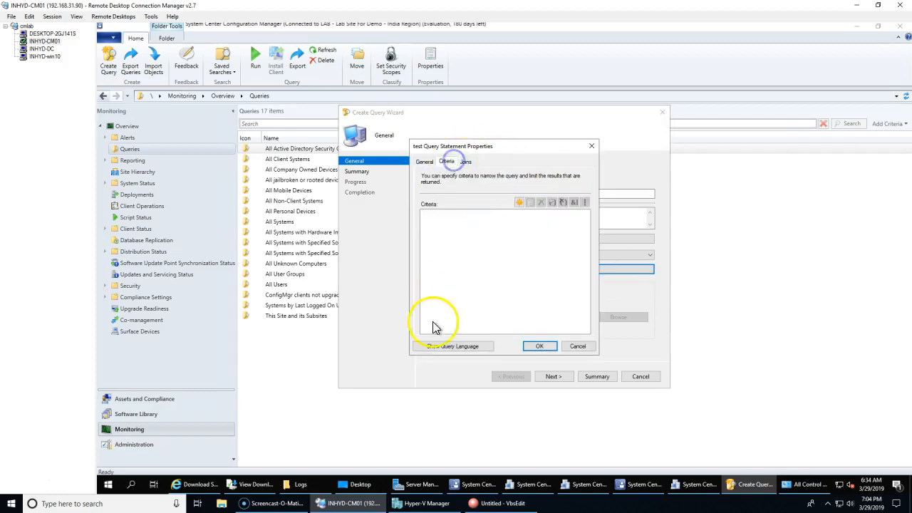
{"action": "left_click", "coordinate": [519, 203]}
{"action": "left_click", "coordinate": [566, 236]}
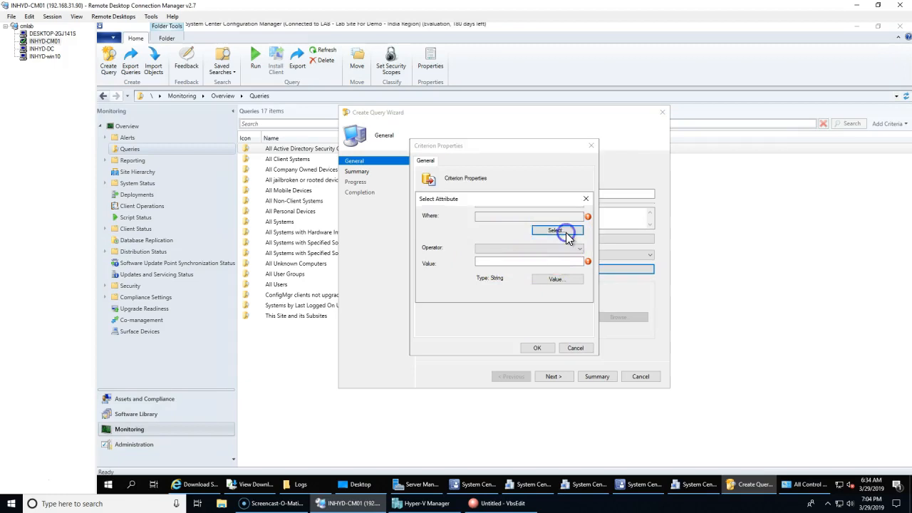
{"action": "left_click", "coordinate": [553, 225]}
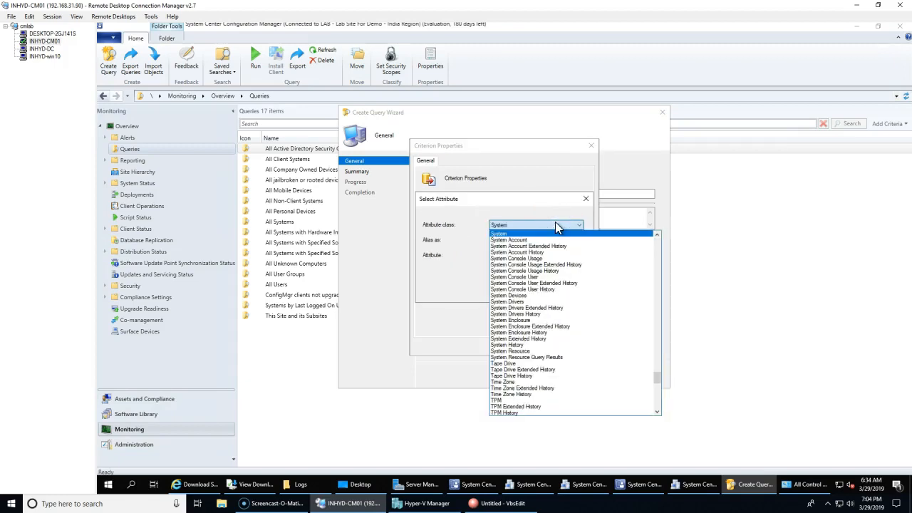
{"action": "left_click", "coordinate": [555, 223]}
{"action": "scroll", "coordinate": [556, 223], "scroll_direction": "down", "scroll_amount": 1}
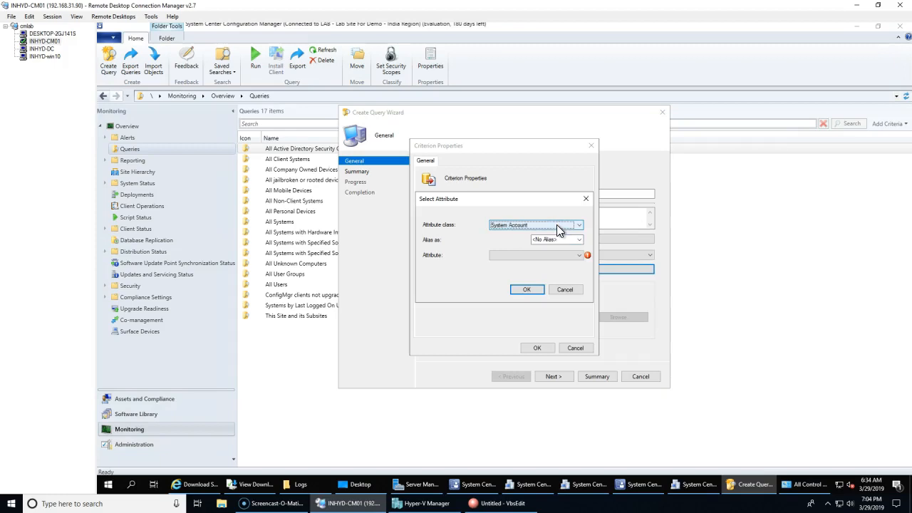
{"action": "scroll", "coordinate": [557, 228], "scroll_direction": "down", "scroll_amount": 3}
{"action": "left_click", "coordinate": [558, 228]}
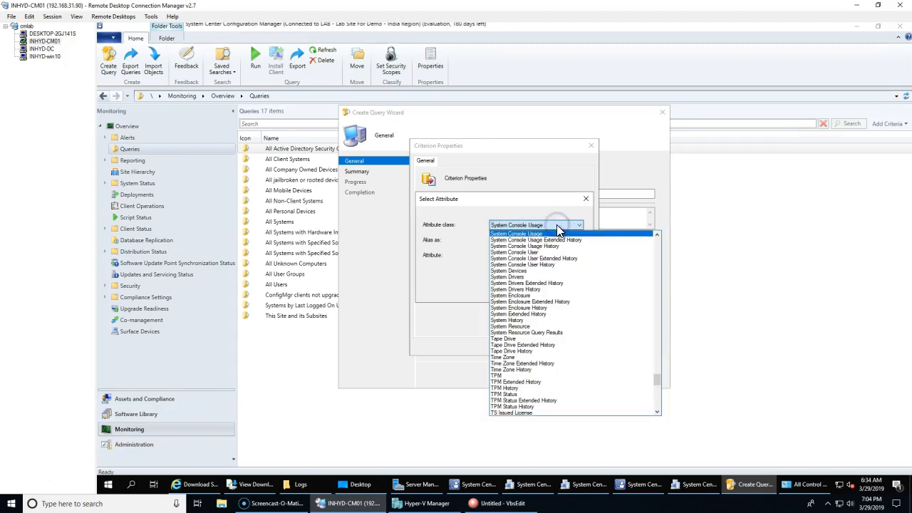
{"action": "type", "text": "in"}
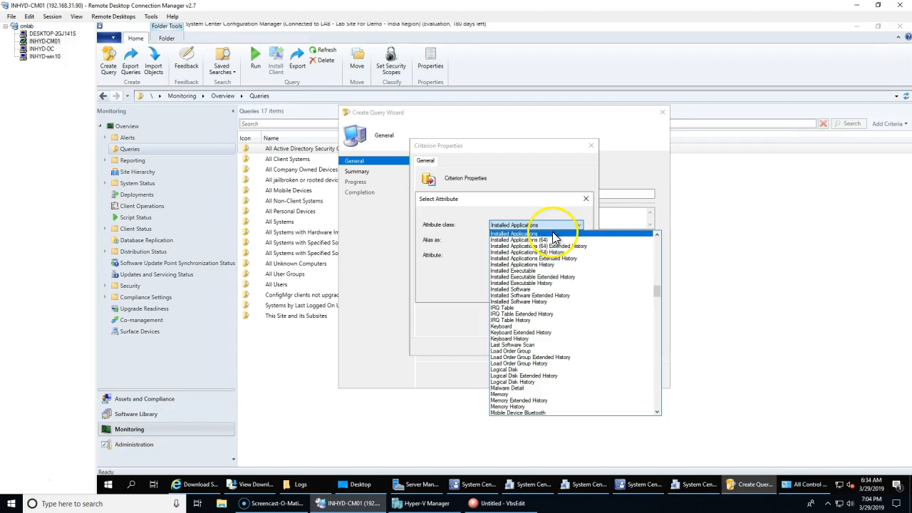
{"action": "left_click", "coordinate": [552, 233]}
Set the criterion's attribute to Display Name with the value ConfigMgr 2012 Toolkit R2, and accept the query statement.
{"action": "left_click", "coordinate": [579, 254]}
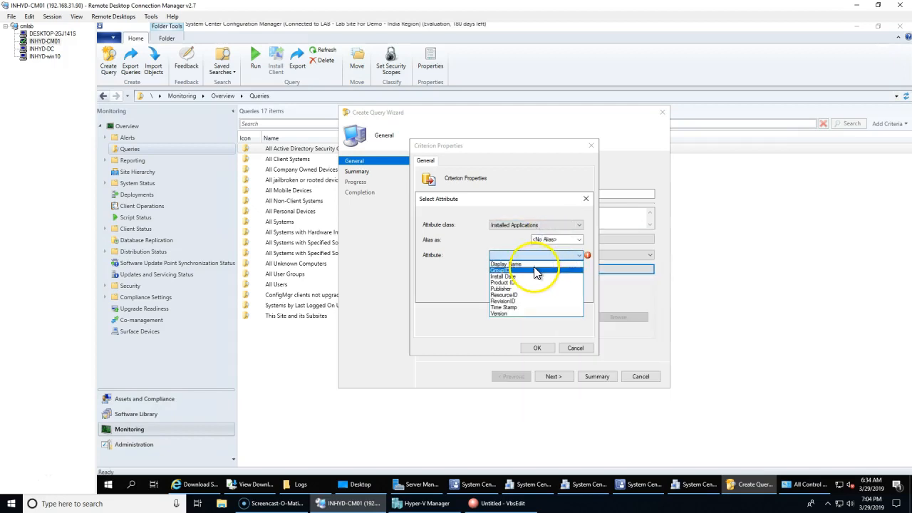
{"action": "left_click", "coordinate": [535, 266]}
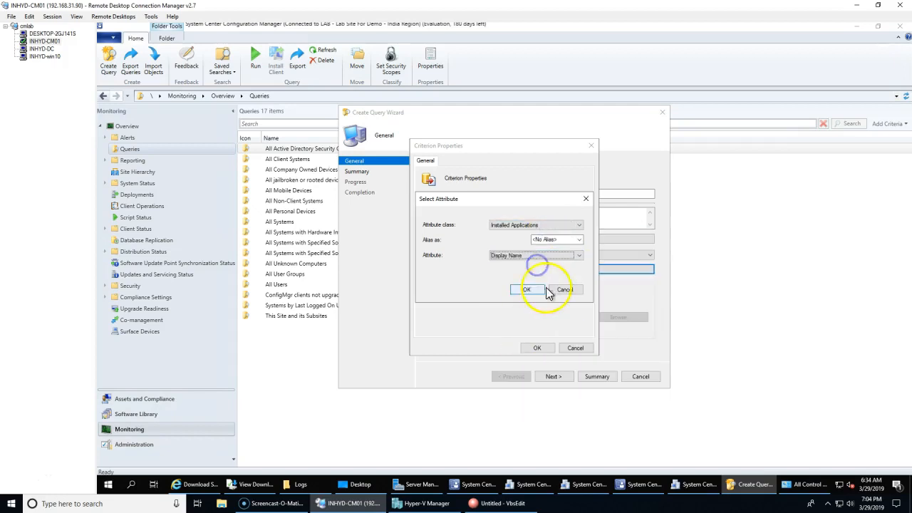
{"action": "left_click", "coordinate": [535, 288]}
{"action": "left_click", "coordinate": [555, 278]}
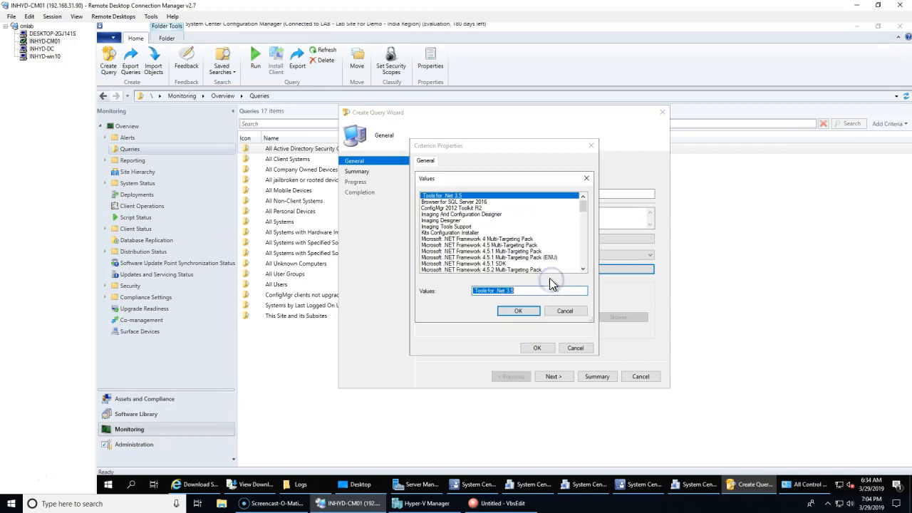
{"action": "left_click", "coordinate": [475, 208]}
{"action": "left_click", "coordinate": [517, 311]}
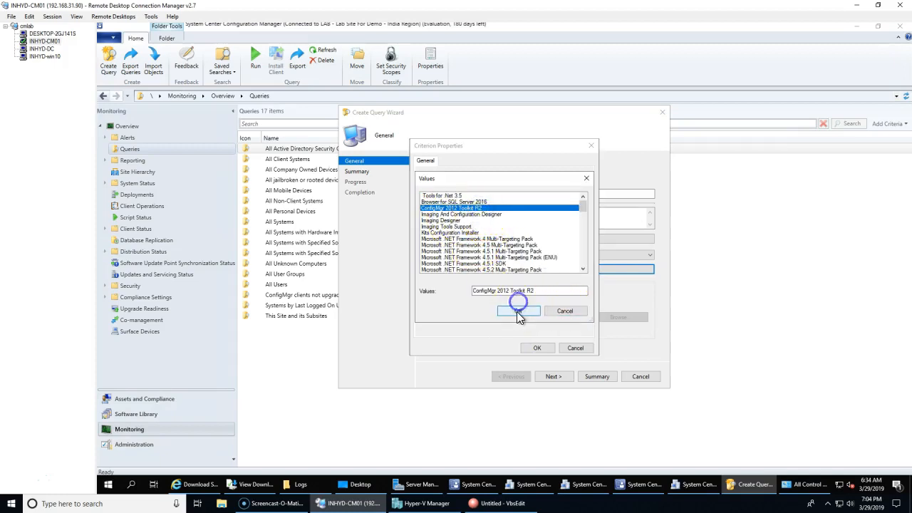
{"action": "left_click", "coordinate": [537, 347]}
{"action": "left_click", "coordinate": [525, 347]}
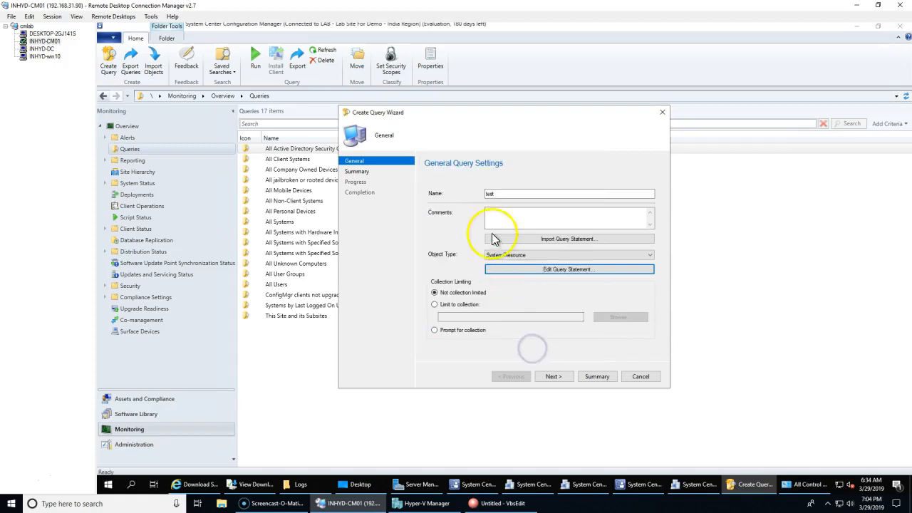
Rename the query as test-installed apps and complete the Create Query Wizard.
{"action": "left_click", "coordinate": [509, 193]}
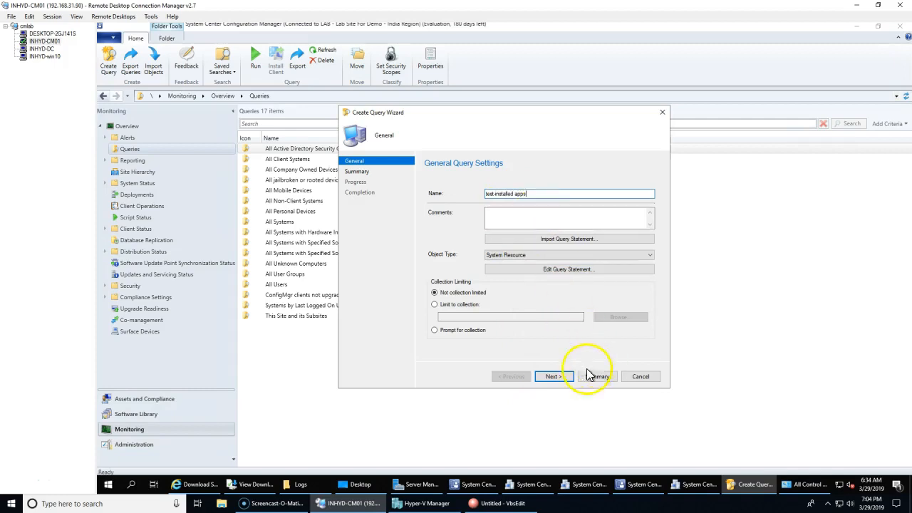
{"action": "left_click", "coordinate": [562, 377]}
{"action": "left_click", "coordinate": [562, 376]}
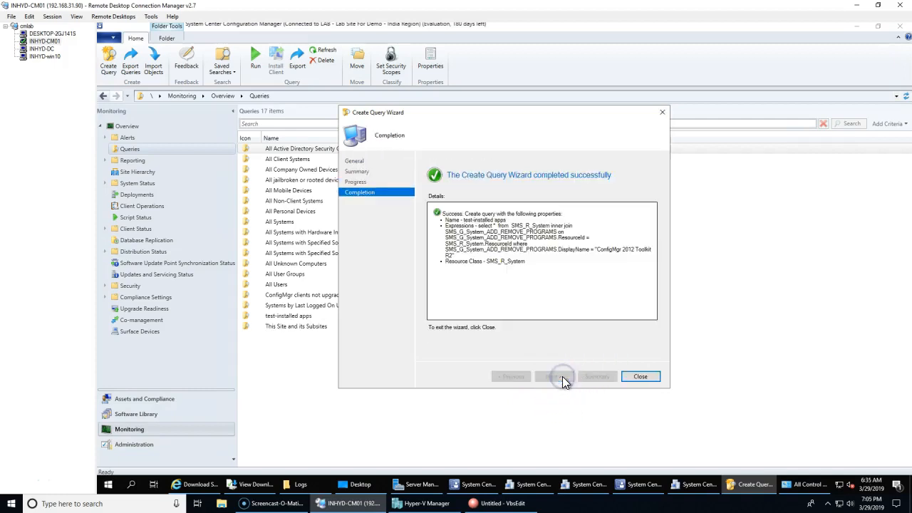
{"action": "left_click", "coordinate": [643, 377]}
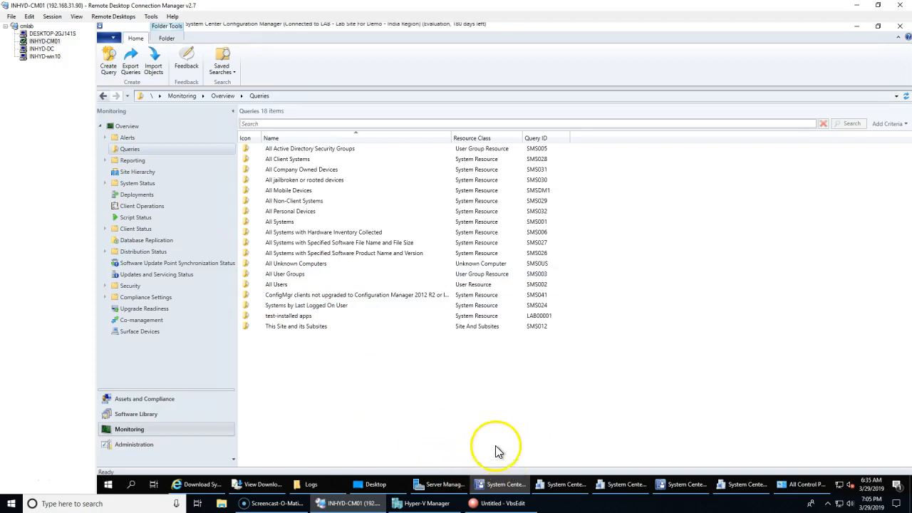
Run the test-installed apps query from the Queries list.
{"action": "left_click", "coordinate": [286, 318]}
{"action": "right_click", "coordinate": [285, 318]}
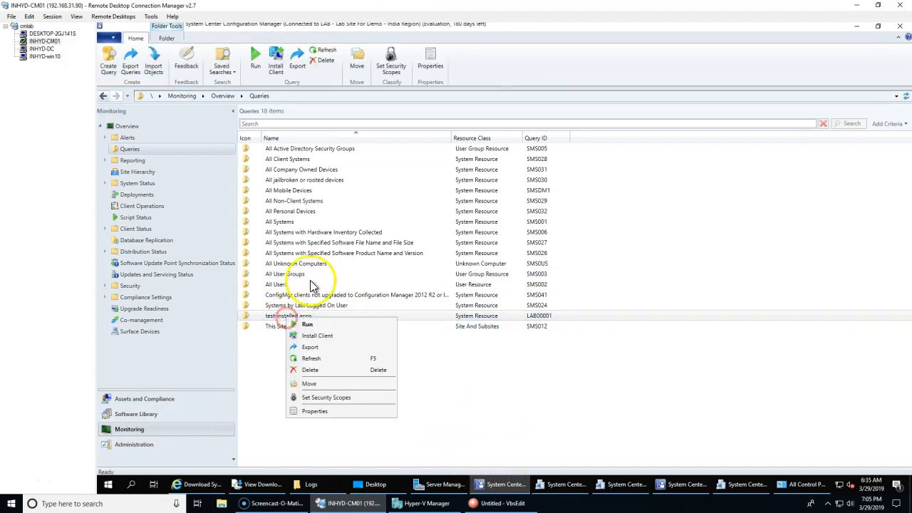
{"action": "left_click", "coordinate": [317, 324]}
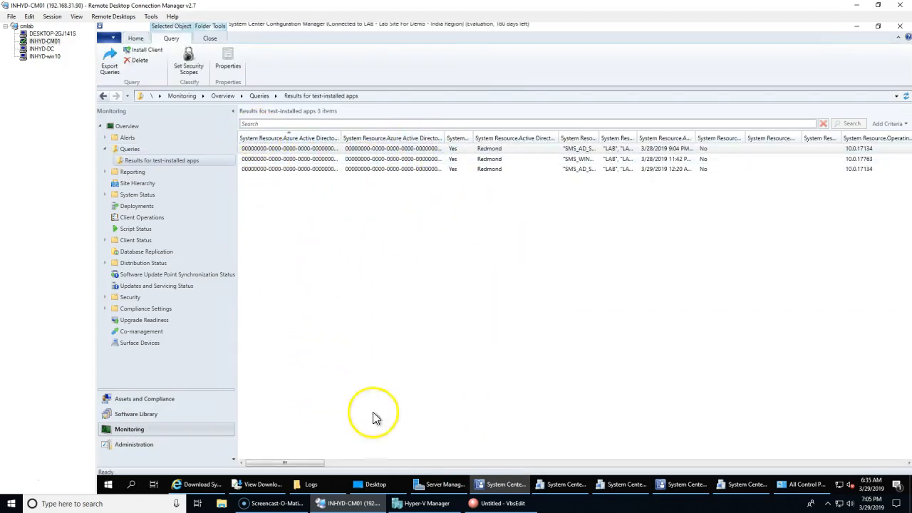
Examine the query result columns for the distinguished names, computer names and operating systems of the returned machines.
{"action": "left_click_drag", "start_coordinate": [295, 464], "coordinate": [397, 420]}
{"action": "double_click", "coordinate": [539, 138]}
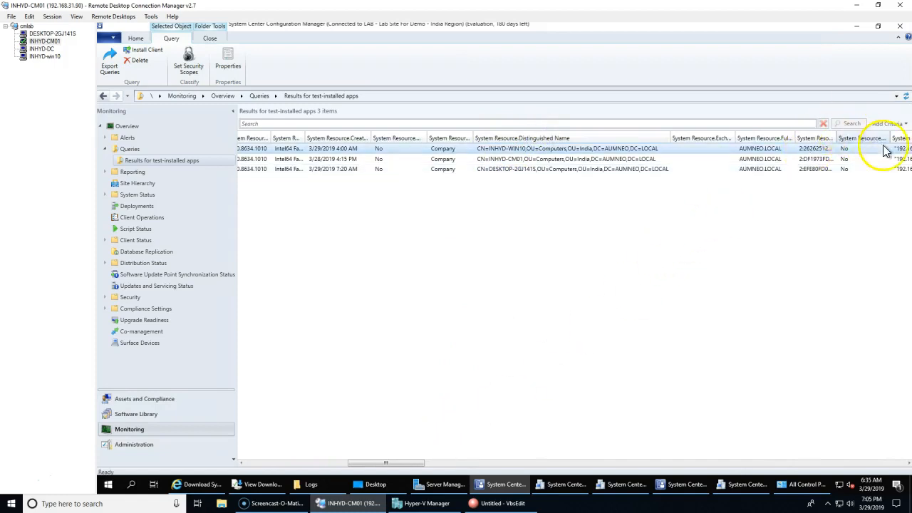
{"action": "left_click_drag", "start_coordinate": [373, 463], "coordinate": [277, 474]}
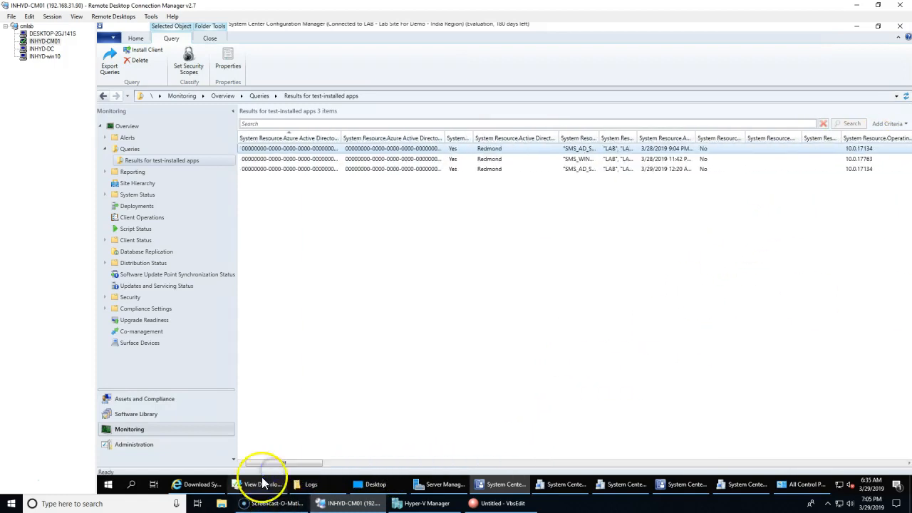
{"action": "left_click_drag", "start_coordinate": [315, 463], "coordinate": [384, 470]}
{"action": "left_click", "coordinate": [447, 464]}
{"action": "left_click_drag", "start_coordinate": [444, 468], "coordinate": [445, 467]}
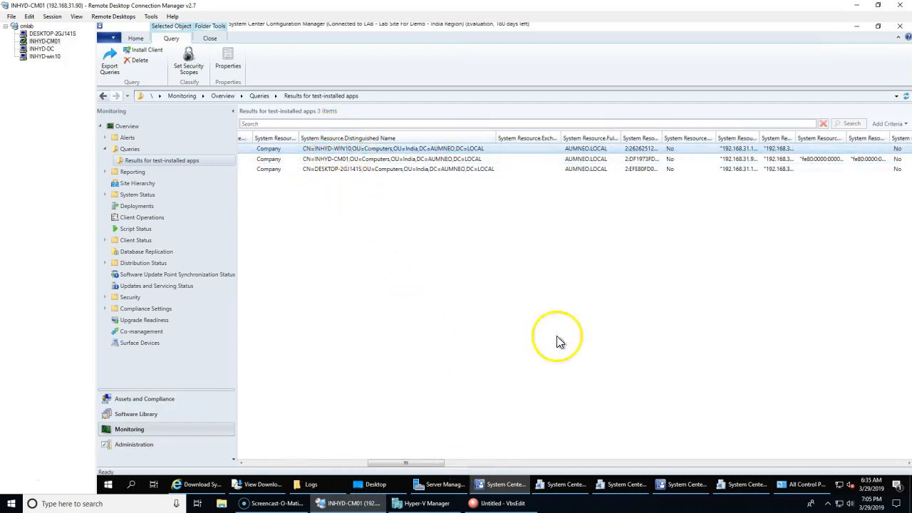
{"action": "left_click", "coordinate": [691, 464]}
{"action": "left_click", "coordinate": [690, 464]}
{"action": "left_click_drag", "start_coordinate": [702, 138], "coordinate": [732, 140]}
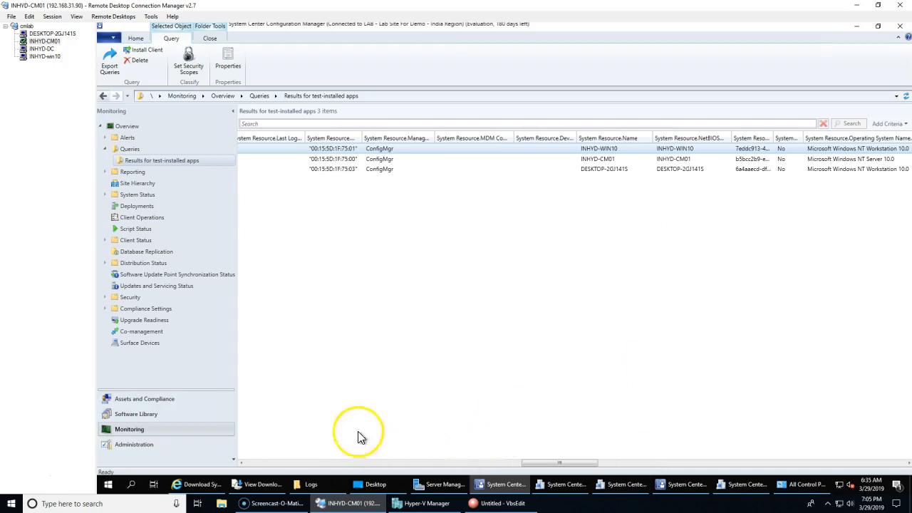
Start a new device collection named WQL - Import in Assets and Compliance, with All Systems as the limiting collection.
{"action": "left_click", "coordinate": [173, 412]}
{"action": "left_click", "coordinate": [173, 400]}
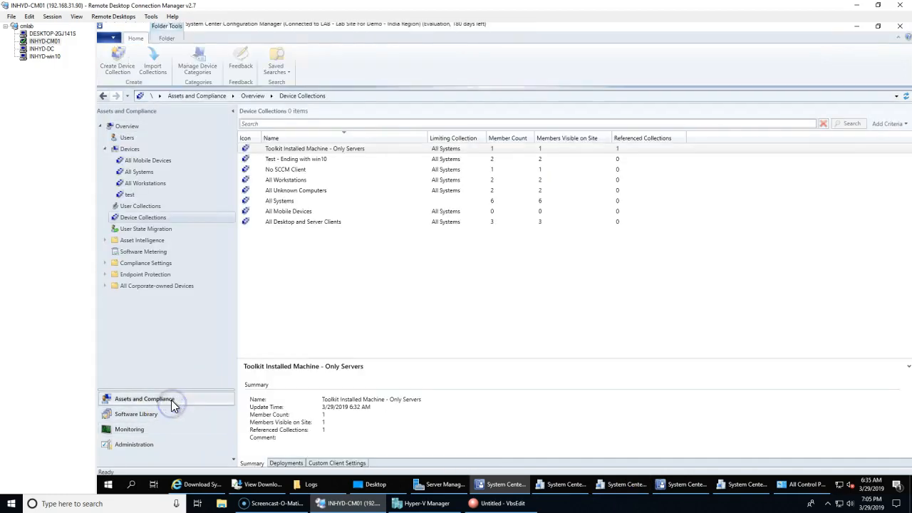
{"action": "right_click", "coordinate": [139, 223]}
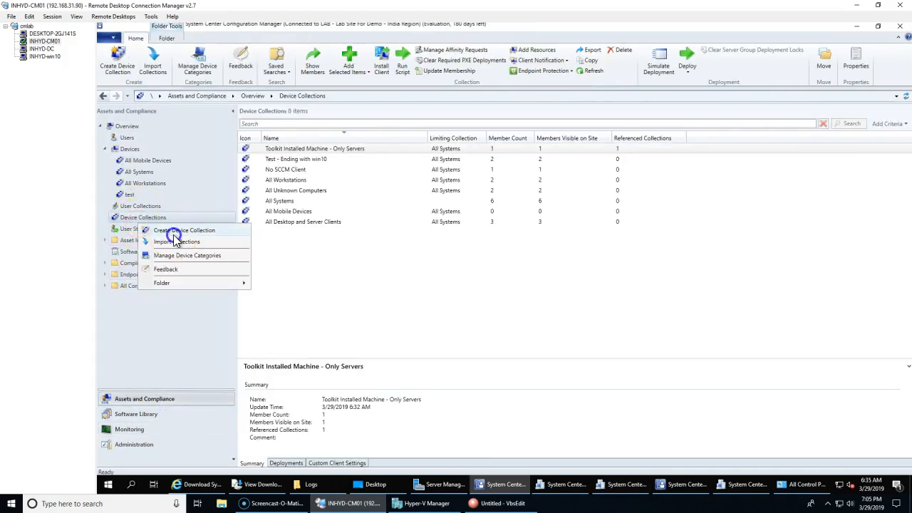
{"action": "left_click", "coordinate": [174, 232]}
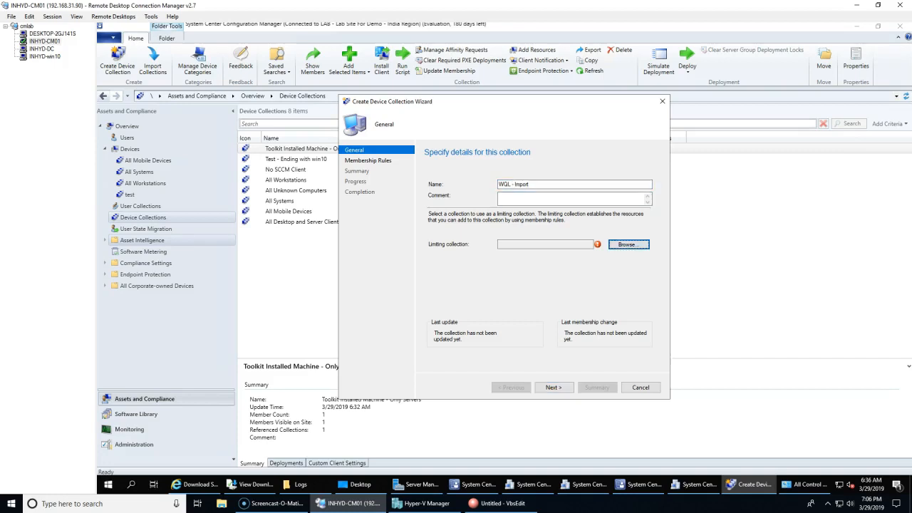
{"action": "left_click", "coordinate": [628, 244]}
{"action": "left_click", "coordinate": [471, 204]}
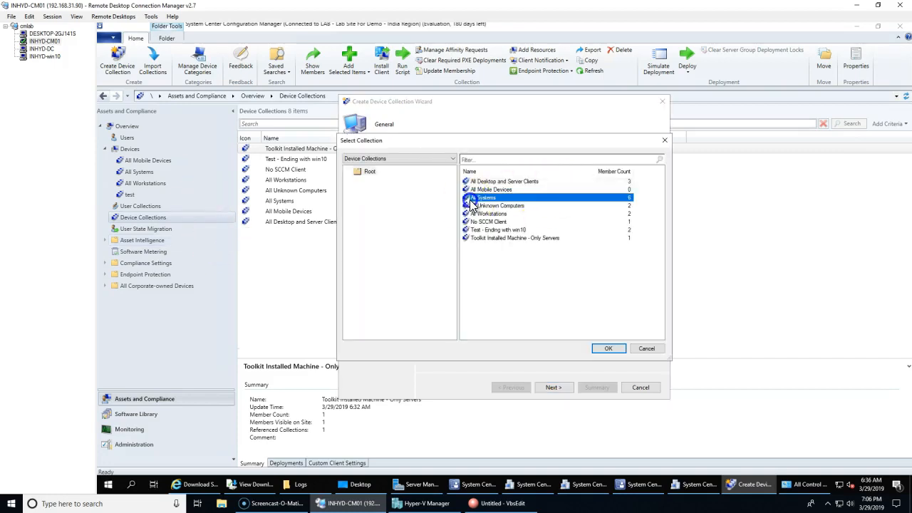
{"action": "double_click", "coordinate": [471, 205]}
{"action": "left_click", "coordinate": [553, 387]}
Add a query membership rule named test that imports its statement from the test-installed apps query.
{"action": "left_click", "coordinate": [568, 284]}
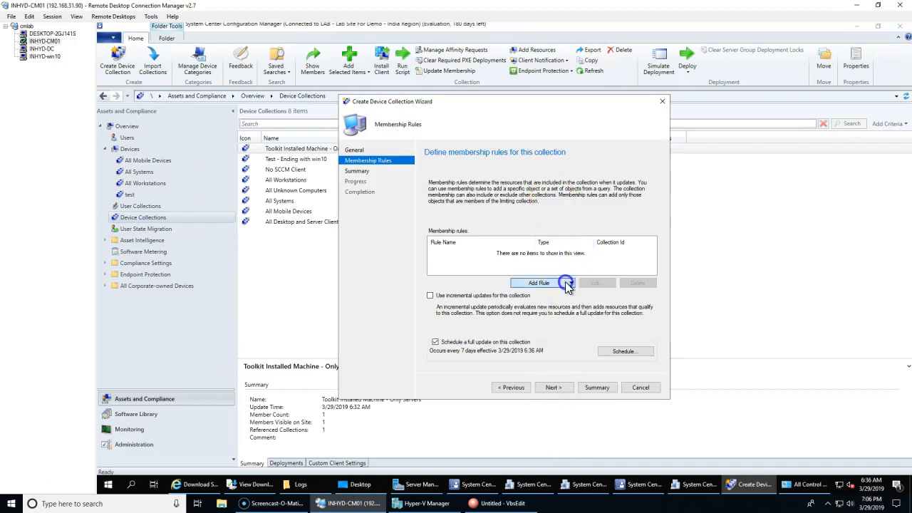
{"action": "left_click", "coordinate": [570, 308]}
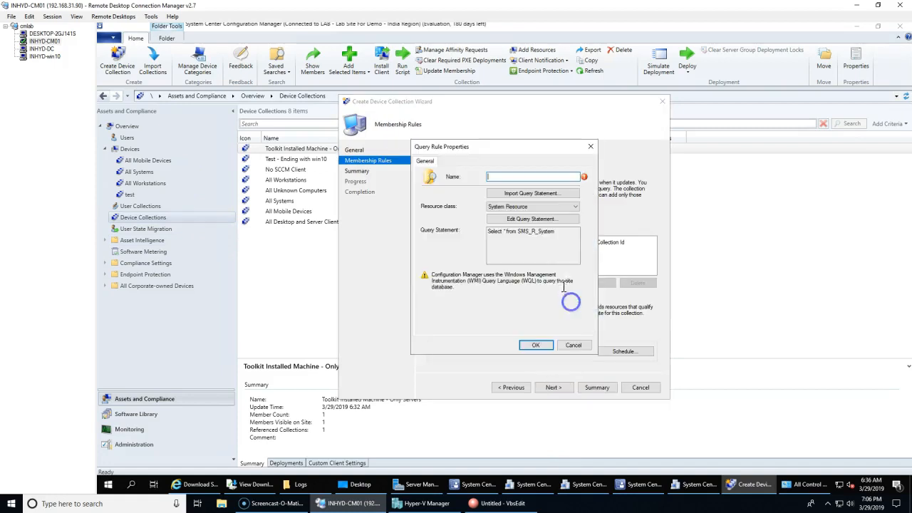
{"action": "left_click", "coordinate": [518, 192]}
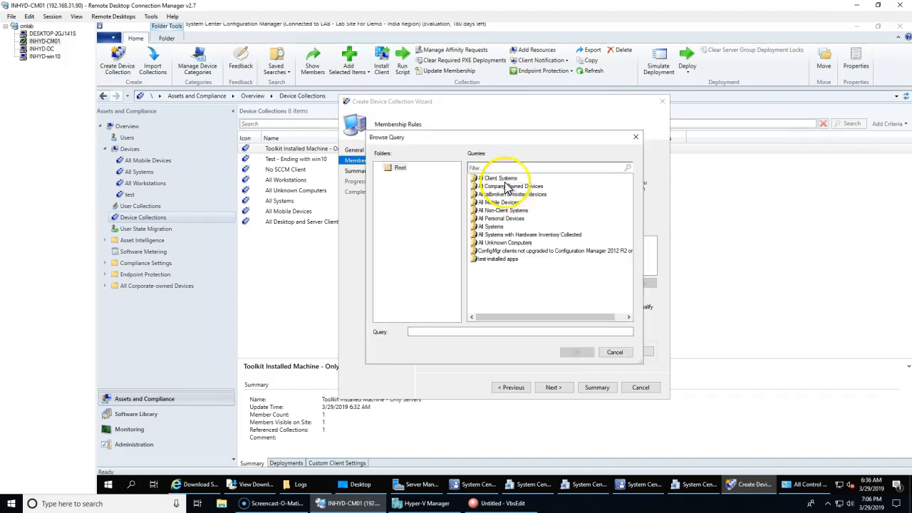
{"action": "left_click", "coordinate": [495, 258]}
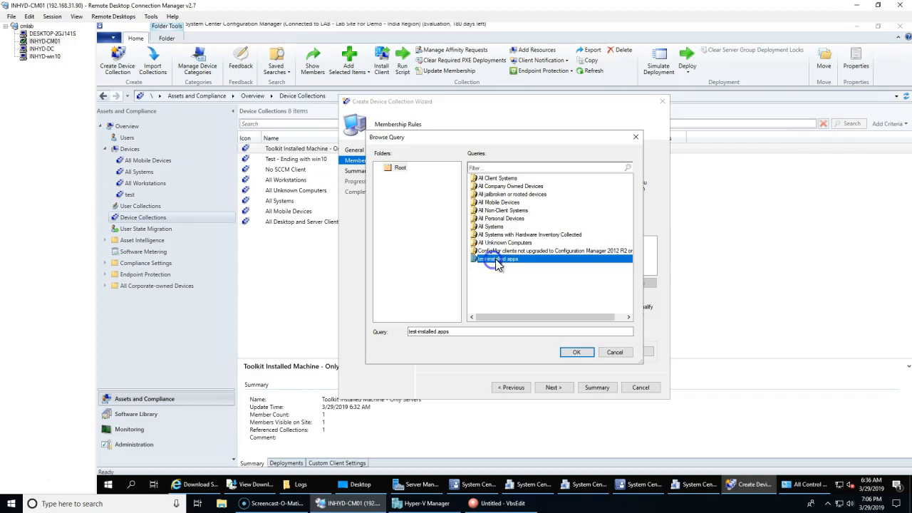
{"action": "left_click", "coordinate": [576, 352]}
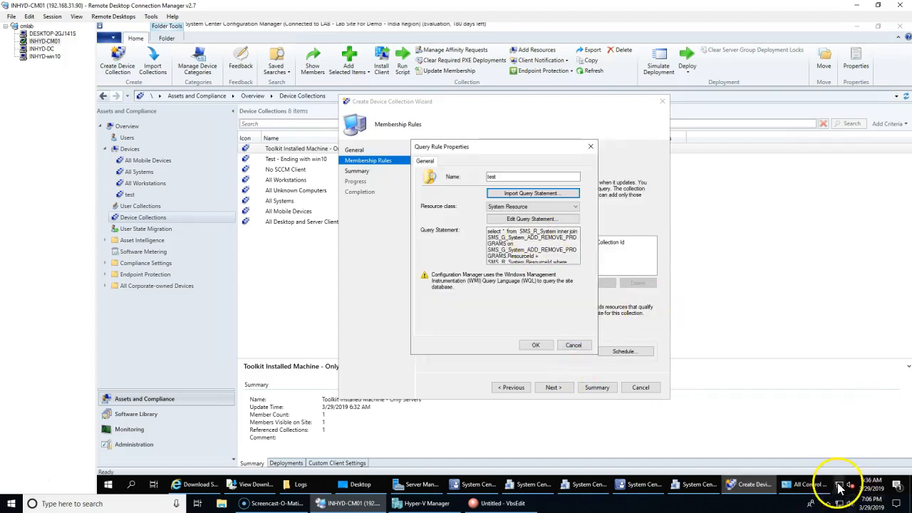
{"action": "left_click", "coordinate": [537, 345]}
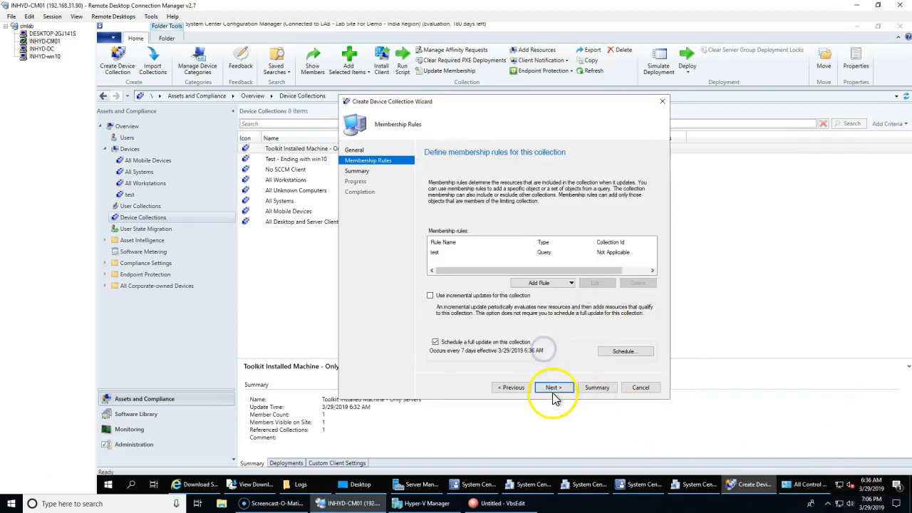
Complete the Create Device Collection Wizard for the WQL - Import collection and close it.
{"action": "left_click", "coordinate": [554, 389]}
{"action": "left_click", "coordinate": [554, 389]}
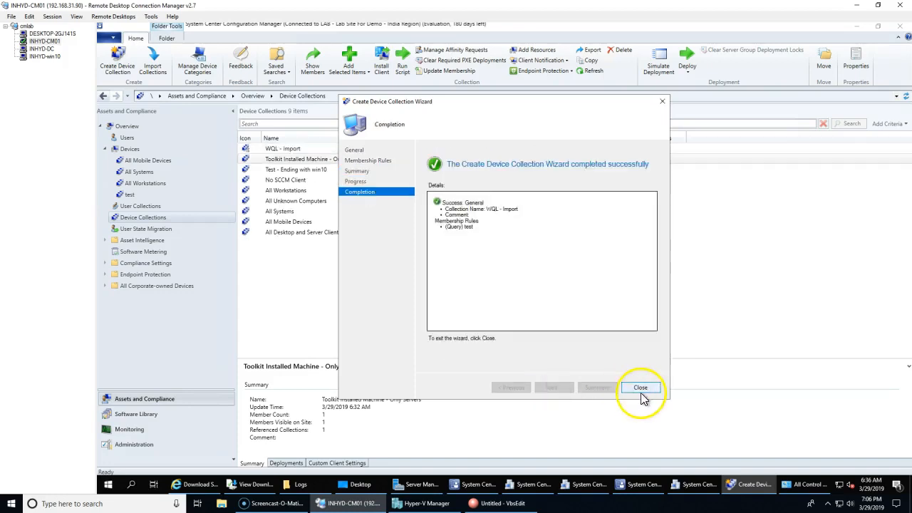
{"action": "left_click", "coordinate": [640, 389]}
Refresh the WQL - Import collection in the device collections list to update its member count.
{"action": "left_click", "coordinate": [282, 149]}
{"action": "right_click", "coordinate": [285, 151]}
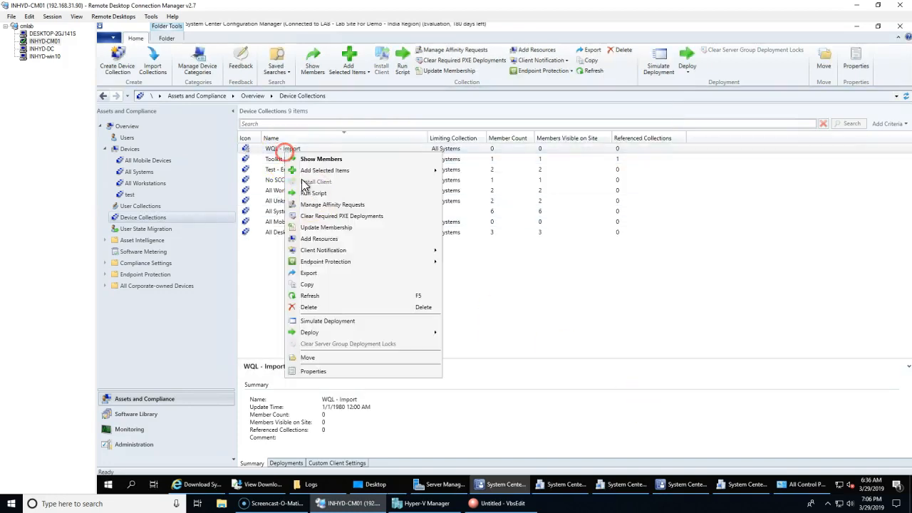
{"action": "left_click", "coordinate": [324, 297]}
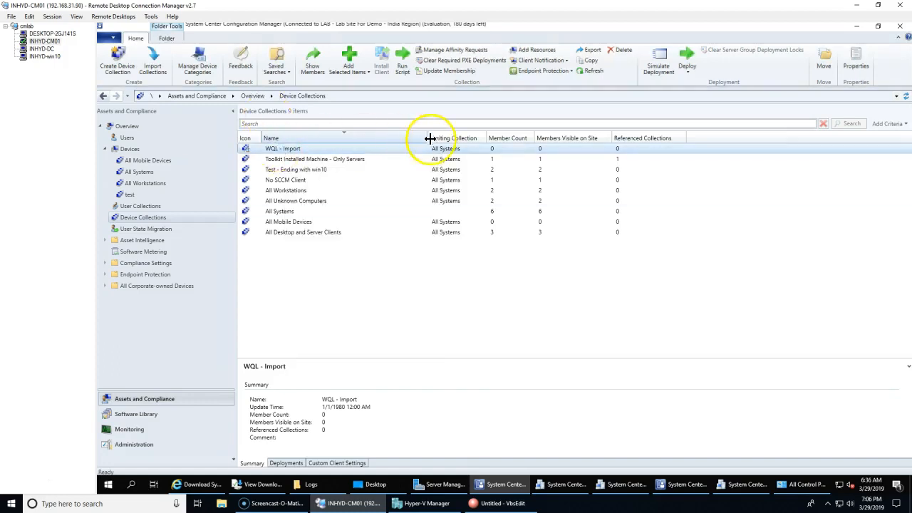
{"action": "right_click", "coordinate": [351, 151]}
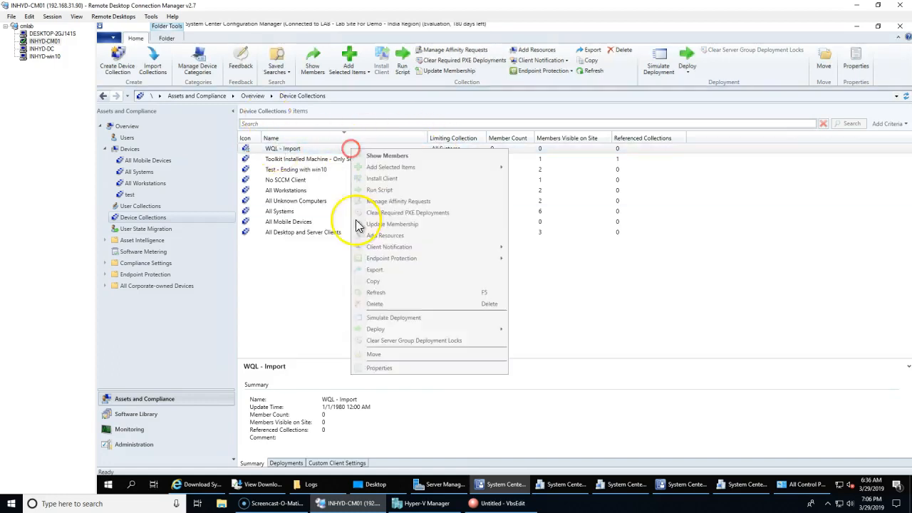
{"action": "left_click", "coordinate": [375, 292]}
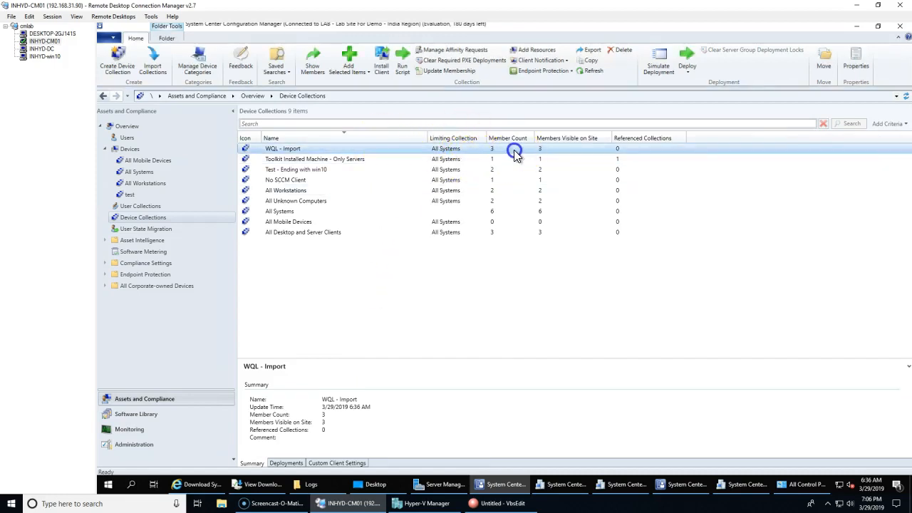
Compare the members of the WQL - Import collection with the results of the test-installed apps query in Monitoring.
{"action": "double_click", "coordinate": [246, 150]}
{"action": "left_click", "coordinate": [126, 430]}
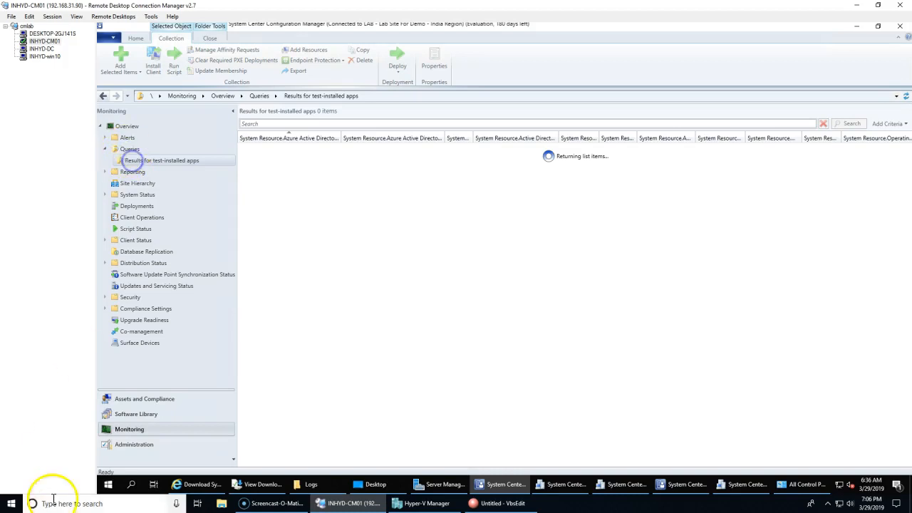
{"action": "left_click", "coordinate": [715, 218]}
{"action": "left_click", "coordinate": [391, 138]}
{"action": "left_click", "coordinate": [387, 182]}
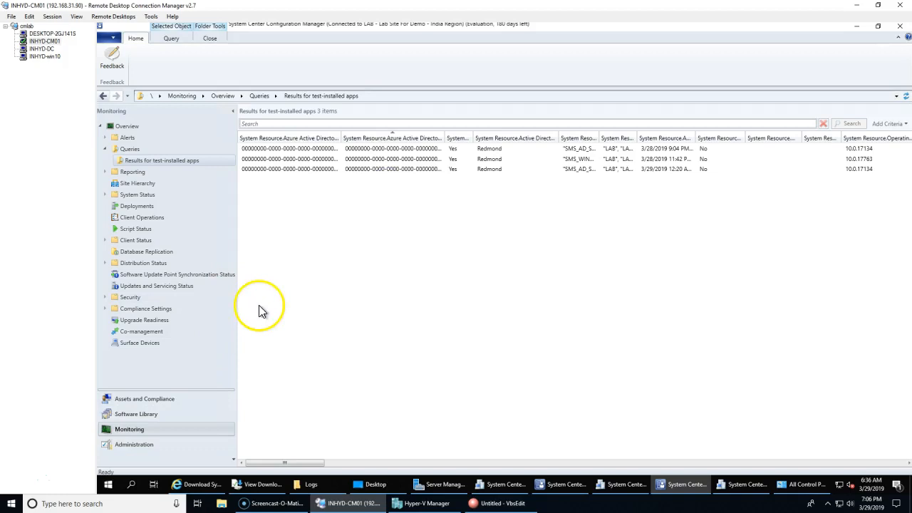
{"action": "left_click", "coordinate": [147, 401]}
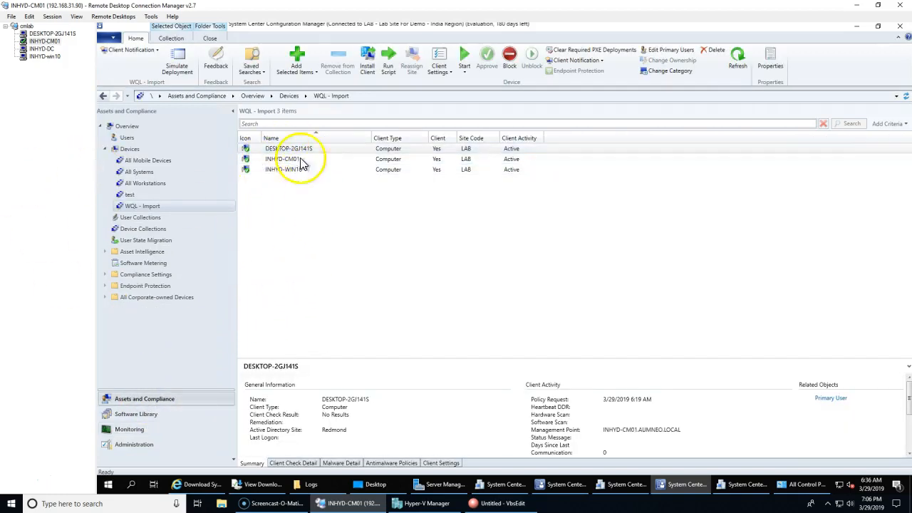
View the properties of the test-installed apps query in Monitoring and close them without changes.
{"action": "left_click", "coordinate": [145, 433]}
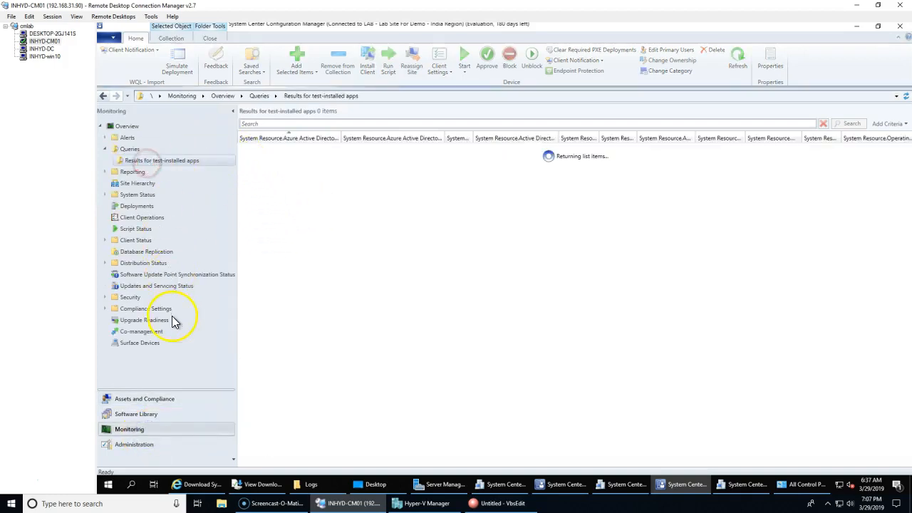
{"action": "right_click", "coordinate": [148, 161]}
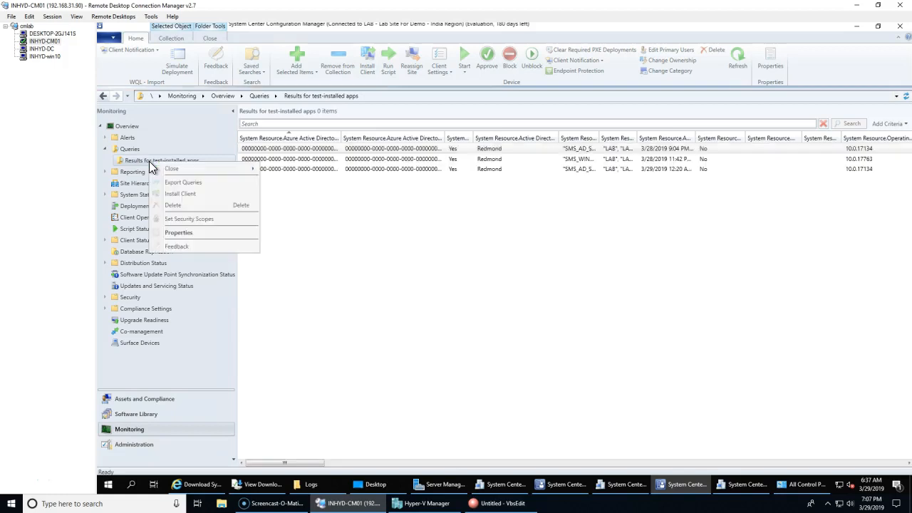
{"action": "left_click", "coordinate": [178, 232]}
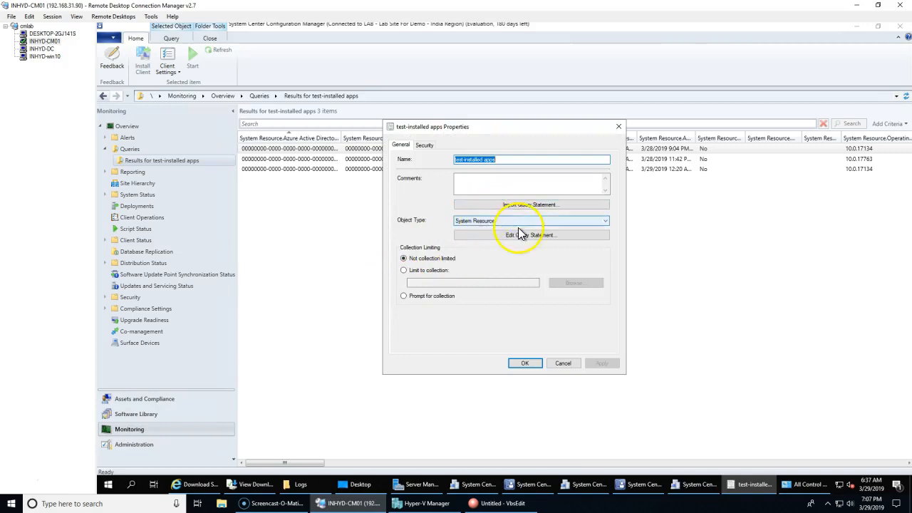
{"action": "left_click", "coordinate": [562, 362]}
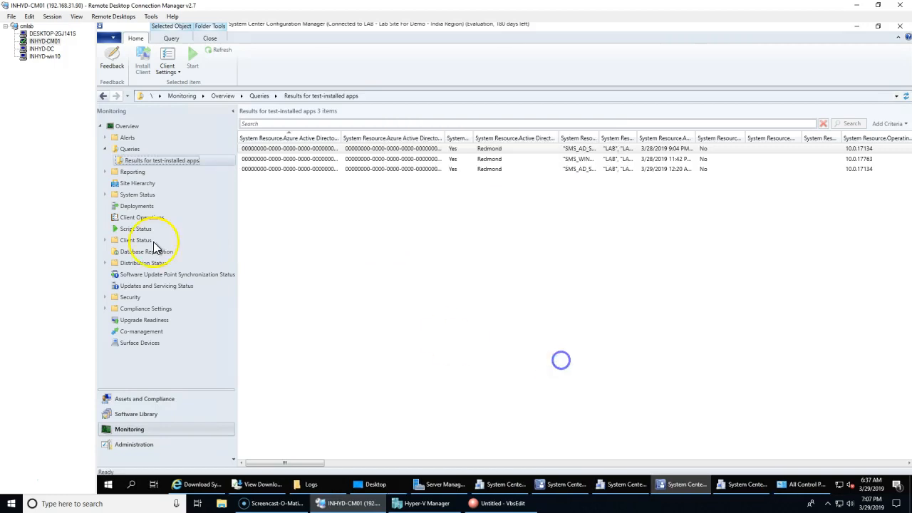
Delete the test-installed apps query from the Queries list.
{"action": "left_click", "coordinate": [128, 149]}
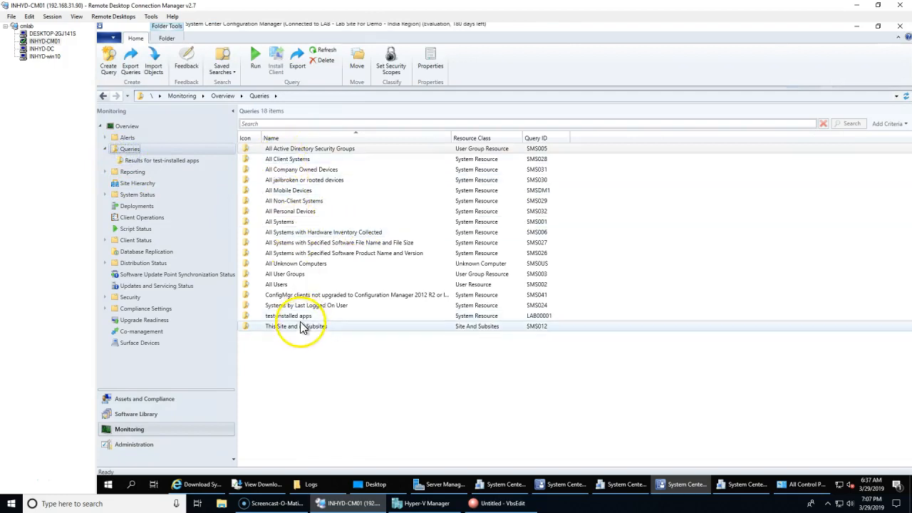
{"action": "right_click", "coordinate": [299, 317]}
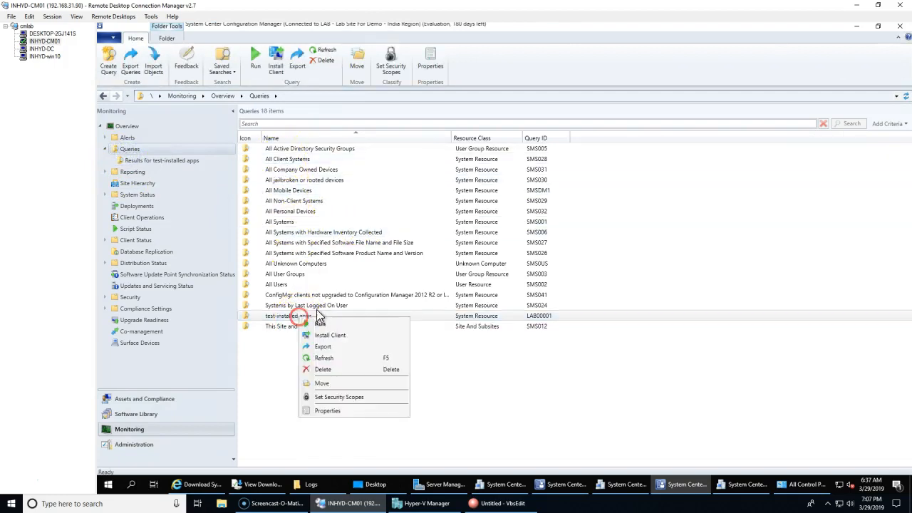
{"action": "left_click", "coordinate": [325, 369]}
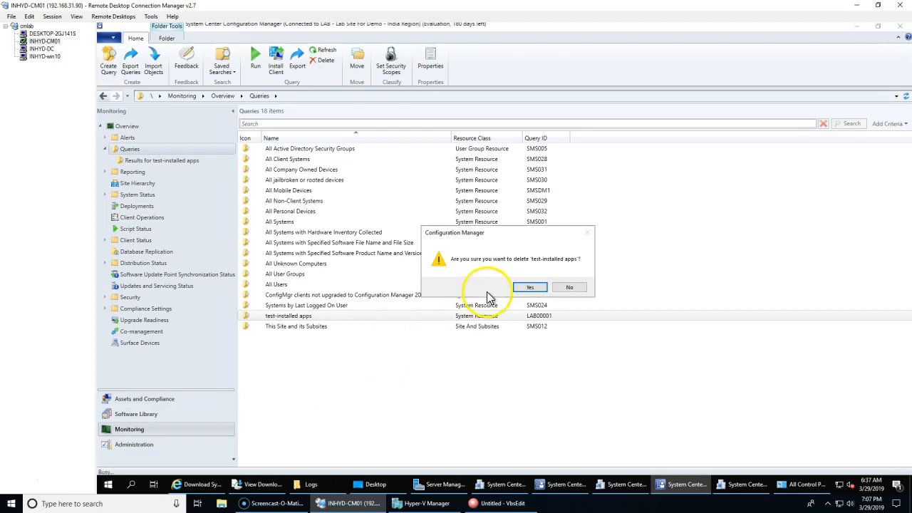
{"action": "left_click", "coordinate": [533, 287]}
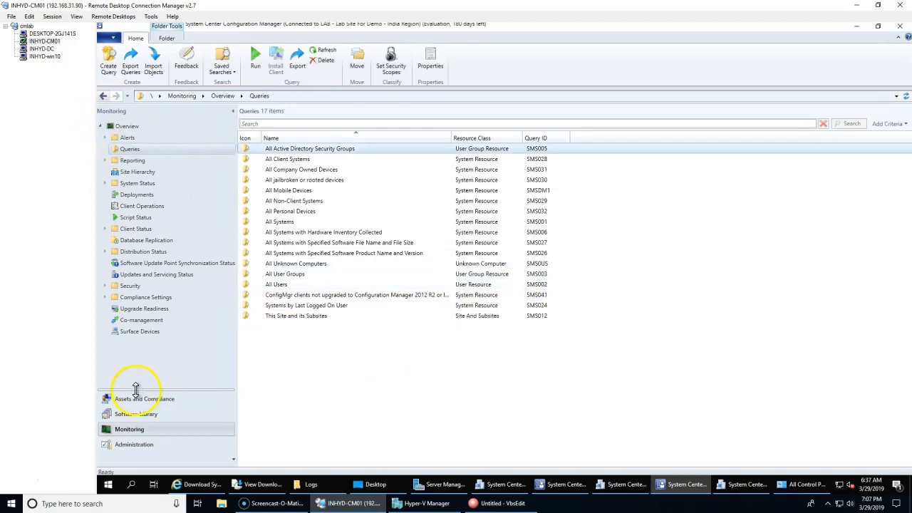
Update the membership of the WQL - Import collection in Assets and Compliance and recheck its members against the Queries list.
{"action": "right_click", "coordinate": [142, 206]}
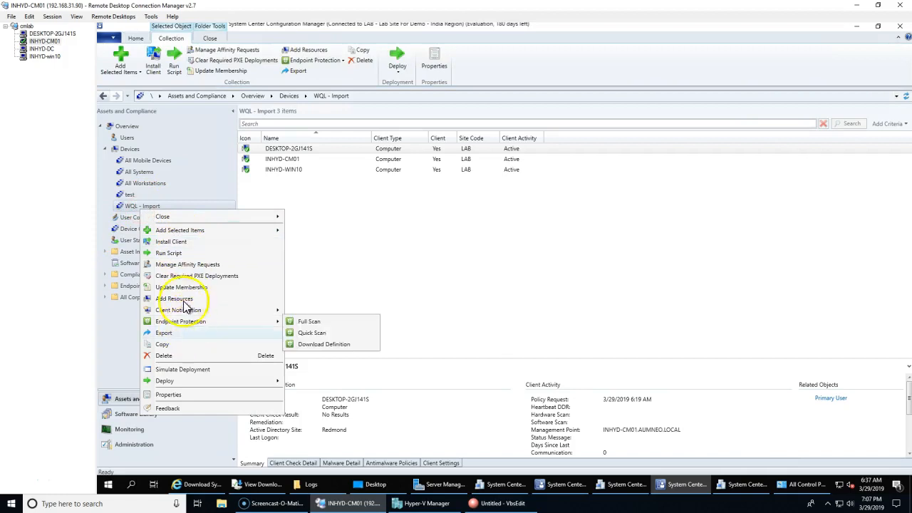
{"action": "left_click", "coordinate": [184, 287]}
{"action": "left_click", "coordinate": [531, 293]}
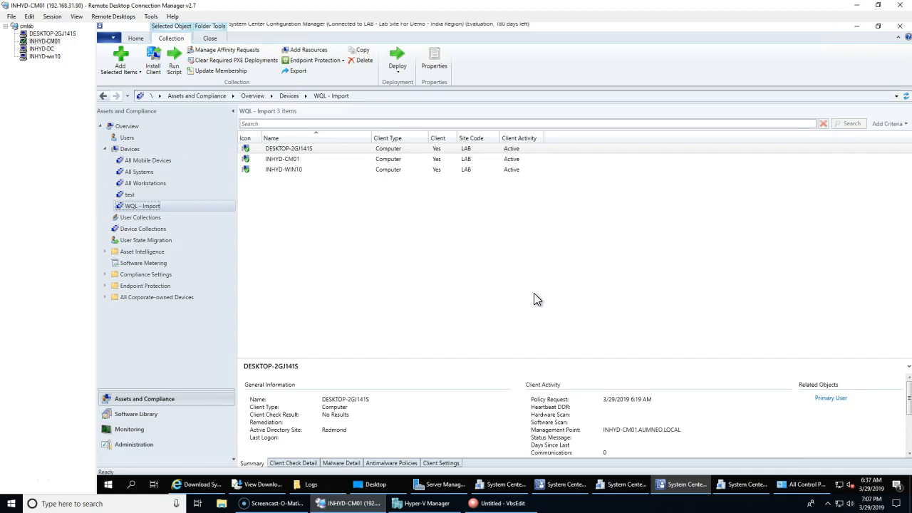
{"action": "left_click", "coordinate": [461, 392]}
{"action": "left_click", "coordinate": [125, 430]}
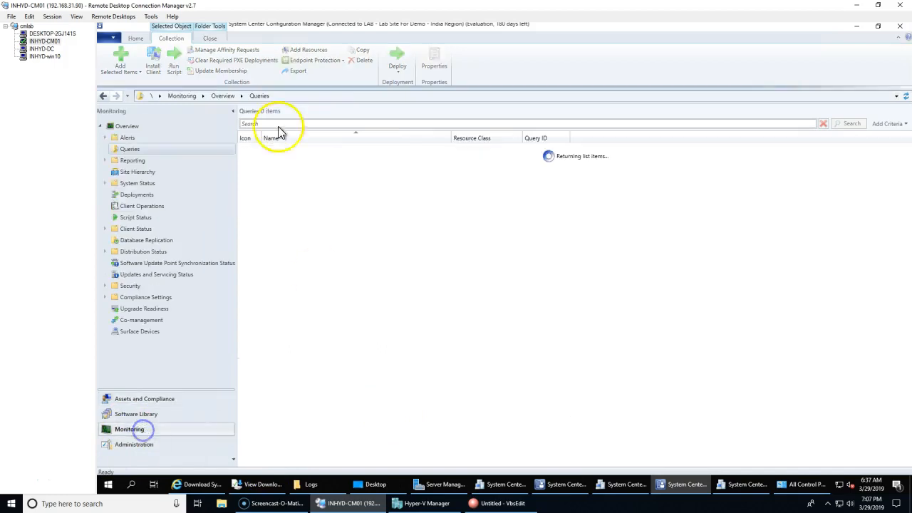
{"action": "left_click", "coordinate": [146, 400]}
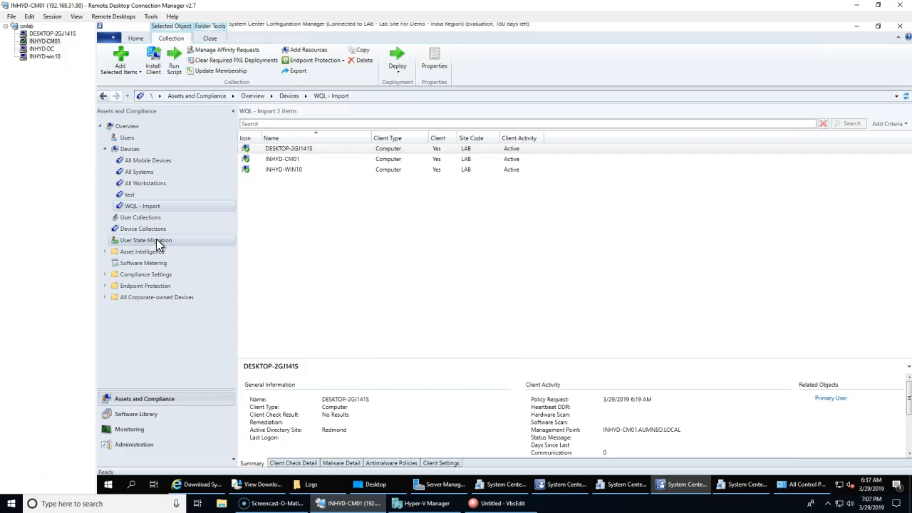
Start a new query in Monitoring and try each collection limiting option, ending on Not collection limited.
{"action": "left_click", "coordinate": [139, 430]}
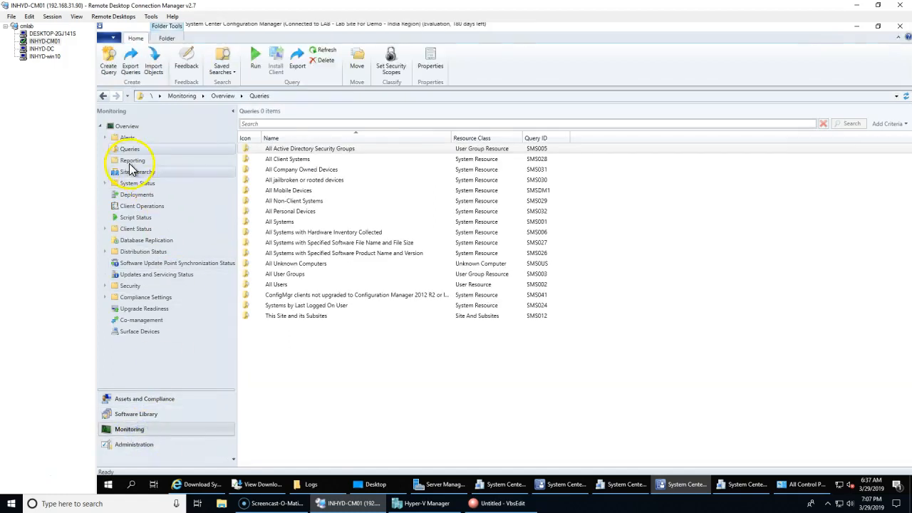
{"action": "right_click", "coordinate": [128, 149]}
{"action": "left_click", "coordinate": [157, 158]}
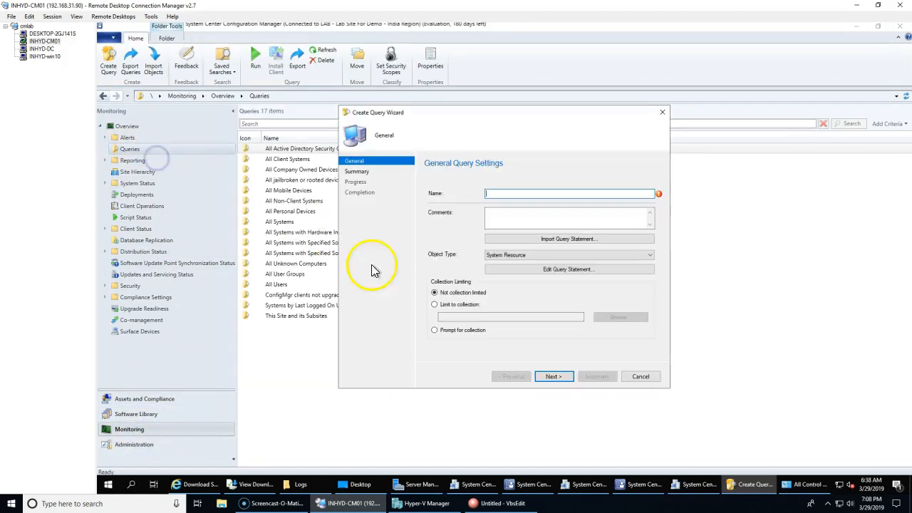
{"action": "left_click", "coordinate": [464, 307]}
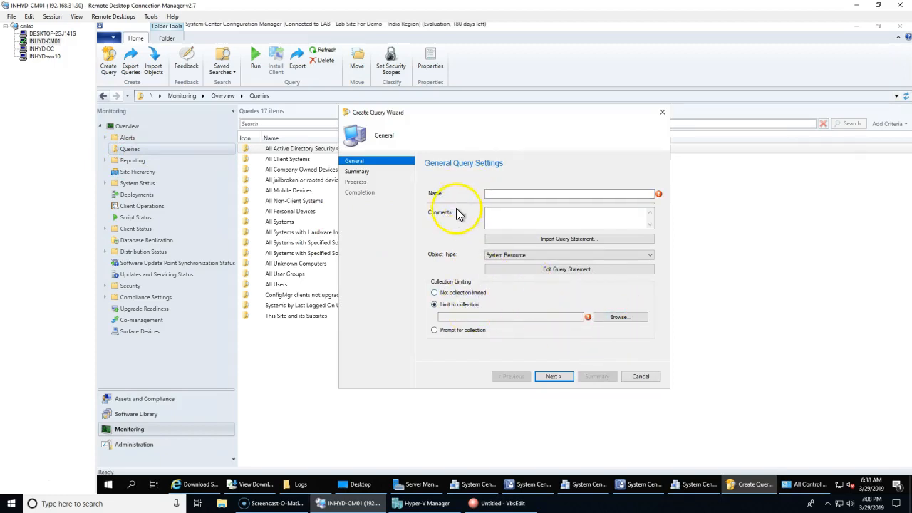
{"action": "left_click", "coordinate": [480, 332]}
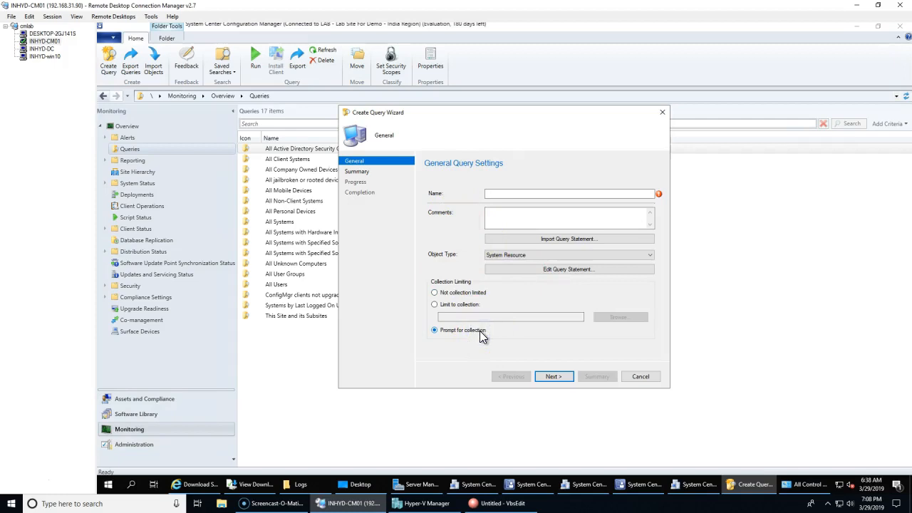
{"action": "left_click", "coordinate": [449, 307]}
{"action": "left_click", "coordinate": [444, 294]}
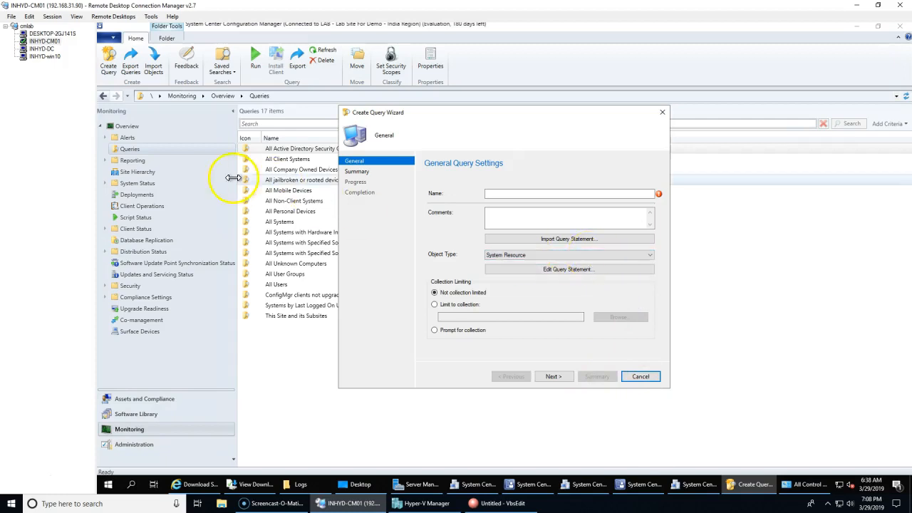
Try User Resource as the new query's object type, review the other object types, and discard the query.
{"action": "left_click", "coordinate": [526, 256]}
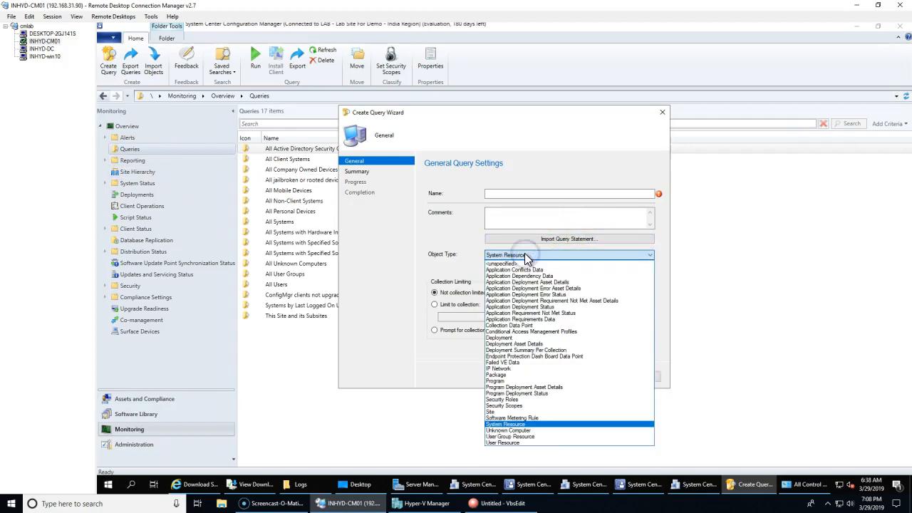
{"action": "left_click", "coordinate": [592, 371]}
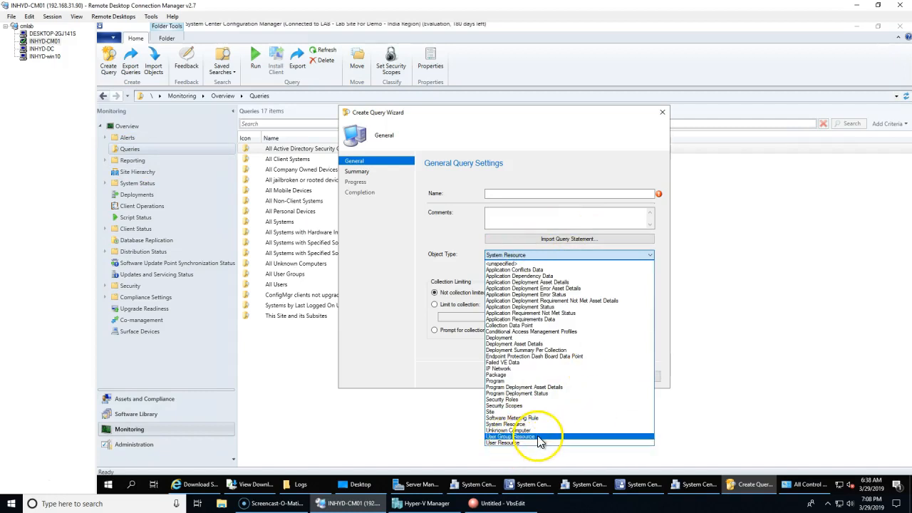
{"action": "left_click", "coordinate": [524, 443]}
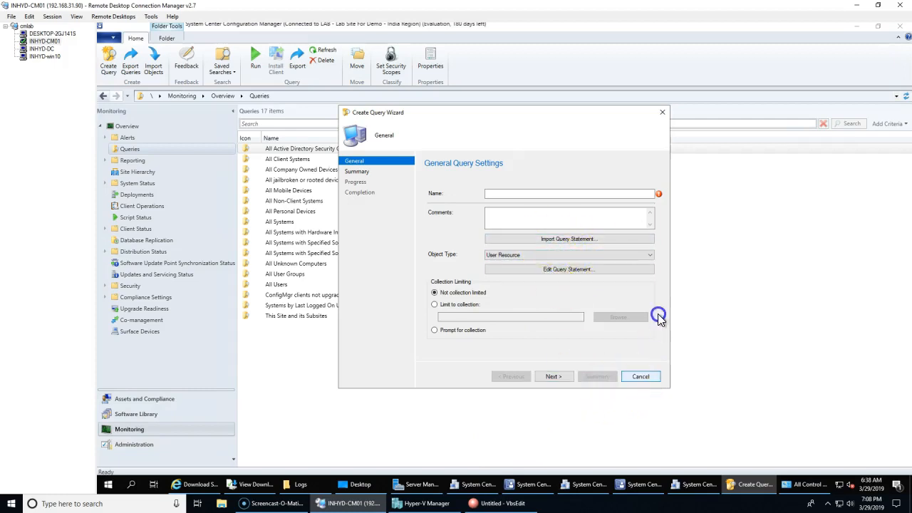
{"action": "left_click", "coordinate": [516, 256]}
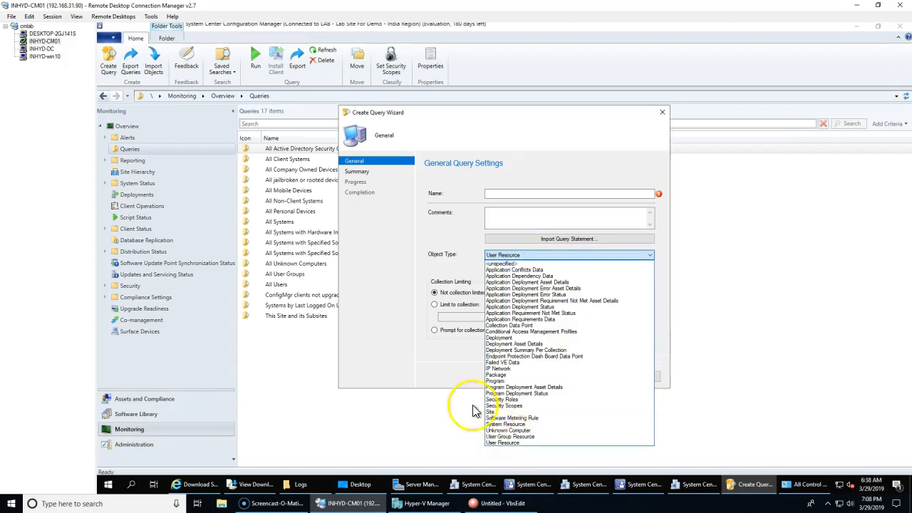
{"action": "left_click", "coordinate": [406, 350]}
{"action": "left_click", "coordinate": [645, 379]}
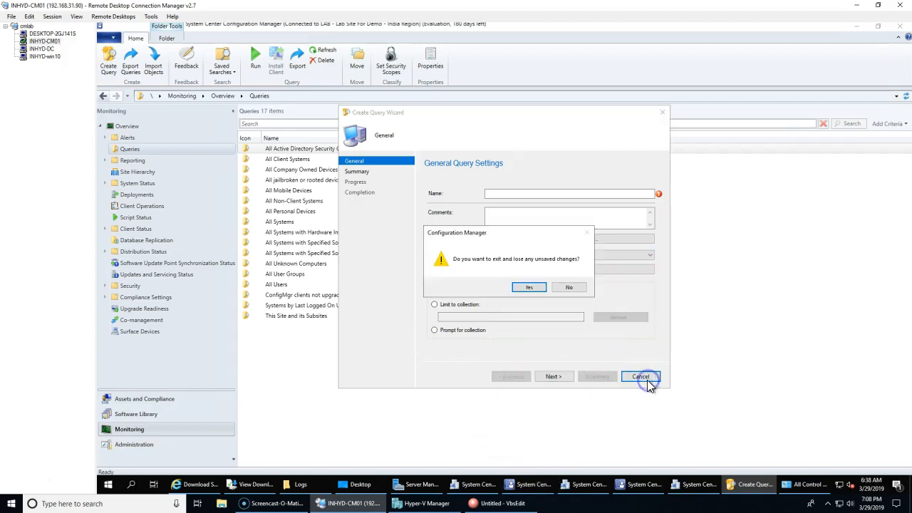
{"action": "left_click", "coordinate": [530, 287]}
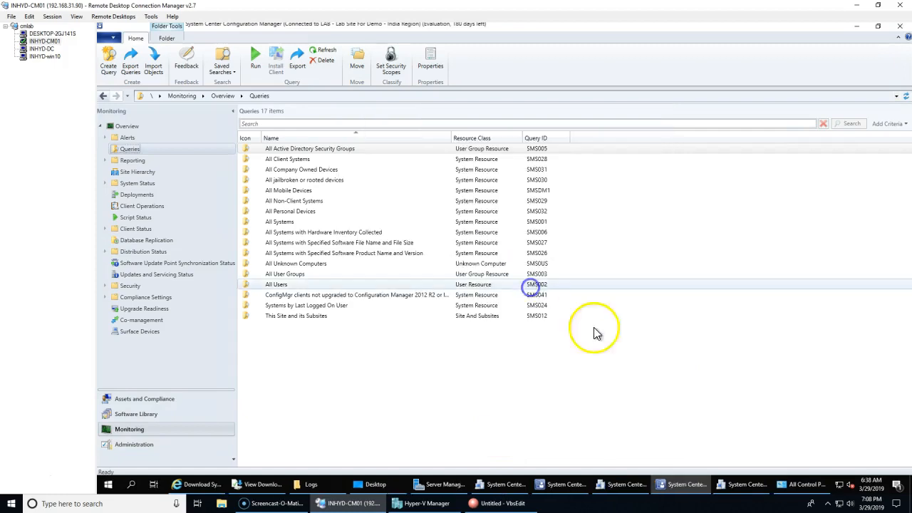